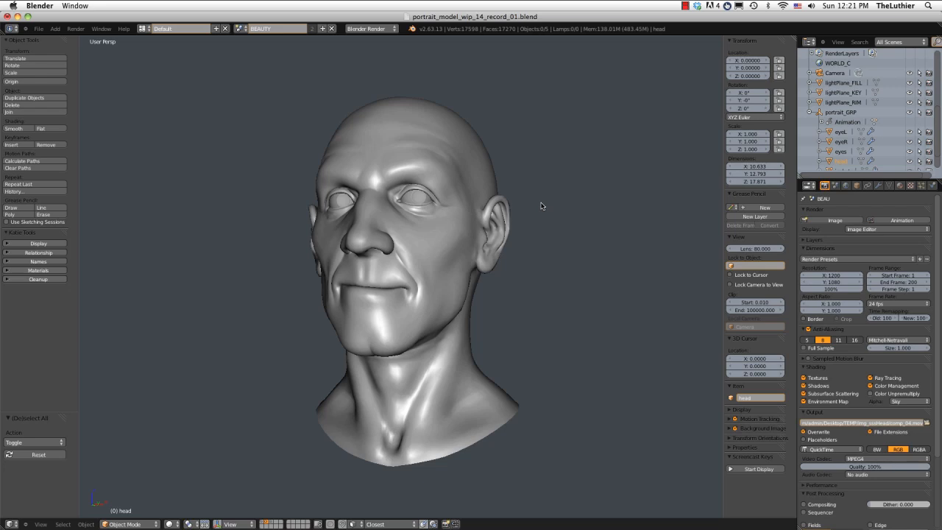
Examine the head model from the front, three-quarter and side views.
{"action": "middle_click_drag", "start_coordinate": [541, 203], "coordinate": [531, 209]}
{"action": "scroll", "coordinate": [536, 210], "scroll_direction": "up", "scroll_amount": 1}
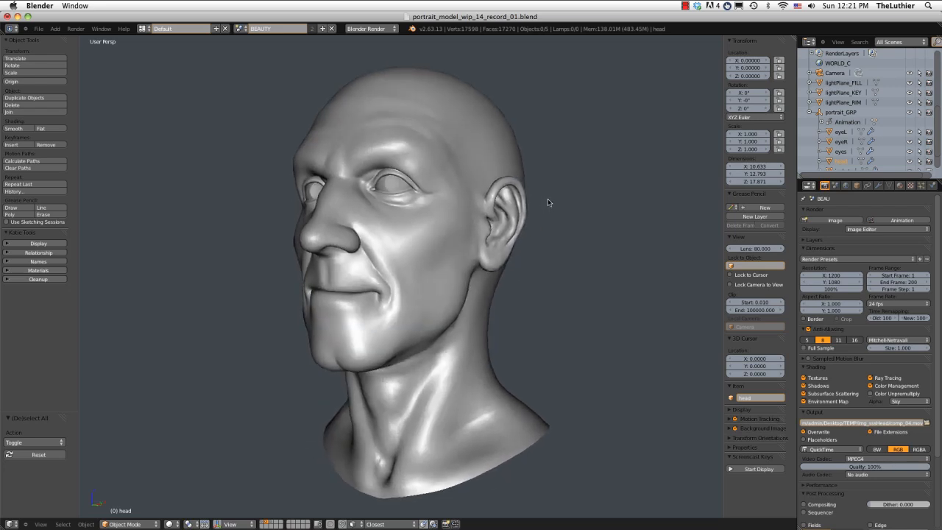
{"action": "scroll", "coordinate": [547, 197], "scroll_direction": "down", "scroll_amount": 1}
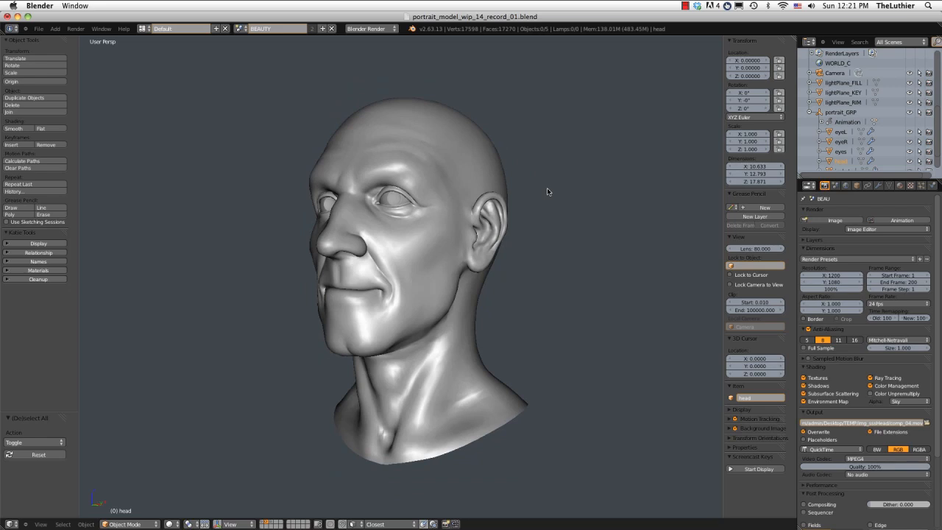
{"action": "mouse_move", "coordinate": [546, 191]}
{"action": "middle_mouse_down"}
{"action": "mouse_move", "coordinate": [548, 203]}
{"action": "mouse_move", "coordinate": [549, 193]}
{"action": "middle_mouse_up"}
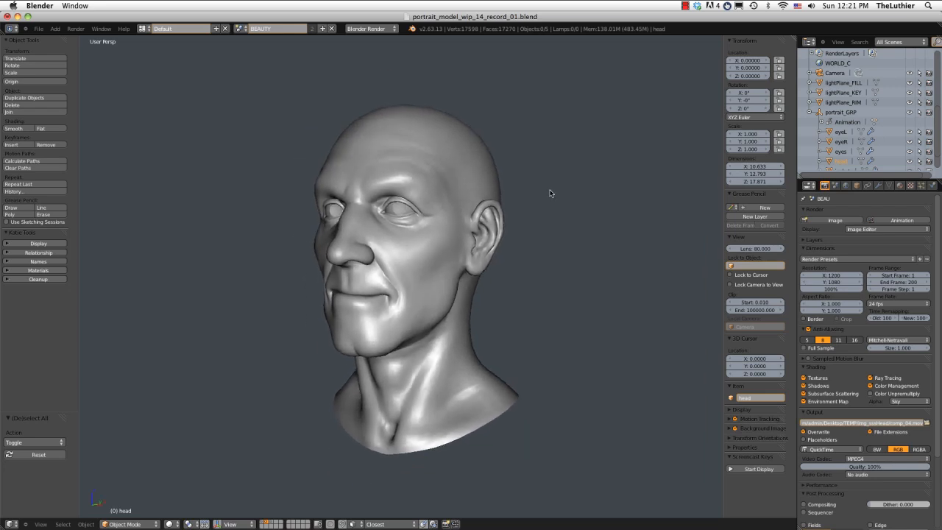
{"action": "mouse_move", "coordinate": [549, 193]}
{"action": "middle_mouse_down"}
{"action": "mouse_move", "coordinate": [544, 204]}
{"action": "mouse_move", "coordinate": [556, 203]}
{"action": "mouse_move", "coordinate": [499, 216]}
{"action": "middle_mouse_up"}
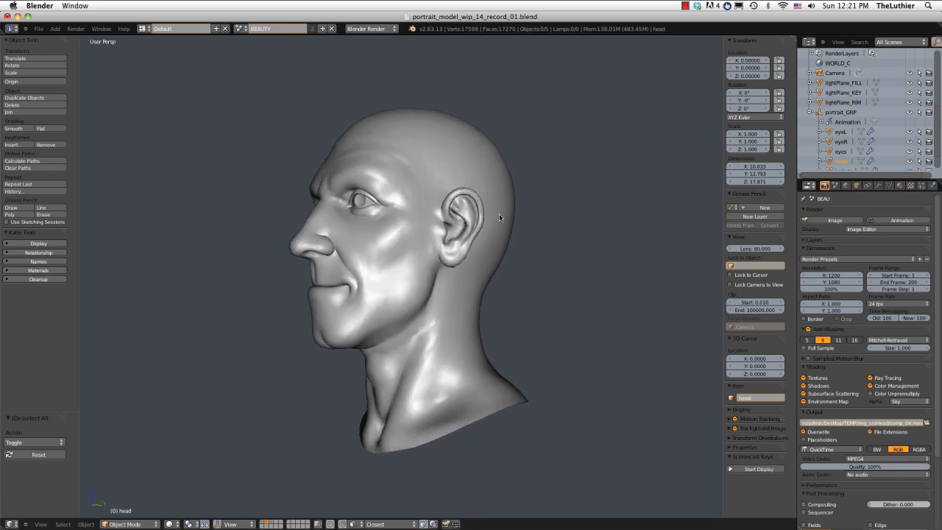
{"action": "middle_click_drag", "start_coordinate": [498, 217], "coordinate": [517, 227]}
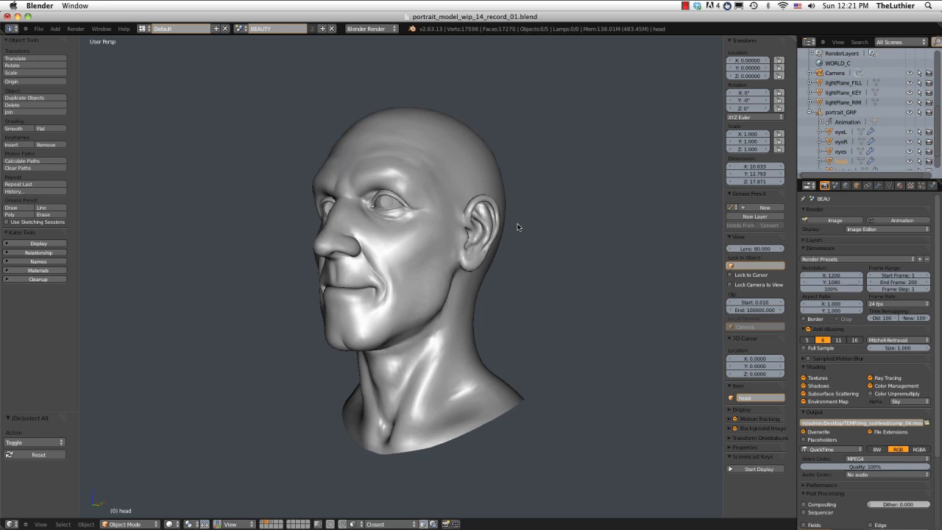
{"action": "middle_click_drag", "start_coordinate": [506, 204], "coordinate": [469, 184]}
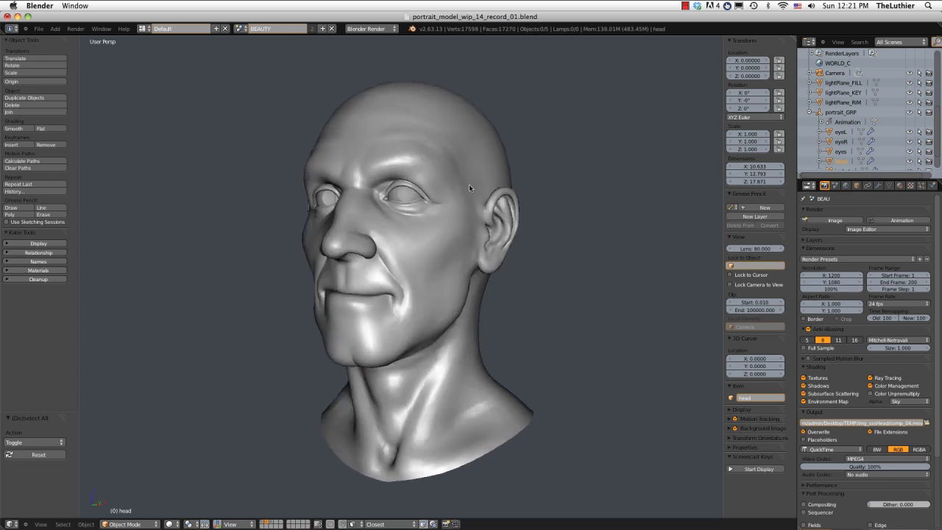
Select the head and add a vertex group named beard_density to it.
{"action": "right_click", "coordinate": [469, 184]}
{"action": "middle_click_drag", "start_coordinate": [452, 148], "coordinate": [449, 156]}
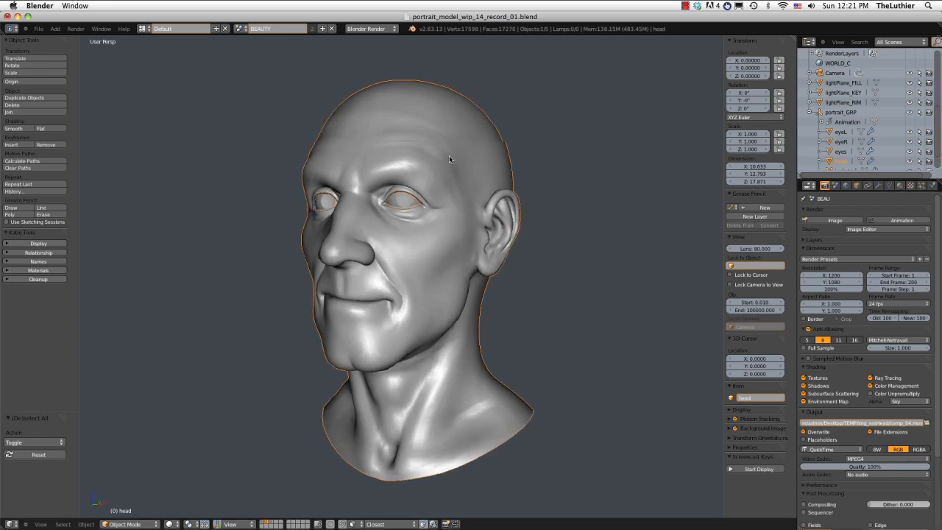
{"action": "left_click", "coordinate": [891, 186]}
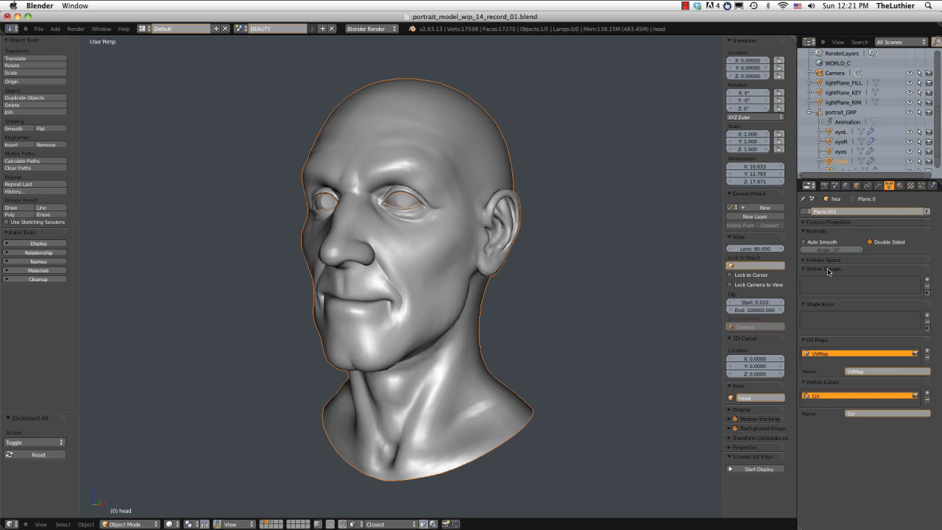
{"action": "left_click", "coordinate": [926, 280]}
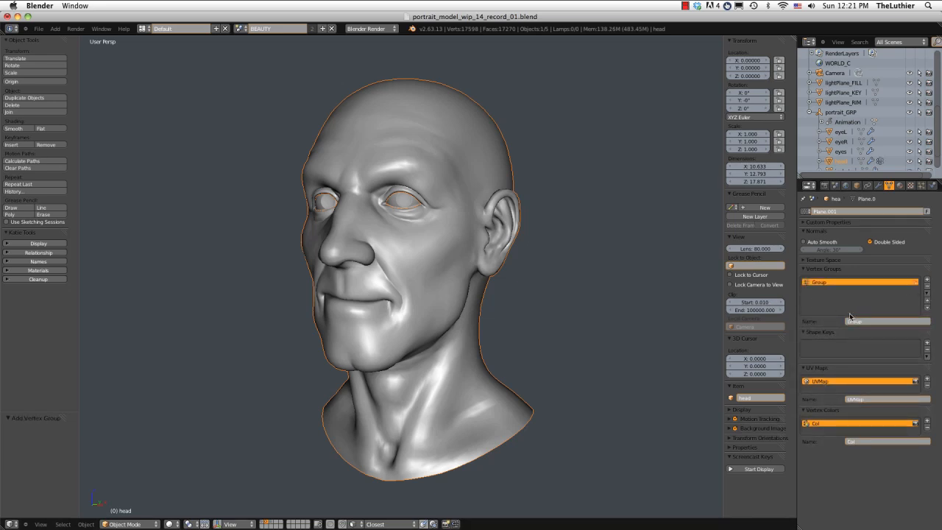
{"action": "type", "text": "head"}
{"action": "key", "text": "Return"}
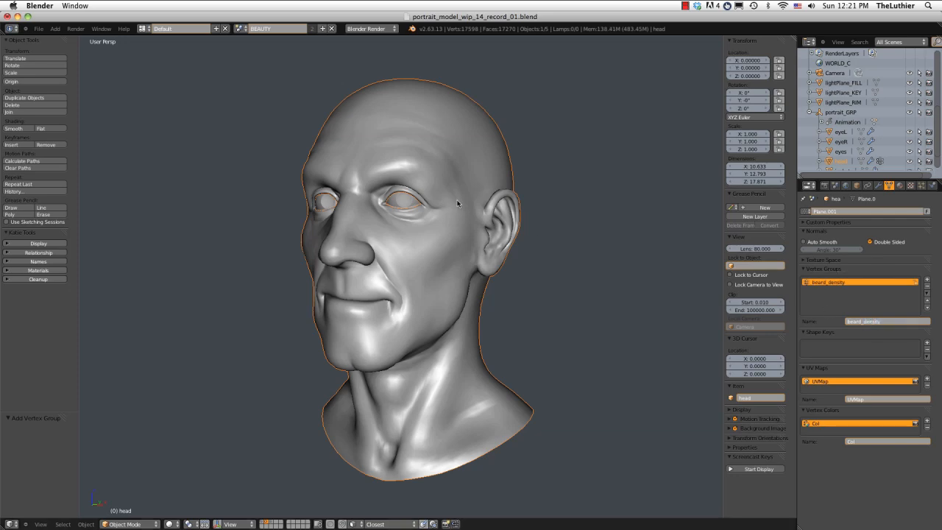
Enter Edit Mode on the head mesh and hide the seam display.
{"action": "scroll", "coordinate": [461, 213], "scroll_direction": "up", "scroll_amount": 1}
{"action": "key", "text": "Tab"}
{"action": "middle_click_drag", "start_coordinate": [463, 211], "coordinate": [467, 201]}
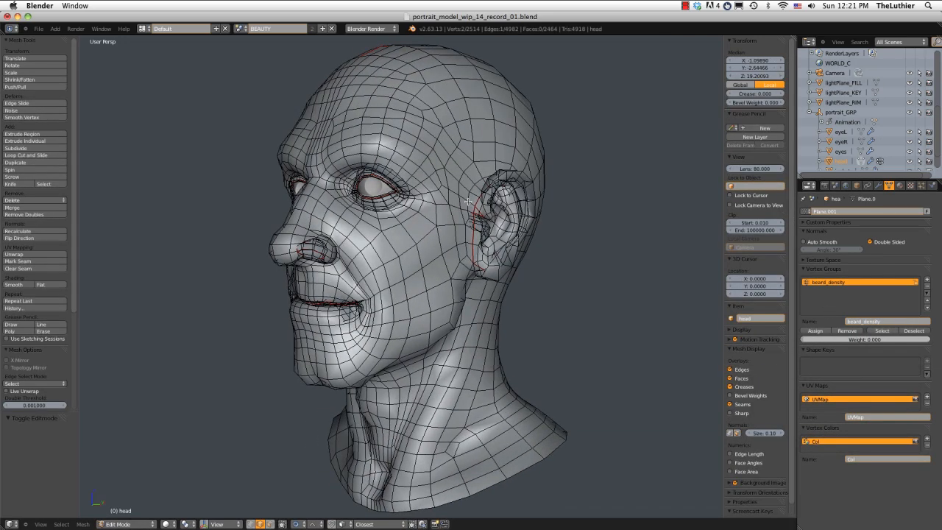
{"action": "middle_click_drag", "start_coordinate": [429, 296], "coordinate": [471, 298]}
{"action": "scroll", "coordinate": [472, 299], "scroll_direction": "up", "scroll_amount": 2}
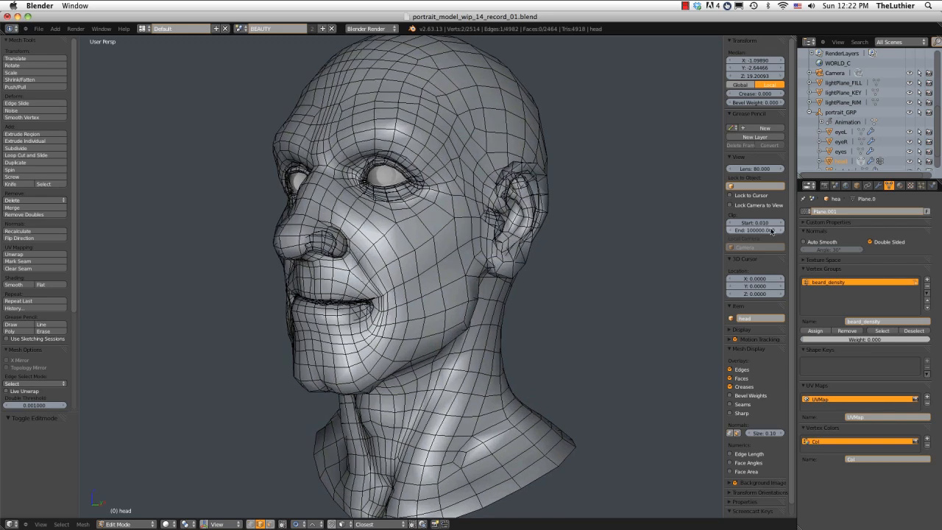
Set the viewport's clip start to 0.1.
{"action": "left_click", "coordinate": [754, 222]}
{"action": "type", "text": "0.1"}
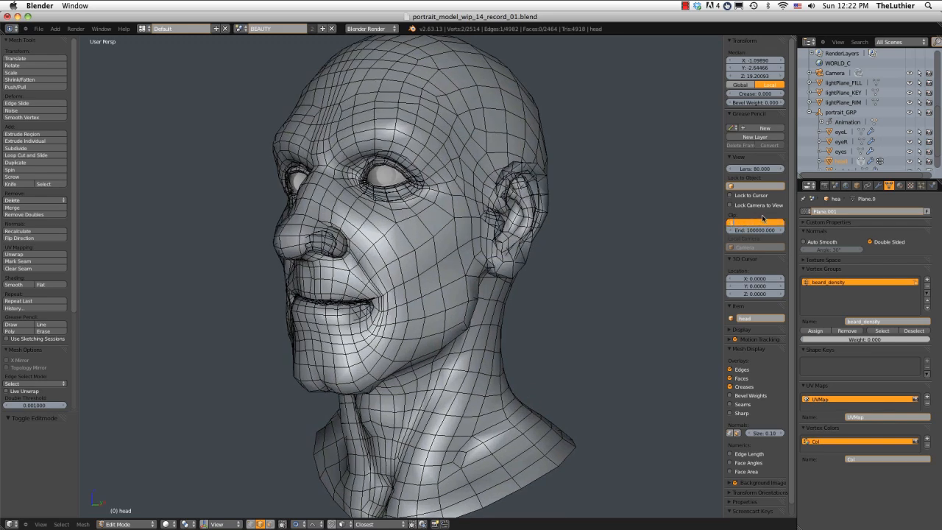
{"action": "key", "text": "Return"}
Switch the mesh selection mode to faces.
{"action": "middle_click_drag", "start_coordinate": [659, 252], "coordinate": [520, 237]}
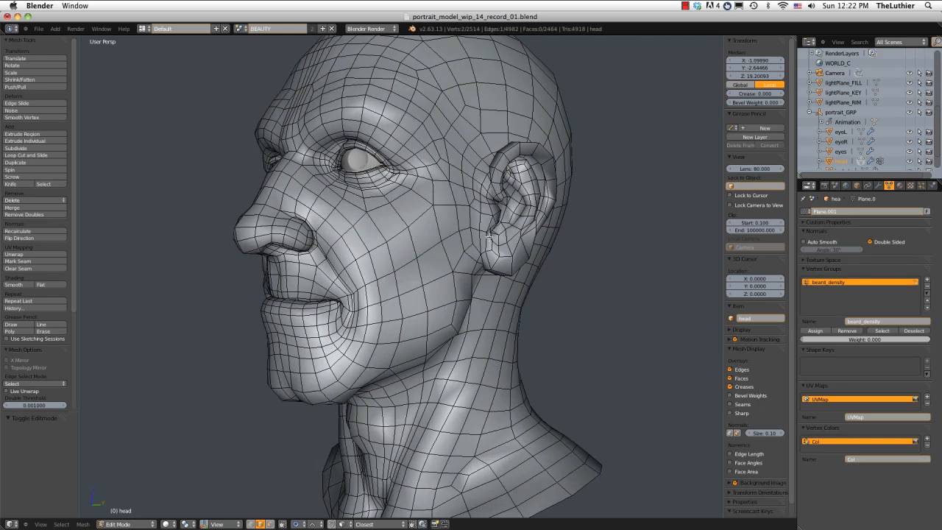
{"action": "key", "text": "ctrl+Tab"}
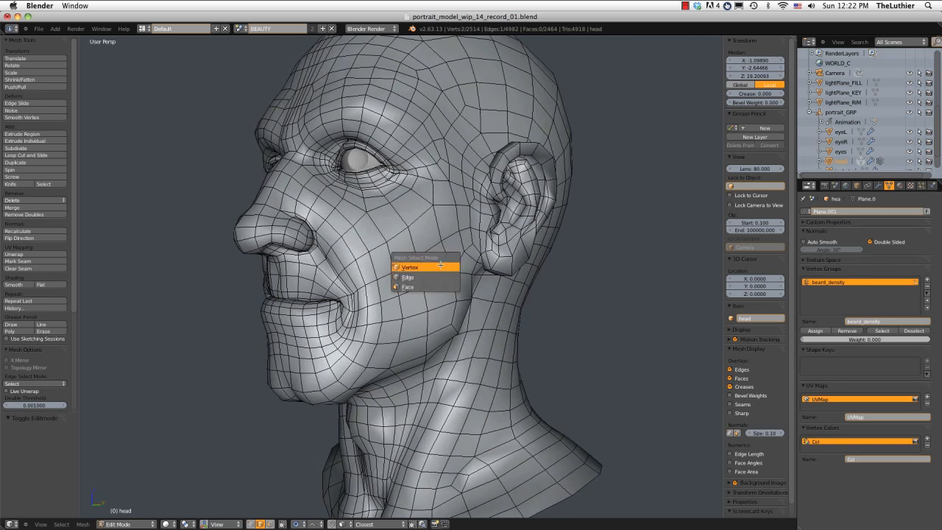
{"action": "left_click", "coordinate": [435, 261]}
{"action": "key", "text": "ctrl+Tab"}
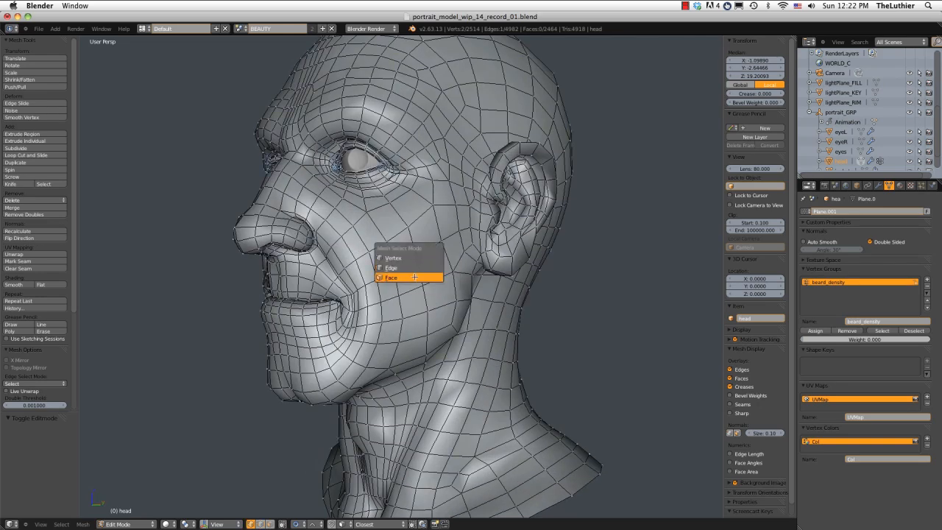
{"action": "left_click", "coordinate": [414, 277]}
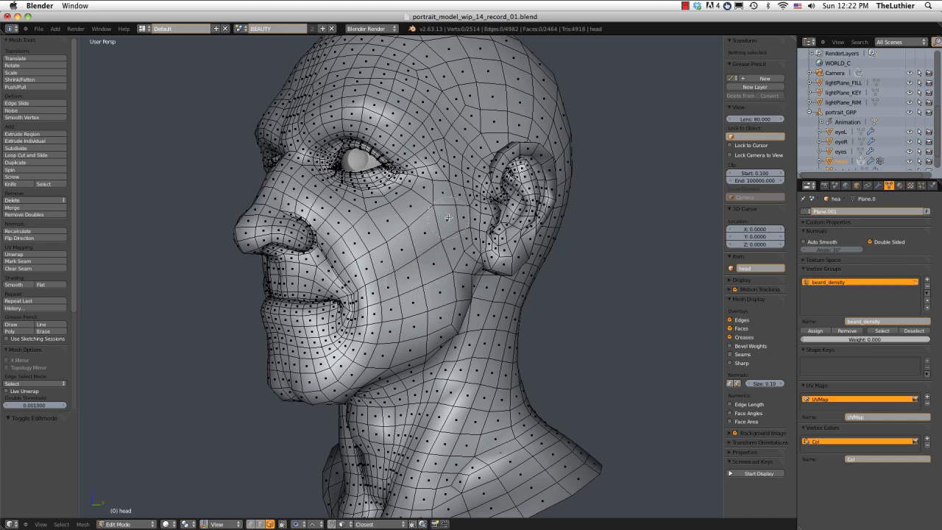
Circle-select the beard faces on the head's left side, from the sideburn over the cheek and jaw to the chin.
{"action": "mouse_move", "coordinate": [459, 193]}
{"action": "left_mouse_down"}
{"action": "mouse_move", "coordinate": [439, 281]}
{"action": "mouse_move", "coordinate": [387, 338]}
{"action": "mouse_move", "coordinate": [426, 322]}
{"action": "mouse_move", "coordinate": [438, 308]}
{"action": "mouse_move", "coordinate": [367, 356]}
{"action": "mouse_move", "coordinate": [336, 358]}
{"action": "mouse_move", "coordinate": [267, 336]}
{"action": "mouse_move", "coordinate": [335, 315]}
{"action": "left_mouse_up"}
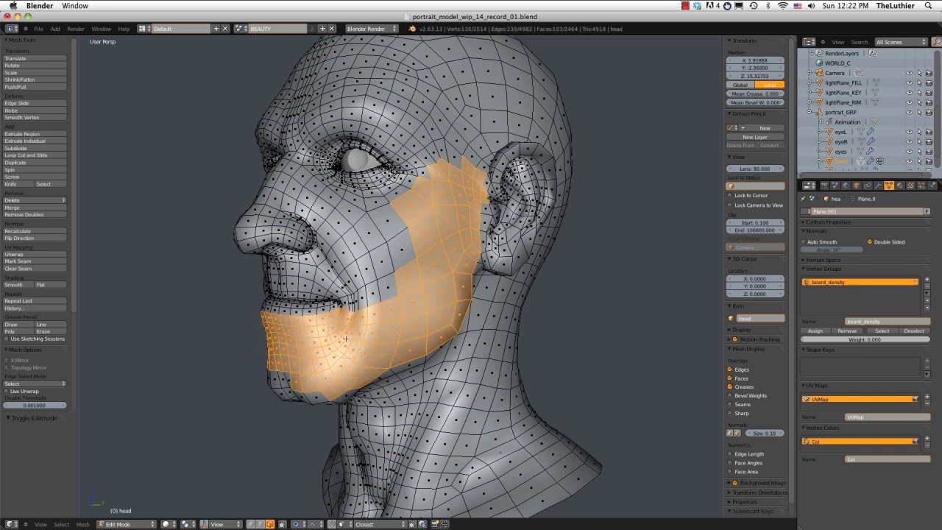
{"action": "mouse_move", "coordinate": [280, 362]}
{"action": "left_mouse_down"}
{"action": "mouse_move", "coordinate": [301, 397]}
{"action": "mouse_move", "coordinate": [323, 406]}
{"action": "mouse_move", "coordinate": [338, 381]}
{"action": "left_mouse_up"}
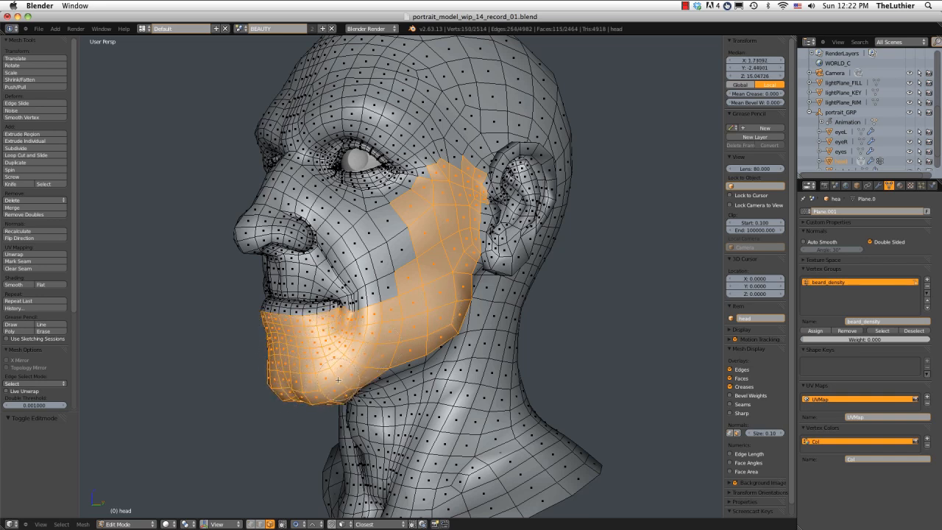
{"action": "mouse_move", "coordinate": [338, 381]}
{"action": "middle_mouse_down"}
{"action": "mouse_move", "coordinate": [412, 259]}
{"action": "mouse_move", "coordinate": [446, 264]}
{"action": "middle_mouse_up"}
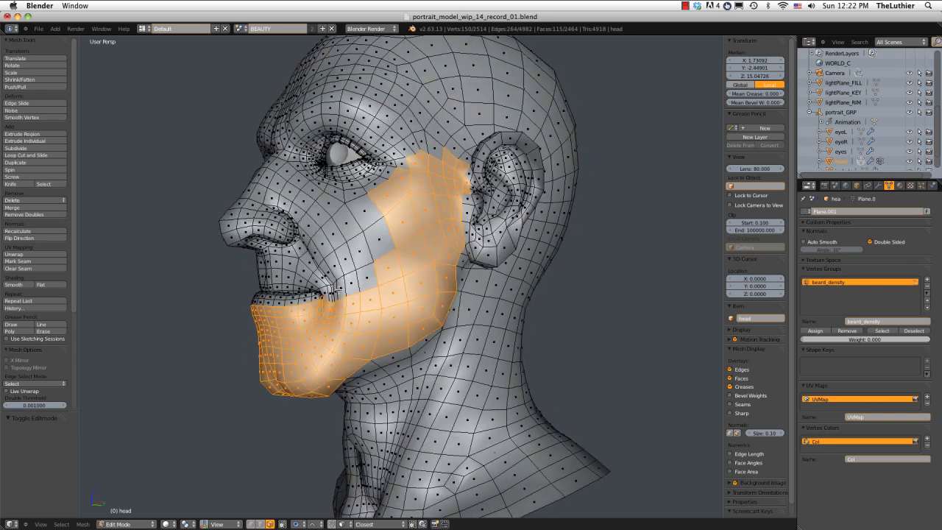
{"action": "mouse_move", "coordinate": [345, 302]}
{"action": "left_mouse_down"}
{"action": "mouse_move", "coordinate": [322, 291]}
{"action": "mouse_move", "coordinate": [369, 285]}
{"action": "left_mouse_up"}
{"action": "middle_click_drag", "start_coordinate": [369, 285], "coordinate": [361, 233]}
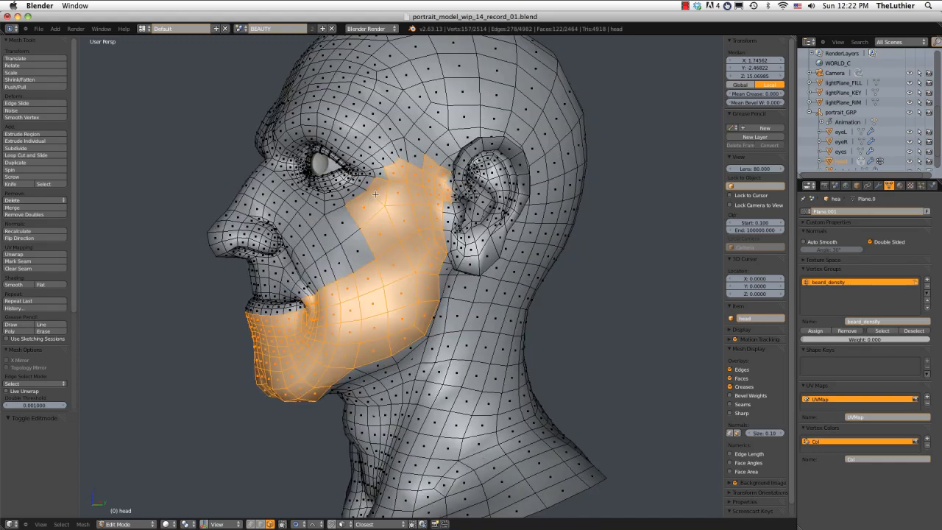
Trim stray faces from the beard selection on the head's left upper cheek.
{"action": "mouse_move", "coordinate": [375, 193]}
{"action": "middle_mouse_down"}
{"action": "mouse_move", "coordinate": [385, 208]}
{"action": "mouse_move", "coordinate": [452, 223]}
{"action": "mouse_move", "coordinate": [420, 230]}
{"action": "middle_mouse_up"}
{"action": "right_click", "coordinate": [395, 184], "text": "shift"}
{"action": "right_click", "coordinate": [387, 232], "text": "shift"}
{"action": "right_click", "coordinate": [426, 191], "text": "shift"}
{"action": "right_click", "coordinate": [427, 189], "text": "shift"}
Add the matching sideburn, cheek and jaw faces on the head's right side to the selection.
{"action": "middle_click_drag", "start_coordinate": [427, 189], "coordinate": [440, 240]}
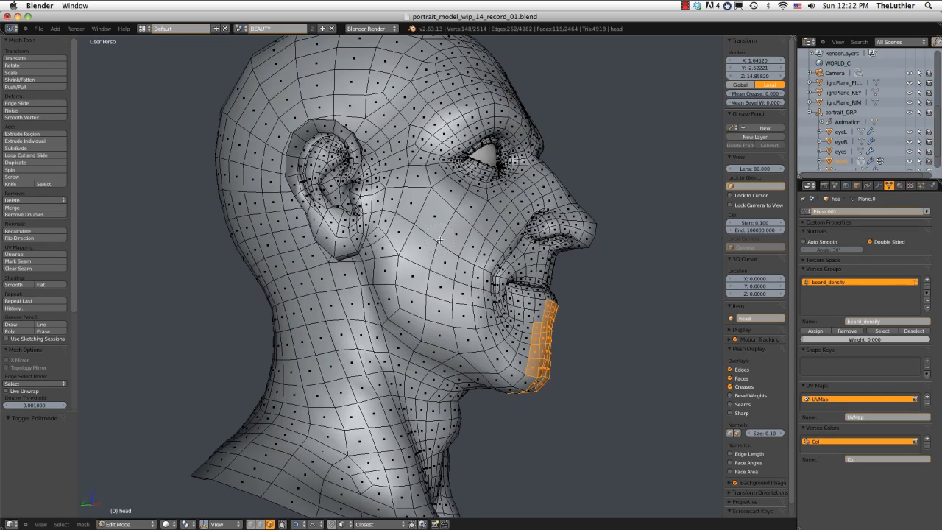
{"action": "mouse_move", "coordinate": [397, 178]}
{"action": "left_mouse_down"}
{"action": "mouse_move", "coordinate": [399, 226]}
{"action": "mouse_move", "coordinate": [423, 294]}
{"action": "left_mouse_up"}
{"action": "middle_click_drag", "start_coordinate": [423, 294], "coordinate": [414, 215]}
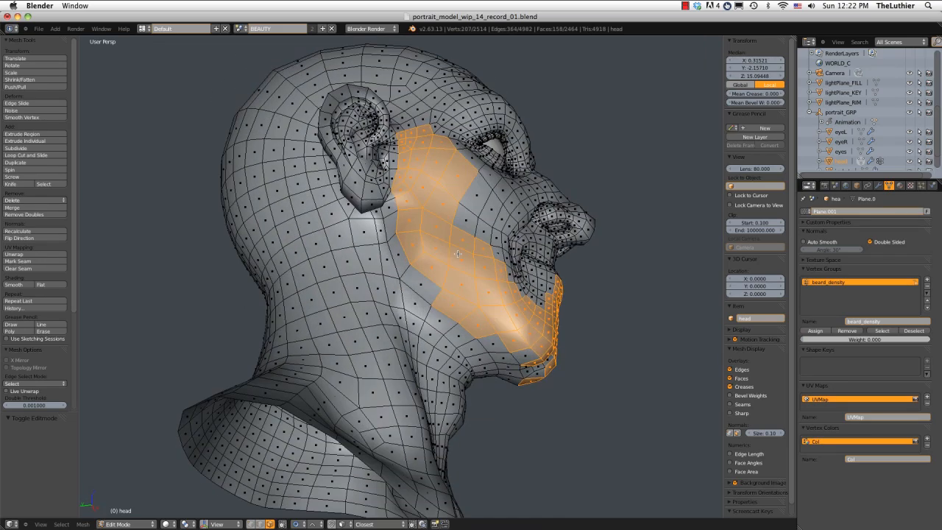
{"action": "left_click_drag", "start_coordinate": [422, 280], "coordinate": [519, 359]}
Extend the face selection along the jawline and beneath the chin.
{"action": "middle_click_drag", "start_coordinate": [519, 359], "coordinate": [359, 288]}
{"action": "mouse_move", "coordinate": [359, 288]}
{"action": "left_mouse_down"}
{"action": "mouse_move", "coordinate": [354, 300]}
{"action": "mouse_move", "coordinate": [393, 326]}
{"action": "mouse_move", "coordinate": [395, 368]}
{"action": "left_mouse_up"}
{"action": "middle_click_drag", "start_coordinate": [395, 367], "coordinate": [324, 360]}
{"action": "mouse_move", "coordinate": [457, 301]}
{"action": "left_mouse_down"}
{"action": "mouse_move", "coordinate": [420, 313]}
{"action": "mouse_move", "coordinate": [434, 342]}
{"action": "left_mouse_up"}
{"action": "mouse_move", "coordinate": [434, 342]}
{"action": "middle_mouse_down"}
{"action": "mouse_move", "coordinate": [397, 376]}
{"action": "mouse_move", "coordinate": [408, 294]}
{"action": "mouse_move", "coordinate": [434, 236]}
{"action": "mouse_move", "coordinate": [529, 199]}
{"action": "middle_mouse_up"}
{"action": "scroll", "coordinate": [408, 294], "scroll_direction": "down", "scroll_amount": 3}
{"action": "scroll", "coordinate": [408, 287], "scroll_direction": "up", "scroll_amount": 3}
{"action": "left_click", "coordinate": [426, 214]}
{"action": "scroll", "coordinate": [530, 199], "scroll_direction": "down", "scroll_amount": 3}
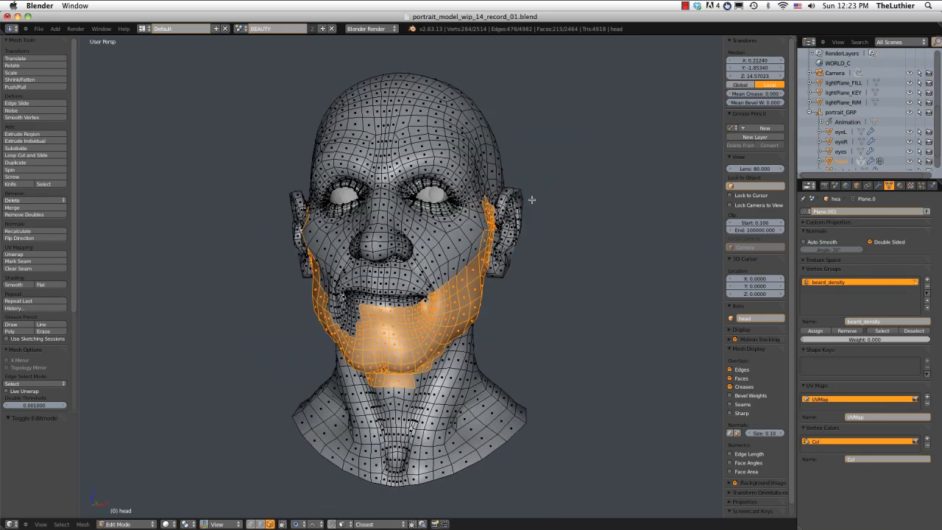
Fill in the unselected faces between the right cheek, the mouth corner and the chin.
{"action": "middle_click_drag", "start_coordinate": [294, 258], "coordinate": [380, 264]}
{"action": "scroll", "coordinate": [380, 264], "scroll_direction": "up", "scroll_amount": 5}
{"action": "right_click", "coordinate": [341, 275], "text": "shift"}
{"action": "right_click", "coordinate": [384, 324], "text": "shift"}
{"action": "right_click", "coordinate": [367, 288], "text": "shift"}
{"action": "middle_click_drag", "start_coordinate": [412, 298], "coordinate": [429, 315]}
{"action": "left_click_drag", "start_coordinate": [386, 312], "coordinate": [453, 335]}
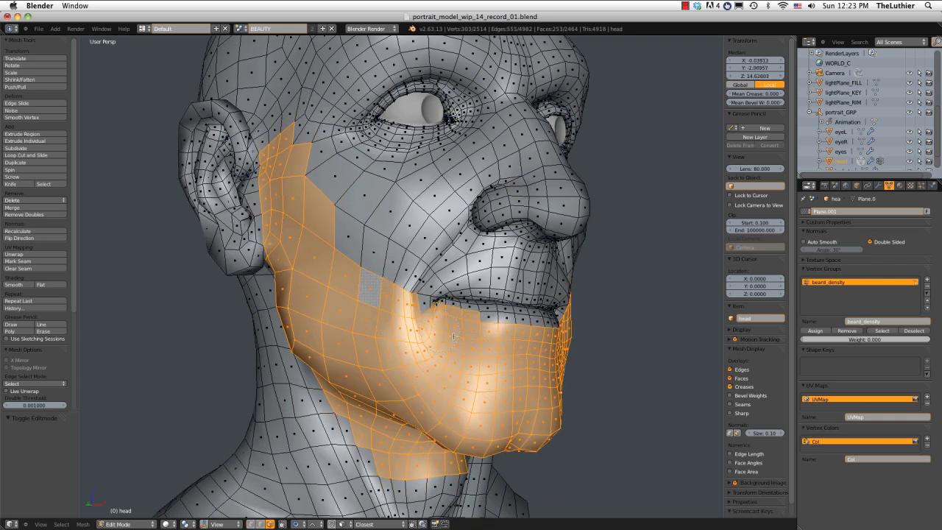
Turn on the Screencast Keys display and add the faces bordering the lips and mouth corners to the selection.
{"action": "scroll", "coordinate": [752, 462], "scroll_direction": "down", "scroll_amount": 2}
{"action": "left_click", "coordinate": [757, 511]}
{"action": "middle_click_drag", "start_coordinate": [567, 331], "coordinate": [456, 298]}
{"action": "left_click", "coordinate": [420, 323], "text": "shift"}
{"action": "left_click", "coordinate": [439, 326], "text": "shift"}
{"action": "left_click", "coordinate": [453, 327], "text": "shift"}
{"action": "left_click", "coordinate": [451, 324], "text": "alt+shift"}
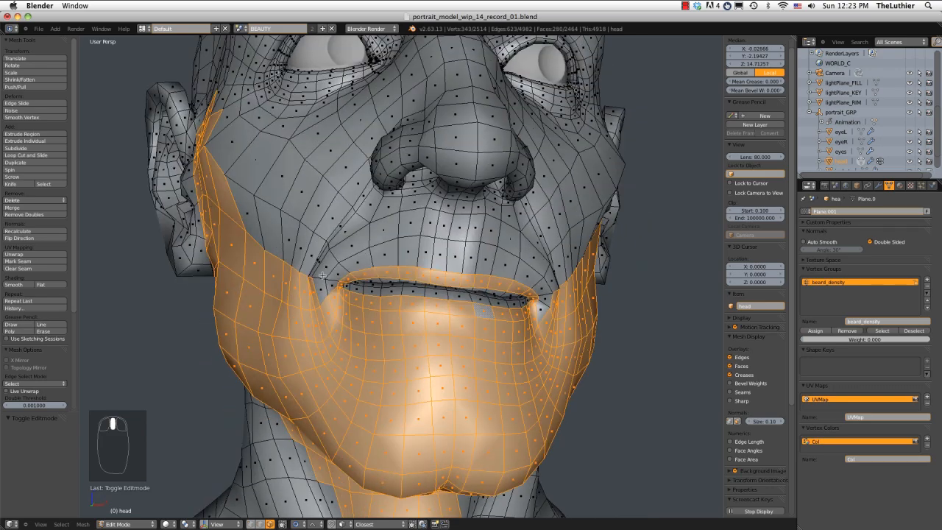
Select the moustache faces between the upper lip and the nose, out to the smile lines on both sides.
{"action": "left_click", "coordinate": [383, 263], "text": "alt+shift"}
{"action": "left_click", "coordinate": [378, 248], "text": "alt+shift"}
{"action": "middle_click_drag", "start_coordinate": [378, 248], "coordinate": [451, 259]}
{"action": "key", "text": "c"}
{"action": "mouse_move", "coordinate": [363, 282]}
{"action": "left_mouse_down"}
{"action": "mouse_move", "coordinate": [492, 265]}
{"action": "mouse_move", "coordinate": [402, 292]}
{"action": "left_mouse_up"}
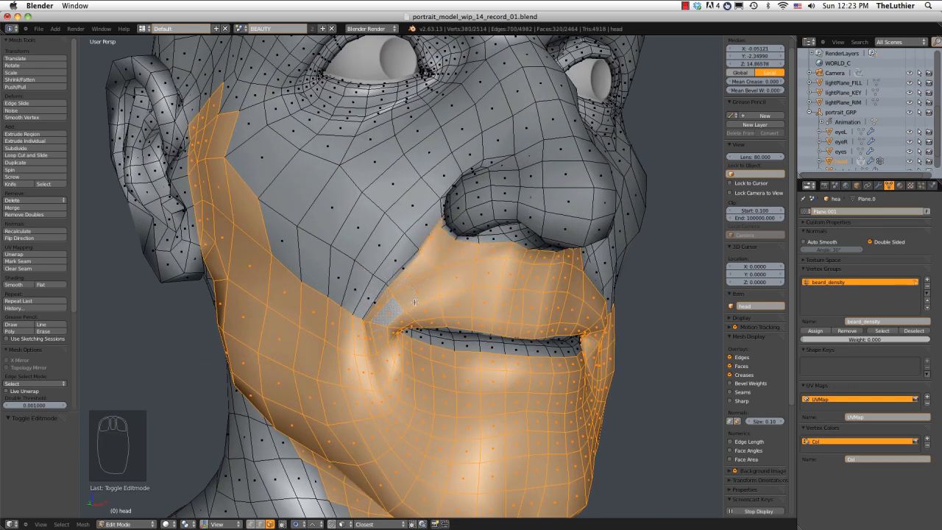
{"action": "right_click", "coordinate": [414, 302]}
{"action": "mouse_move", "coordinate": [430, 293]}
{"action": "middle_mouse_down"}
{"action": "mouse_move", "coordinate": [371, 274]}
{"action": "mouse_move", "coordinate": [382, 251]}
{"action": "mouse_move", "coordinate": [427, 225]}
{"action": "mouse_move", "coordinate": [394, 193]}
{"action": "middle_mouse_up"}
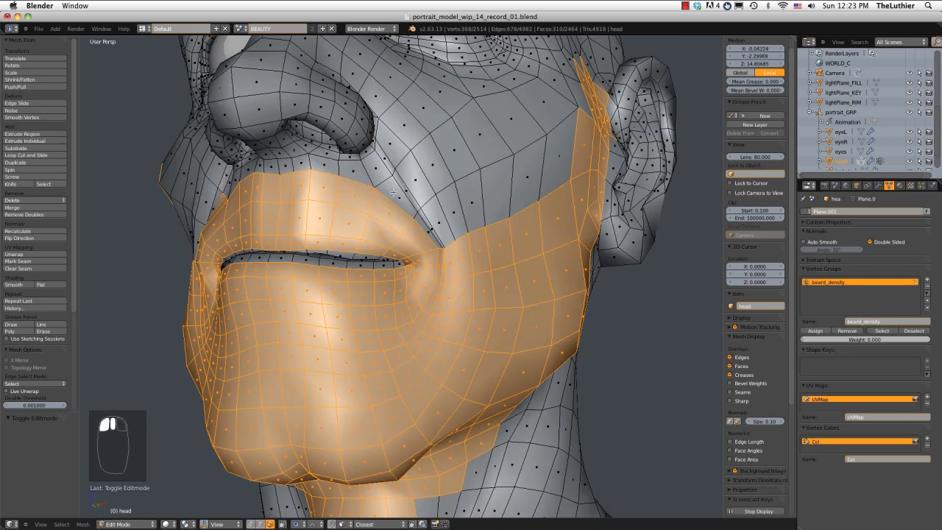
{"action": "left_click", "coordinate": [394, 193], "text": "shift"}
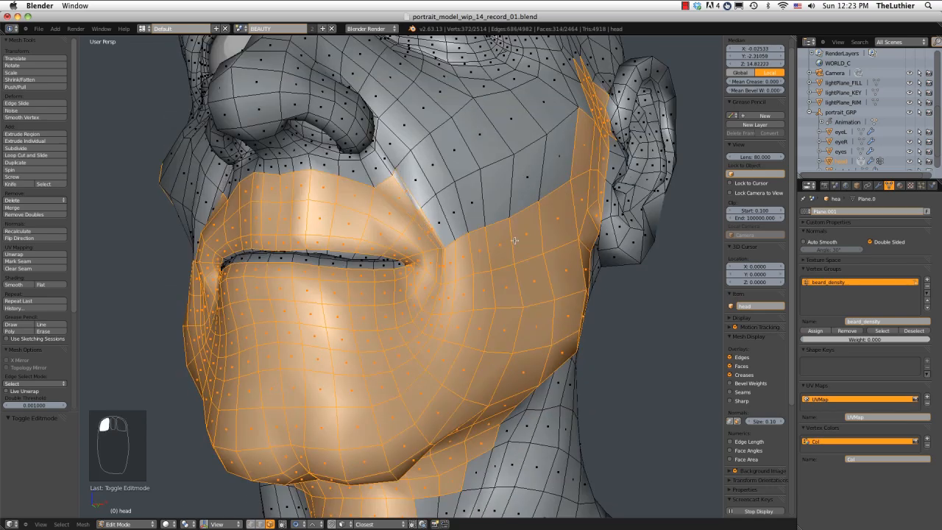
Extend the beard selection under the chin and along the left jaw onto the upper neck.
{"action": "scroll", "coordinate": [514, 241], "scroll_direction": "down", "scroll_amount": 4}
{"action": "middle_click_drag", "start_coordinate": [486, 229], "coordinate": [425, 375]}
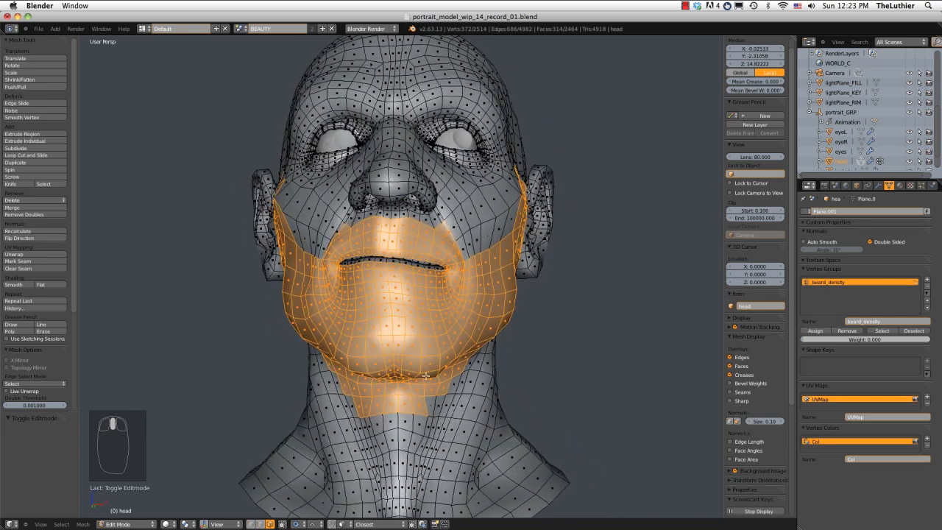
{"action": "left_click", "coordinate": [431, 401], "text": "shift"}
{"action": "left_click", "coordinate": [452, 385], "text": "shift"}
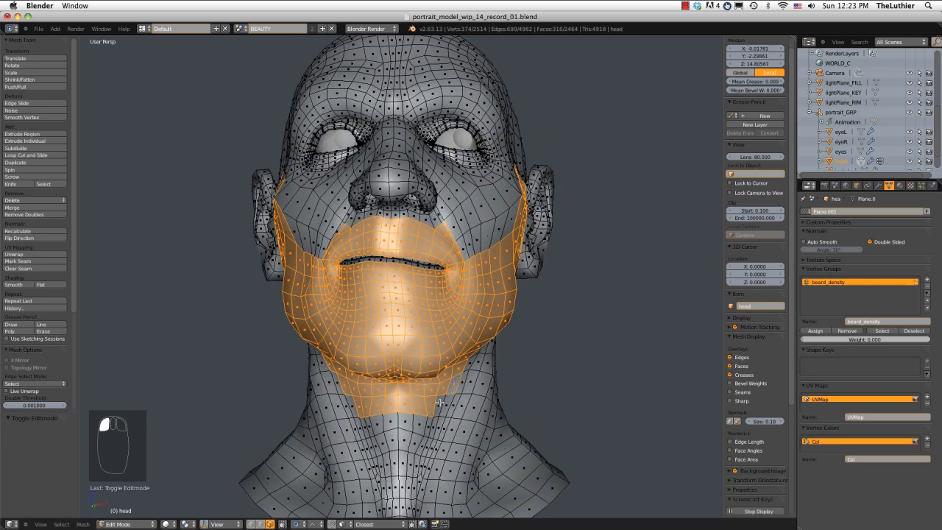
{"action": "left_click", "coordinate": [439, 408], "text": "shift"}
{"action": "middle_click_drag", "start_coordinate": [544, 299], "coordinate": [462, 294]}
{"action": "left_click", "coordinate": [462, 296], "text": "shift"}
{"action": "left_click", "coordinate": [452, 316], "text": "shift"}
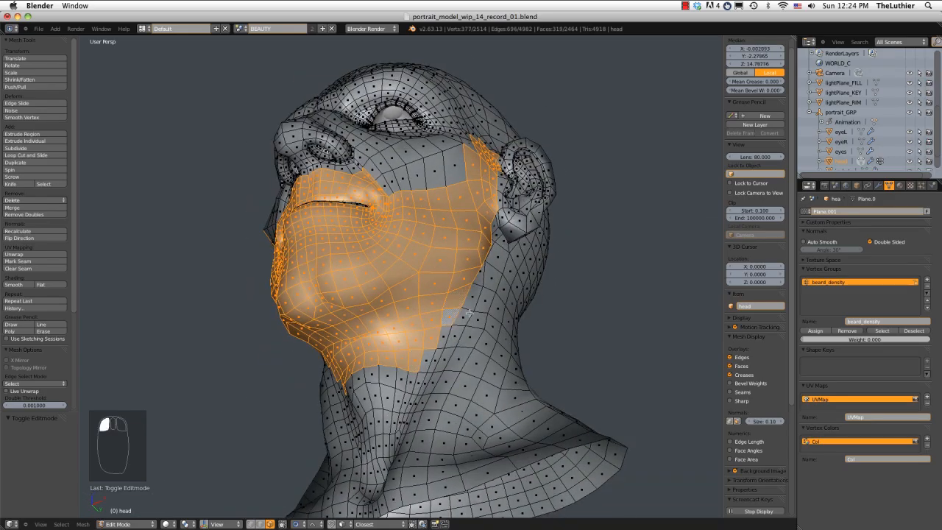
Extend the beard selection up the right sideburn, adding the faces between the ear and the temple.
{"action": "middle_click_drag", "start_coordinate": [485, 261], "coordinate": [613, 330]}
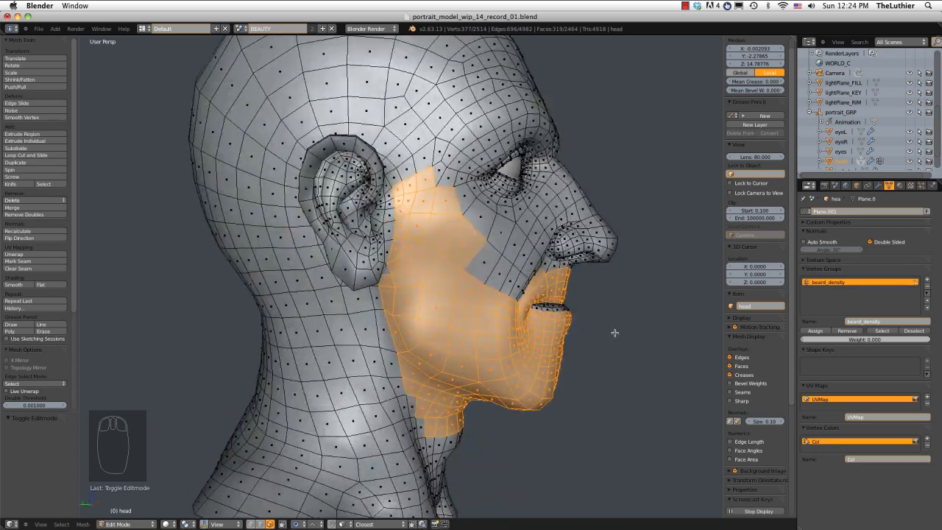
{"action": "left_click", "coordinate": [466, 226]}
{"action": "left_click", "coordinate": [395, 178], "text": "shift"}
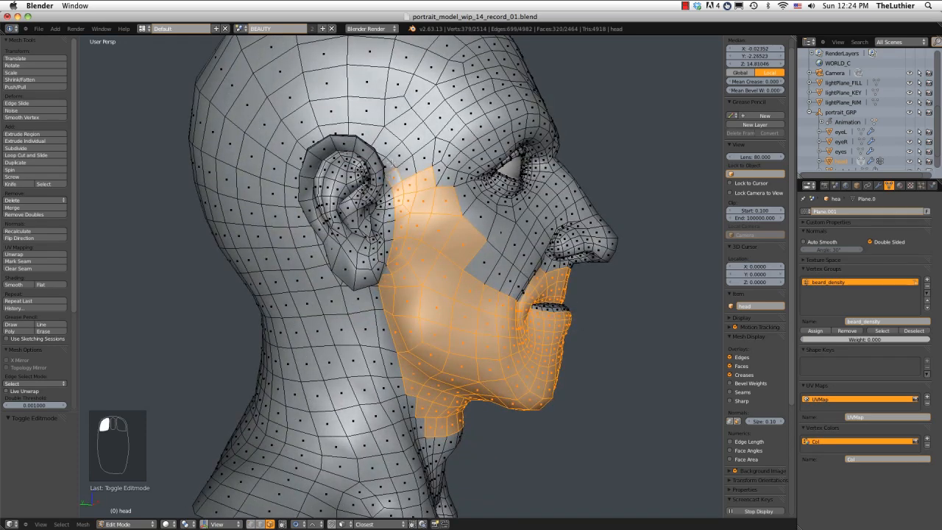
{"action": "left_click", "coordinate": [390, 167], "text": "shift"}
{"action": "left_click", "coordinate": [399, 156], "text": "shift"}
{"action": "left_click", "coordinate": [418, 139], "text": "shift"}
{"action": "left_click", "coordinate": [417, 160], "text": "shift"}
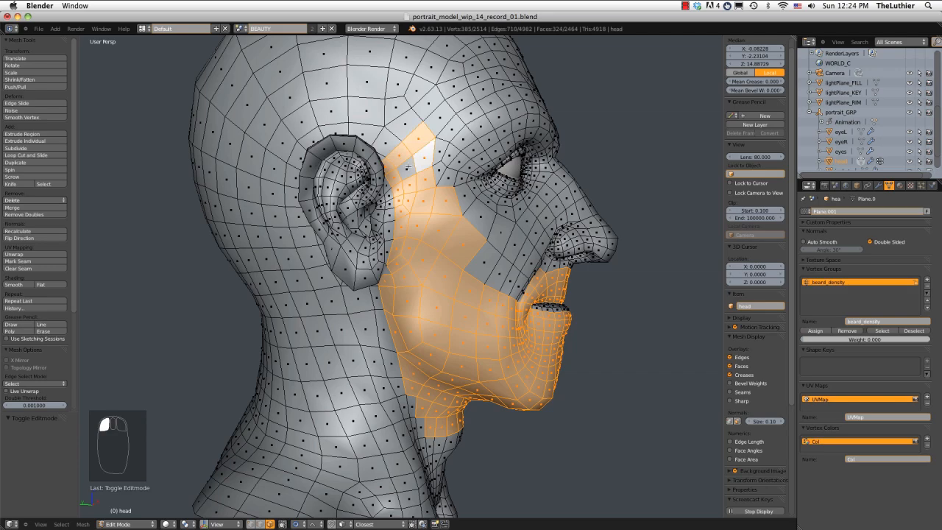
{"action": "left_click", "coordinate": [407, 168], "text": "shift"}
Add the matching left sideburn faces between the ear and the temple to the selection.
{"action": "middle_click_drag", "start_coordinate": [503, 167], "coordinate": [437, 156]}
{"action": "scroll", "coordinate": [468, 163], "scroll_direction": "up", "scroll_amount": 3}
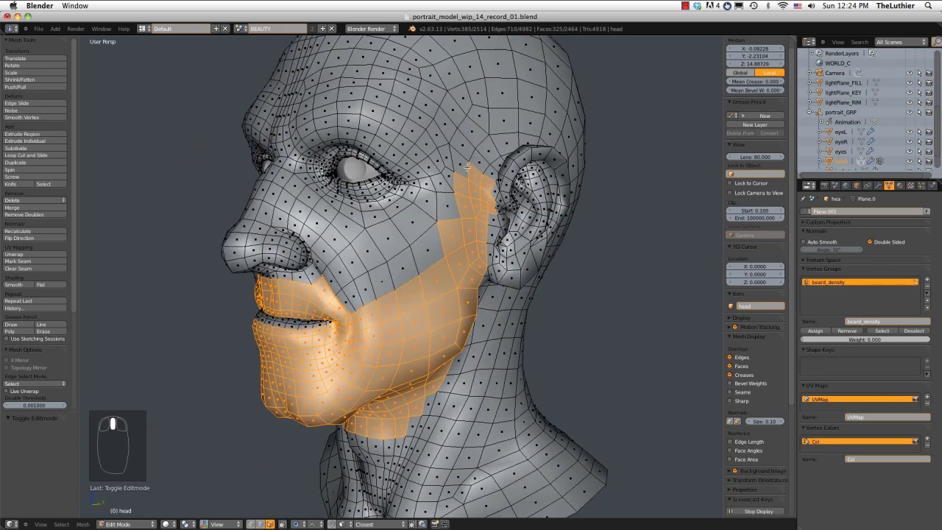
{"action": "left_click", "coordinate": [459, 158], "text": "shift"}
{"action": "left_click", "coordinate": [464, 145], "text": "shift"}
{"action": "left_click", "coordinate": [481, 161], "text": "shift"}
{"action": "left_click", "coordinate": [491, 174], "text": "shift"}
{"action": "middle_click_drag", "start_coordinate": [492, 174], "coordinate": [498, 150], "text": "ctrl"}
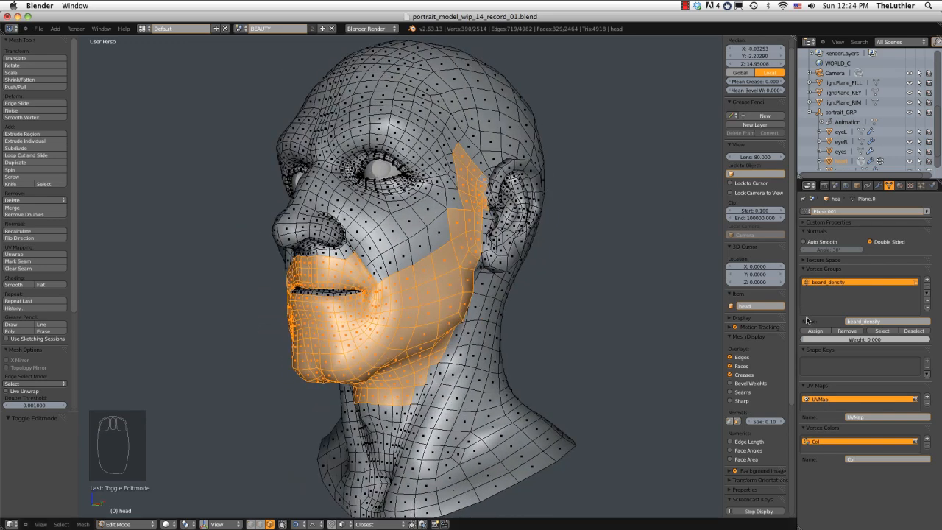
Assign the selected beard faces to the beard_density group with weight 1.000 and change to vertex selection mode.
{"action": "left_click_drag", "start_coordinate": [814, 341], "coordinate": [841, 347]}
{"action": "left_click", "coordinate": [824, 331]}
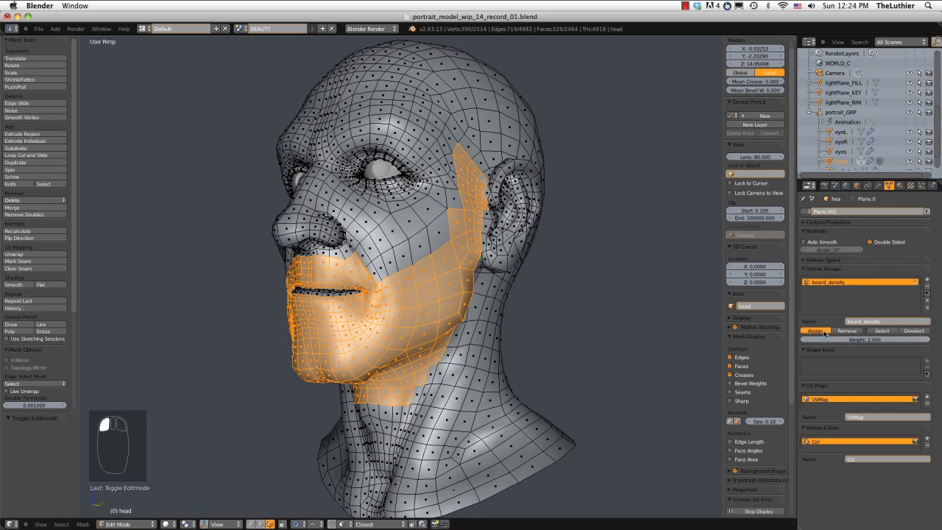
{"action": "middle_click_drag", "start_coordinate": [598, 264], "coordinate": [418, 235]}
{"action": "key", "text": "ctrl+Tab"}
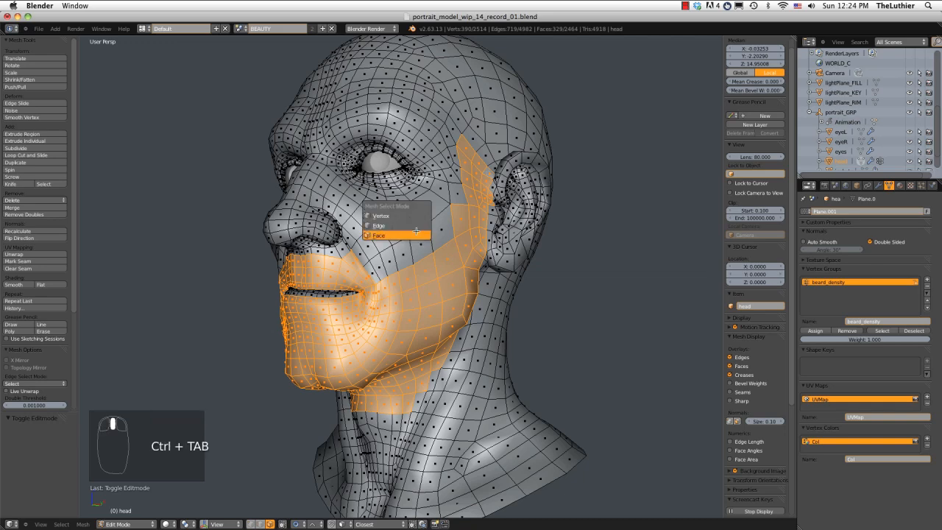
{"action": "left_click", "coordinate": [409, 214]}
{"action": "scroll", "coordinate": [440, 202], "scroll_direction": "down", "scroll_amount": 1}
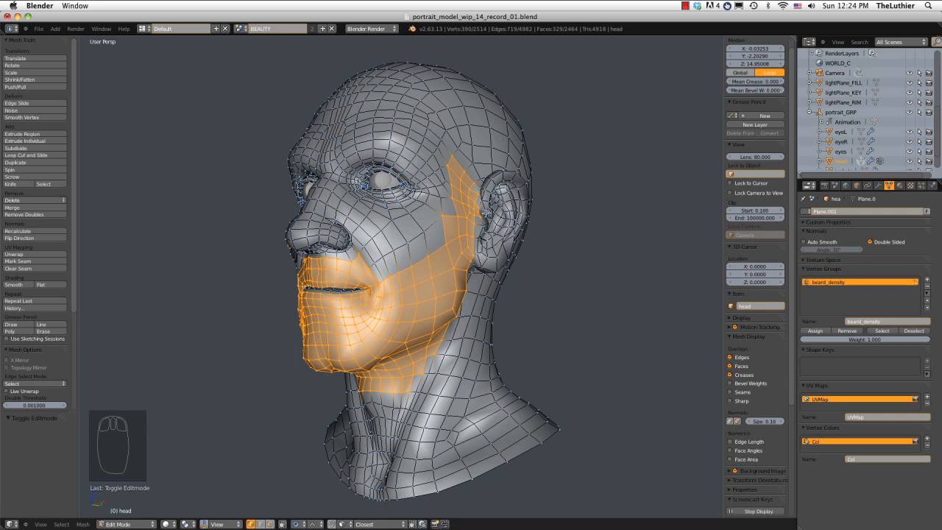
{"action": "middle_click_drag", "start_coordinate": [480, 211], "coordinate": [485, 216]}
Leave mesh editing, put the head in Weight Paint mode and inspect the beard_density weights on the left side of the face.
{"action": "key", "text": "Tab"}
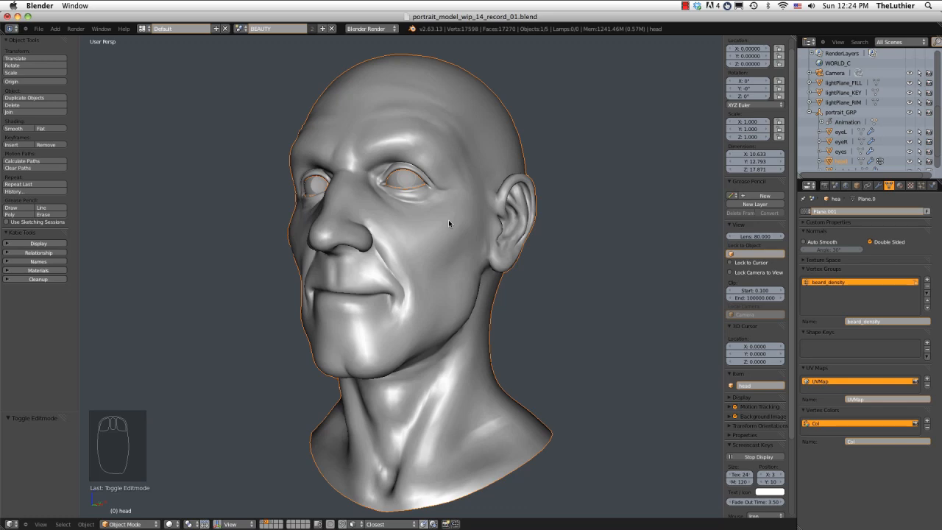
{"action": "key", "text": "ctrl+Tab"}
{"action": "mouse_move", "coordinate": [448, 223]}
{"action": "middle_mouse_down"}
{"action": "mouse_move", "coordinate": [385, 223]}
{"action": "mouse_move", "coordinate": [520, 219]}
{"action": "middle_mouse_up"}
{"action": "mouse_move", "coordinate": [453, 206]}
{"action": "middle_mouse_down"}
{"action": "mouse_move", "coordinate": [473, 208]}
{"action": "mouse_move", "coordinate": [381, 208]}
{"action": "mouse_move", "coordinate": [381, 219]}
{"action": "mouse_move", "coordinate": [431, 186]}
{"action": "mouse_move", "coordinate": [412, 196]}
{"action": "middle_mouse_up"}
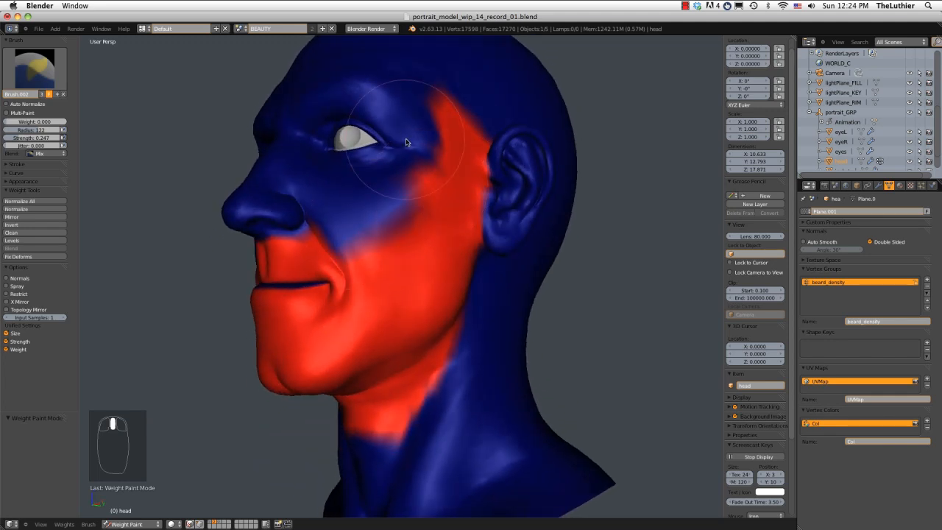
{"action": "middle_click_drag", "start_coordinate": [406, 142], "coordinate": [432, 113]}
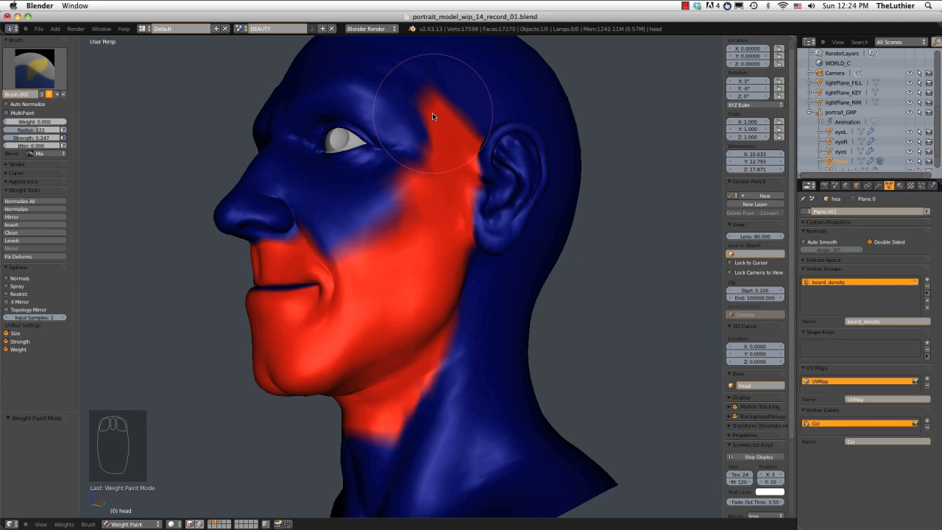
Choose the Subtract brush with radius 54 and weight 1.000, with Auto Normalize and Spray enabled.
{"action": "left_click", "coordinate": [38, 72]}
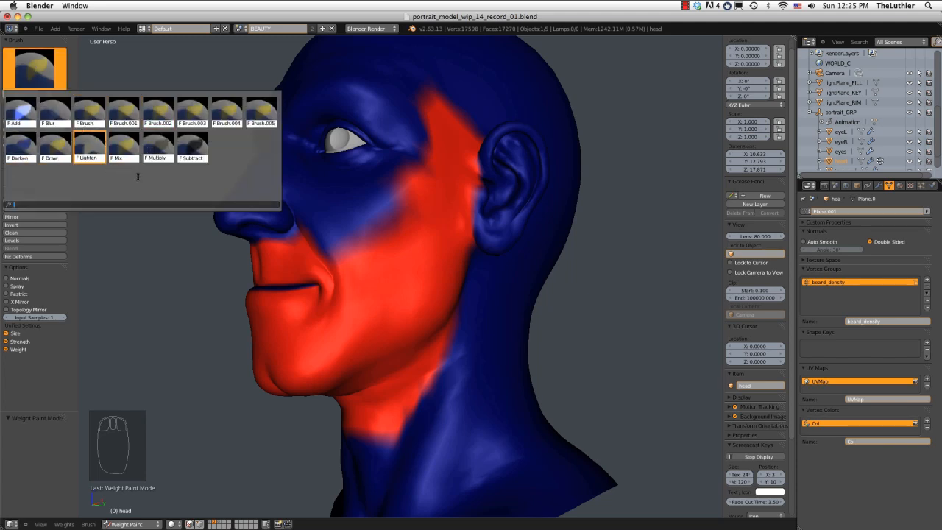
{"action": "left_click", "coordinate": [192, 148]}
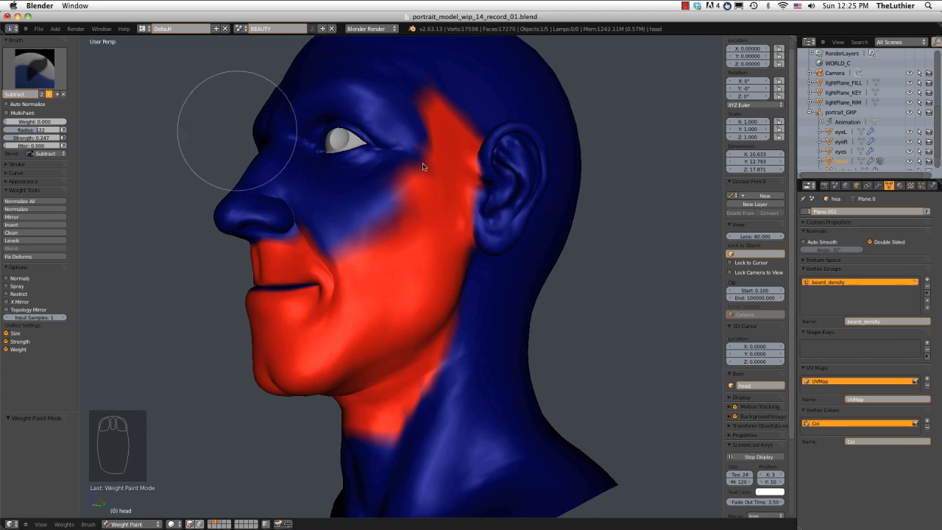
{"action": "key", "text": "f"}
{"action": "left_click", "coordinate": [367, 169]}
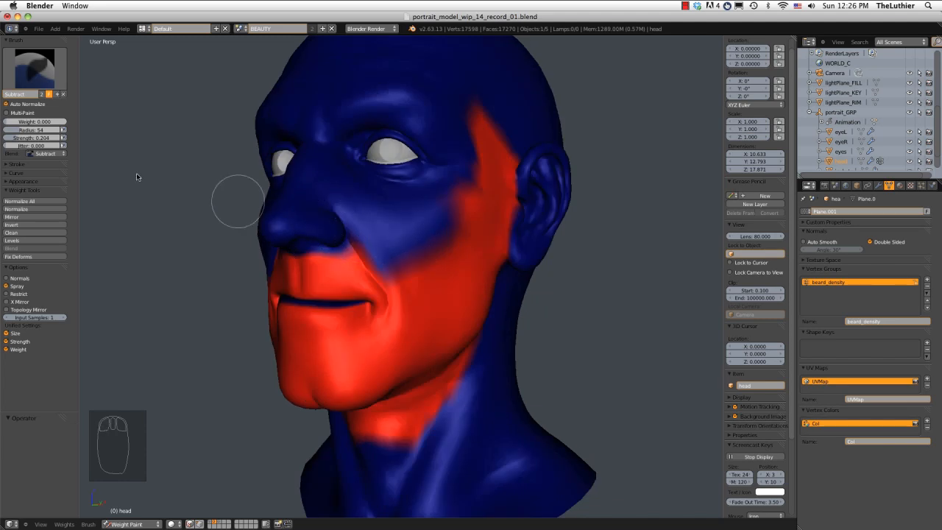
{"action": "left_click_drag", "start_coordinate": [7, 122], "coordinate": [13, 124]}
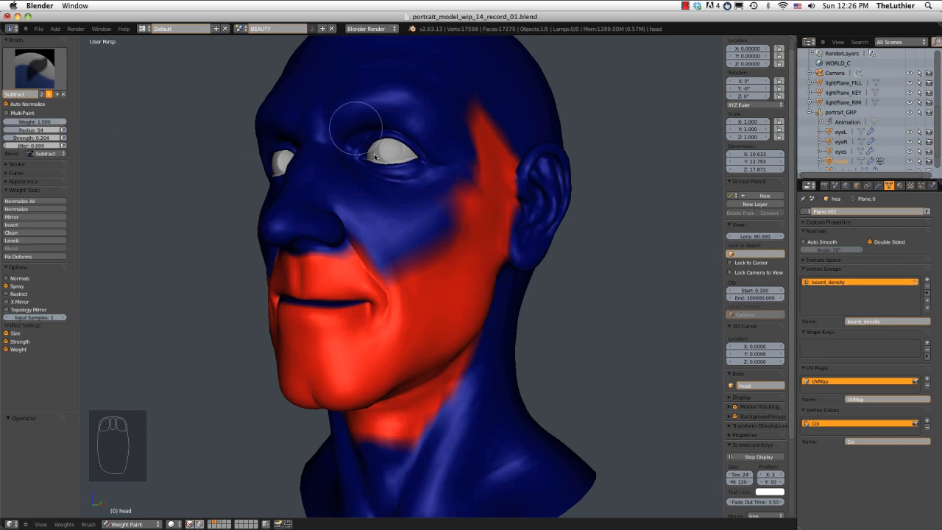
Set the brush strength to 0.120 and subtract weight along the front edge of the left sideburn and upper cheek.
{"action": "middle_click_drag", "start_coordinate": [385, 193], "coordinate": [389, 209]}
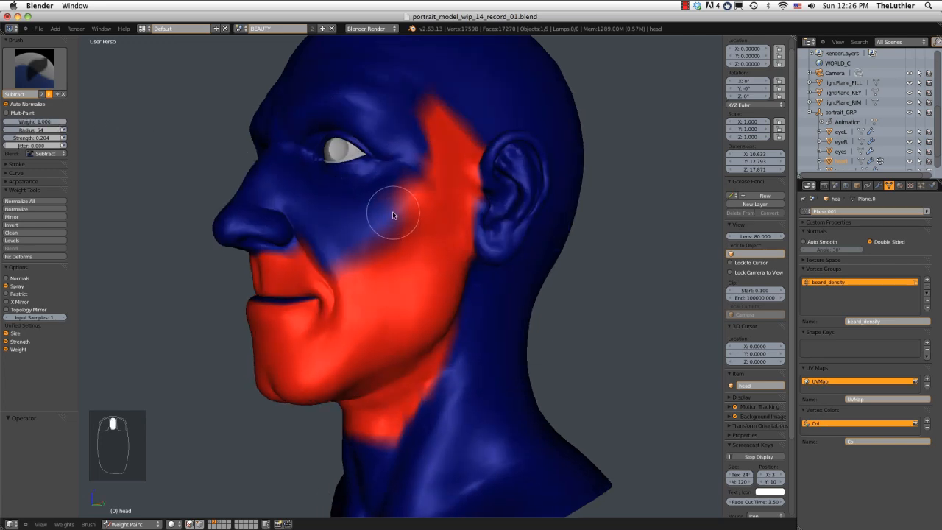
{"action": "key", "text": "shift+f"}
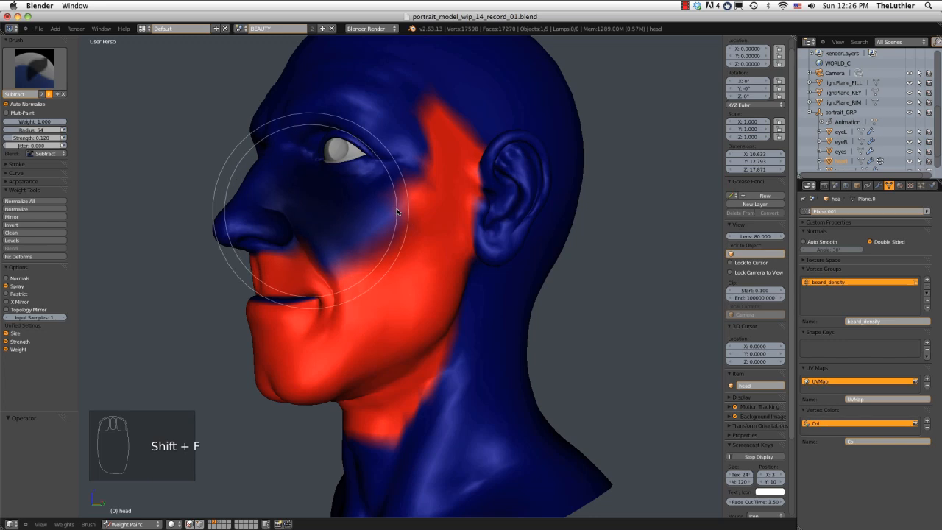
{"action": "left_click", "coordinate": [393, 209]}
{"action": "middle_click_drag", "start_coordinate": [420, 174], "coordinate": [380, 166]}
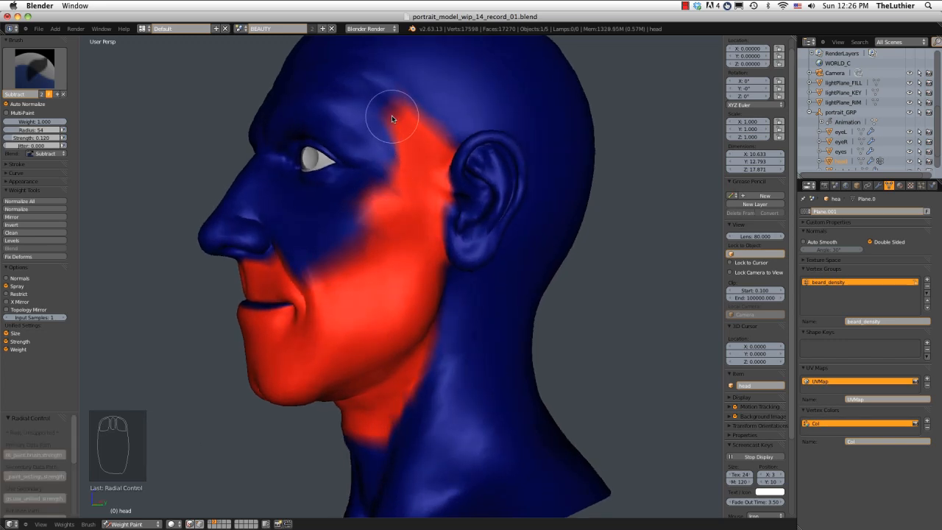
{"action": "mouse_move", "coordinate": [396, 103]}
{"action": "left_mouse_down"}
{"action": "mouse_move", "coordinate": [398, 147]}
{"action": "mouse_move", "coordinate": [382, 203]}
{"action": "left_mouse_up"}
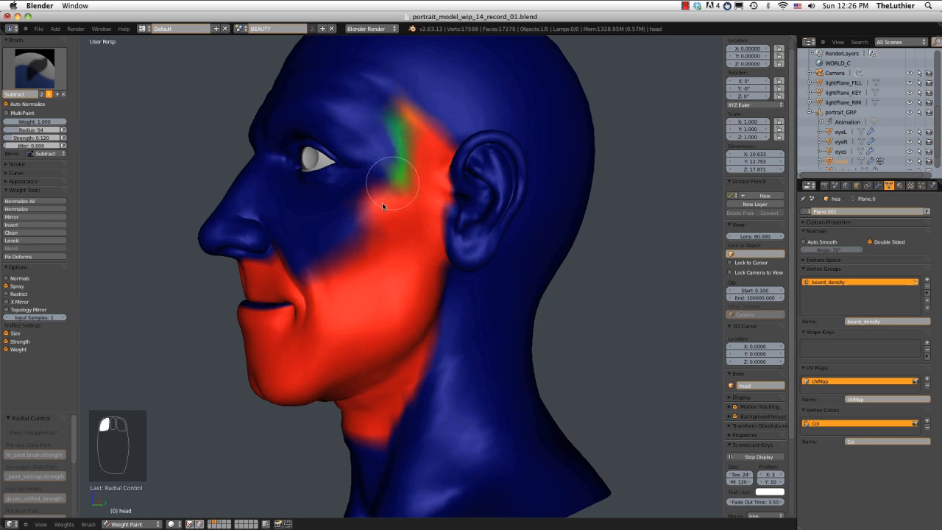
{"action": "left_click_drag", "start_coordinate": [341, 251], "coordinate": [383, 198]}
Lower the brush strength to 0.0337 and soften the left cheek's beard edge from the smile line to the sideburn.
{"action": "key", "text": "shift+f"}
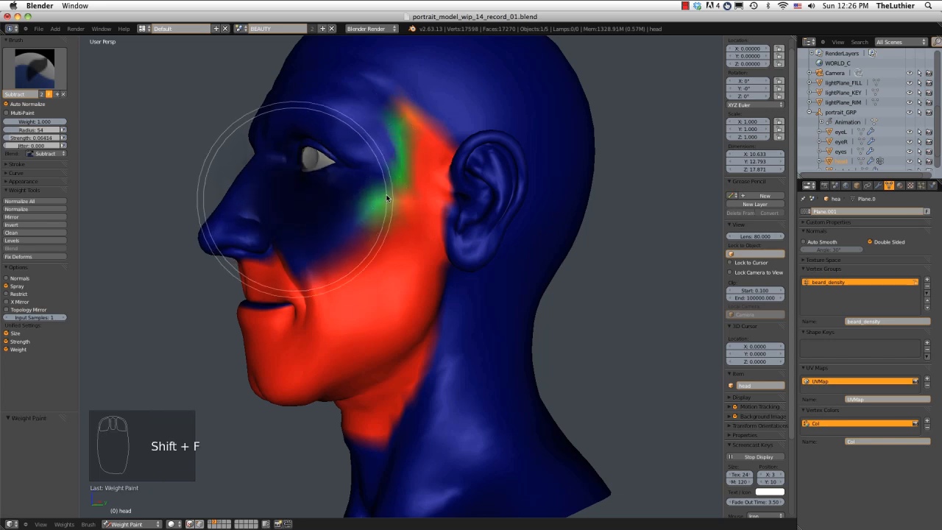
{"action": "left_click", "coordinate": [386, 197]}
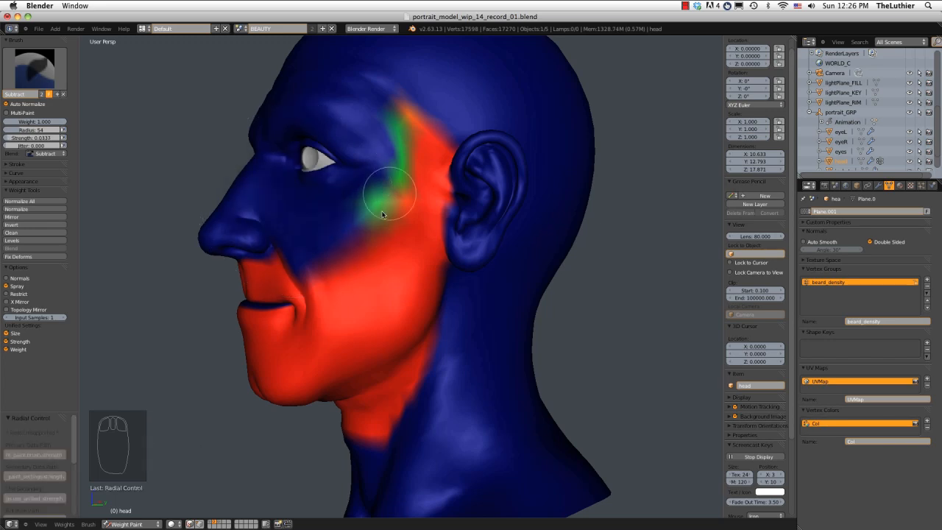
{"action": "middle_click_drag", "start_coordinate": [386, 199], "coordinate": [388, 205]}
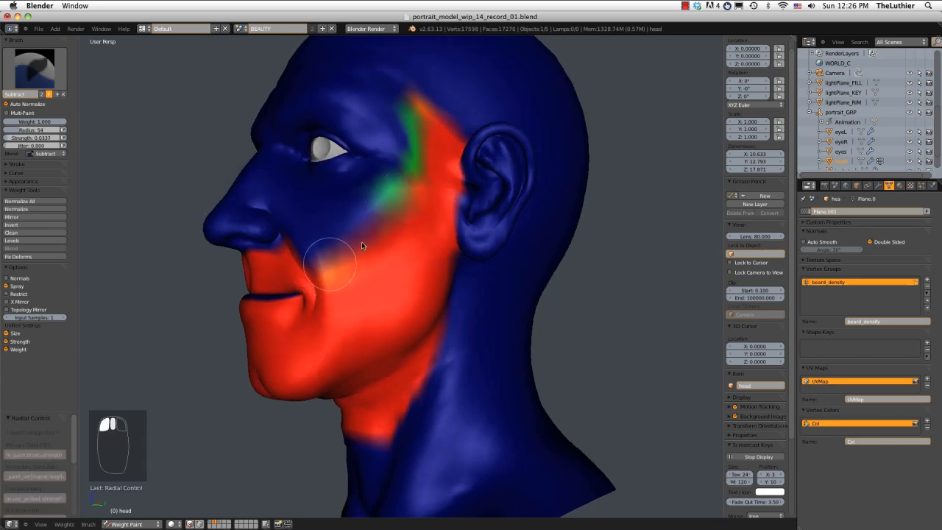
{"action": "left_click_drag", "start_coordinate": [361, 242], "coordinate": [410, 190]}
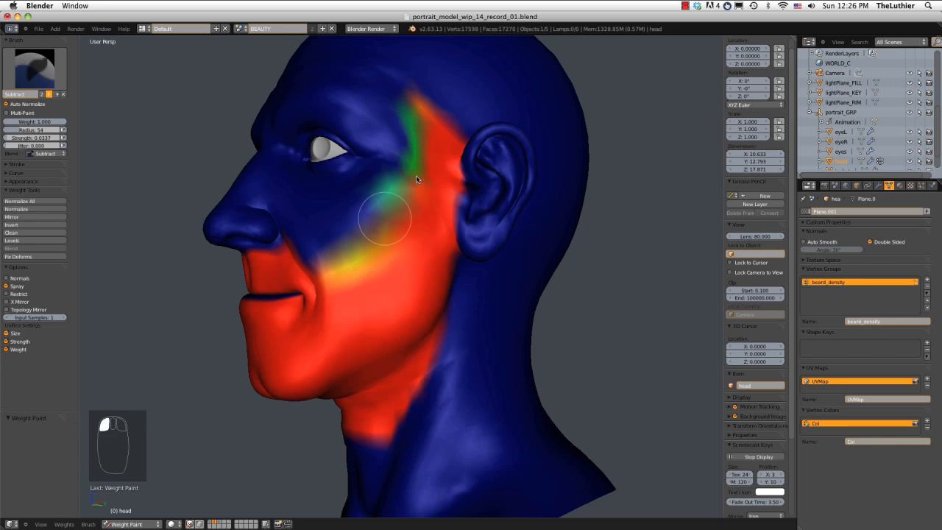
{"action": "mouse_move", "coordinate": [422, 147]}
{"action": "left_mouse_down"}
{"action": "mouse_move", "coordinate": [390, 231]}
{"action": "mouse_move", "coordinate": [420, 194]}
{"action": "left_mouse_up"}
{"action": "middle_click_drag", "start_coordinate": [420, 194], "coordinate": [397, 202]}
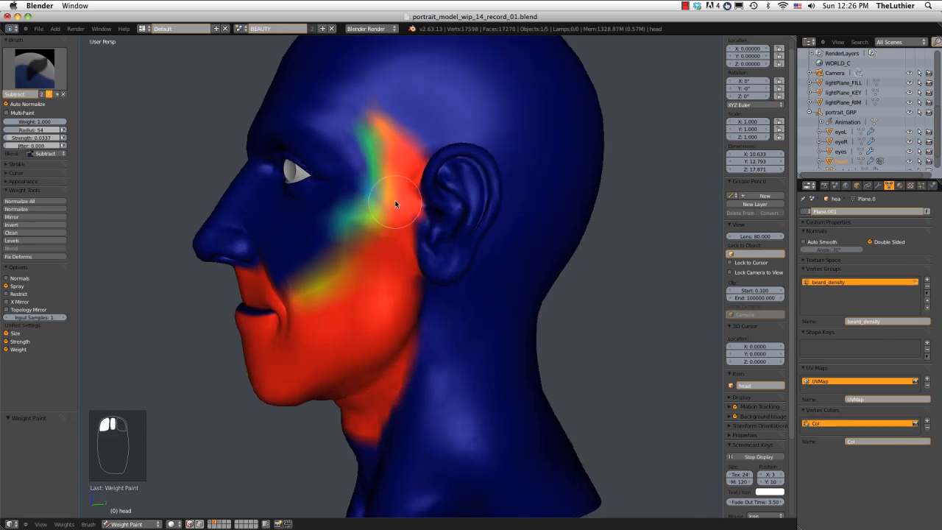
Fade the weights at the top tip of the left sideburn and further along the upper cheek border.
{"action": "left_click_drag", "start_coordinate": [377, 111], "coordinate": [340, 259]}
{"action": "mouse_move", "coordinate": [340, 259]}
{"action": "middle_mouse_down"}
{"action": "mouse_move", "coordinate": [407, 193]}
{"action": "mouse_move", "coordinate": [437, 189]}
{"action": "mouse_move", "coordinate": [391, 215]}
{"action": "middle_mouse_up"}
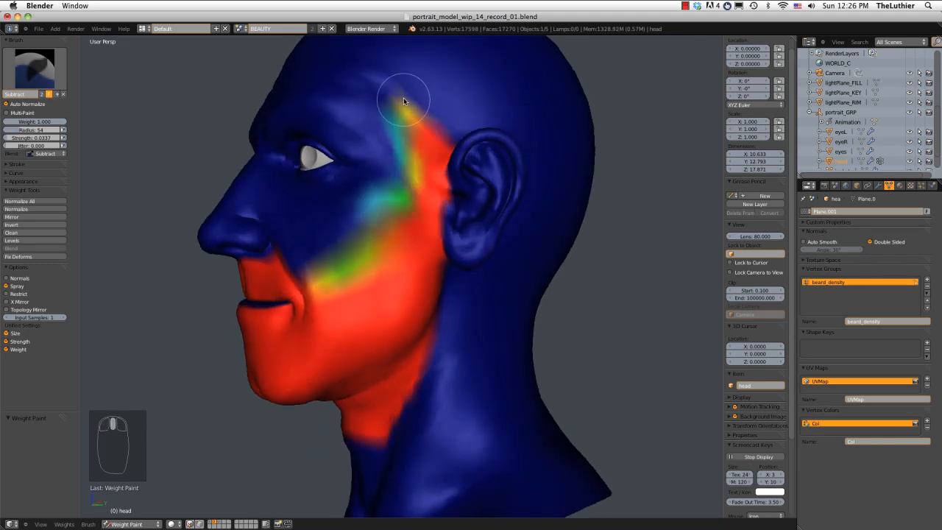
{"action": "mouse_move", "coordinate": [407, 136]}
{"action": "left_mouse_down"}
{"action": "mouse_move", "coordinate": [399, 105]}
{"action": "mouse_move", "coordinate": [418, 105]}
{"action": "left_mouse_up"}
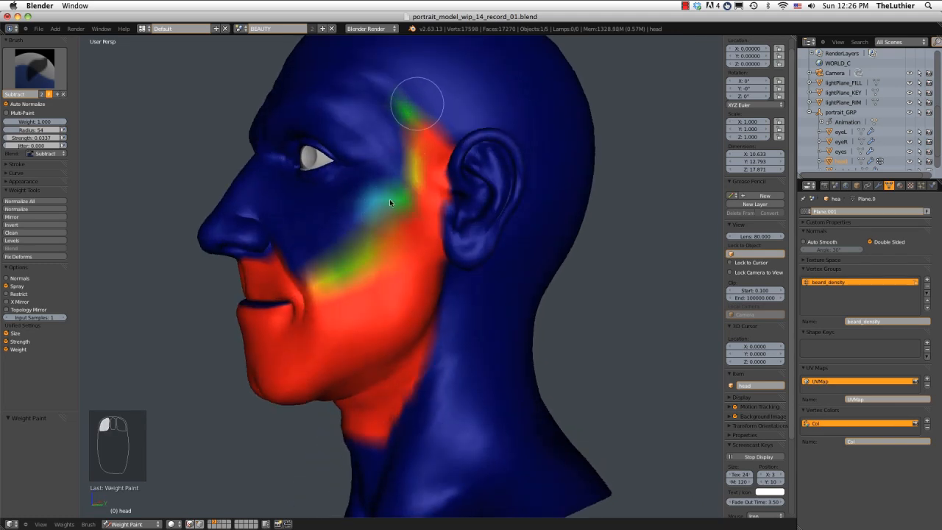
{"action": "mouse_move", "coordinate": [390, 203]}
{"action": "left_mouse_down"}
{"action": "mouse_move", "coordinate": [382, 210]}
{"action": "mouse_move", "coordinate": [409, 181]}
{"action": "left_mouse_up"}
{"action": "mouse_move", "coordinate": [410, 181]}
{"action": "middle_mouse_down"}
{"action": "mouse_move", "coordinate": [416, 158]}
{"action": "mouse_move", "coordinate": [395, 191]}
{"action": "mouse_move", "coordinate": [414, 161]}
{"action": "middle_mouse_up"}
{"action": "mouse_move", "coordinate": [424, 181]}
{"action": "left_mouse_down"}
{"action": "mouse_move", "coordinate": [387, 219]}
{"action": "mouse_move", "coordinate": [435, 186]}
{"action": "left_mouse_up"}
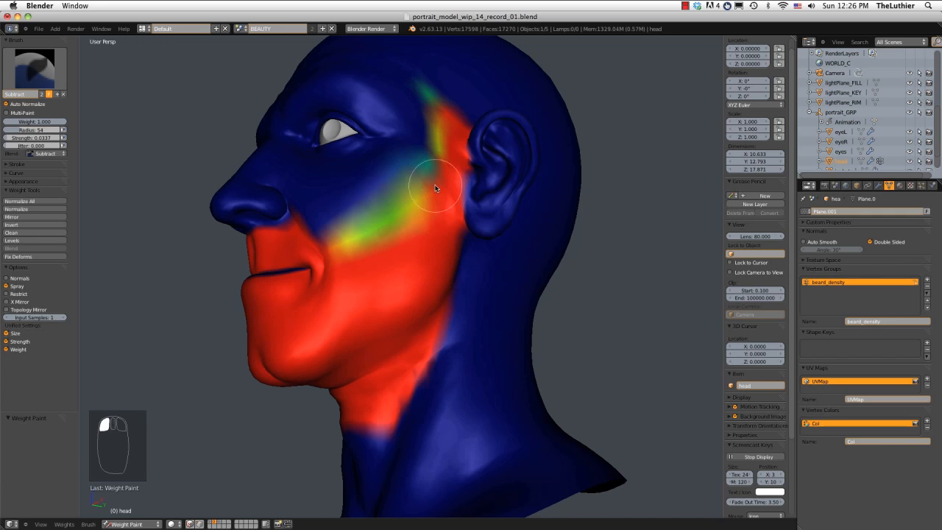
Soften the cheek border near the left smile line and the sideburn's rear edge in front of the ear.
{"action": "middle_click_drag", "start_coordinate": [435, 185], "coordinate": [446, 197]}
{"action": "left_click_drag", "start_coordinate": [459, 188], "coordinate": [375, 259]}
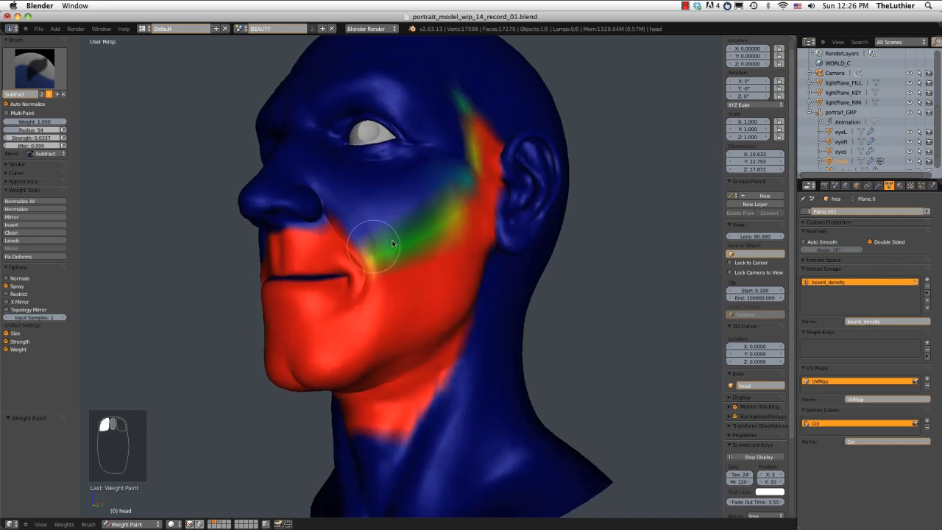
{"action": "left_click_drag", "start_coordinate": [461, 170], "coordinate": [370, 250]}
{"action": "mouse_move", "coordinate": [451, 193]}
{"action": "middle_mouse_down"}
{"action": "mouse_move", "coordinate": [409, 199]}
{"action": "mouse_move", "coordinate": [445, 163]}
{"action": "mouse_move", "coordinate": [448, 136]}
{"action": "middle_mouse_up"}
{"action": "mouse_move", "coordinate": [446, 141]}
{"action": "left_mouse_down"}
{"action": "mouse_move", "coordinate": [447, 133]}
{"action": "mouse_move", "coordinate": [433, 283]}
{"action": "mouse_move", "coordinate": [473, 258]}
{"action": "left_mouse_up"}
{"action": "mouse_move", "coordinate": [473, 258]}
{"action": "middle_mouse_down"}
{"action": "mouse_move", "coordinate": [464, 219]}
{"action": "mouse_move", "coordinate": [446, 234]}
{"action": "mouse_move", "coordinate": [444, 254]}
{"action": "middle_mouse_up"}
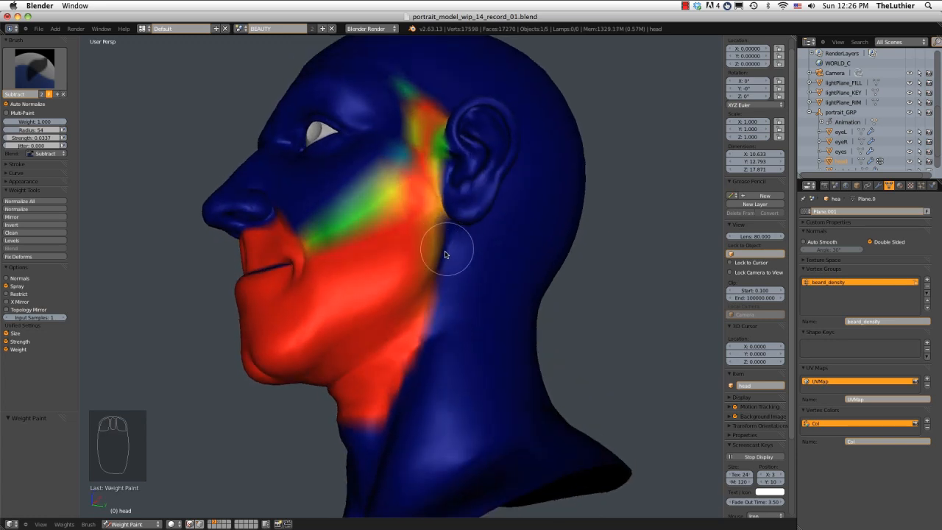
Fade the beard's rear edge from below the left ear along the jaw onto the neck.
{"action": "mouse_move", "coordinate": [444, 255]}
{"action": "left_mouse_down"}
{"action": "mouse_move", "coordinate": [437, 336]}
{"action": "mouse_move", "coordinate": [446, 254]}
{"action": "left_mouse_up"}
{"action": "middle_click_drag", "start_coordinate": [437, 238], "coordinate": [414, 257]}
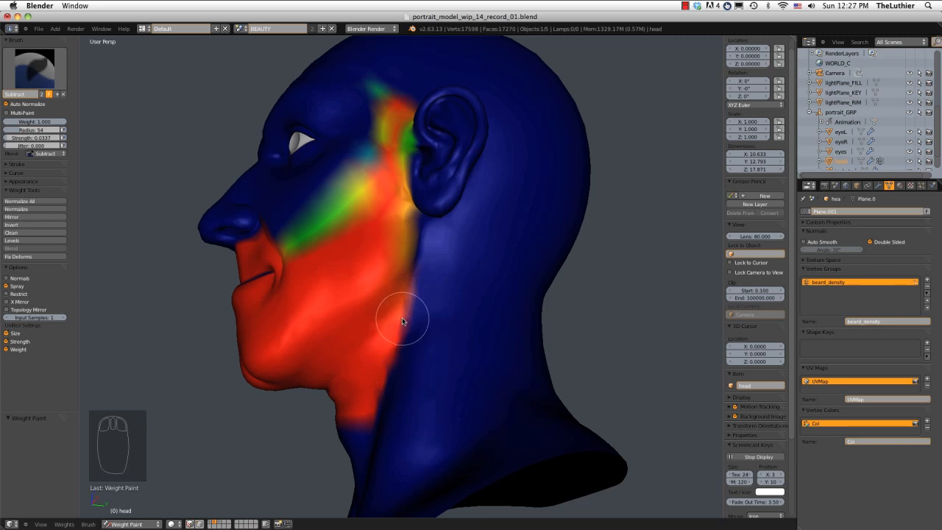
{"action": "middle_click_drag", "start_coordinate": [400, 311], "coordinate": [452, 269]}
{"action": "mouse_move", "coordinate": [443, 302]}
{"action": "left_mouse_down"}
{"action": "mouse_move", "coordinate": [448, 295]}
{"action": "mouse_move", "coordinate": [418, 385]}
{"action": "mouse_move", "coordinate": [378, 428]}
{"action": "mouse_move", "coordinate": [449, 346]}
{"action": "left_mouse_up"}
{"action": "middle_click_drag", "start_coordinate": [448, 345], "coordinate": [459, 330]}
Enlarge the brush radius to 70 and soften the beard's lower edge on the left side of the neck.
{"action": "key", "text": "f"}
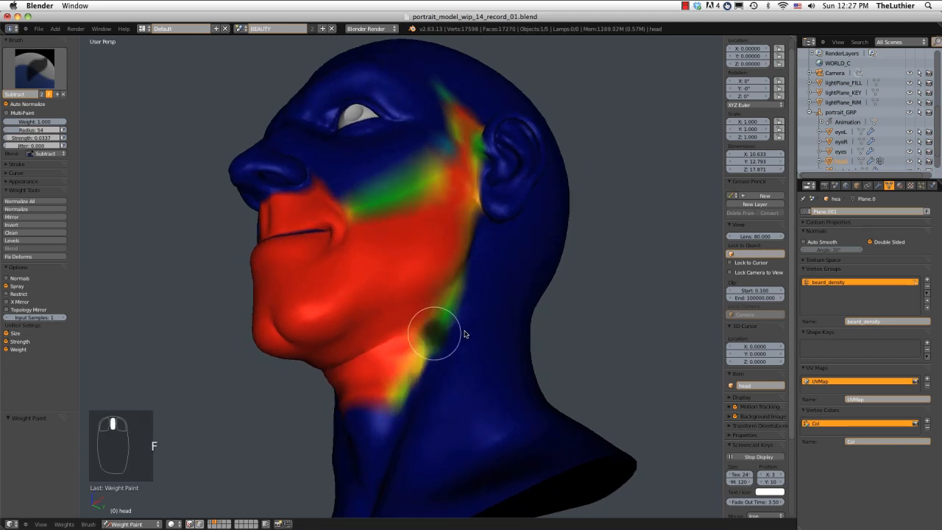
{"action": "left_click", "coordinate": [459, 329]}
{"action": "mouse_move", "coordinate": [458, 328]}
{"action": "left_mouse_down"}
{"action": "mouse_move", "coordinate": [448, 288]}
{"action": "mouse_move", "coordinate": [463, 277]}
{"action": "left_mouse_up"}
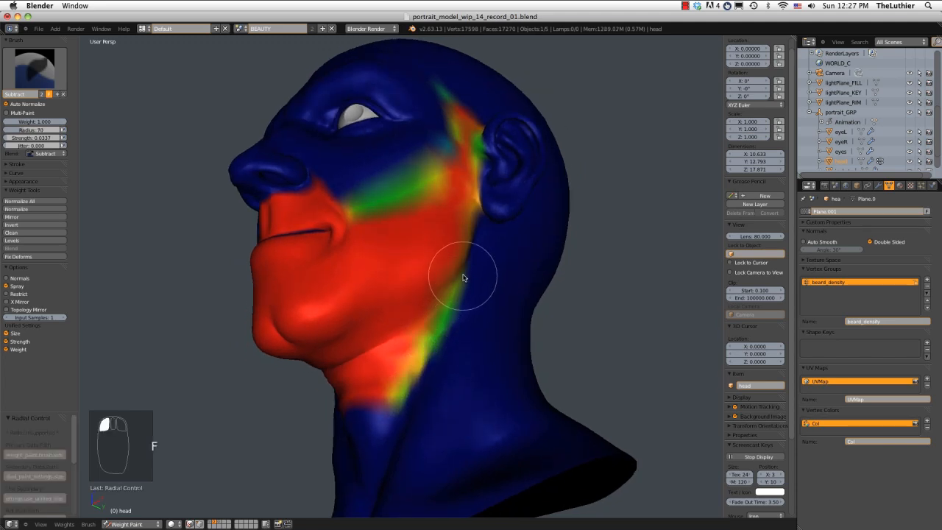
{"action": "mouse_move", "coordinate": [407, 380]}
{"action": "left_mouse_down"}
{"action": "mouse_move", "coordinate": [379, 420]}
{"action": "mouse_move", "coordinate": [485, 291]}
{"action": "left_mouse_up"}
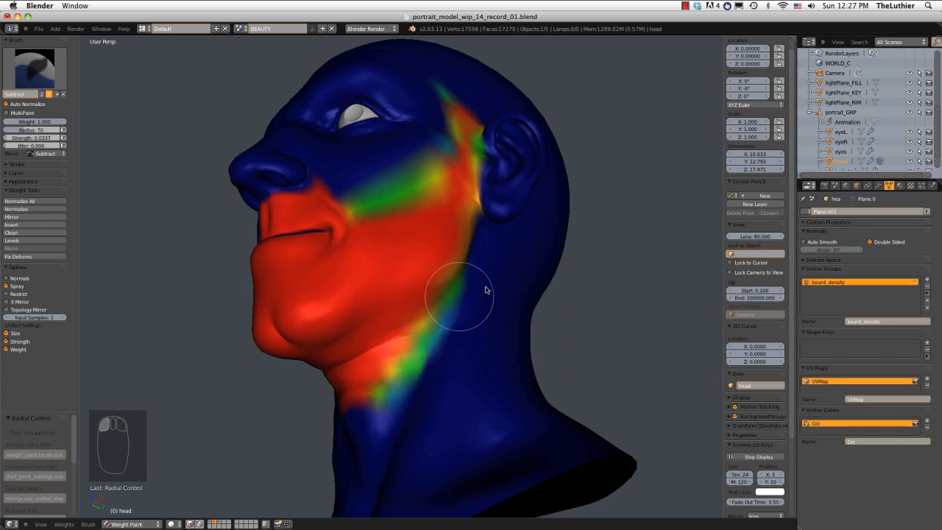
{"action": "mouse_move", "coordinate": [485, 291]}
{"action": "middle_mouse_down"}
{"action": "mouse_move", "coordinate": [518, 288]}
{"action": "mouse_move", "coordinate": [444, 358]}
{"action": "middle_mouse_up"}
{"action": "mouse_move", "coordinate": [443, 358]}
{"action": "left_mouse_down"}
{"action": "mouse_move", "coordinate": [374, 398]}
{"action": "mouse_move", "coordinate": [380, 387]}
{"action": "left_mouse_up"}
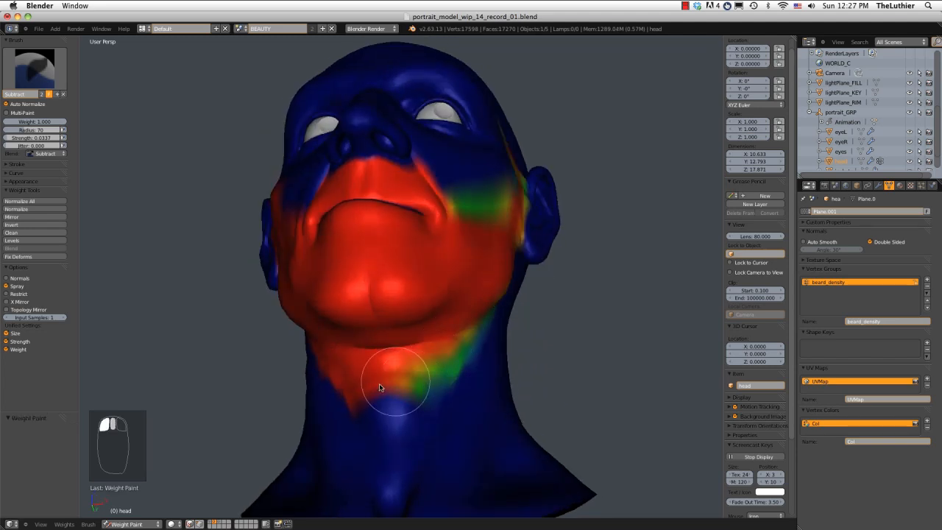
Subtract weight along the beard's lower edge under the chin and up the right side of the neck.
{"action": "mouse_move", "coordinate": [387, 382]}
{"action": "middle_mouse_down"}
{"action": "mouse_move", "coordinate": [446, 378]}
{"action": "mouse_move", "coordinate": [353, 273]}
{"action": "middle_mouse_up"}
{"action": "left_click_drag", "start_coordinate": [353, 273], "coordinate": [389, 384]}
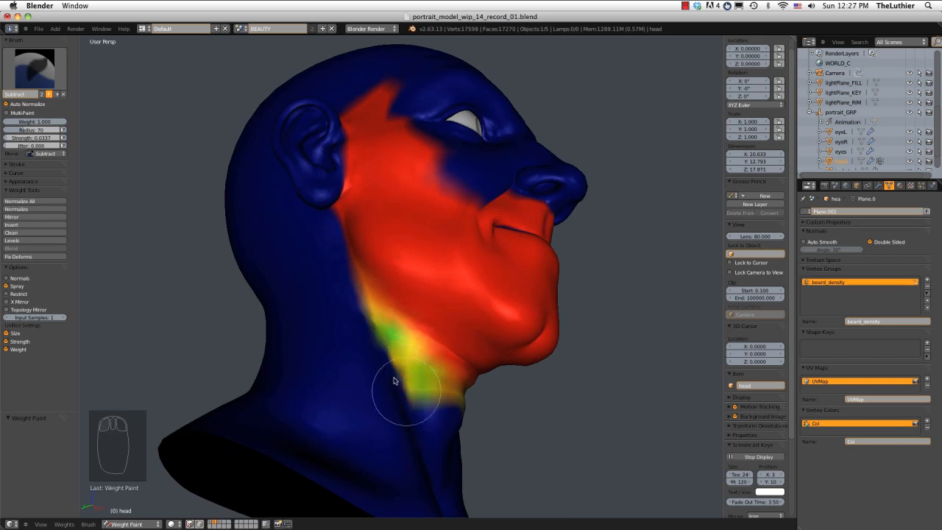
{"action": "middle_click_drag", "start_coordinate": [389, 385], "coordinate": [320, 375]}
{"action": "left_click_drag", "start_coordinate": [320, 374], "coordinate": [340, 364]}
{"action": "middle_click_drag", "start_coordinate": [341, 365], "coordinate": [374, 370]}
{"action": "mouse_move", "coordinate": [373, 371]}
{"action": "left_mouse_down"}
{"action": "mouse_move", "coordinate": [333, 366]}
{"action": "mouse_move", "coordinate": [327, 352]}
{"action": "left_mouse_up"}
{"action": "middle_click_drag", "start_coordinate": [327, 351], "coordinate": [360, 287]}
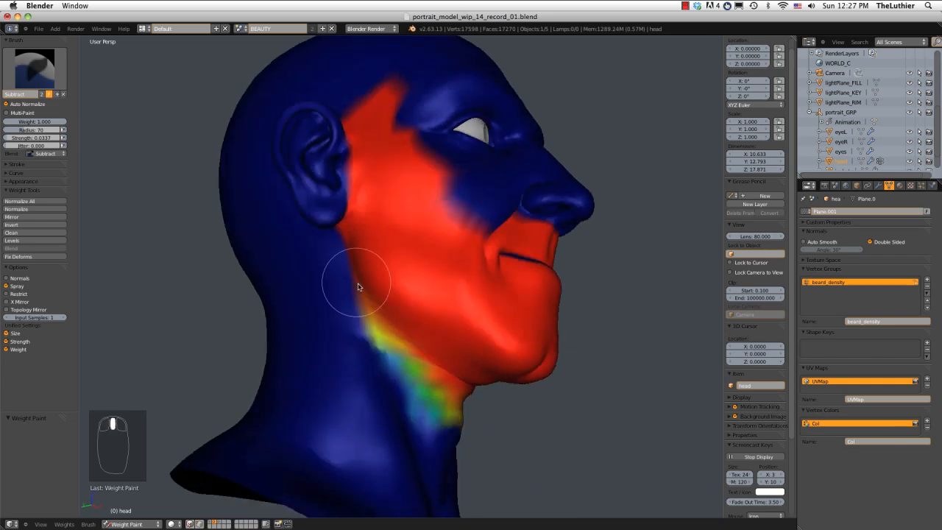
Subtract weight along the beard's rear edge from the right jaw up in front of the right ear.
{"action": "left_click_drag", "start_coordinate": [360, 287], "coordinate": [344, 240]}
{"action": "middle_click_drag", "start_coordinate": [344, 240], "coordinate": [369, 224]}
{"action": "mouse_move", "coordinate": [370, 224]}
{"action": "left_mouse_down"}
{"action": "mouse_move", "coordinate": [360, 244]}
{"action": "mouse_move", "coordinate": [363, 223]}
{"action": "mouse_move", "coordinate": [375, 262]}
{"action": "left_mouse_up"}
{"action": "middle_click_drag", "start_coordinate": [376, 262], "coordinate": [346, 148]}
{"action": "mouse_move", "coordinate": [346, 147]}
{"action": "left_mouse_down"}
{"action": "mouse_move", "coordinate": [348, 186]}
{"action": "mouse_move", "coordinate": [361, 193]}
{"action": "left_mouse_up"}
{"action": "middle_click_drag", "start_coordinate": [361, 193], "coordinate": [351, 114]}
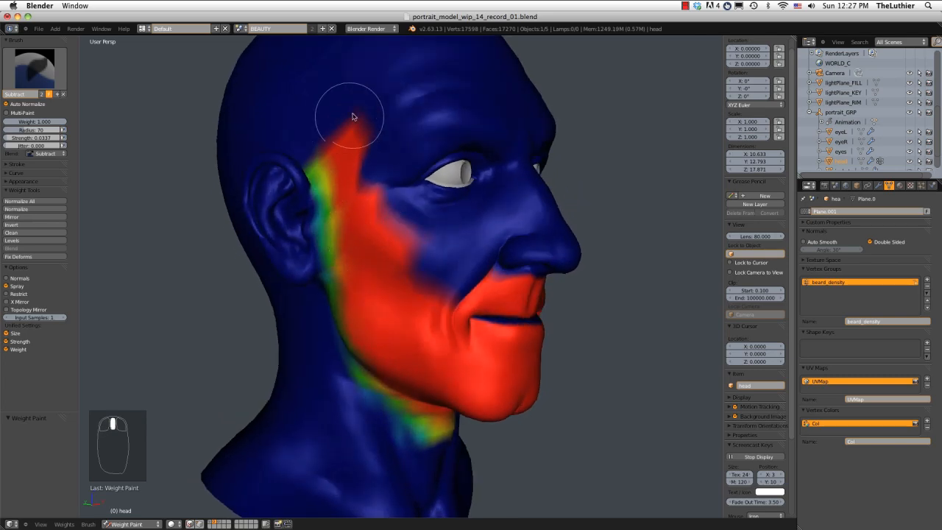
Soften the right sideburn's front edge and the cheek border down to the right smile line.
{"action": "mouse_move", "coordinate": [350, 114]}
{"action": "left_mouse_down"}
{"action": "mouse_move", "coordinate": [381, 227]}
{"action": "mouse_move", "coordinate": [420, 279]}
{"action": "left_mouse_up"}
{"action": "middle_click_drag", "start_coordinate": [410, 227], "coordinate": [418, 184]}
{"action": "mouse_move", "coordinate": [418, 184]}
{"action": "left_mouse_down"}
{"action": "mouse_move", "coordinate": [454, 242]}
{"action": "mouse_move", "coordinate": [480, 257]}
{"action": "left_mouse_up"}
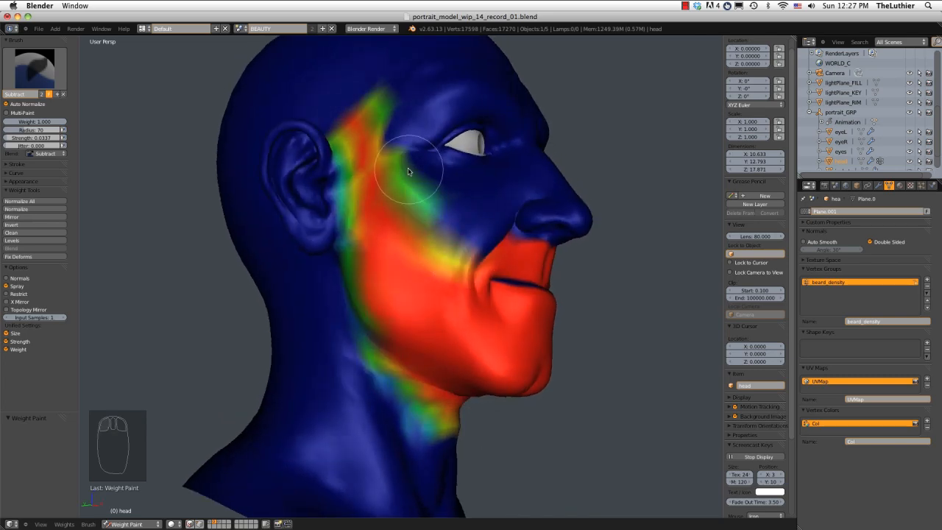
{"action": "middle_click_drag", "start_coordinate": [408, 169], "coordinate": [331, 108]}
{"action": "left_click_drag", "start_coordinate": [332, 108], "coordinate": [355, 199]}
{"action": "middle_click_drag", "start_coordinate": [354, 198], "coordinate": [423, 220]}
{"action": "left_click_drag", "start_coordinate": [423, 220], "coordinate": [410, 211]}
{"action": "middle_click_drag", "start_coordinate": [410, 211], "coordinate": [370, 210]}
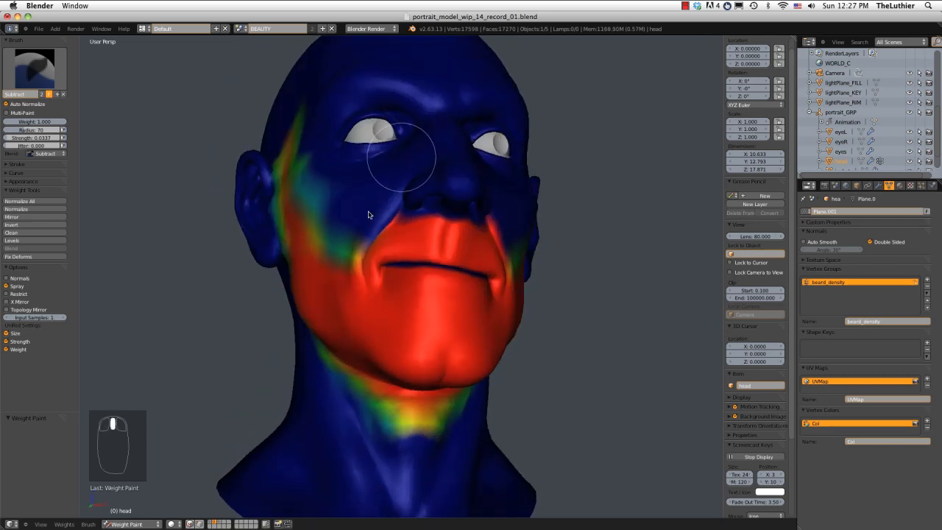
Fade the moustache's upper edge beneath the nose and along the smile lines.
{"action": "mouse_move", "coordinate": [370, 211]}
{"action": "left_mouse_down"}
{"action": "mouse_move", "coordinate": [353, 247]}
{"action": "mouse_move", "coordinate": [374, 231]}
{"action": "left_mouse_up"}
{"action": "left_click_drag", "start_coordinate": [409, 206], "coordinate": [478, 213]}
{"action": "middle_click_drag", "start_coordinate": [478, 213], "coordinate": [333, 205]}
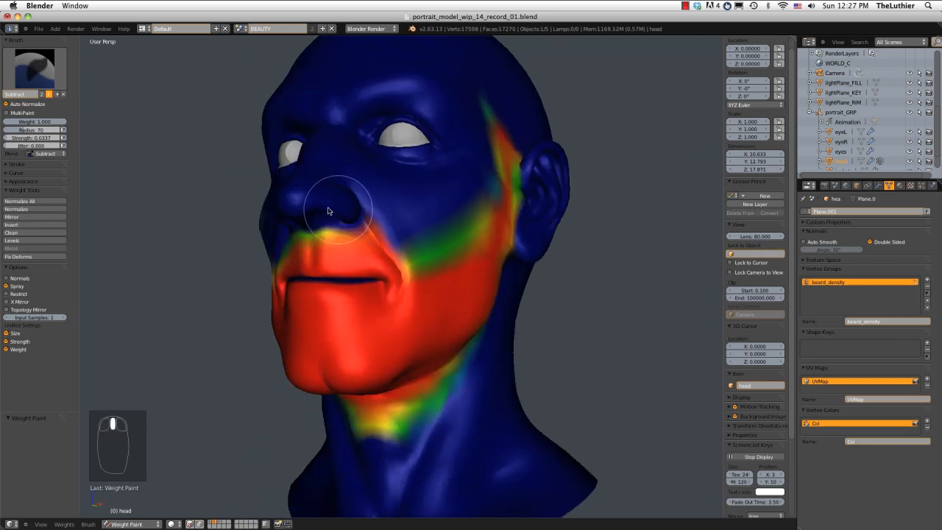
{"action": "mouse_move", "coordinate": [338, 213]}
{"action": "left_mouse_down"}
{"action": "mouse_move", "coordinate": [390, 232]}
{"action": "mouse_move", "coordinate": [374, 234]}
{"action": "left_mouse_up"}
{"action": "middle_click_drag", "start_coordinate": [373, 234], "coordinate": [450, 214]}
{"action": "left_click_drag", "start_coordinate": [450, 214], "coordinate": [496, 236]}
Undo the last brush stroke and refine the fade along the moustache's upper edge.
{"action": "key", "text": "ctrl+z"}
{"action": "middle_click_drag", "start_coordinate": [496, 236], "coordinate": [463, 223]}
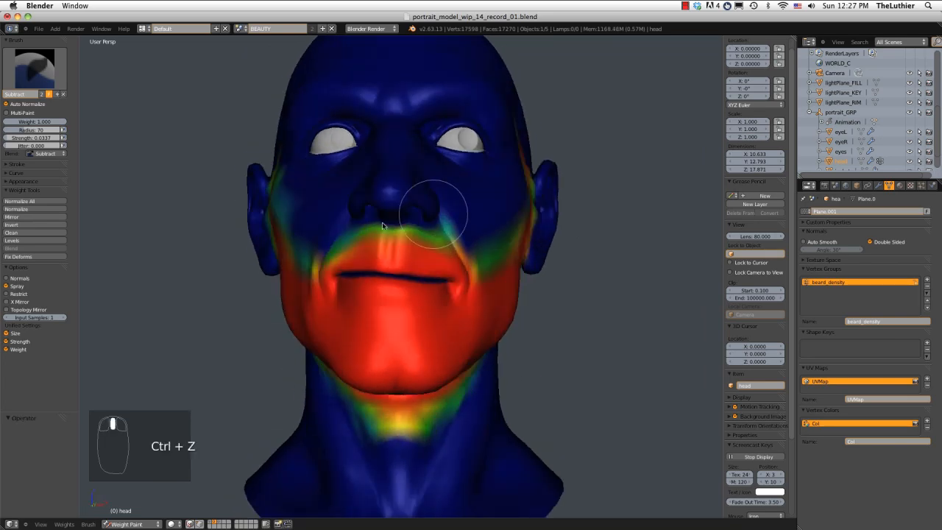
{"action": "mouse_move", "coordinate": [463, 224]}
{"action": "left_mouse_down"}
{"action": "mouse_move", "coordinate": [413, 229]}
{"action": "mouse_move", "coordinate": [444, 225]}
{"action": "left_mouse_up"}
{"action": "middle_click_drag", "start_coordinate": [444, 225], "coordinate": [350, 238]}
{"action": "mouse_move", "coordinate": [350, 238]}
{"action": "left_mouse_down"}
{"action": "mouse_move", "coordinate": [412, 259]}
{"action": "mouse_move", "coordinate": [382, 247]}
{"action": "mouse_move", "coordinate": [390, 218]}
{"action": "left_mouse_up"}
{"action": "mouse_move", "coordinate": [391, 218]}
{"action": "middle_mouse_down"}
{"action": "mouse_move", "coordinate": [439, 216]}
{"action": "mouse_move", "coordinate": [475, 232]}
{"action": "mouse_move", "coordinate": [505, 225]}
{"action": "middle_mouse_up"}
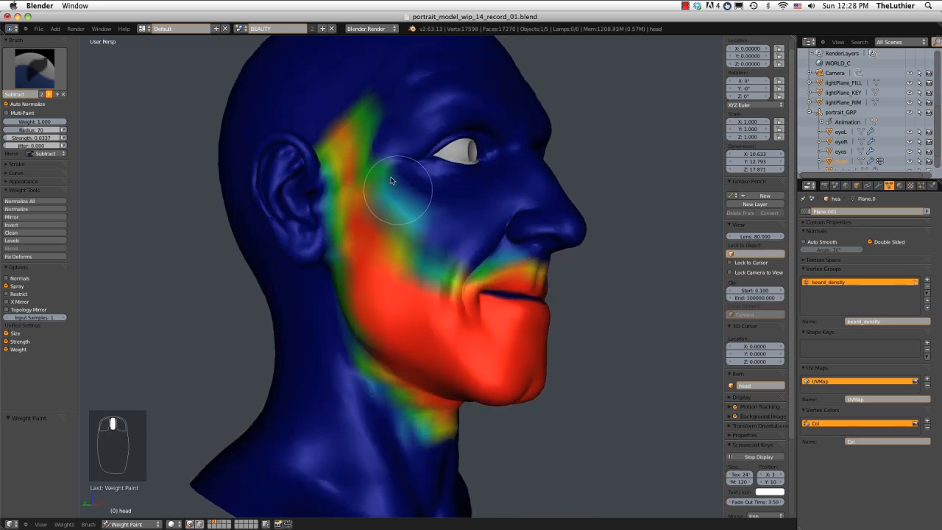
Subtract more weight from the right cheek border and the beard's rear edge along the right jaw.
{"action": "mouse_move", "coordinate": [382, 172]}
{"action": "left_mouse_down"}
{"action": "mouse_move", "coordinate": [392, 210]}
{"action": "mouse_move", "coordinate": [389, 180]}
{"action": "mouse_move", "coordinate": [409, 237]}
{"action": "mouse_move", "coordinate": [420, 242]}
{"action": "left_mouse_up"}
{"action": "mouse_move", "coordinate": [420, 242]}
{"action": "middle_mouse_down"}
{"action": "mouse_move", "coordinate": [484, 220]}
{"action": "mouse_move", "coordinate": [431, 211]}
{"action": "middle_mouse_up"}
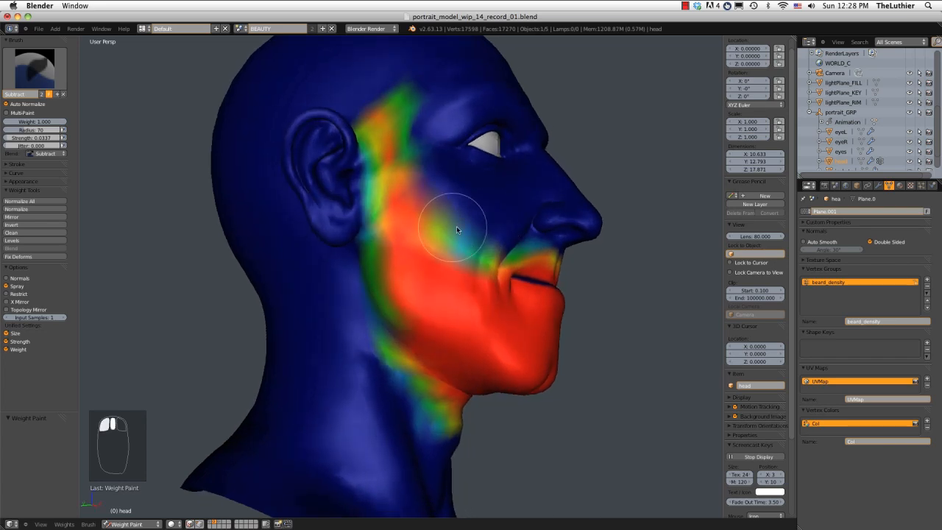
{"action": "mouse_move", "coordinate": [326, 225]}
{"action": "left_mouse_down"}
{"action": "mouse_move", "coordinate": [388, 326]}
{"action": "mouse_move", "coordinate": [420, 294]}
{"action": "left_mouse_up"}
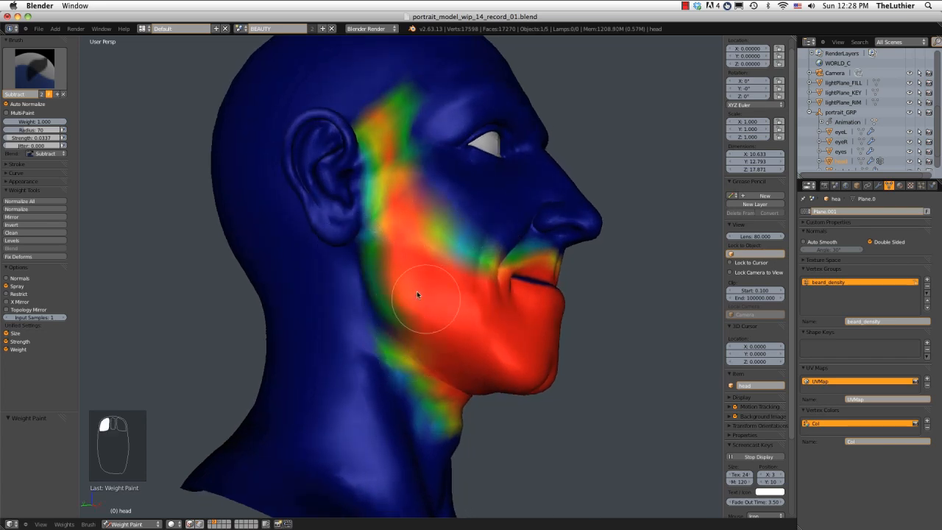
{"action": "middle_click_drag", "start_coordinate": [420, 294], "coordinate": [393, 269]}
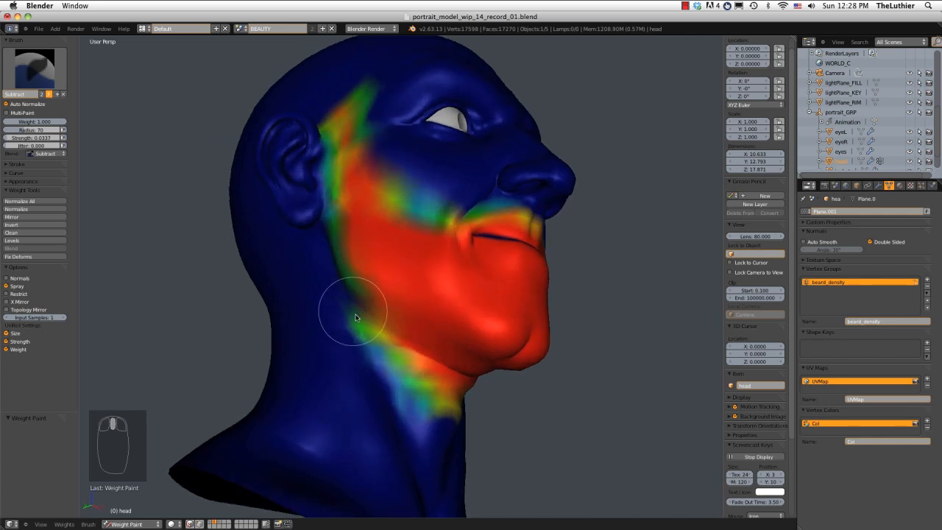
{"action": "mouse_move", "coordinate": [346, 315]}
{"action": "left_mouse_down"}
{"action": "mouse_move", "coordinate": [380, 338]}
{"action": "mouse_move", "coordinate": [401, 303]}
{"action": "left_mouse_up"}
{"action": "middle_click_drag", "start_coordinate": [376, 298], "coordinate": [345, 296]}
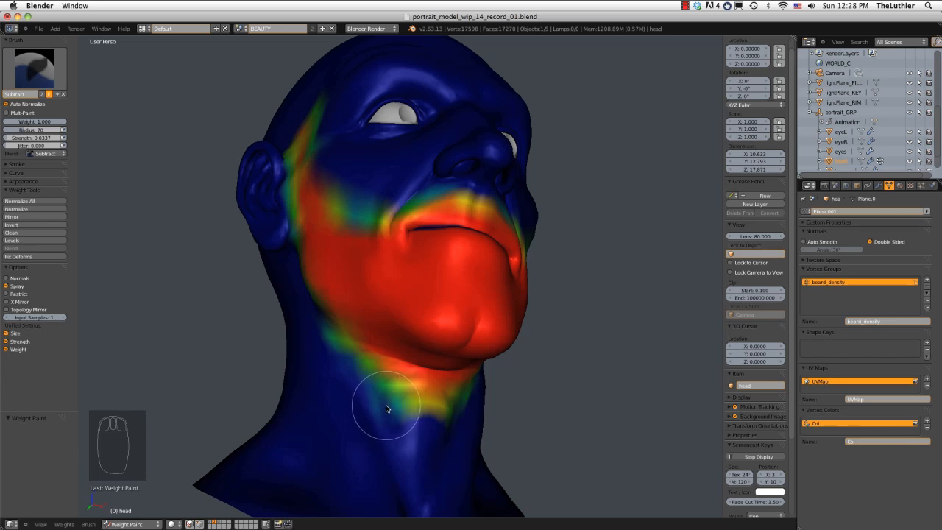
Soften the beard's lower edge on the right side of the neck and below the left jaw.
{"action": "mouse_move", "coordinate": [336, 326]}
{"action": "left_mouse_down"}
{"action": "mouse_move", "coordinate": [410, 400]}
{"action": "mouse_move", "coordinate": [389, 389]}
{"action": "left_mouse_up"}
{"action": "mouse_move", "coordinate": [389, 389]}
{"action": "middle_mouse_down"}
{"action": "mouse_move", "coordinate": [378, 346]}
{"action": "mouse_move", "coordinate": [368, 387]}
{"action": "middle_mouse_up"}
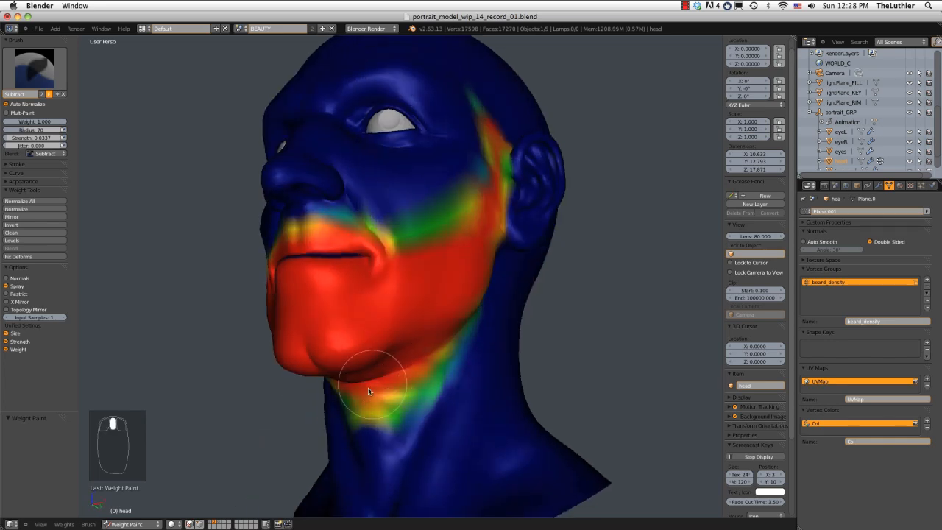
{"action": "mouse_move", "coordinate": [475, 336]}
{"action": "middle_mouse_down"}
{"action": "mouse_move", "coordinate": [481, 297]}
{"action": "mouse_move", "coordinate": [463, 298]}
{"action": "middle_mouse_up"}
{"action": "mouse_move", "coordinate": [431, 325]}
{"action": "middle_mouse_down"}
{"action": "mouse_move", "coordinate": [440, 255]}
{"action": "mouse_move", "coordinate": [451, 289]}
{"action": "mouse_move", "coordinate": [526, 269]}
{"action": "mouse_move", "coordinate": [491, 240]}
{"action": "mouse_move", "coordinate": [462, 244]}
{"action": "mouse_move", "coordinate": [431, 231]}
{"action": "mouse_move", "coordinate": [481, 237]}
{"action": "mouse_move", "coordinate": [476, 247]}
{"action": "mouse_move", "coordinate": [448, 245]}
{"action": "mouse_move", "coordinate": [500, 244]}
{"action": "mouse_move", "coordinate": [498, 224]}
{"action": "mouse_move", "coordinate": [507, 221]}
{"action": "middle_mouse_up"}
Leave weight painting and return the head to Object Mode.
{"action": "key", "text": "Tab"}
{"action": "key", "text": "Tab"}
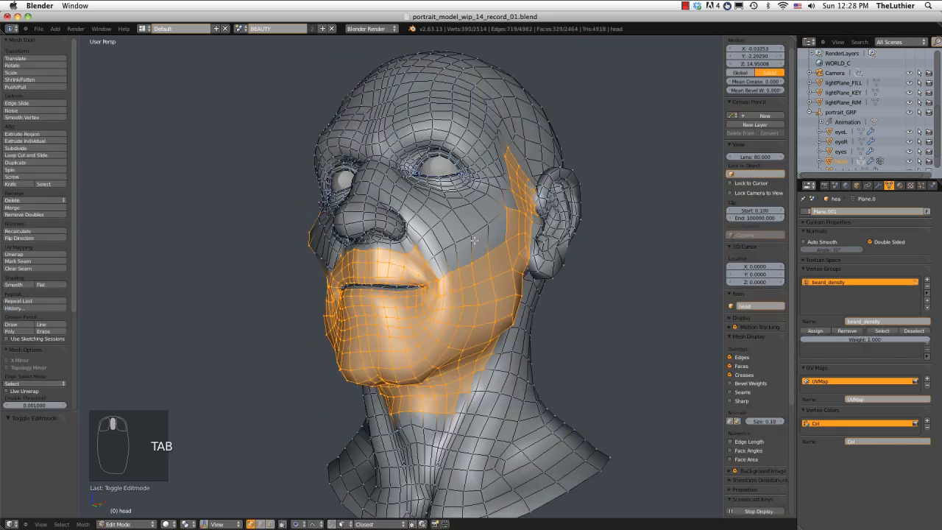
{"action": "key", "text": "ctrl+Tab"}
{"action": "mouse_move", "coordinate": [517, 245]}
{"action": "middle_mouse_down"}
{"action": "mouse_move", "coordinate": [514, 227]}
{"action": "mouse_move", "coordinate": [536, 182]}
{"action": "middle_mouse_up"}
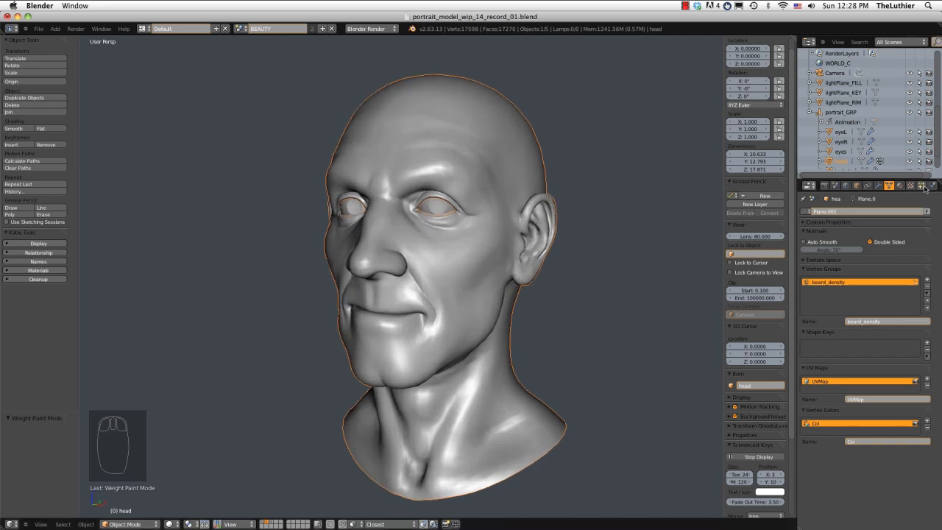
Add a particle system named beard to the head and name its settings beard_settings.
{"action": "left_click", "coordinate": [920, 185]}
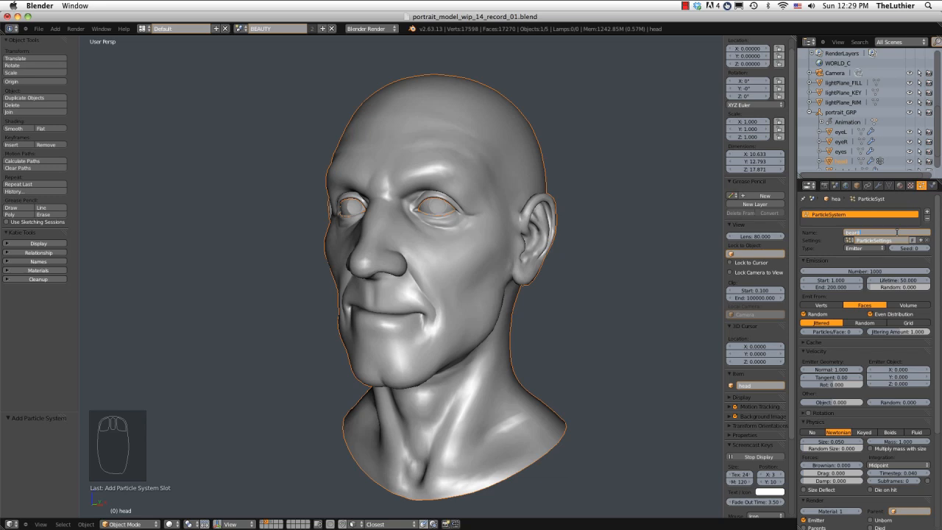
{"action": "key", "text": "Return"}
{"action": "left_click", "coordinate": [877, 185]}
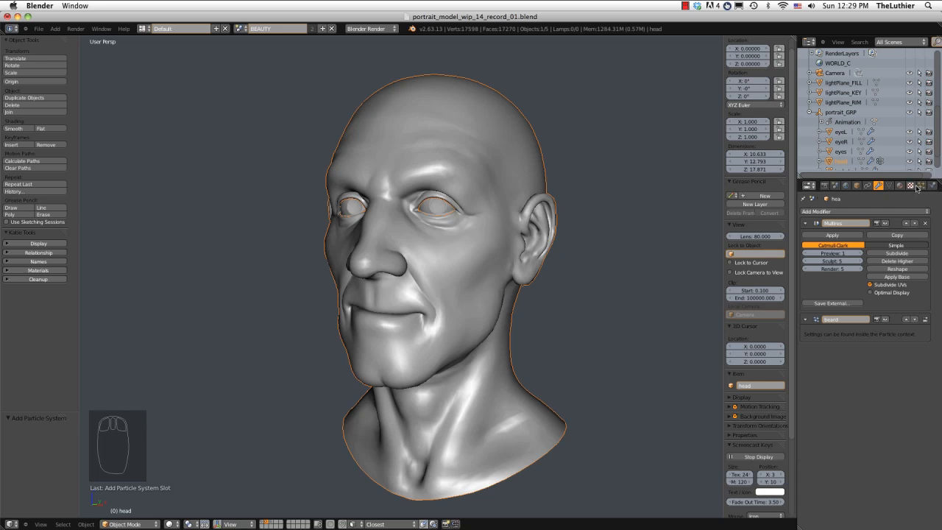
{"action": "left_click", "coordinate": [921, 187]}
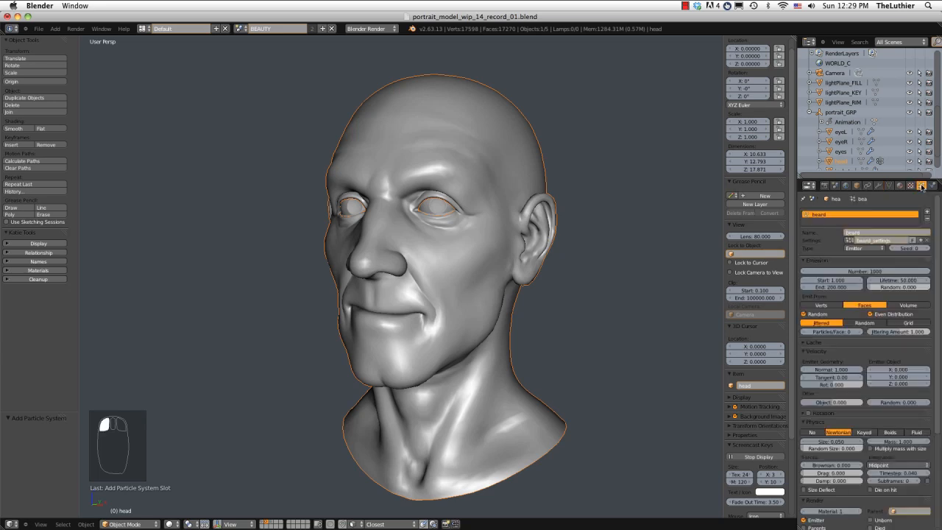
Change the beard particle system's type to Hair and inspect the hairs from the side.
{"action": "left_click", "coordinate": [867, 249]}
{"action": "left_click", "coordinate": [866, 234]}
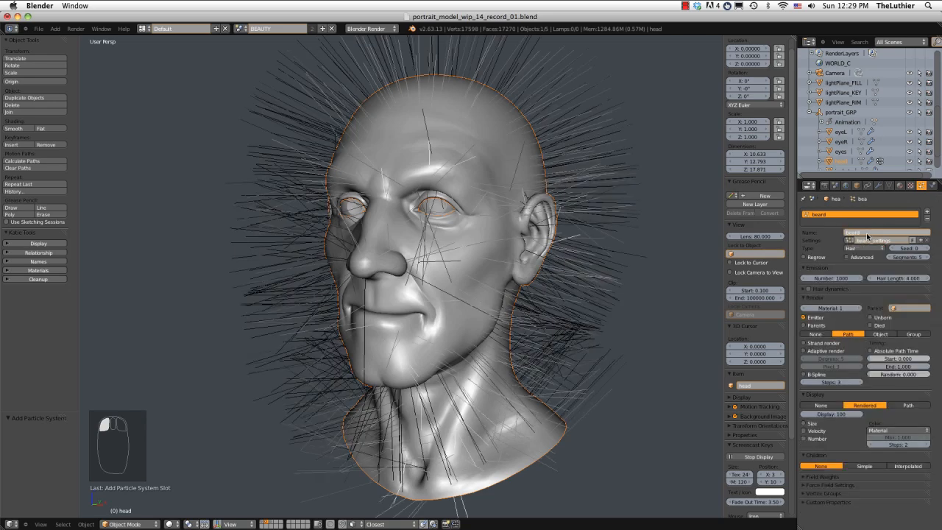
{"action": "middle_click_drag", "start_coordinate": [605, 238], "coordinate": [581, 234]}
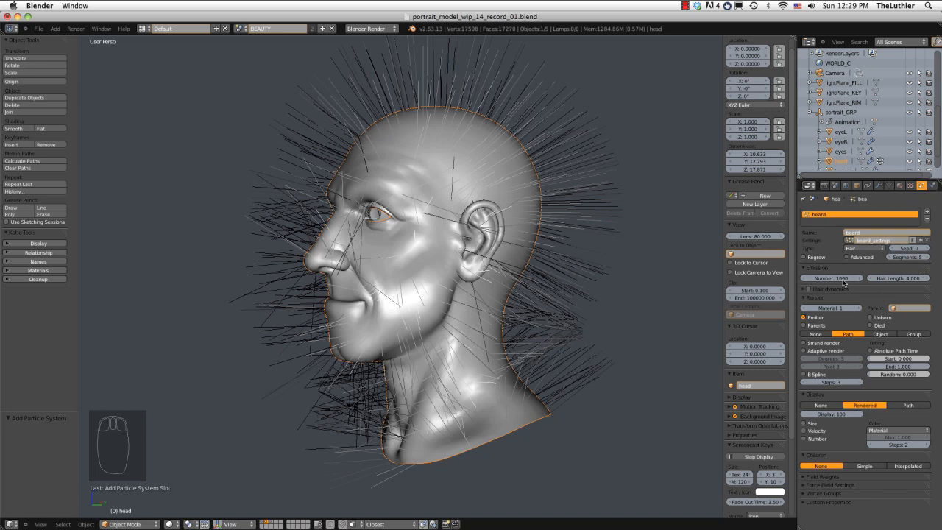
Assign the beard_density vertex group as the beard particle system's density control.
{"action": "left_click", "coordinate": [821, 494]}
{"action": "scroll", "coordinate": [851, 493], "scroll_direction": "down", "scroll_amount": 1}
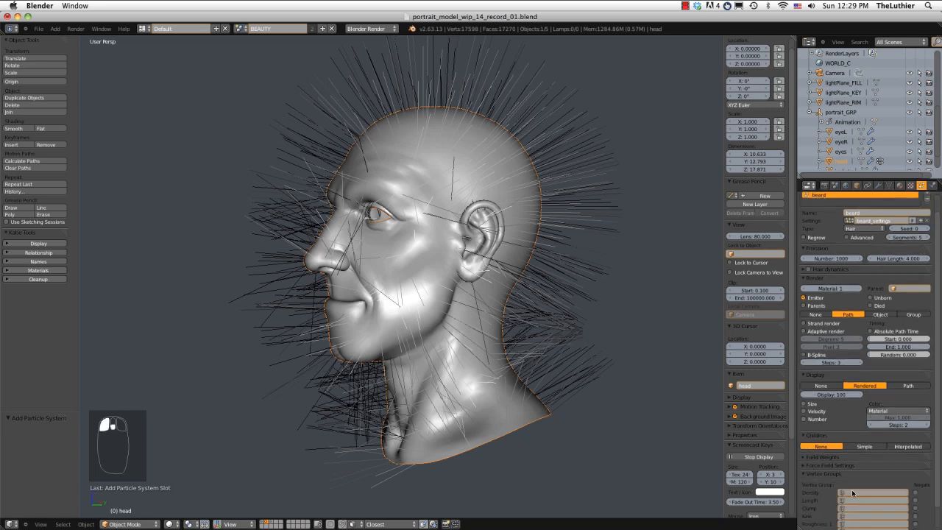
{"action": "scroll", "coordinate": [852, 493], "scroll_direction": "down", "scroll_amount": 1}
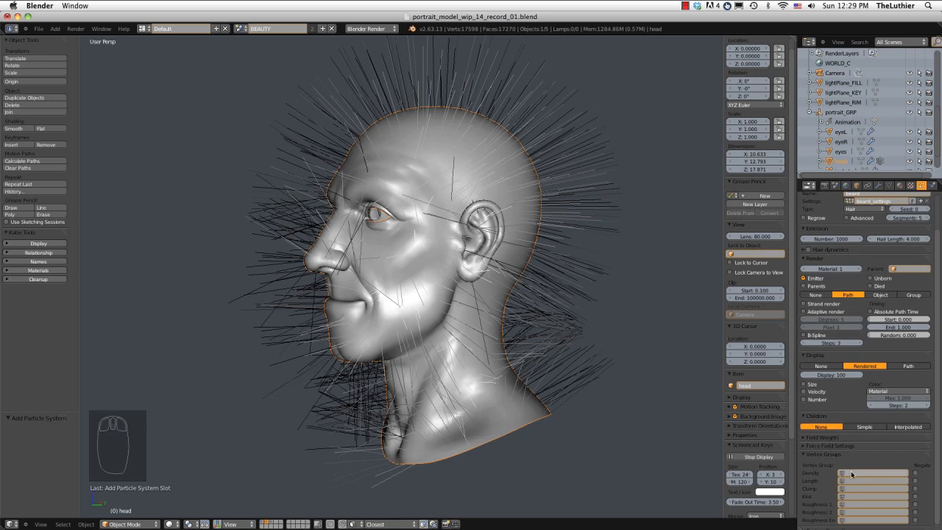
{"action": "left_click", "coordinate": [851, 474]}
{"action": "left_click", "coordinate": [855, 400]}
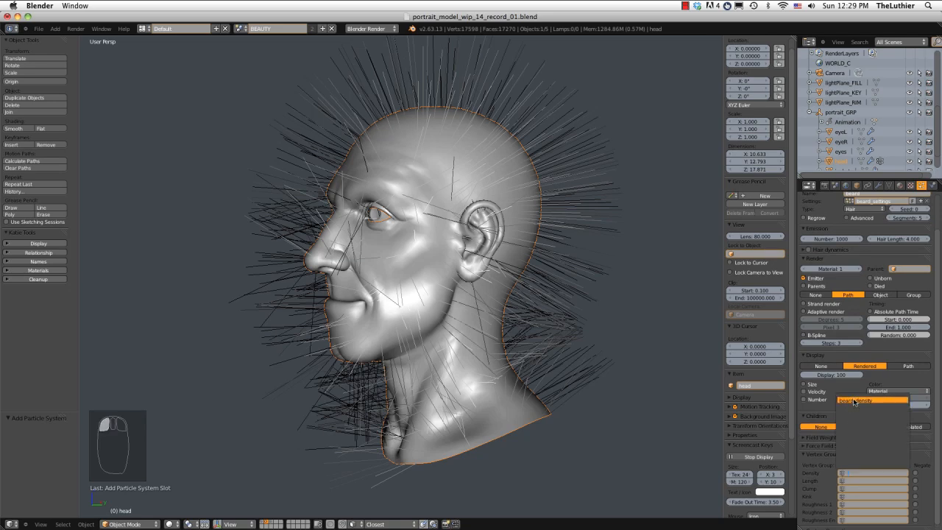
{"action": "mouse_move", "coordinate": [518, 298]}
{"action": "middle_mouse_down"}
{"action": "mouse_move", "coordinate": [572, 287]}
{"action": "mouse_move", "coordinate": [601, 293]}
{"action": "mouse_move", "coordinate": [541, 311]}
{"action": "mouse_move", "coordinate": [536, 301]}
{"action": "middle_mouse_up"}
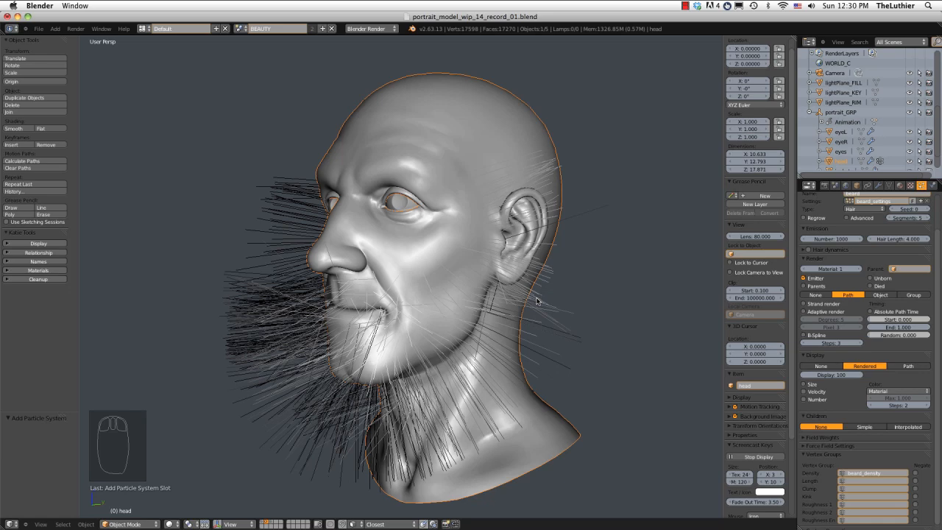
{"action": "middle_click_drag", "start_coordinate": [691, 277], "coordinate": [675, 290]}
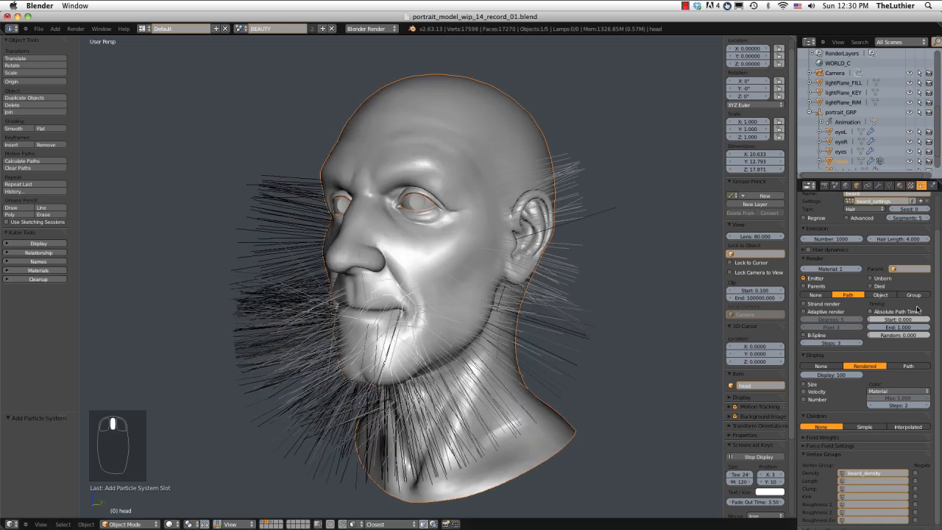
Enable the beard's advanced hair settings and set the emission number to 5000.
{"action": "scroll", "coordinate": [919, 308], "scroll_direction": "up", "scroll_amount": 2}
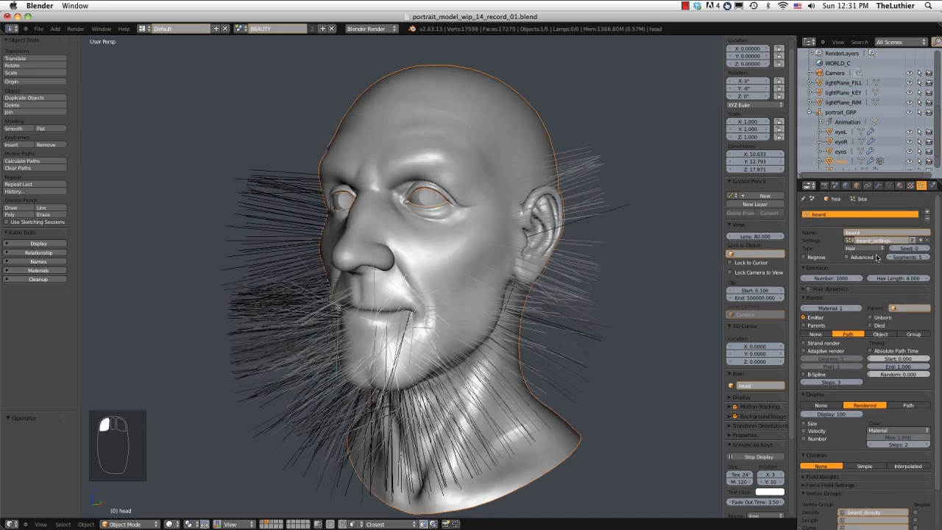
{"action": "left_click", "coordinate": [857, 258]}
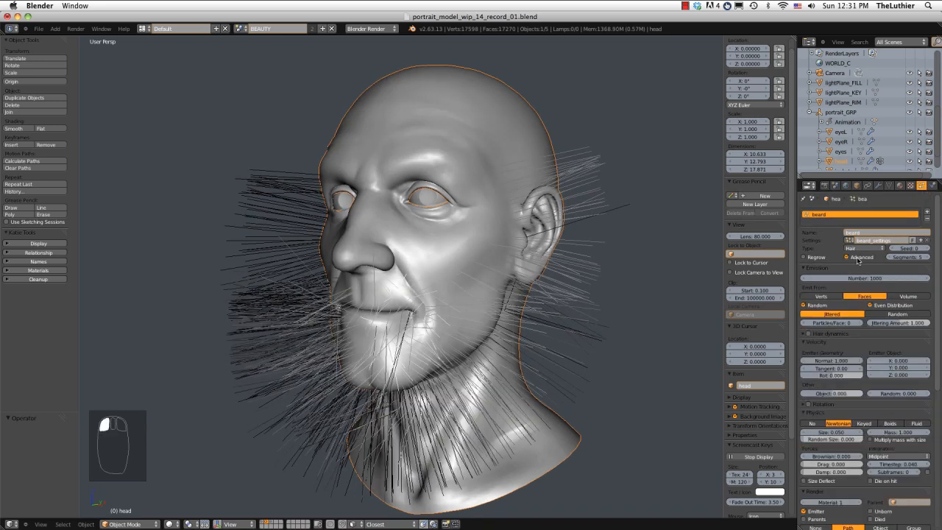
{"action": "left_click", "coordinate": [864, 278]}
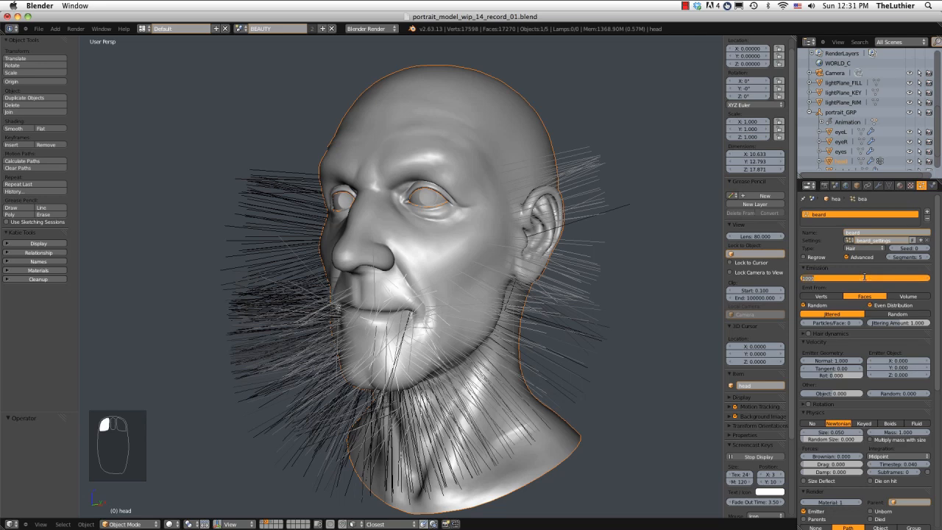
{"action": "type", "text": "5000"}
{"action": "key", "text": "Return"}
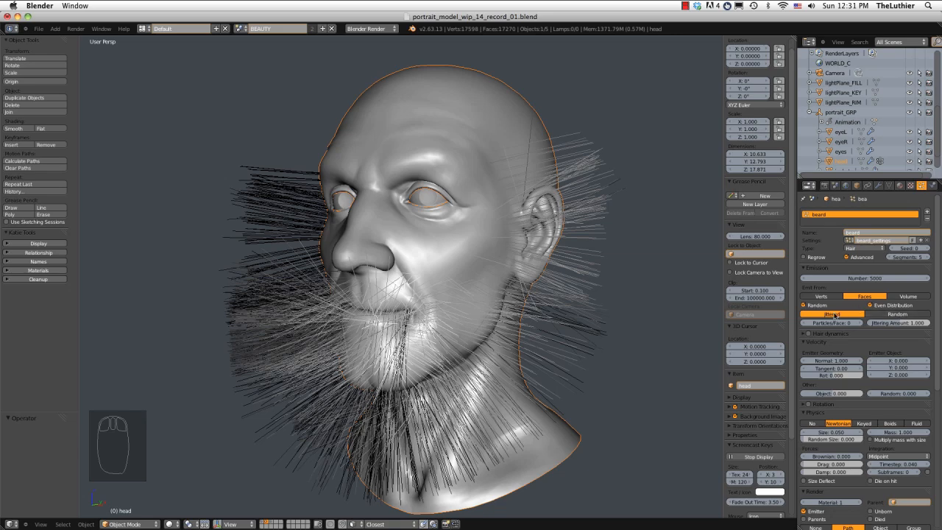
Try the Random emission distribution on the beard hairs and switch back to Jittered.
{"action": "left_click", "coordinate": [893, 314]}
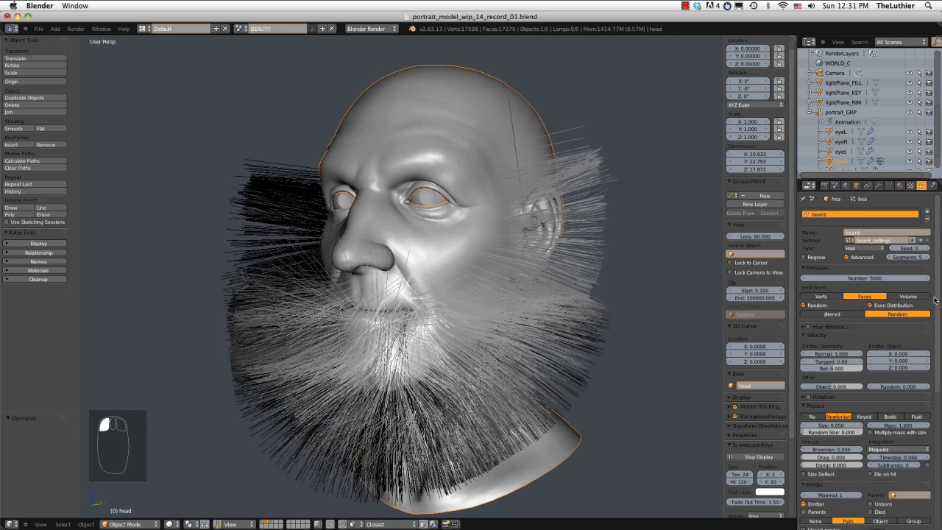
{"action": "mouse_move", "coordinate": [592, 279]}
{"action": "middle_mouse_down"}
{"action": "mouse_move", "coordinate": [557, 280]}
{"action": "mouse_move", "coordinate": [603, 278]}
{"action": "middle_mouse_up"}
{"action": "middle_click_drag", "start_coordinate": [548, 270], "coordinate": [727, 267]}
{"action": "left_click", "coordinate": [829, 314]}
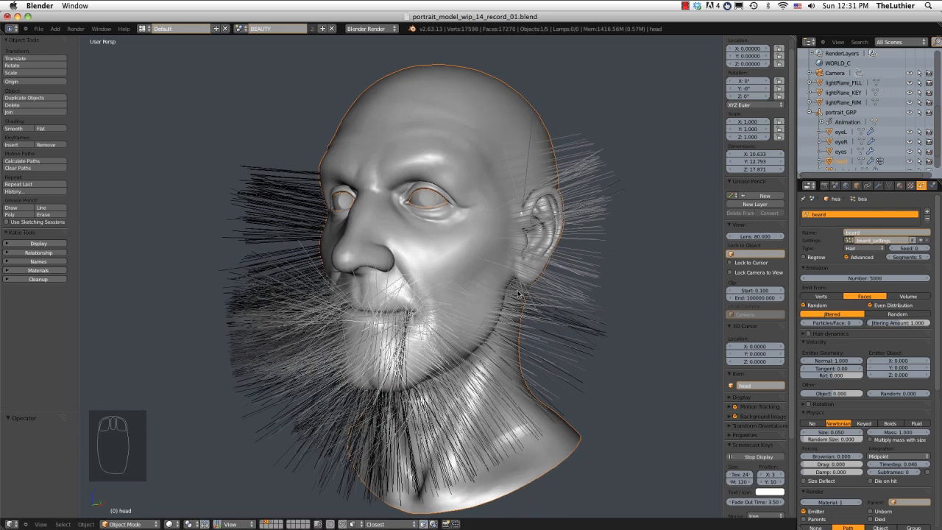
{"action": "middle_click_drag", "start_coordinate": [523, 294], "coordinate": [515, 294]}
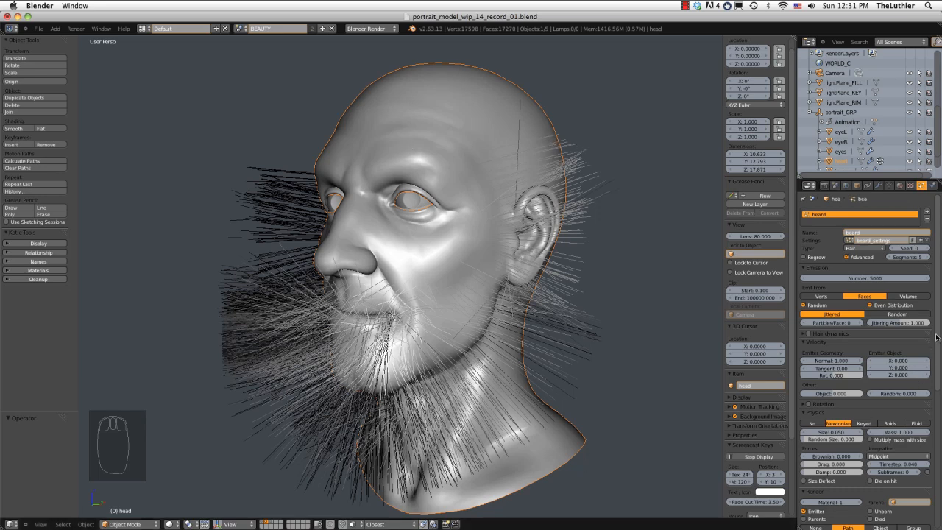
Compare the Random and Jittered distributions for the beard hairs and set the distribution to Random.
{"action": "left_click_drag", "start_coordinate": [938, 348], "coordinate": [932, 481]}
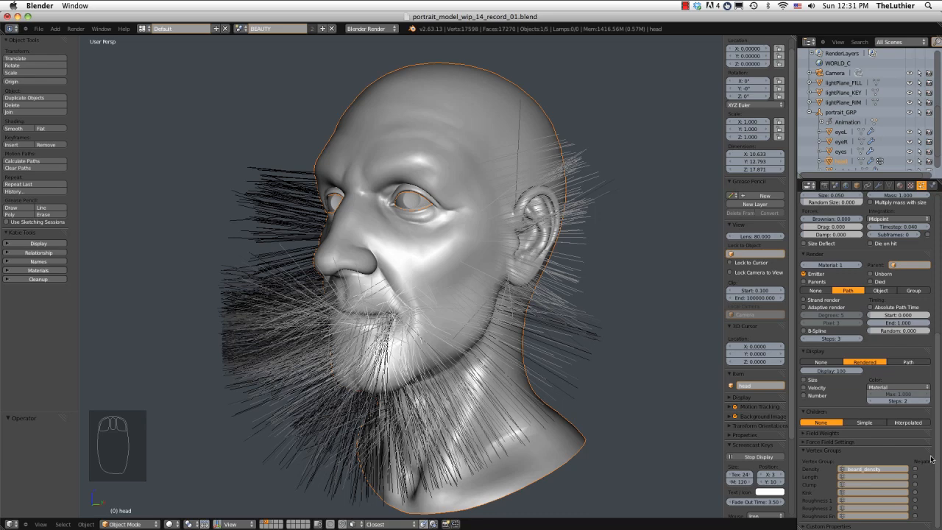
{"action": "left_click_drag", "start_coordinate": [936, 457], "coordinate": [936, 318]}
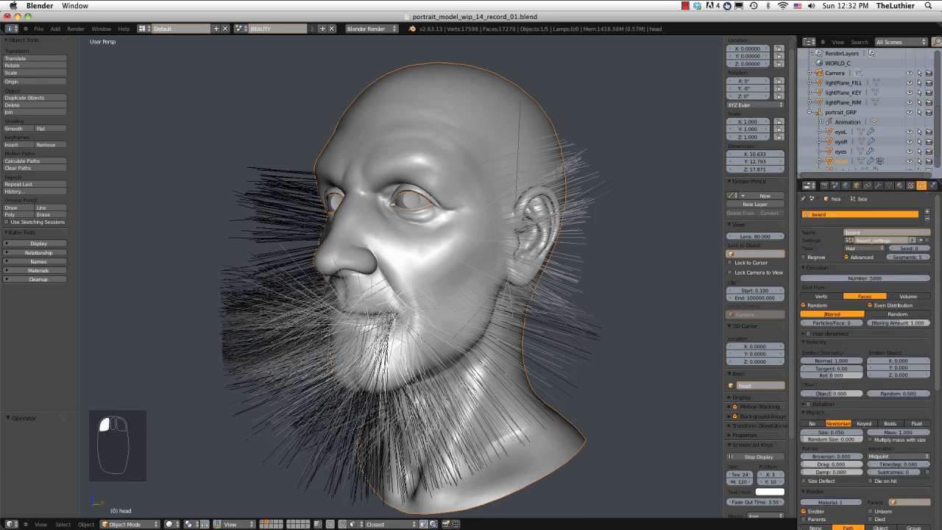
{"action": "left_click", "coordinate": [895, 315]}
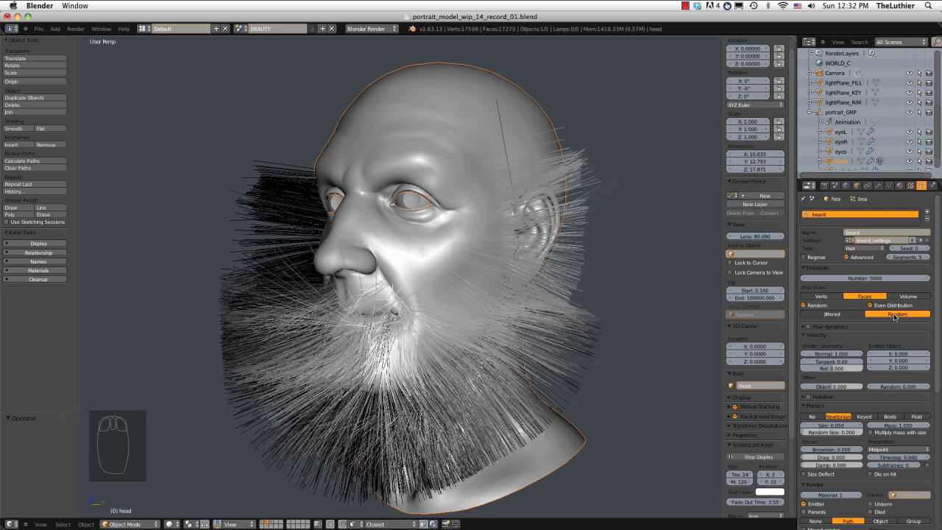
{"action": "left_click", "coordinate": [852, 314]}
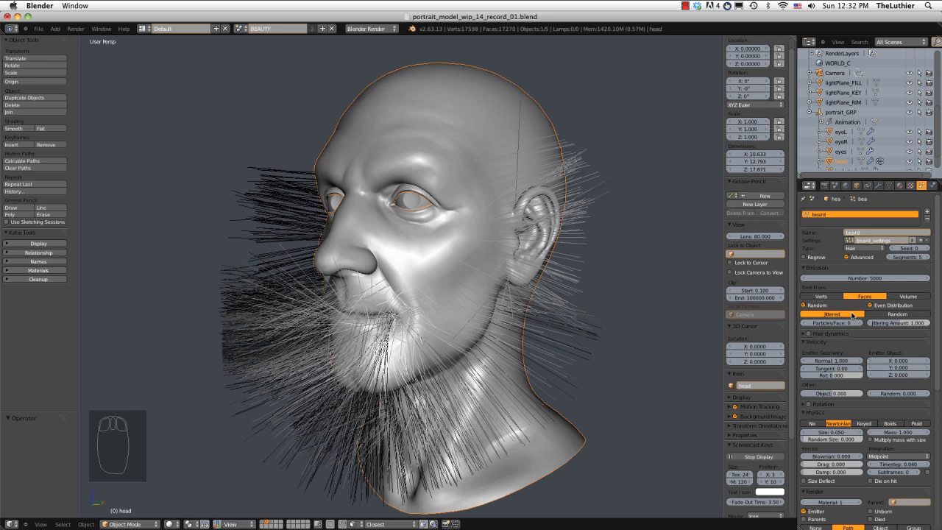
{"action": "left_click", "coordinate": [897, 314]}
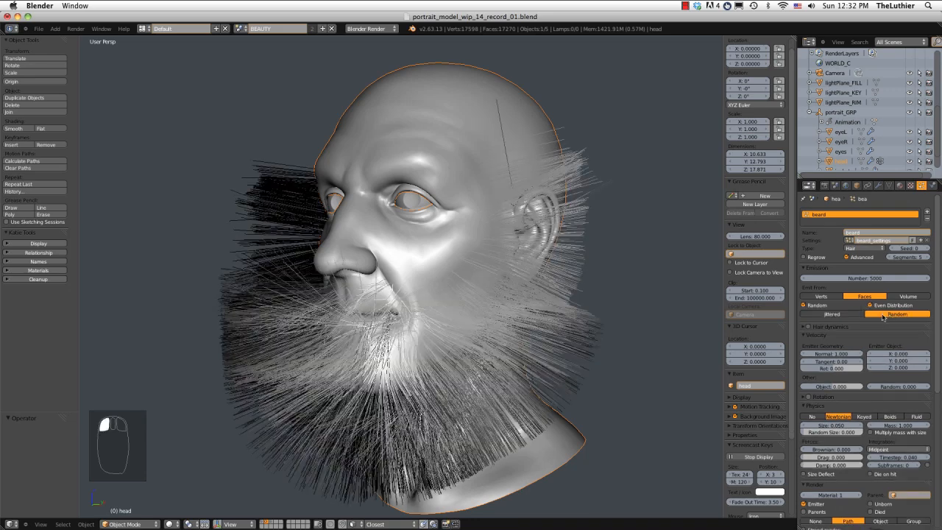
Set the beard hairs' normal emission velocity to 0.075 and inspect the shortened beard around the face.
{"action": "middle_click_drag", "start_coordinate": [614, 313], "coordinate": [636, 311]}
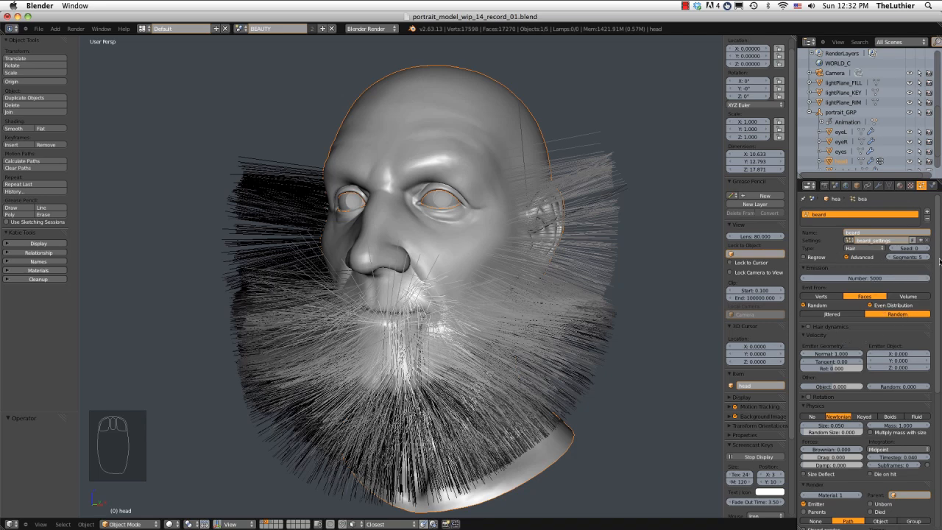
{"action": "left_click", "coordinate": [819, 353]}
{"action": "type", "text": ".05"}
{"action": "key", "text": "Return"}
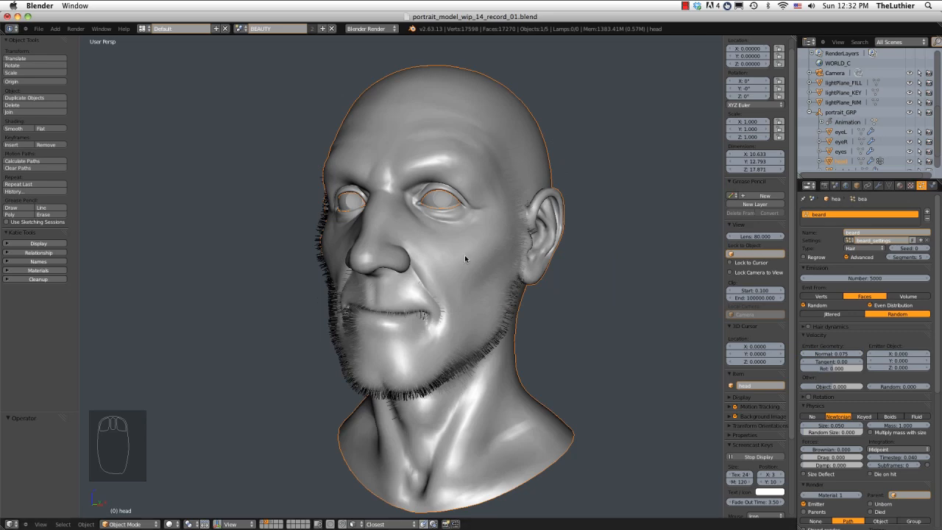
{"action": "middle_click_drag", "start_coordinate": [464, 254], "coordinate": [626, 256]}
{"action": "scroll", "coordinate": [463, 255], "scroll_direction": "up", "scroll_amount": 2}
{"action": "scroll", "coordinate": [428, 255], "scroll_direction": "up", "scroll_amount": 1}
{"action": "middle_click_drag", "start_coordinate": [550, 249], "coordinate": [507, 284]}
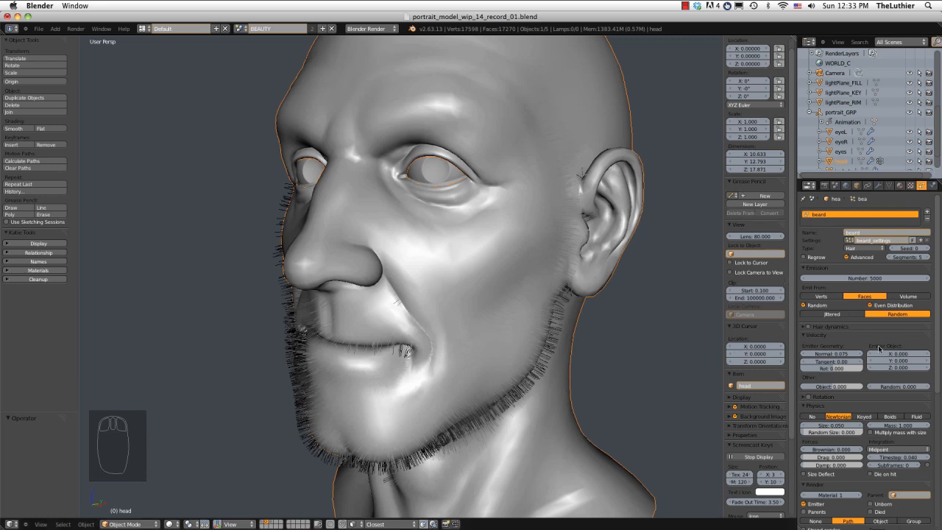
Collapse the beard's physics settings and set its render path steps to 5.
{"action": "scroll", "coordinate": [849, 389], "scroll_direction": "down", "scroll_amount": 1}
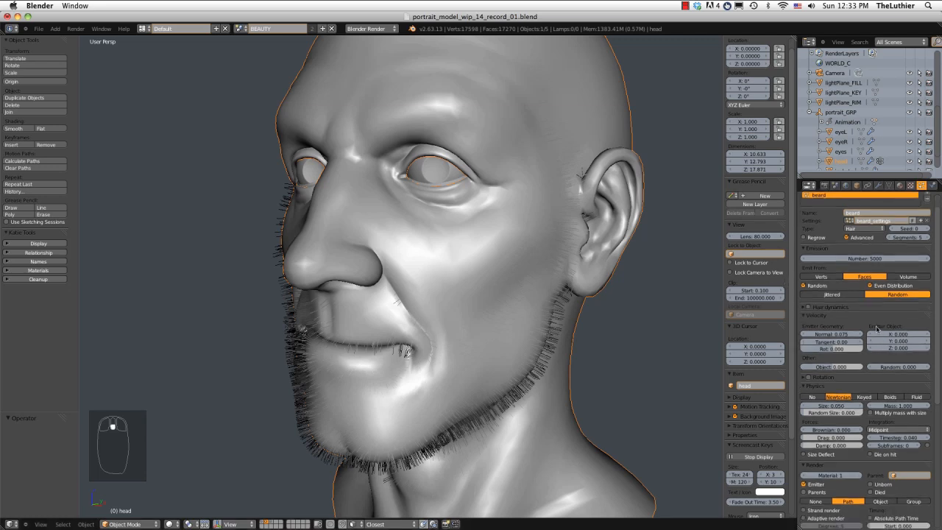
{"action": "left_click", "coordinate": [851, 386]}
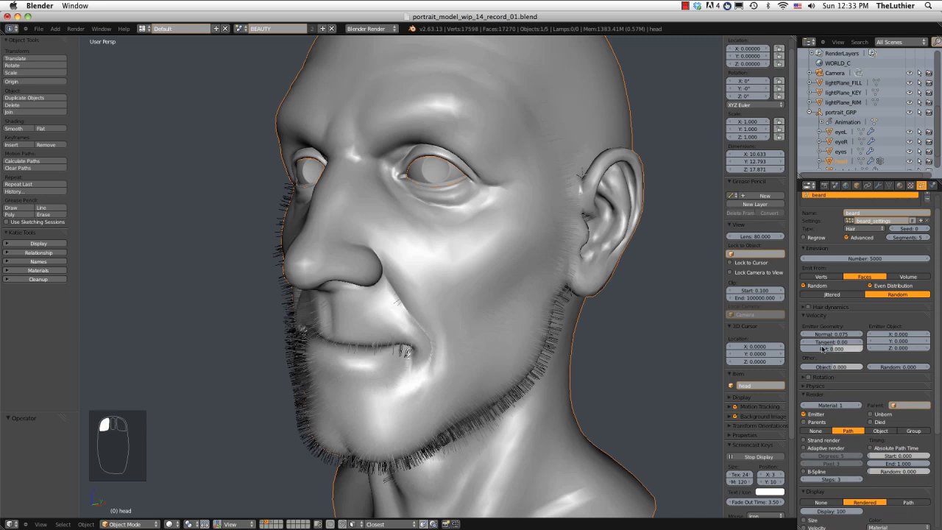
{"action": "scroll", "coordinate": [818, 377], "scroll_direction": "down", "scroll_amount": 5}
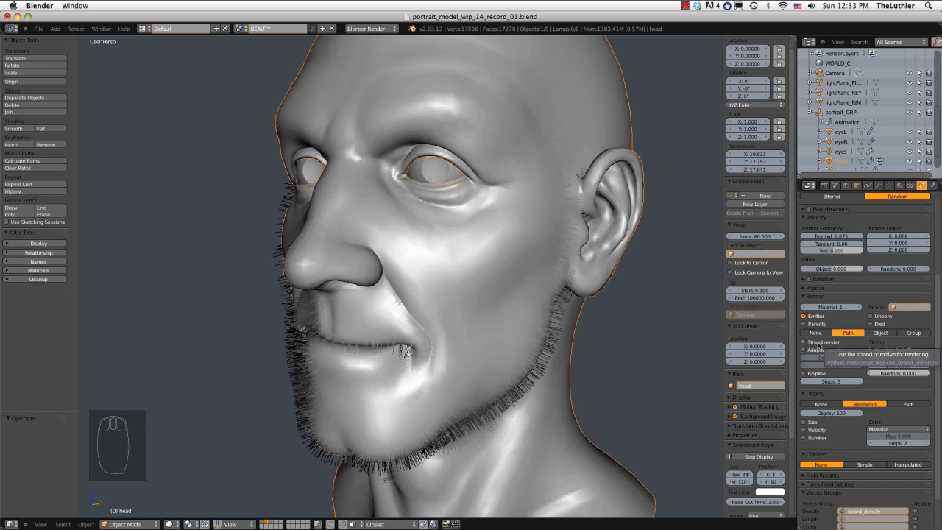
{"action": "left_click", "coordinate": [828, 381]}
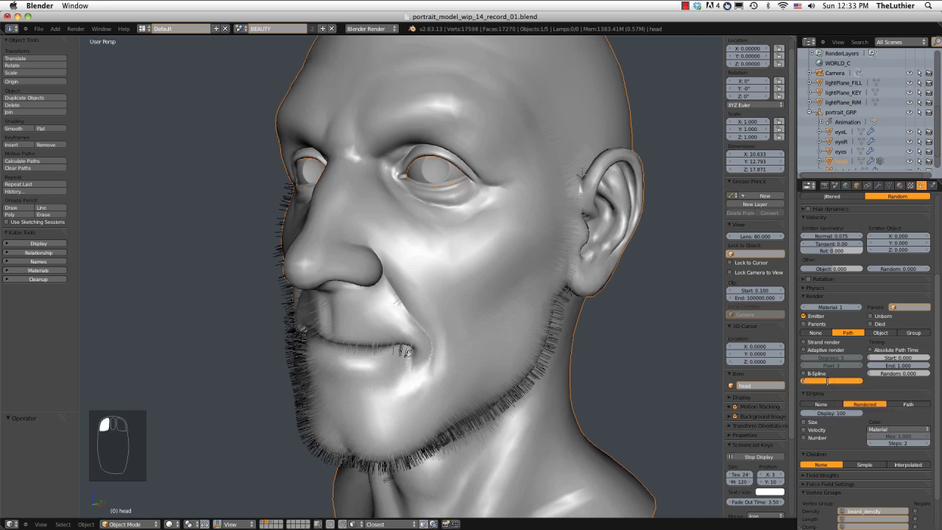
{"action": "type", "text": "5"}
{"action": "key", "text": "Return"}
{"action": "scroll", "coordinate": [838, 418], "scroll_direction": "down", "scroll_amount": 1}
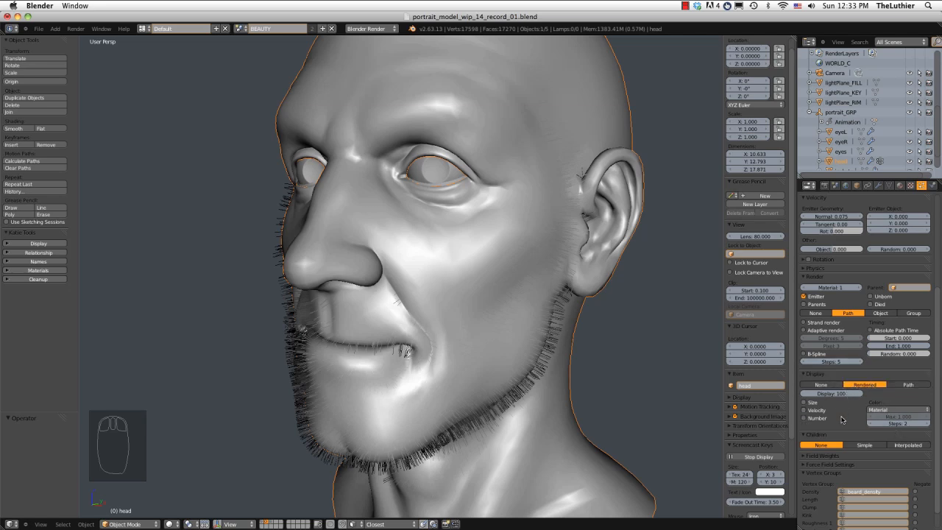
{"action": "scroll", "coordinate": [842, 425], "scroll_direction": "down", "scroll_amount": 1}
{"action": "scroll", "coordinate": [843, 425], "scroll_direction": "up", "scroll_amount": 4}
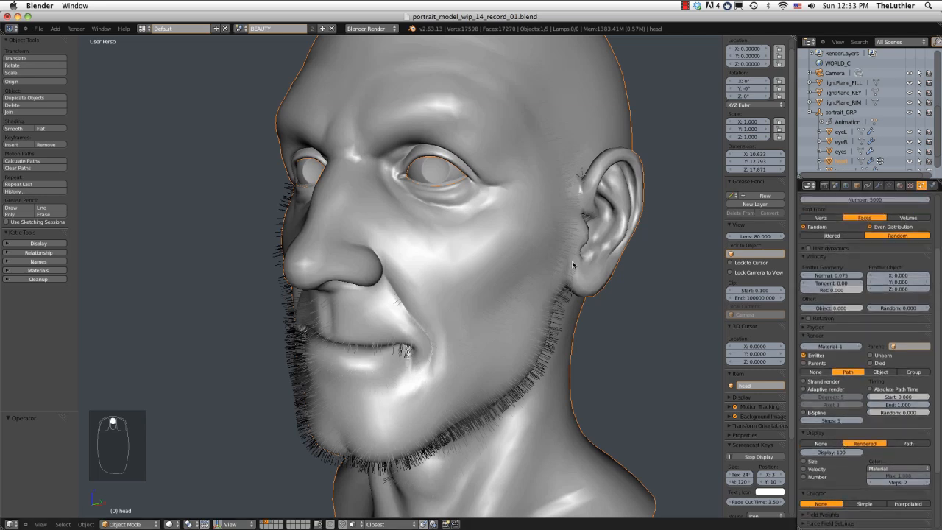
Switch to the camera view and frame the whole head.
{"action": "key", "text": "KP_0"}
{"action": "scroll", "coordinate": [486, 218], "scroll_direction": "up", "scroll_amount": 5}
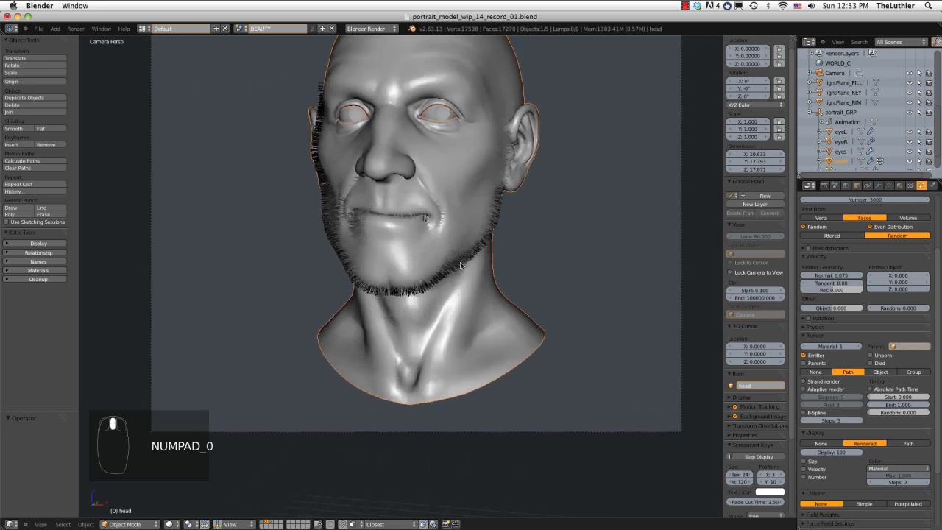
{"action": "scroll", "coordinate": [460, 265], "scroll_direction": "down", "scroll_amount": 2}
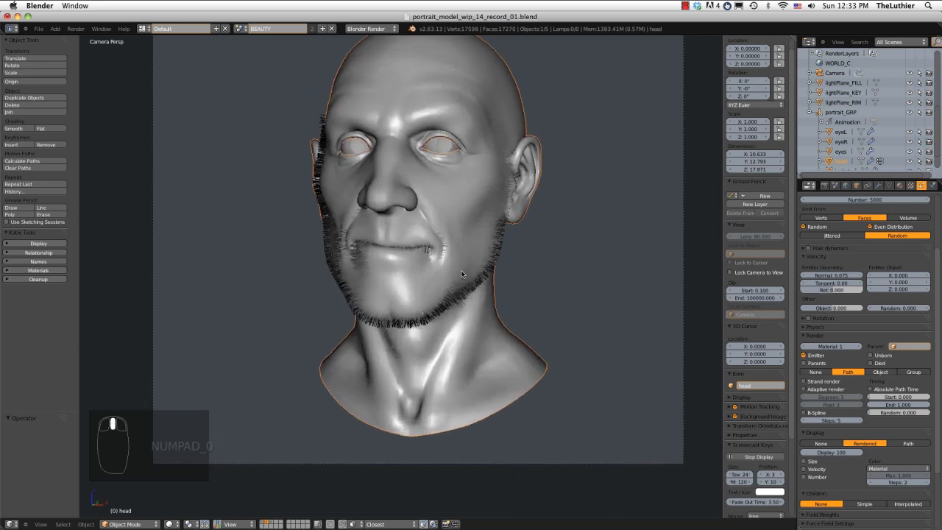
{"action": "scroll", "coordinate": [430, 204], "scroll_direction": "down", "scroll_amount": 3}
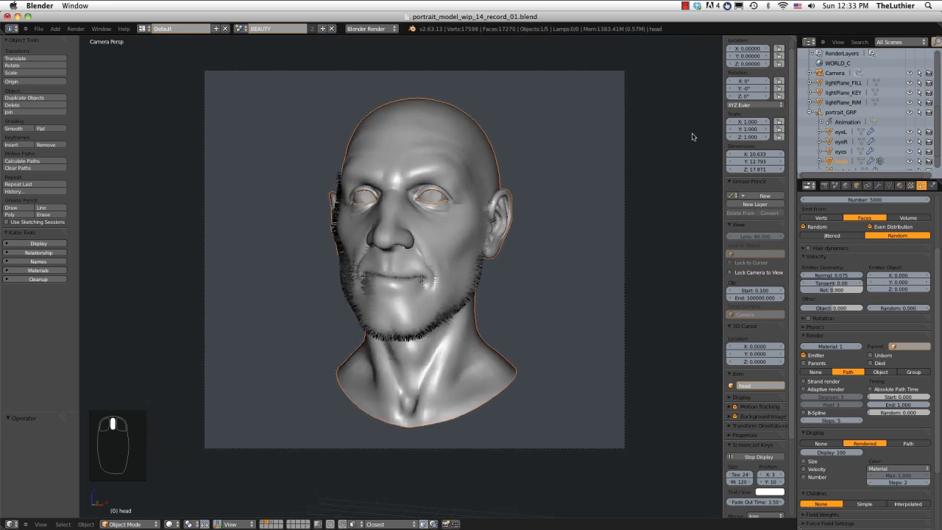
Replace the head's SSS_triLayer material with Grey and lower the Multires modifier's render level to 3.
{"action": "left_click", "coordinate": [899, 186]}
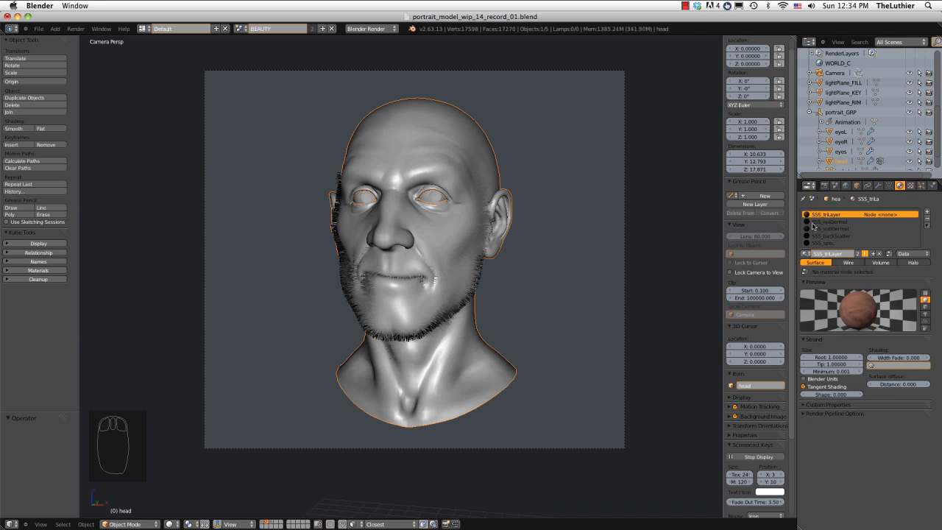
{"action": "left_click", "coordinate": [805, 253]}
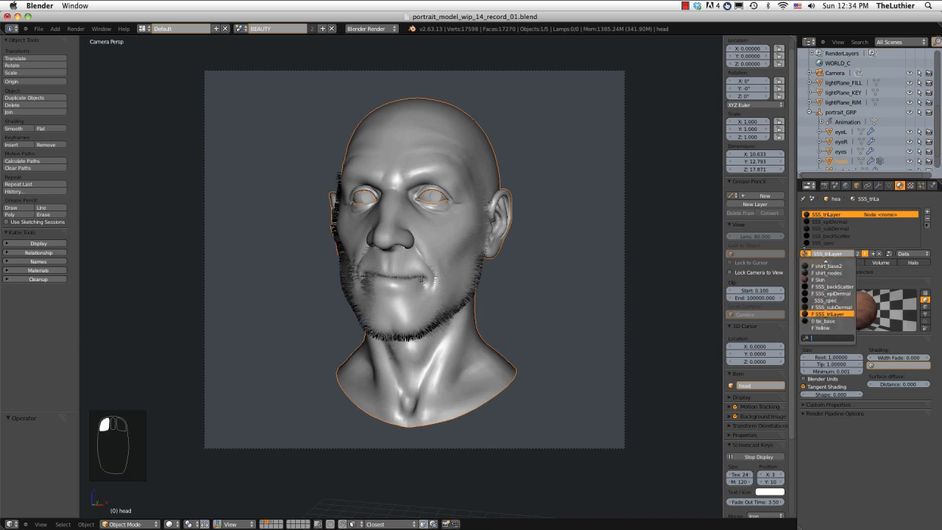
{"action": "type", "text": "grey"}
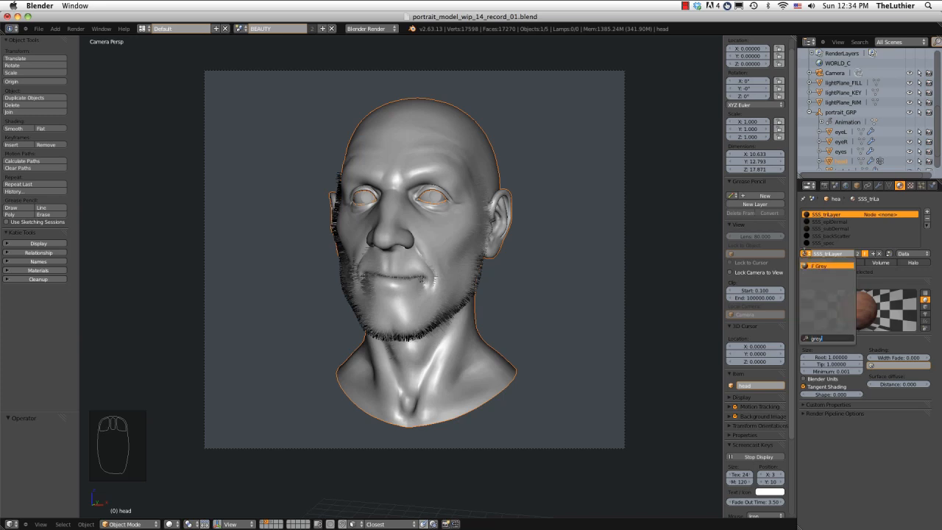
{"action": "key", "text": "Return"}
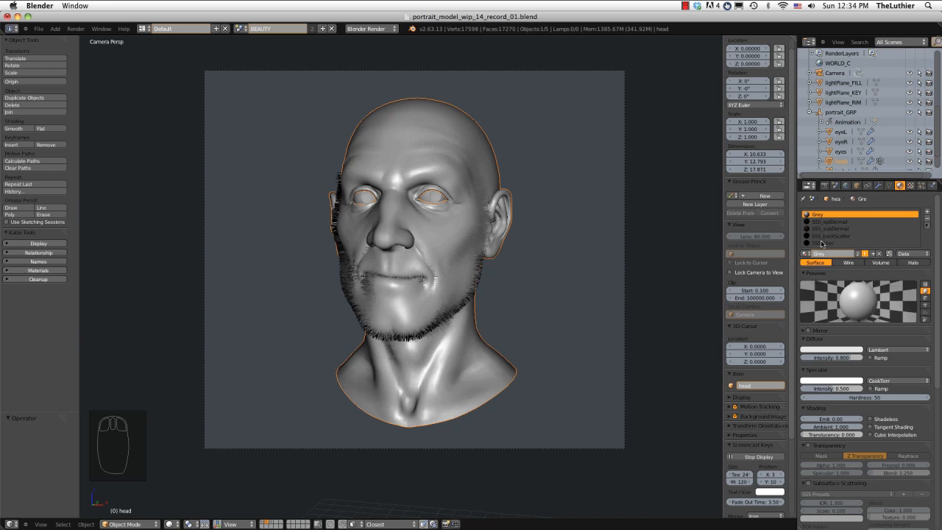
{"action": "left_click", "coordinate": [878, 186]}
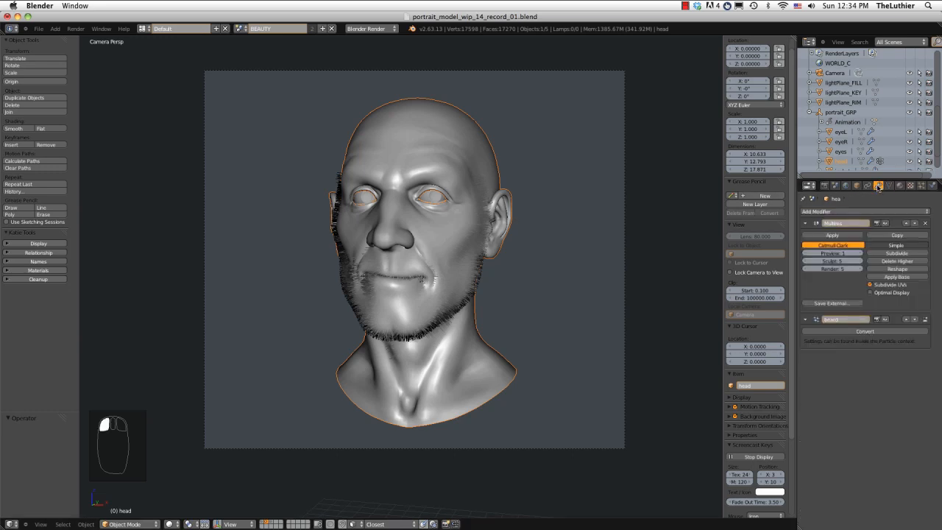
{"action": "left_click", "coordinate": [806, 268]}
{"action": "left_click", "coordinate": [807, 269]}
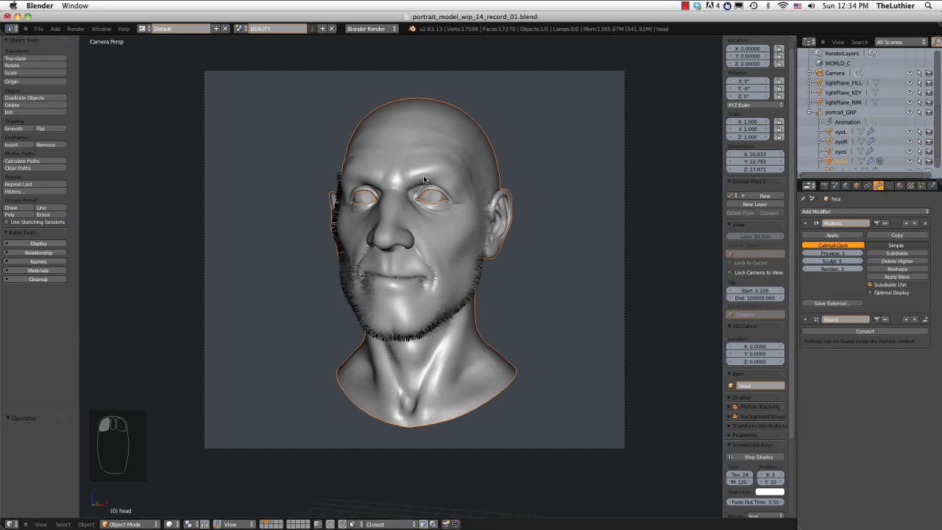
Replace the eye_lens material on the eyeL object with Grey.
{"action": "left_click", "coordinate": [428, 197]}
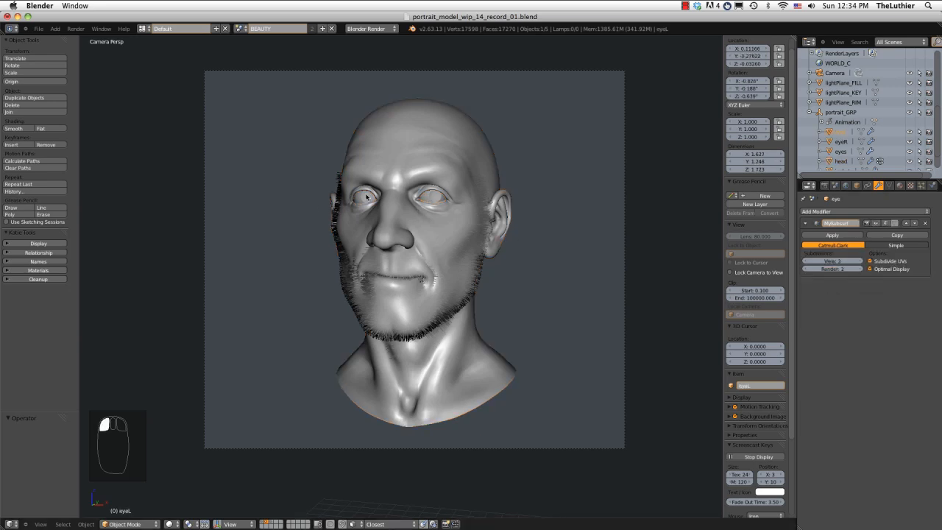
{"action": "left_click", "coordinate": [899, 185]}
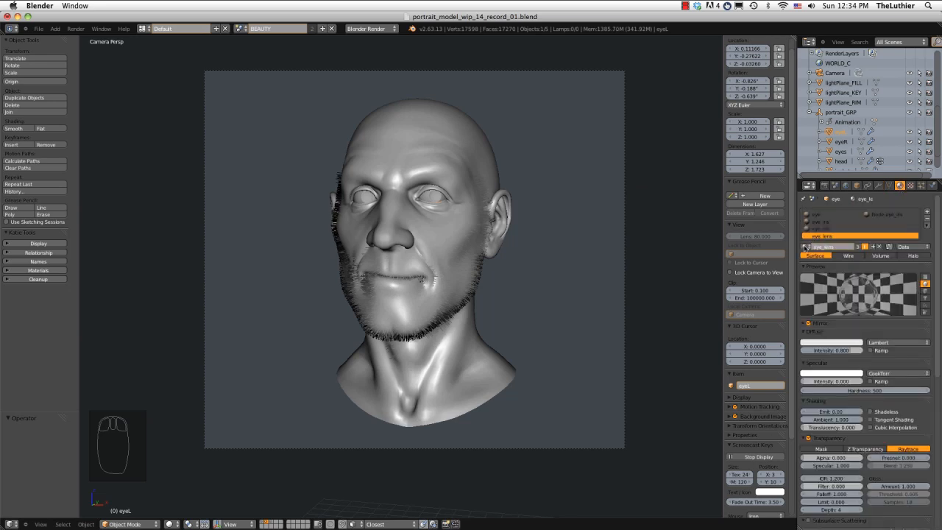
{"action": "left_click", "coordinate": [807, 247]}
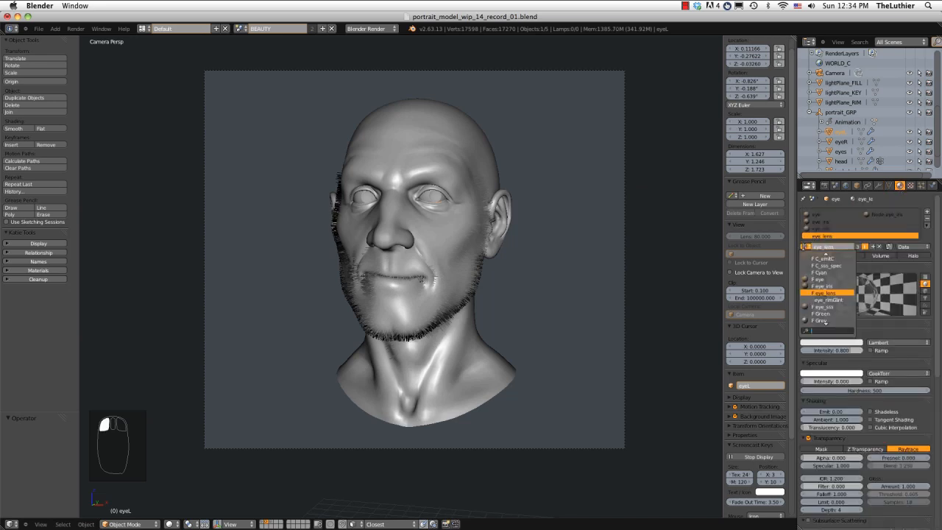
{"action": "left_click", "coordinate": [819, 321]}
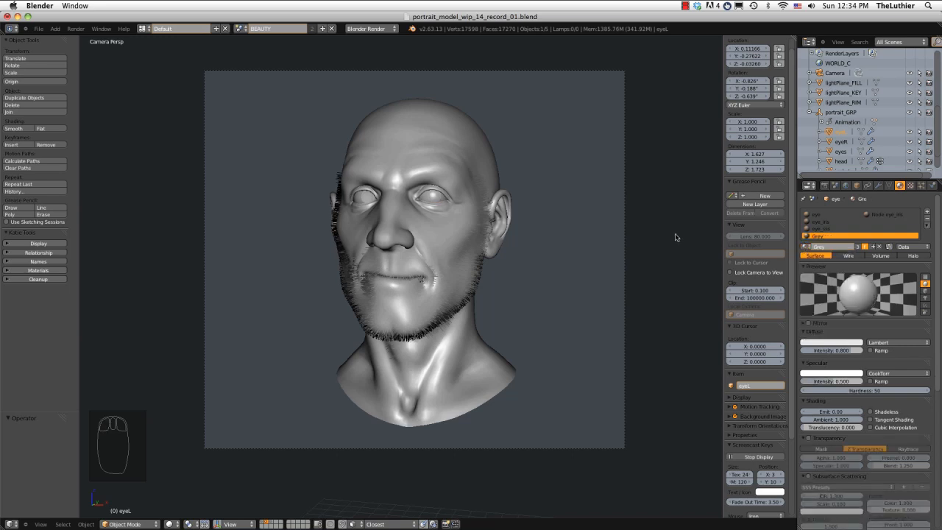
Replace the eye_lens material on the eyeR object with Grey and close the test render.
{"action": "left_click", "coordinate": [361, 197]}
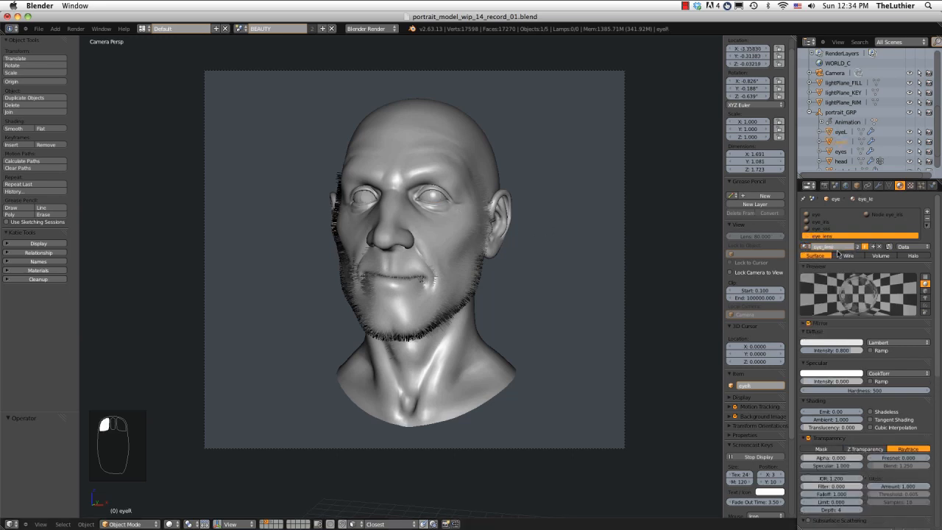
{"action": "left_click", "coordinate": [807, 247]}
{"action": "type", "text": "gr"}
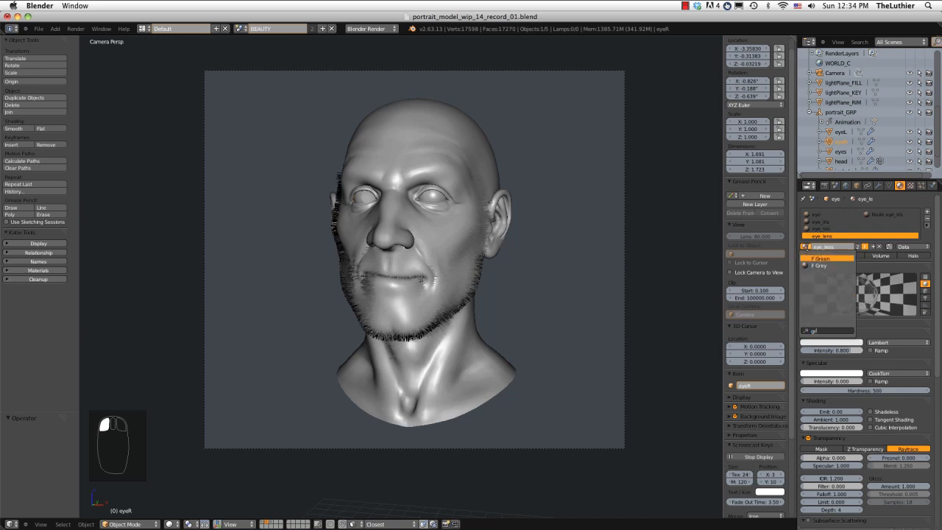
{"action": "type", "text": "ey"}
{"action": "key", "text": "Return"}
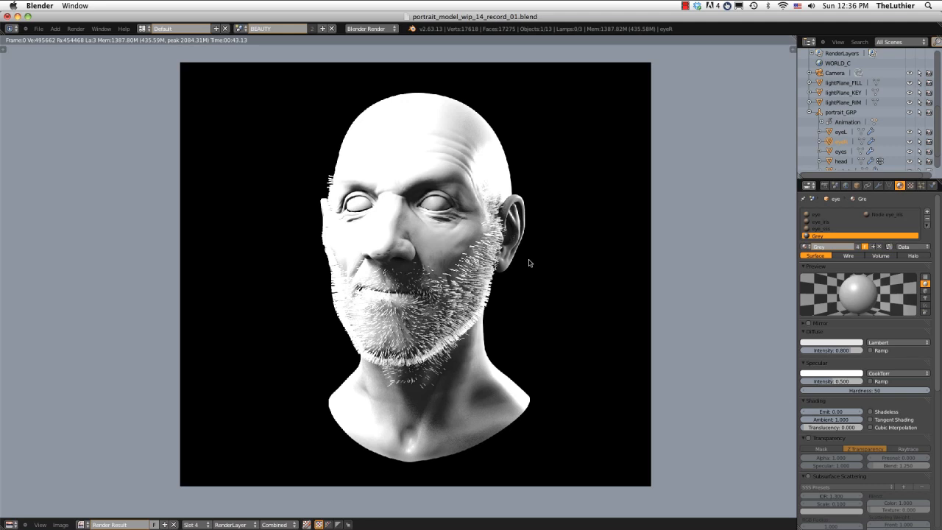
{"action": "key", "text": "Escape"}
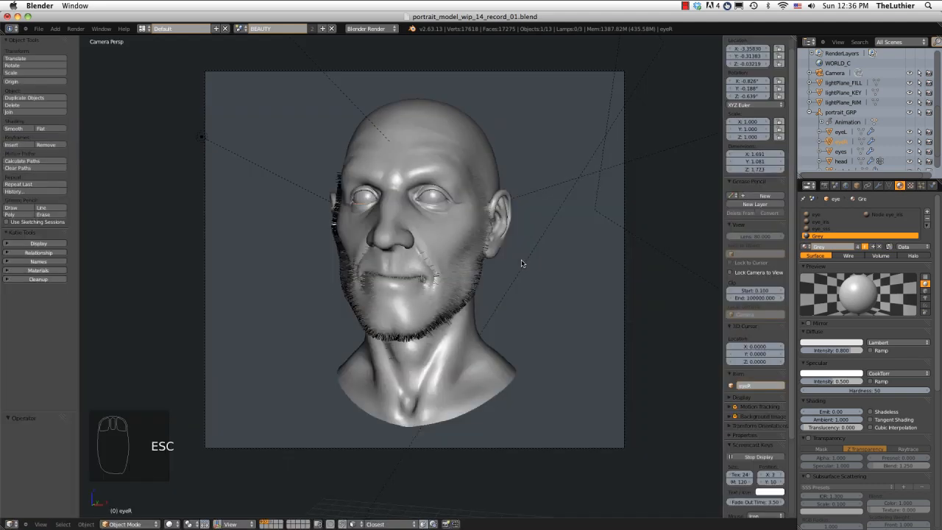
Add a new material slot to the head and create a material named strand_beard in it.
{"action": "scroll", "coordinate": [462, 194], "scroll_direction": "up", "scroll_amount": 2}
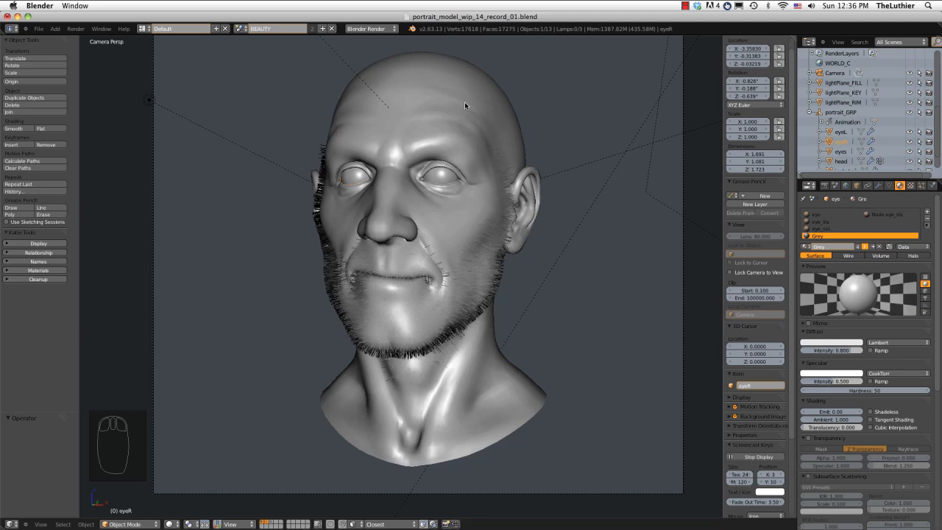
{"action": "left_click_drag", "start_coordinate": [935, 210], "coordinate": [936, 209]}
{"action": "left_click", "coordinate": [479, 72]}
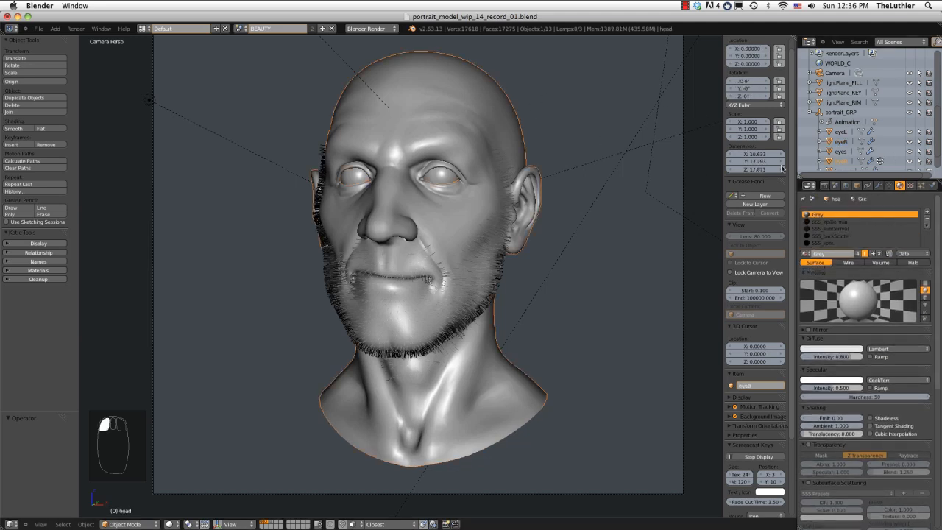
{"action": "left_click", "coordinate": [926, 212]}
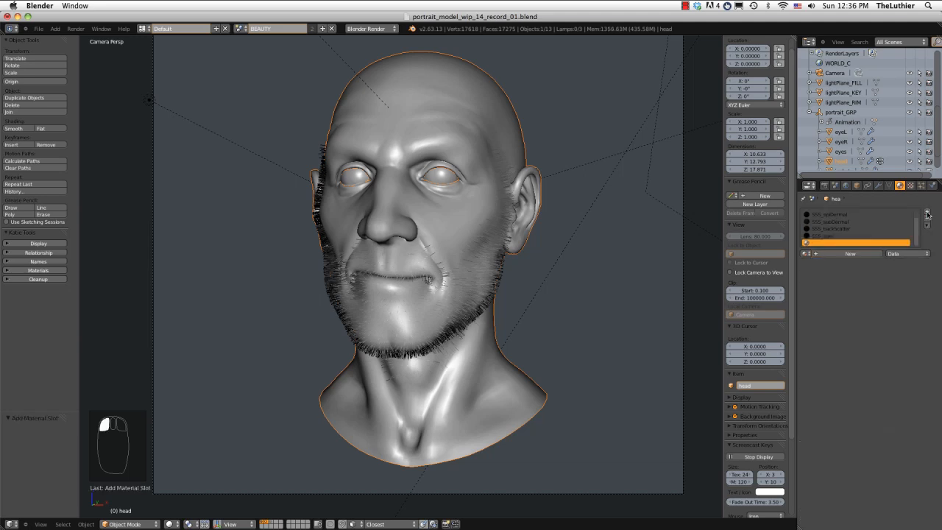
{"action": "left_click", "coordinate": [823, 253]}
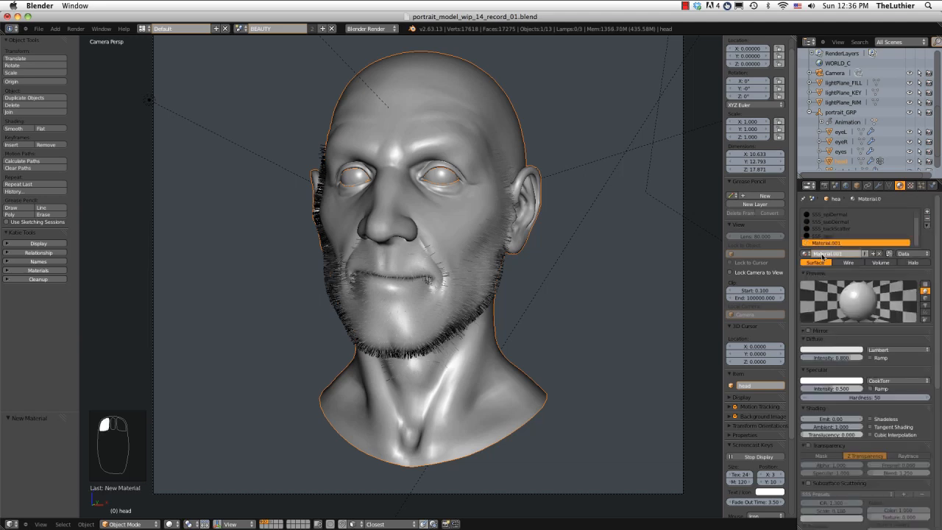
{"action": "left_click", "coordinate": [824, 254]}
{"action": "type", "text": "skin"}
{"action": "type", "text": "d_beard"}
{"action": "key", "text": "Return"}
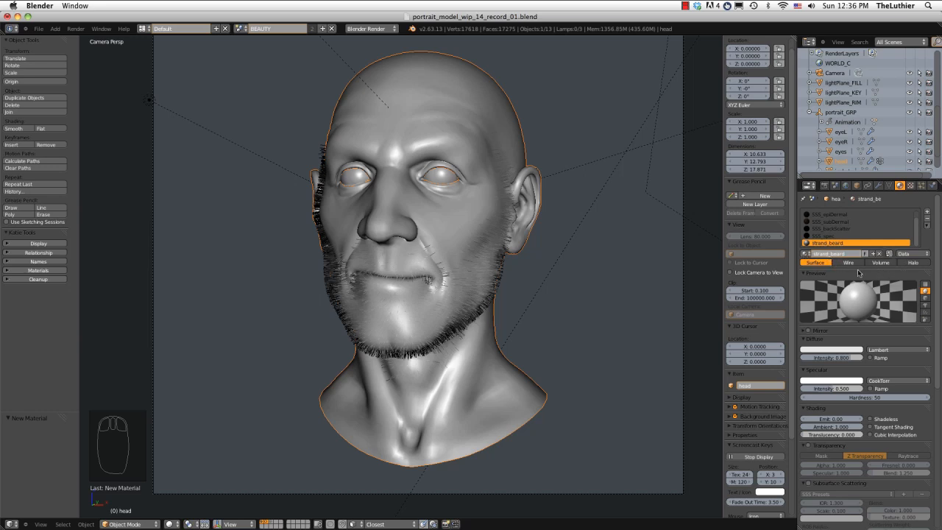
Enable Blender Units for the strand size of the strand_beard material.
{"action": "scroll", "coordinate": [856, 283], "scroll_direction": "down", "scroll_amount": 1}
{"action": "scroll", "coordinate": [819, 415], "scroll_direction": "down", "scroll_amount": 1}
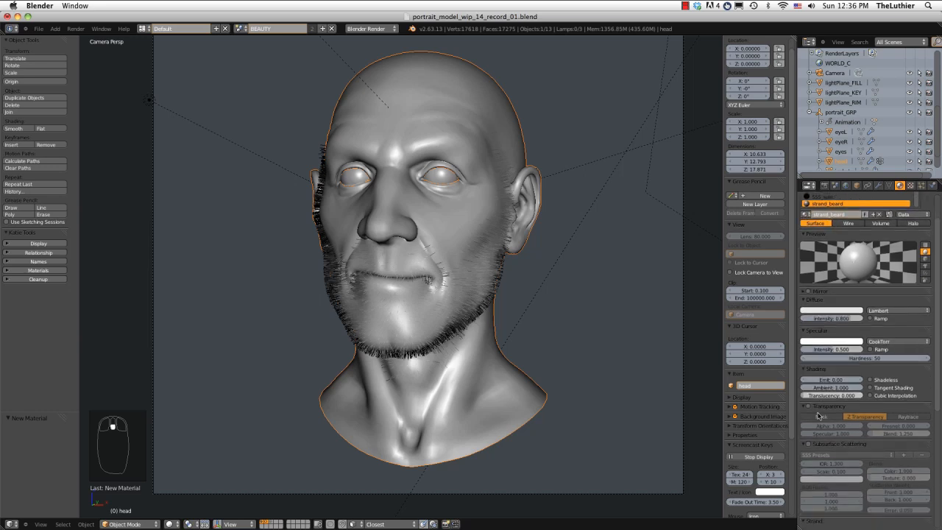
{"action": "scroll", "coordinate": [819, 416], "scroll_direction": "down", "scroll_amount": 3}
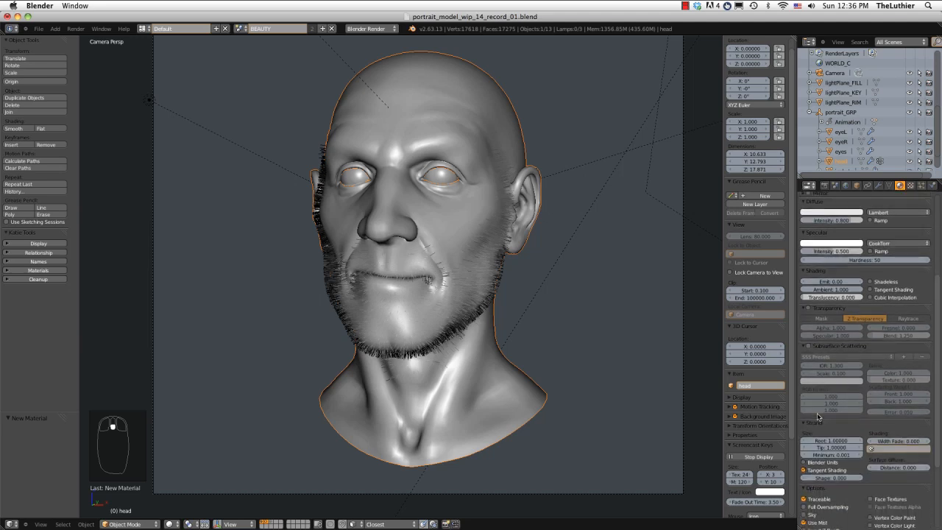
{"action": "left_click", "coordinate": [812, 424]}
{"action": "left_click", "coordinate": [812, 424]}
{"action": "left_click", "coordinate": [811, 462]}
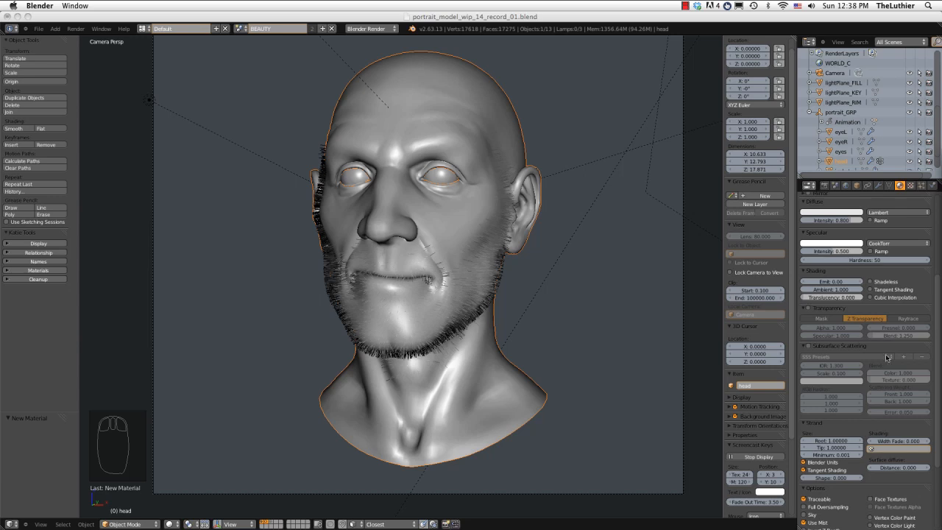
Set the strand size of the strand_beard material to 0.01 at the root and 0.001 at the tip.
{"action": "left_click", "coordinate": [832, 440]}
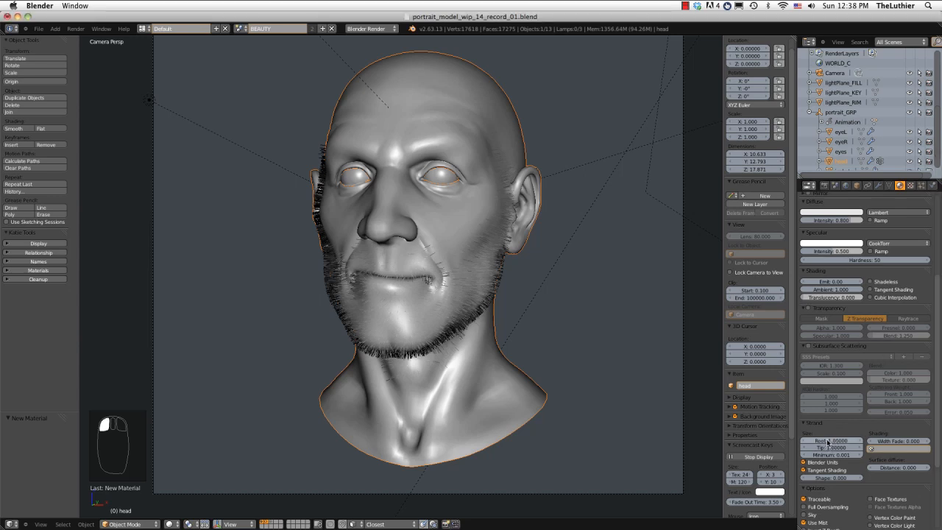
{"action": "left_click", "coordinate": [832, 440]}
{"action": "type", "text": "1"}
{"action": "key", "text": "Return"}
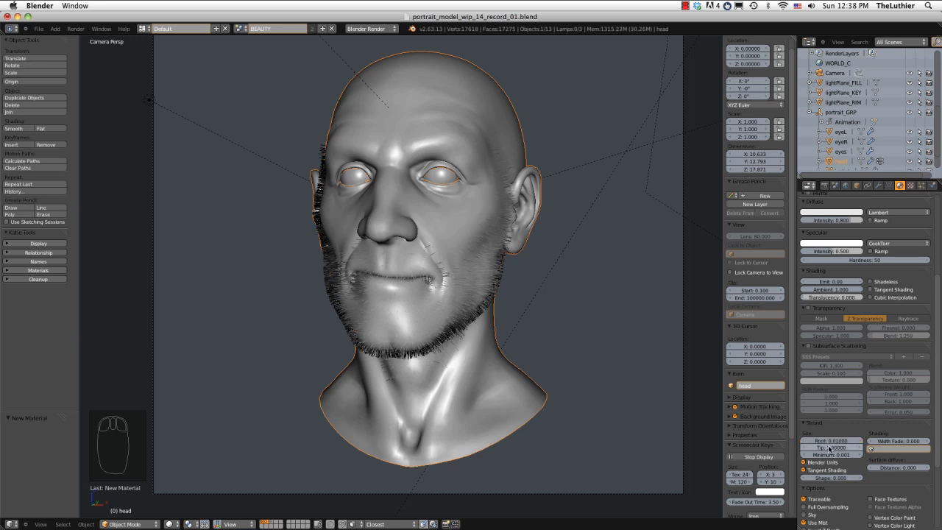
{"action": "left_click", "coordinate": [829, 447]}
{"action": "type", "text": "0.001"}
{"action": "key", "text": "Return"}
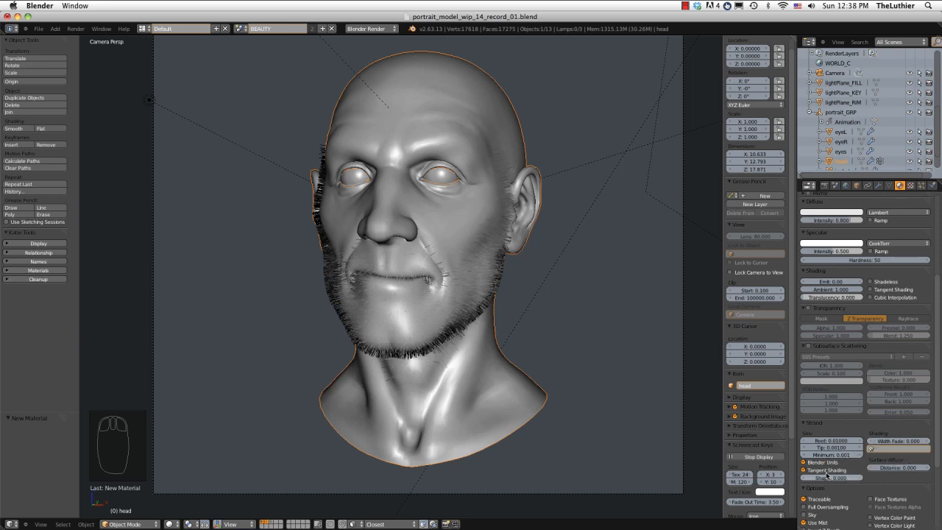
{"action": "left_click", "coordinate": [856, 468]}
Change the strand_beard diffuse colour to a very dark brown, about R 0.041, G 0.025, B 0.017.
{"action": "left_click_drag", "start_coordinate": [937, 303], "coordinate": [938, 224]}
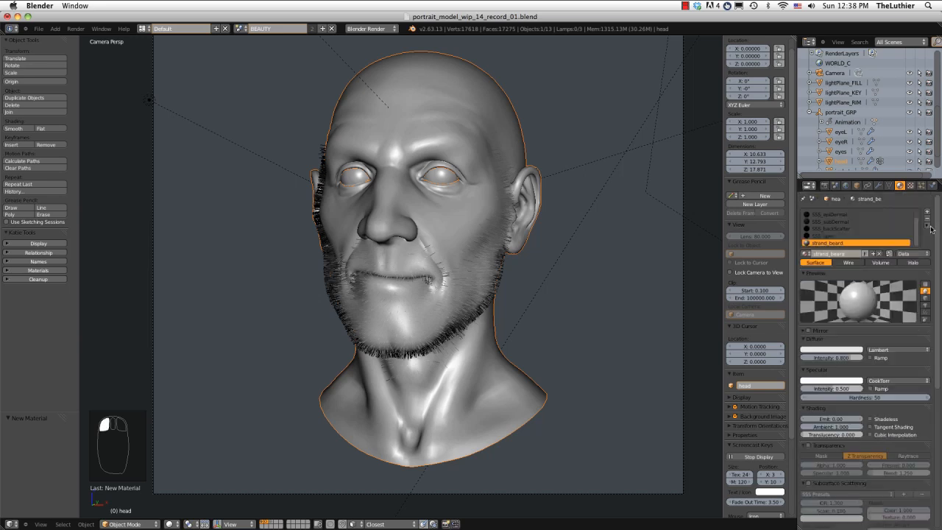
{"action": "left_click", "coordinate": [837, 348]}
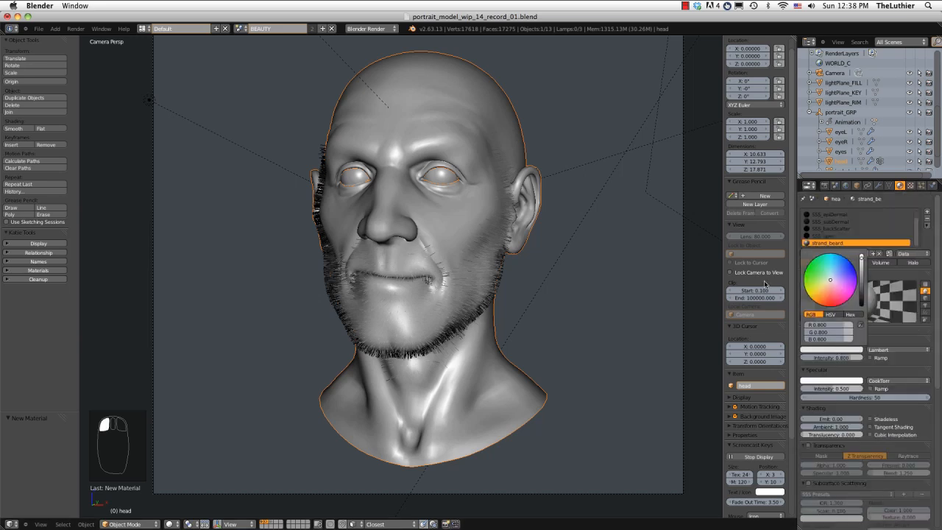
{"action": "left_click", "coordinate": [824, 297]}
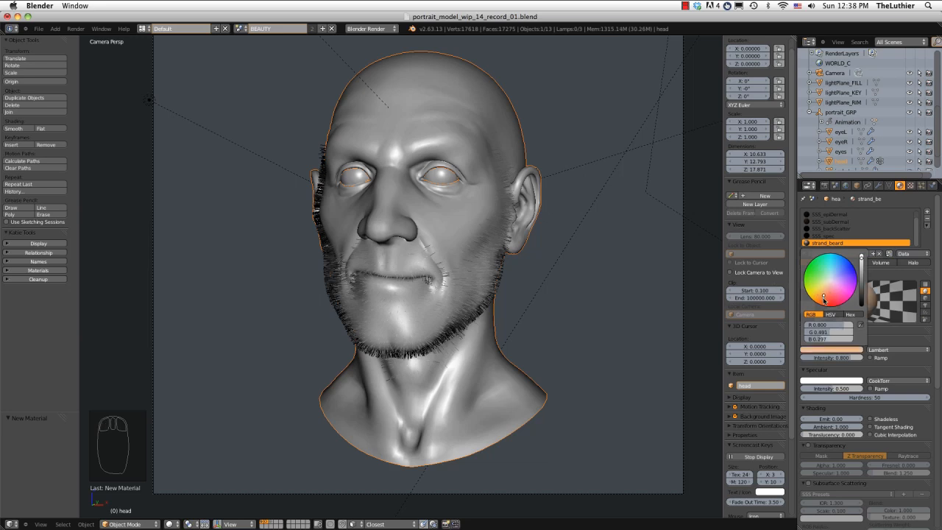
{"action": "left_click_drag", "start_coordinate": [823, 299], "coordinate": [823, 301]}
{"action": "scroll", "coordinate": [825, 297], "scroll_direction": "down", "scroll_amount": 10}
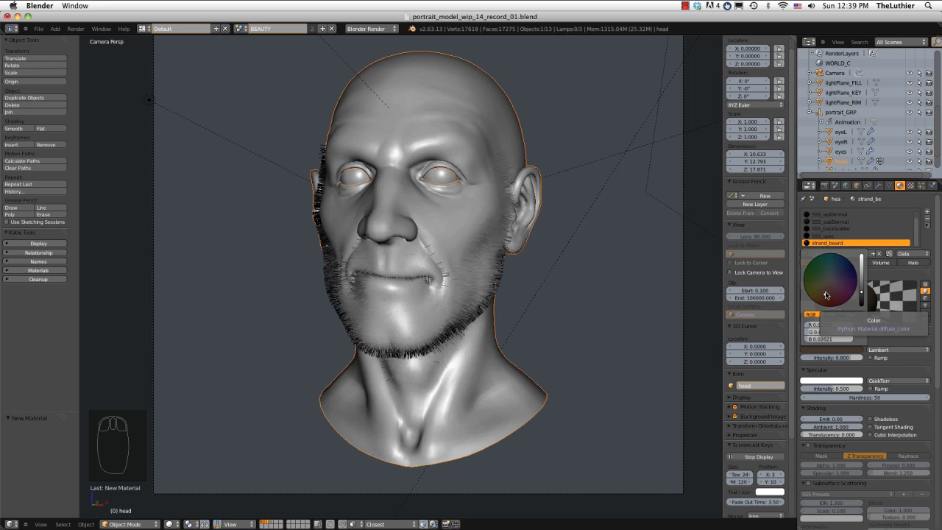
{"action": "left_click_drag", "start_coordinate": [859, 297], "coordinate": [863, 299]}
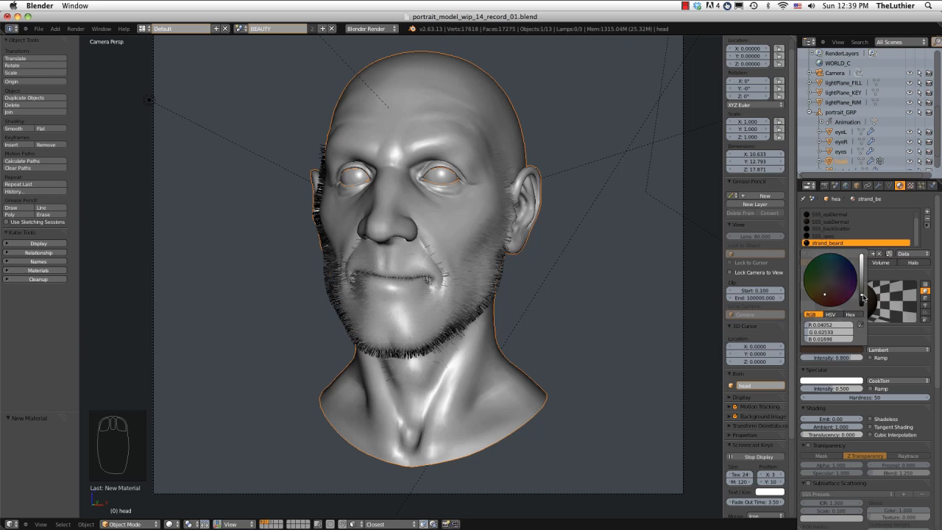
Set the strand_beard material's diffuse intensity to 0.5 and its specular intensity to 0.
{"action": "left_click", "coordinate": [837, 357]}
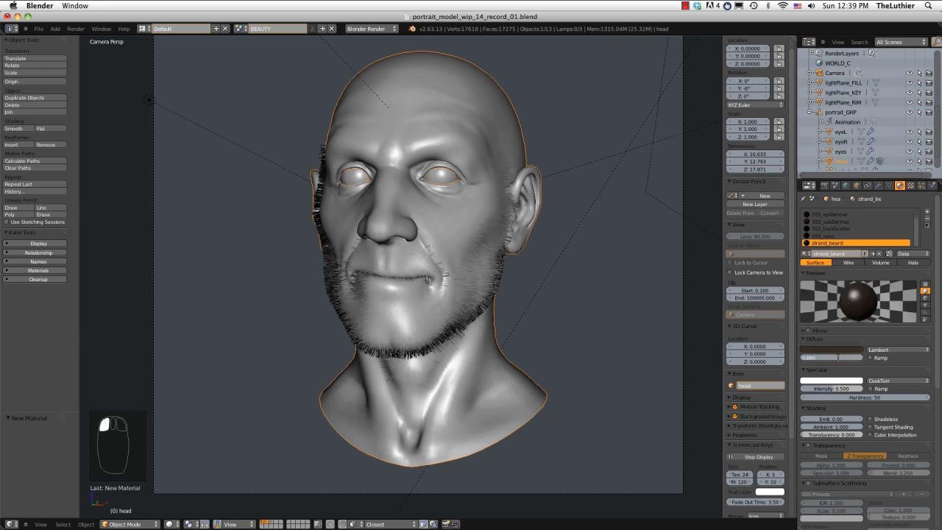
{"action": "left_click", "coordinate": [842, 365]}
{"action": "left_click", "coordinate": [844, 356]}
{"action": "key", "text": "Return"}
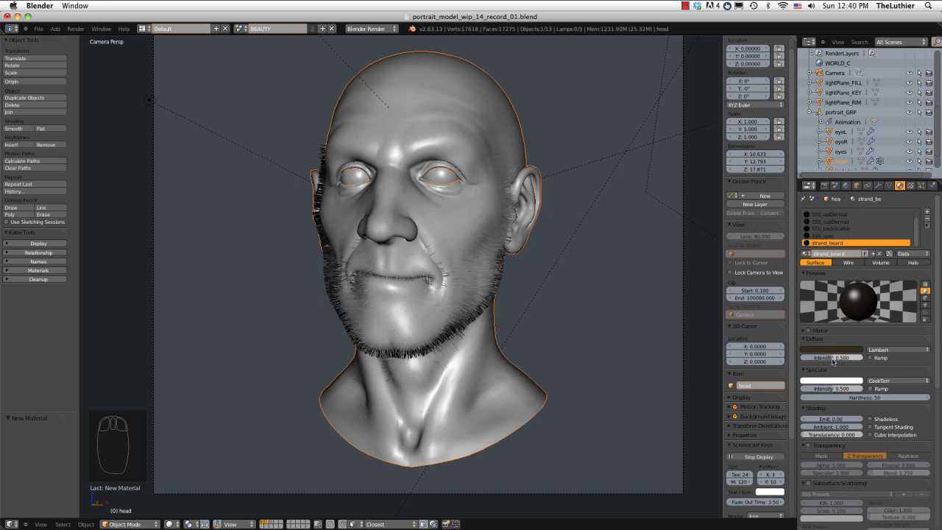
{"action": "left_click_drag", "start_coordinate": [829, 395], "coordinate": [819, 375]}
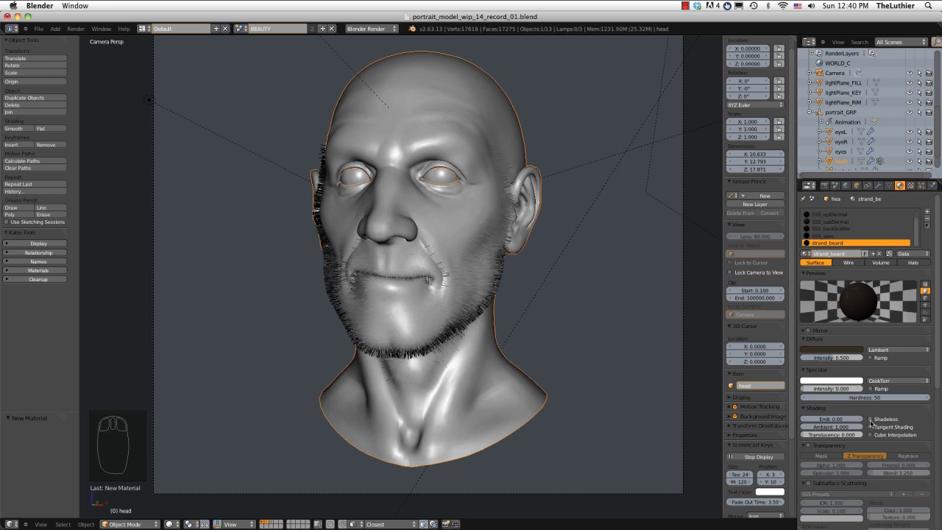
Go through the head's material slots from Grey down to strand_beard to determine the slot number of strand_beard.
{"action": "scroll", "coordinate": [857, 399], "scroll_direction": "down", "scroll_amount": 1}
{"action": "scroll", "coordinate": [856, 400], "scroll_direction": "up", "scroll_amount": 1}
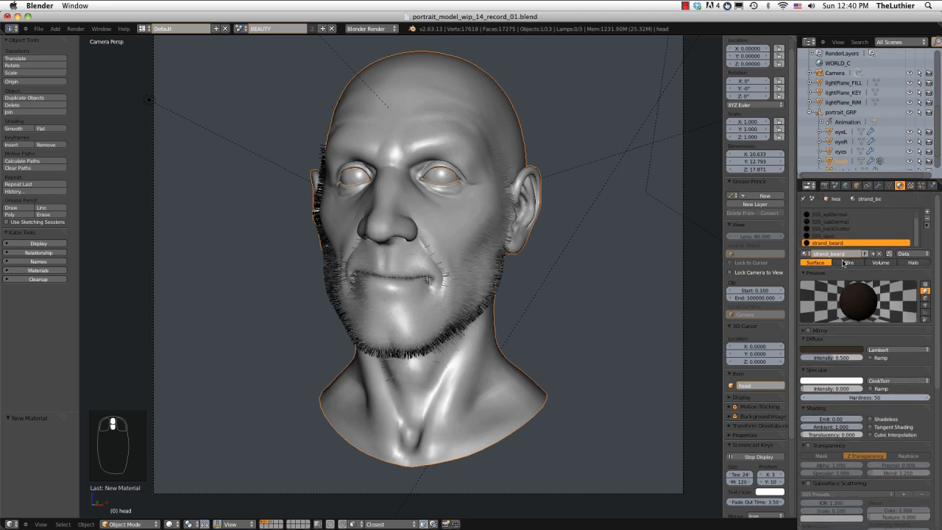
{"action": "scroll", "coordinate": [842, 242], "scroll_direction": "up", "scroll_amount": 1}
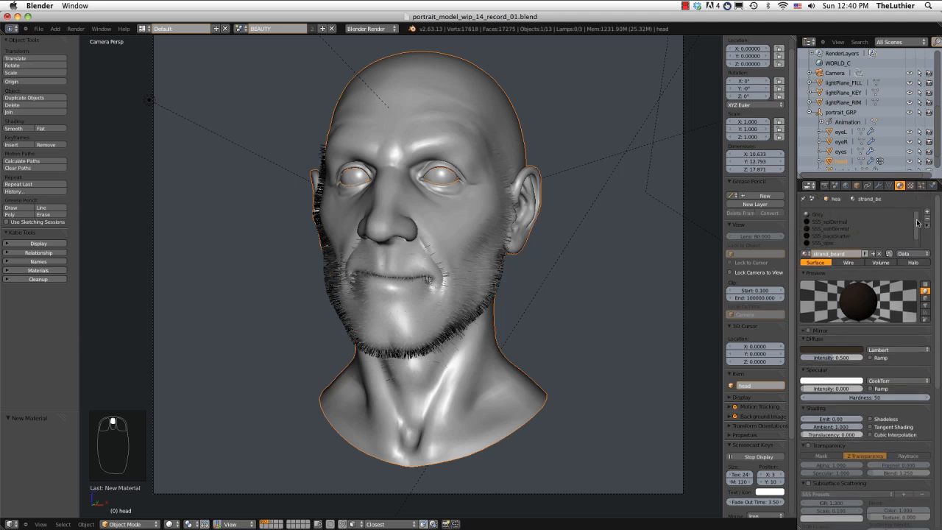
{"action": "left_click", "coordinate": [822, 217]}
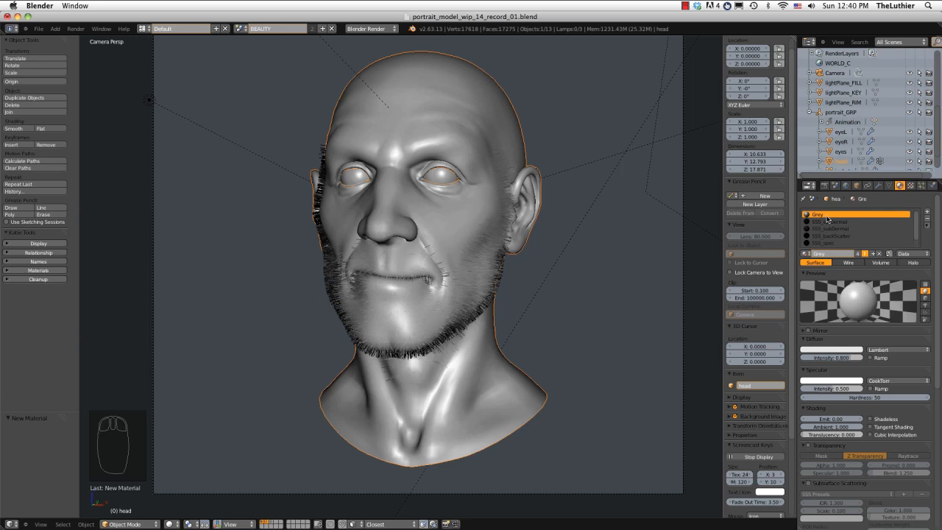
{"action": "scroll", "coordinate": [826, 218], "scroll_direction": "down", "scroll_amount": 1}
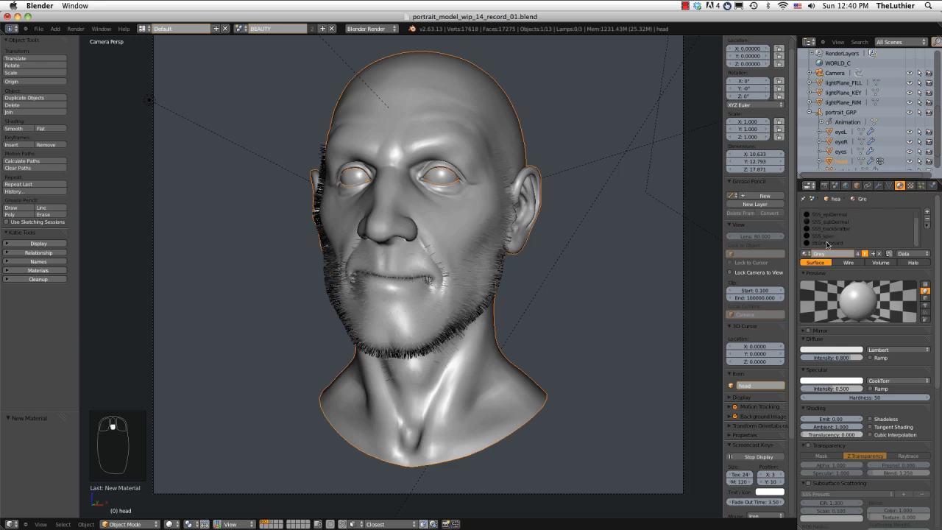
{"action": "scroll", "coordinate": [827, 243], "scroll_direction": "up", "scroll_amount": 1}
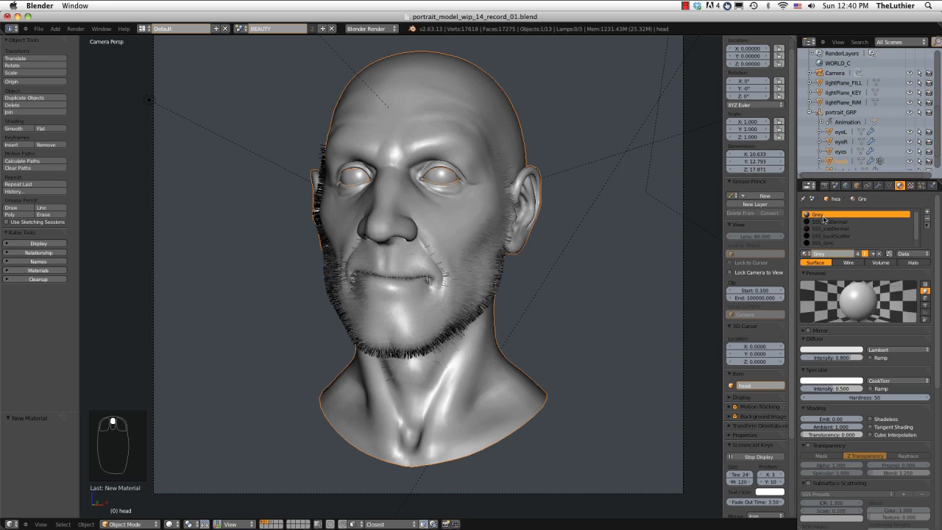
{"action": "key", "text": "Down"}
{"action": "key", "text": "Down"}
{"action": "key", "text": "Down"}
{"action": "key", "text": "Down"}
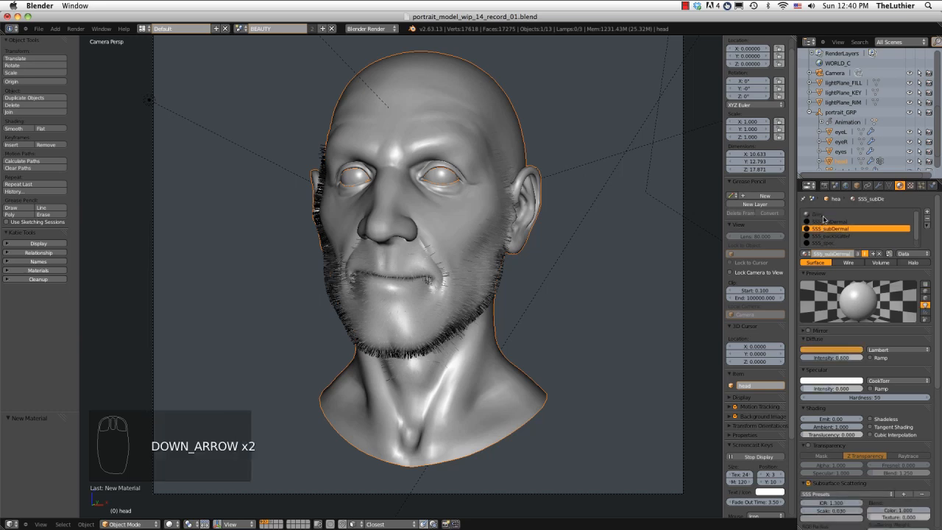
{"action": "key", "text": "Down"}
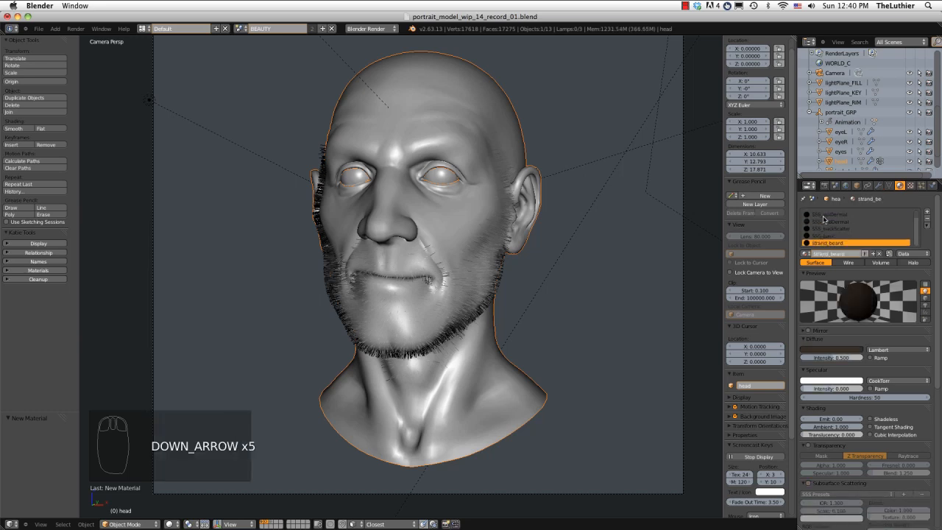
Set the render material of the beard particle system to slot 6.
{"action": "left_click", "coordinate": [920, 185]}
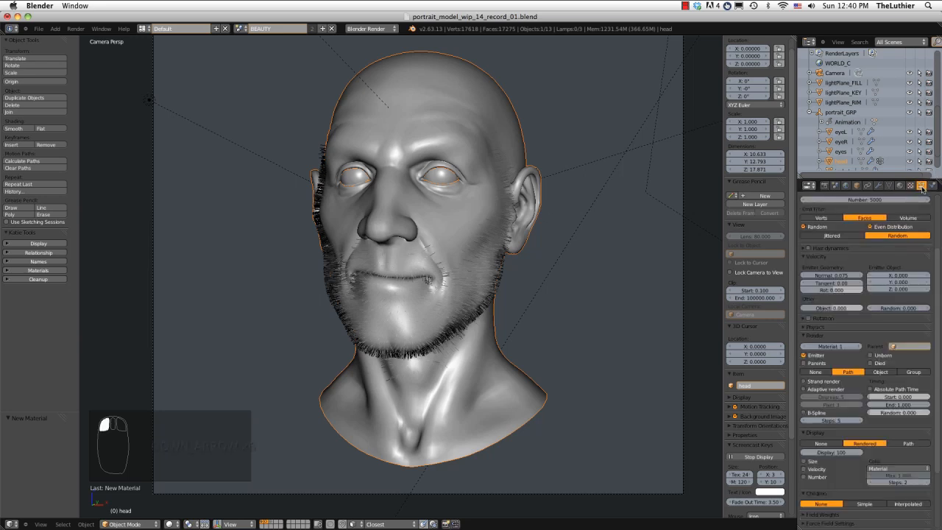
{"action": "left_click", "coordinate": [826, 345]}
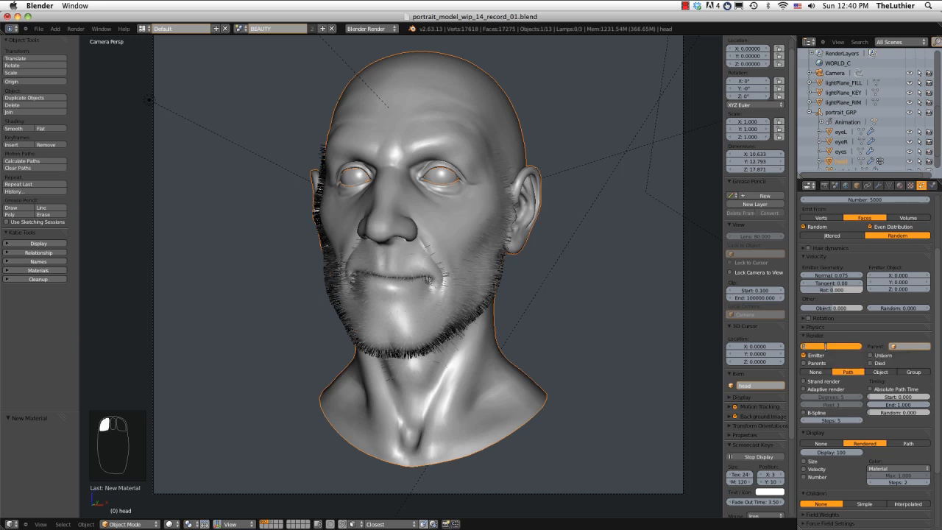
{"action": "type", "text": "6"}
{"action": "key", "text": "Return"}
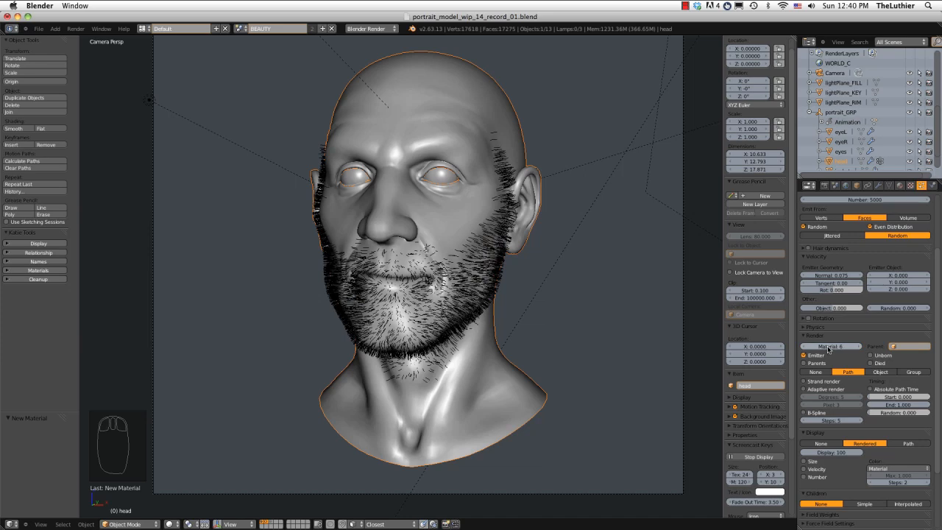
{"action": "middle_click_drag", "start_coordinate": [506, 296], "coordinate": [486, 273]}
{"action": "key", "text": "KP_Decimal"}
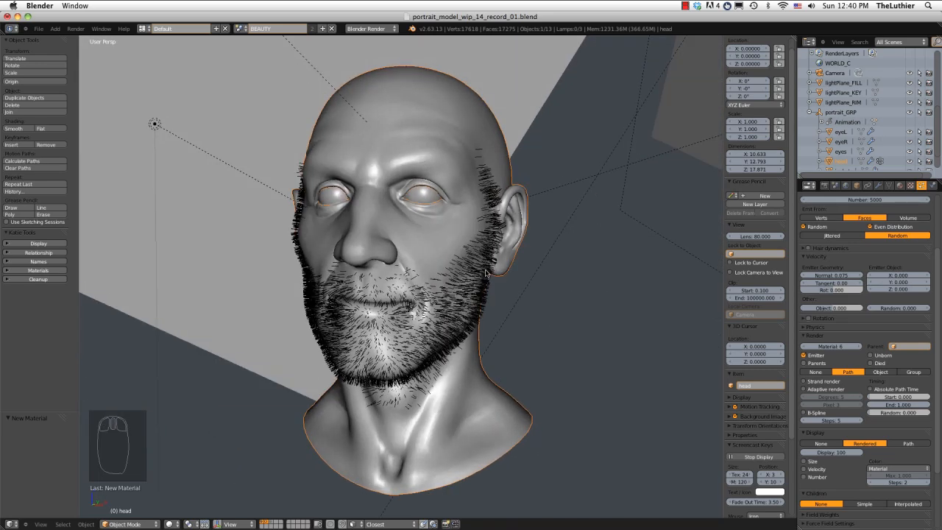
{"action": "key", "text": "KP_0"}
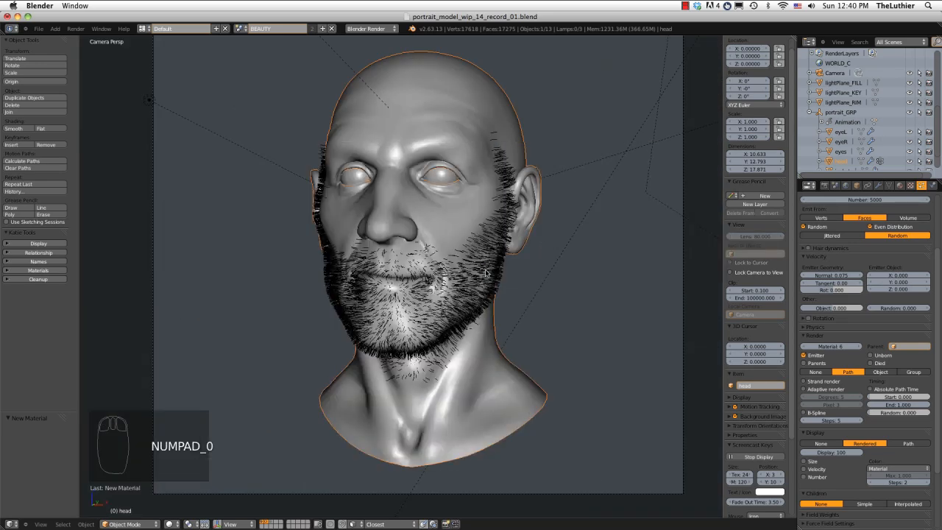
Darken the diffuse colour of the head's Grey material to a medium grey.
{"action": "left_click", "coordinate": [899, 184]}
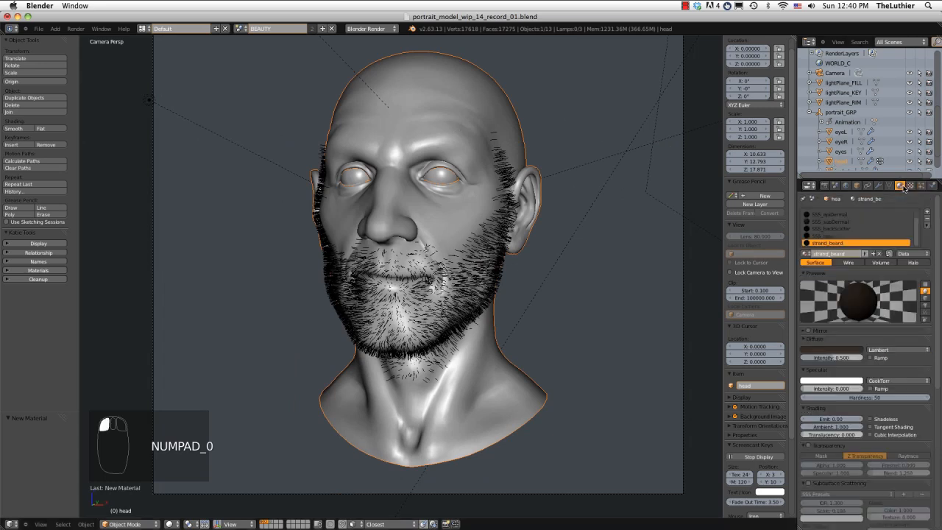
{"action": "left_click", "coordinate": [826, 226]}
{"action": "scroll", "coordinate": [826, 226], "scroll_direction": "up", "scroll_amount": 1}
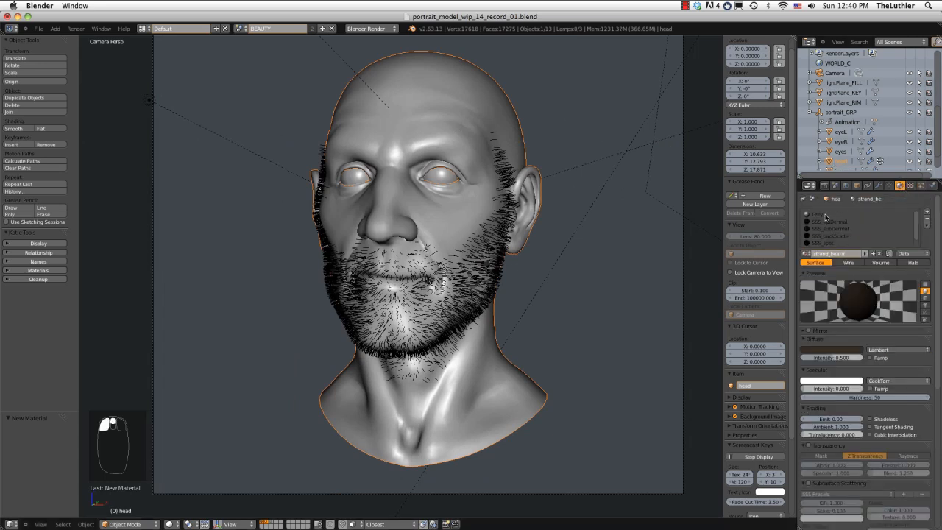
{"action": "left_click", "coordinate": [819, 214]}
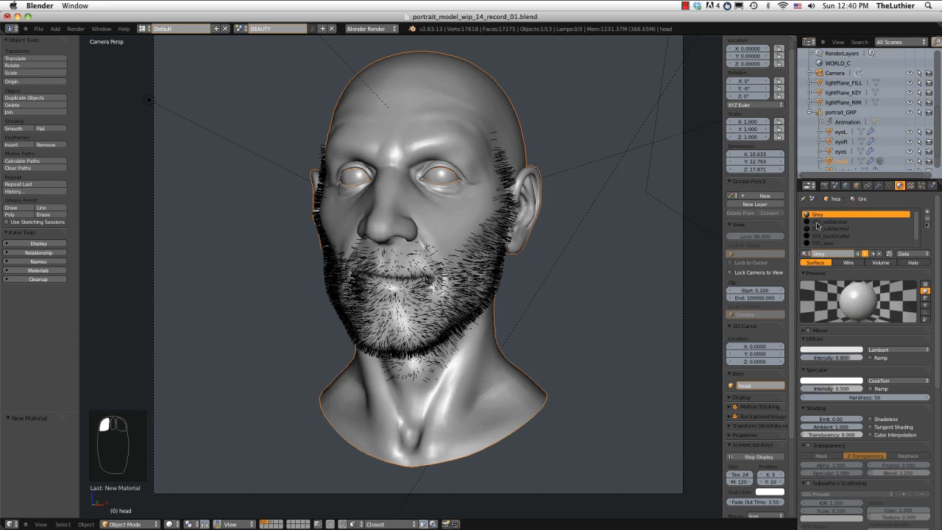
{"action": "left_click", "coordinate": [829, 350]}
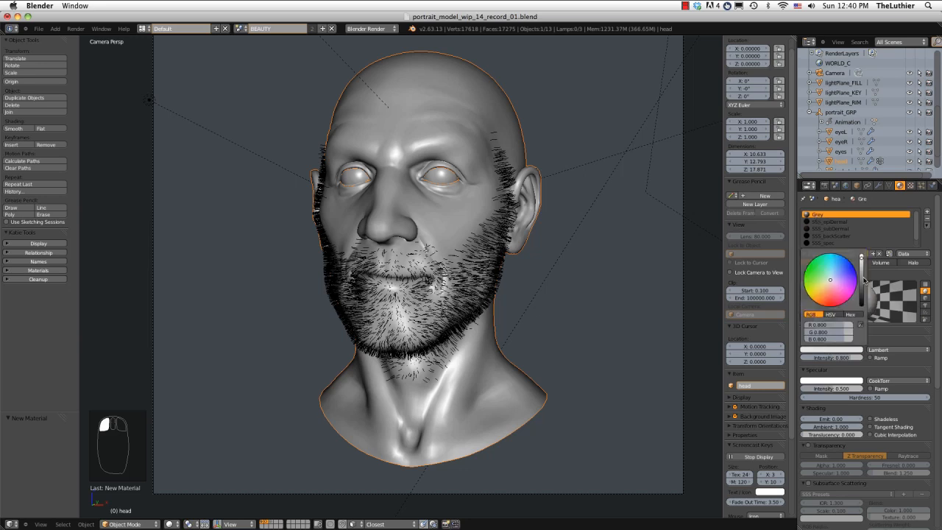
{"action": "left_click", "coordinate": [863, 278]}
Set the Grey material's diffuse intensity to 0.5.
{"action": "left_click", "coordinate": [840, 358]}
{"action": "left_click", "coordinate": [839, 357]}
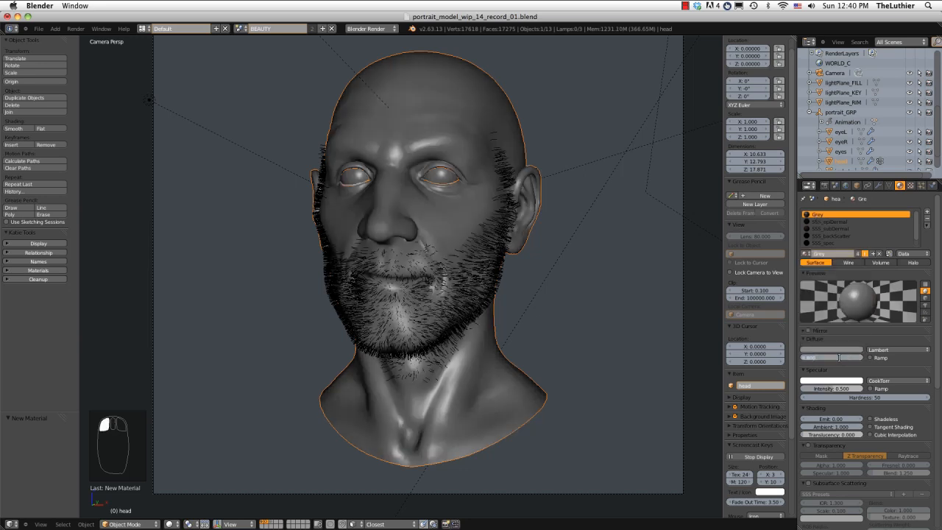
{"action": "type", "text": "0.2"}
{"action": "key", "text": "Return"}
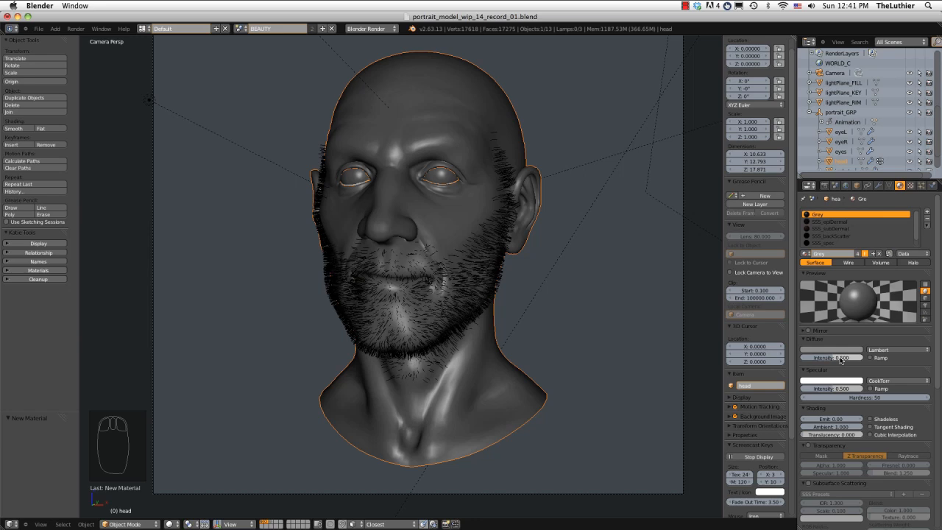
{"action": "key", "text": "ctrl+z"}
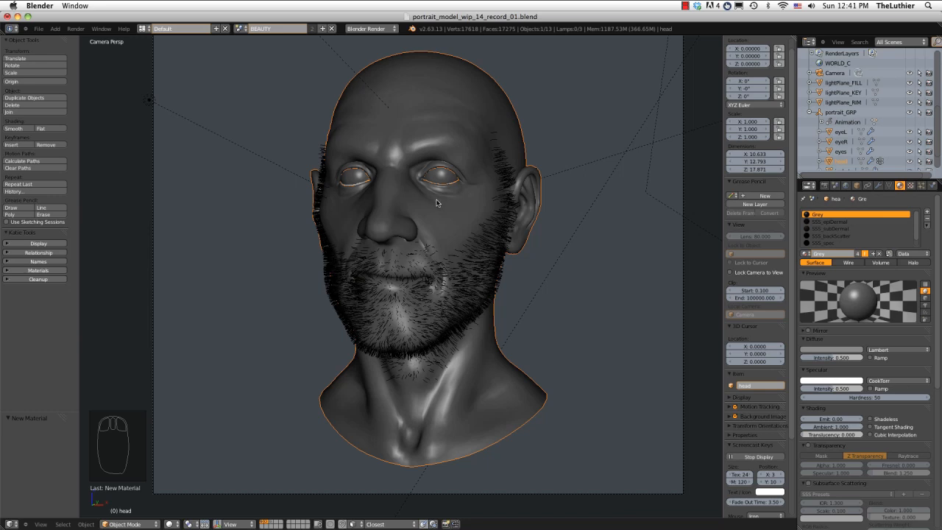
Show the head's render, examine the beard strands around the mouth and jaw up close, and close the render.
{"action": "key", "text": "F11"}
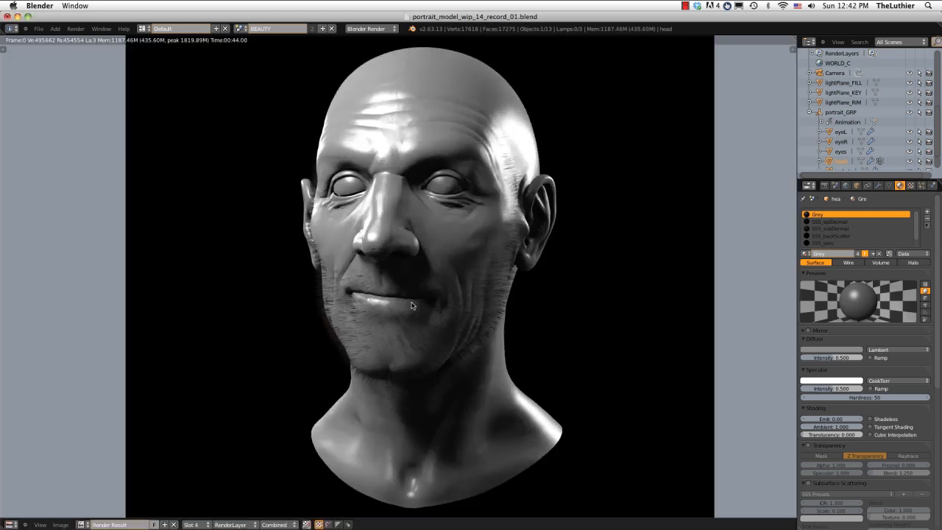
{"action": "scroll", "coordinate": [414, 306], "scroll_direction": "up", "scroll_amount": 2}
{"action": "scroll", "coordinate": [423, 307], "scroll_direction": "up", "scroll_amount": 2}
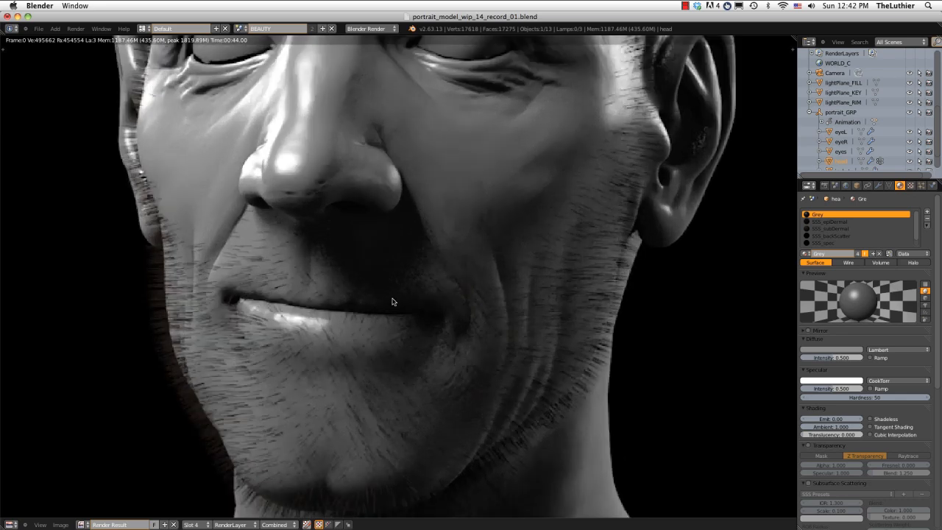
{"action": "middle_click_drag", "start_coordinate": [392, 302], "coordinate": [433, 296]}
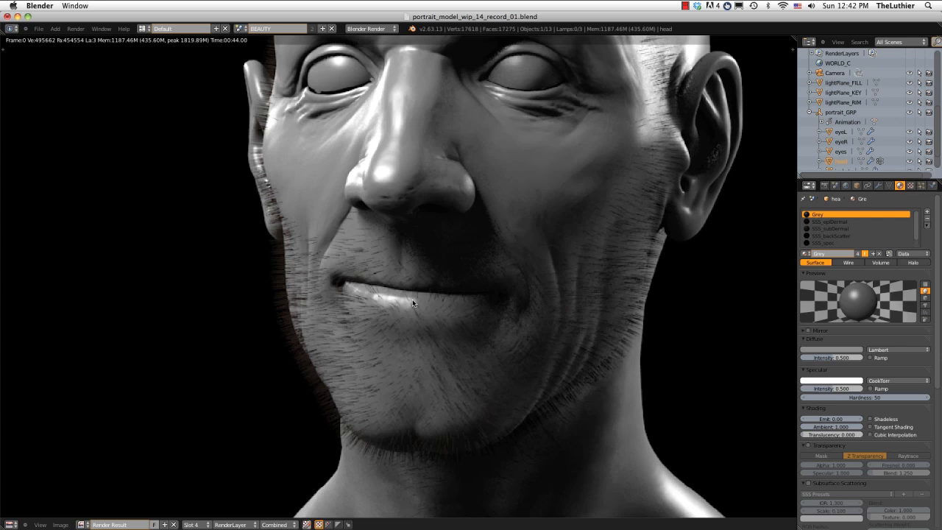
{"action": "middle_click_drag", "start_coordinate": [412, 299], "coordinate": [386, 286]}
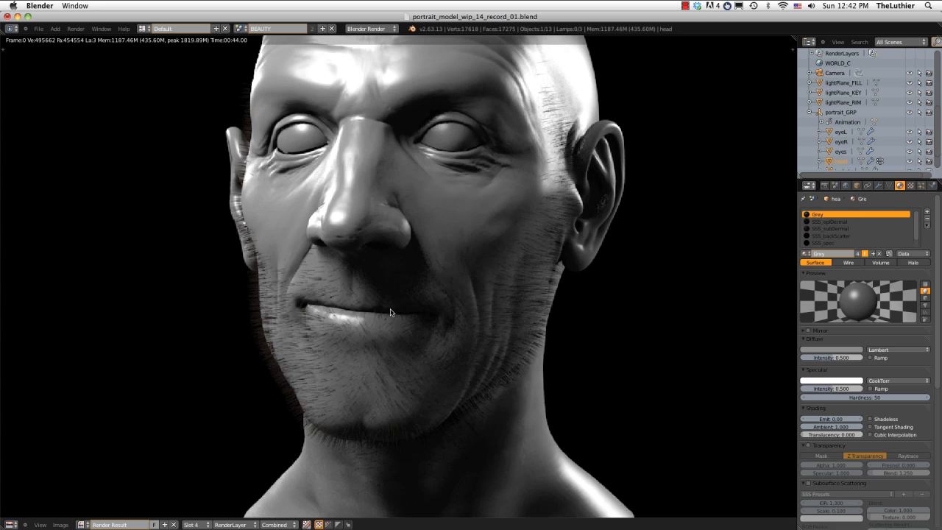
{"action": "key", "text": "Escape"}
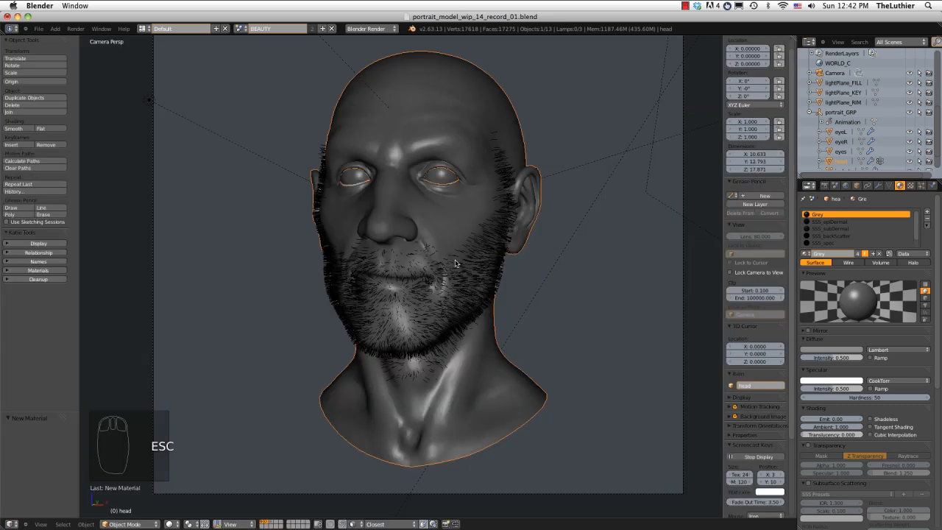
Set the Grey material's diffuse intensity to 0.5 and its specular intensity to 0.
{"action": "middle_click_drag", "start_coordinate": [494, 250], "coordinate": [690, 257]}
{"action": "key", "text": "KP_Decimal"}
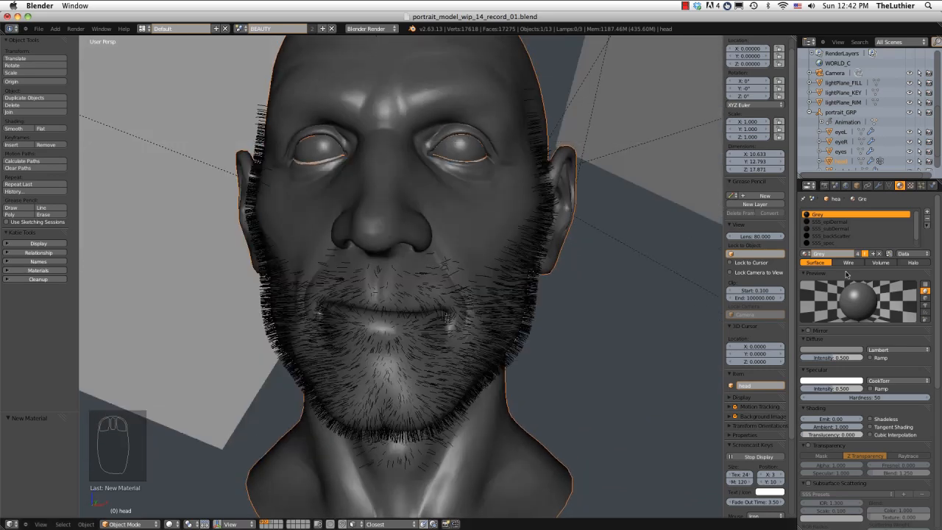
{"action": "left_click_drag", "start_coordinate": [841, 358], "coordinate": [887, 358]}
{"action": "left_click", "coordinate": [835, 358]}
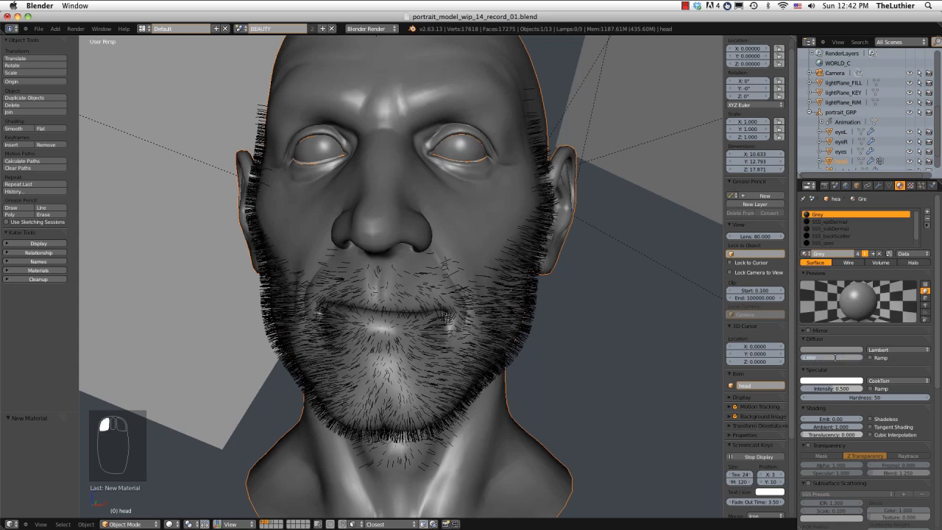
{"action": "type", "text": "0.5"}
{"action": "key", "text": "Return"}
{"action": "left_click_drag", "start_coordinate": [831, 388], "coordinate": [765, 389]}
{"action": "middle_click_drag", "start_coordinate": [471, 297], "coordinate": [555, 271]}
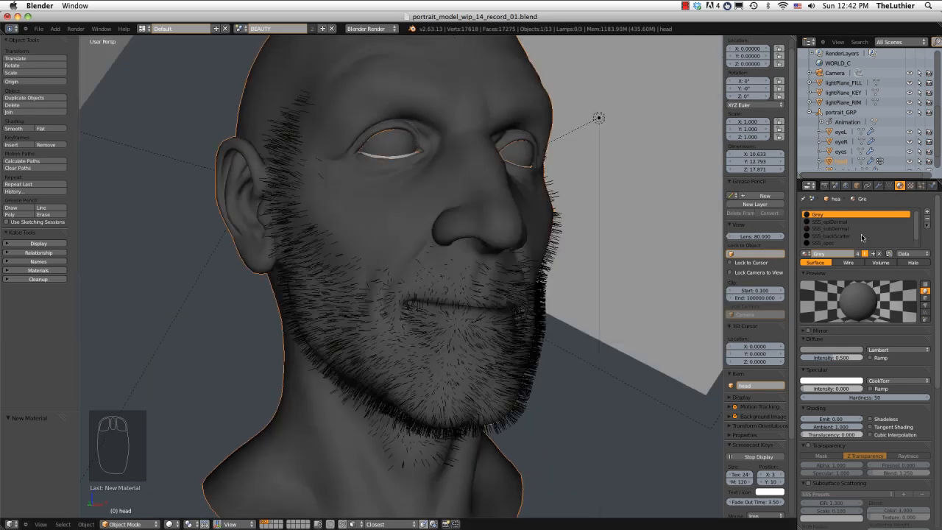
Give the beard particle system Interpolated children and check its coverage around the face.
{"action": "left_click", "coordinate": [921, 185]}
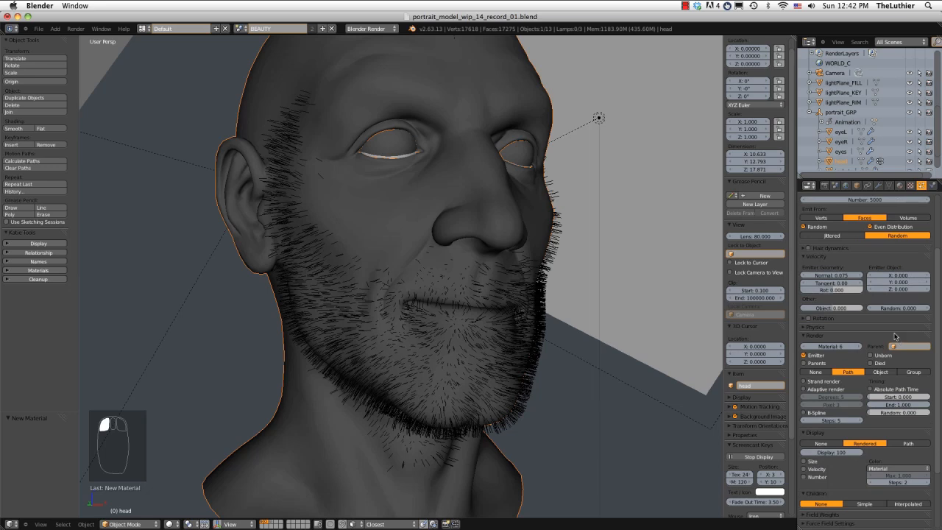
{"action": "scroll", "coordinate": [895, 336], "scroll_direction": "down", "scroll_amount": 4}
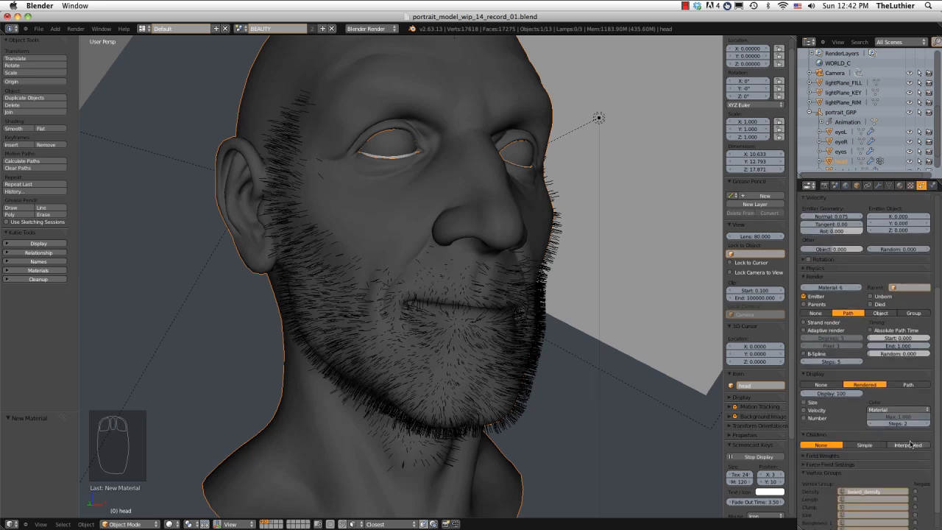
{"action": "left_click", "coordinate": [911, 444]}
{"action": "left_click_drag", "start_coordinate": [936, 356], "coordinate": [934, 384]}
{"action": "middle_click_drag", "start_coordinate": [515, 307], "coordinate": [488, 296]}
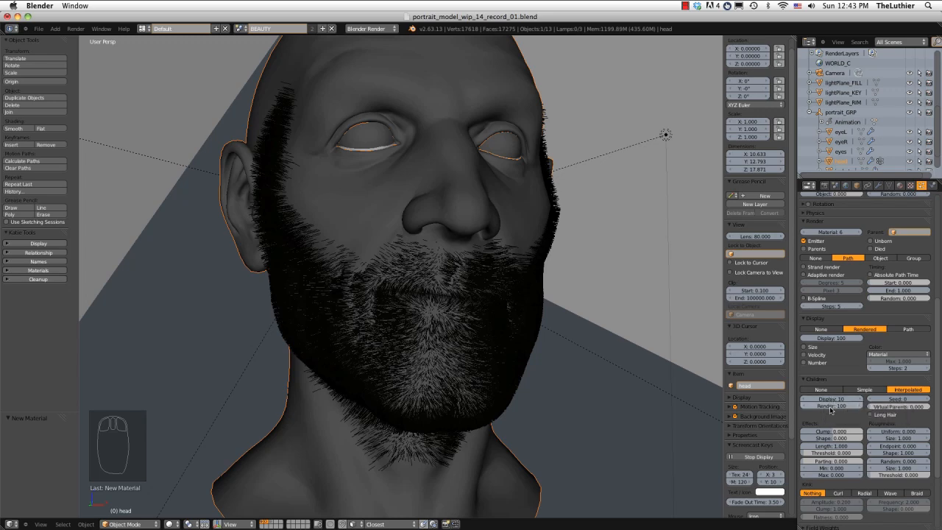
{"action": "middle_click_drag", "start_coordinate": [597, 336], "coordinate": [499, 318]}
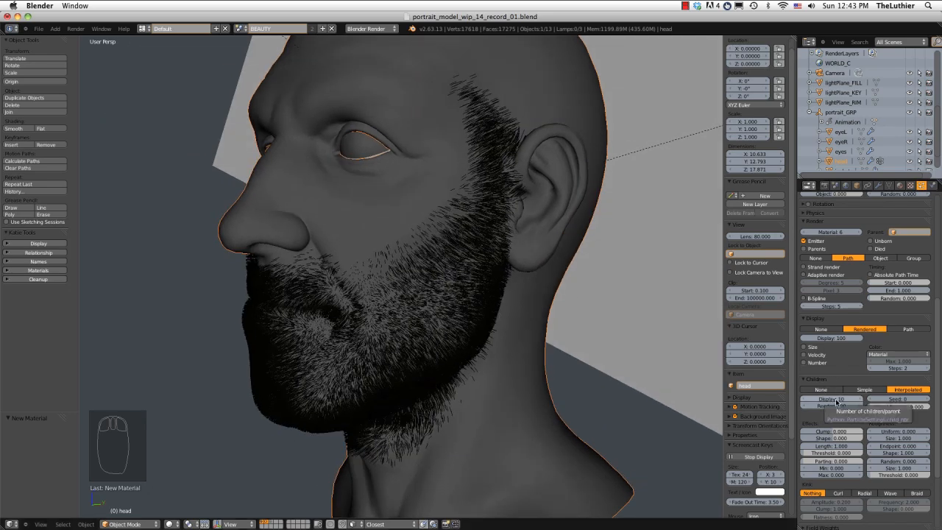
Set the number of rendered children per parent of the beard particle system to 10.
{"action": "left_click", "coordinate": [833, 406]}
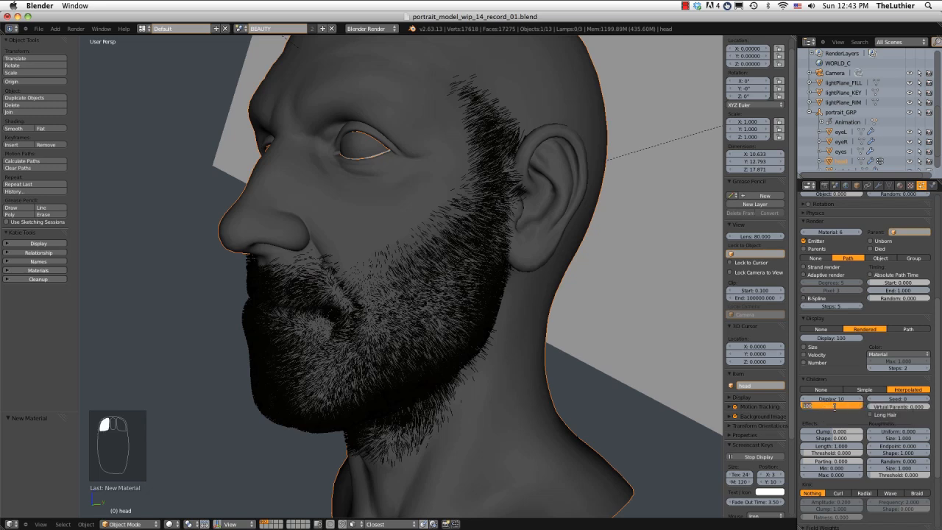
{"action": "type", "text": "10"}
{"action": "key", "text": "Return"}
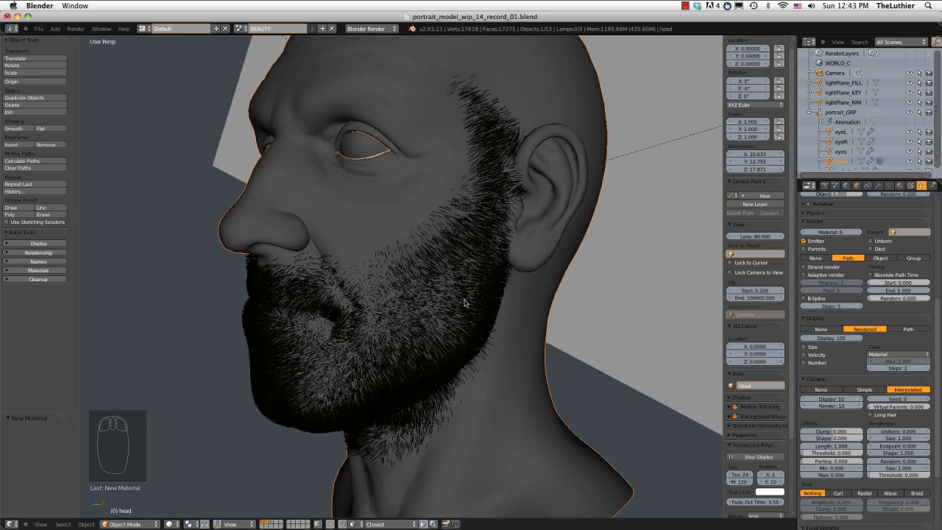
{"action": "middle_click_drag", "start_coordinate": [472, 298], "coordinate": [770, 392]}
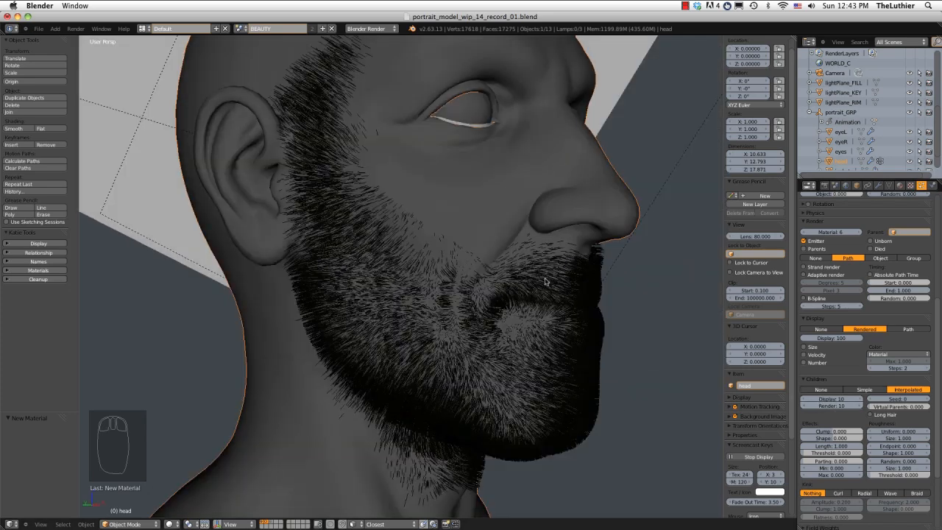
Render the head from the camera, examine the beard around the mouth and jaw up close, and close the render.
{"action": "key", "text": "F12"}
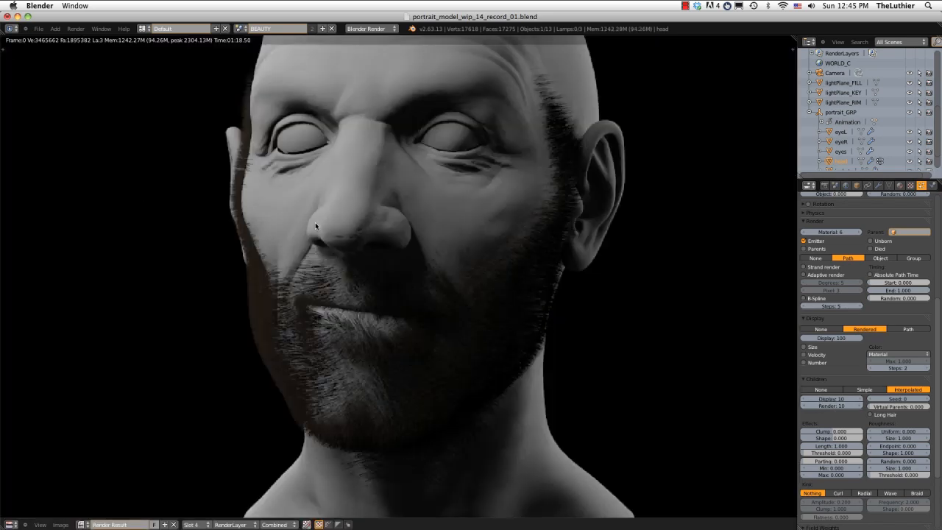
{"action": "scroll", "coordinate": [366, 231], "scroll_direction": "down", "scroll_amount": 2}
{"action": "scroll", "coordinate": [367, 230], "scroll_direction": "up", "scroll_amount": 2}
{"action": "scroll", "coordinate": [367, 230], "scroll_direction": "up", "scroll_amount": 3}
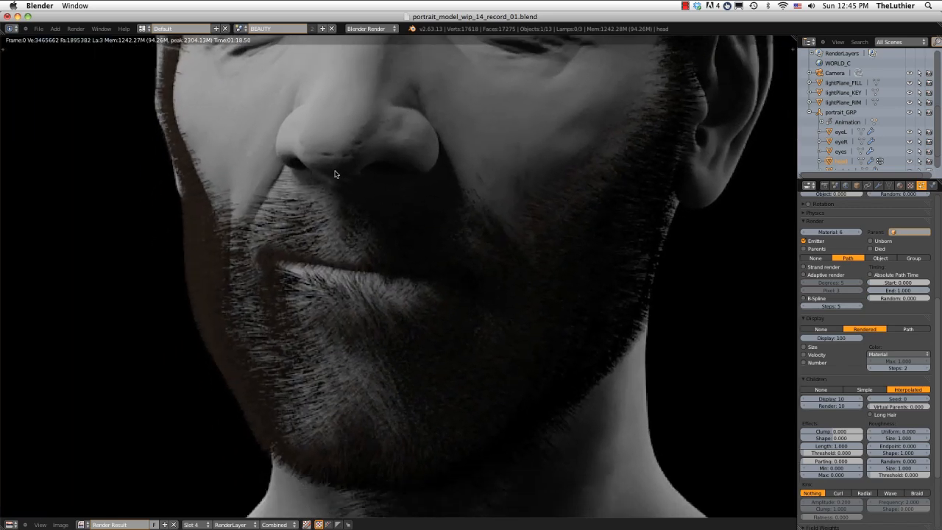
{"action": "scroll", "coordinate": [349, 227], "scroll_direction": "down", "scroll_amount": 1}
{"action": "middle_click_drag", "start_coordinate": [351, 228], "coordinate": [322, 288]}
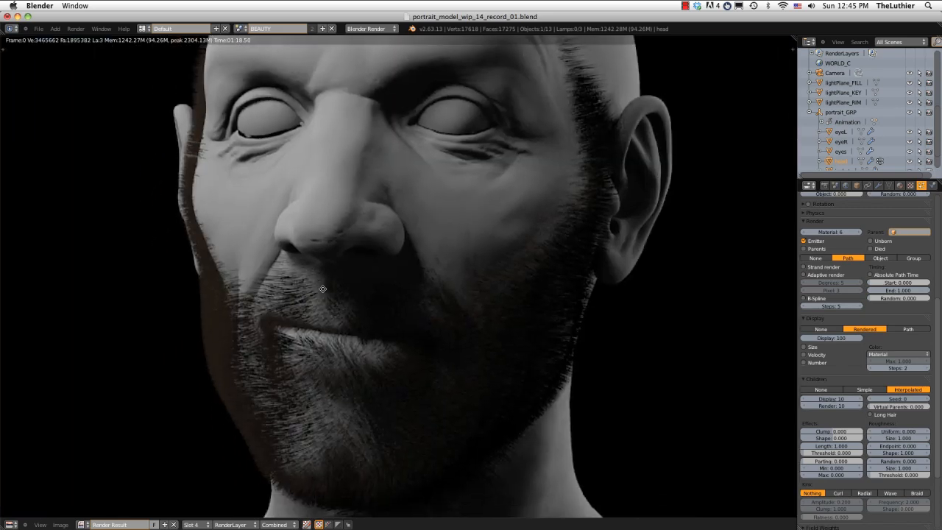
{"action": "scroll", "coordinate": [322, 288], "scroll_direction": "up", "scroll_amount": 1}
{"action": "scroll", "coordinate": [323, 286], "scroll_direction": "down", "scroll_amount": 1}
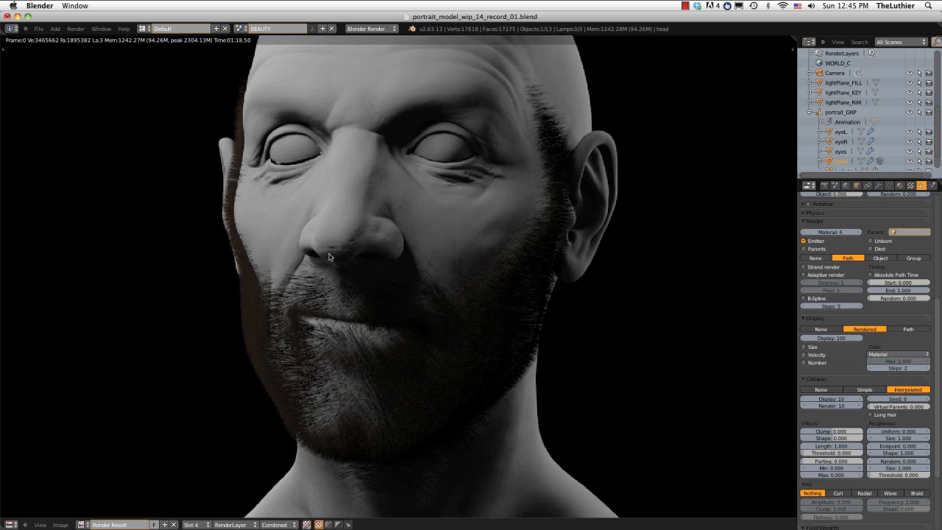
{"action": "key", "text": "Escape"}
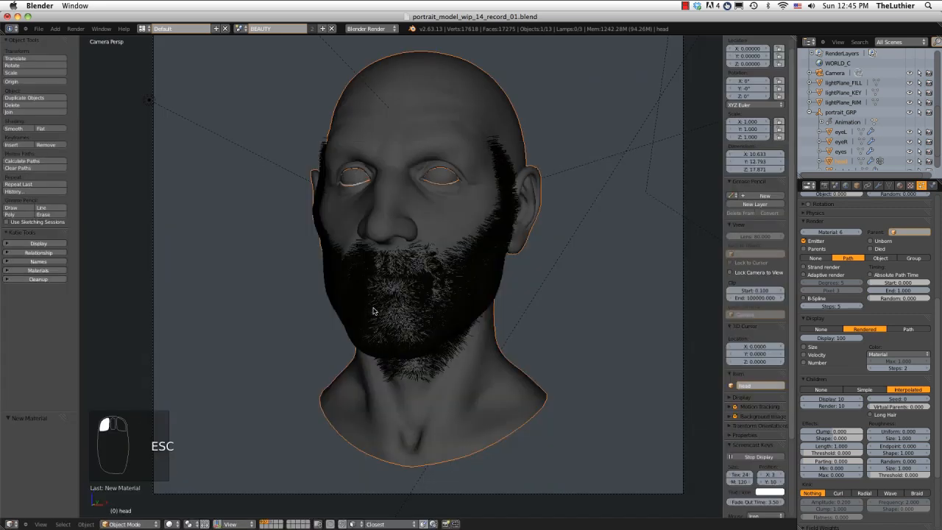
Make strand_beard the active material of the head and stop the Screencast Keys display.
{"action": "scroll", "coordinate": [415, 282], "scroll_direction": "up", "scroll_amount": 1}
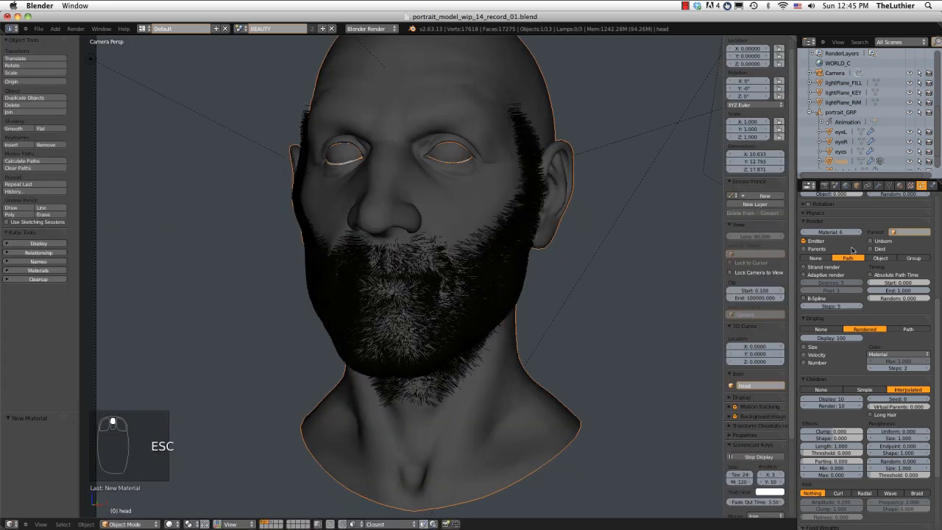
{"action": "left_click", "coordinate": [899, 185]}
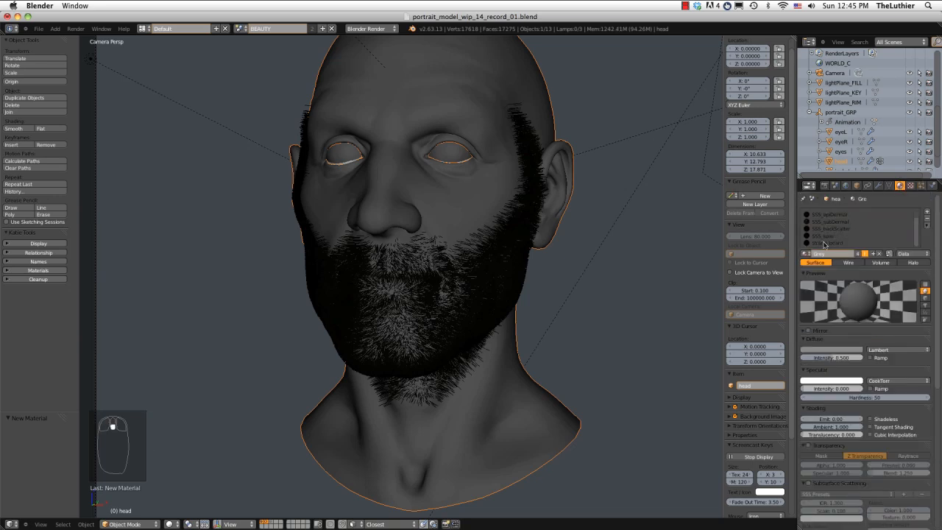
{"action": "left_click", "coordinate": [825, 242]}
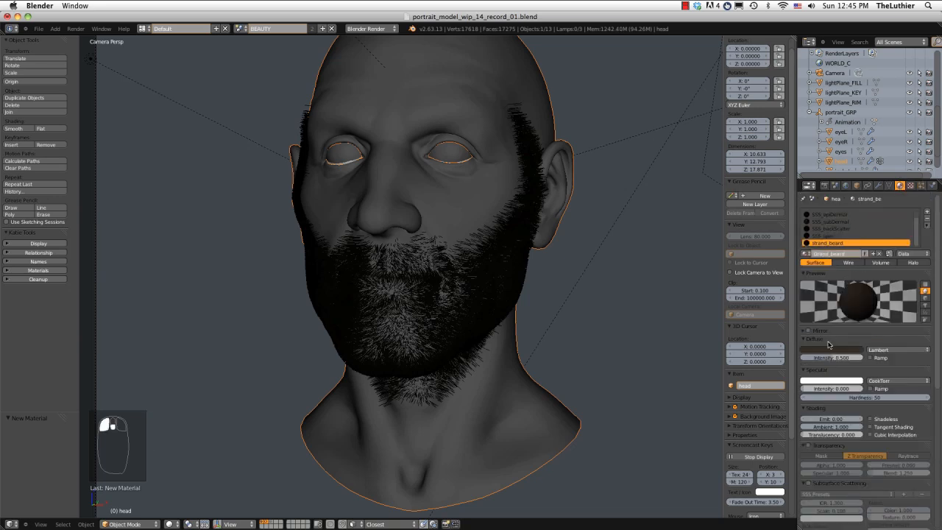
{"action": "left_click", "coordinate": [753, 457]}
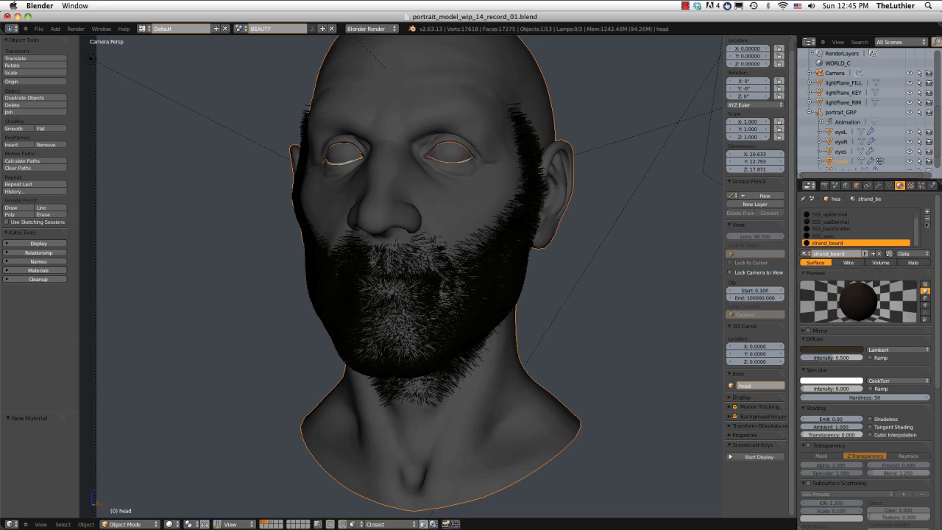
Set the strand root size of the strand_beard material to 0.005.
{"action": "scroll", "coordinate": [937, 232], "scroll_direction": "down", "scroll_amount": 1}
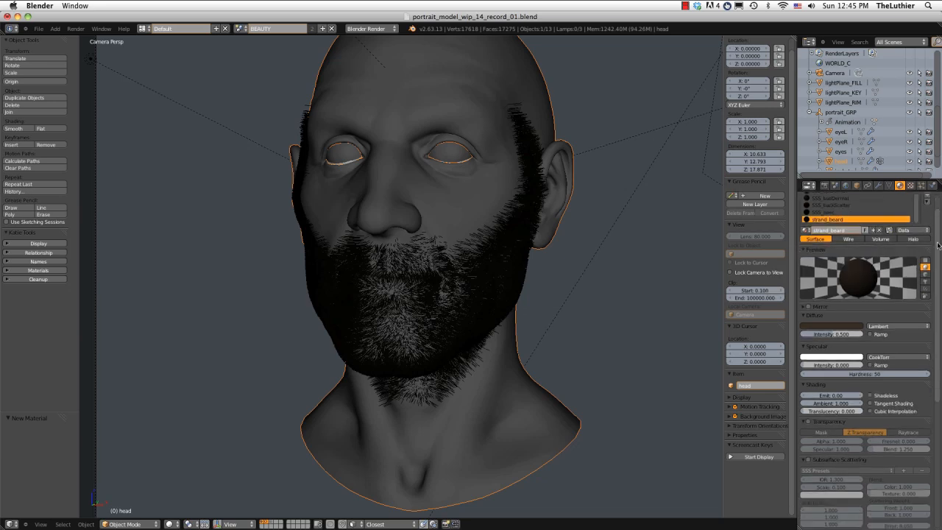
{"action": "scroll", "coordinate": [928, 278], "scroll_direction": "down", "scroll_amount": 4}
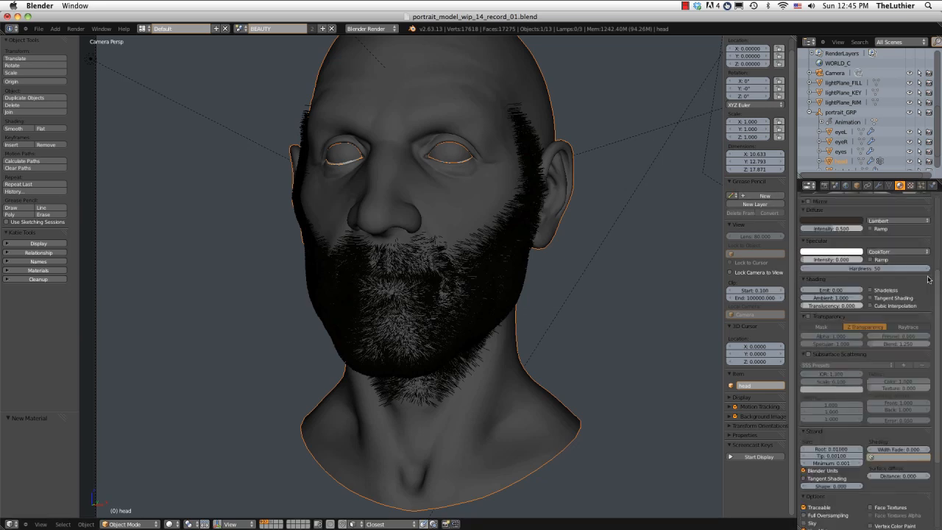
{"action": "left_click", "coordinate": [831, 449]}
{"action": "type", "text": ".005"}
{"action": "key", "text": "Return"}
Lighten the diffuse colour of the strand_beard material to a brown with a red value of 0.106.
{"action": "left_click_drag", "start_coordinate": [937, 327], "coordinate": [937, 300]}
{"action": "left_click", "coordinate": [819, 262]}
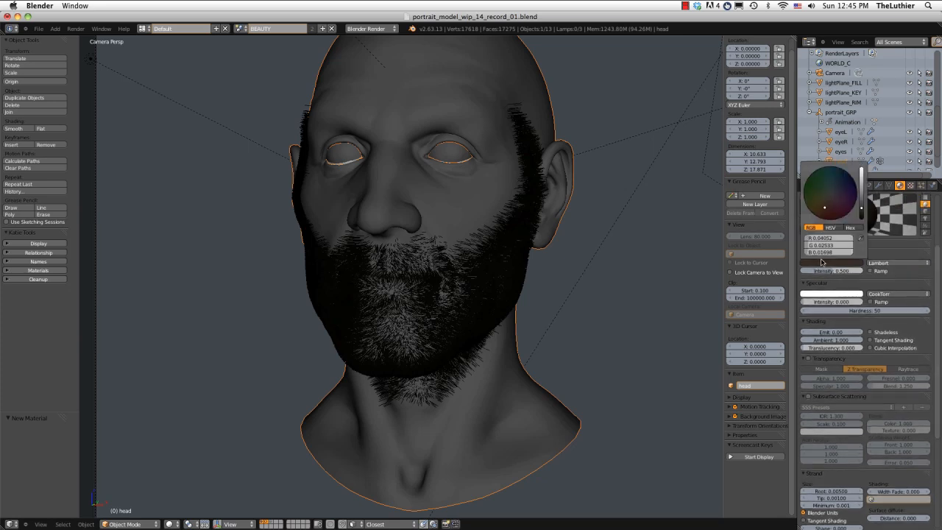
{"action": "left_click", "coordinate": [861, 201]}
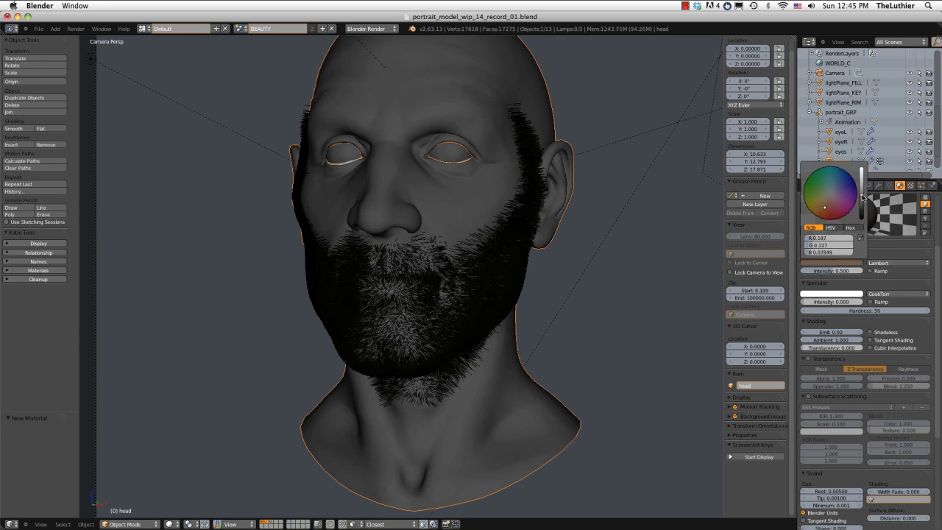
{"action": "left_click_drag", "start_coordinate": [862, 202], "coordinate": [862, 204]}
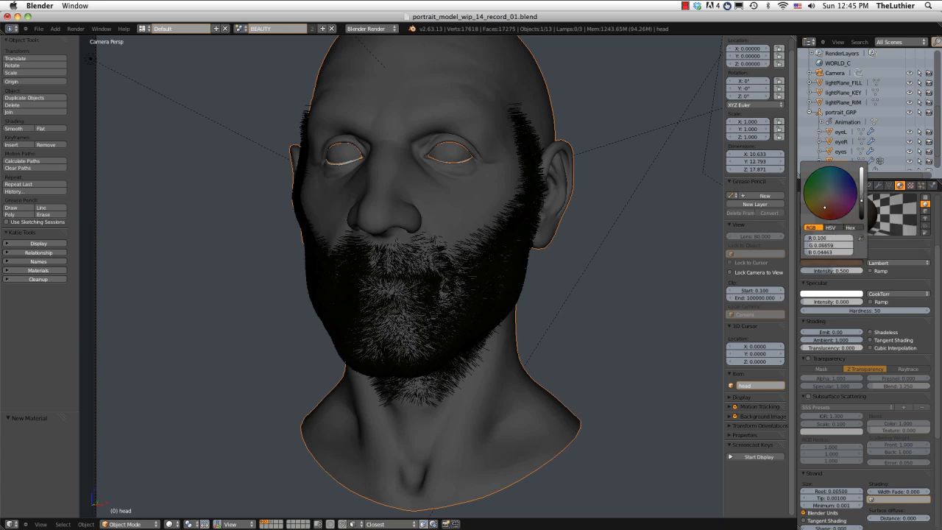
{"action": "scroll", "coordinate": [935, 237], "scroll_direction": "up", "scroll_amount": 5}
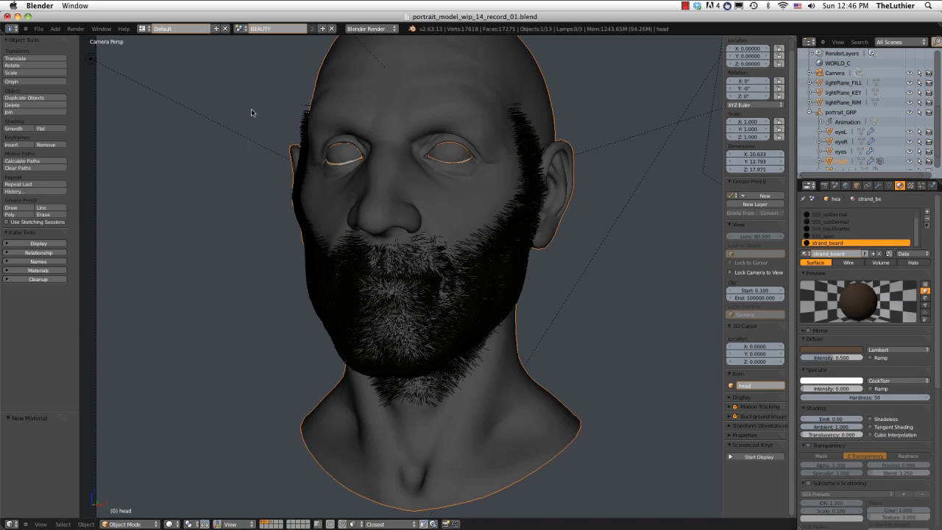
Render the head with the lighter, thinner beard strands, check the result and close the render.
{"action": "left_click", "coordinate": [74, 28]}
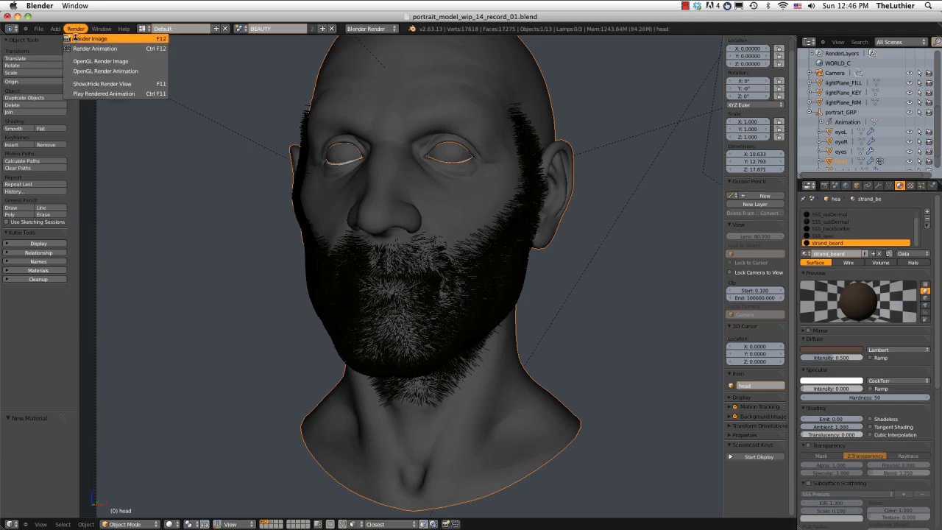
{"action": "left_click", "coordinate": [75, 36]}
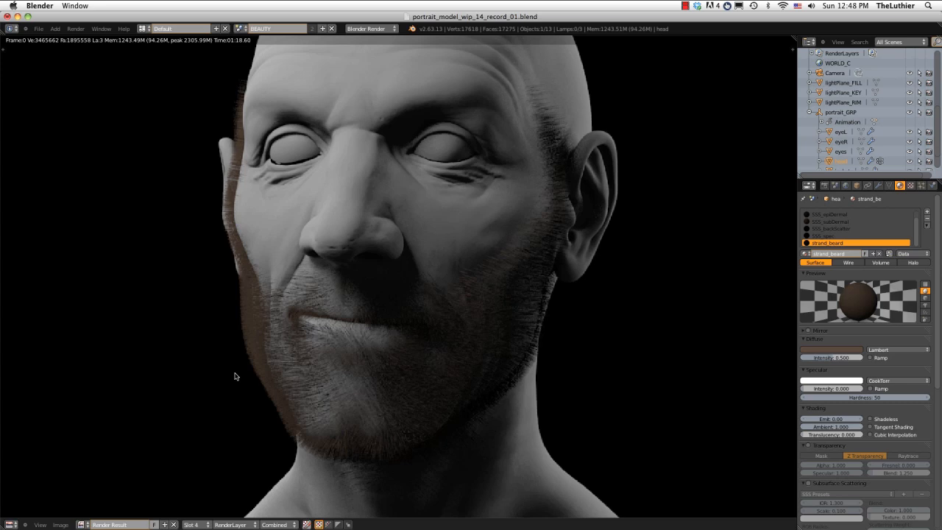
{"action": "key", "text": "Escape"}
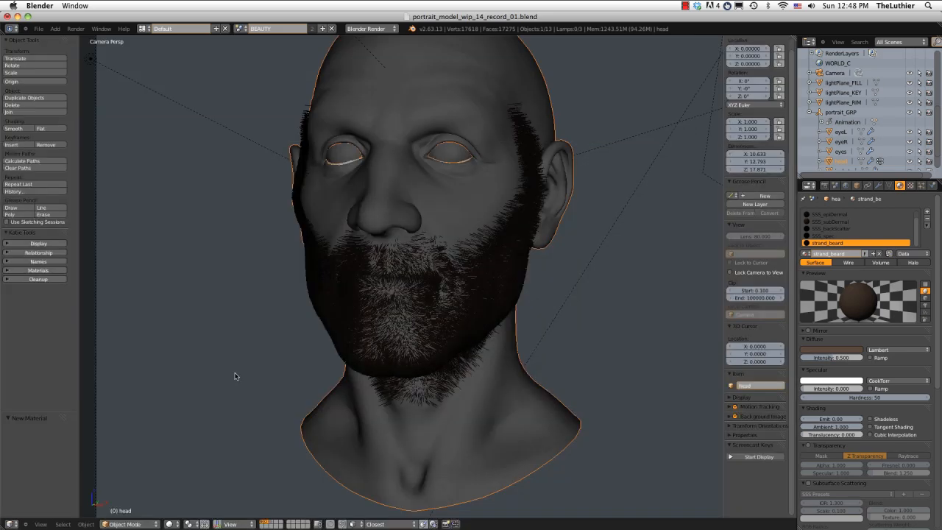
Select the edge loop around the lips in the head mesh and remove its vertices from the beard_density vertex group.
{"action": "middle_click_drag", "start_coordinate": [386, 223], "coordinate": [437, 235]}
{"action": "key", "text": "KP_Decimal"}
{"action": "key", "text": "Tab"}
{"action": "scroll", "coordinate": [434, 243], "scroll_direction": "up", "scroll_amount": 4}
{"action": "middle_click_drag", "start_coordinate": [384, 325], "coordinate": [383, 320]}
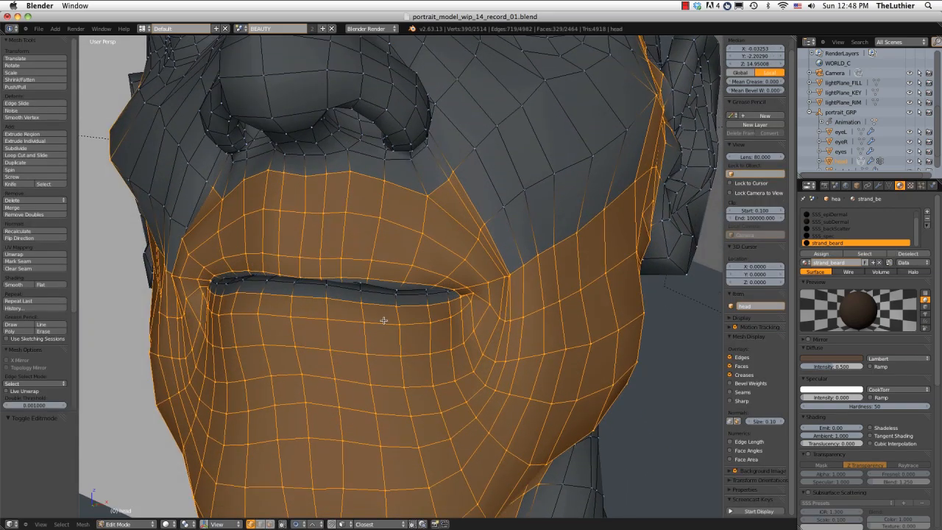
{"action": "right_click", "coordinate": [377, 304], "text": "alt"}
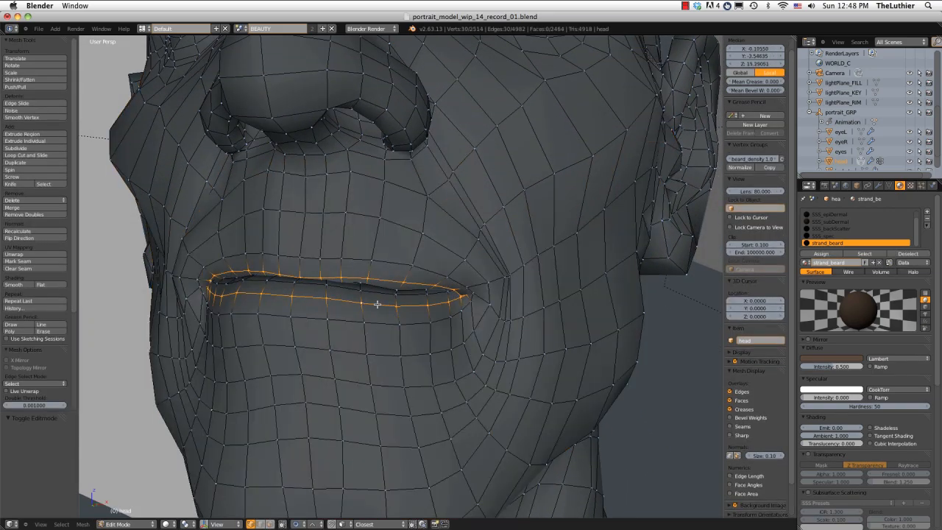
{"action": "key", "text": "ctrl+z"}
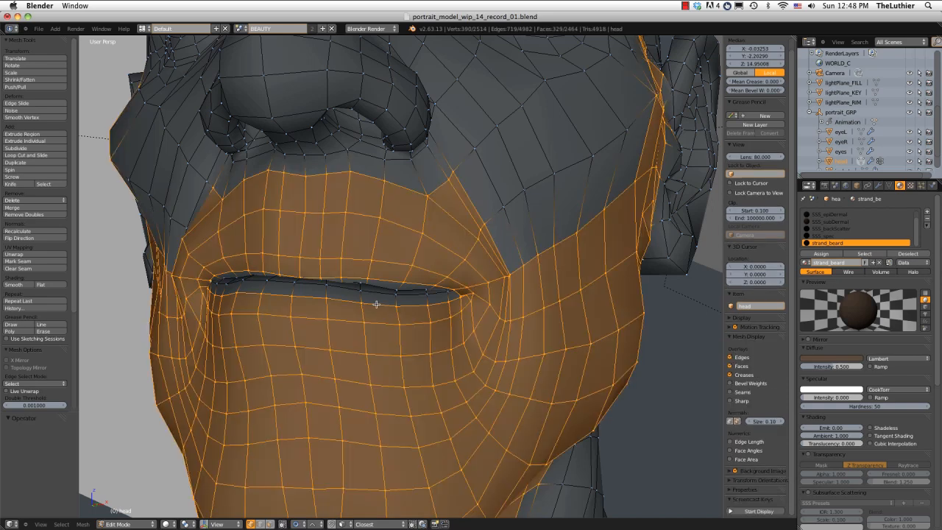
{"action": "right_click", "coordinate": [377, 304], "text": "alt"}
{"action": "left_click", "coordinate": [889, 185]}
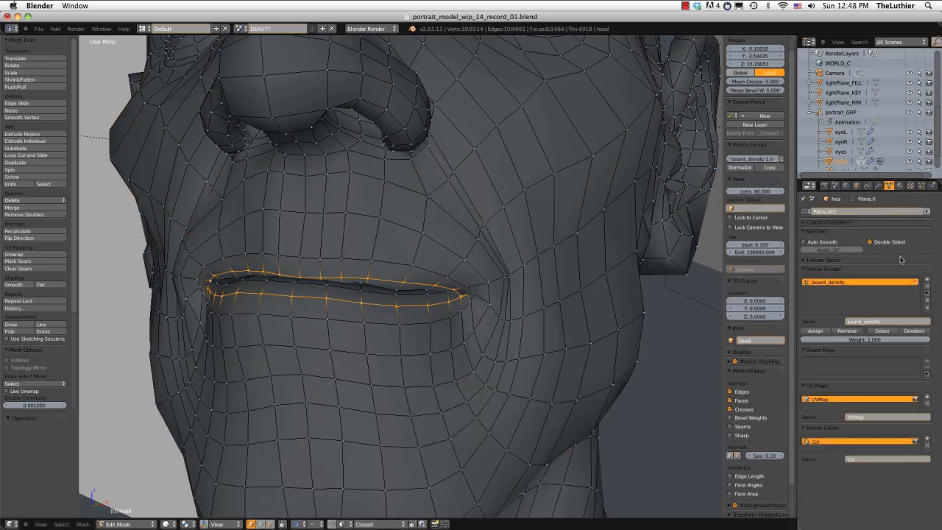
{"action": "left_click", "coordinate": [847, 330]}
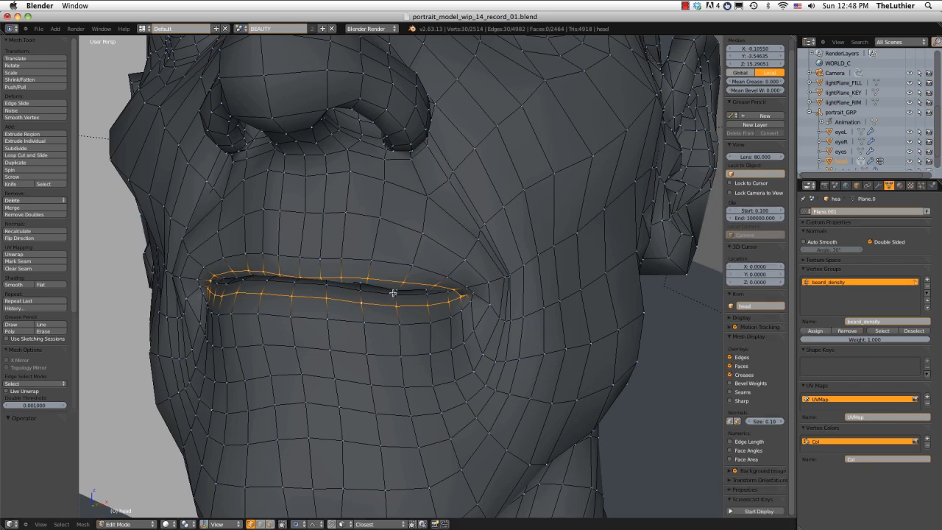
Leave mesh editing and examine the beard strands around the lips and mouth corner up close.
{"action": "key", "text": "Tab"}
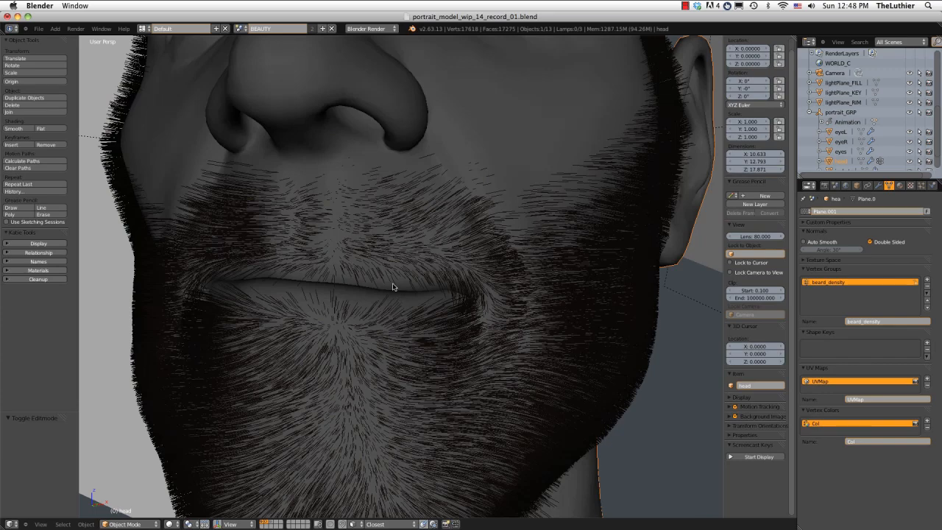
{"action": "middle_click_drag", "start_coordinate": [393, 287], "coordinate": [364, 281]}
{"action": "scroll", "coordinate": [365, 287], "scroll_direction": "up", "scroll_amount": 1}
{"action": "scroll", "coordinate": [365, 288], "scroll_direction": "up", "scroll_amount": 2}
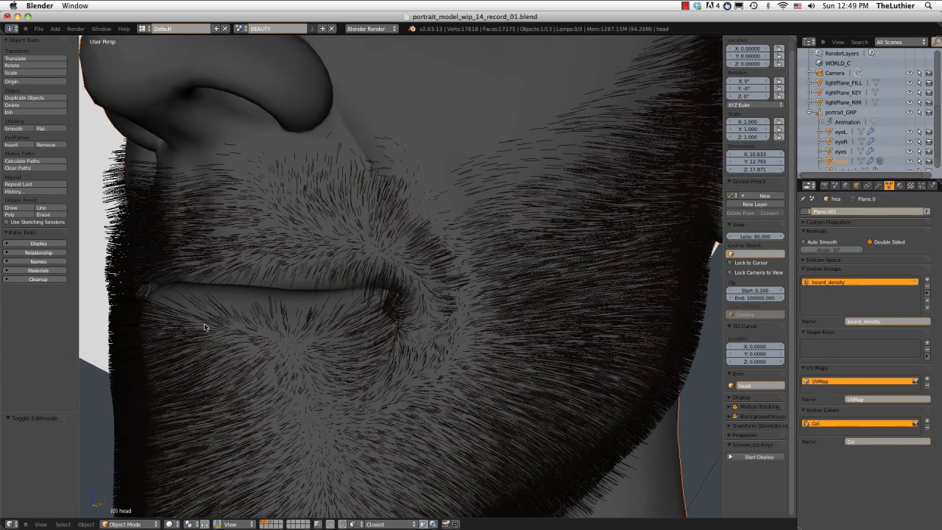
Compare the beard with children set to None against Interpolated children in the particle settings, leaving Interpolated active.
{"action": "scroll", "coordinate": [372, 234], "scroll_direction": "down", "scroll_amount": 4}
{"action": "middle_click_drag", "start_coordinate": [367, 242], "coordinate": [604, 292]}
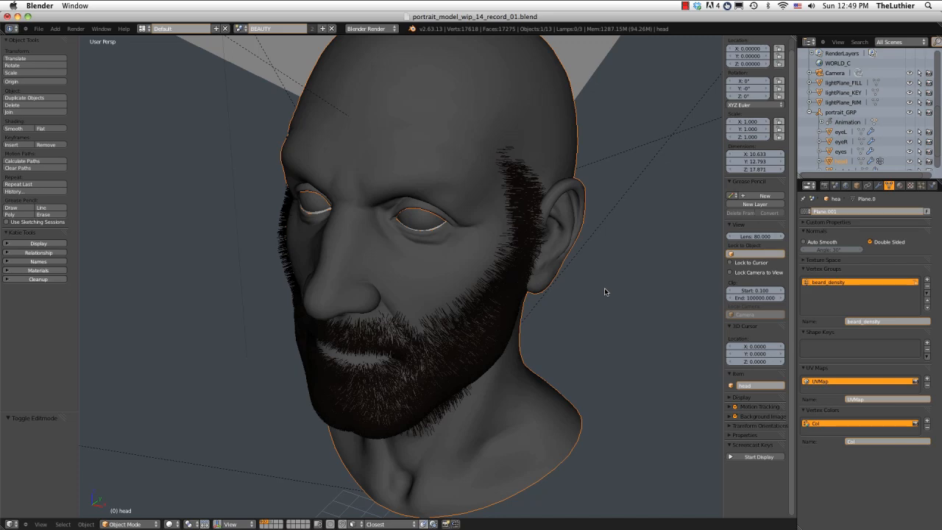
{"action": "middle_click_drag", "start_coordinate": [546, 324], "coordinate": [434, 294]}
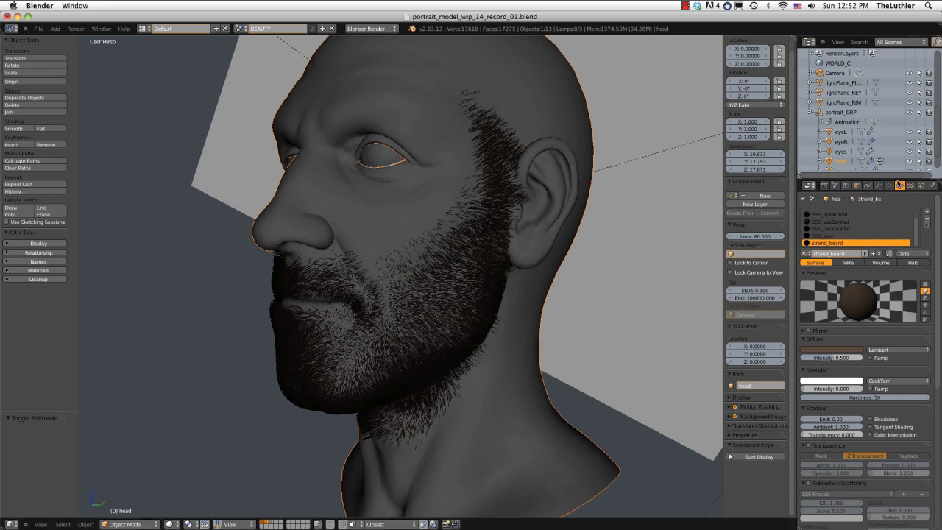
{"action": "left_click", "coordinate": [920, 184]}
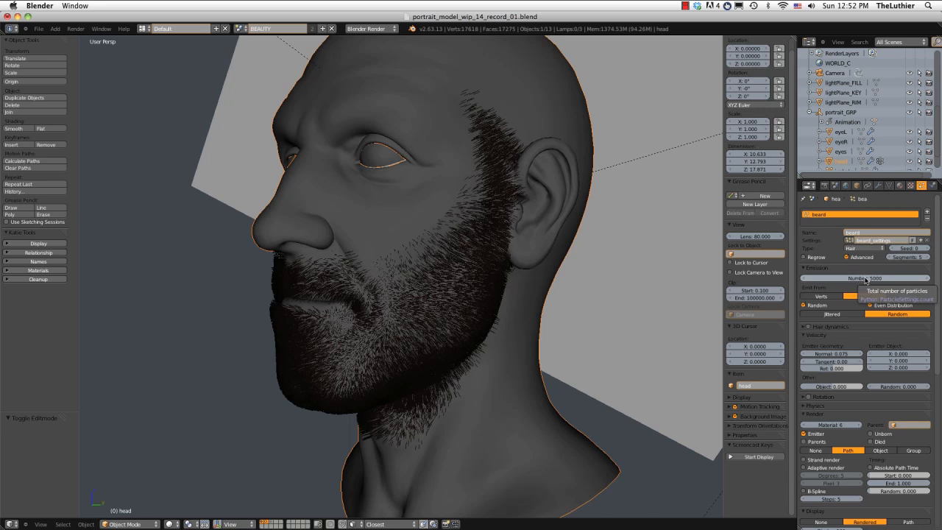
{"action": "scroll", "coordinate": [834, 441], "scroll_direction": "down", "scroll_amount": 6}
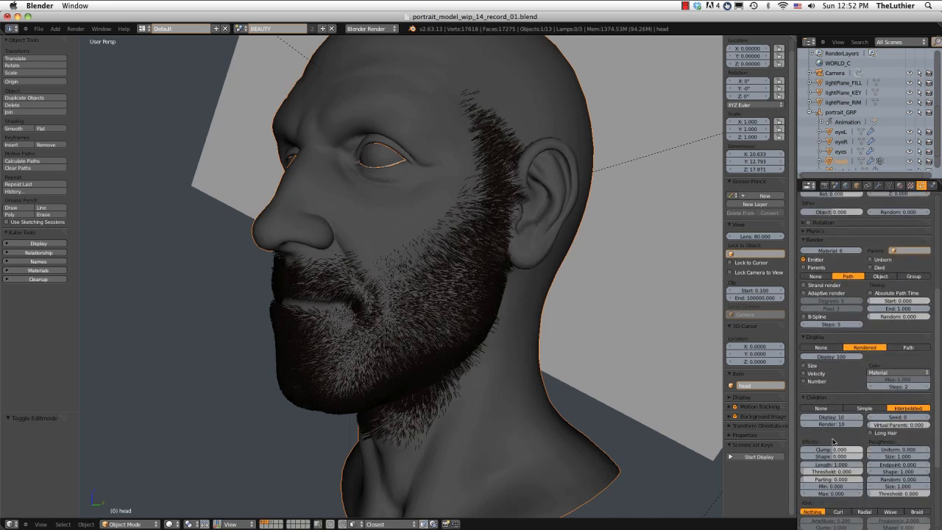
{"action": "left_click", "coordinate": [821, 408]}
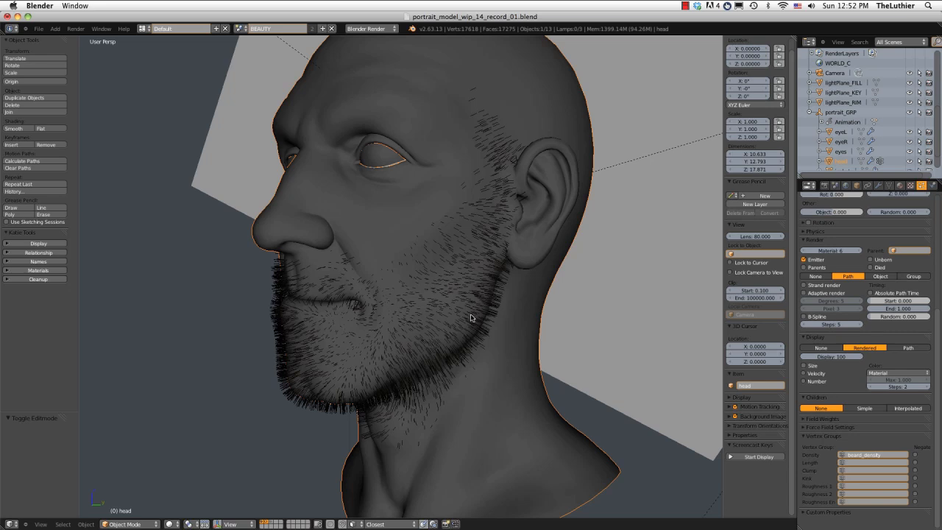
{"action": "left_click", "coordinate": [918, 409]}
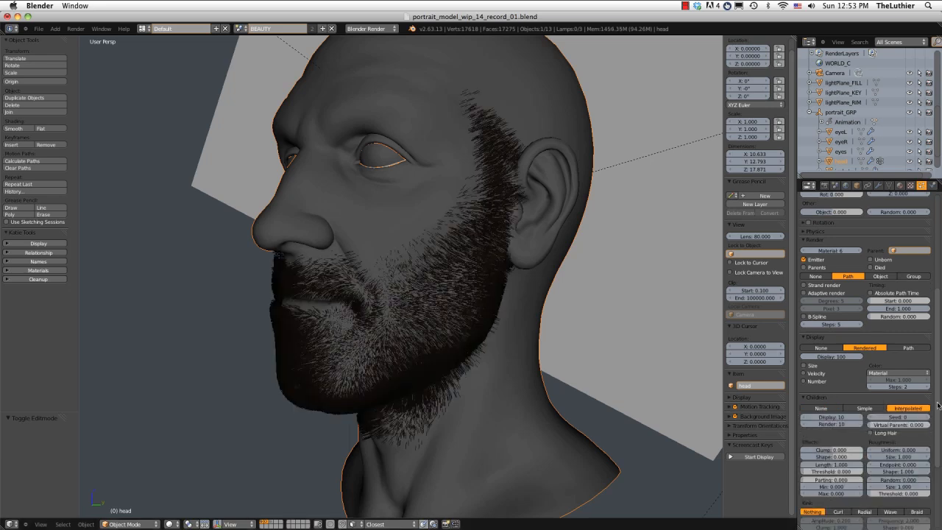
{"action": "scroll", "coordinate": [879, 317], "scroll_direction": "up", "scroll_amount": 6}
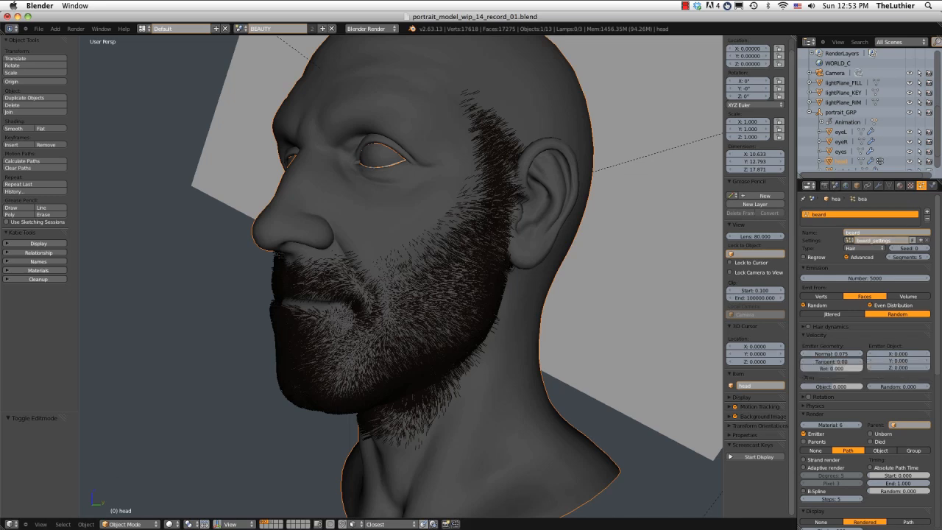
Switch the head to Particle Mode for editing the beard hairs and hide the layer containing the light planes.
{"action": "left_click", "coordinate": [125, 524]}
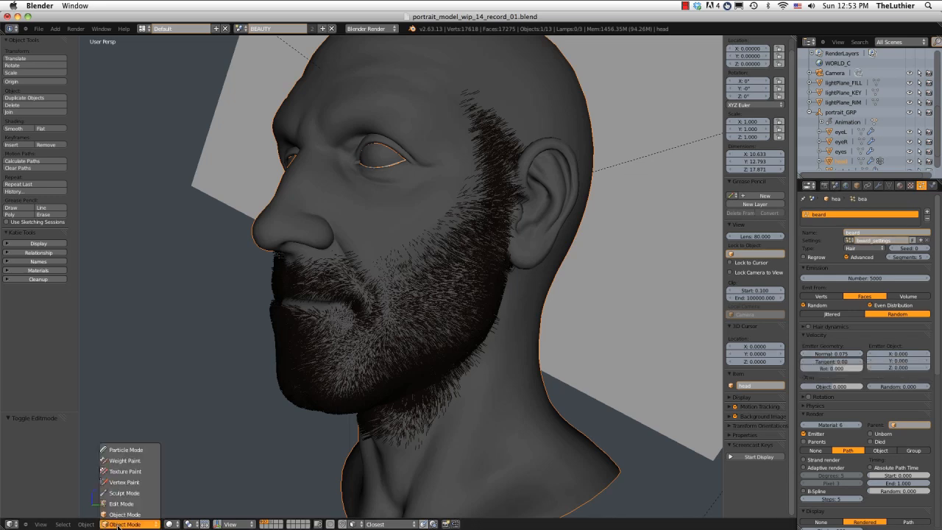
{"action": "left_click", "coordinate": [128, 450]}
{"action": "middle_click_drag", "start_coordinate": [421, 281], "coordinate": [383, 286]}
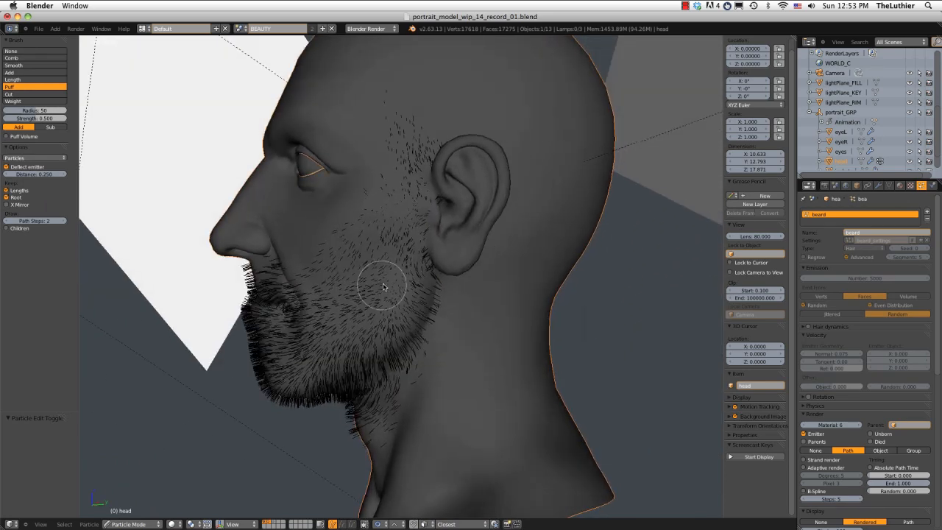
{"action": "left_click", "coordinate": [269, 522]}
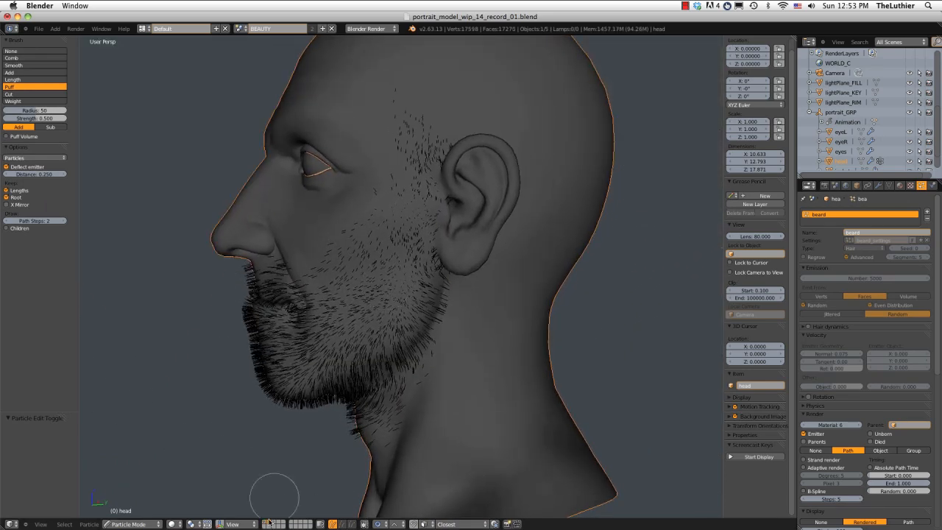
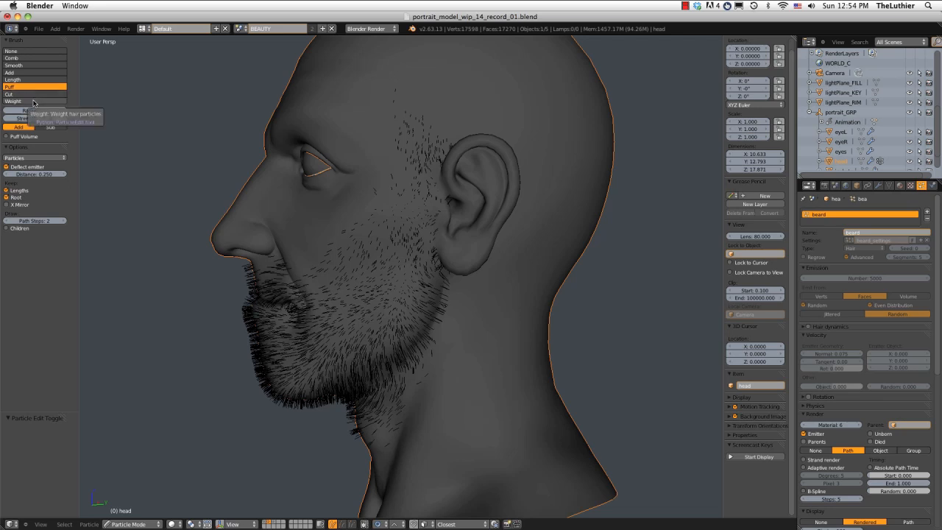
Activate the Comb brush for the beard and turn on the display of child hairs in Particle Mode.
{"action": "left_click", "coordinate": [33, 102]}
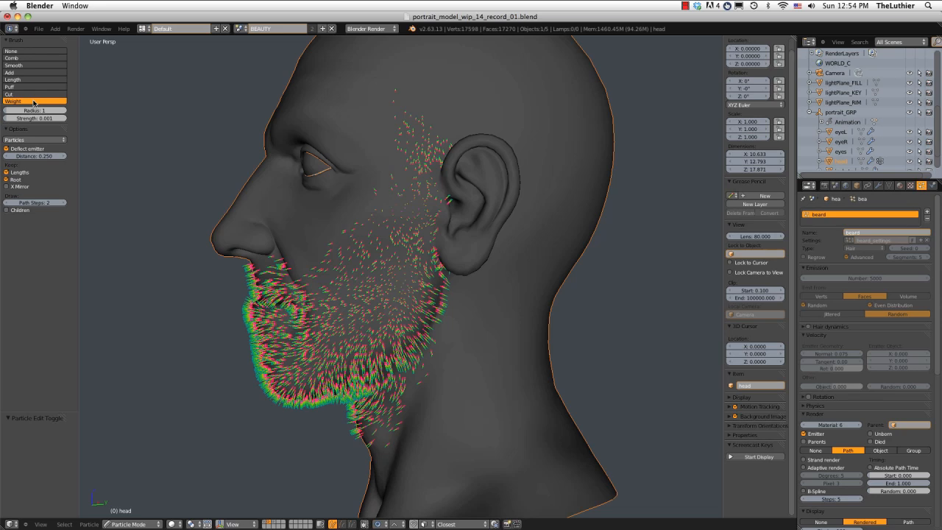
{"action": "left_click", "coordinate": [22, 58]}
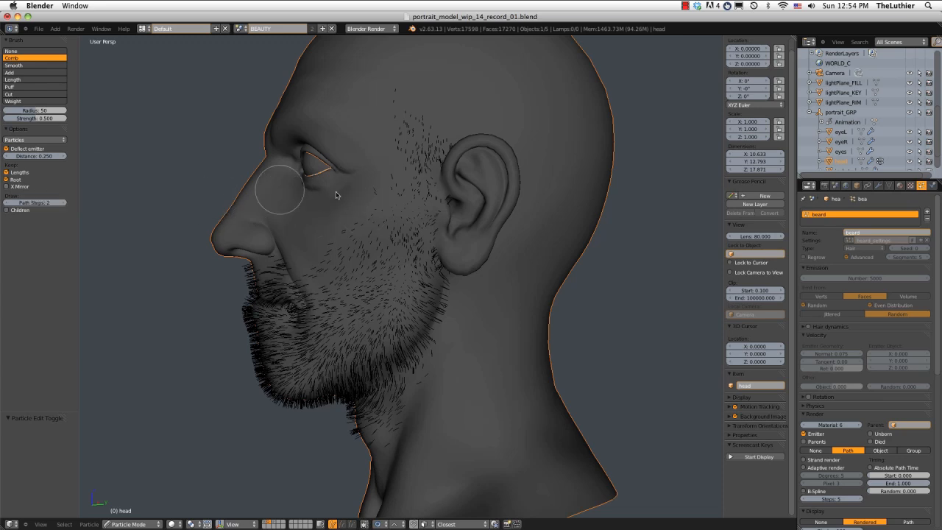
{"action": "left_click", "coordinate": [7, 211]}
{"action": "left_click", "coordinate": [7, 210]}
{"action": "left_click", "coordinate": [7, 210]}
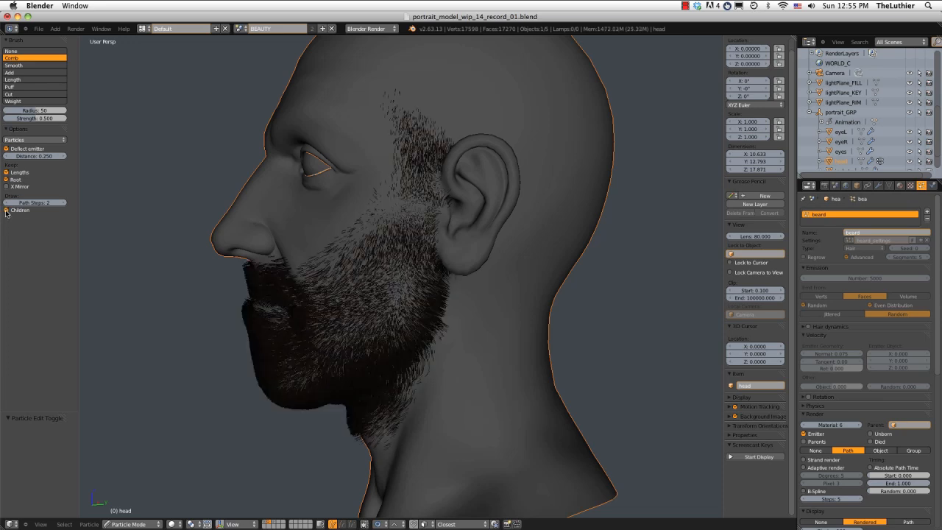
{"action": "left_click", "coordinate": [7, 211]}
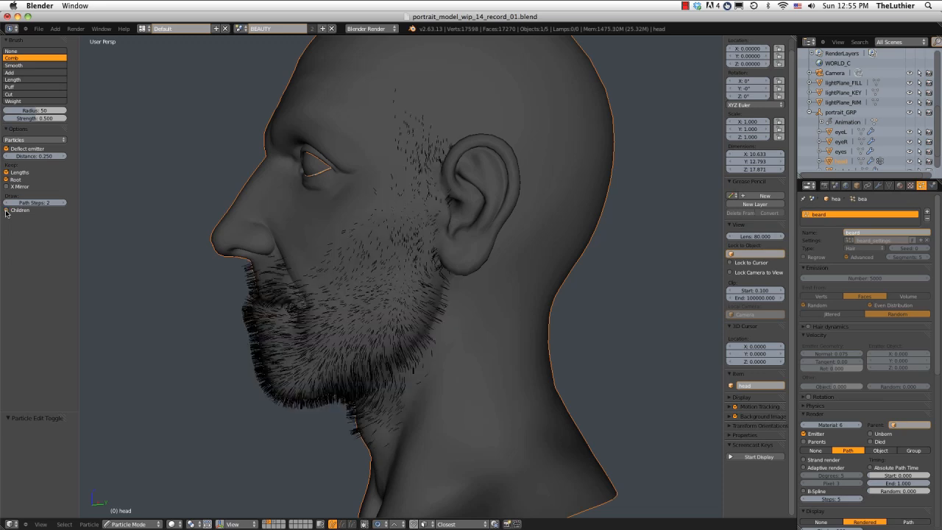
{"action": "left_click", "coordinate": [6, 210]}
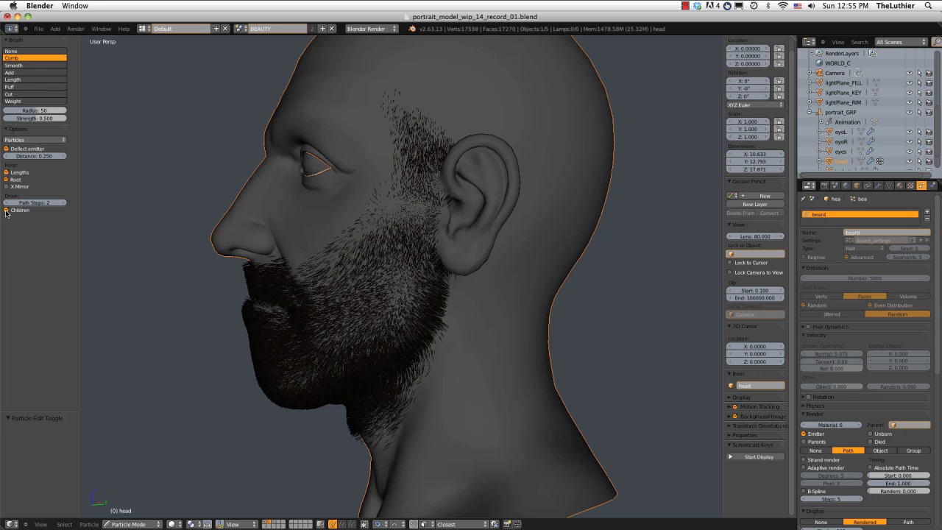
Set the Comb brush radius to 63 and comb the left cheek hairs downward in front of the ear.
{"action": "left_click_drag", "start_coordinate": [404, 204], "coordinate": [397, 207]}
{"action": "middle_click_drag", "start_coordinate": [397, 209], "coordinate": [394, 193]}
{"action": "key", "text": "f"}
{"action": "left_click", "coordinate": [395, 191]}
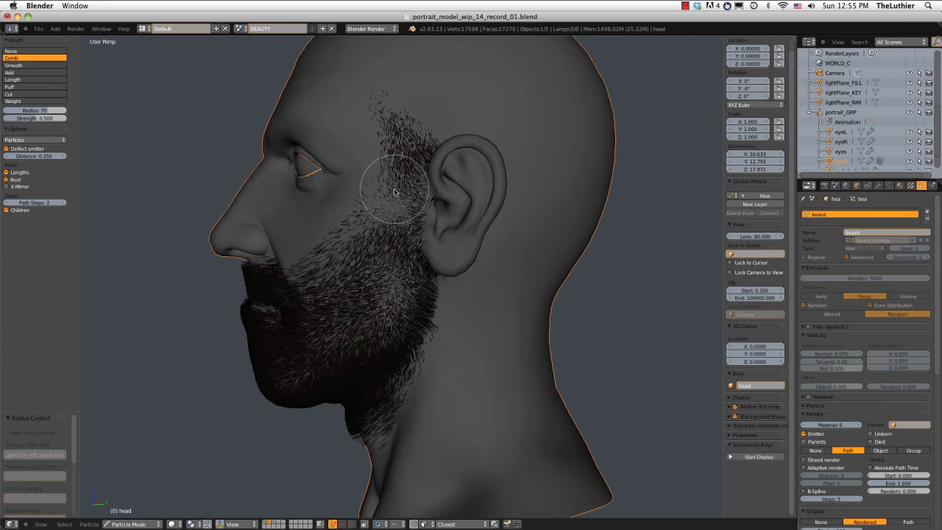
{"action": "key", "text": "f"}
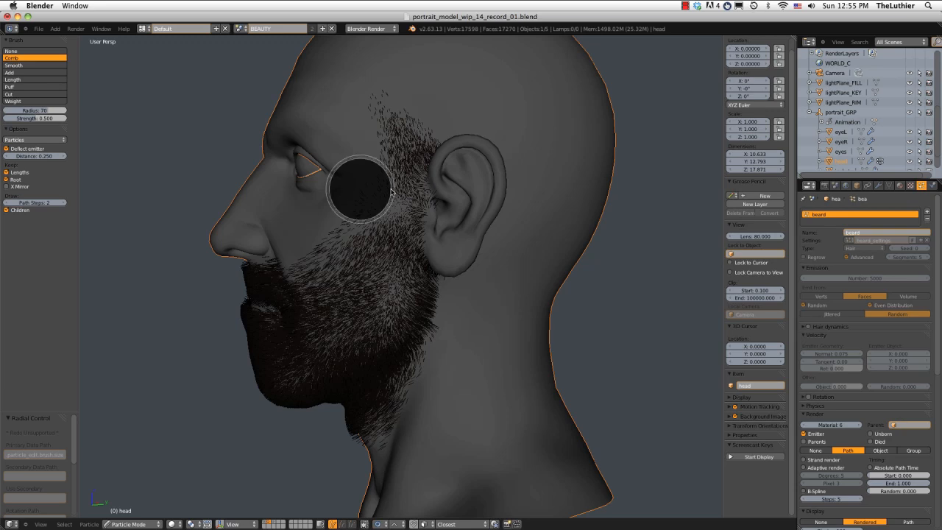
{"action": "left_click", "coordinate": [390, 189]}
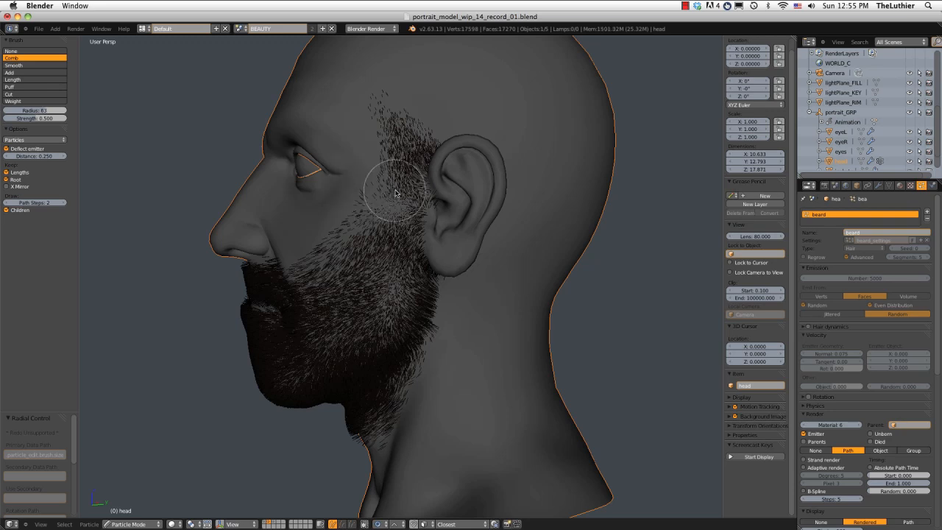
{"action": "left_click_drag", "start_coordinate": [385, 215], "coordinate": [375, 268]}
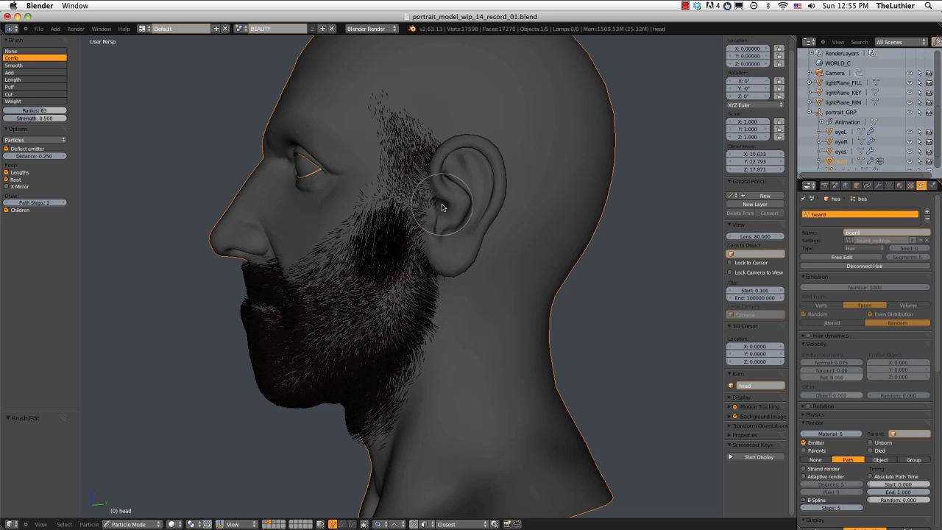
{"action": "mouse_move", "coordinate": [446, 205]}
{"action": "middle_mouse_down"}
{"action": "mouse_move", "coordinate": [516, 204]}
{"action": "mouse_move", "coordinate": [430, 193]}
{"action": "middle_mouse_up"}
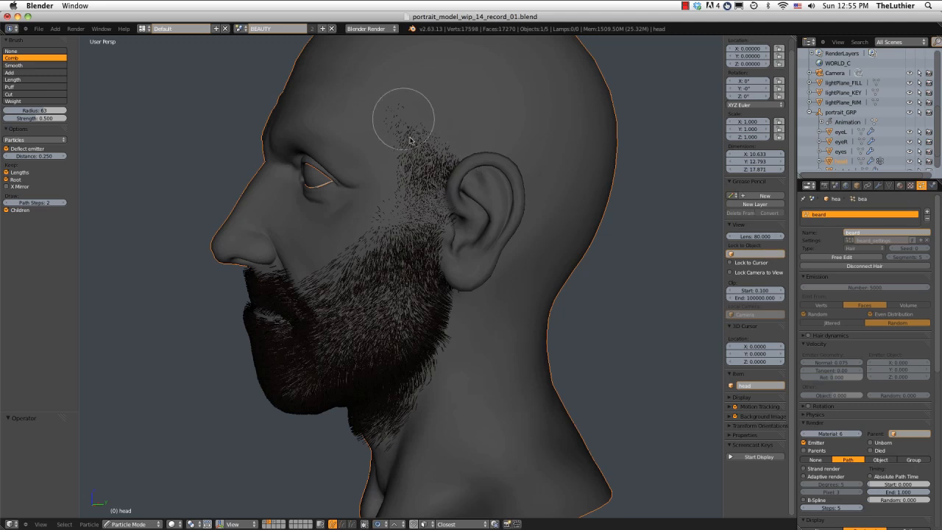
Hide the child hairs and comb the left sideburn and cheek hairs down towards the jaw.
{"action": "mouse_move", "coordinate": [409, 140]}
{"action": "left_mouse_down"}
{"action": "mouse_move", "coordinate": [393, 251]}
{"action": "mouse_move", "coordinate": [364, 261]}
{"action": "mouse_move", "coordinate": [343, 308]}
{"action": "left_mouse_up"}
{"action": "left_click", "coordinate": [16, 210]}
{"action": "left_click_drag", "start_coordinate": [445, 203], "coordinate": [359, 354]}
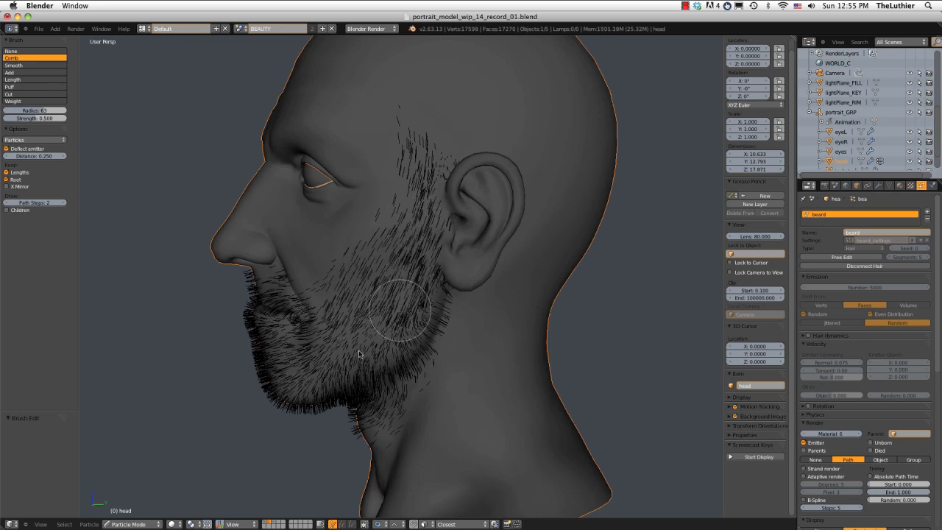
{"action": "mouse_move", "coordinate": [467, 147]}
{"action": "middle_mouse_down"}
{"action": "mouse_move", "coordinate": [479, 110]}
{"action": "mouse_move", "coordinate": [447, 106]}
{"action": "middle_mouse_up"}
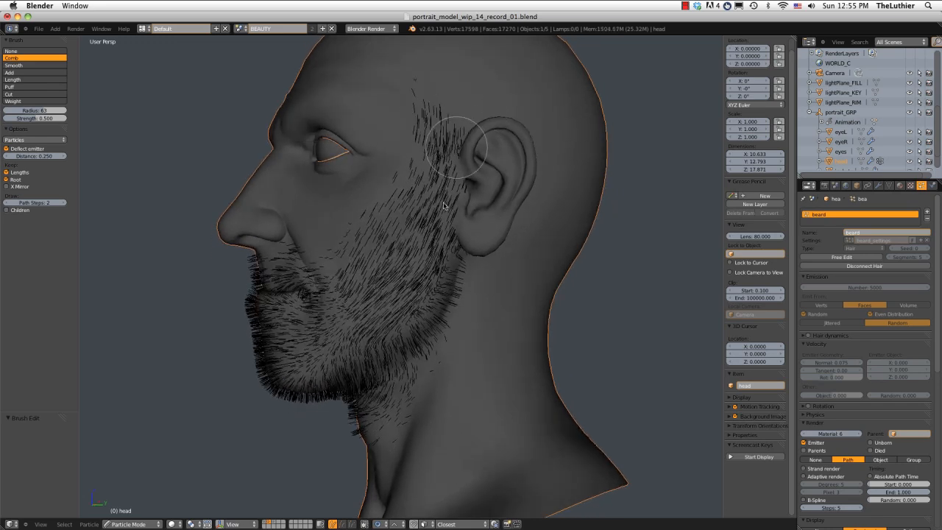
{"action": "left_click_drag", "start_coordinate": [444, 206], "coordinate": [399, 337]}
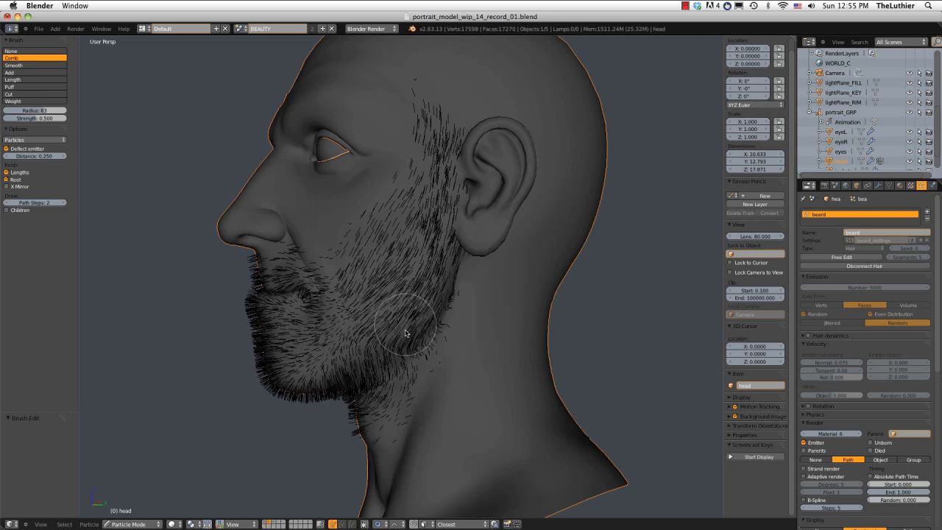
Comb the hairs along the back of the left jaw and across the cheek beside the mouth corner.
{"action": "mouse_move", "coordinate": [431, 336]}
{"action": "middle_mouse_down"}
{"action": "mouse_move", "coordinate": [423, 289]}
{"action": "mouse_move", "coordinate": [441, 271]}
{"action": "middle_mouse_up"}
{"action": "left_click_drag", "start_coordinate": [443, 265], "coordinate": [390, 317]}
{"action": "middle_click_drag", "start_coordinate": [383, 275], "coordinate": [402, 277]}
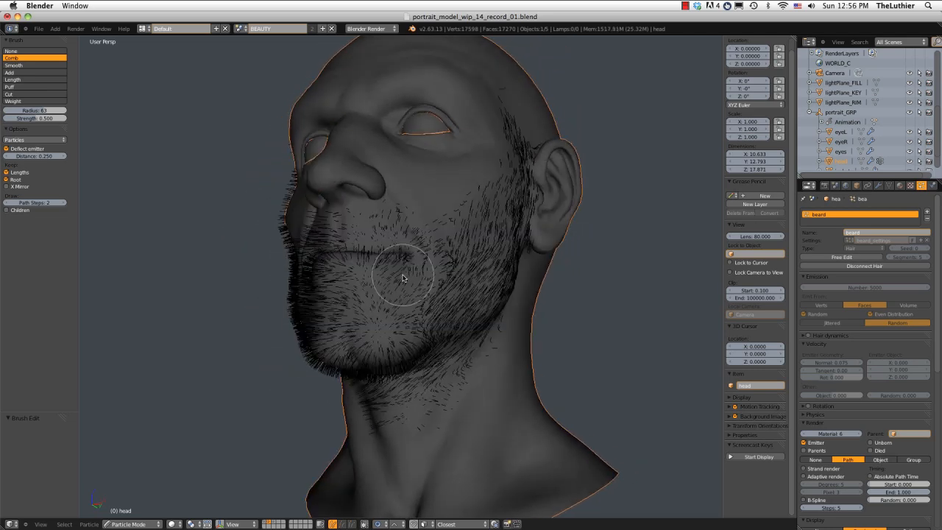
{"action": "left_click_drag", "start_coordinate": [452, 244], "coordinate": [418, 276]}
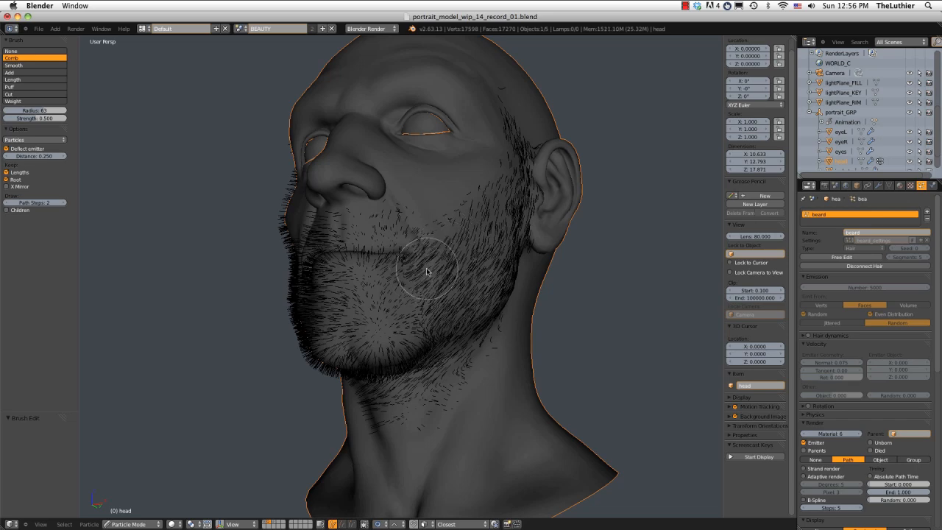
{"action": "middle_click_drag", "start_coordinate": [427, 271], "coordinate": [361, 286]}
{"action": "scroll", "coordinate": [385, 280], "scroll_direction": "up", "scroll_amount": 4}
{"action": "scroll", "coordinate": [361, 246], "scroll_direction": "down", "scroll_amount": 4}
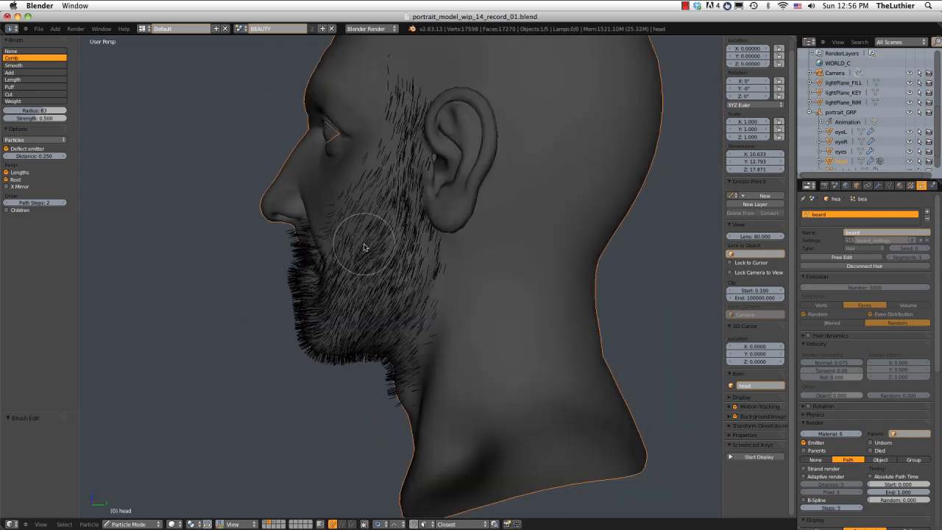
Comb the left lower cheek hairs and the strands along the chin profile and under the jaw.
{"action": "mouse_move", "coordinate": [360, 246]}
{"action": "middle_mouse_down"}
{"action": "mouse_move", "coordinate": [388, 261]}
{"action": "mouse_move", "coordinate": [405, 251]}
{"action": "middle_mouse_up"}
{"action": "mouse_move", "coordinate": [428, 247]}
{"action": "left_mouse_down"}
{"action": "mouse_move", "coordinate": [458, 127]}
{"action": "mouse_move", "coordinate": [427, 261]}
{"action": "mouse_move", "coordinate": [461, 217]}
{"action": "mouse_move", "coordinate": [471, 173]}
{"action": "mouse_move", "coordinate": [414, 275]}
{"action": "left_mouse_up"}
{"action": "mouse_move", "coordinate": [415, 275]}
{"action": "middle_mouse_down"}
{"action": "mouse_move", "coordinate": [587, 287]}
{"action": "mouse_move", "coordinate": [496, 263]}
{"action": "middle_mouse_up"}
{"action": "middle_click_drag", "start_coordinate": [390, 252], "coordinate": [252, 293], "text": "shift"}
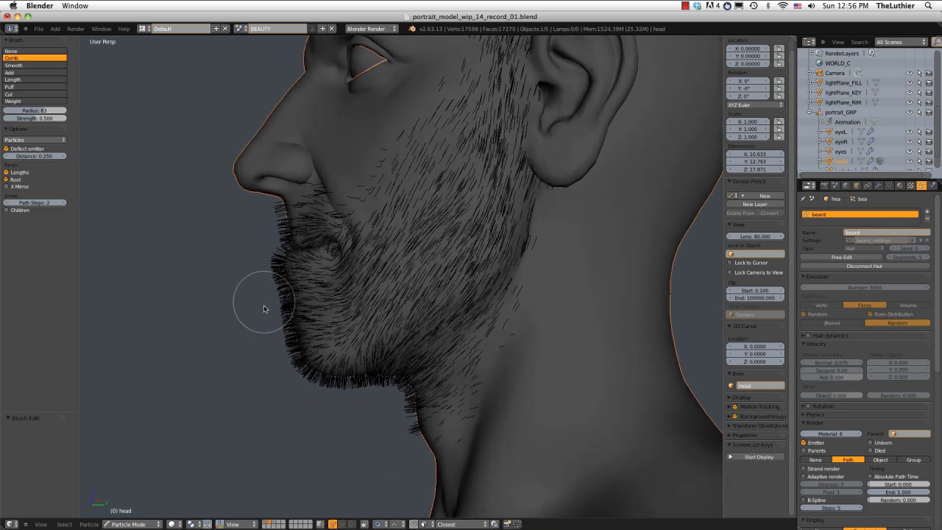
{"action": "left_click_drag", "start_coordinate": [253, 287], "coordinate": [258, 340]}
{"action": "left_click_drag", "start_coordinate": [257, 305], "coordinate": [281, 387]}
{"action": "mouse_move", "coordinate": [280, 388]}
{"action": "middle_mouse_down"}
{"action": "mouse_move", "coordinate": [246, 370]}
{"action": "mouse_move", "coordinate": [231, 374]}
{"action": "mouse_move", "coordinate": [230, 362]}
{"action": "mouse_move", "coordinate": [248, 380]}
{"action": "mouse_move", "coordinate": [241, 389]}
{"action": "middle_mouse_up"}
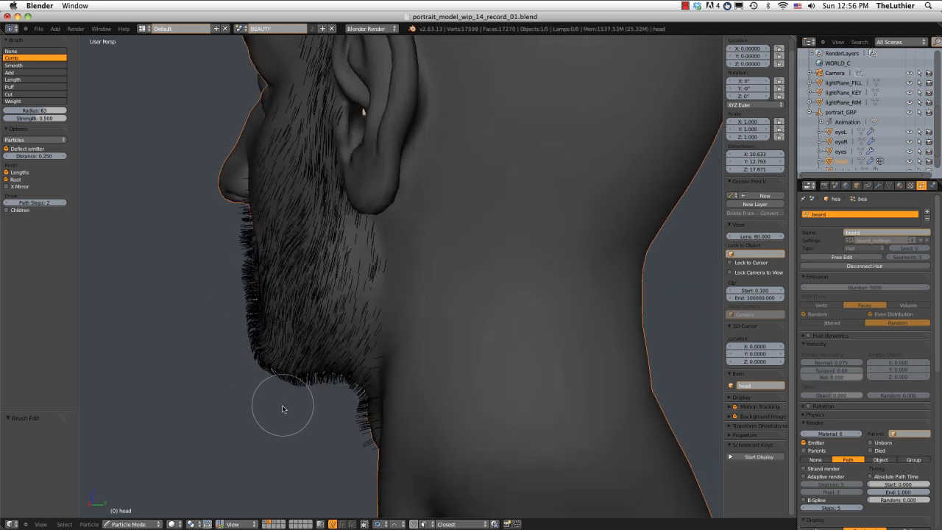
{"action": "mouse_move", "coordinate": [310, 409]}
{"action": "middle_mouse_down"}
{"action": "mouse_move", "coordinate": [280, 382]}
{"action": "mouse_move", "coordinate": [332, 377]}
{"action": "mouse_move", "coordinate": [445, 337]}
{"action": "mouse_move", "coordinate": [420, 361]}
{"action": "mouse_move", "coordinate": [327, 344]}
{"action": "mouse_move", "coordinate": [432, 357]}
{"action": "middle_mouse_up"}
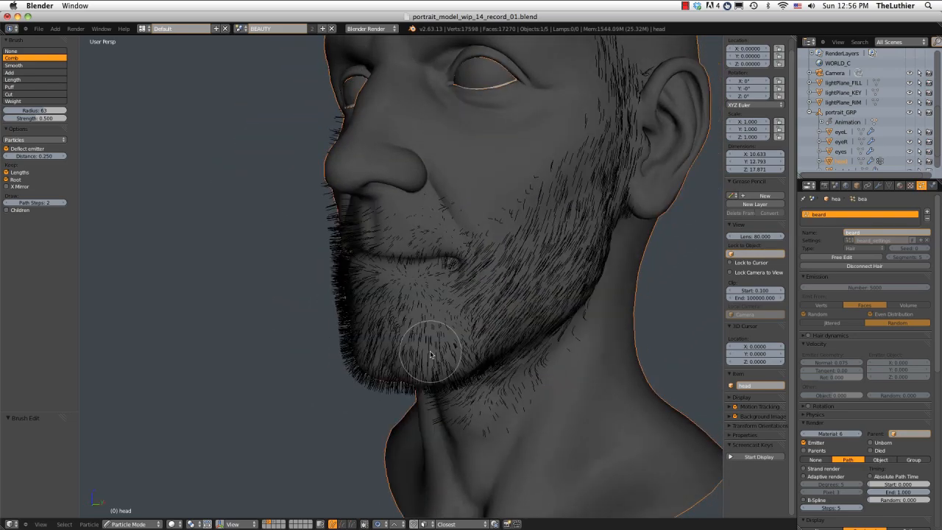
Reduce the Comb brush radius to 59 and comb the hairs below the left mouth corner down the chin.
{"action": "key", "text": "f"}
{"action": "left_click", "coordinate": [445, 305]}
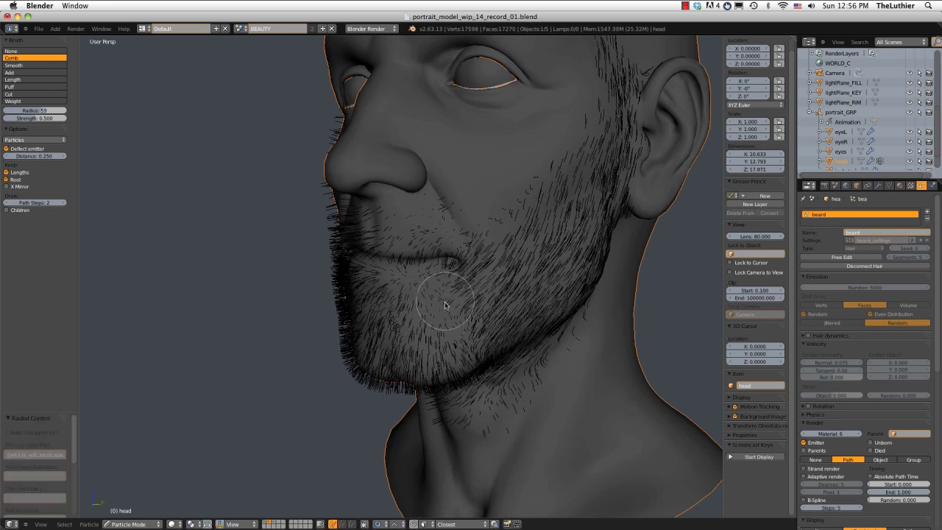
{"action": "left_click_drag", "start_coordinate": [446, 309], "coordinate": [454, 324]}
{"action": "mouse_move", "coordinate": [473, 296]}
{"action": "middle_mouse_down"}
{"action": "mouse_move", "coordinate": [432, 341]}
{"action": "mouse_move", "coordinate": [382, 290]}
{"action": "mouse_move", "coordinate": [343, 267]}
{"action": "mouse_move", "coordinate": [395, 285]}
{"action": "mouse_move", "coordinate": [383, 280]}
{"action": "middle_mouse_up"}
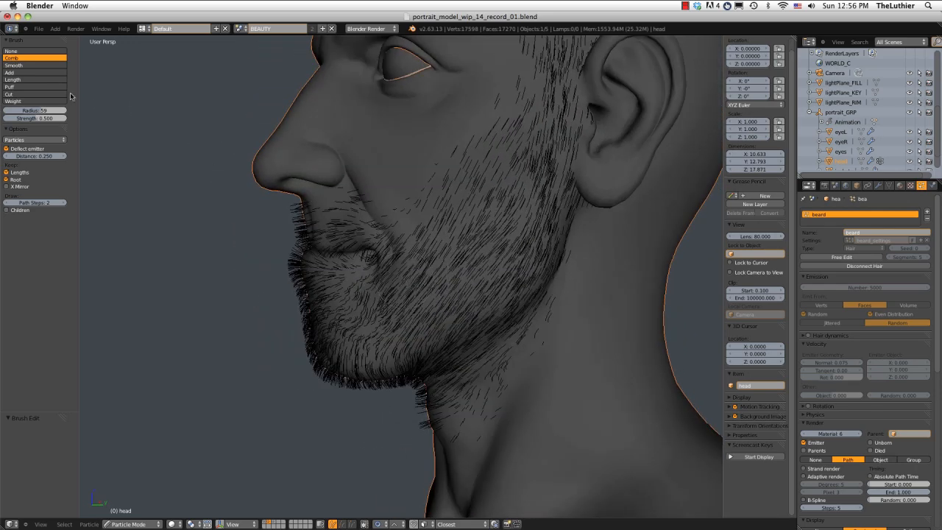
Smooth the hair directions on the chin and around the left mouth corner with the Smooth brush.
{"action": "left_click", "coordinate": [49, 66]}
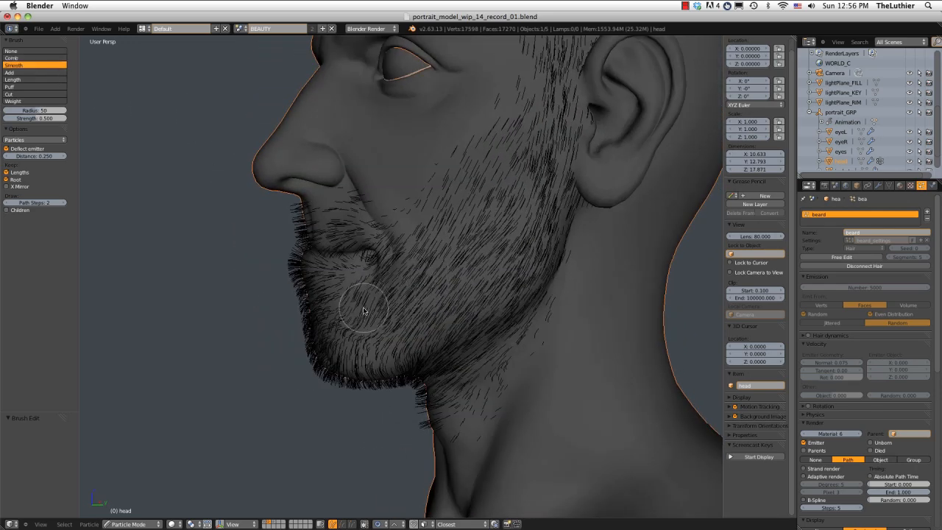
{"action": "middle_click_drag", "start_coordinate": [379, 318], "coordinate": [410, 328]}
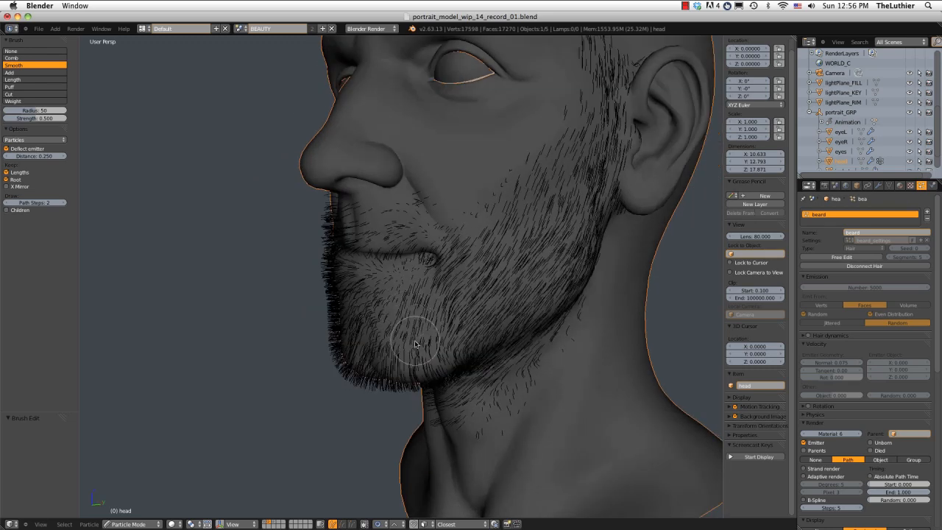
{"action": "mouse_move", "coordinate": [435, 297]}
{"action": "middle_mouse_down"}
{"action": "mouse_move", "coordinate": [368, 273]}
{"action": "mouse_move", "coordinate": [331, 280]}
{"action": "mouse_move", "coordinate": [448, 292]}
{"action": "mouse_move", "coordinate": [435, 281]}
{"action": "mouse_move", "coordinate": [459, 252]}
{"action": "mouse_move", "coordinate": [520, 259]}
{"action": "mouse_move", "coordinate": [438, 239]}
{"action": "mouse_move", "coordinate": [413, 252]}
{"action": "middle_mouse_up"}
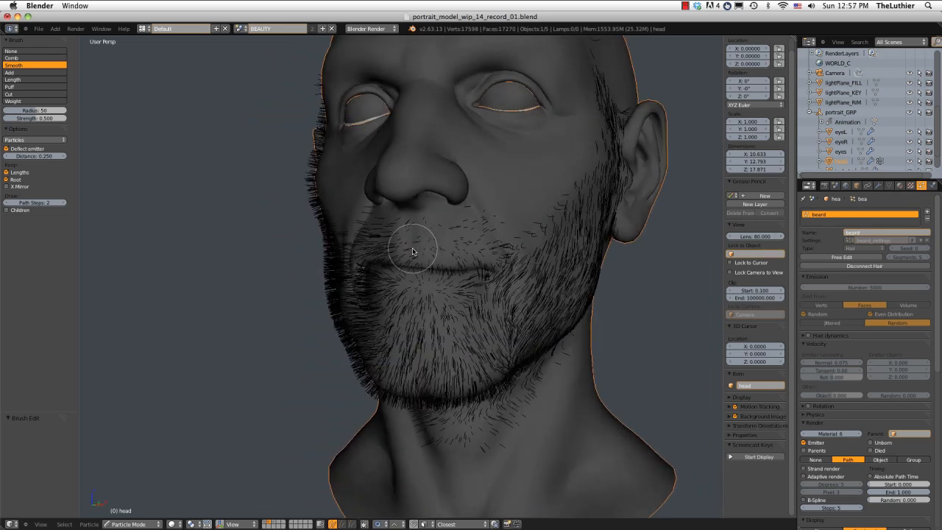
Return to the Comb brush and comb the moustache hairs downward from under the nose on the left side.
{"action": "left_click", "coordinate": [24, 58]}
{"action": "mouse_move", "coordinate": [487, 229]}
{"action": "middle_mouse_down"}
{"action": "mouse_move", "coordinate": [336, 269]}
{"action": "mouse_move", "coordinate": [316, 261]}
{"action": "middle_mouse_up"}
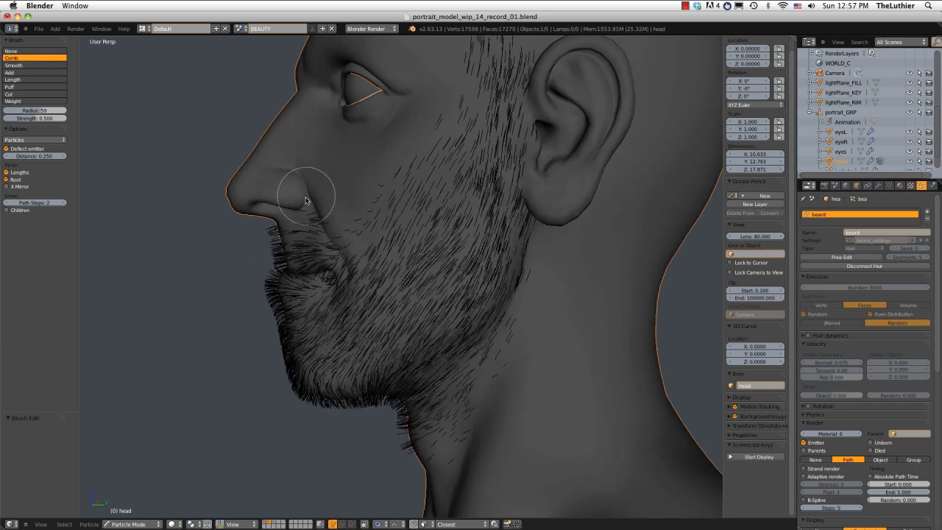
{"action": "middle_click_drag", "start_coordinate": [306, 200], "coordinate": [292, 195]}
{"action": "middle_click_drag", "start_coordinate": [328, 248], "coordinate": [311, 211]}
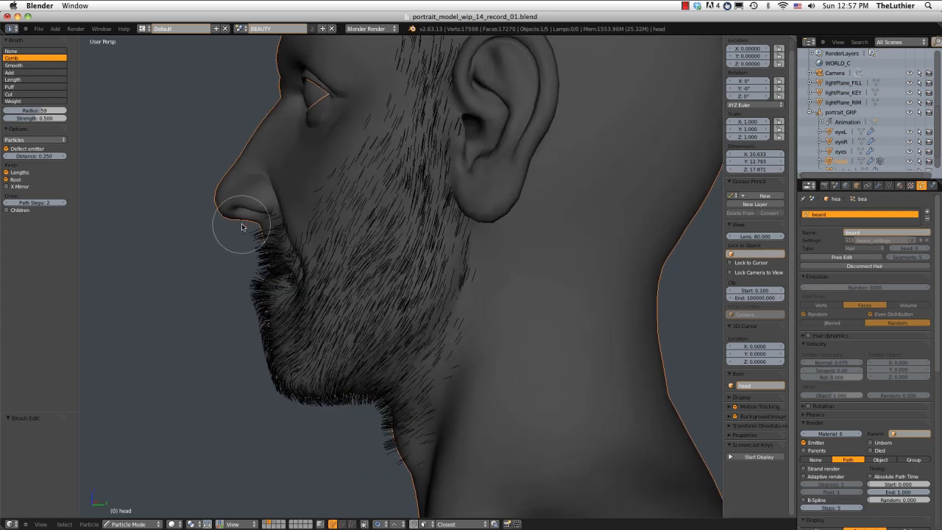
Comb the right sideburn, cheek and jaw hairs downward to the chin, undoing the last stroke under the jaw.
{"action": "mouse_move", "coordinate": [231, 237]}
{"action": "middle_mouse_down"}
{"action": "mouse_move", "coordinate": [241, 219]}
{"action": "mouse_move", "coordinate": [227, 242]}
{"action": "mouse_move", "coordinate": [308, 196]}
{"action": "mouse_move", "coordinate": [400, 184]}
{"action": "mouse_move", "coordinate": [390, 220]}
{"action": "middle_mouse_up"}
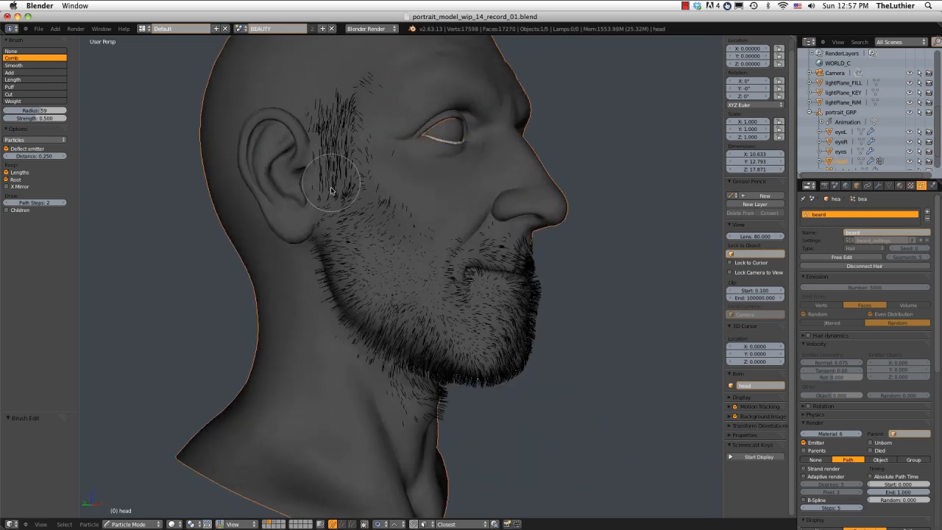
{"action": "mouse_move", "coordinate": [366, 313]}
{"action": "middle_mouse_down"}
{"action": "mouse_move", "coordinate": [320, 269]}
{"action": "mouse_move", "coordinate": [378, 261]}
{"action": "middle_mouse_up"}
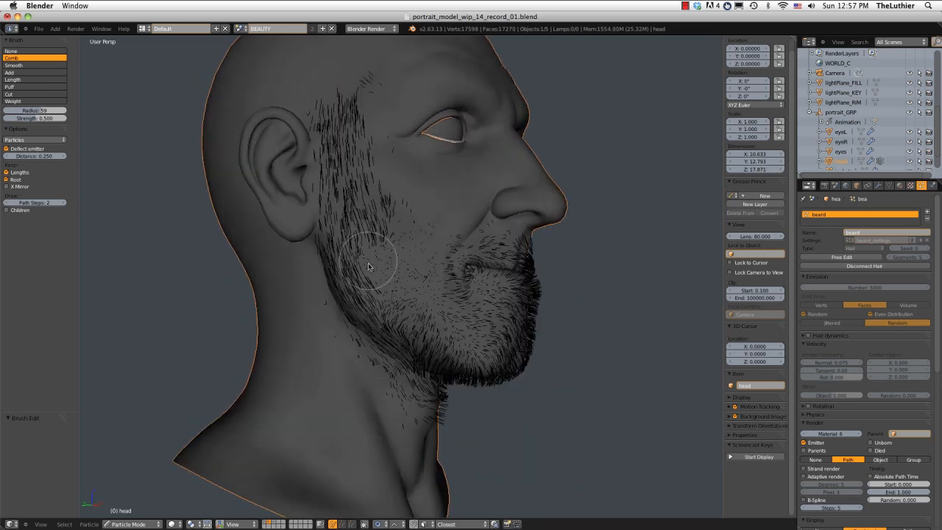
{"action": "mouse_move", "coordinate": [442, 296]}
{"action": "middle_mouse_down"}
{"action": "mouse_move", "coordinate": [441, 335]}
{"action": "mouse_move", "coordinate": [420, 352]}
{"action": "mouse_move", "coordinate": [501, 373]}
{"action": "middle_mouse_up"}
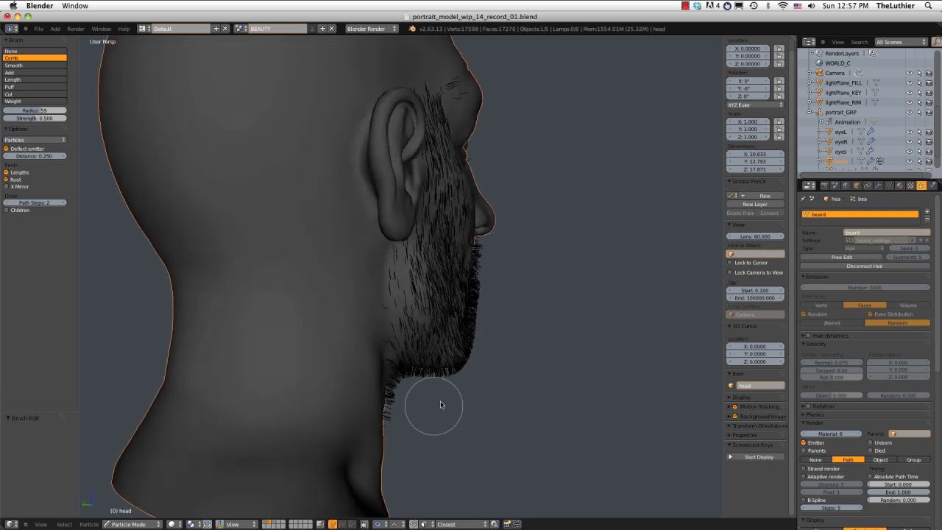
{"action": "middle_click_drag", "start_coordinate": [434, 405], "coordinate": [481, 376]}
{"action": "left_click_drag", "start_coordinate": [481, 377], "coordinate": [410, 401]}
{"action": "key", "text": "ctrl+z"}
Comb the hairs under the chin and along the front of the chin and lips from the left profile.
{"action": "mouse_move", "coordinate": [410, 402]}
{"action": "middle_mouse_down"}
{"action": "mouse_move", "coordinate": [437, 398]}
{"action": "mouse_move", "coordinate": [383, 336]}
{"action": "mouse_move", "coordinate": [346, 336]}
{"action": "middle_mouse_up"}
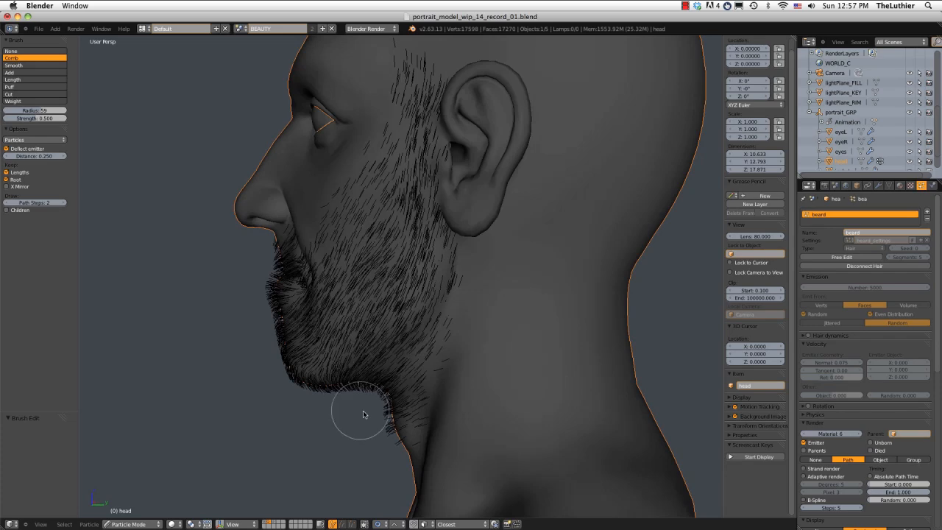
{"action": "middle_click_drag", "start_coordinate": [375, 458], "coordinate": [301, 275]}
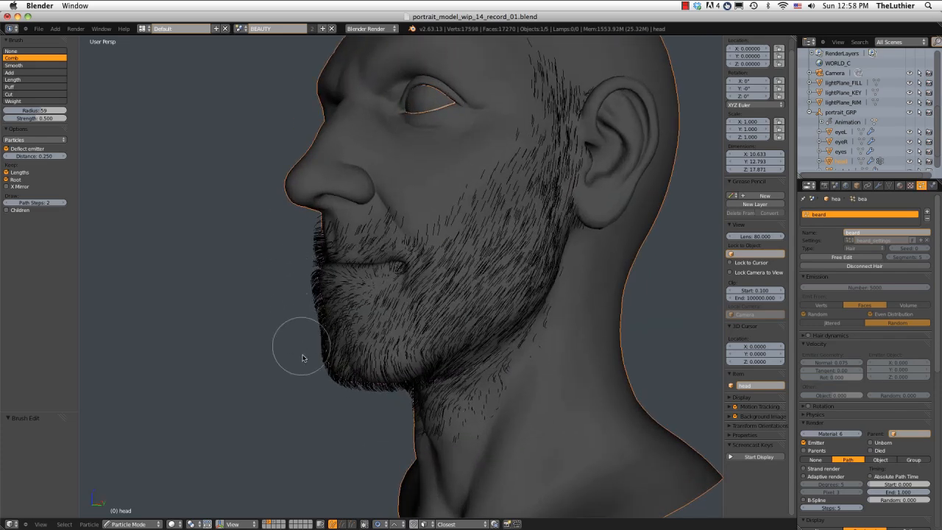
{"action": "middle_click_drag", "start_coordinate": [301, 353], "coordinate": [461, 298]}
Smooth the hair directions on the right lower cheek and chin with the Smooth brush.
{"action": "left_click", "coordinate": [35, 66]}
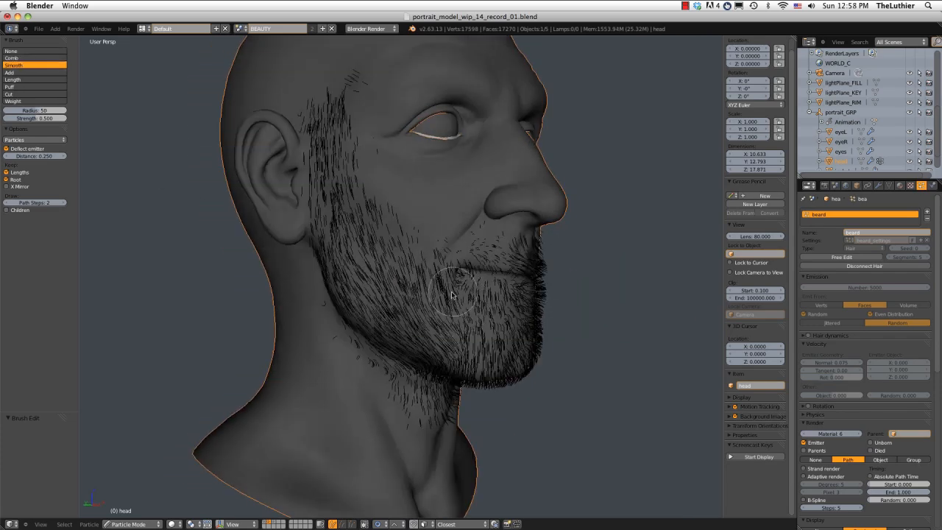
{"action": "left_click_drag", "start_coordinate": [451, 293], "coordinate": [469, 353]}
{"action": "middle_click_drag", "start_coordinate": [470, 353], "coordinate": [430, 345]}
{"action": "scroll", "coordinate": [431, 344], "scroll_direction": "down", "scroll_amount": 1}
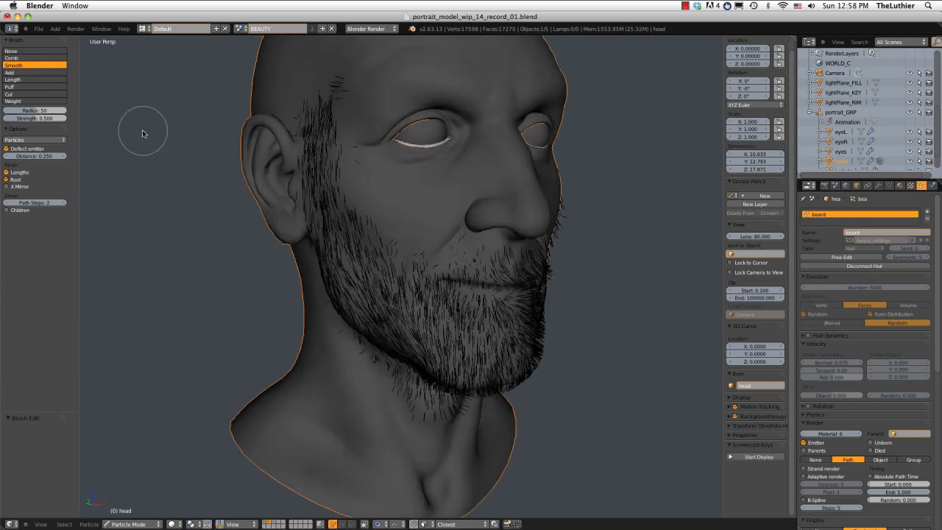
Switch back to the Comb brush and comb the right moustache and the hairs along the mouth and chin profile.
{"action": "left_click", "coordinate": [22, 58]}
{"action": "scroll", "coordinate": [537, 183], "scroll_direction": "up", "scroll_amount": 2}
{"action": "mouse_move", "coordinate": [441, 213]}
{"action": "middle_mouse_down"}
{"action": "mouse_move", "coordinate": [536, 183]}
{"action": "mouse_move", "coordinate": [531, 247]}
{"action": "middle_mouse_up"}
{"action": "mouse_move", "coordinate": [436, 198]}
{"action": "middle_mouse_down"}
{"action": "mouse_move", "coordinate": [449, 183]}
{"action": "mouse_move", "coordinate": [530, 179]}
{"action": "mouse_move", "coordinate": [527, 197]}
{"action": "mouse_move", "coordinate": [580, 198]}
{"action": "mouse_move", "coordinate": [581, 187]}
{"action": "mouse_move", "coordinate": [567, 201]}
{"action": "mouse_move", "coordinate": [503, 188]}
{"action": "mouse_move", "coordinate": [578, 197]}
{"action": "middle_mouse_up"}
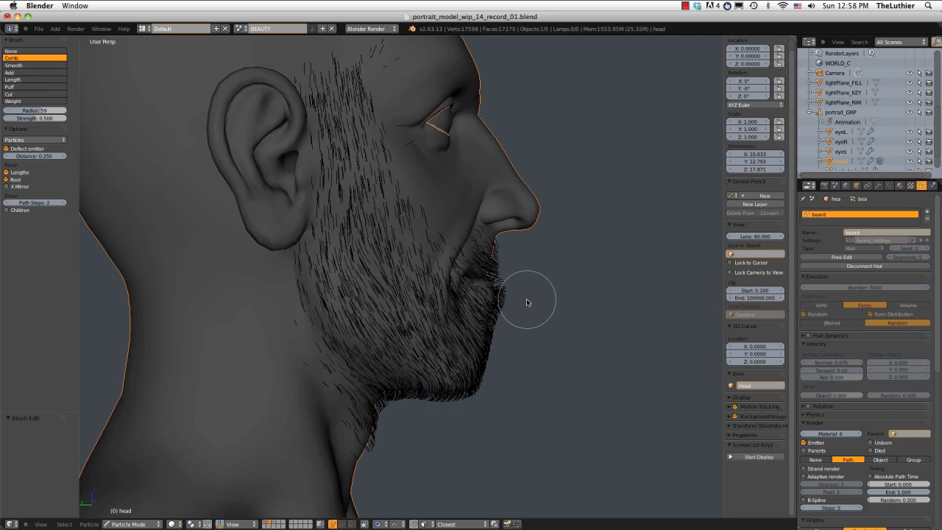
{"action": "mouse_move", "coordinate": [526, 302]}
{"action": "middle_mouse_down"}
{"action": "mouse_move", "coordinate": [438, 231]}
{"action": "mouse_move", "coordinate": [368, 257]}
{"action": "mouse_move", "coordinate": [504, 248]}
{"action": "mouse_move", "coordinate": [430, 225]}
{"action": "mouse_move", "coordinate": [434, 248]}
{"action": "mouse_move", "coordinate": [382, 186]}
{"action": "mouse_move", "coordinate": [382, 195]}
{"action": "mouse_move", "coordinate": [547, 269]}
{"action": "mouse_move", "coordinate": [574, 267]}
{"action": "mouse_move", "coordinate": [498, 248]}
{"action": "mouse_move", "coordinate": [400, 256]}
{"action": "middle_mouse_up"}
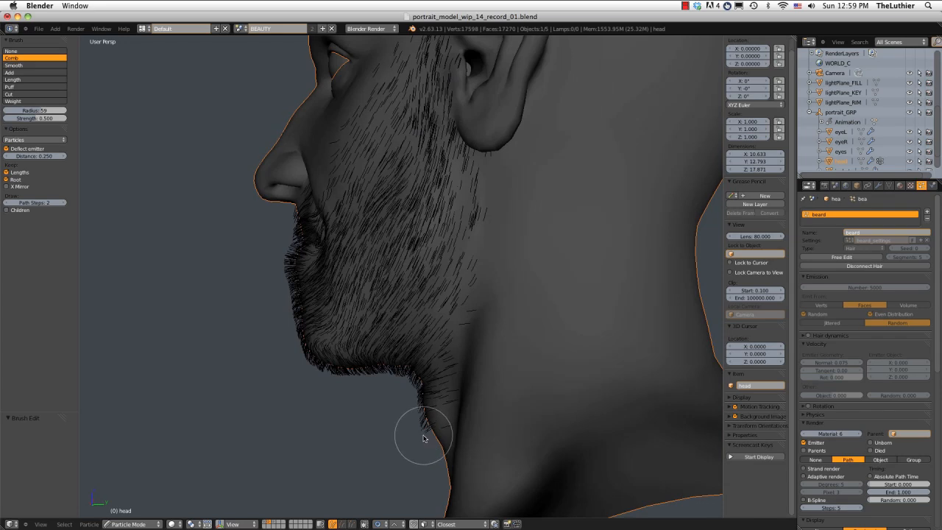
Turn on the display of child hairs and inspect the beard's neckline from both sides of the head.
{"action": "left_click", "coordinate": [6, 210]}
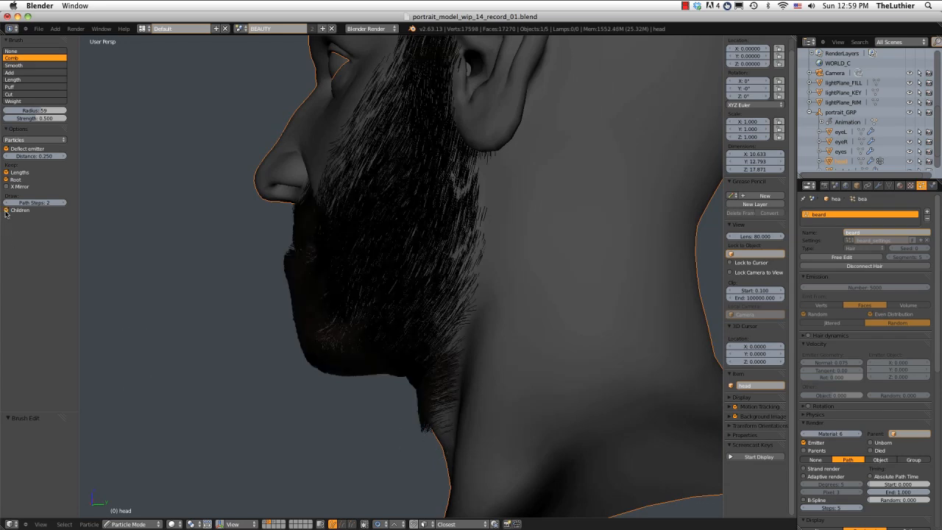
{"action": "mouse_move", "coordinate": [455, 382]}
{"action": "middle_mouse_down"}
{"action": "mouse_move", "coordinate": [459, 398]}
{"action": "mouse_move", "coordinate": [449, 393]}
{"action": "middle_mouse_up"}
{"action": "middle_click_drag", "start_coordinate": [419, 448], "coordinate": [576, 438]}
{"action": "middle_click_drag", "start_coordinate": [473, 393], "coordinate": [495, 384]}
Switch the head to Weight Paint mode and blur the beard weights on the neck with the Blur brush at radius 85.
{"action": "key", "text": "Tab"}
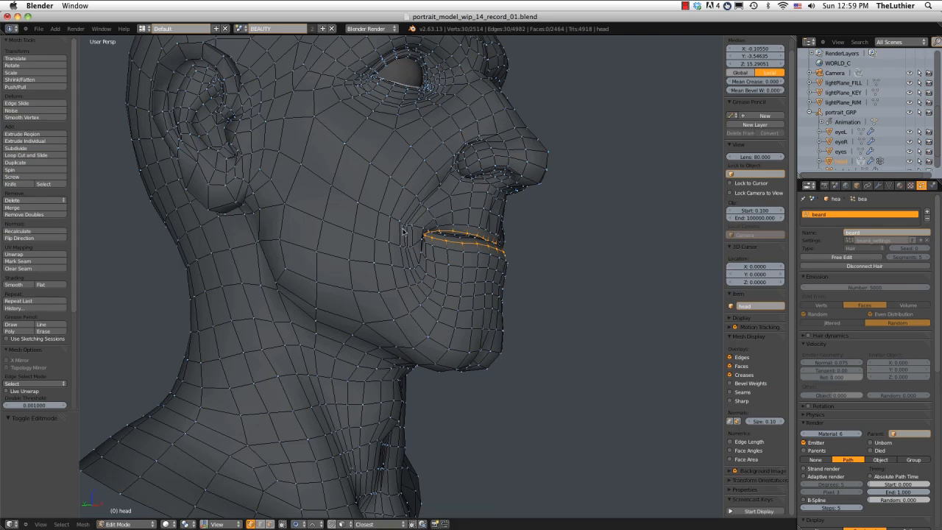
{"action": "key", "text": "Tab"}
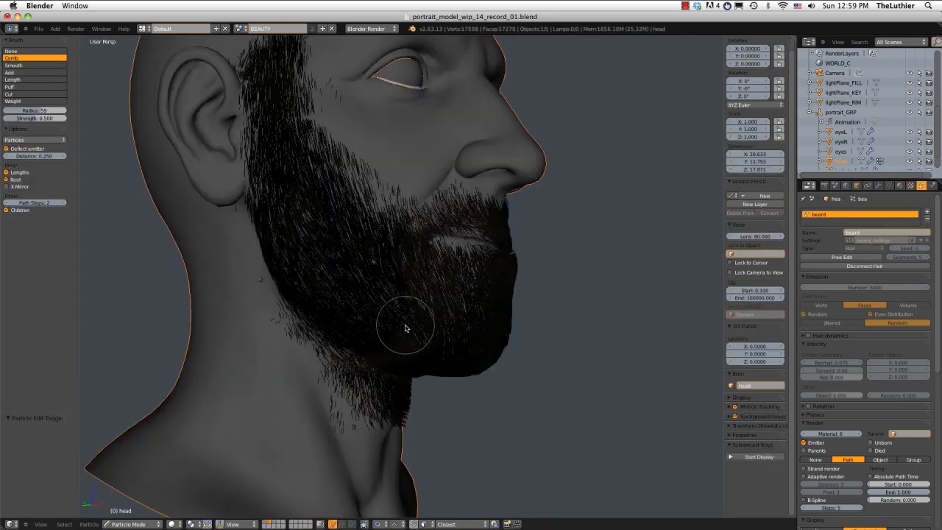
{"action": "key", "text": "ctrl+Tab"}
{"action": "mouse_move", "coordinate": [441, 290]}
{"action": "middle_mouse_down"}
{"action": "mouse_move", "coordinate": [391, 292]}
{"action": "mouse_move", "coordinate": [408, 292]}
{"action": "mouse_move", "coordinate": [406, 269]}
{"action": "mouse_move", "coordinate": [363, 263]}
{"action": "mouse_move", "coordinate": [344, 275]}
{"action": "mouse_move", "coordinate": [372, 269]}
{"action": "middle_mouse_up"}
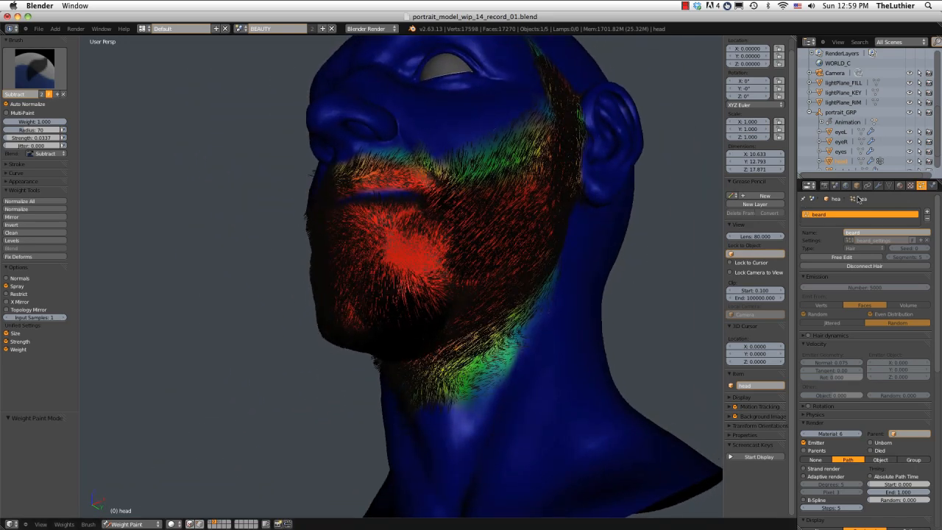
{"action": "left_click", "coordinate": [26, 74]}
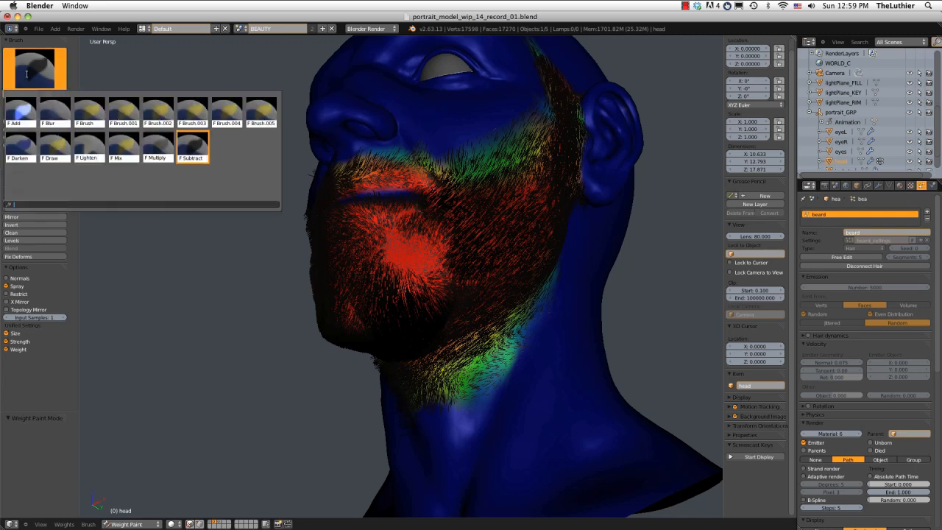
{"action": "left_click", "coordinate": [64, 122]}
{"action": "key", "text": "f"}
{"action": "left_click", "coordinate": [458, 385]}
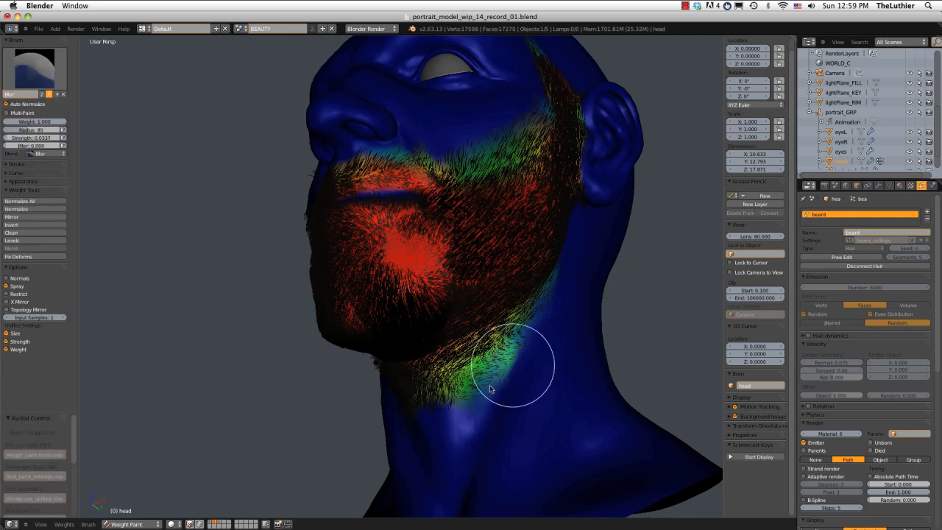
{"action": "left_click_drag", "start_coordinate": [513, 365], "coordinate": [448, 405]}
{"action": "middle_click_drag", "start_coordinate": [447, 405], "coordinate": [518, 400]}
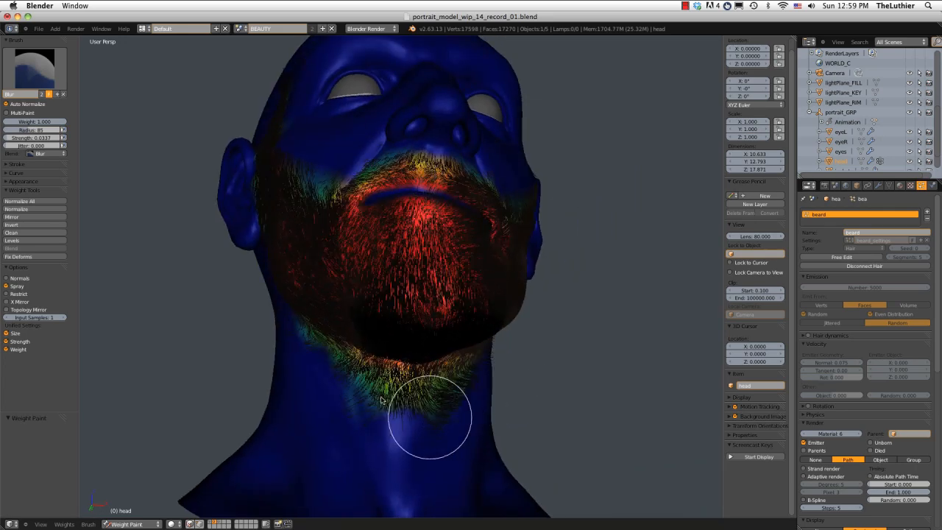
{"action": "mouse_move", "coordinate": [530, 336]}
{"action": "middle_mouse_down"}
{"action": "mouse_move", "coordinate": [462, 340]}
{"action": "mouse_move", "coordinate": [398, 366]}
{"action": "mouse_move", "coordinate": [459, 378]}
{"action": "mouse_move", "coordinate": [505, 336]}
{"action": "mouse_move", "coordinate": [548, 344]}
{"action": "middle_mouse_up"}
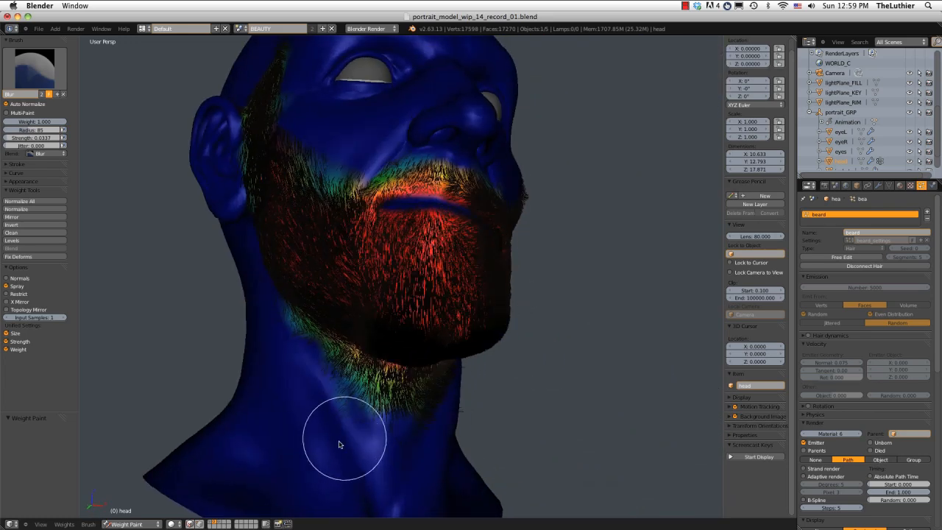
Expand the head's modifiers in the outliner and hide the beard particle system in the viewport.
{"action": "scroll", "coordinate": [870, 147], "scroll_direction": "down", "scroll_amount": 1}
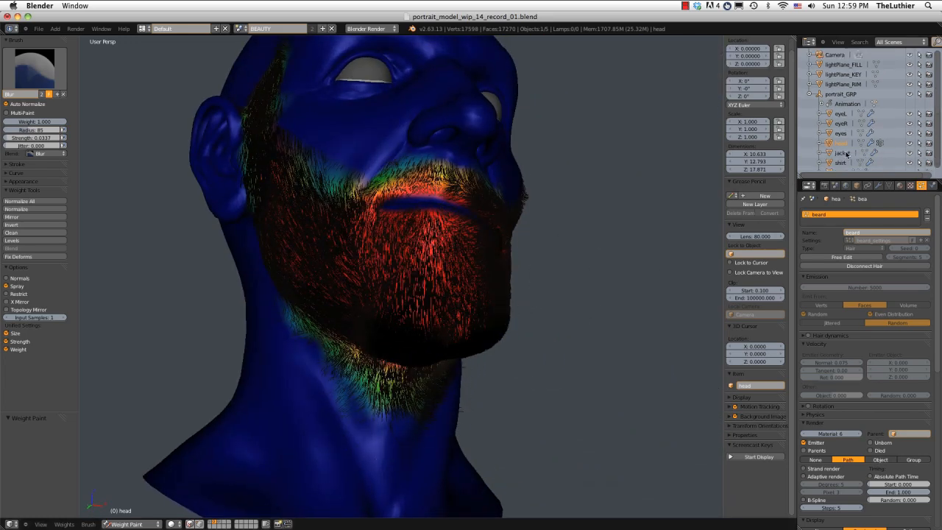
{"action": "left_click", "coordinate": [818, 144]}
{"action": "scroll", "coordinate": [828, 145], "scroll_direction": "down", "scroll_amount": 2}
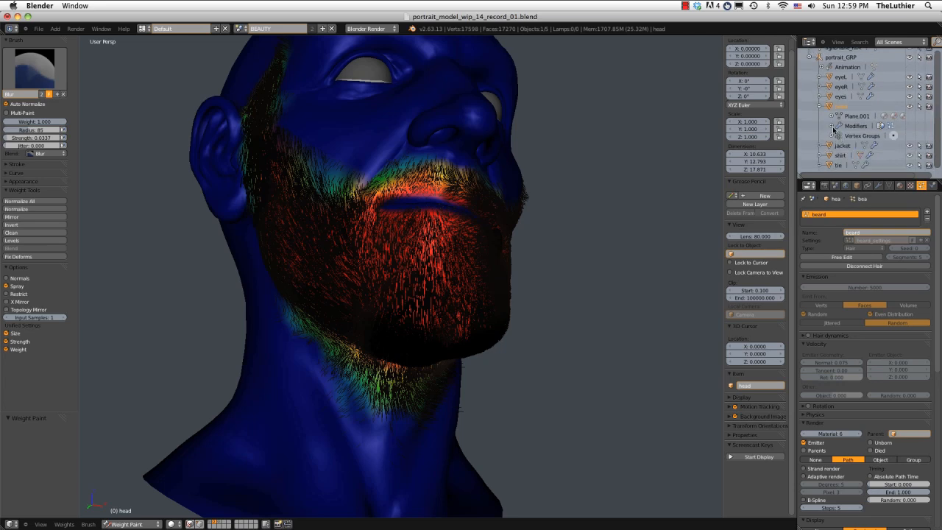
{"action": "left_click", "coordinate": [832, 127]}
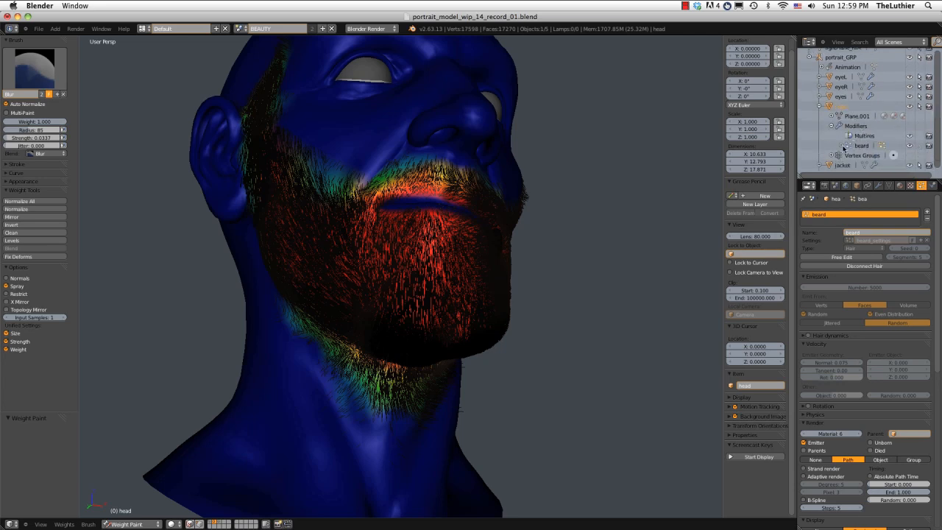
{"action": "left_click", "coordinate": [910, 146]}
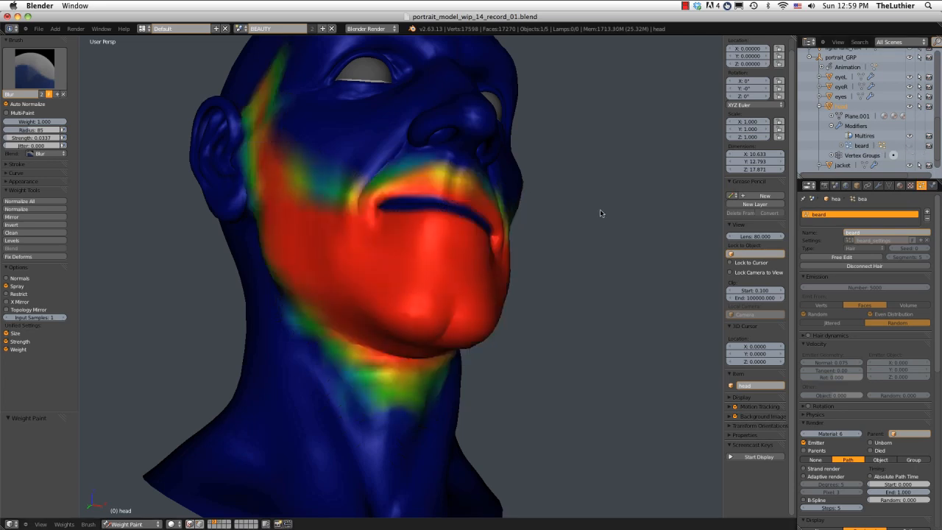
Blur the weight edge along the neckline beneath both sides of the jaw.
{"action": "left_click_drag", "start_coordinate": [390, 395], "coordinate": [308, 337]}
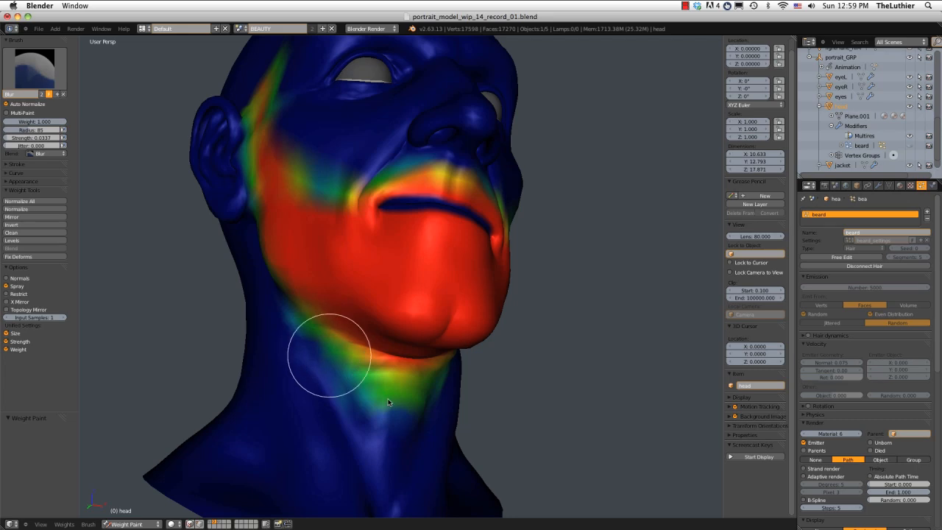
{"action": "mouse_move", "coordinate": [431, 385]}
{"action": "middle_mouse_down"}
{"action": "mouse_move", "coordinate": [377, 387]}
{"action": "mouse_move", "coordinate": [462, 332]}
{"action": "middle_mouse_up"}
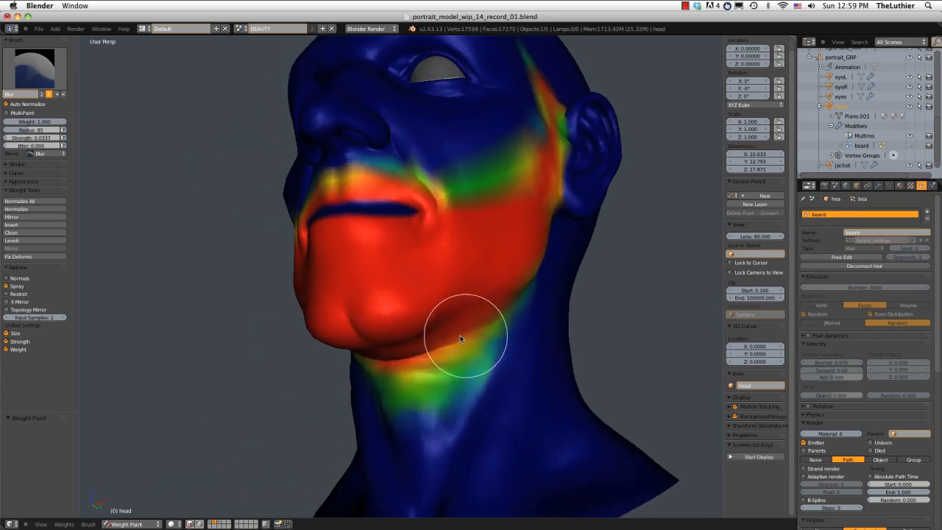
{"action": "mouse_move", "coordinate": [420, 400]}
{"action": "middle_mouse_down"}
{"action": "mouse_move", "coordinate": [336, 361]}
{"action": "mouse_move", "coordinate": [371, 402]}
{"action": "middle_mouse_up"}
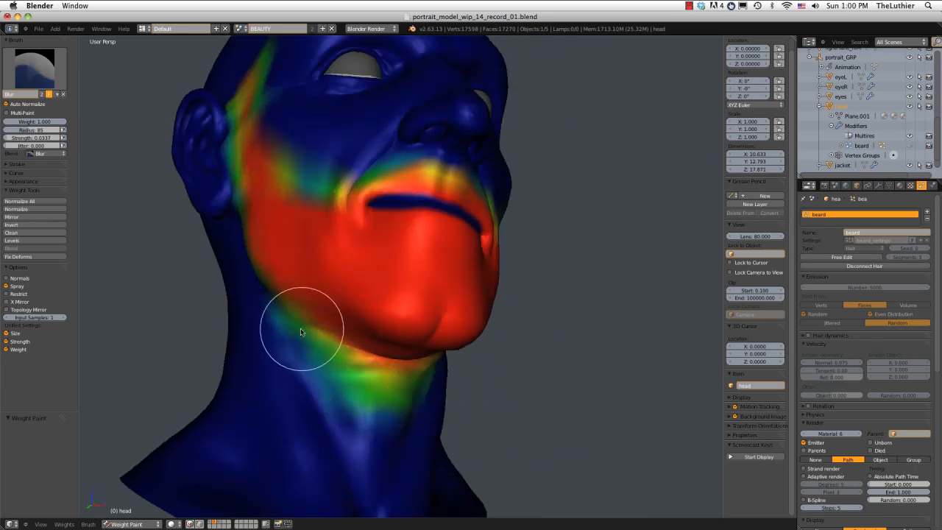
{"action": "middle_click_drag", "start_coordinate": [300, 328], "coordinate": [275, 189]}
Raise the Blur brush strength to 0.330 and soften the beard weights below the right ear and along the sideburn and cheek.
{"action": "key", "text": "shift+f"}
{"action": "left_click", "coordinate": [282, 243]}
{"action": "left_click_drag", "start_coordinate": [280, 204], "coordinate": [277, 244]}
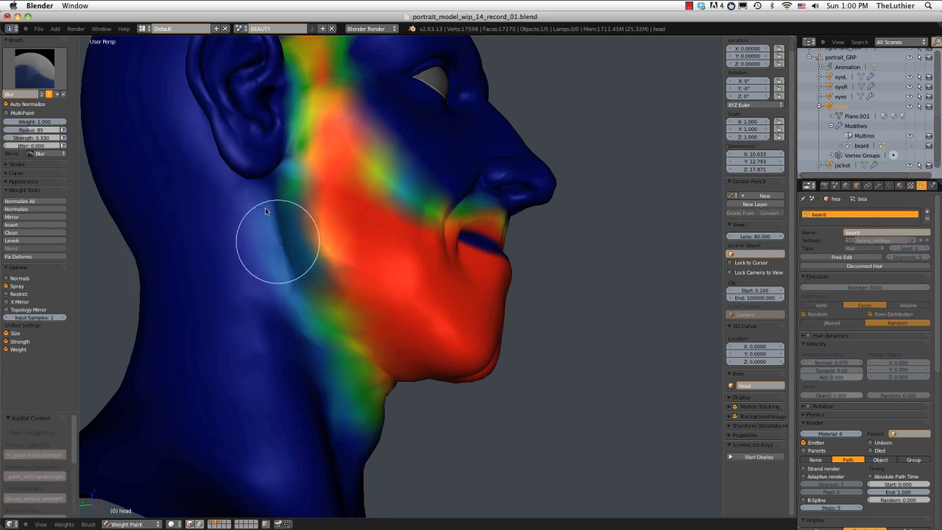
{"action": "mouse_move", "coordinate": [397, 228]}
{"action": "middle_mouse_down"}
{"action": "mouse_move", "coordinate": [350, 237]}
{"action": "mouse_move", "coordinate": [344, 257]}
{"action": "middle_mouse_up"}
{"action": "mouse_move", "coordinate": [296, 109]}
{"action": "left_mouse_down"}
{"action": "mouse_move", "coordinate": [311, 200]}
{"action": "mouse_move", "coordinate": [347, 251]}
{"action": "left_mouse_up"}
{"action": "mouse_move", "coordinate": [449, 217]}
{"action": "middle_mouse_down"}
{"action": "mouse_move", "coordinate": [396, 135]}
{"action": "mouse_move", "coordinate": [449, 117]}
{"action": "mouse_move", "coordinate": [460, 167]}
{"action": "mouse_move", "coordinate": [527, 180]}
{"action": "middle_mouse_up"}
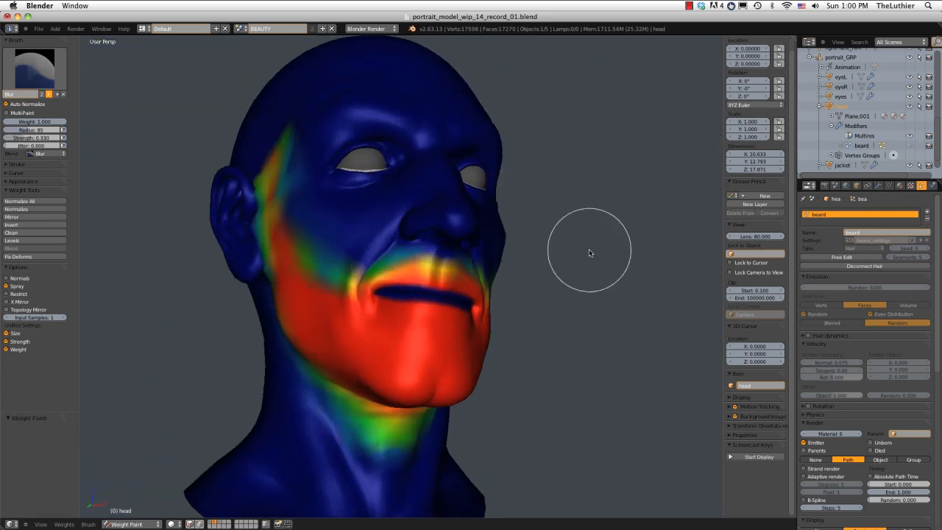
Show the beard particles in the viewport again and return the head to Particle Mode by way of Object Mode.
{"action": "left_click", "coordinate": [909, 146]}
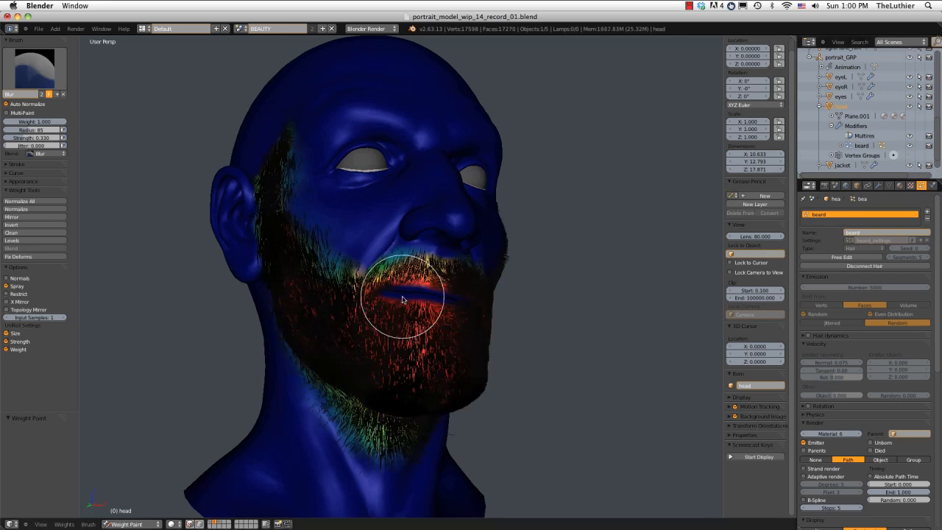
{"action": "left_click", "coordinate": [139, 524]}
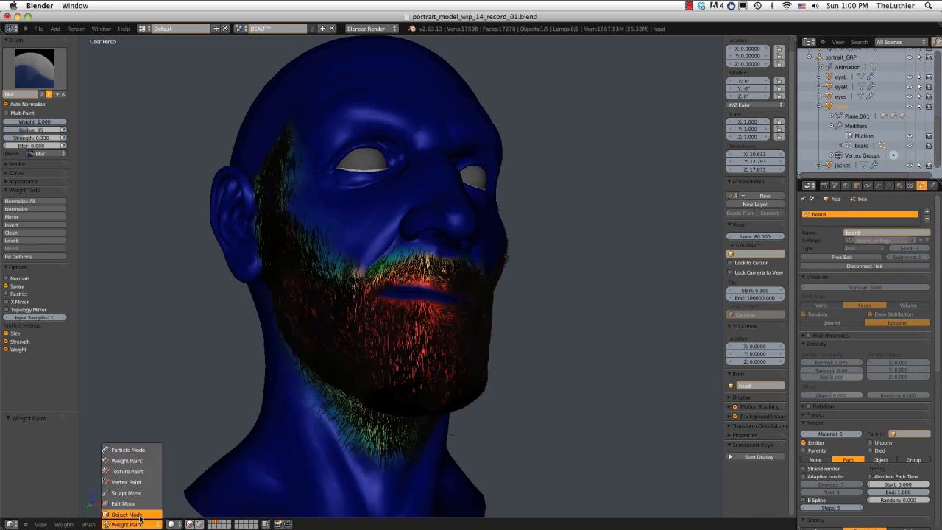
{"action": "middle_click_drag", "start_coordinate": [471, 336], "coordinate": [390, 399]}
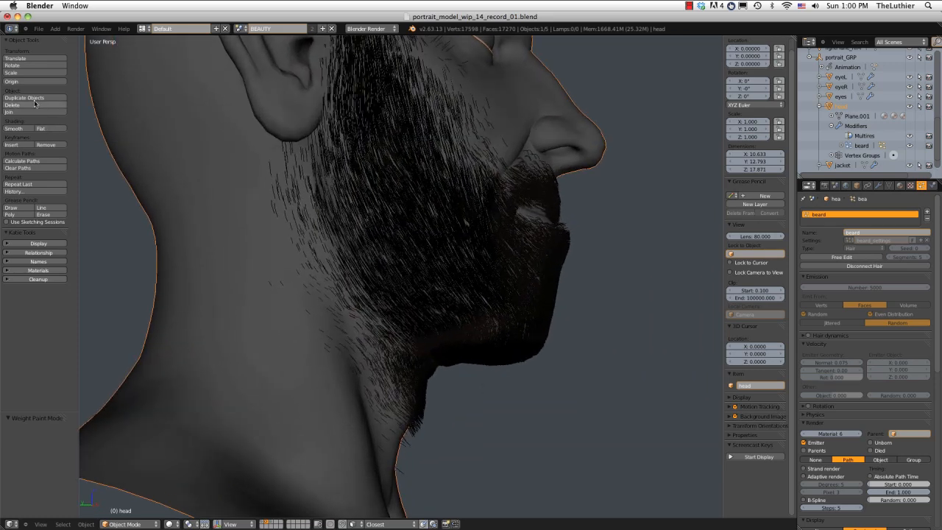
{"action": "left_click", "coordinate": [126, 524]}
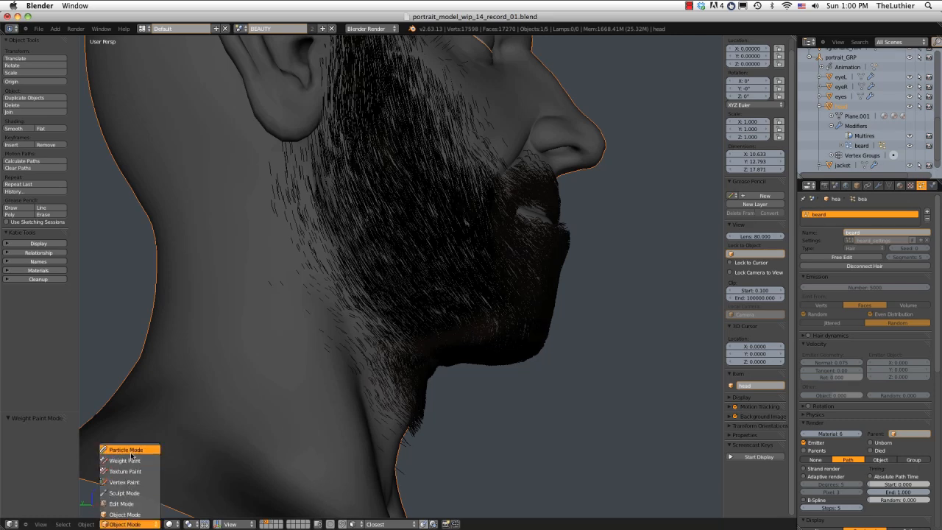
{"action": "left_click", "coordinate": [131, 450]}
{"action": "mouse_move", "coordinate": [391, 382]}
{"action": "middle_mouse_down"}
{"action": "mouse_move", "coordinate": [378, 368]}
{"action": "mouse_move", "coordinate": [355, 375]}
{"action": "mouse_move", "coordinate": [362, 386]}
{"action": "middle_mouse_up"}
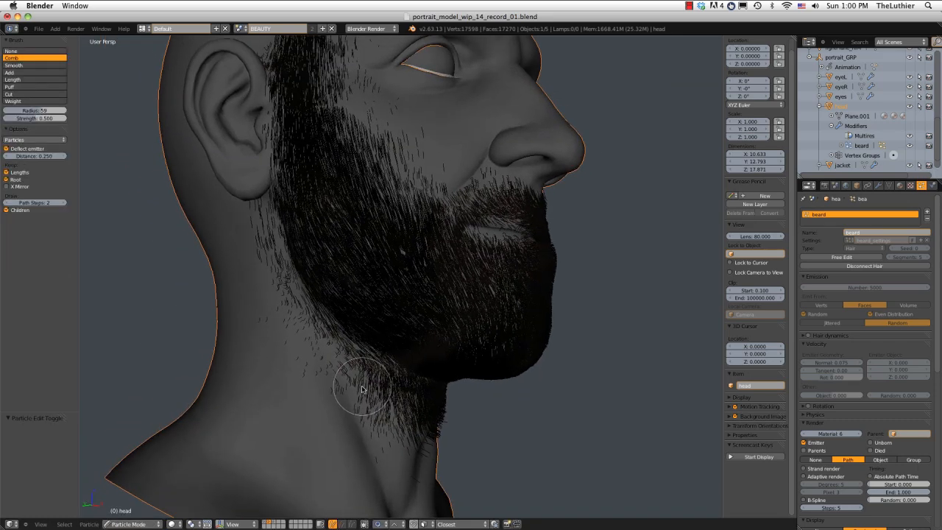
Trim stray hairs on the neck behind the right jaw with the Cut brush and hide the child hairs to expose the parents.
{"action": "left_click", "coordinate": [16, 93]}
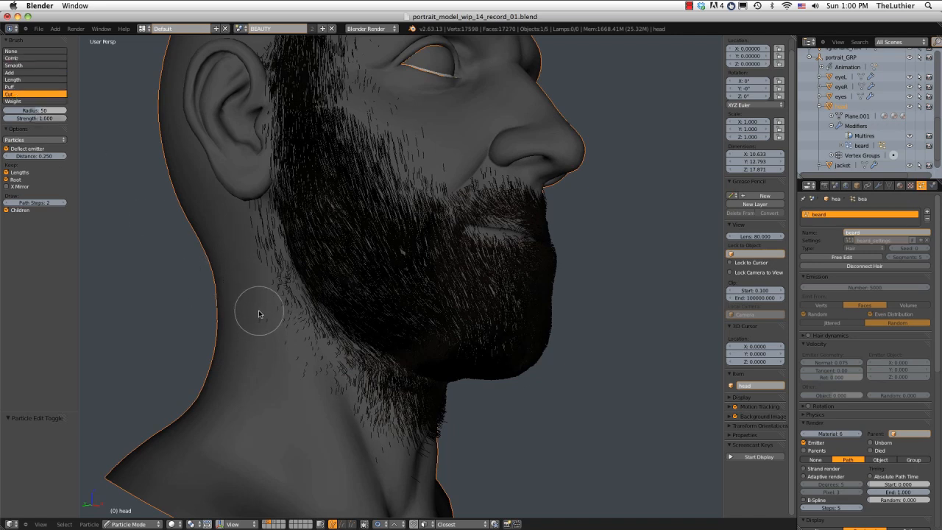
{"action": "middle_click_drag", "start_coordinate": [265, 319], "coordinate": [244, 312]}
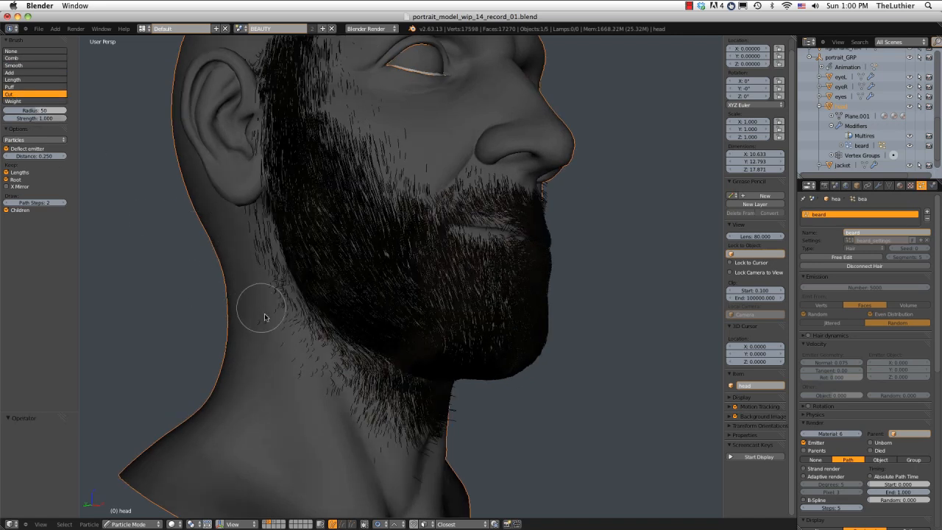
{"action": "scroll", "coordinate": [258, 326], "scroll_direction": "up", "scroll_amount": 3}
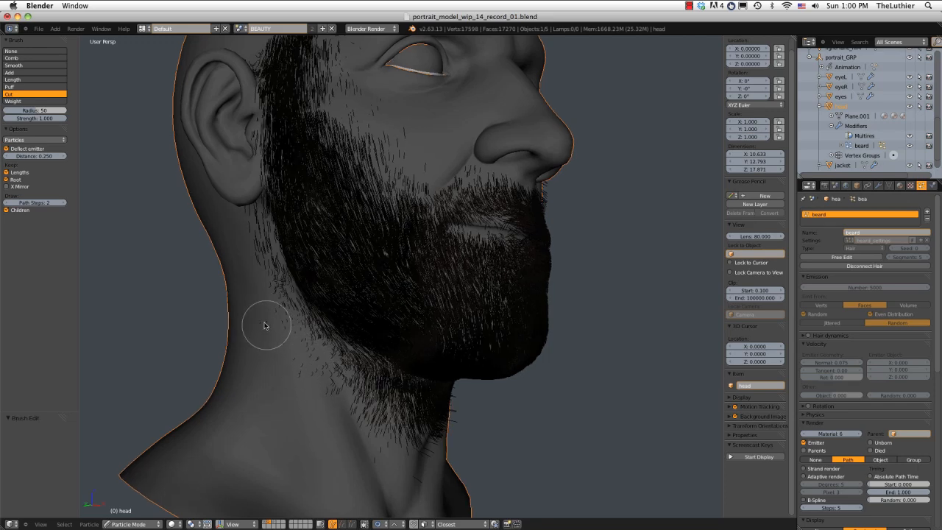
{"action": "left_click", "coordinate": [7, 210]}
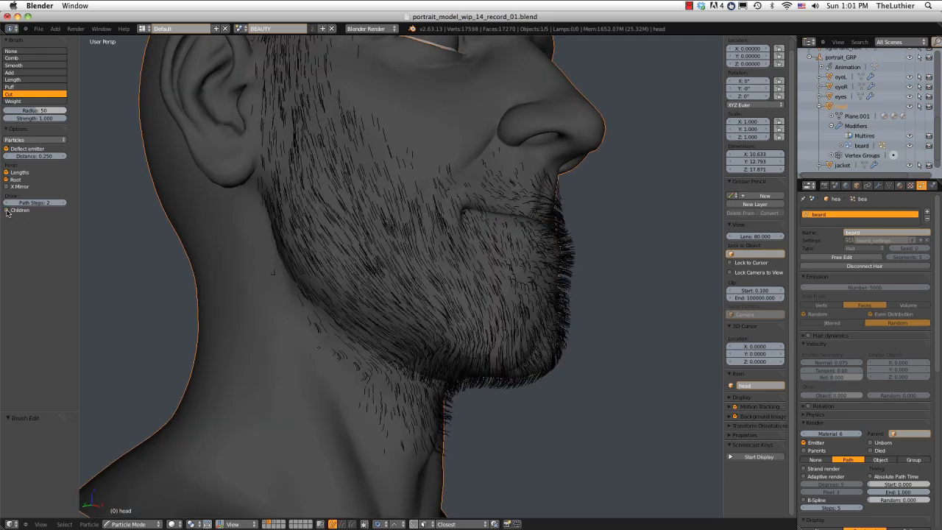
{"action": "left_click", "coordinate": [6, 210]}
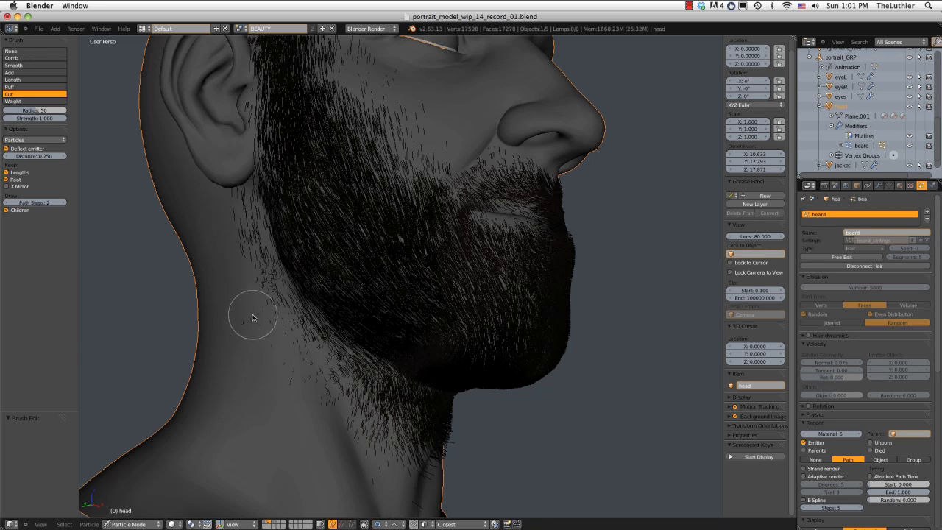
{"action": "left_click", "coordinate": [6, 211]}
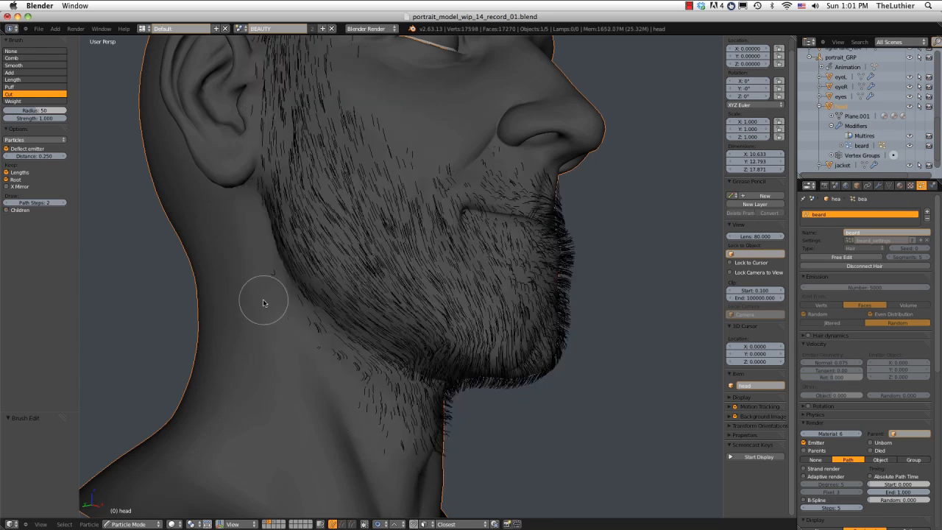
Cut away the remaining stray parent hairs below the right ear and along the right neckline.
{"action": "middle_click_drag", "start_coordinate": [263, 302], "coordinate": [267, 298]}
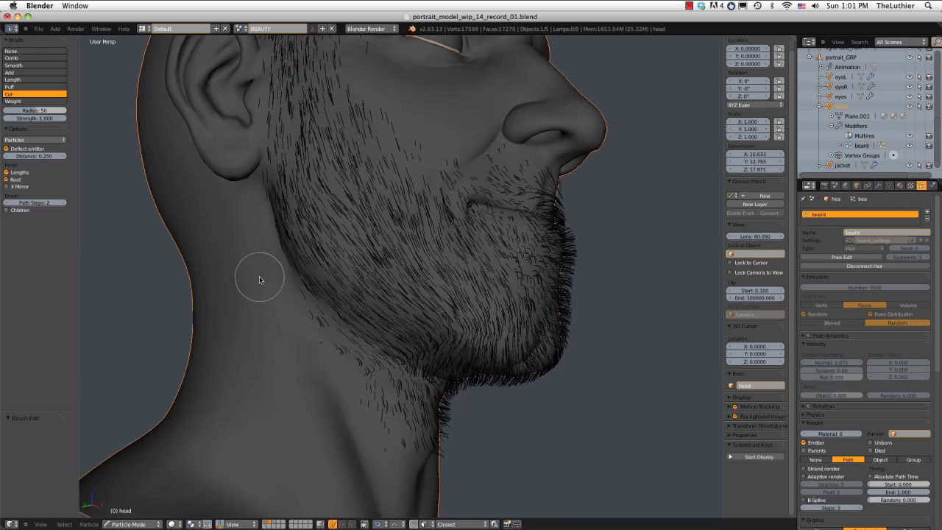
{"action": "middle_click_drag", "start_coordinate": [286, 348], "coordinate": [266, 337]}
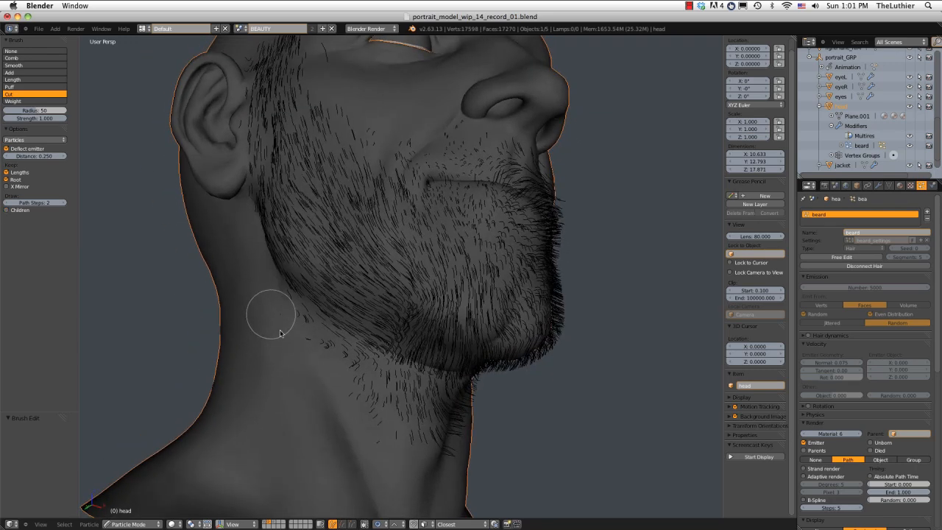
{"action": "left_click_drag", "start_coordinate": [309, 359], "coordinate": [317, 365]}
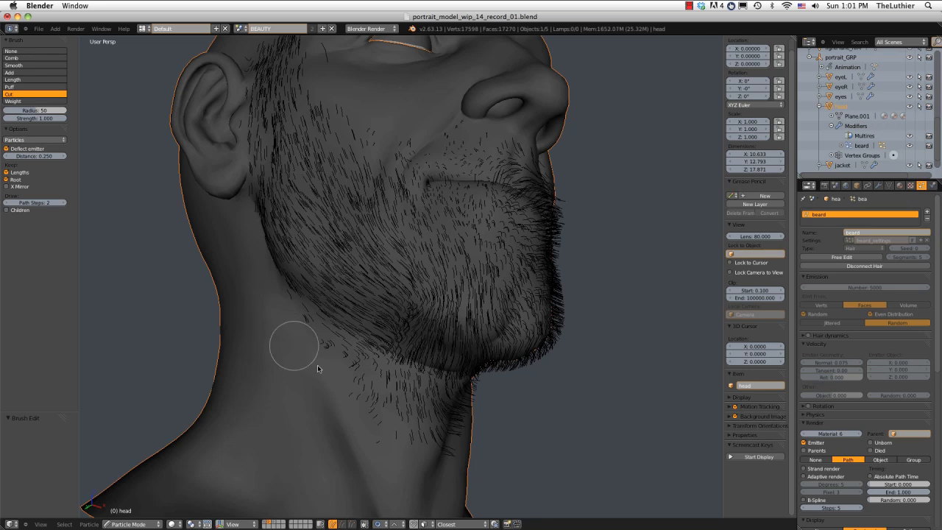
Check the trimmed neckline with child hairs shown, hide them again, and cut more parent hairs along the right jaw and upper neck.
{"action": "left_click", "coordinate": [6, 211]}
{"action": "left_click", "coordinate": [7, 211]}
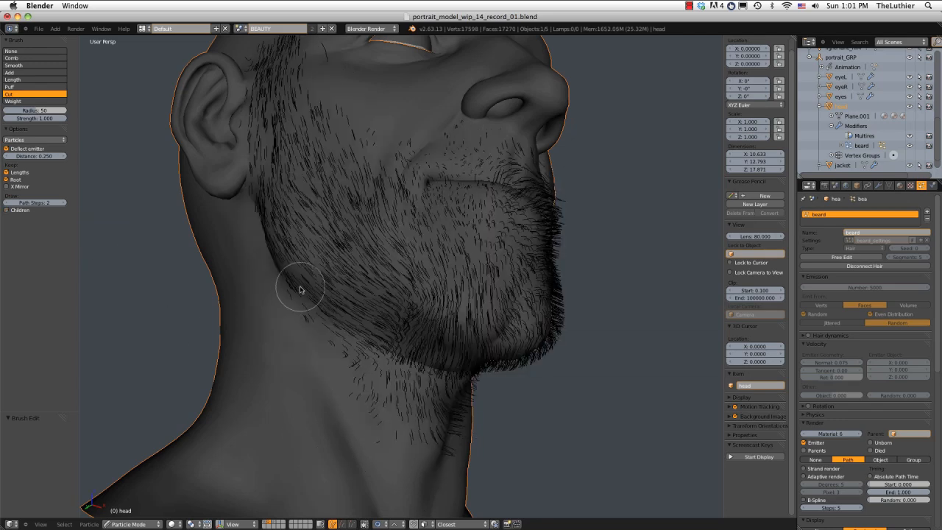
{"action": "left_click", "coordinate": [7, 211]}
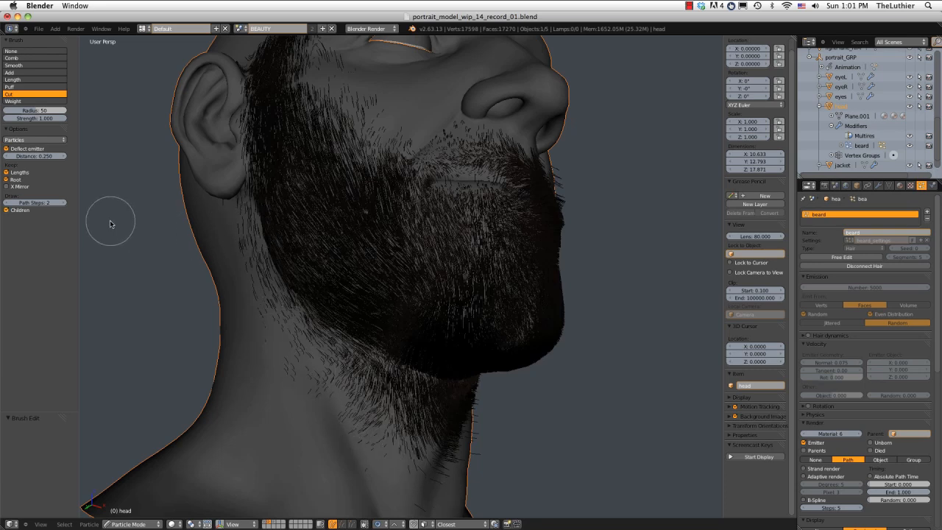
{"action": "left_click", "coordinate": [6, 210]}
{"action": "middle_click_drag", "start_coordinate": [168, 236], "coordinate": [277, 217]}
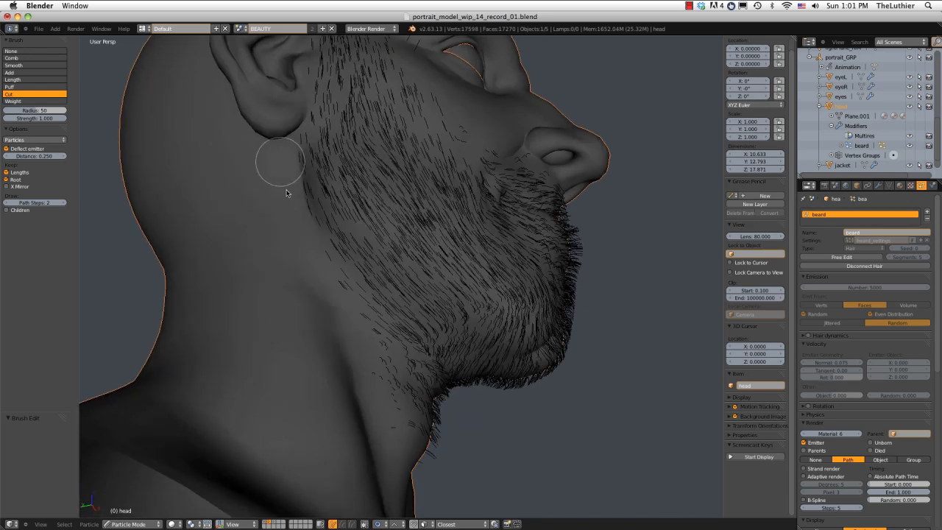
{"action": "middle_click_drag", "start_coordinate": [336, 290], "coordinate": [316, 377]}
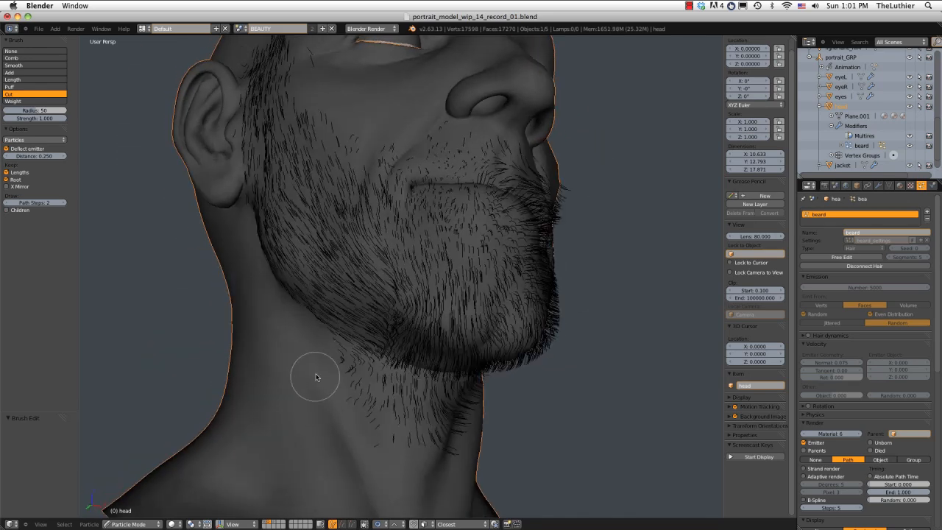
Trim stray hairs on the neck and cut the stray parent hairs around the left ear, using wireframe display to reach the hidden ones.
{"action": "mouse_move", "coordinate": [390, 461]}
{"action": "middle_mouse_down"}
{"action": "mouse_move", "coordinate": [400, 454]}
{"action": "mouse_move", "coordinate": [358, 460]}
{"action": "mouse_move", "coordinate": [441, 463]}
{"action": "mouse_move", "coordinate": [460, 450]}
{"action": "middle_mouse_up"}
{"action": "mouse_move", "coordinate": [517, 382]}
{"action": "middle_mouse_down"}
{"action": "mouse_move", "coordinate": [530, 361]}
{"action": "mouse_move", "coordinate": [583, 326]}
{"action": "mouse_move", "coordinate": [510, 319]}
{"action": "middle_mouse_up"}
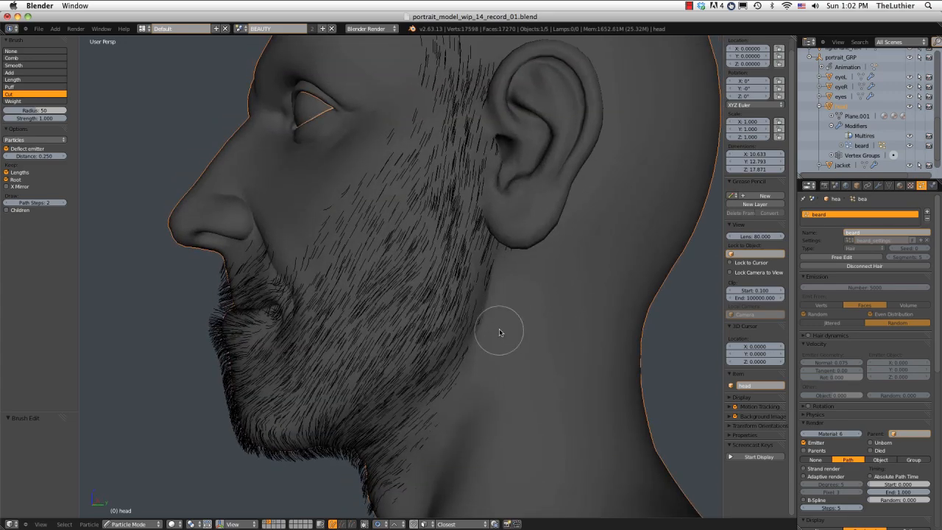
{"action": "mouse_move", "coordinate": [517, 248]}
{"action": "middle_mouse_down"}
{"action": "mouse_move", "coordinate": [525, 311]}
{"action": "mouse_move", "coordinate": [551, 130]}
{"action": "middle_mouse_up"}
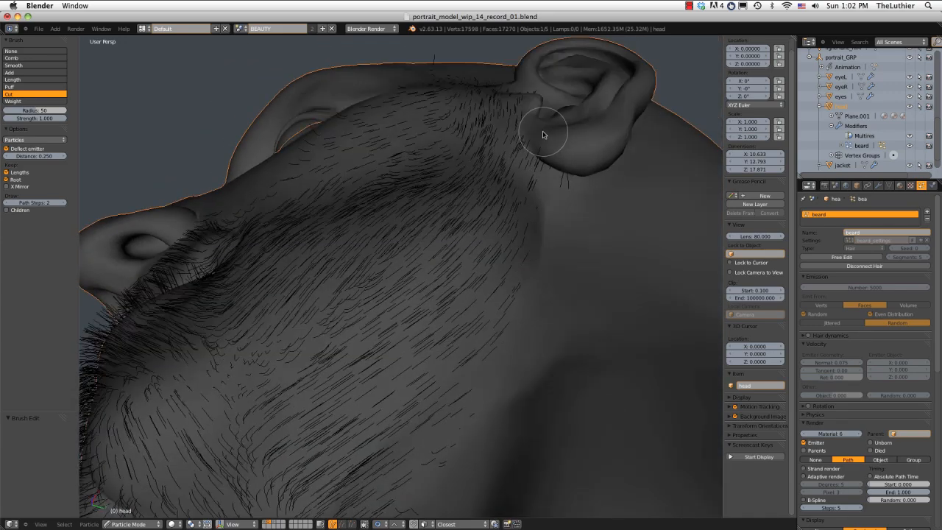
{"action": "mouse_move", "coordinate": [566, 178]}
{"action": "middle_mouse_down"}
{"action": "mouse_move", "coordinate": [556, 145]}
{"action": "mouse_move", "coordinate": [547, 211]}
{"action": "mouse_move", "coordinate": [597, 194]}
{"action": "mouse_move", "coordinate": [596, 218]}
{"action": "mouse_move", "coordinate": [562, 233]}
{"action": "middle_mouse_up"}
{"action": "key", "text": "z"}
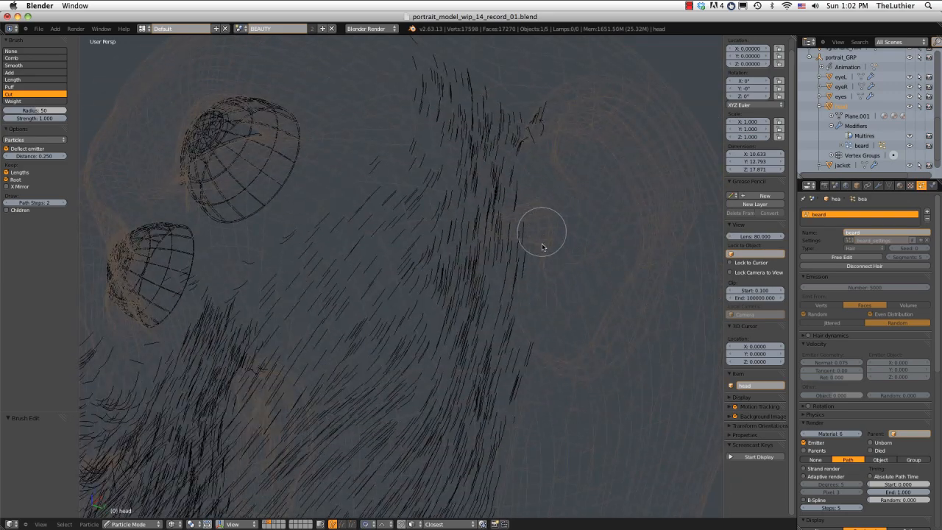
{"action": "key", "text": "z"}
{"action": "key", "text": "z"}
{"action": "mouse_move", "coordinate": [546, 336]}
{"action": "middle_mouse_down"}
{"action": "mouse_move", "coordinate": [543, 194]}
{"action": "mouse_move", "coordinate": [509, 229]}
{"action": "mouse_move", "coordinate": [500, 266]}
{"action": "mouse_move", "coordinate": [473, 207]}
{"action": "middle_mouse_up"}
{"action": "key", "text": "z"}
{"action": "key", "text": "z"}
{"action": "key", "text": "z"}
Hide the child hairs and cut the stray parent hairs on the left temple and upper cheek in wireframe display.
{"action": "mouse_move", "coordinate": [353, 290]}
{"action": "middle_mouse_down"}
{"action": "mouse_move", "coordinate": [498, 217]}
{"action": "mouse_move", "coordinate": [507, 250]}
{"action": "mouse_move", "coordinate": [525, 256]}
{"action": "mouse_move", "coordinate": [497, 366]}
{"action": "middle_mouse_up"}
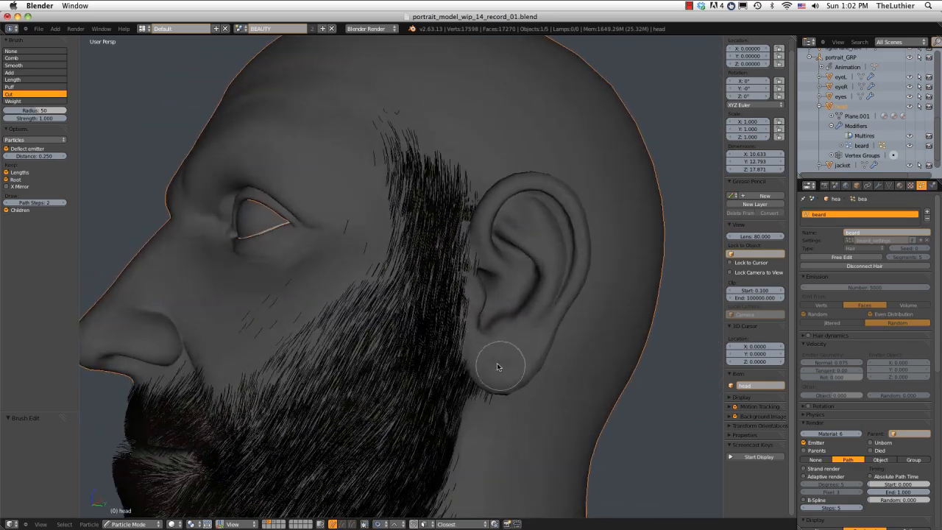
{"action": "left_click", "coordinate": [7, 211]}
{"action": "middle_click_drag", "start_coordinate": [463, 409], "coordinate": [477, 350]}
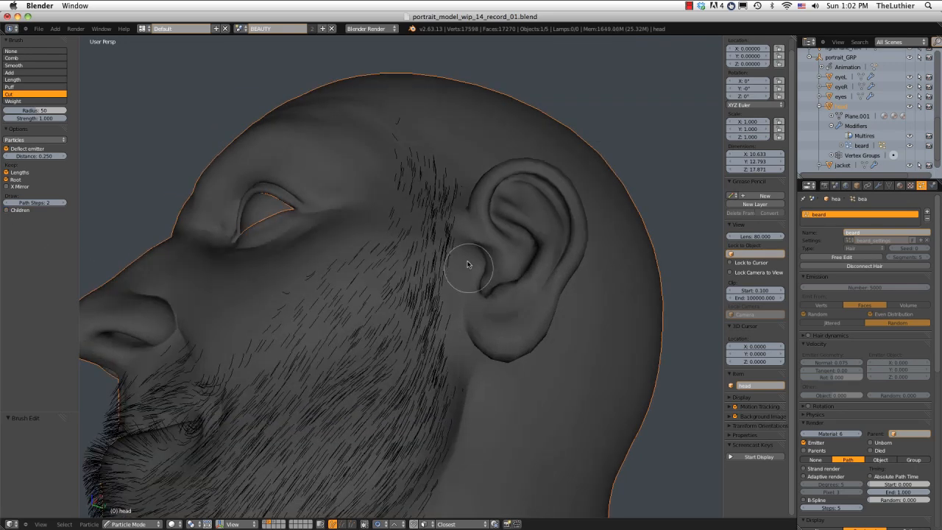
{"action": "key", "text": "z"}
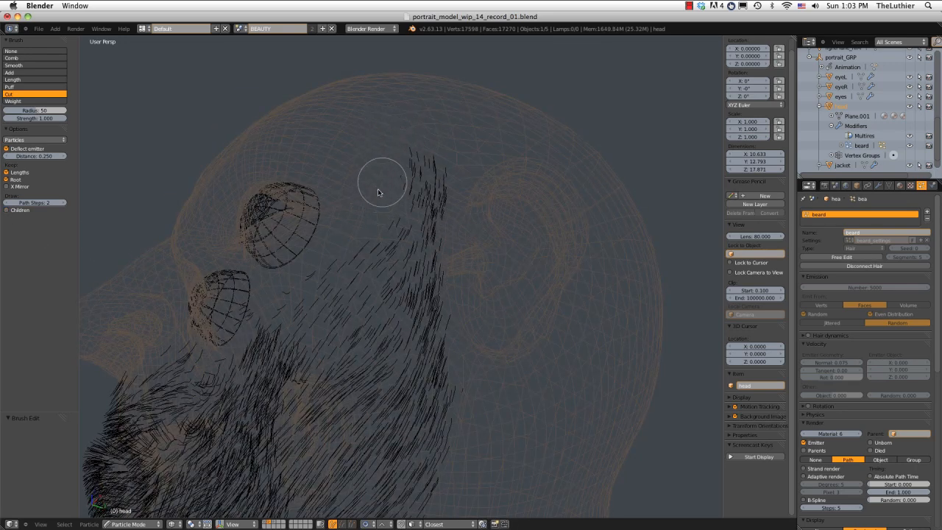
{"action": "middle_click_drag", "start_coordinate": [378, 194], "coordinate": [330, 273]}
{"action": "middle_click_drag", "start_coordinate": [286, 295], "coordinate": [396, 222]}
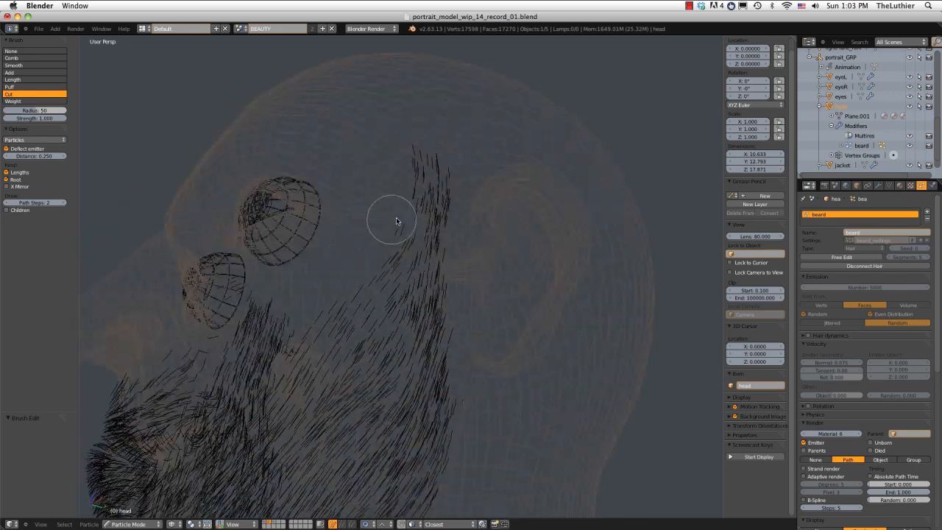
{"action": "key", "text": "z"}
Trim the parent hairs in front of and below the left ear in wireframe display, and show the child hairs in solid view.
{"action": "left_click", "coordinate": [9, 213]}
{"action": "left_click", "coordinate": [9, 212]}
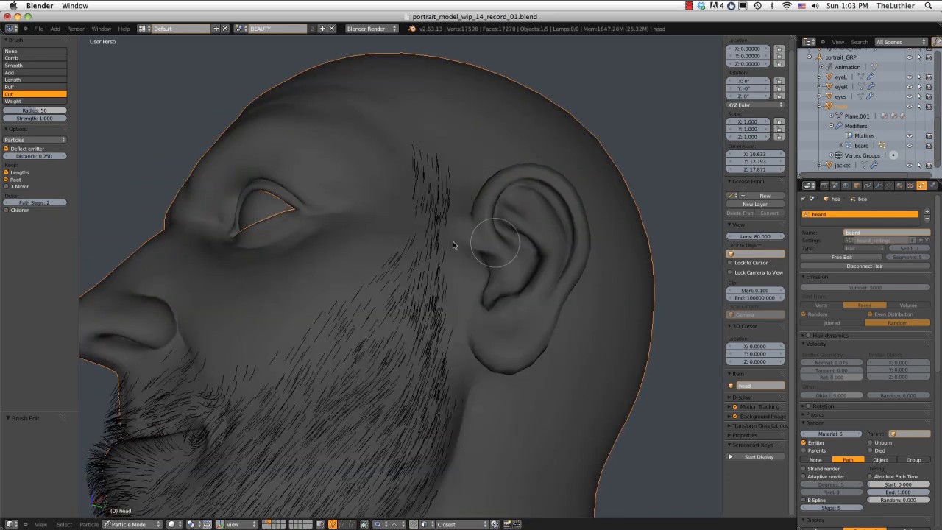
{"action": "key", "text": "z"}
{"action": "mouse_move", "coordinate": [452, 238]}
{"action": "middle_mouse_down"}
{"action": "mouse_move", "coordinate": [431, 204]}
{"action": "mouse_move", "coordinate": [460, 252]}
{"action": "mouse_move", "coordinate": [451, 268]}
{"action": "middle_mouse_up"}
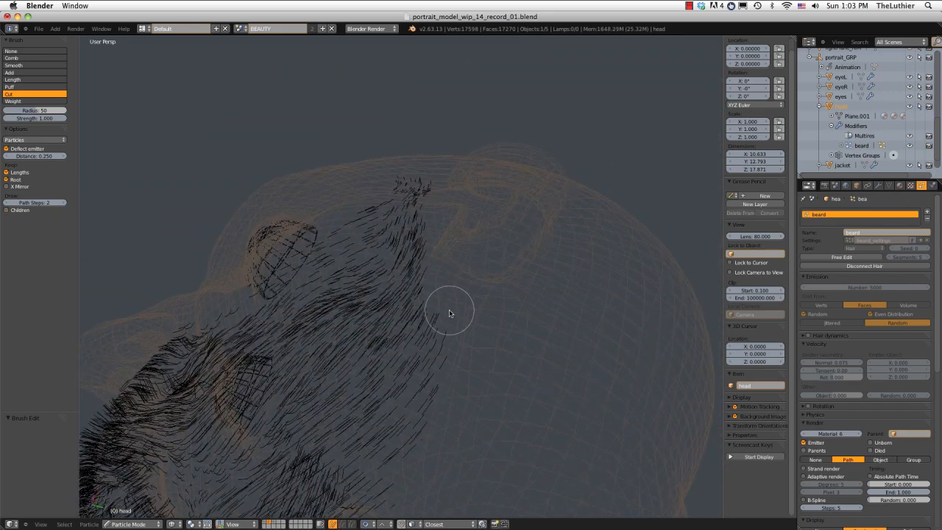
{"action": "key", "text": "z"}
{"action": "mouse_move", "coordinate": [496, 290]}
{"action": "middle_mouse_down"}
{"action": "mouse_move", "coordinate": [370, 297]}
{"action": "mouse_move", "coordinate": [415, 245]}
{"action": "mouse_move", "coordinate": [407, 267]}
{"action": "mouse_move", "coordinate": [294, 275]}
{"action": "middle_mouse_up"}
{"action": "left_click", "coordinate": [9, 212]}
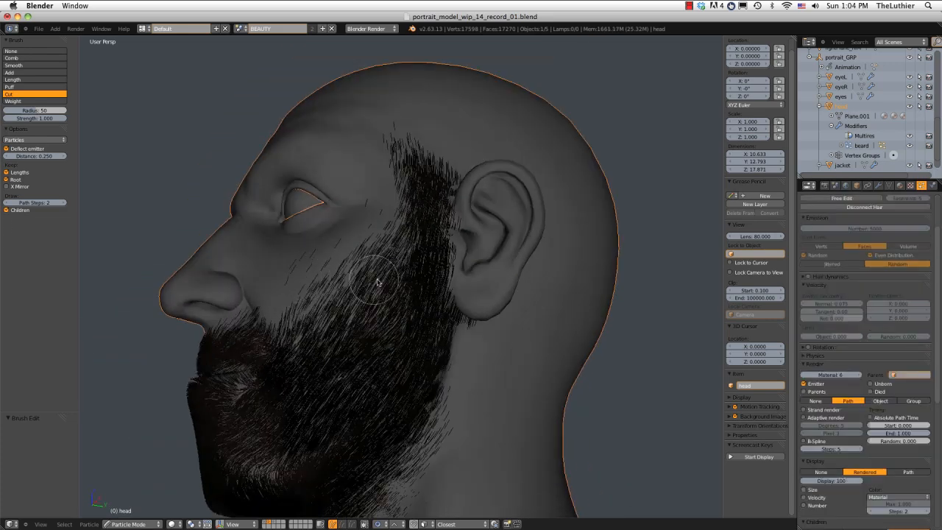
Try cutting parent hairs from the left cheek, compare the beard with child hairs shown and hidden, and undo the cut.
{"action": "key", "text": "z"}
{"action": "mouse_move", "coordinate": [377, 282]}
{"action": "middle_mouse_down"}
{"action": "mouse_move", "coordinate": [420, 272]}
{"action": "mouse_move", "coordinate": [448, 212]}
{"action": "mouse_move", "coordinate": [448, 257]}
{"action": "mouse_move", "coordinate": [461, 223]}
{"action": "middle_mouse_up"}
{"action": "key", "text": "z"}
{"action": "left_click", "coordinate": [8, 212]}
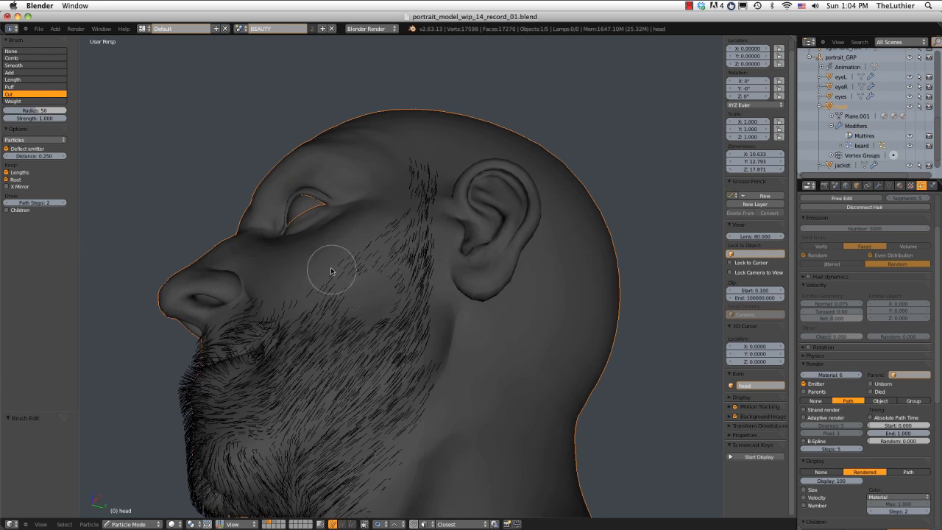
{"action": "left_click", "coordinate": [8, 211]}
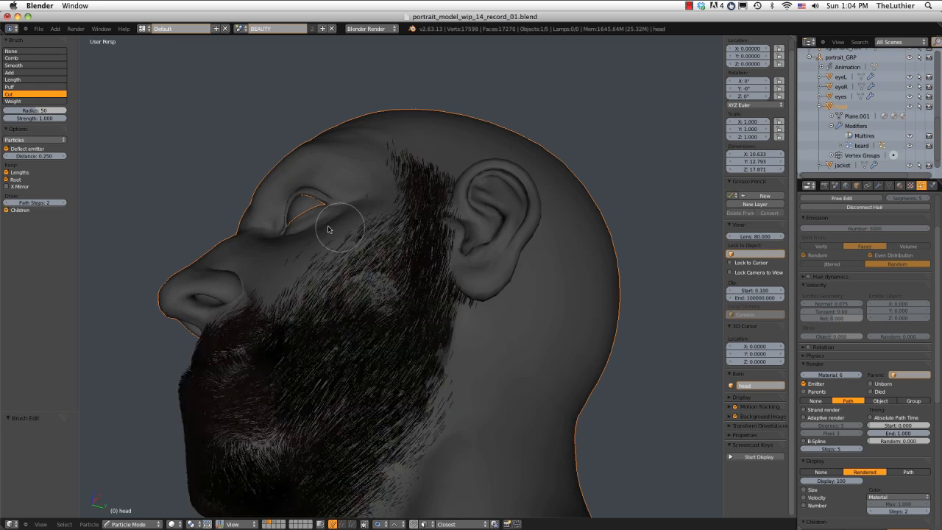
{"action": "left_click", "coordinate": [7, 210]}
{"action": "middle_click_drag", "start_coordinate": [391, 243], "coordinate": [391, 250]}
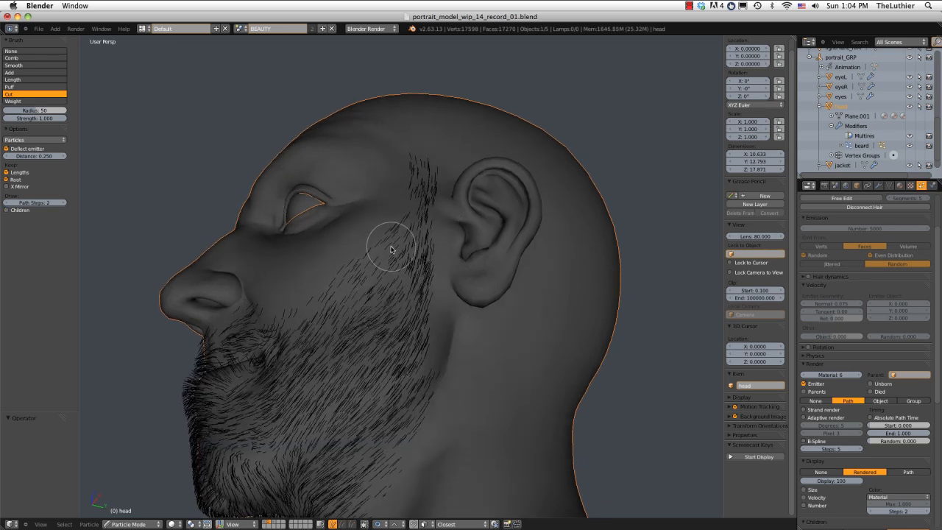
{"action": "middle_click_drag", "start_coordinate": [421, 248], "coordinate": [431, 251]}
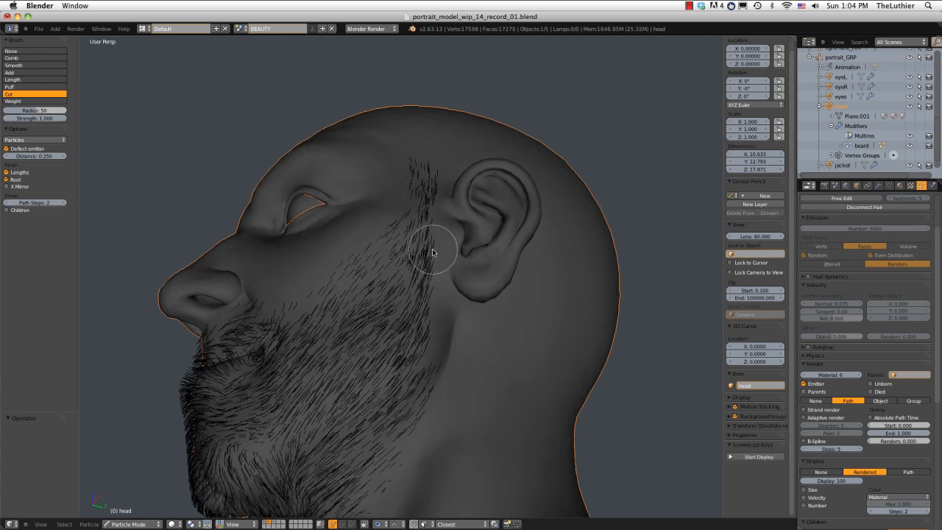
Compare the left cheek and sideburn with child hairs shown and hidden, examining the upper edge of the beard.
{"action": "left_click", "coordinate": [7, 210]}
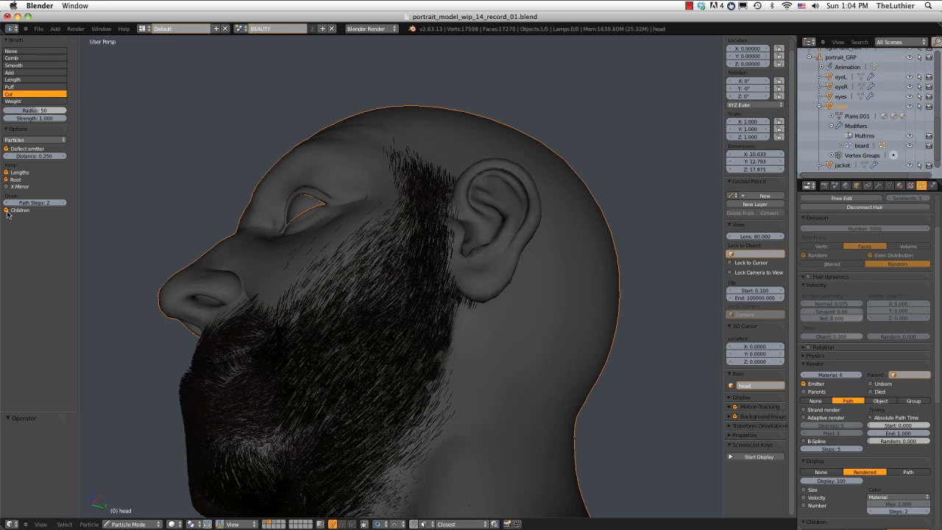
{"action": "left_click", "coordinate": [7, 211]}
{"action": "mouse_move", "coordinate": [279, 220]}
{"action": "middle_mouse_down"}
{"action": "mouse_move", "coordinate": [390, 267]}
{"action": "mouse_move", "coordinate": [294, 211]}
{"action": "mouse_move", "coordinate": [267, 211]}
{"action": "middle_mouse_up"}
{"action": "left_click", "coordinate": [6, 211]}
{"action": "left_click_drag", "start_coordinate": [247, 71], "coordinate": [294, 198]}
{"action": "mouse_move", "coordinate": [438, 216]}
{"action": "middle_mouse_down"}
{"action": "mouse_move", "coordinate": [294, 214]}
{"action": "mouse_move", "coordinate": [326, 244]}
{"action": "middle_mouse_up"}
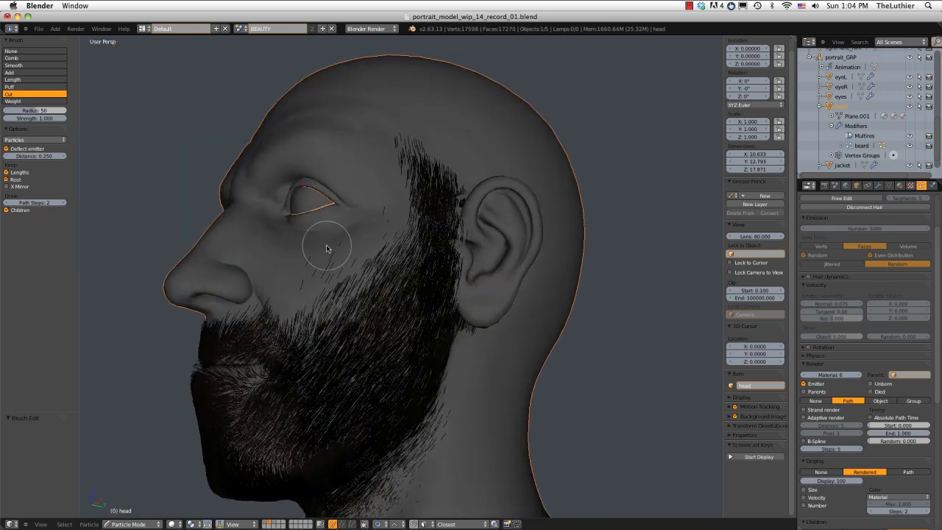
{"action": "mouse_move", "coordinate": [319, 284]}
{"action": "left_mouse_down"}
{"action": "mouse_move", "coordinate": [383, 235]}
{"action": "mouse_move", "coordinate": [361, 269]}
{"action": "mouse_move", "coordinate": [305, 262]}
{"action": "left_mouse_up"}
{"action": "middle_click_drag", "start_coordinate": [322, 267], "coordinate": [442, 254]}
Hide the child hairs and cut stray parent hairs along the right sideburn, ear edge and upper cheek in wireframe display.
{"action": "left_click", "coordinate": [7, 211]}
{"action": "middle_click_drag", "start_coordinate": [195, 193], "coordinate": [261, 189]}
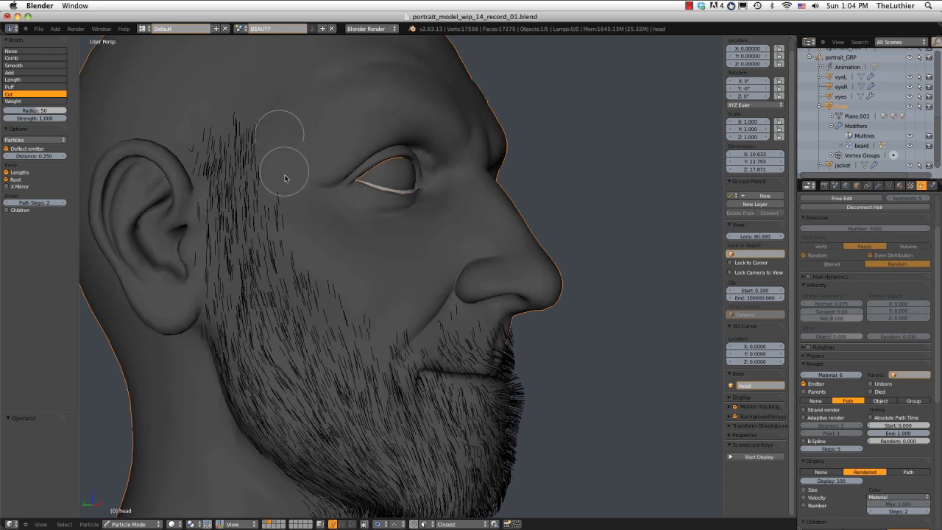
{"action": "key", "text": "z"}
{"action": "mouse_move", "coordinate": [273, 120]}
{"action": "left_mouse_down"}
{"action": "mouse_move", "coordinate": [297, 229]}
{"action": "mouse_move", "coordinate": [343, 271]}
{"action": "left_mouse_up"}
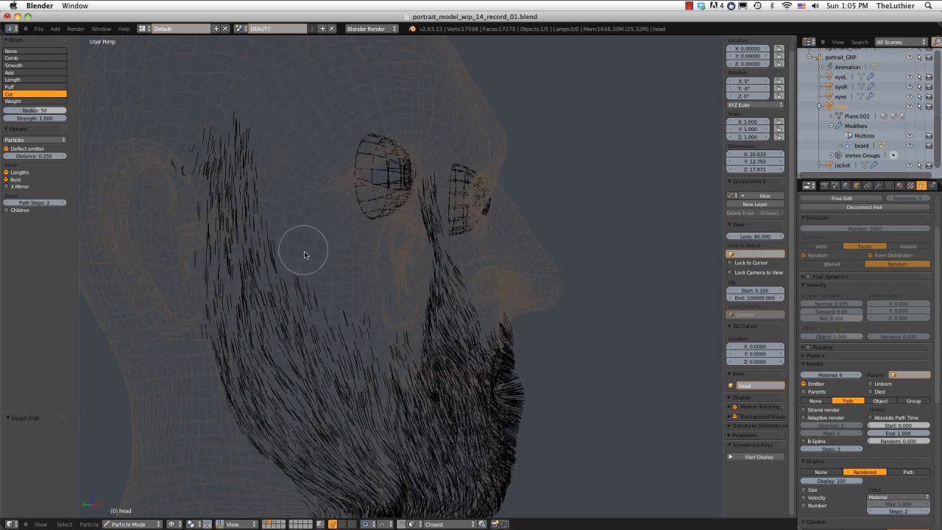
{"action": "left_click_drag", "start_coordinate": [168, 147], "coordinate": [196, 343]}
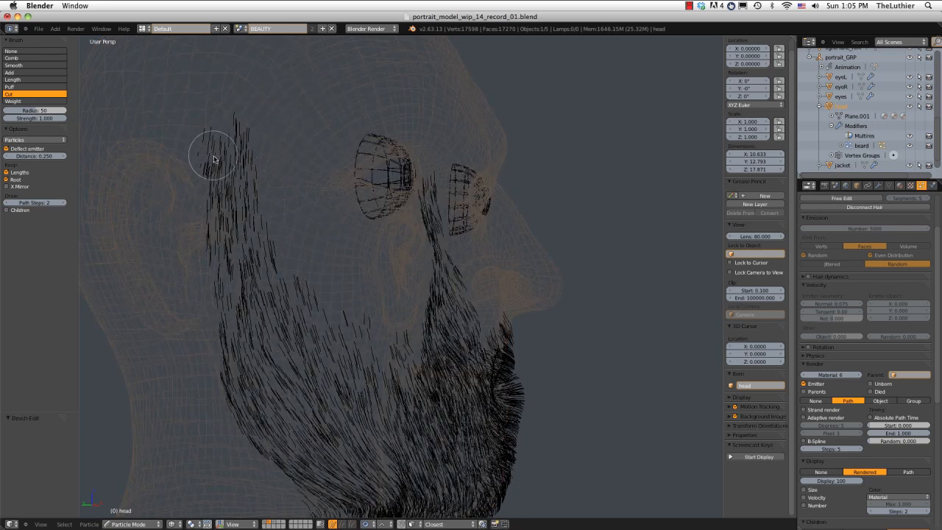
{"action": "left_click_drag", "start_coordinate": [185, 164], "coordinate": [196, 273]}
{"action": "middle_click_drag", "start_coordinate": [204, 224], "coordinate": [207, 187]}
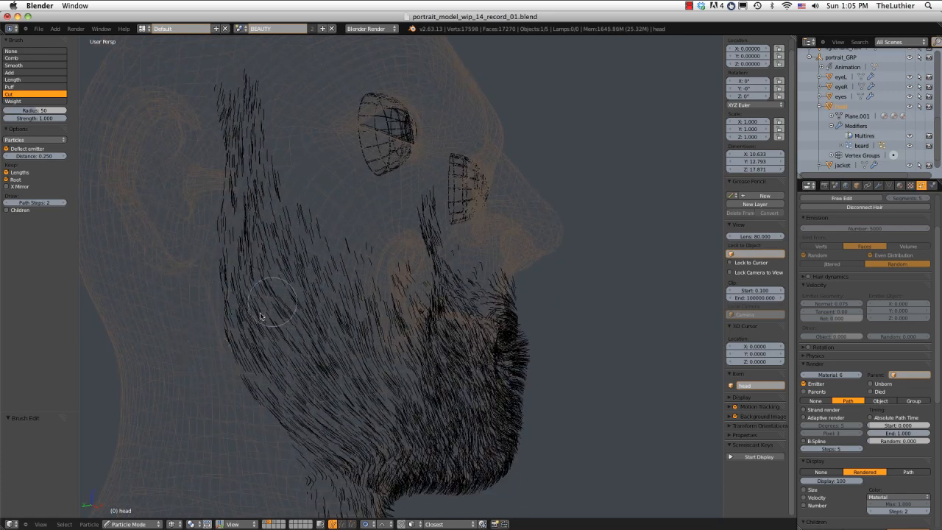
{"action": "key", "text": "z"}
Examine the stray hairs on the left cheek and temple with the child hairs shown.
{"action": "mouse_move", "coordinate": [260, 316]}
{"action": "middle_mouse_down"}
{"action": "mouse_move", "coordinate": [471, 210]}
{"action": "mouse_move", "coordinate": [408, 219]}
{"action": "mouse_move", "coordinate": [410, 210]}
{"action": "middle_mouse_up"}
{"action": "scroll", "coordinate": [397, 244], "scroll_direction": "up", "scroll_amount": 3}
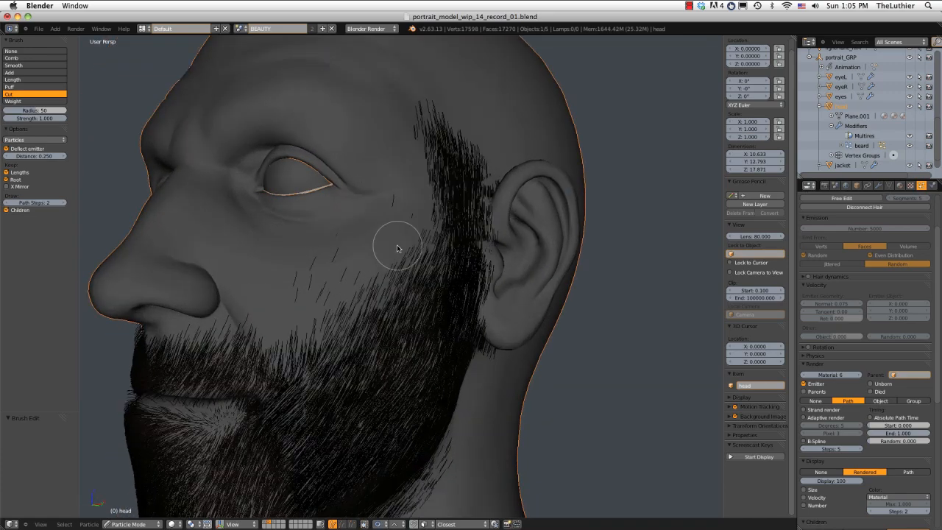
{"action": "mouse_move", "coordinate": [358, 230]}
{"action": "middle_mouse_down"}
{"action": "mouse_move", "coordinate": [362, 217]}
{"action": "mouse_move", "coordinate": [349, 213]}
{"action": "mouse_move", "coordinate": [356, 184]}
{"action": "mouse_move", "coordinate": [294, 185]}
{"action": "mouse_move", "coordinate": [362, 187]}
{"action": "mouse_move", "coordinate": [385, 174]}
{"action": "middle_mouse_up"}
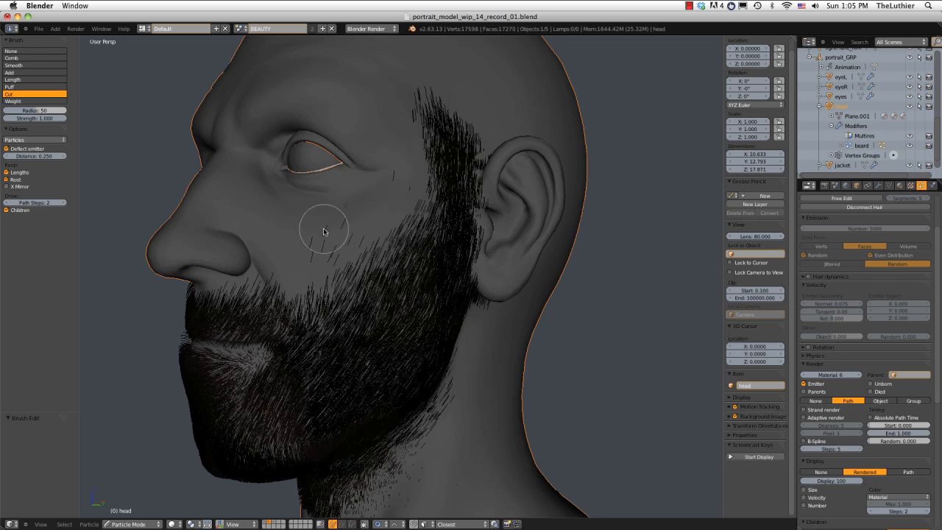
{"action": "mouse_move", "coordinate": [323, 230]}
{"action": "middle_mouse_down"}
{"action": "mouse_move", "coordinate": [357, 238]}
{"action": "mouse_move", "coordinate": [353, 221]}
{"action": "mouse_move", "coordinate": [408, 225]}
{"action": "mouse_move", "coordinate": [358, 216]}
{"action": "mouse_move", "coordinate": [321, 225]}
{"action": "mouse_move", "coordinate": [346, 227]}
{"action": "mouse_move", "coordinate": [341, 189]}
{"action": "mouse_move", "coordinate": [317, 206]}
{"action": "mouse_move", "coordinate": [326, 211]}
{"action": "mouse_move", "coordinate": [304, 212]}
{"action": "mouse_move", "coordinate": [399, 211]}
{"action": "mouse_move", "coordinate": [383, 218]}
{"action": "mouse_move", "coordinate": [389, 203]}
{"action": "mouse_move", "coordinate": [350, 211]}
{"action": "middle_mouse_up"}
{"action": "scroll", "coordinate": [304, 213], "scroll_direction": "up", "scroll_amount": 2}
{"action": "key", "text": "z"}
{"action": "key", "text": "z"}
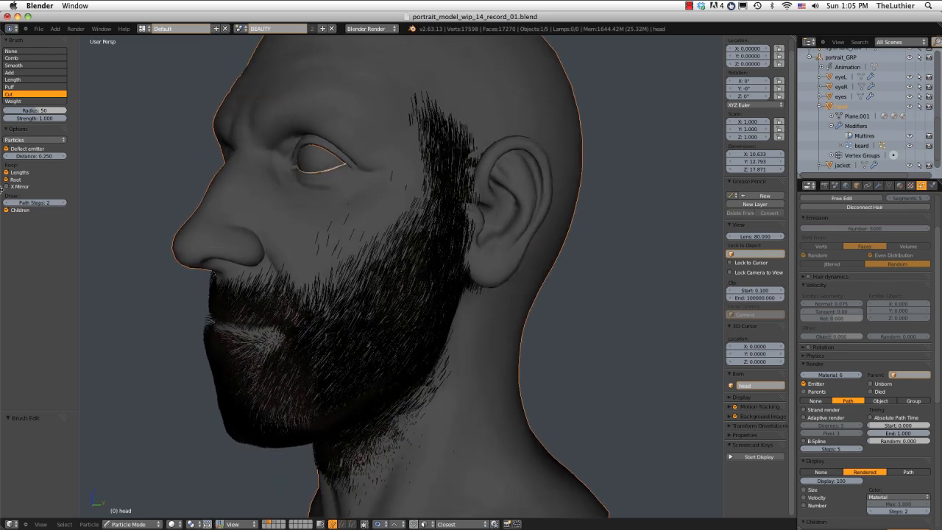
Hide the child hairs and set up the Puff brush with a radius of 61 and a strength of 0.700.
{"action": "left_click", "coordinate": [15, 209]}
{"action": "scroll", "coordinate": [328, 224], "scroll_direction": "up", "scroll_amount": 1}
{"action": "mouse_move", "coordinate": [328, 225]}
{"action": "middle_mouse_down"}
{"action": "mouse_move", "coordinate": [374, 216]}
{"action": "mouse_move", "coordinate": [327, 222]}
{"action": "middle_mouse_up"}
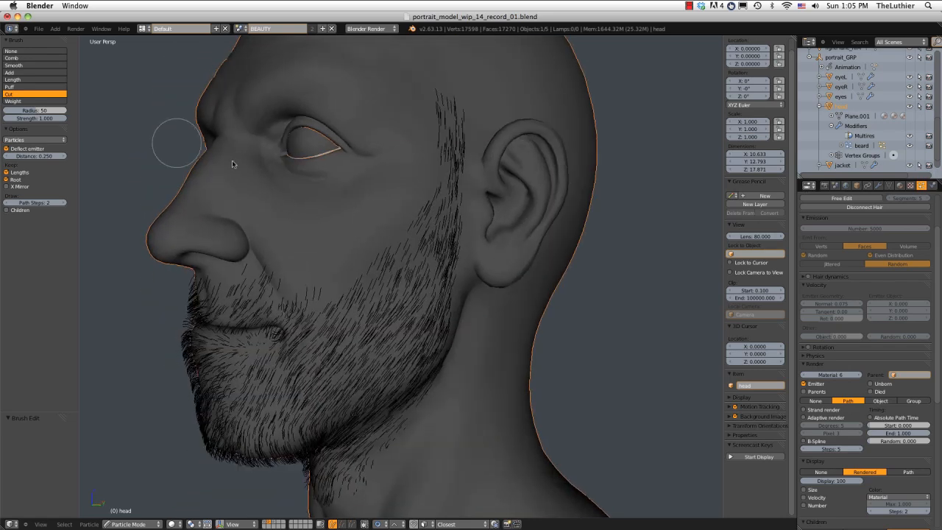
{"action": "left_click", "coordinate": [11, 86]}
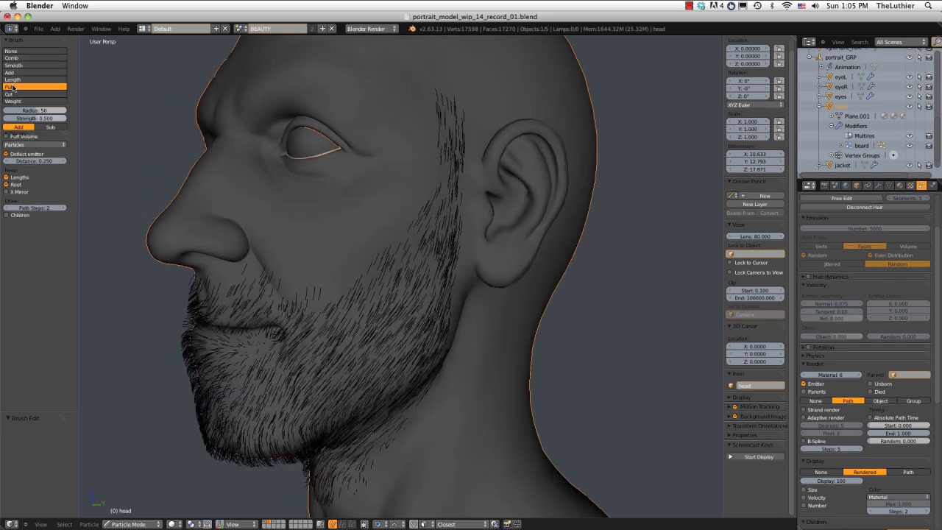
{"action": "middle_click_drag", "start_coordinate": [420, 252], "coordinate": [406, 254]}
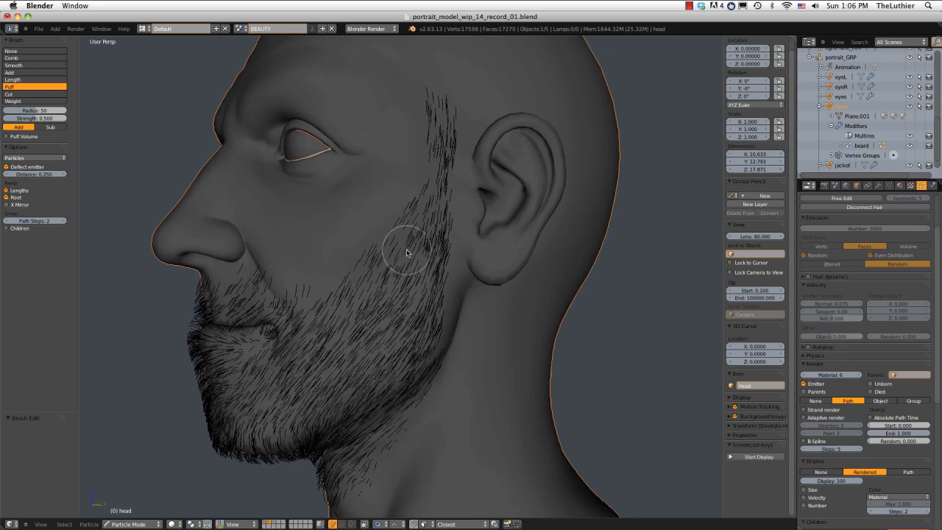
{"action": "key", "text": "f"}
{"action": "left_click", "coordinate": [412, 257]}
{"action": "left_click", "coordinate": [382, 297]}
{"action": "key", "text": "shift+f"}
{"action": "left_click", "coordinate": [409, 266]}
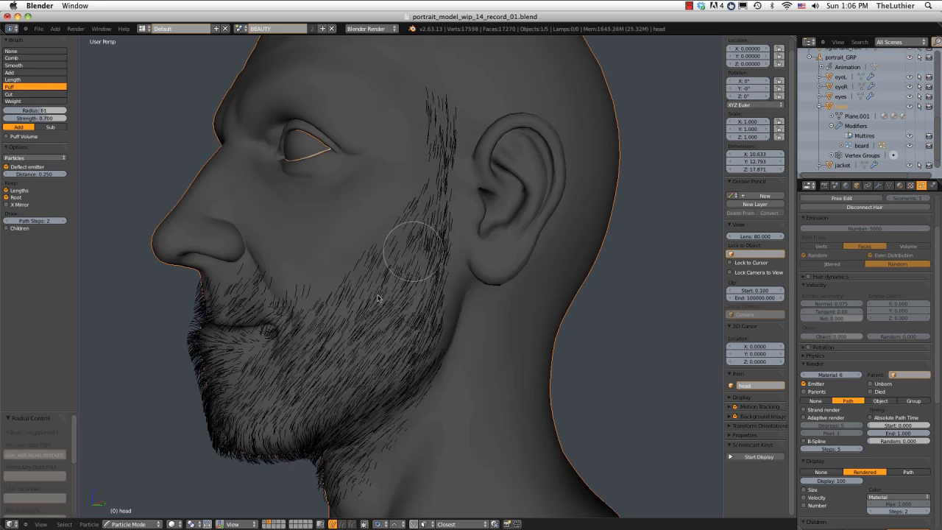
{"action": "left_click", "coordinate": [353, 323]}
Puff the parent hairs along the left cheek and jaw to lift them off the skin.
{"action": "mouse_move", "coordinate": [355, 322]}
{"action": "middle_mouse_down"}
{"action": "mouse_move", "coordinate": [498, 295]}
{"action": "mouse_move", "coordinate": [541, 309]}
{"action": "mouse_move", "coordinate": [459, 281]}
{"action": "middle_mouse_up"}
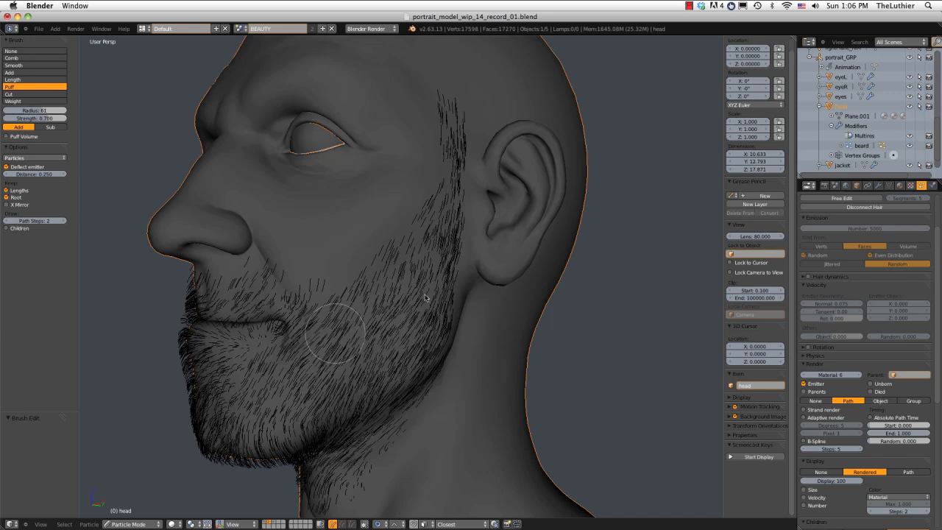
{"action": "middle_click_drag", "start_coordinate": [425, 297], "coordinate": [342, 284]}
{"action": "middle_click_drag", "start_coordinate": [367, 209], "coordinate": [120, 176]}
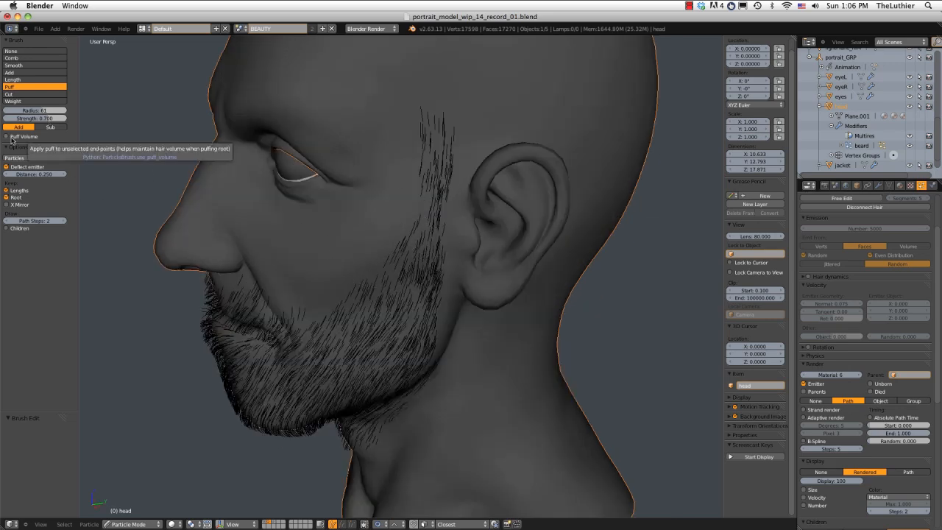
Set the Puff brush to radius 81 and strength 0.776, and puff the hairs around the jaw and right side of the beard.
{"action": "middle_click_drag", "start_coordinate": [331, 235], "coordinate": [381, 275]}
{"action": "key", "text": "f"}
{"action": "left_click", "coordinate": [444, 376]}
{"action": "key", "text": "shift+f"}
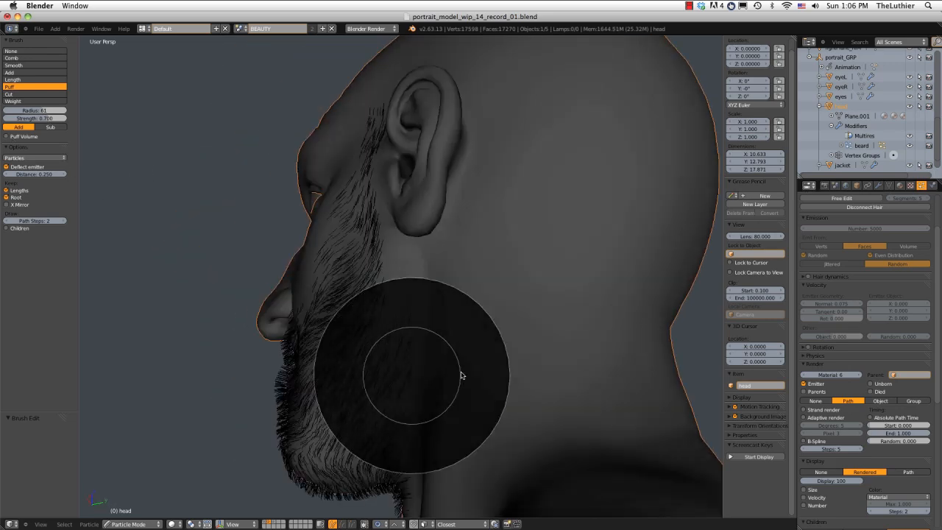
{"action": "left_click", "coordinate": [448, 378]}
{"action": "left_click_drag", "start_coordinate": [399, 395], "coordinate": [371, 368]}
{"action": "mouse_move", "coordinate": [298, 340]}
{"action": "middle_mouse_down"}
{"action": "mouse_move", "coordinate": [350, 361]}
{"action": "mouse_move", "coordinate": [315, 269]}
{"action": "mouse_move", "coordinate": [276, 293]}
{"action": "middle_mouse_up"}
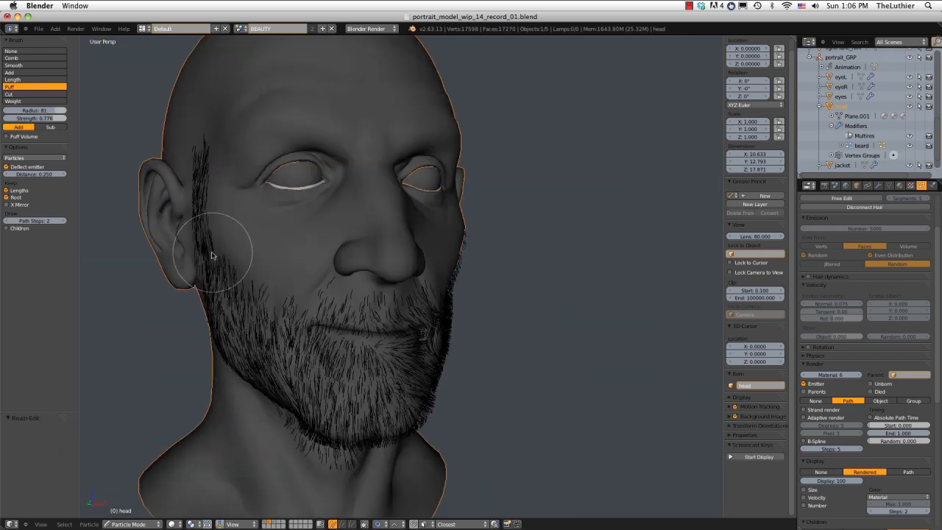
{"action": "mouse_move", "coordinate": [236, 243]}
{"action": "middle_mouse_down"}
{"action": "mouse_move", "coordinate": [248, 315]}
{"action": "mouse_move", "coordinate": [315, 378]}
{"action": "mouse_move", "coordinate": [228, 344]}
{"action": "mouse_move", "coordinate": [250, 326]}
{"action": "mouse_move", "coordinate": [222, 274]}
{"action": "mouse_move", "coordinate": [264, 246]}
{"action": "mouse_move", "coordinate": [248, 287]}
{"action": "mouse_move", "coordinate": [181, 309]}
{"action": "mouse_move", "coordinate": [466, 203]}
{"action": "mouse_move", "coordinate": [458, 227]}
{"action": "mouse_move", "coordinate": [505, 261]}
{"action": "mouse_move", "coordinate": [500, 279]}
{"action": "middle_mouse_up"}
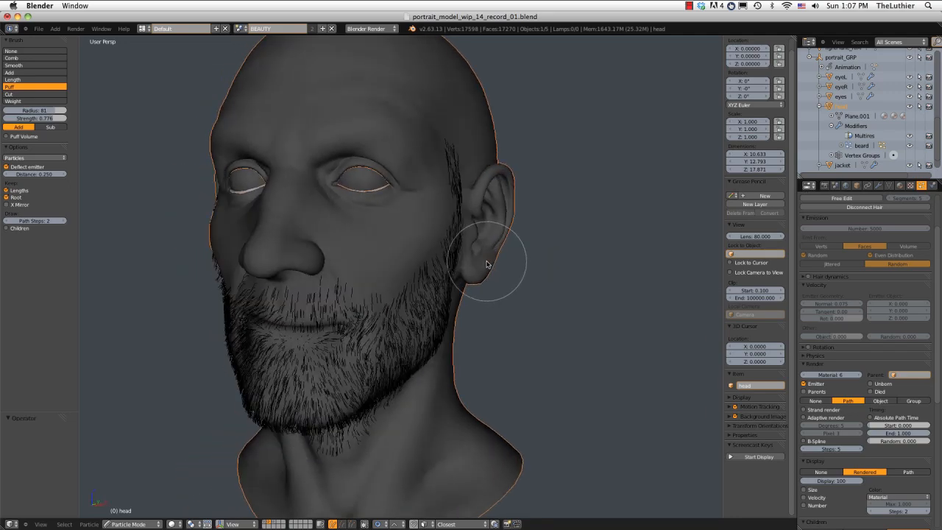
Show the child hairs on the puffed beard and bring the particle system's Children settings into view.
{"action": "mouse_move", "coordinate": [445, 206]}
{"action": "middle_mouse_down"}
{"action": "mouse_move", "coordinate": [434, 272]}
{"action": "mouse_move", "coordinate": [491, 239]}
{"action": "mouse_move", "coordinate": [285, 199]}
{"action": "mouse_move", "coordinate": [473, 198]}
{"action": "mouse_move", "coordinate": [492, 183]}
{"action": "mouse_move", "coordinate": [412, 183]}
{"action": "mouse_move", "coordinate": [412, 200]}
{"action": "mouse_move", "coordinate": [389, 185]}
{"action": "mouse_move", "coordinate": [400, 188]}
{"action": "middle_mouse_up"}
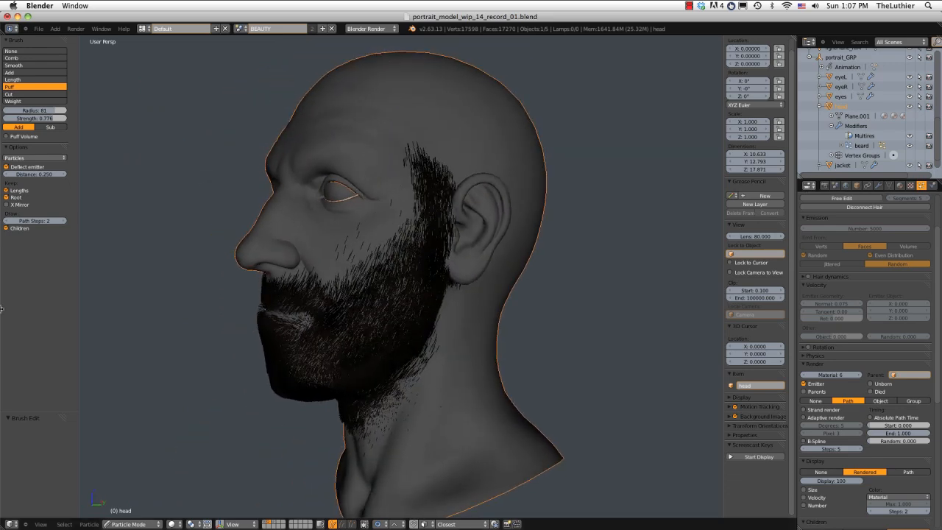
{"action": "mouse_move", "coordinate": [411, 305]}
{"action": "middle_mouse_down"}
{"action": "mouse_move", "coordinate": [429, 294]}
{"action": "mouse_move", "coordinate": [416, 304]}
{"action": "mouse_move", "coordinate": [433, 307]}
{"action": "middle_mouse_up"}
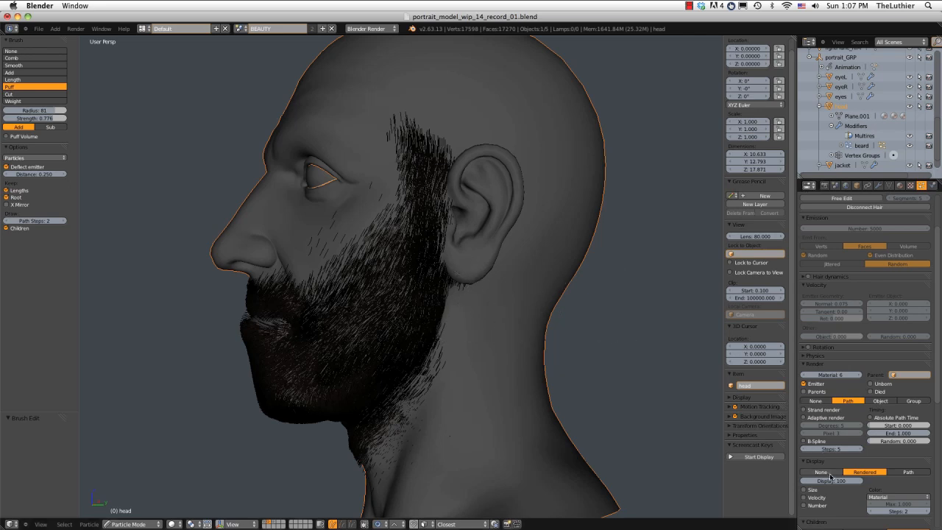
{"action": "scroll", "coordinate": [830, 476], "scroll_direction": "down", "scroll_amount": 4}
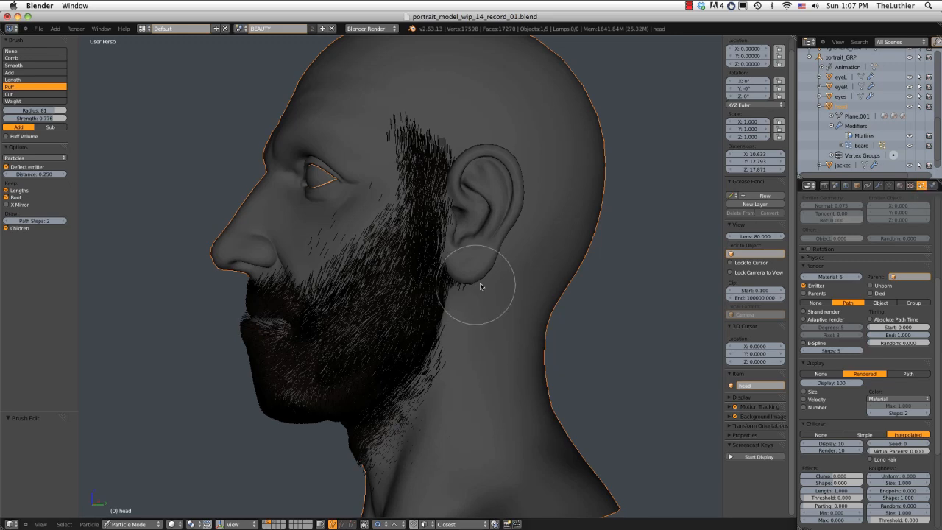
Examine the rendered beard from a distance and close up, and return to the 3D view.
{"action": "middle_click_drag", "start_coordinate": [481, 281], "coordinate": [505, 284]}
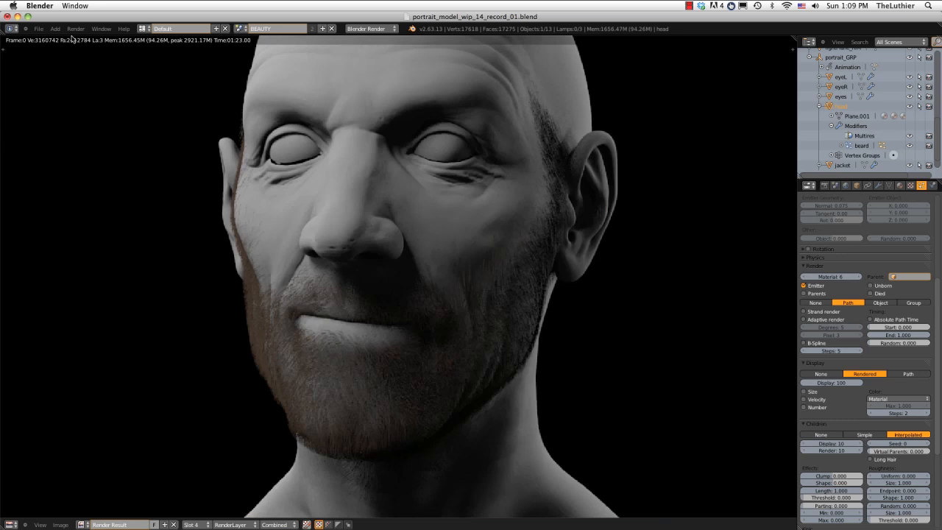
{"action": "scroll", "coordinate": [355, 242], "scroll_direction": "down", "scroll_amount": 3}
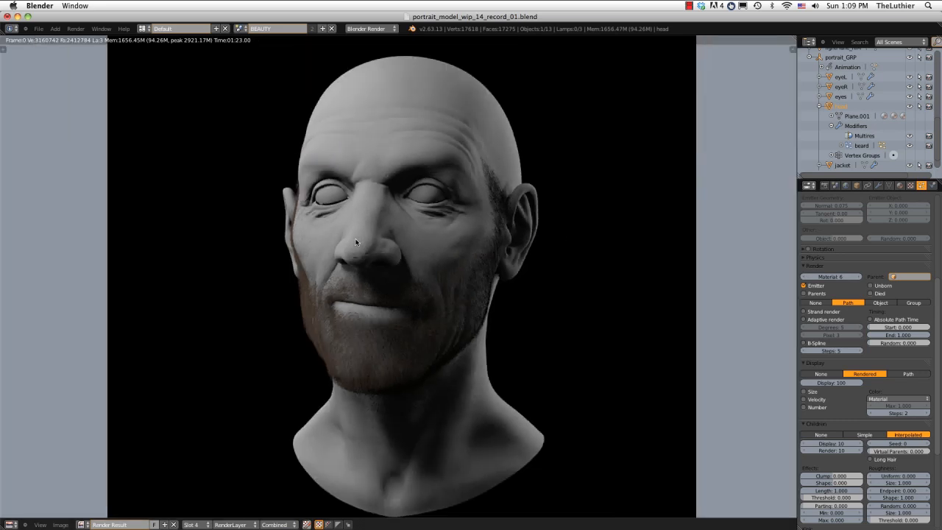
{"action": "scroll", "coordinate": [355, 242], "scroll_direction": "up", "scroll_amount": 3}
{"action": "scroll", "coordinate": [356, 242], "scroll_direction": "up", "scroll_amount": 2}
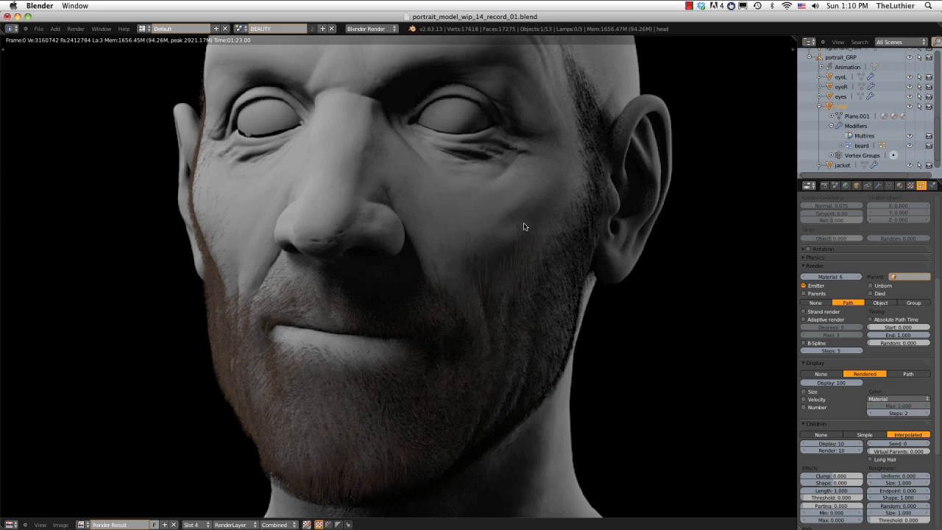
{"action": "key", "text": "Escape"}
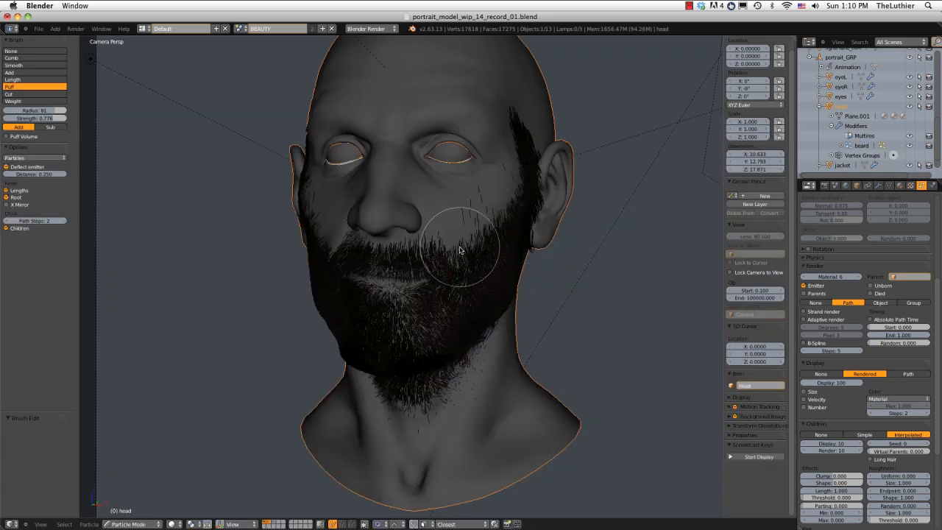
Switch the head to Weight Paint mode and select the Subtract brush.
{"action": "middle_click_drag", "start_coordinate": [460, 248], "coordinate": [497, 245]}
{"action": "key", "text": "KP_Decimal"}
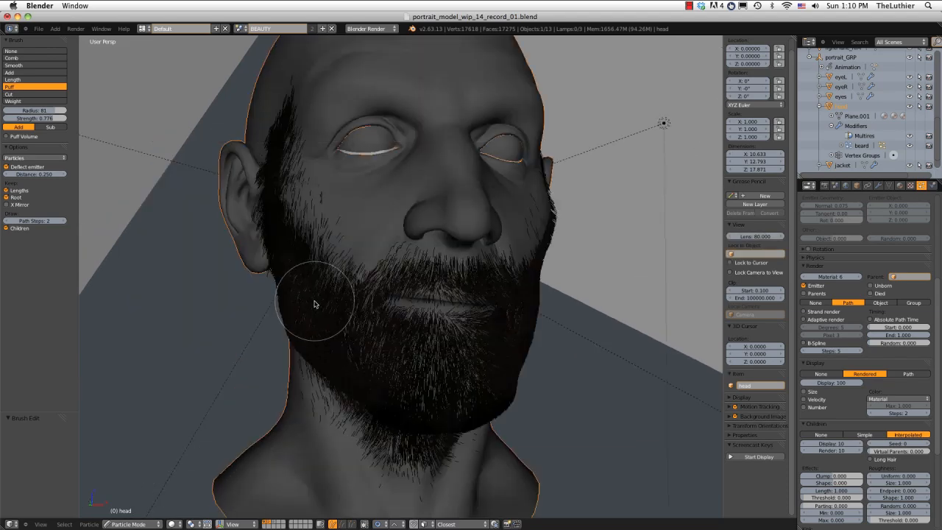
{"action": "key", "text": "ctrl+Tab"}
{"action": "mouse_move", "coordinate": [351, 274]}
{"action": "middle_mouse_down"}
{"action": "mouse_move", "coordinate": [380, 272]}
{"action": "mouse_move", "coordinate": [393, 307]}
{"action": "middle_mouse_up"}
{"action": "scroll", "coordinate": [393, 322], "scroll_direction": "up", "scroll_amount": 1}
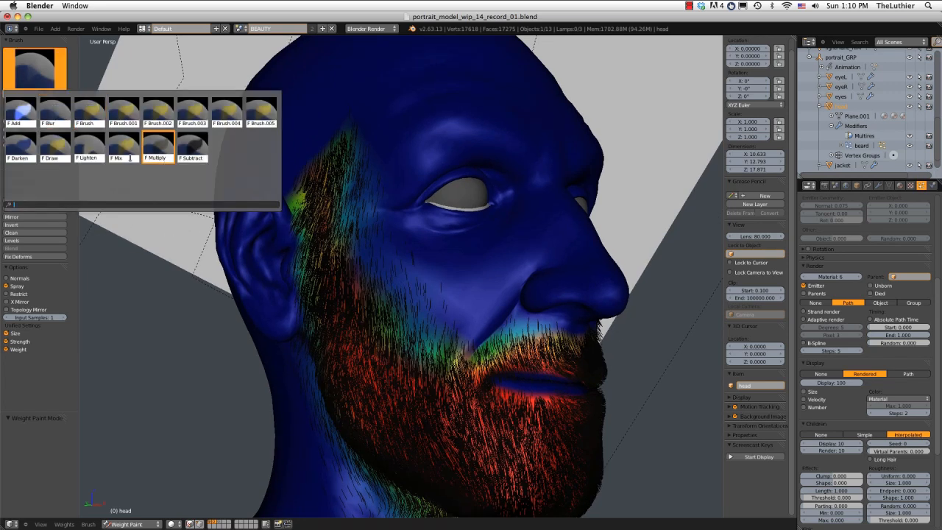
{"action": "left_click", "coordinate": [198, 152]}
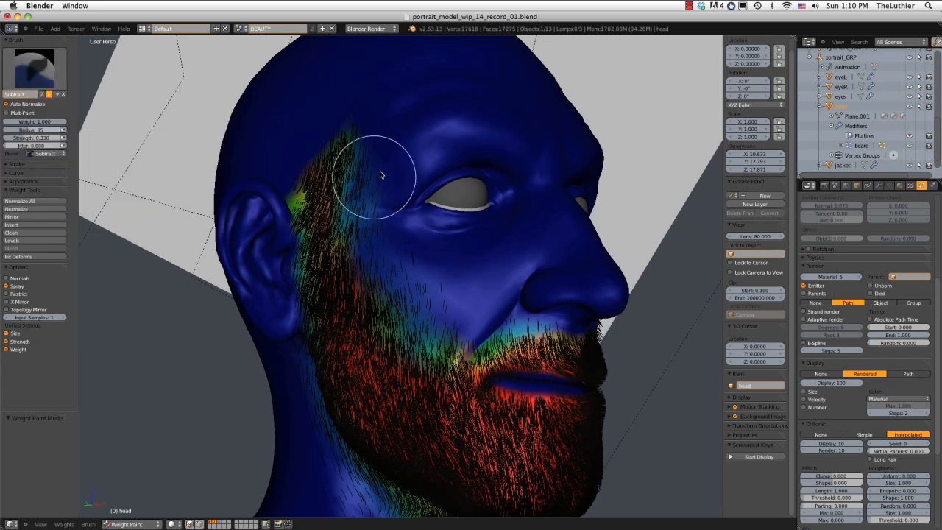
Set the Subtract brush to radius 51 and strength 0.543.
{"action": "key", "text": "f"}
{"action": "left_click", "coordinate": [372, 164]}
{"action": "key", "text": "shift+f"}
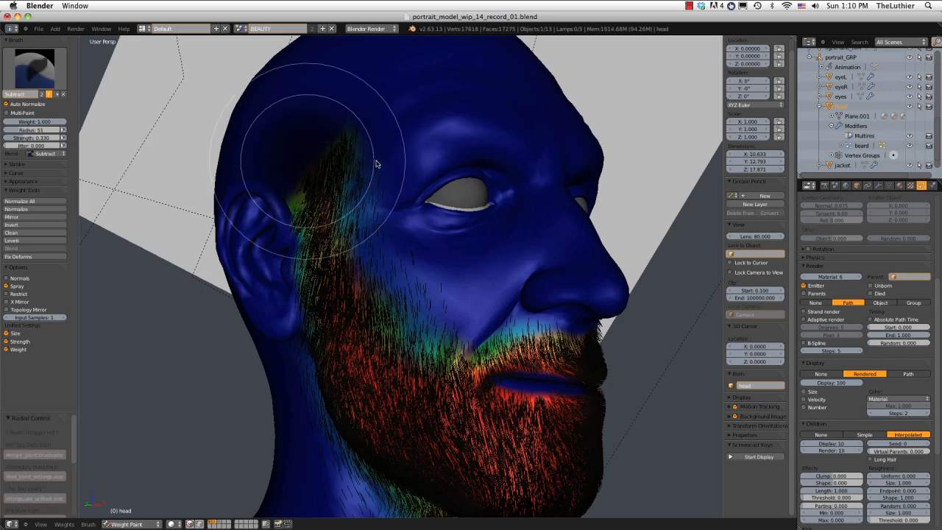
{"action": "left_click", "coordinate": [362, 151]}
Subtract beard density weight along the front of the right sideburn and the upper edge of the right cheek.
{"action": "mouse_move", "coordinate": [364, 138]}
{"action": "left_mouse_down"}
{"action": "mouse_move", "coordinate": [367, 193]}
{"action": "mouse_move", "coordinate": [392, 245]}
{"action": "mouse_move", "coordinate": [361, 185]}
{"action": "mouse_move", "coordinate": [351, 131]}
{"action": "mouse_move", "coordinate": [355, 163]}
{"action": "left_mouse_up"}
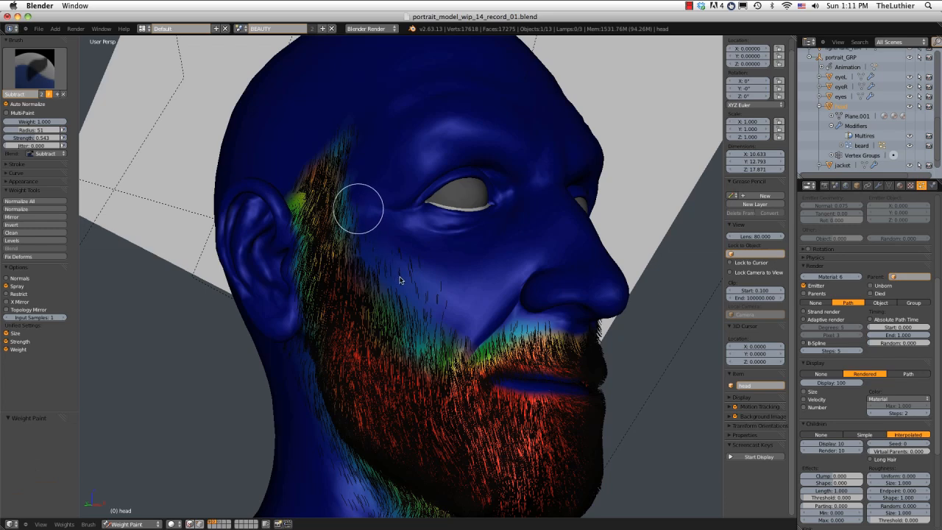
{"action": "left_click_drag", "start_coordinate": [400, 277], "coordinate": [439, 307]}
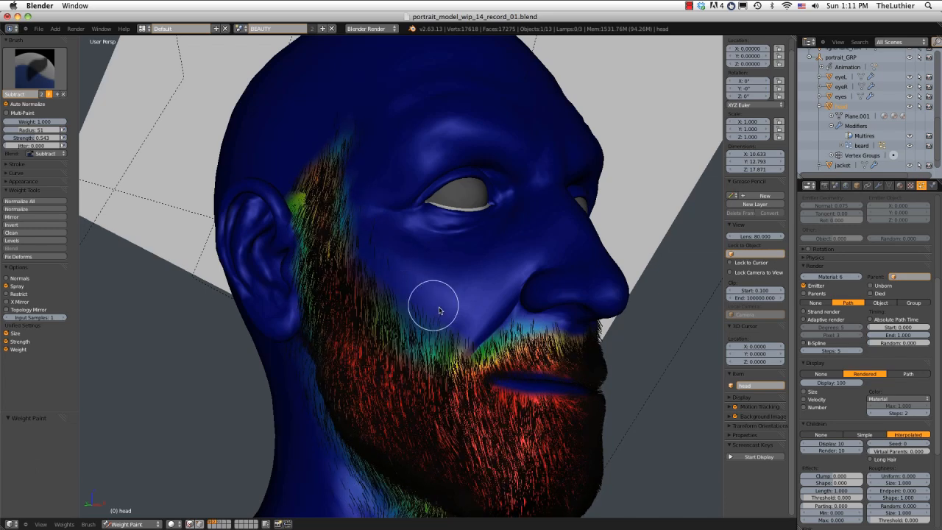
{"action": "middle_click_drag", "start_coordinate": [378, 264], "coordinate": [391, 259]}
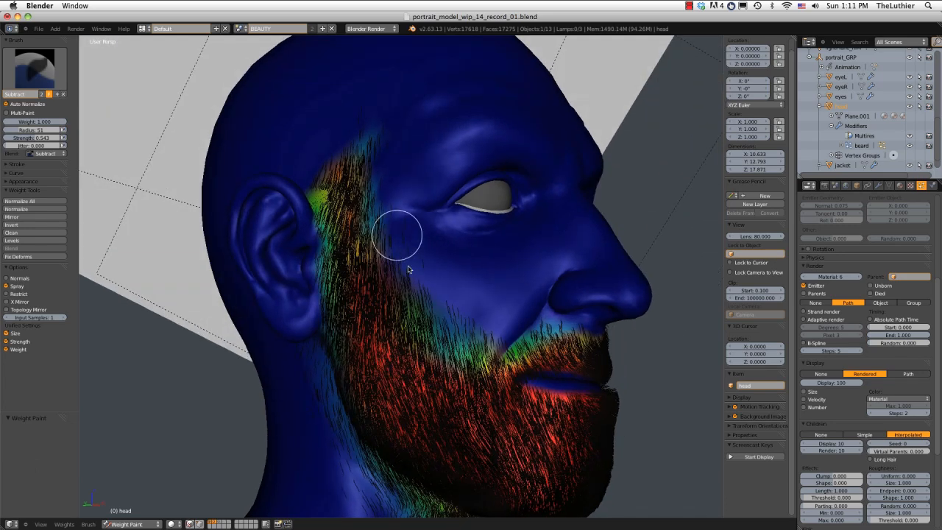
{"action": "left_click_drag", "start_coordinate": [417, 283], "coordinate": [425, 292]}
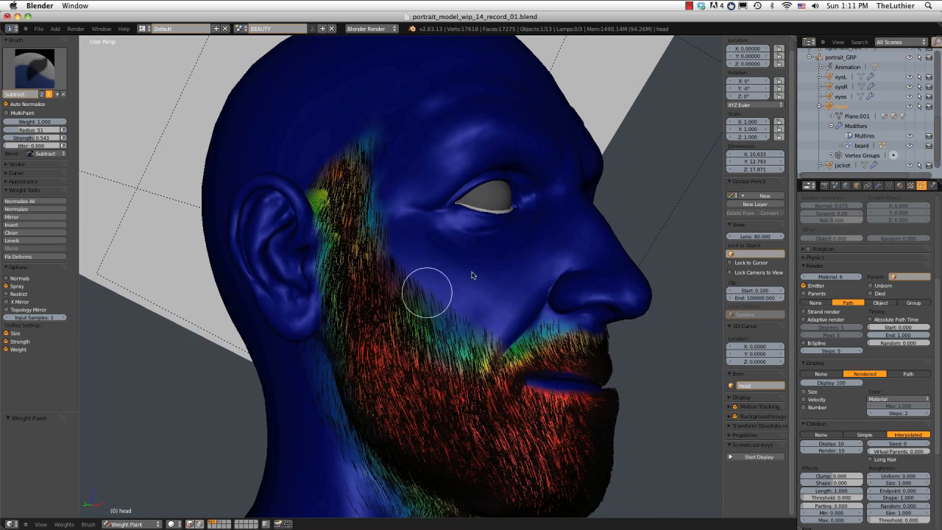
{"action": "middle_click_drag", "start_coordinate": [450, 228], "coordinate": [449, 216]}
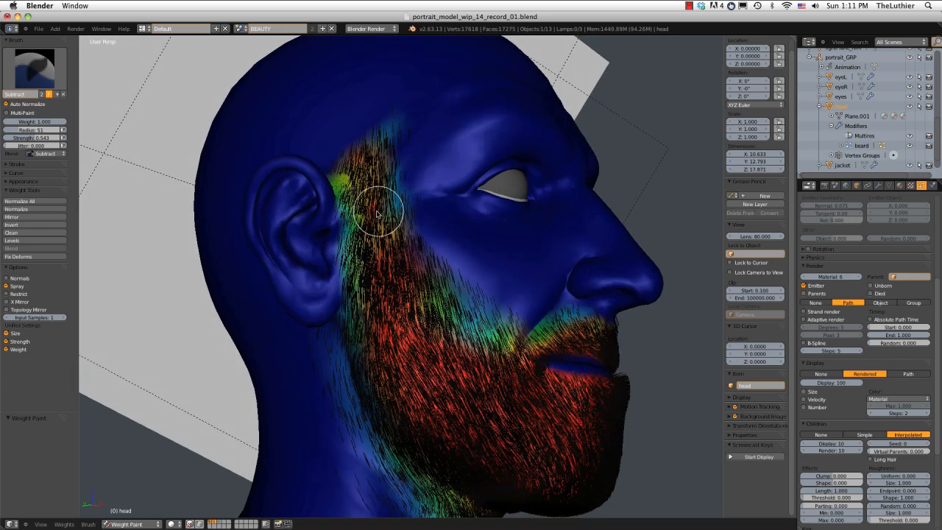
Subtract weight around the right ear and earlobe and down the side of the neck behind the jaw.
{"action": "left_click_drag", "start_coordinate": [338, 245], "coordinate": [328, 318]}
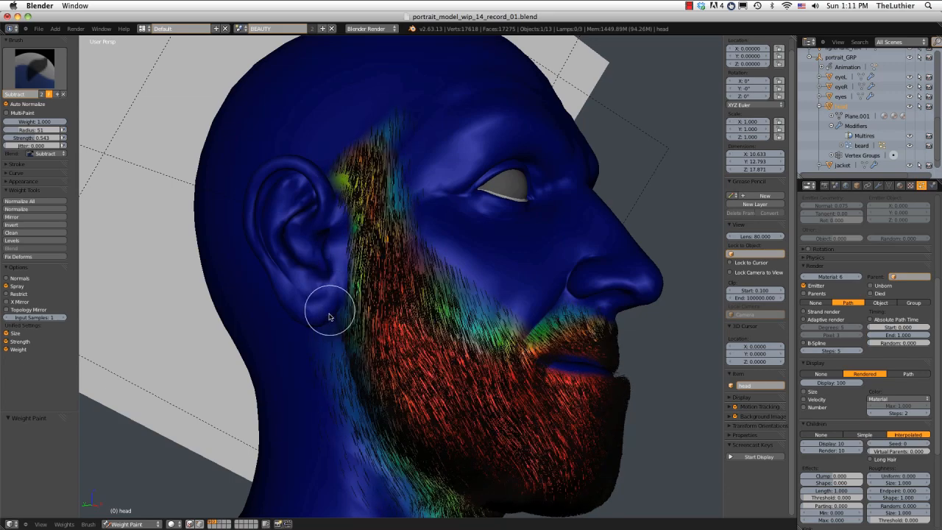
{"action": "middle_click_drag", "start_coordinate": [329, 316], "coordinate": [336, 267]}
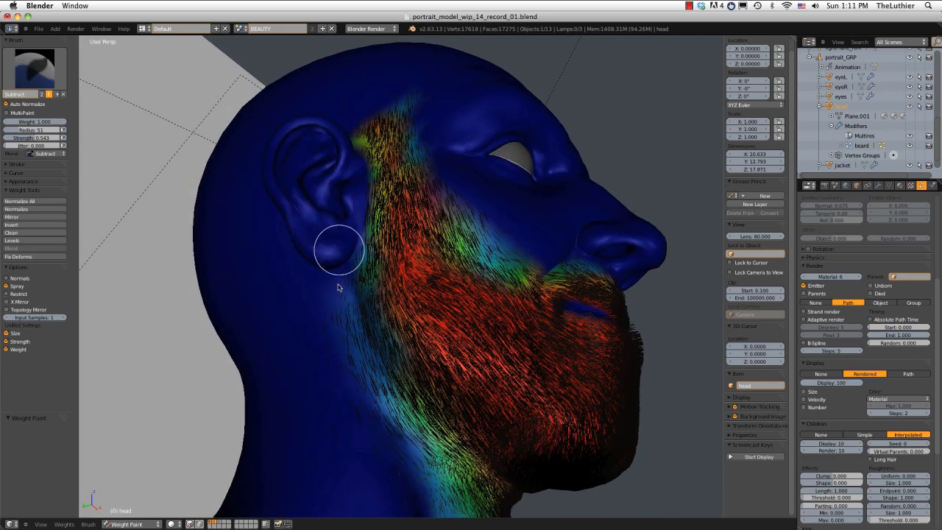
{"action": "left_click_drag", "start_coordinate": [338, 284], "coordinate": [362, 443]}
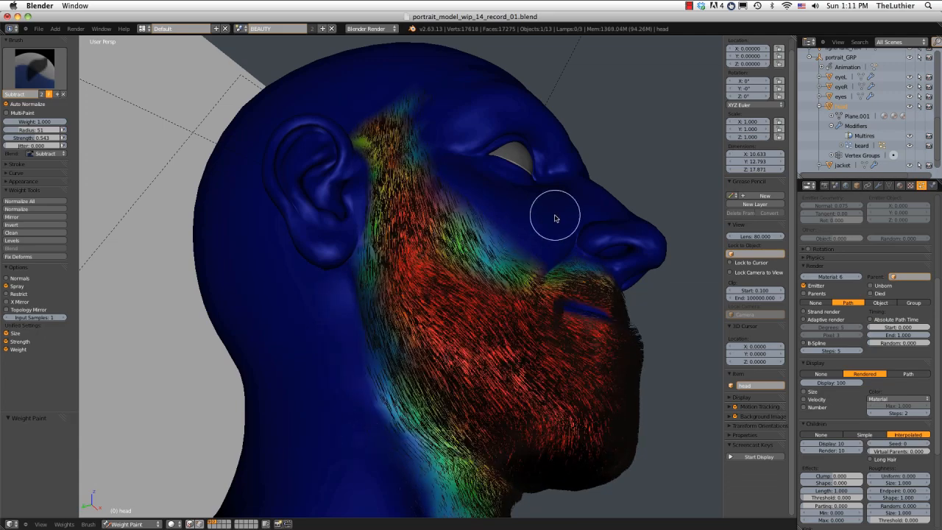
Subtract weight along the upper left cheek, the left temple and the area in front of the left ear.
{"action": "middle_click_drag", "start_coordinate": [554, 217], "coordinate": [448, 238]}
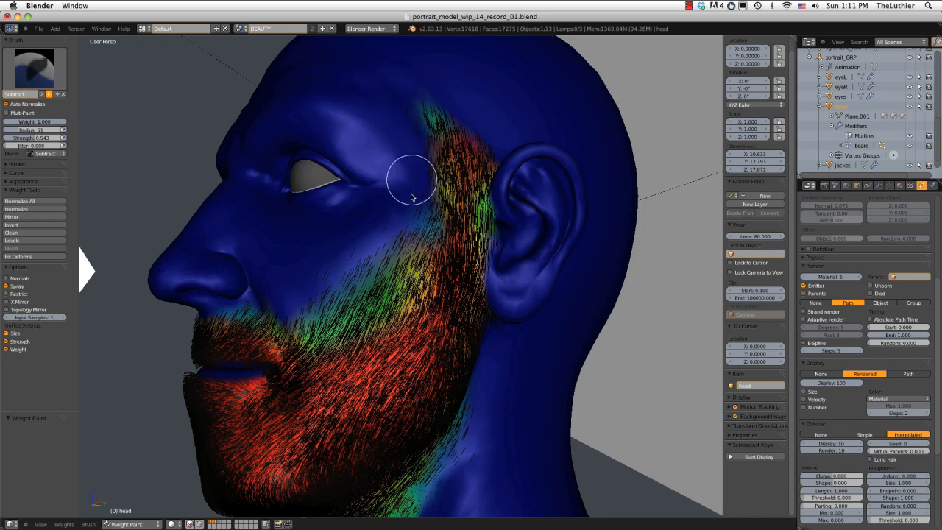
{"action": "left_click_drag", "start_coordinate": [404, 219], "coordinate": [315, 279]}
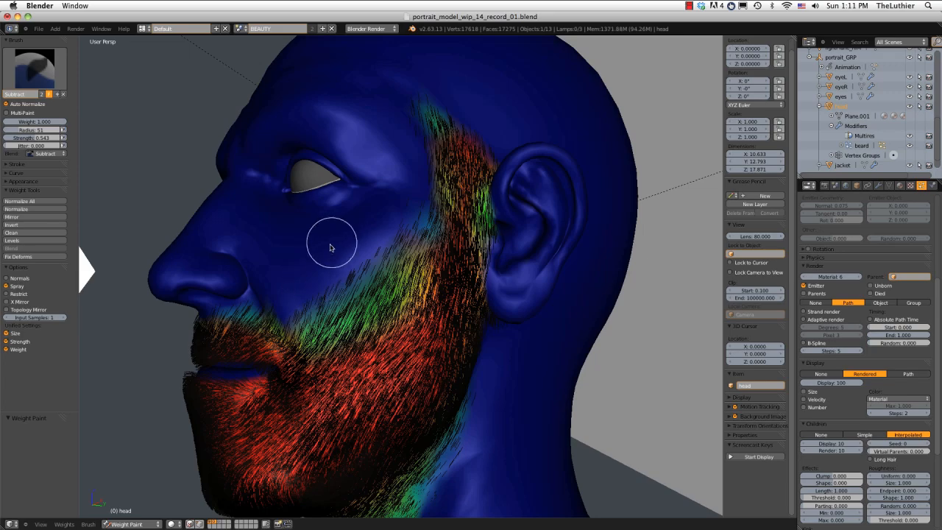
{"action": "mouse_move", "coordinate": [351, 240]}
{"action": "middle_mouse_down"}
{"action": "mouse_move", "coordinate": [384, 248]}
{"action": "mouse_move", "coordinate": [400, 240]}
{"action": "mouse_move", "coordinate": [356, 232]}
{"action": "middle_mouse_up"}
{"action": "middle_click_drag", "start_coordinate": [415, 157], "coordinate": [426, 158]}
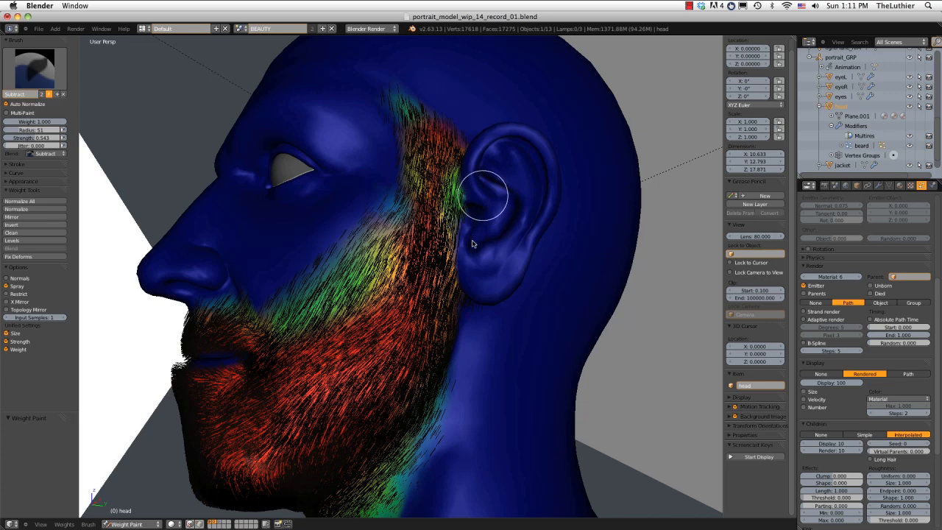
{"action": "middle_click_drag", "start_coordinate": [479, 254], "coordinate": [489, 159]}
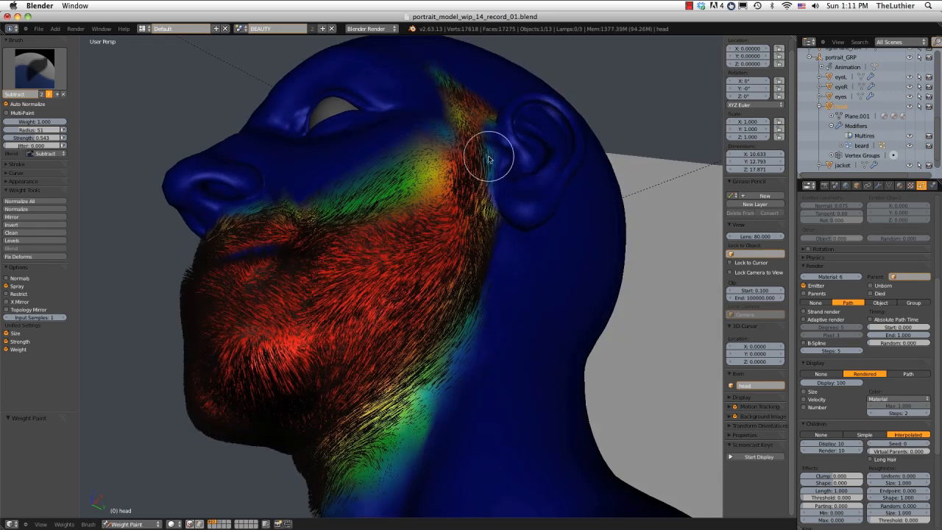
{"action": "mouse_move", "coordinate": [523, 231]}
{"action": "middle_mouse_down"}
{"action": "mouse_move", "coordinate": [510, 140]}
{"action": "mouse_move", "coordinate": [498, 157]}
{"action": "middle_mouse_up"}
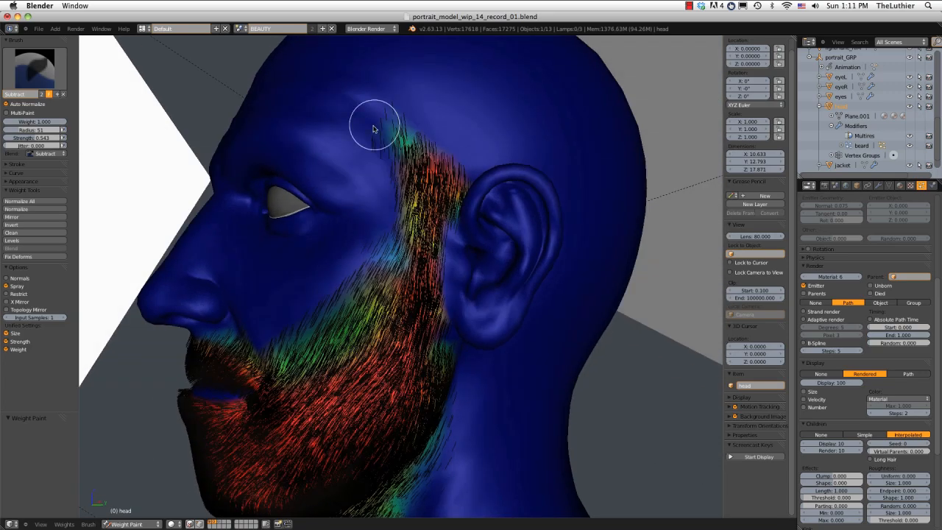
Subtract the stray weight where the right sideburn meets the top of the ear, and undo the last stroke.
{"action": "mouse_move", "coordinate": [438, 144]}
{"action": "middle_mouse_down"}
{"action": "mouse_move", "coordinate": [498, 141]}
{"action": "mouse_move", "coordinate": [448, 141]}
{"action": "mouse_move", "coordinate": [488, 133]}
{"action": "mouse_move", "coordinate": [410, 169]}
{"action": "mouse_move", "coordinate": [528, 204]}
{"action": "mouse_move", "coordinate": [532, 179]}
{"action": "mouse_move", "coordinate": [498, 203]}
{"action": "mouse_move", "coordinate": [466, 206]}
{"action": "mouse_move", "coordinate": [471, 177]}
{"action": "mouse_move", "coordinate": [442, 179]}
{"action": "mouse_move", "coordinate": [578, 184]}
{"action": "mouse_move", "coordinate": [446, 152]}
{"action": "mouse_move", "coordinate": [390, 169]}
{"action": "middle_mouse_up"}
{"action": "scroll", "coordinate": [389, 206], "scroll_direction": "up", "scroll_amount": 5}
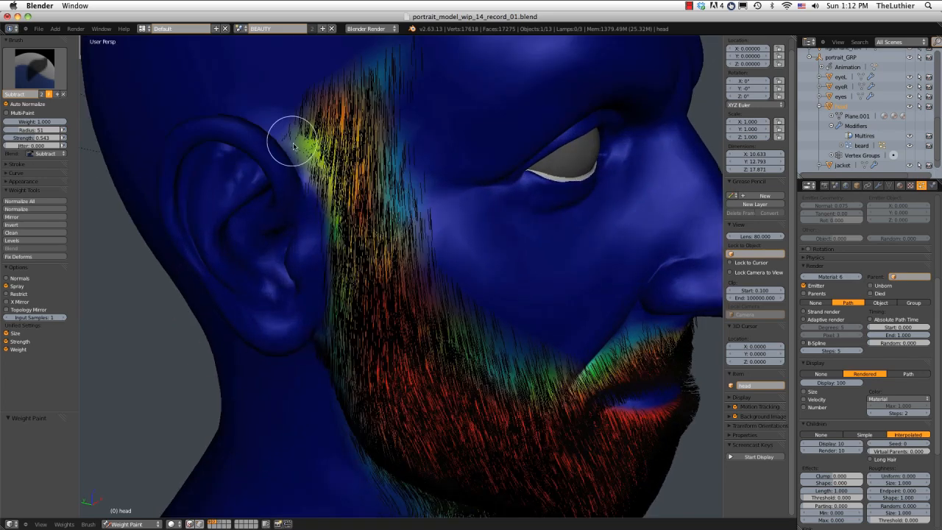
{"action": "mouse_move", "coordinate": [302, 190]}
{"action": "left_mouse_down"}
{"action": "mouse_move", "coordinate": [286, 134]}
{"action": "mouse_move", "coordinate": [306, 197]}
{"action": "left_mouse_up"}
{"action": "middle_click_drag", "start_coordinate": [298, 140], "coordinate": [283, 208]}
{"action": "left_click_drag", "start_coordinate": [266, 214], "coordinate": [242, 252]}
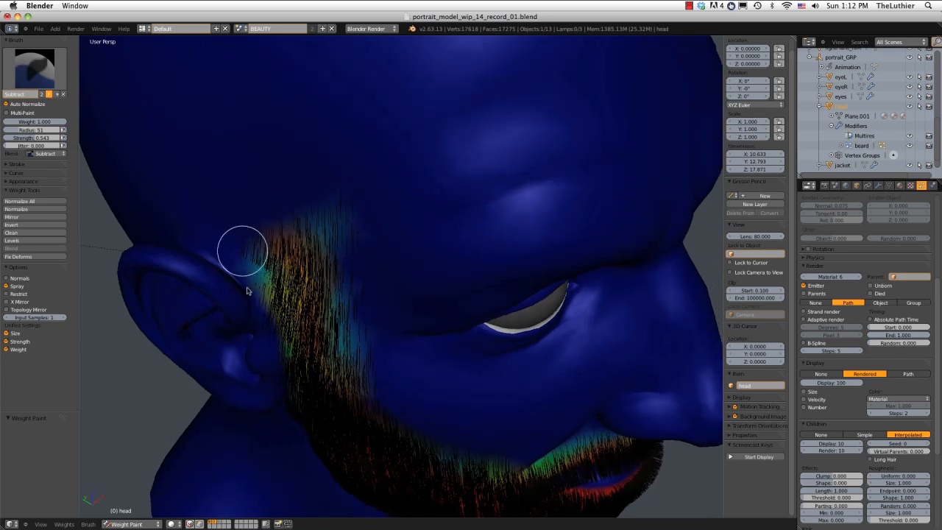
{"action": "middle_click_drag", "start_coordinate": [250, 296], "coordinate": [257, 201]}
{"action": "key", "text": "ctrl+z"}
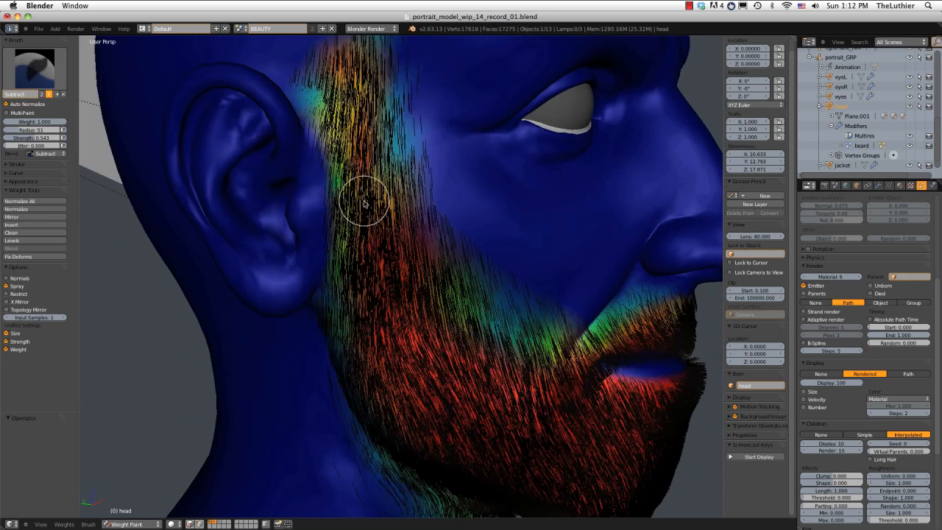
Return the head to Object Mode and bring the beard particle system's Vertex Groups settings into view.
{"action": "middle_click_drag", "start_coordinate": [364, 204], "coordinate": [390, 128], "text": "ctrl"}
{"action": "middle_click_drag", "start_coordinate": [393, 132], "coordinate": [356, 137]}
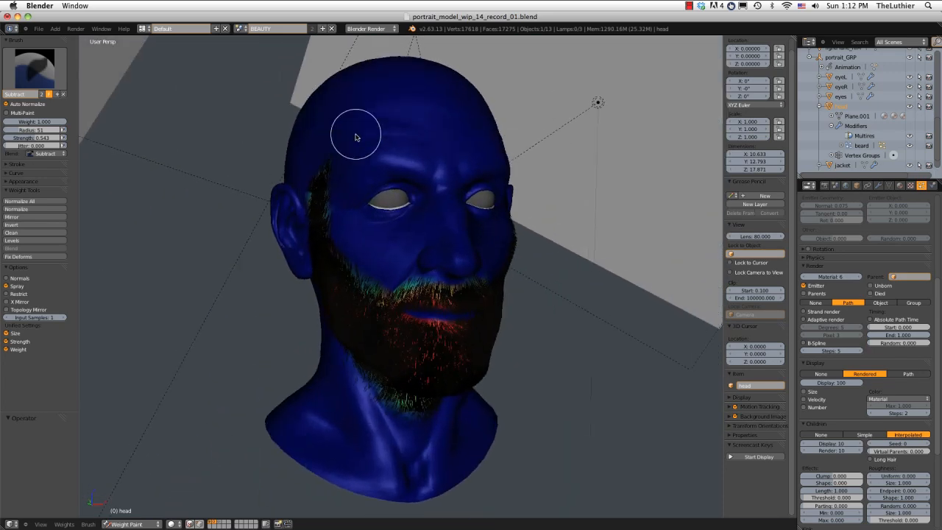
{"action": "key", "text": "Tab"}
{"action": "scroll", "coordinate": [432, 298], "scroll_direction": "up", "scroll_amount": 1}
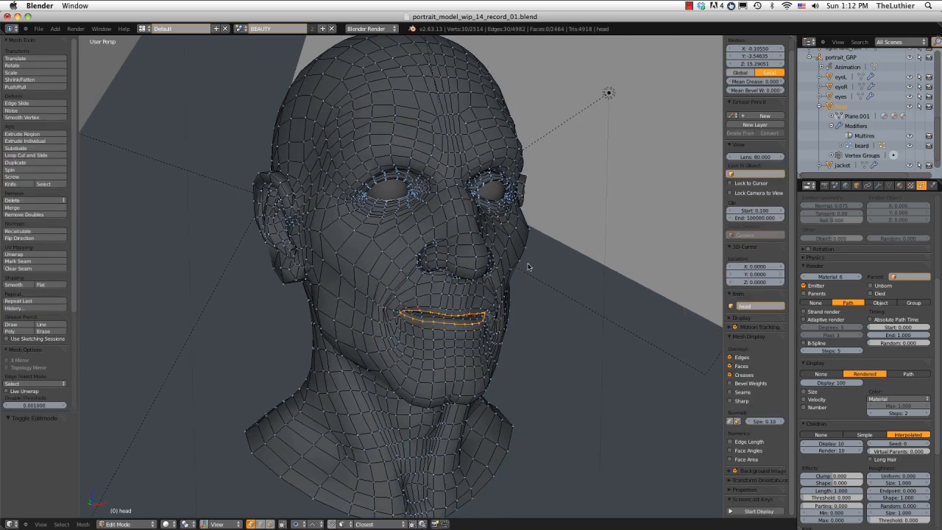
{"action": "key", "text": "Tab"}
{"action": "key", "text": "ctrl+Tab"}
{"action": "mouse_move", "coordinate": [528, 266]}
{"action": "middle_mouse_down"}
{"action": "mouse_move", "coordinate": [431, 248]}
{"action": "mouse_move", "coordinate": [398, 263]}
{"action": "mouse_move", "coordinate": [570, 291]}
{"action": "mouse_move", "coordinate": [479, 257]}
{"action": "mouse_move", "coordinate": [412, 257]}
{"action": "mouse_move", "coordinate": [465, 261]}
{"action": "middle_mouse_up"}
{"action": "middle_click_drag", "start_coordinate": [379, 291], "coordinate": [403, 324]}
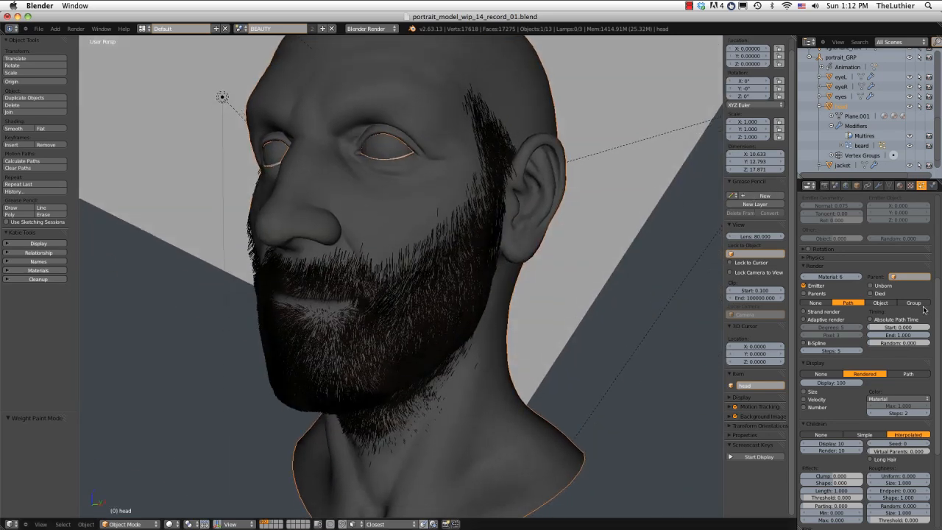
{"action": "left_click_drag", "start_coordinate": [936, 293], "coordinate": [937, 372]}
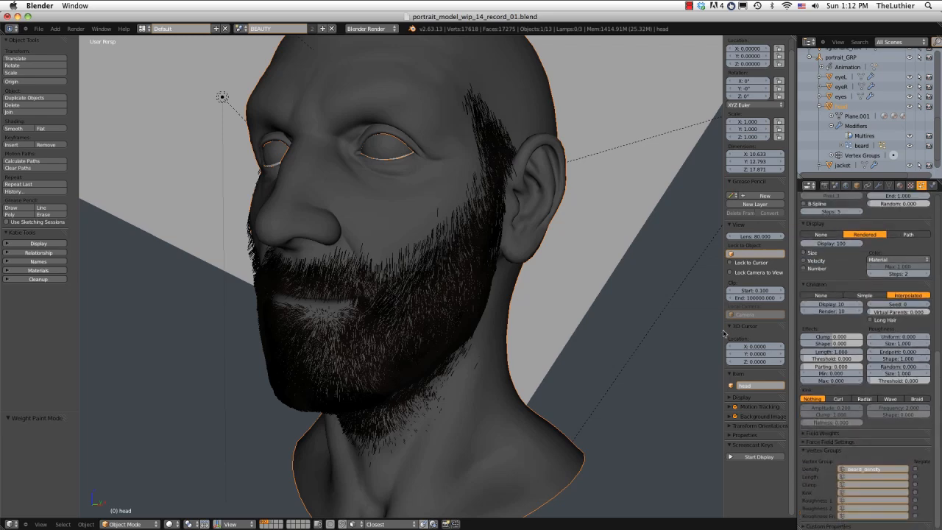
{"action": "middle_click_drag", "start_coordinate": [409, 291], "coordinate": [445, 234]}
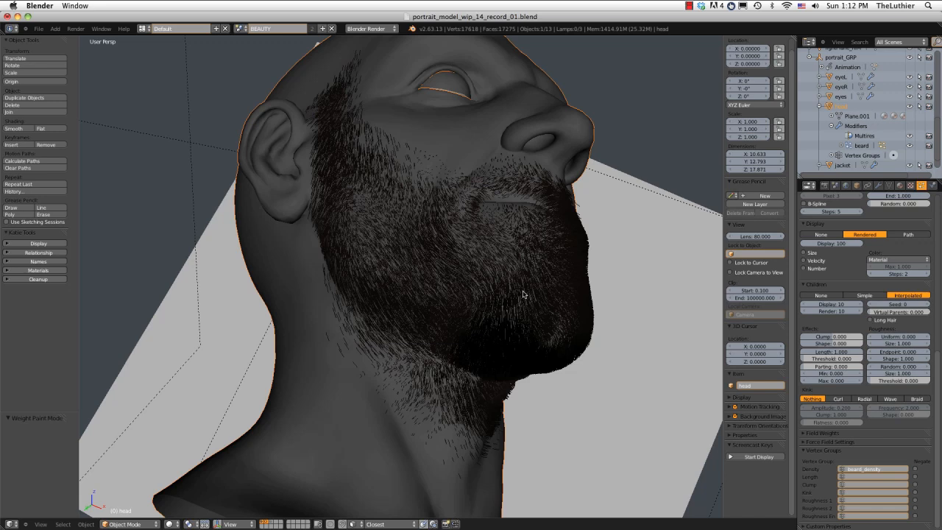
Switch the head to Particle Mode, hide the child hairs and select the Smooth brush.
{"action": "left_click", "coordinate": [129, 523]}
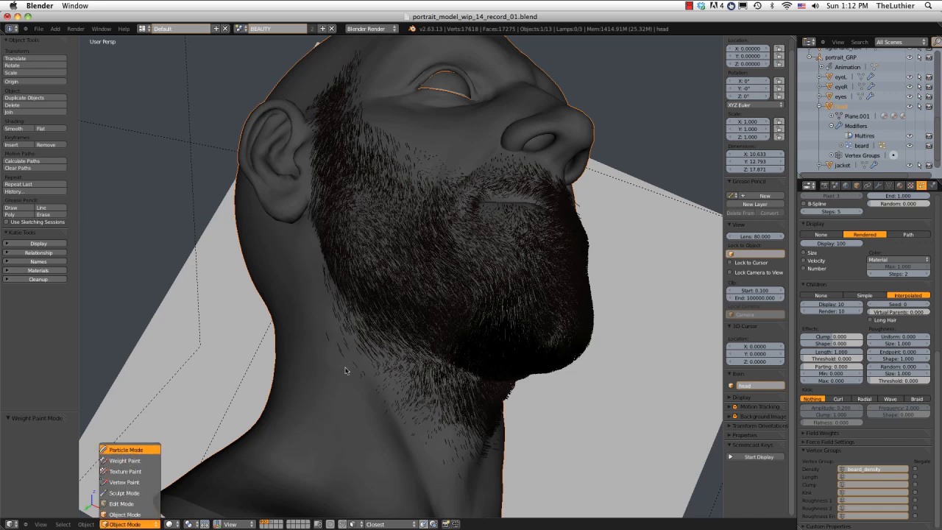
{"action": "left_click", "coordinate": [126, 452]}
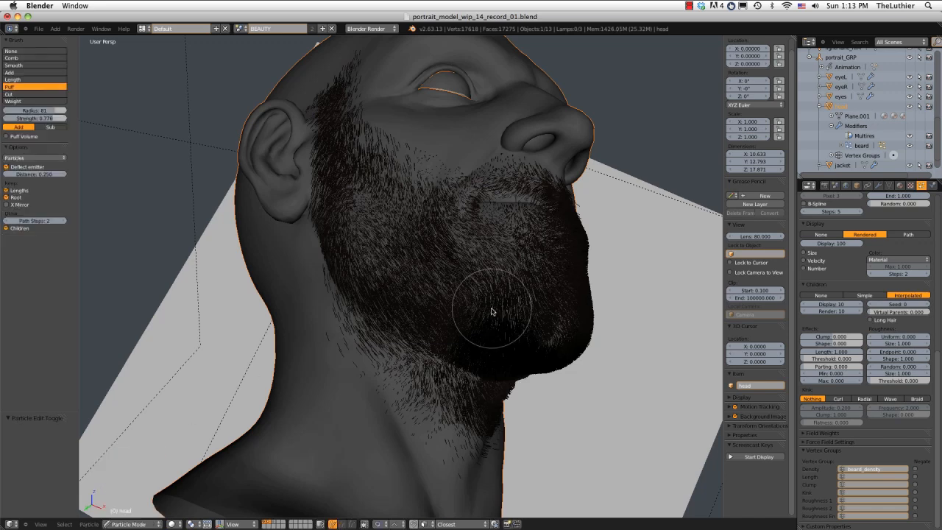
{"action": "left_click", "coordinate": [20, 229]}
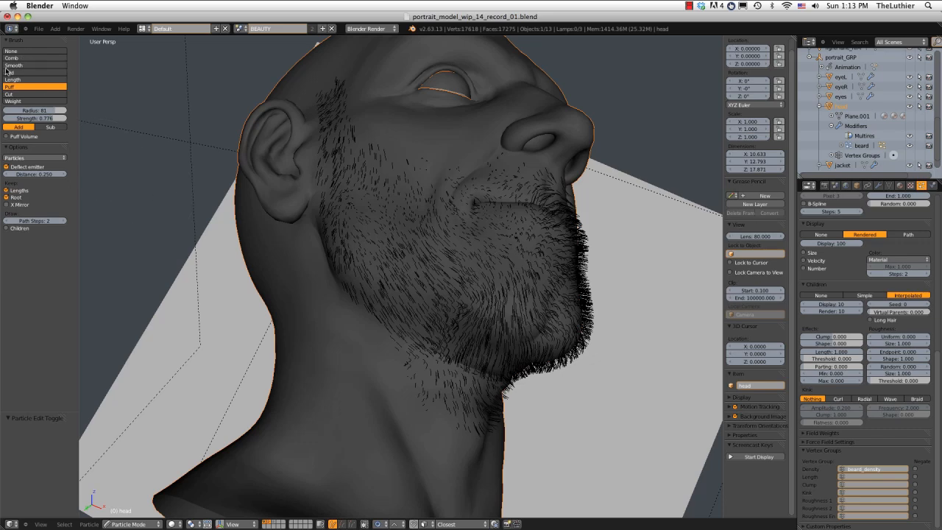
{"action": "left_click", "coordinate": [29, 65]}
Smooth the parent hairs under the chin and on the neck, and return the head to Object Mode.
{"action": "left_click_drag", "start_coordinate": [452, 248], "coordinate": [454, 336]}
{"action": "mouse_move", "coordinate": [507, 214]}
{"action": "middle_mouse_down"}
{"action": "mouse_move", "coordinate": [492, 236]}
{"action": "mouse_move", "coordinate": [447, 227]}
{"action": "mouse_move", "coordinate": [460, 236]}
{"action": "mouse_move", "coordinate": [553, 174]}
{"action": "mouse_move", "coordinate": [495, 185]}
{"action": "middle_mouse_up"}
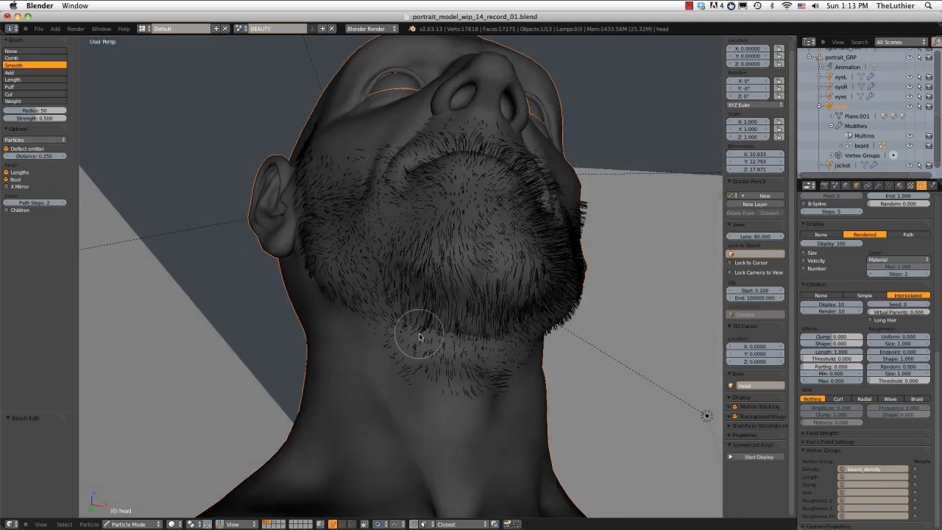
{"action": "middle_click_drag", "start_coordinate": [452, 334], "coordinate": [485, 382]}
{"action": "left_click", "coordinate": [128, 523]}
{"action": "left_click", "coordinate": [134, 448]}
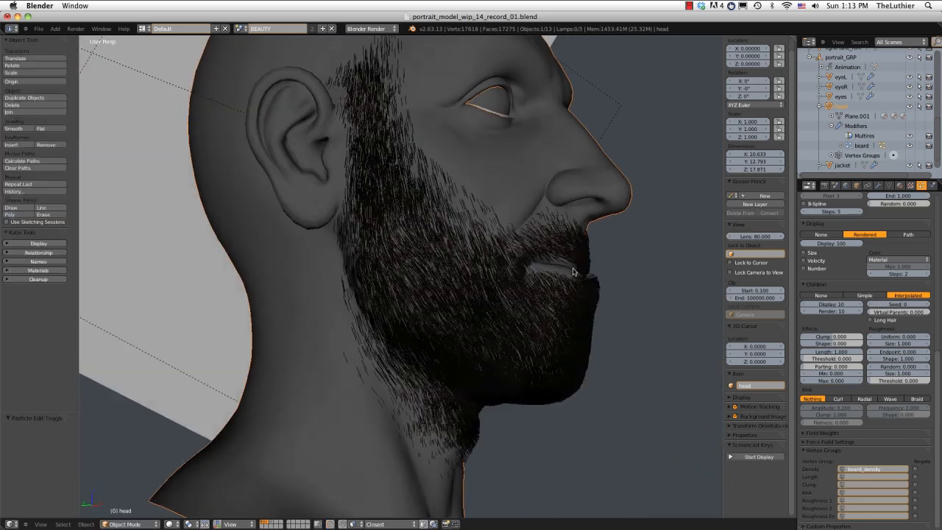
{"action": "middle_click_drag", "start_coordinate": [576, 269], "coordinate": [490, 261]}
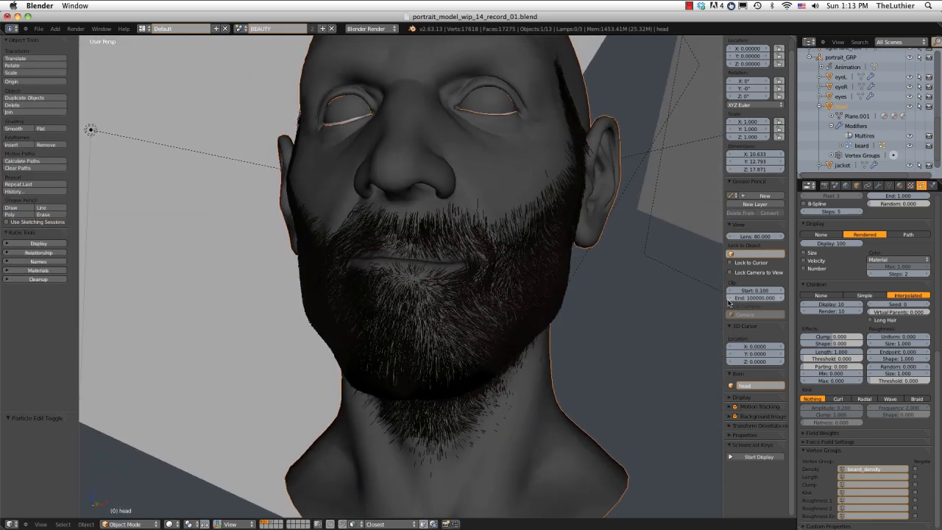
Set the Length of the beard's interpolated child hairs to 0.4.
{"action": "middle_click_drag", "start_coordinate": [593, 317], "coordinate": [665, 288]}
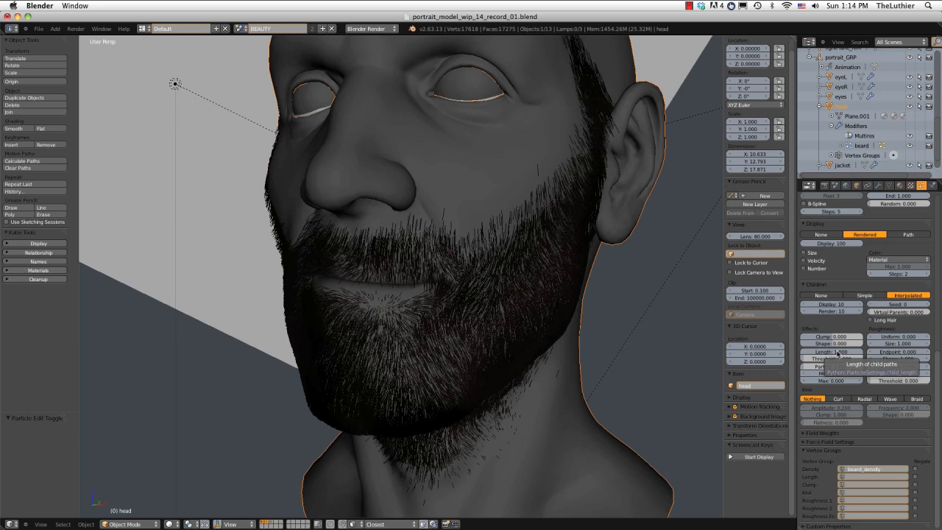
{"action": "left_click", "coordinate": [835, 352]}
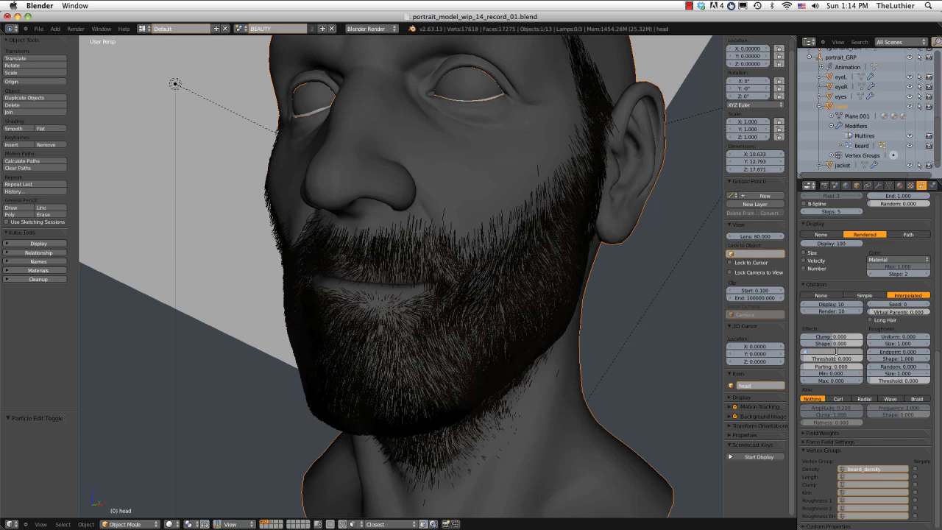
{"action": "key", "text": "Return"}
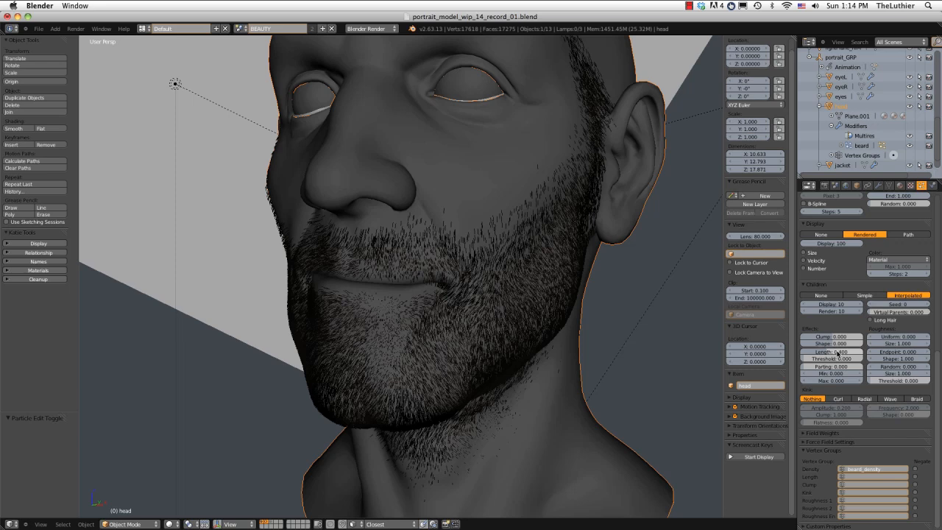
{"action": "left_click_drag", "start_coordinate": [833, 353], "coordinate": [912, 358]}
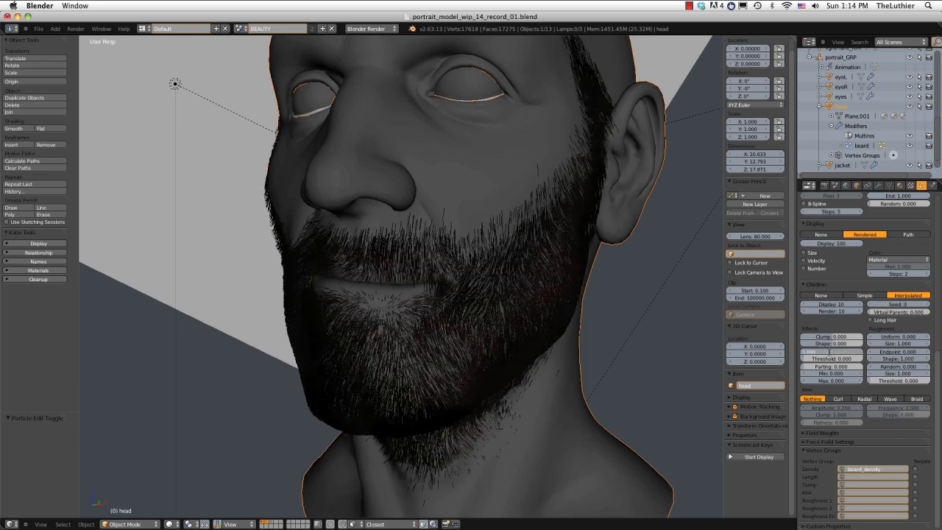
{"action": "type", "text": ".4"}
{"action": "key", "text": "Return"}
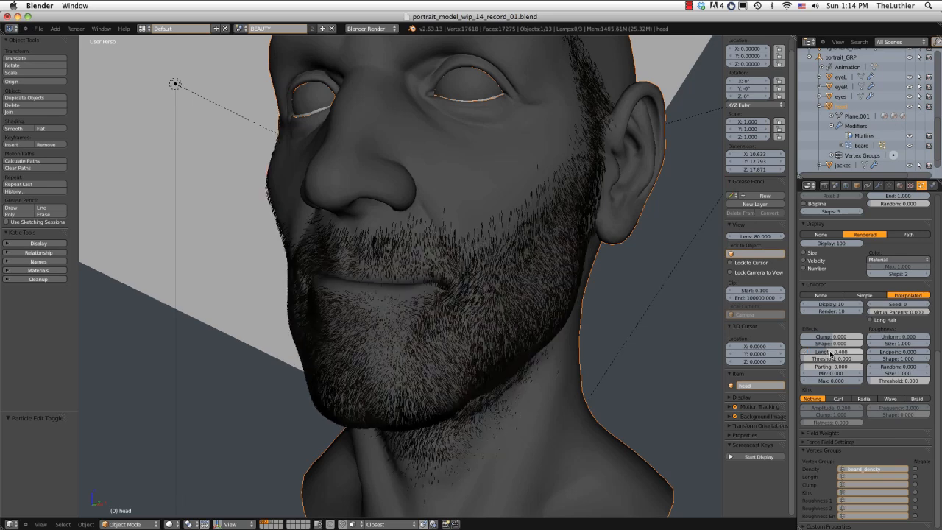
{"action": "middle_click_drag", "start_coordinate": [438, 279], "coordinate": [432, 280]}
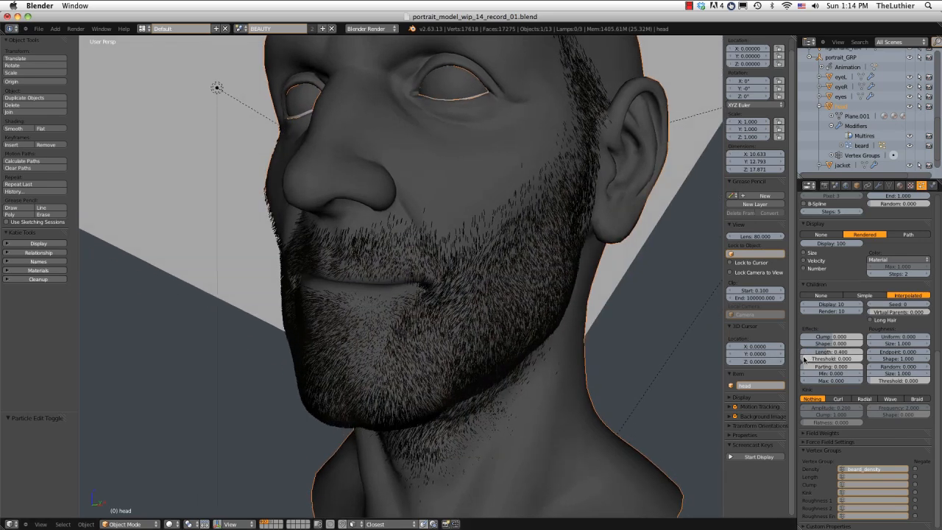
Try child length Threshold values of 1 and 0.2 on the beard.
{"action": "left_click_drag", "start_coordinate": [804, 359], "coordinate": [809, 359]}
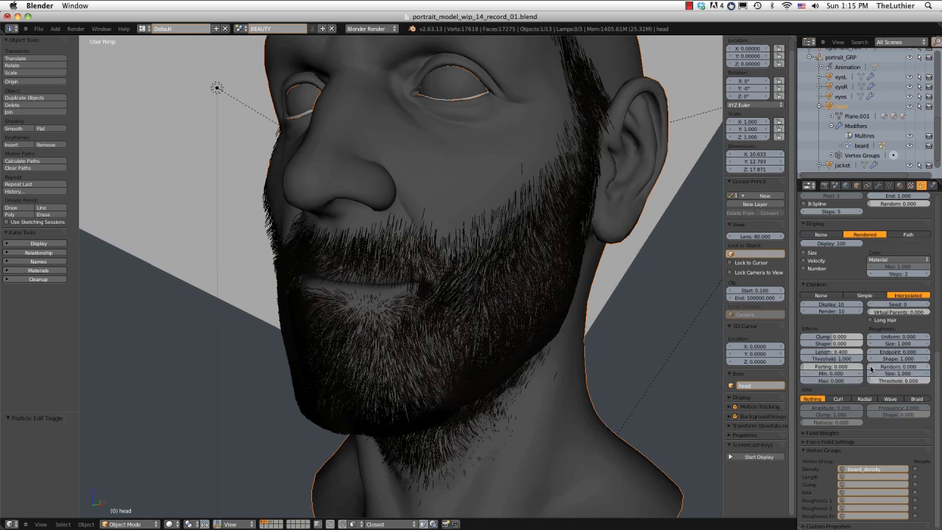
{"action": "left_click_drag", "start_coordinate": [863, 363], "coordinate": [805, 352]}
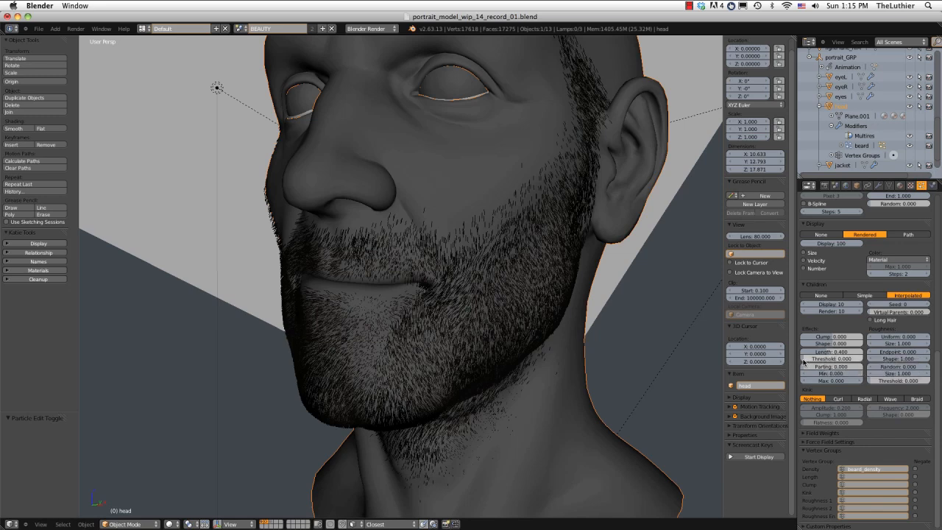
{"action": "left_click_drag", "start_coordinate": [809, 359], "coordinate": [831, 363]}
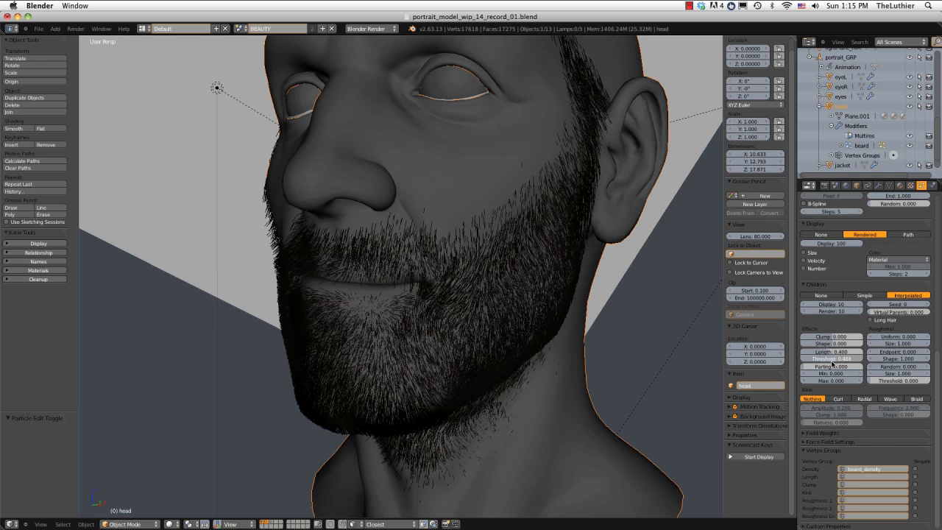
{"action": "left_click", "coordinate": [832, 361]}
{"action": "type", "text": "0.2"}
{"action": "key", "text": "Return"}
{"action": "middle_click_drag", "start_coordinate": [524, 277], "coordinate": [503, 266]}
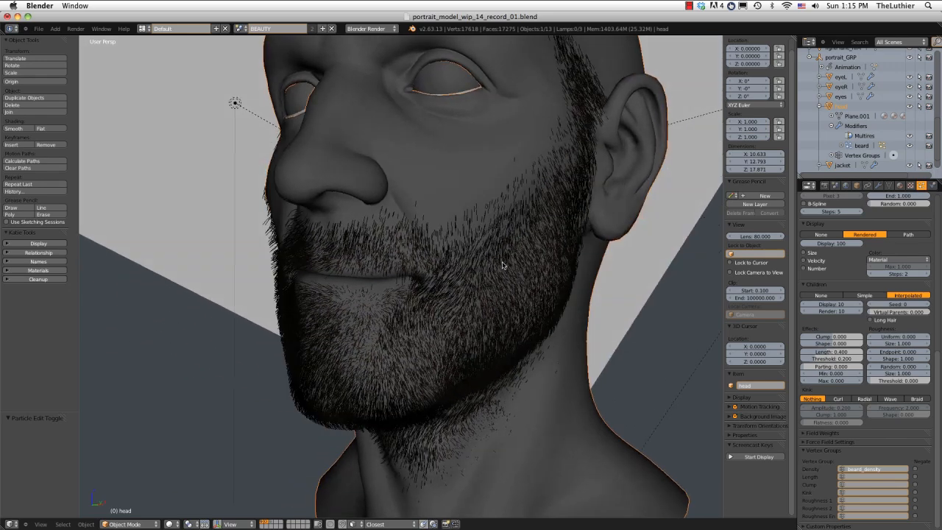
Set the child length Threshold to 0.1 and check the beard from the front and side.
{"action": "left_click", "coordinate": [835, 359]}
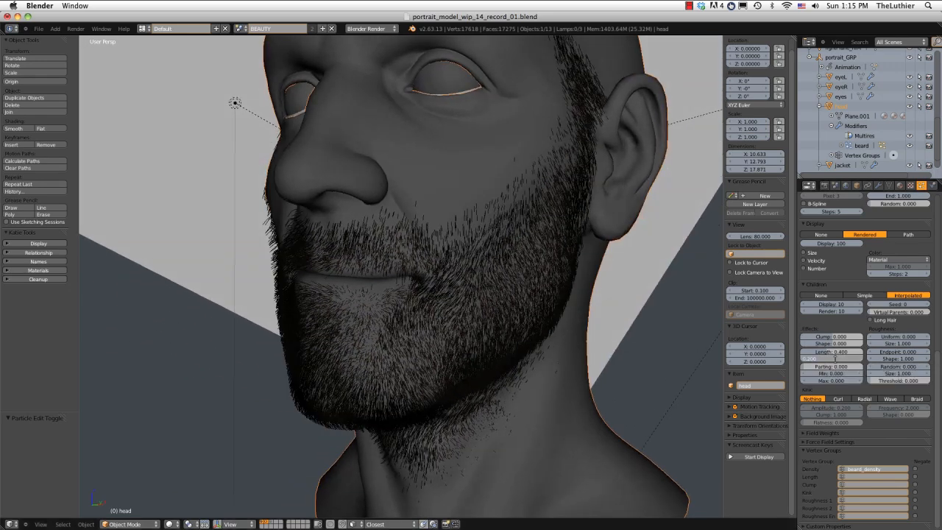
{"action": "key", "text": "Return"}
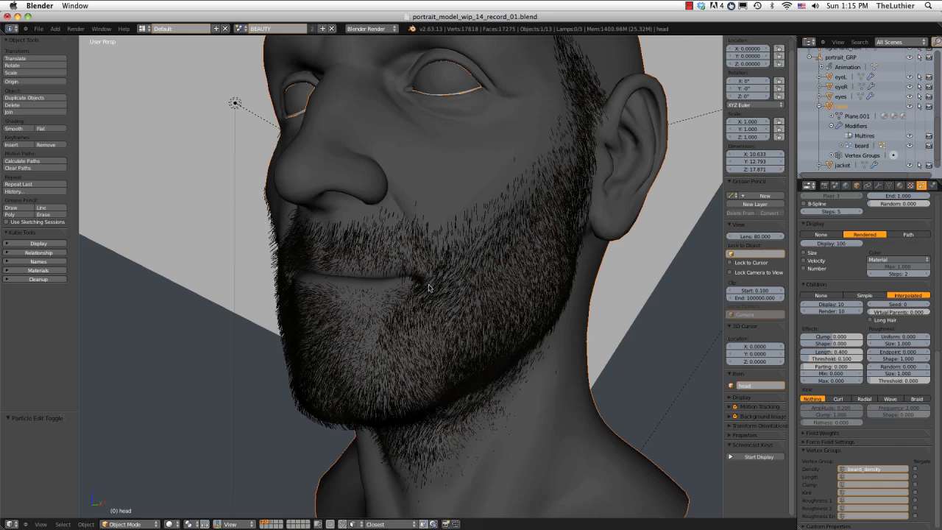
{"action": "middle_click_drag", "start_coordinate": [428, 287], "coordinate": [408, 276]}
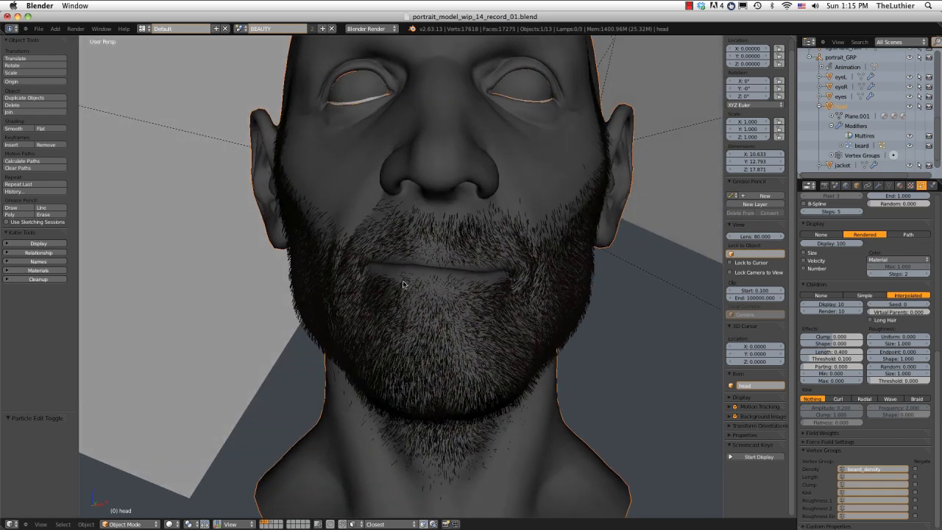
{"action": "middle_click_drag", "start_coordinate": [549, 272], "coordinate": [504, 280]}
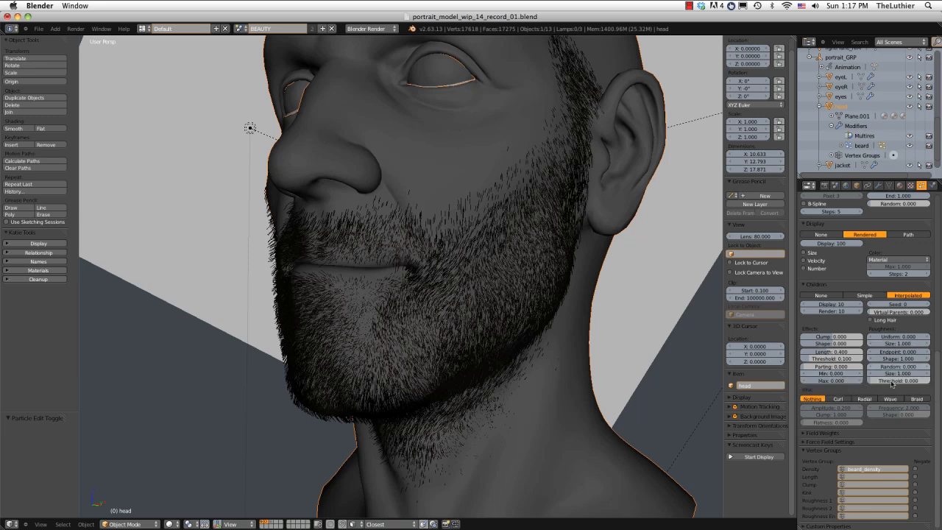
Apply a Curl kink to the beard's child hairs and reduce its amplitude.
{"action": "left_click", "coordinate": [837, 399]}
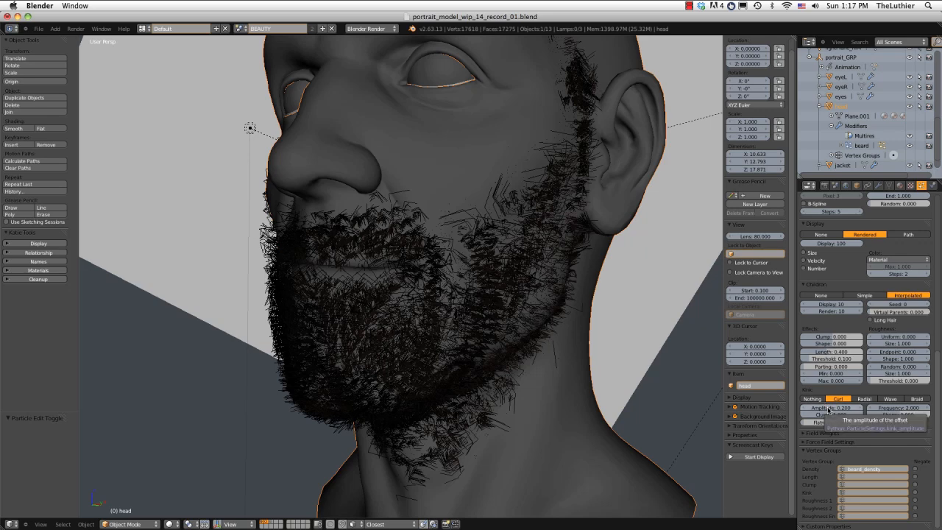
{"action": "left_click_drag", "start_coordinate": [829, 409], "coordinate": [788, 416]}
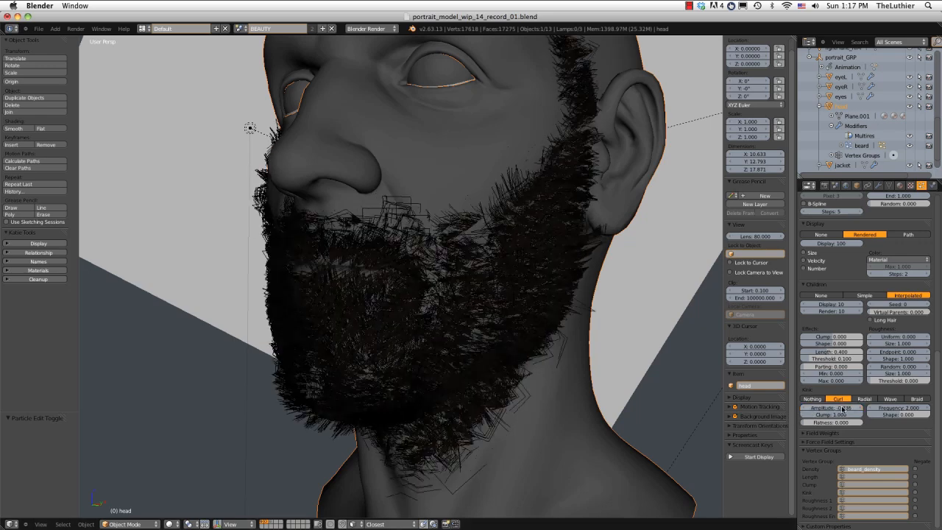
{"action": "left_click", "coordinate": [838, 407]}
{"action": "key", "text": "Return"}
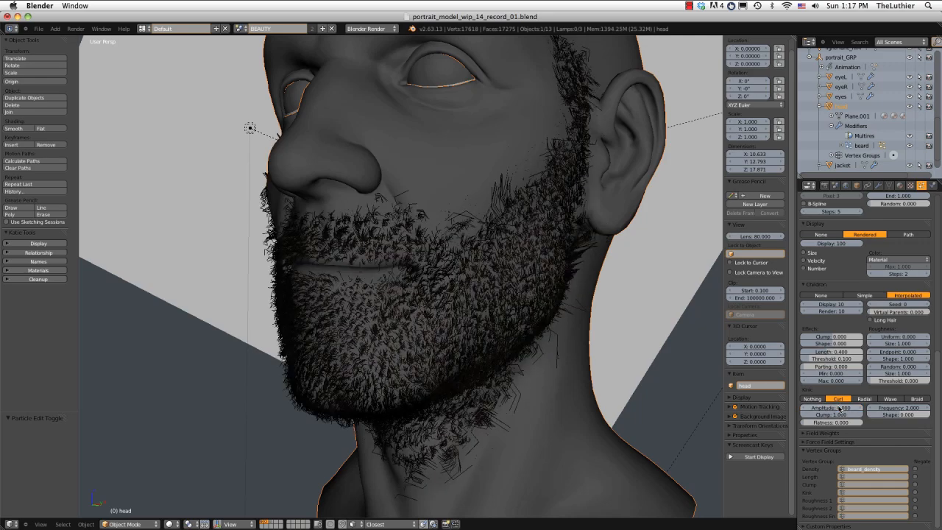
{"action": "middle_click_drag", "start_coordinate": [534, 259], "coordinate": [564, 261]}
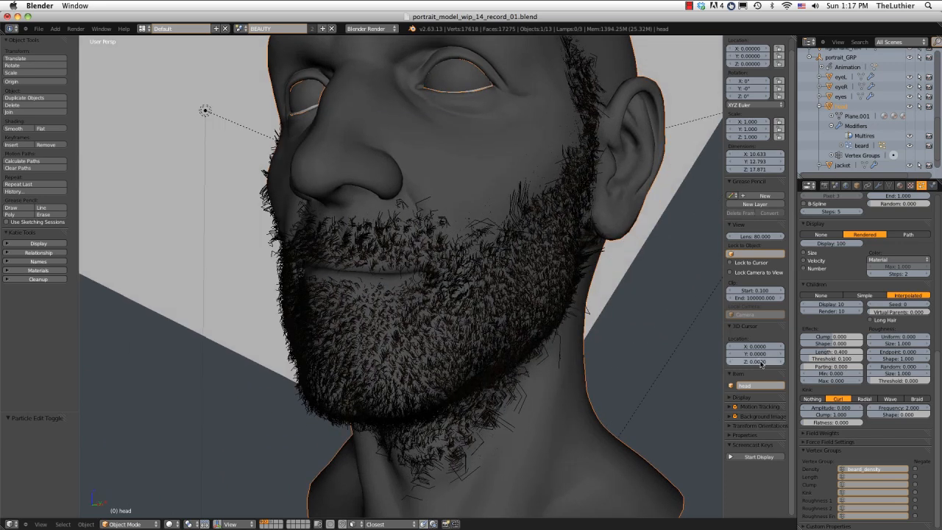
Set the Curl kink's Clump to 0 and its Frequency to 0.6.
{"action": "left_click", "coordinate": [835, 415]}
{"action": "type", "text": "0"}
{"action": "key", "text": "Return"}
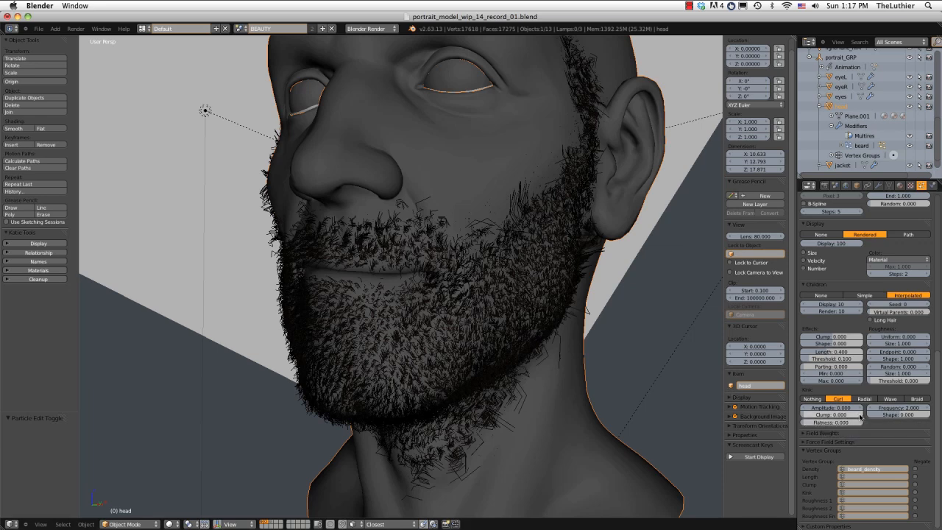
{"action": "left_click", "coordinate": [899, 407]}
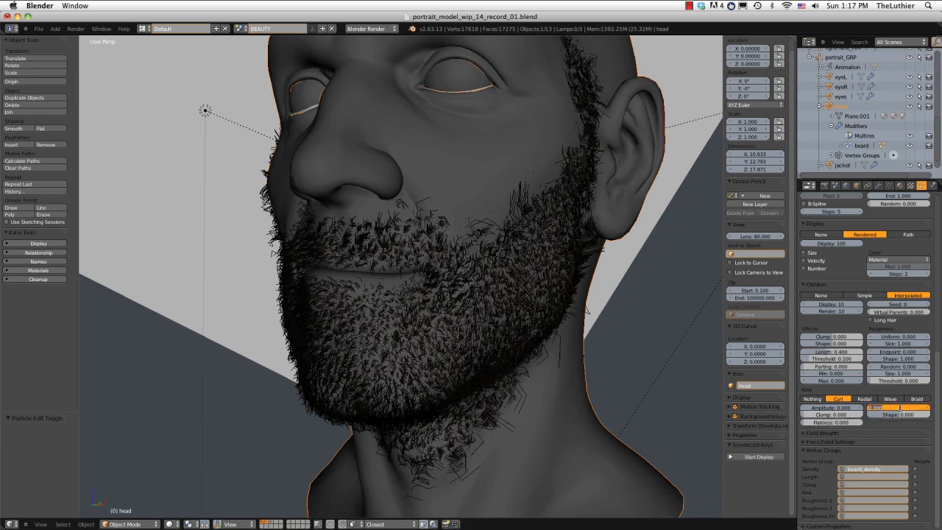
{"action": "type", "text": "1"}
{"action": "key", "text": "Return"}
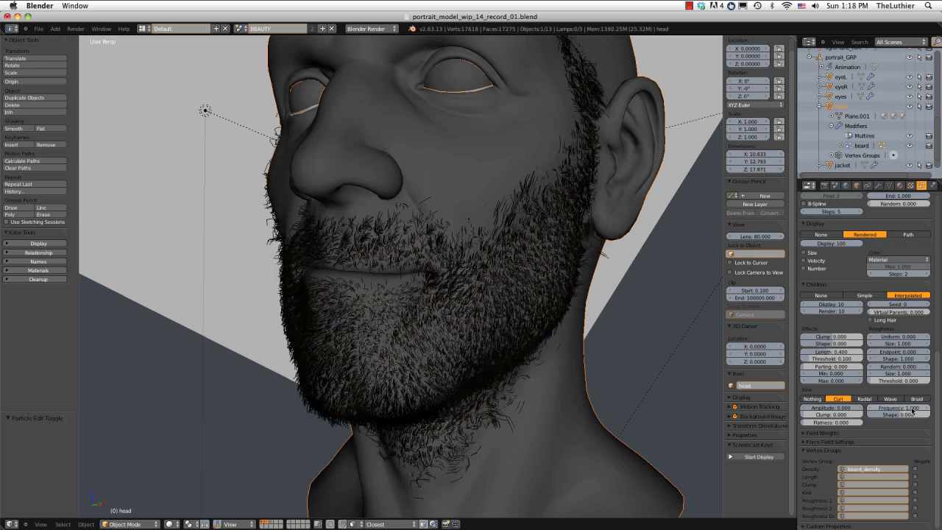
{"action": "mouse_move", "coordinate": [909, 409]}
{"action": "left_mouse_down"}
{"action": "mouse_move", "coordinate": [874, 411]}
{"action": "mouse_move", "coordinate": [926, 412]}
{"action": "left_mouse_up"}
{"action": "left_click", "coordinate": [902, 406]}
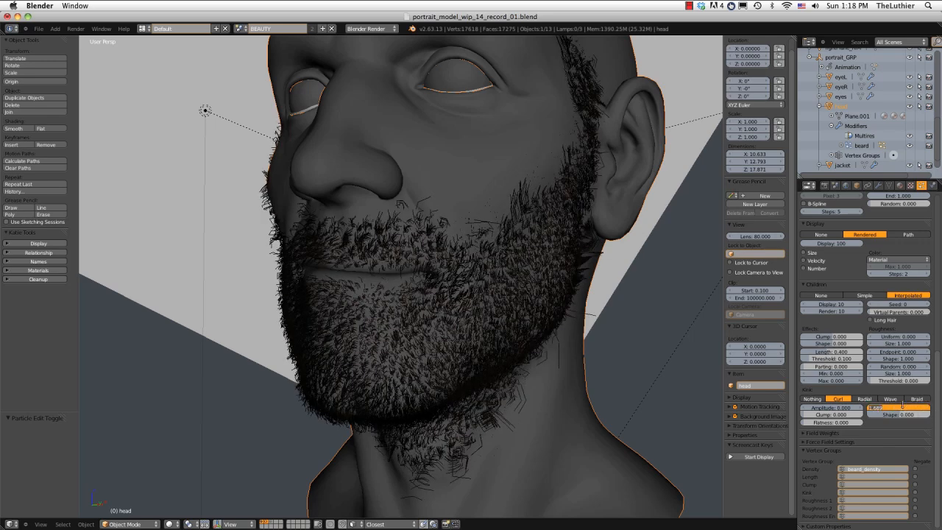
{"action": "type", "text": "0.6"}
{"action": "key", "text": "Return"}
Render the head through the camera, examine the beard's density and edges in the image, and return to the user perspective.
{"action": "middle_click_drag", "start_coordinate": [468, 307], "coordinate": [409, 437]}
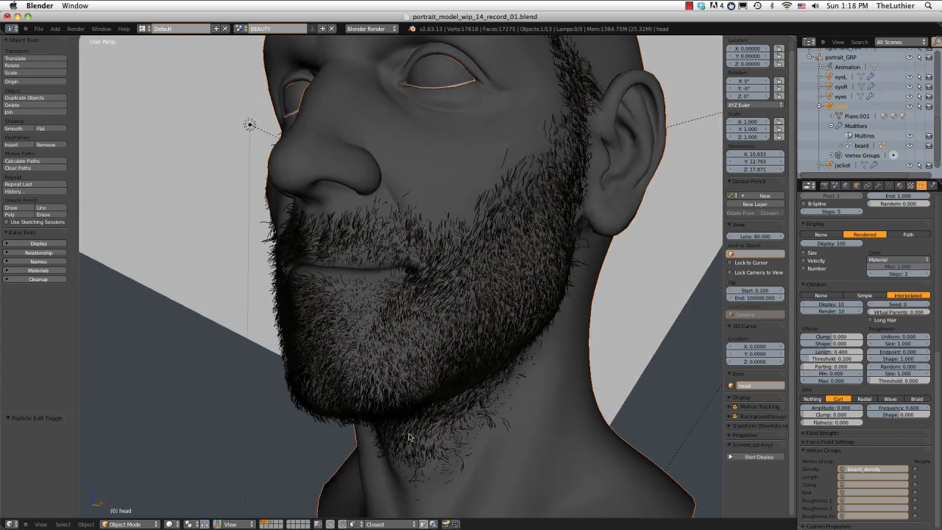
{"action": "middle_click_drag", "start_coordinate": [548, 194], "coordinate": [537, 191]}
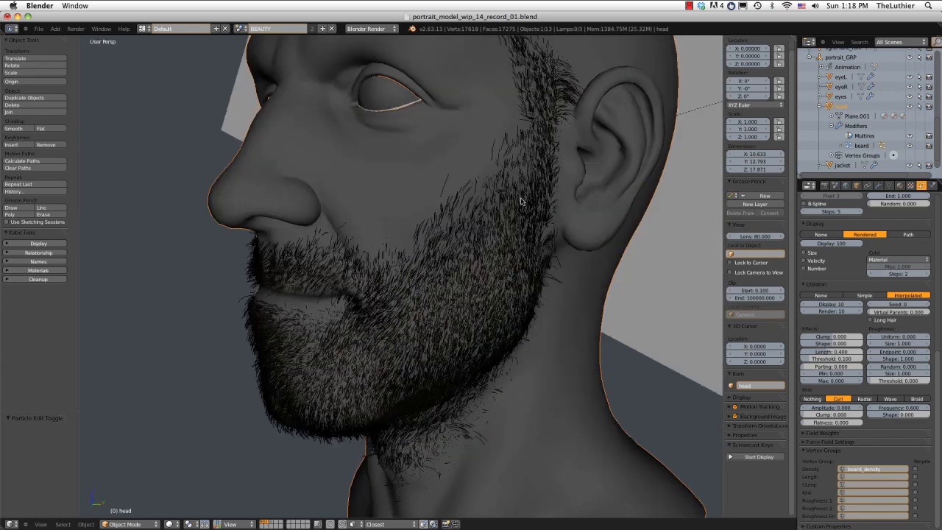
{"action": "middle_click_drag", "start_coordinate": [602, 344], "coordinate": [620, 329]}
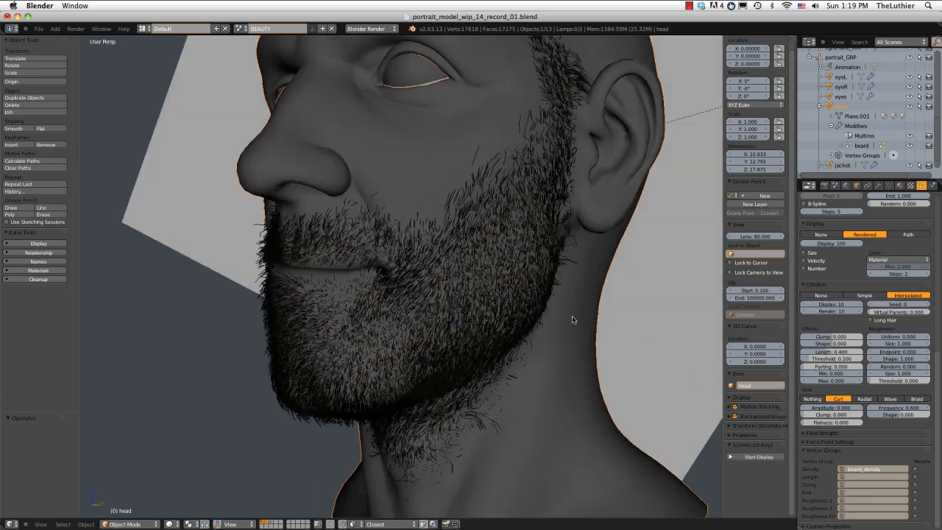
{"action": "mouse_move", "coordinate": [545, 309]}
{"action": "middle_mouse_down"}
{"action": "mouse_move", "coordinate": [526, 307]}
{"action": "mouse_move", "coordinate": [544, 310]}
{"action": "middle_mouse_up"}
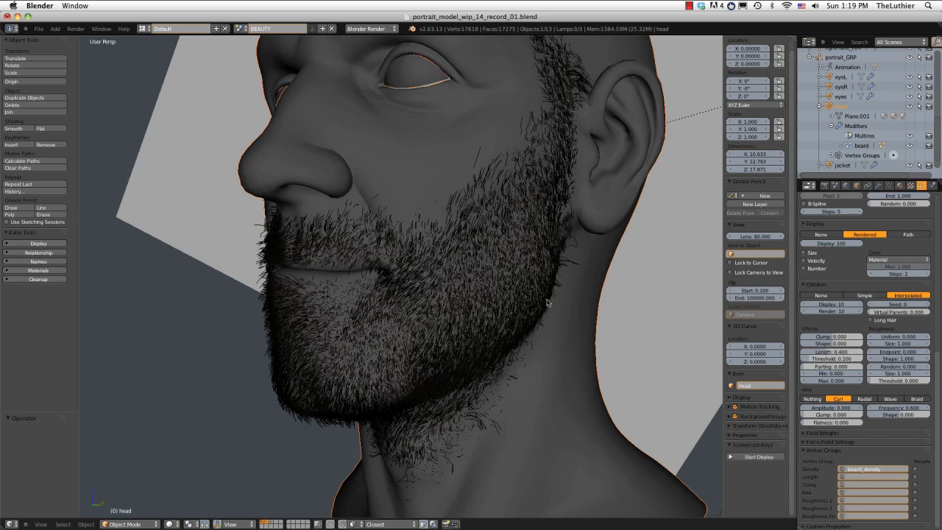
{"action": "mouse_move", "coordinate": [540, 323]}
{"action": "middle_mouse_down"}
{"action": "mouse_move", "coordinate": [571, 322]}
{"action": "mouse_move", "coordinate": [556, 324]}
{"action": "middle_mouse_up"}
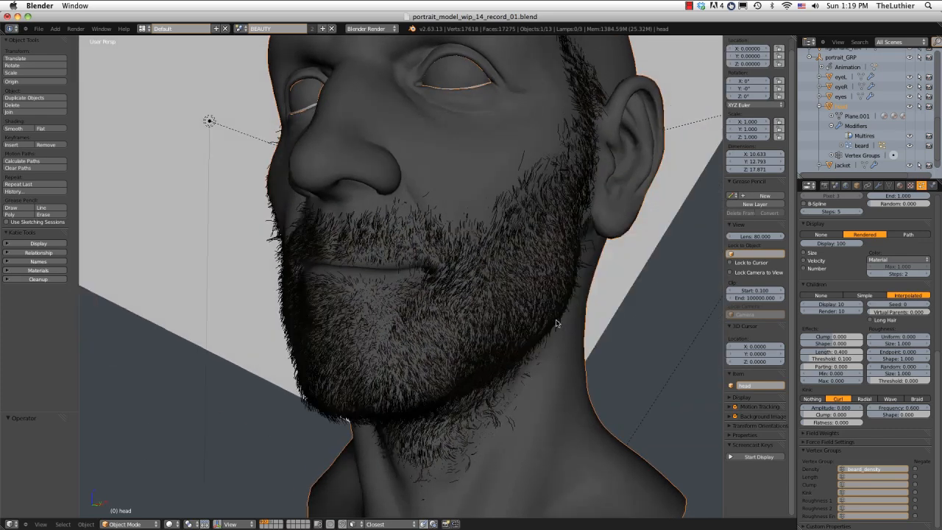
{"action": "key", "text": "KP_0"}
{"action": "key", "text": "F12"}
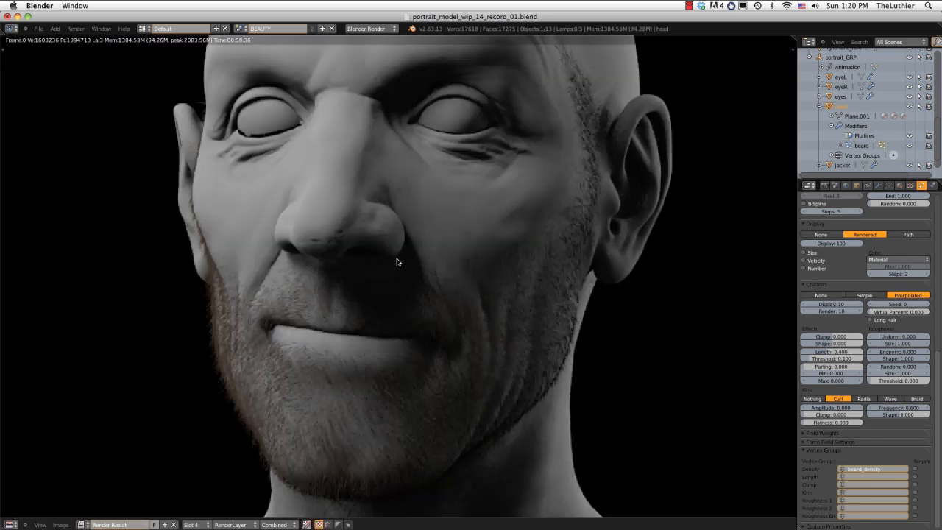
{"action": "middle_click_drag", "start_coordinate": [397, 258], "coordinate": [341, 267]}
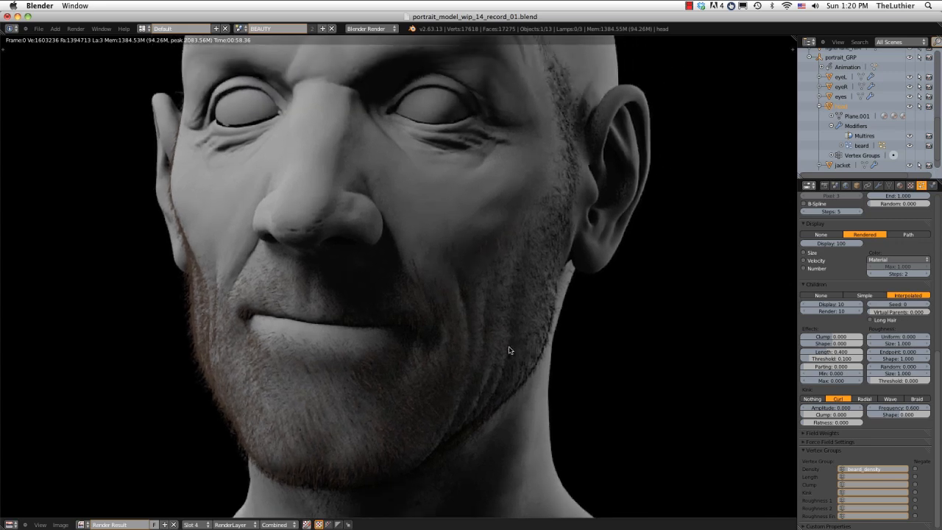
{"action": "middle_click_drag", "start_coordinate": [304, 372], "coordinate": [269, 302]}
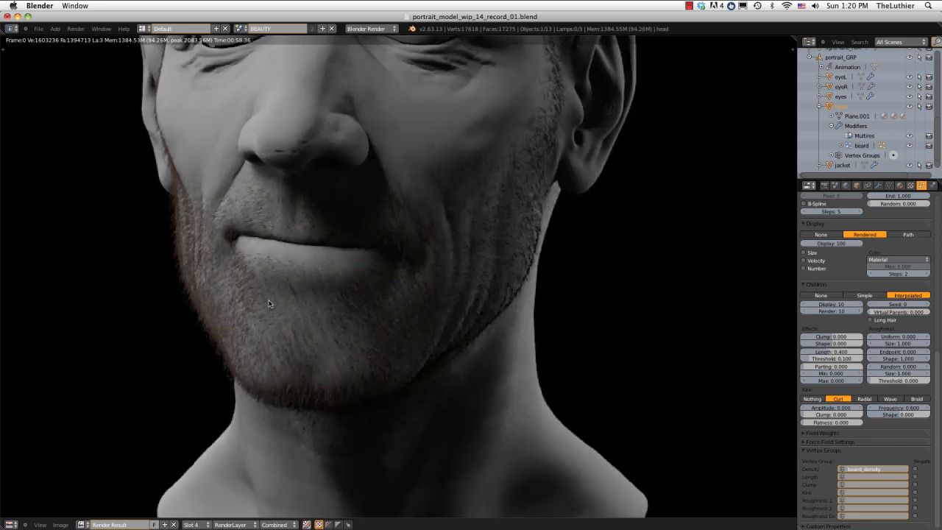
{"action": "middle_click_drag", "start_coordinate": [425, 323], "coordinate": [437, 382]}
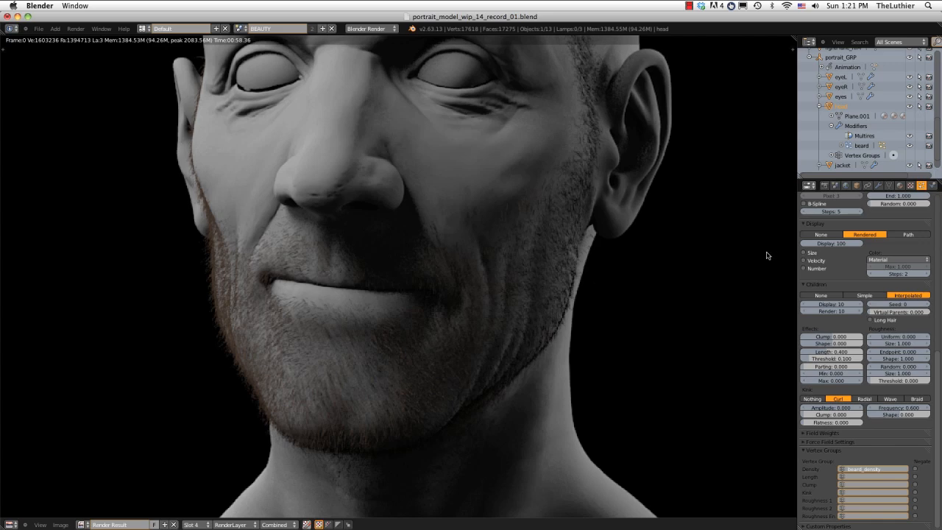
{"action": "key", "text": "Escape"}
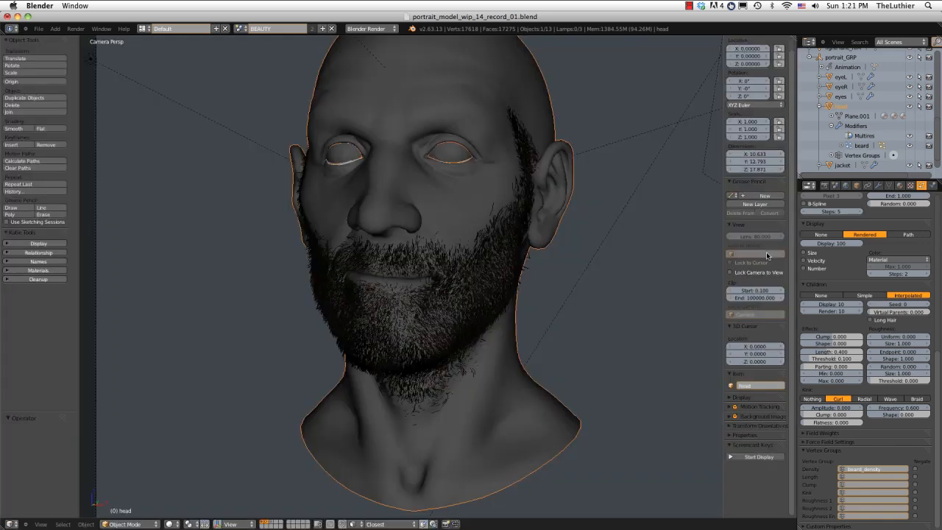
{"action": "key", "text": "KP_0"}
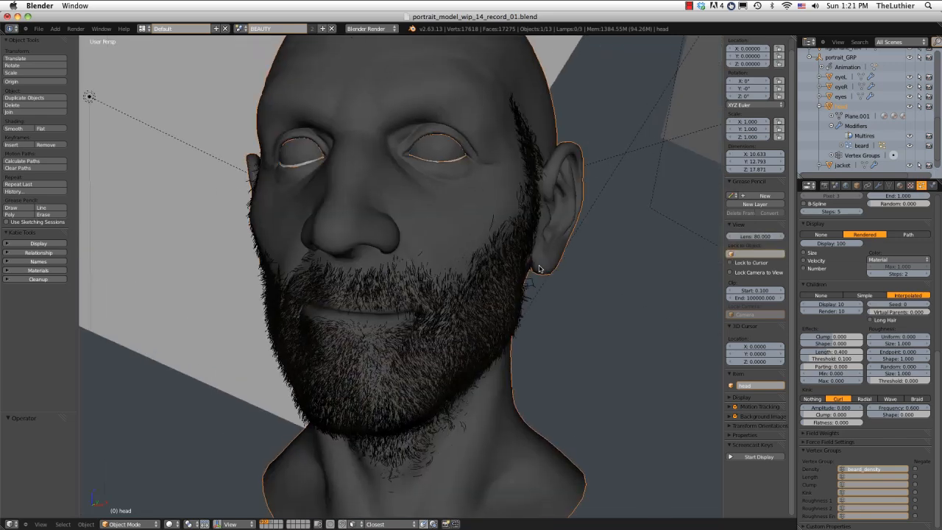
Set both the Display and Render counts of the beard's interpolated children to 12.
{"action": "left_click", "coordinate": [836, 304]}
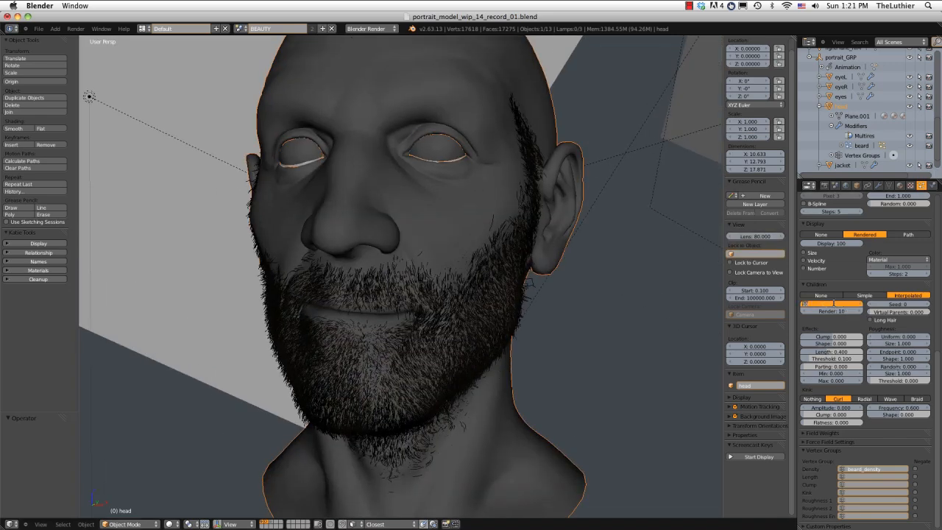
{"action": "type", "text": "12"}
{"action": "key", "text": "Return"}
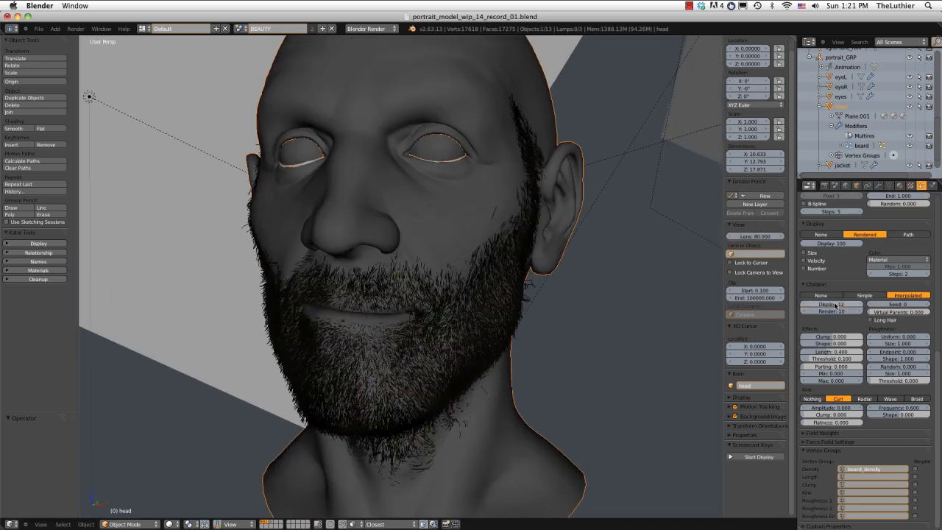
{"action": "left_click", "coordinate": [833, 309]}
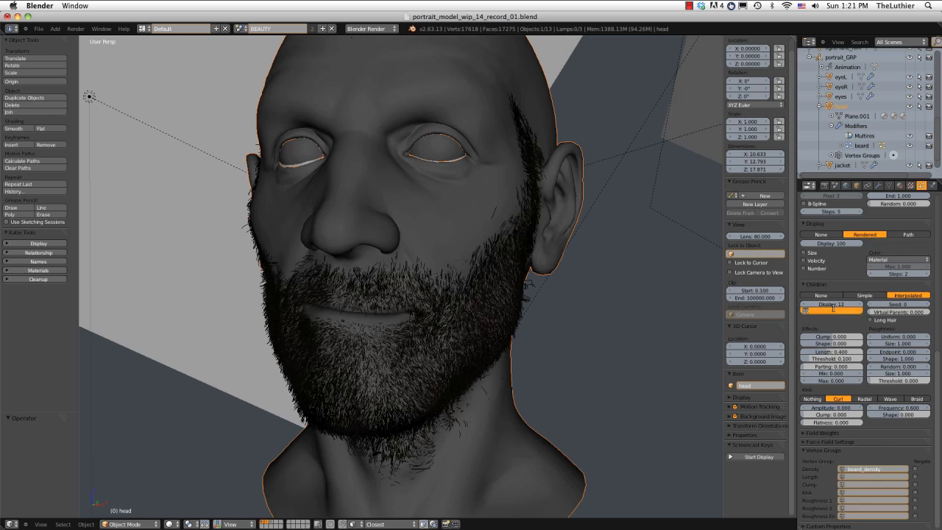
{"action": "type", "text": "12"}
{"action": "key", "text": "Return"}
Set the beard's child Length to 0.6 and check the hair from the side and front.
{"action": "middle_click_drag", "start_coordinate": [510, 304], "coordinate": [418, 321]}
{"action": "middle_click_drag", "start_coordinate": [418, 322], "coordinate": [577, 304], "text": "shift"}
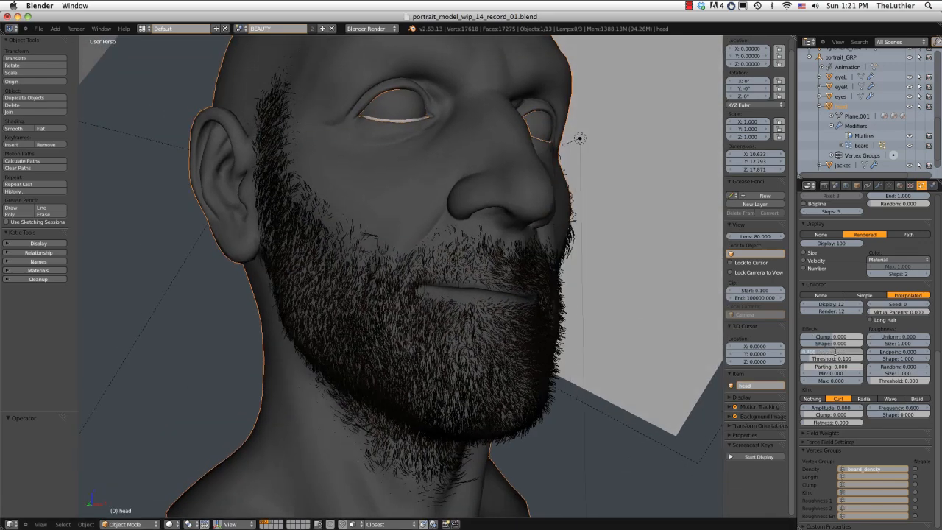
{"action": "key", "text": "BackSpace"}
{"action": "type", "text": ".6"}
{"action": "key", "text": "Return"}
{"action": "mouse_move", "coordinate": [622, 342]}
{"action": "middle_mouse_down"}
{"action": "mouse_move", "coordinate": [564, 345]}
{"action": "mouse_move", "coordinate": [567, 302]}
{"action": "mouse_move", "coordinate": [457, 267]}
{"action": "mouse_move", "coordinate": [522, 256]}
{"action": "mouse_move", "coordinate": [544, 268]}
{"action": "mouse_move", "coordinate": [545, 310]}
{"action": "middle_mouse_up"}
{"action": "mouse_move", "coordinate": [498, 226]}
{"action": "middle_mouse_down", "text": "ctrl"}
{"action": "mouse_move", "coordinate": [496, 248]}
{"action": "mouse_move", "coordinate": [537, 228]}
{"action": "middle_mouse_up", "text": "ctrl"}
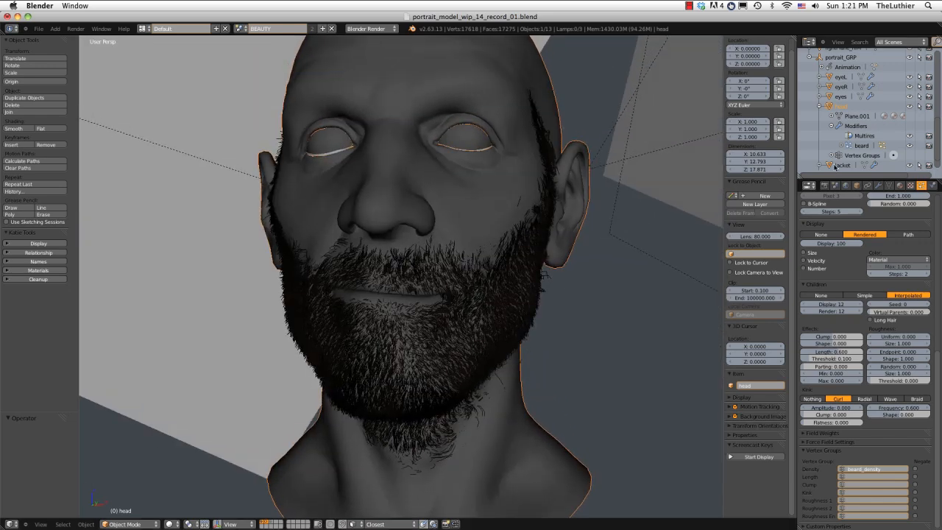
Set the strand_beard material's Translucency to 0.5 and render the head.
{"action": "left_click", "coordinate": [900, 186]}
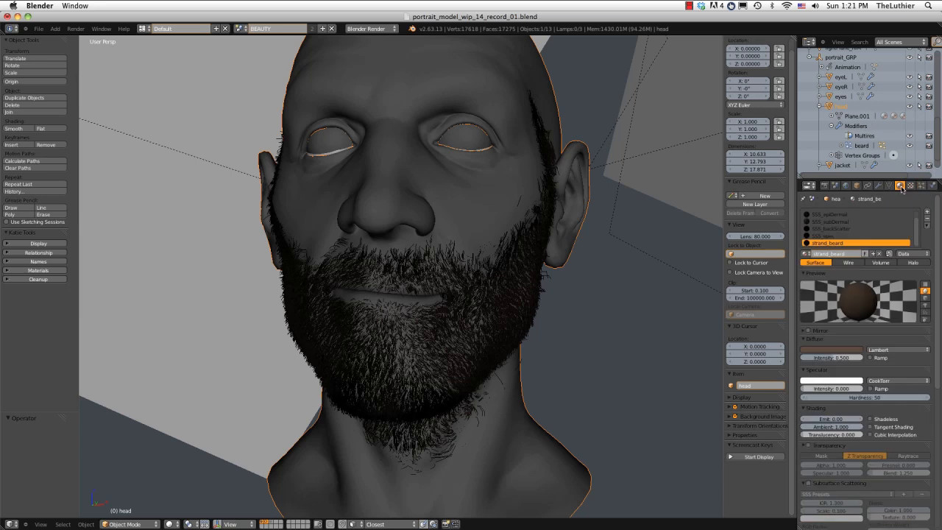
{"action": "left_click", "coordinate": [820, 435]}
{"action": "type", "text": "0.5"}
{"action": "key", "text": "Return"}
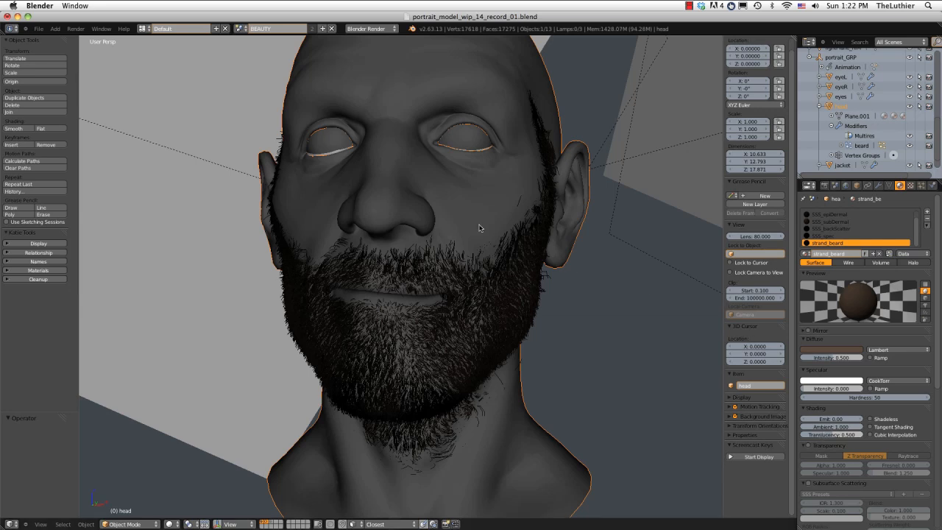
{"action": "left_click", "coordinate": [78, 39]}
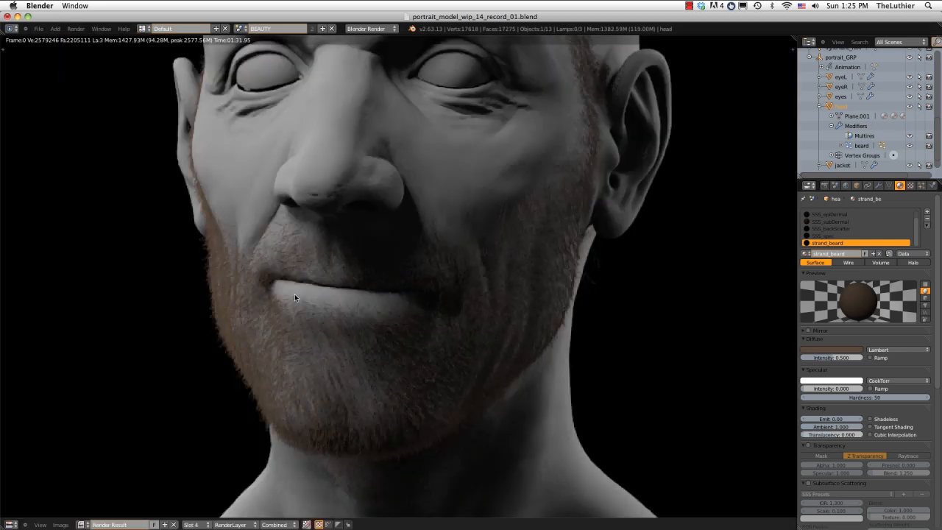
Compare the new render in slot 4 with the previous one in slot 3 to judge the translucency's effect on the beard.
{"action": "key", "text": "j"}
{"action": "key", "text": "j"}
{"action": "key", "text": "j"}
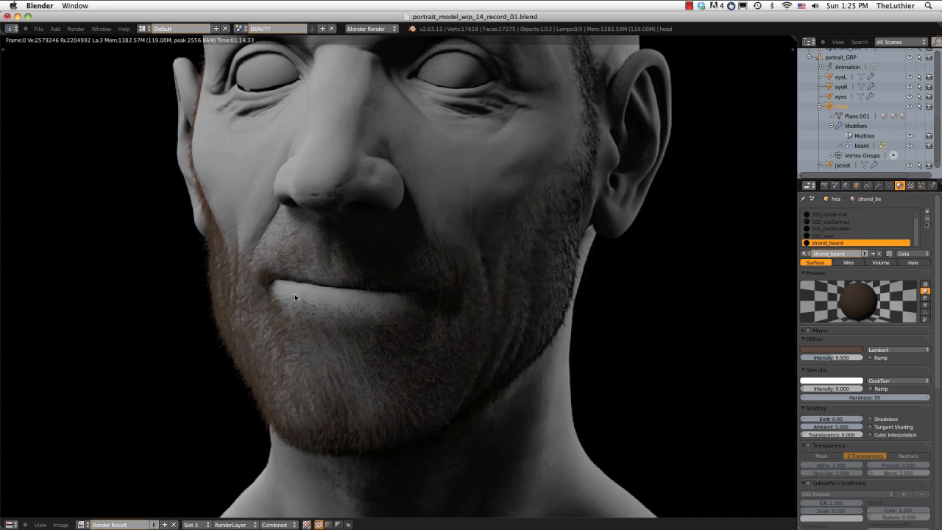
{"action": "key", "text": "j"}
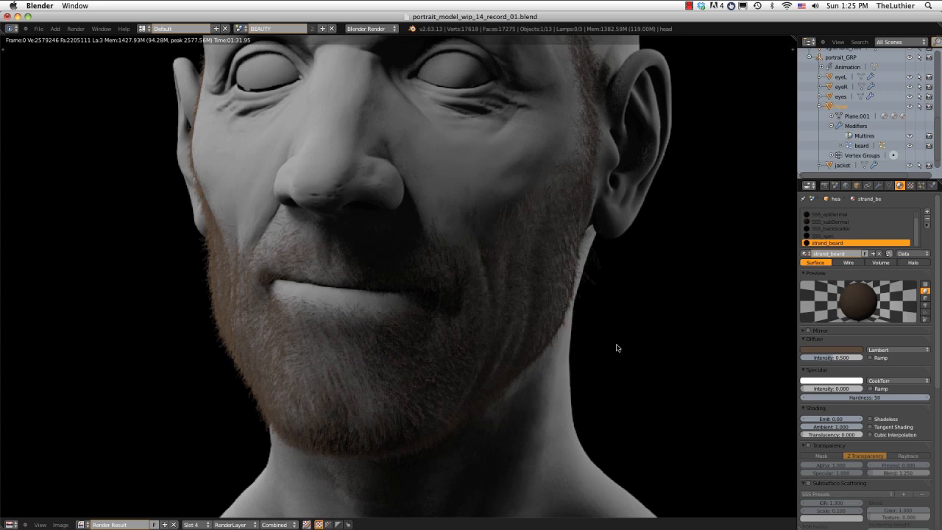
{"action": "key", "text": "alt+j"}
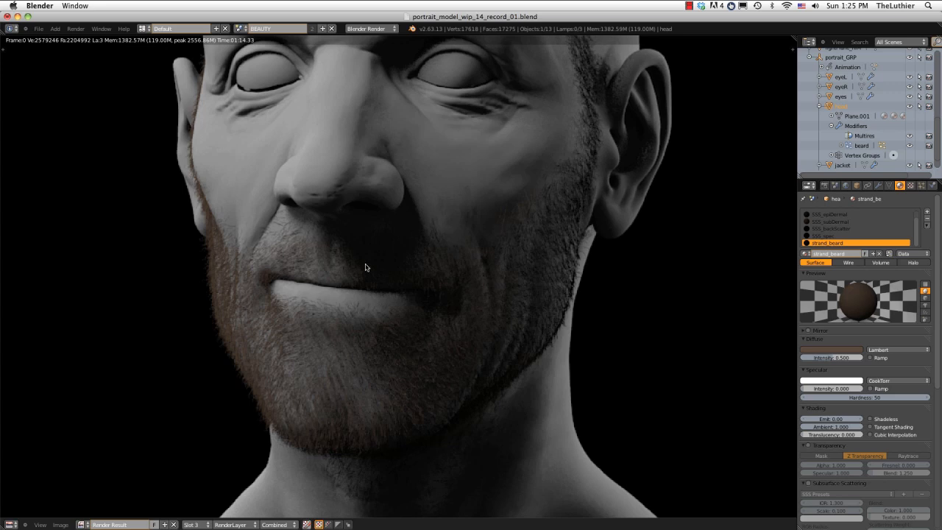
{"action": "key", "text": "j"}
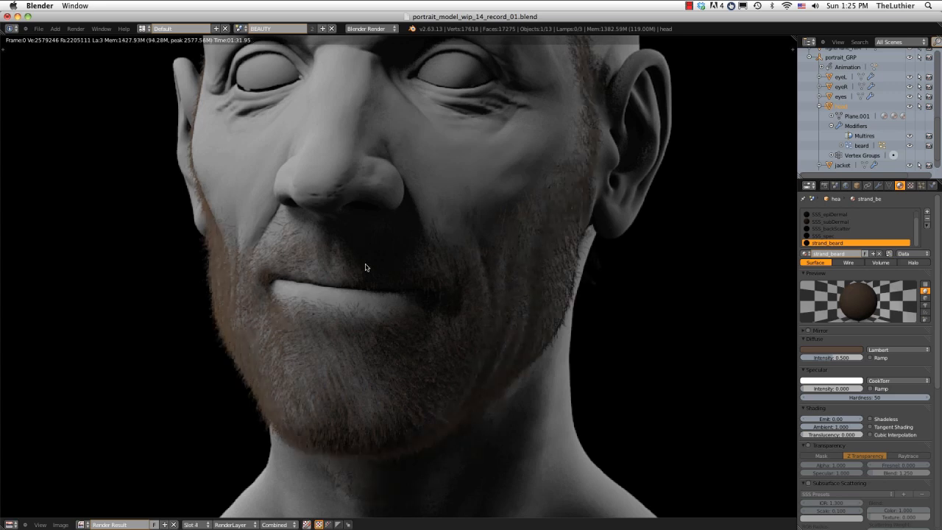
{"action": "key", "text": "j"}
{"action": "key", "text": "j"}
{"action": "key", "text": "j"}
{"action": "key", "text": "j"}
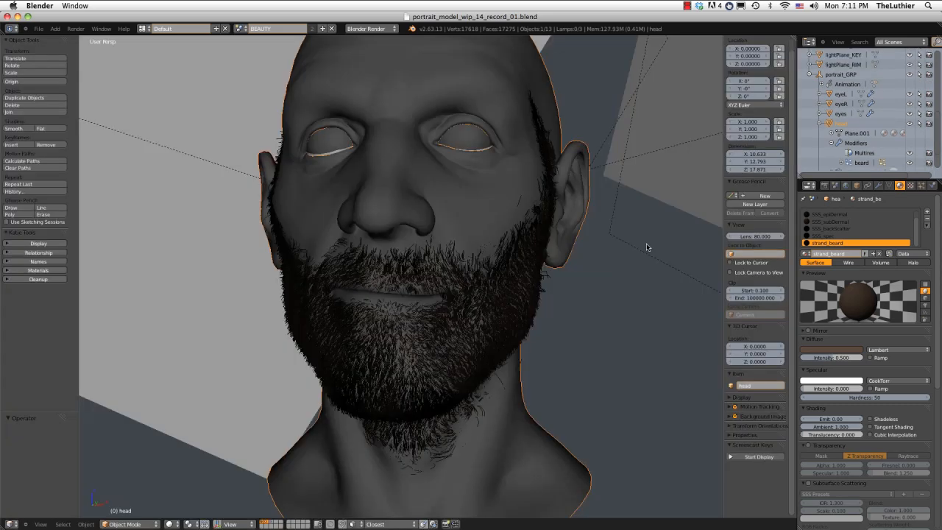
Add a new texture to the strand_beard material and name it beard_color.
{"action": "left_click", "coordinate": [910, 186]}
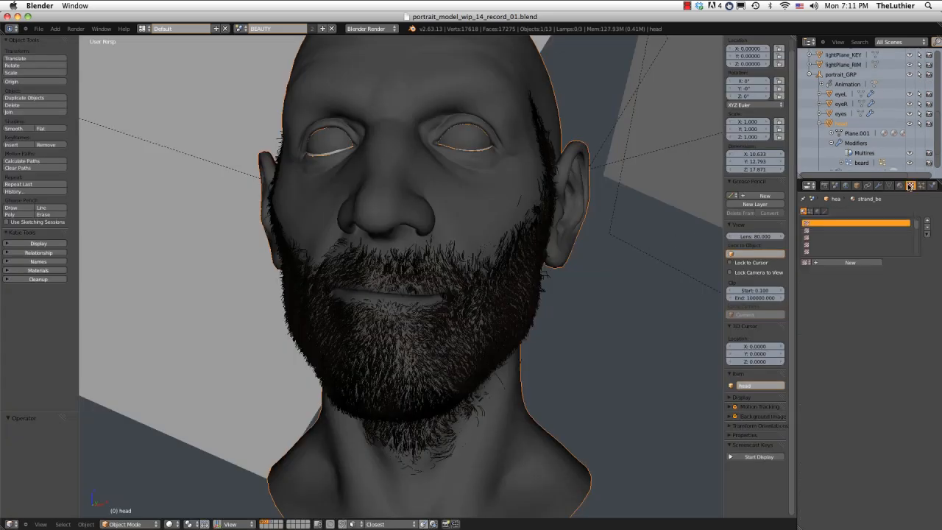
{"action": "left_click", "coordinate": [855, 262]}
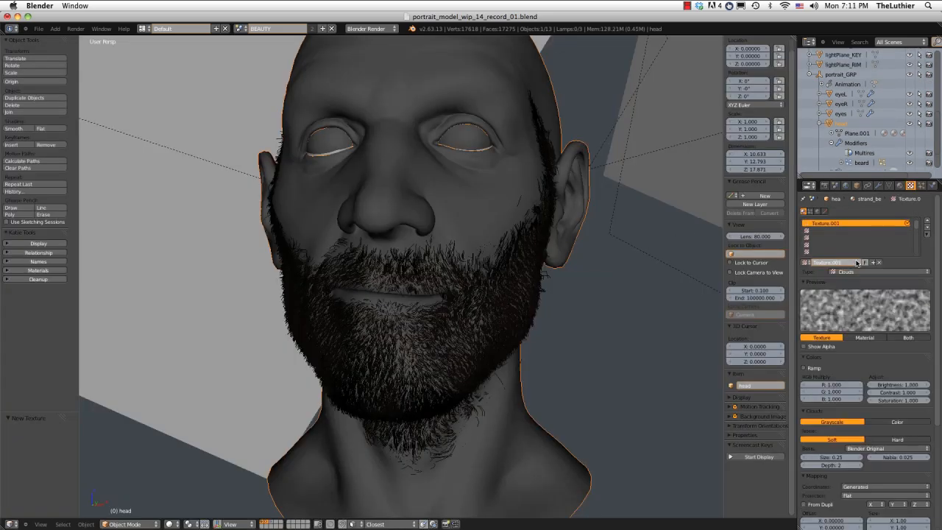
{"action": "type", "text": "beard_color"}
{"action": "key", "text": "Return"}
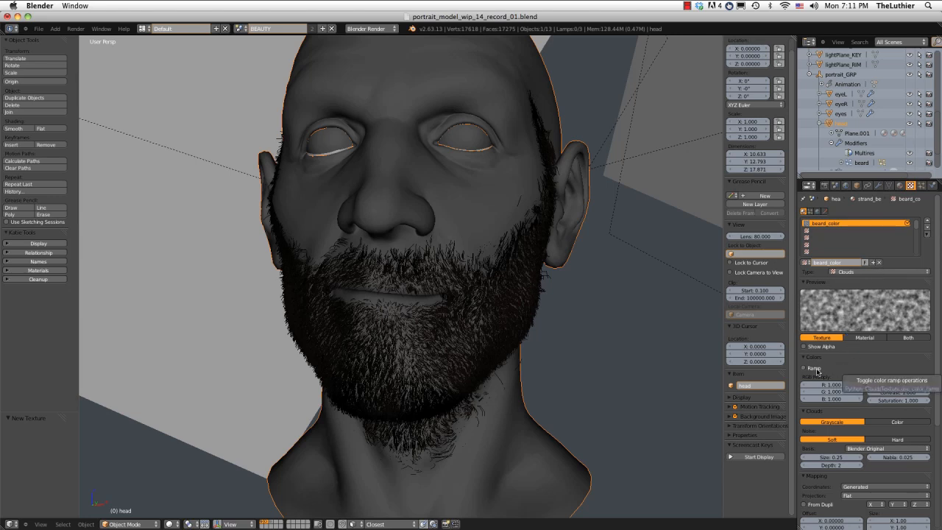
Enable the beard_color texture's color ramp, make its first stop an opaque brown and place it at position 0.5.
{"action": "left_click", "coordinate": [817, 371]}
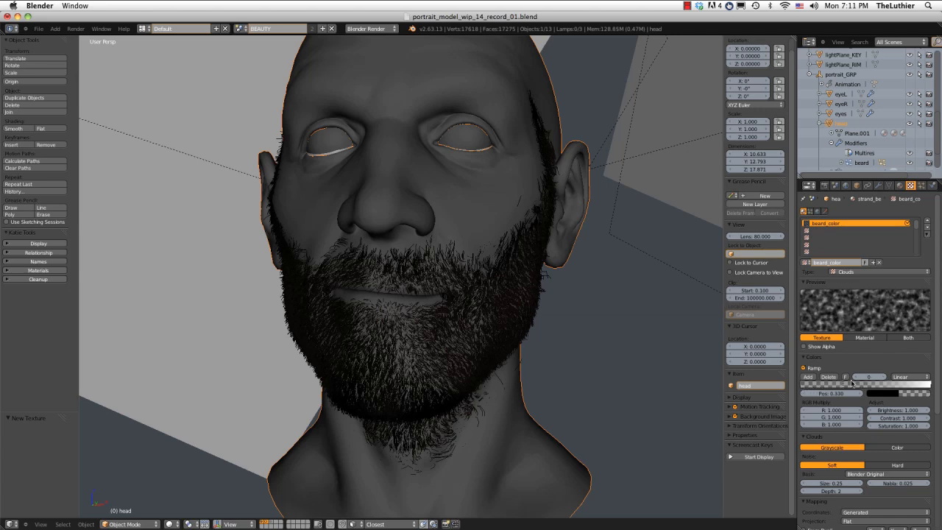
{"action": "left_click", "coordinate": [879, 393]}
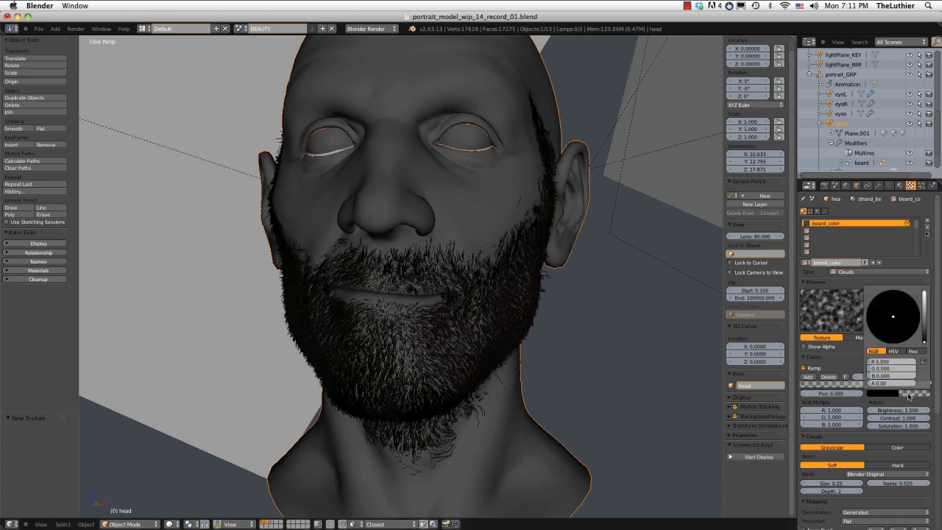
{"action": "left_click_drag", "start_coordinate": [893, 385], "coordinate": [929, 384]}
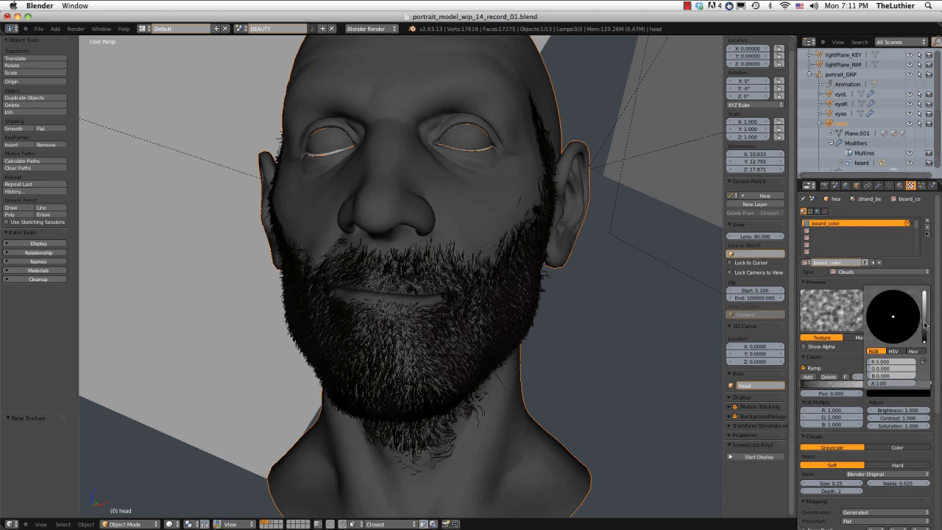
{"action": "left_click_drag", "start_coordinate": [924, 327], "coordinate": [887, 333]}
{"action": "left_click", "coordinate": [892, 326]}
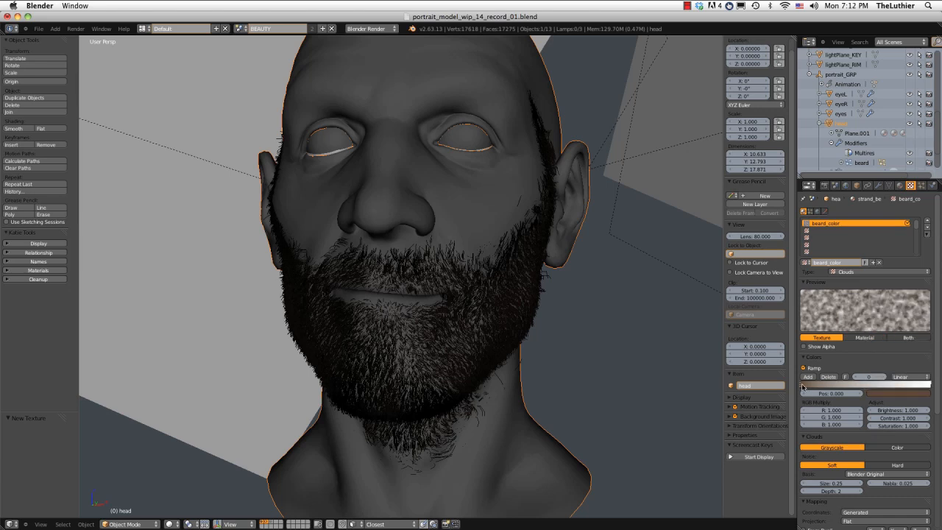
{"action": "left_click_drag", "start_coordinate": [808, 385], "coordinate": [854, 388]}
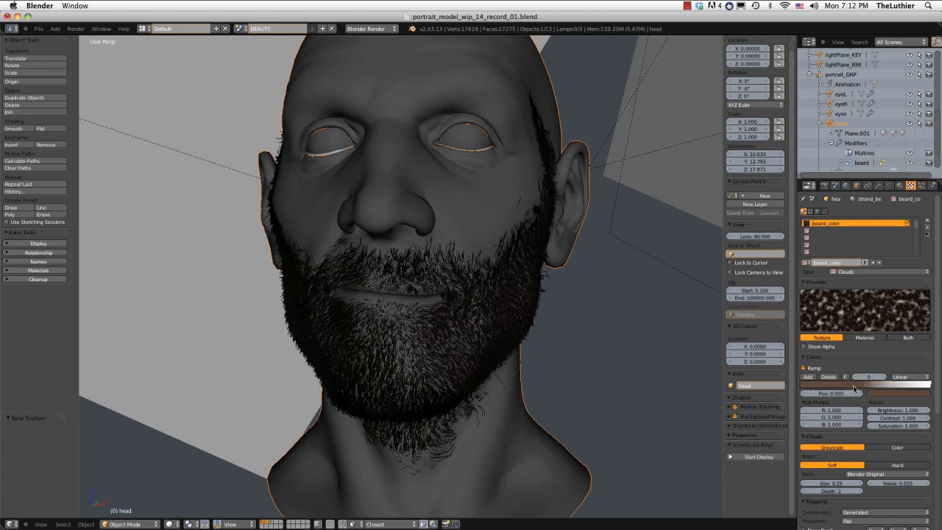
Set the Size of the beard_color Clouds noise to 0.10.
{"action": "scroll", "coordinate": [854, 388], "scroll_direction": "down", "scroll_amount": 2}
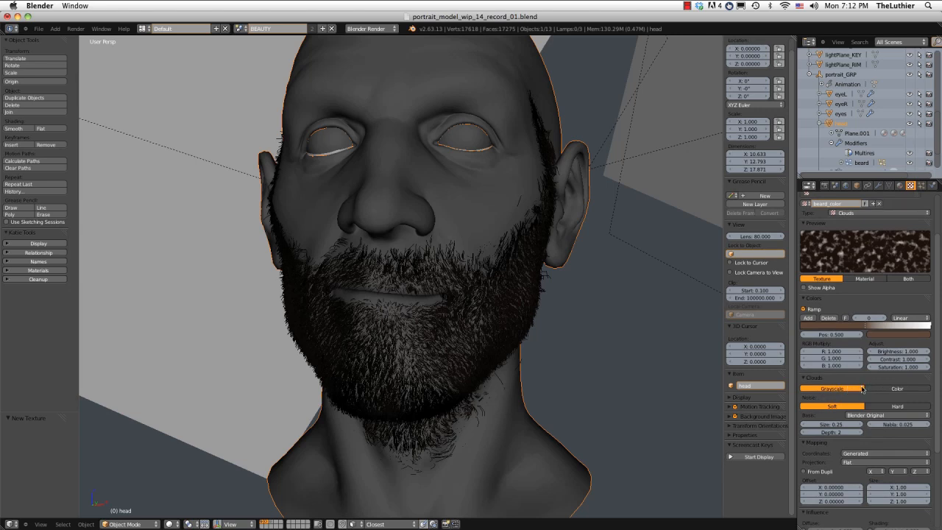
{"action": "left_click", "coordinate": [844, 425]}
{"action": "key", "text": "BackSpace"}
{"action": "type", "text": ".1"}
{"action": "key", "text": "Return"}
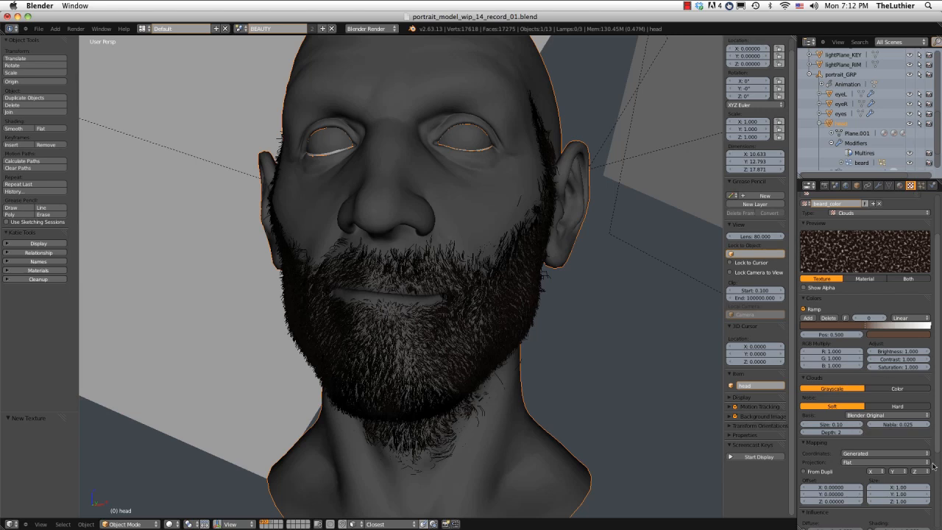
Set the beard_color texture's mapping coordinates to UV.
{"action": "scroll", "coordinate": [893, 436], "scroll_direction": "down", "scroll_amount": 1}
{"action": "scroll", "coordinate": [893, 435], "scroll_direction": "down", "scroll_amount": 2}
{"action": "left_click", "coordinate": [862, 395]}
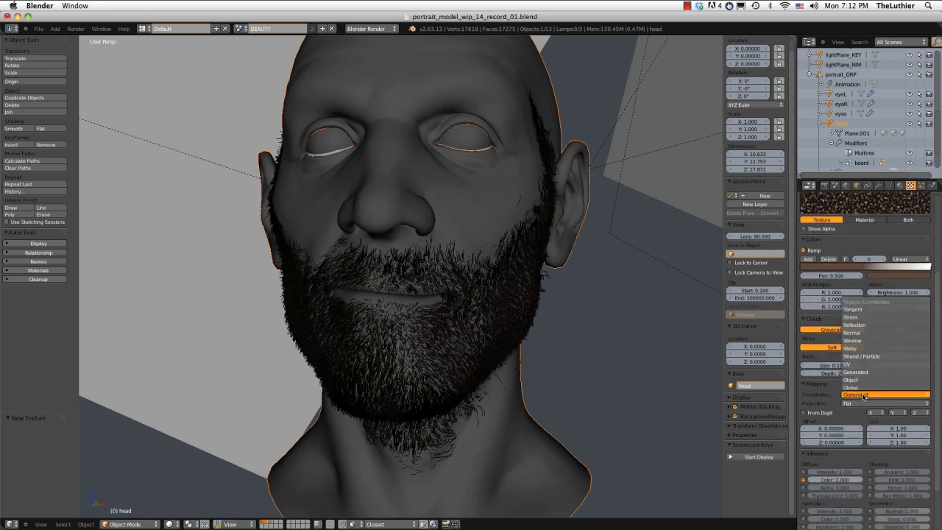
{"action": "left_click", "coordinate": [859, 364]}
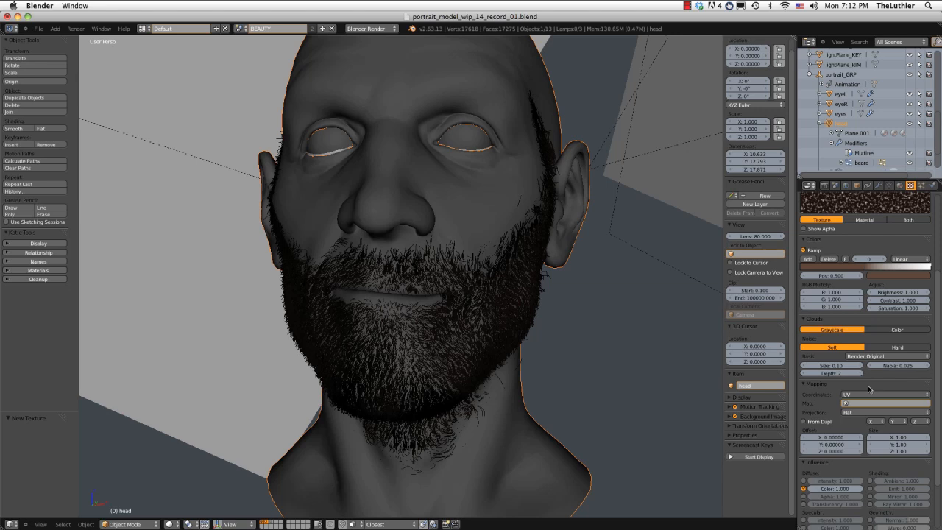
Review the texture's influence settings, then render the head and examine the color variation across the beard.
{"action": "scroll", "coordinate": [868, 388], "scroll_direction": "down", "scroll_amount": 2}
{"action": "scroll", "coordinate": [868, 388], "scroll_direction": "down", "scroll_amount": 1}
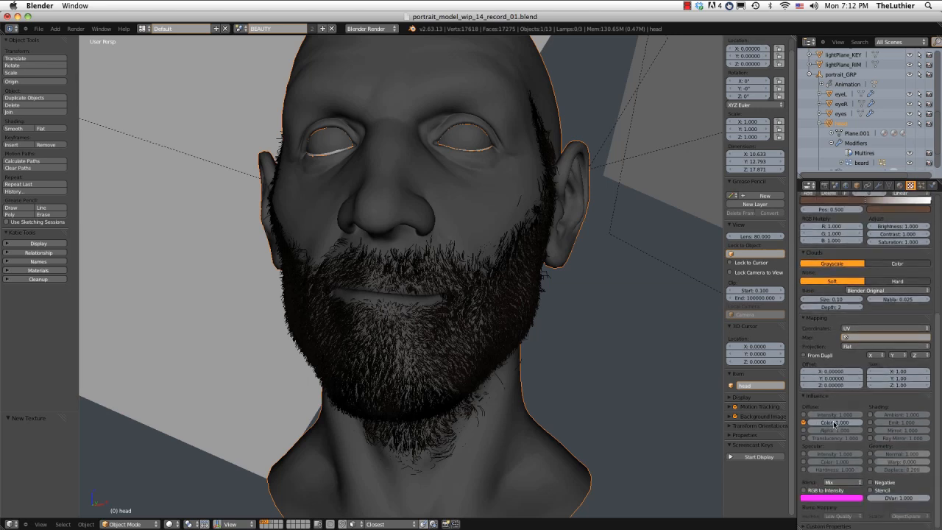
{"action": "scroll", "coordinate": [853, 425], "scroll_direction": "up", "scroll_amount": 6}
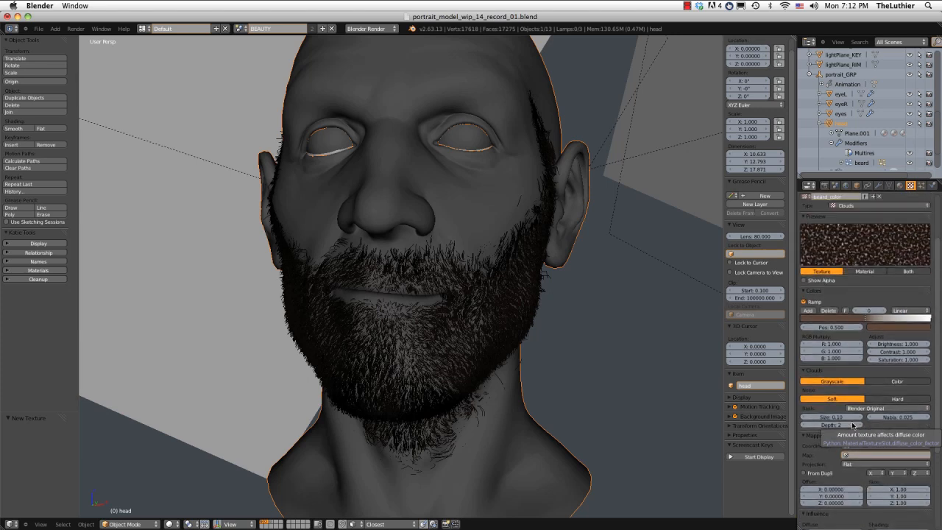
{"action": "scroll", "coordinate": [852, 425], "scroll_direction": "up", "scroll_amount": 3}
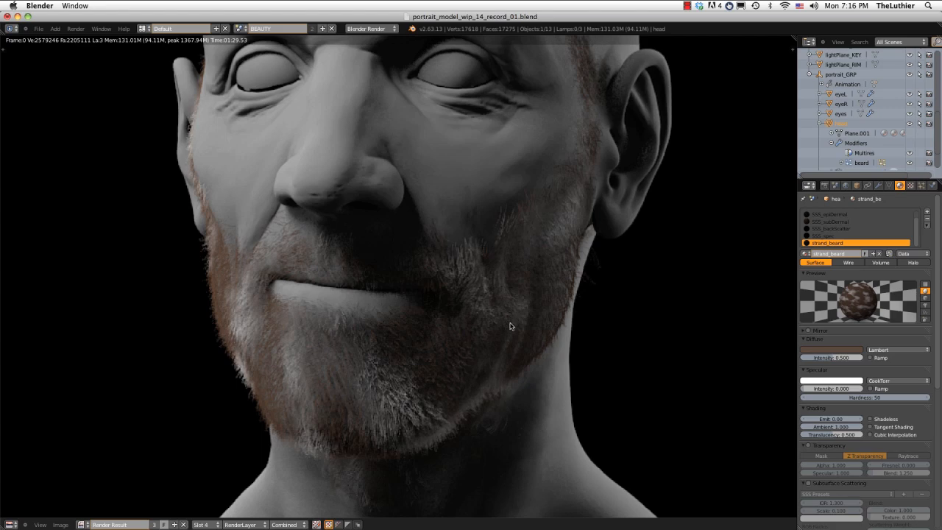
{"action": "key", "text": "Escape"}
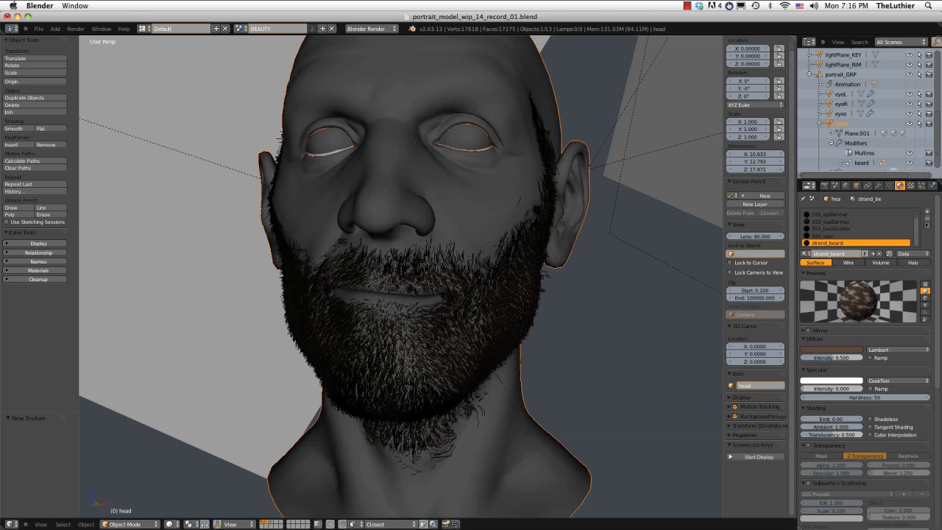
Recolor the white end stop of the beard_color ramp to a darker, warm brownish grey.
{"action": "left_click", "coordinate": [910, 185]}
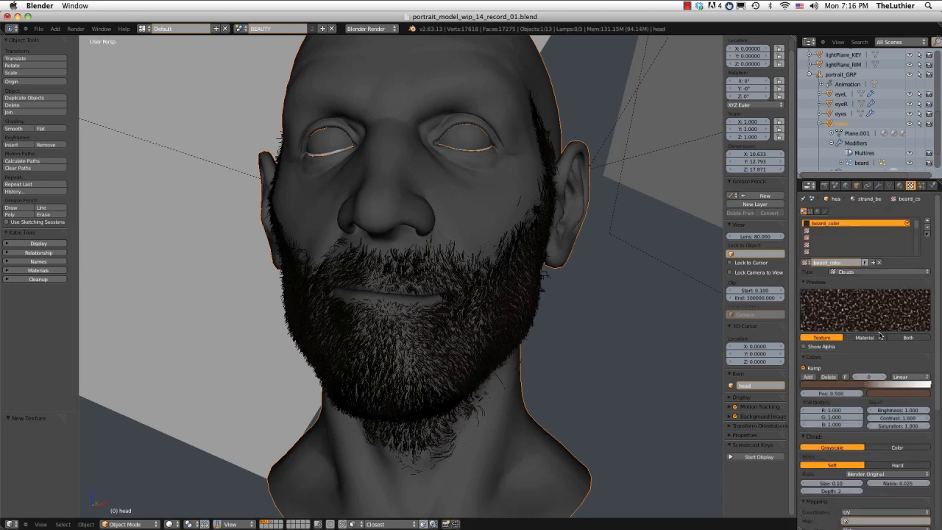
{"action": "left_click", "coordinate": [929, 384]}
{"action": "left_click", "coordinate": [903, 395]}
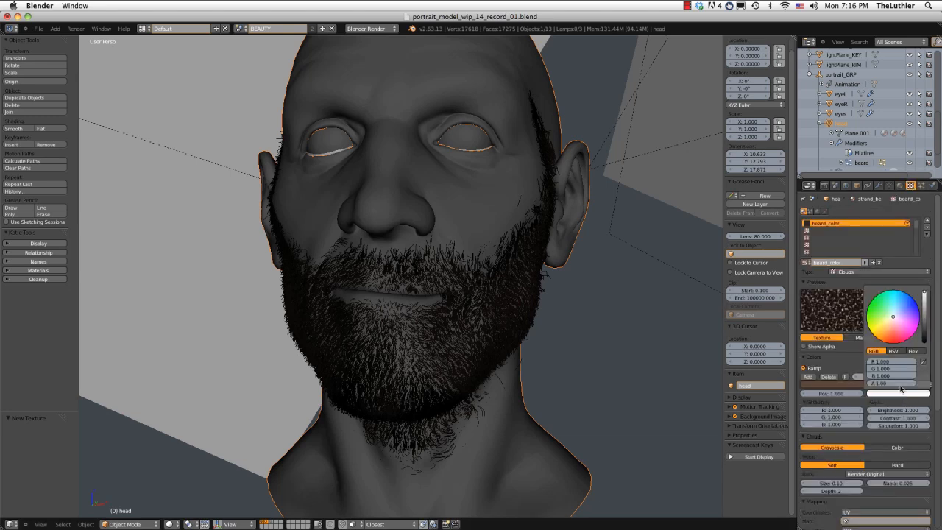
{"action": "left_click", "coordinate": [925, 315]}
{"action": "left_click_drag", "start_coordinate": [925, 315], "coordinate": [925, 312]}
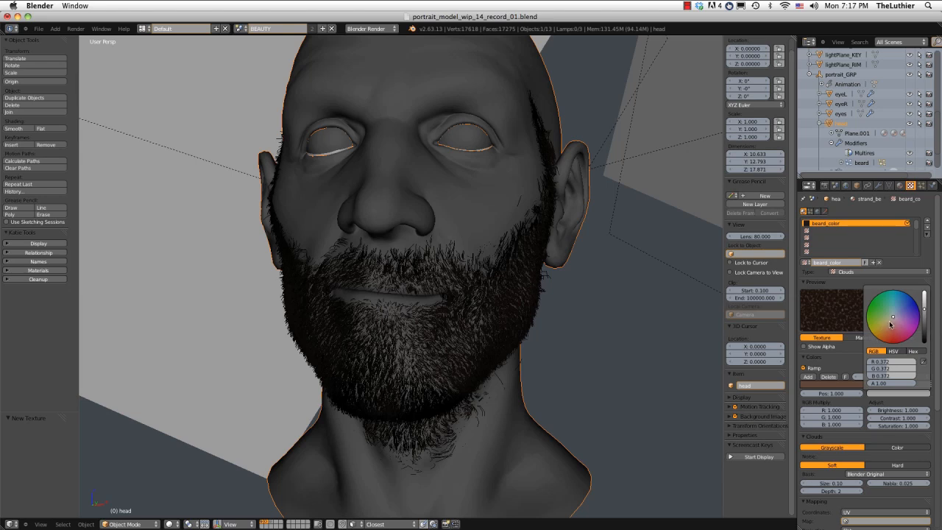
{"action": "left_click", "coordinate": [890, 323]}
Set the Size of the beard_color Clouds noise to 0.01.
{"action": "scroll", "coordinate": [840, 471], "scroll_direction": "down", "scroll_amount": 2}
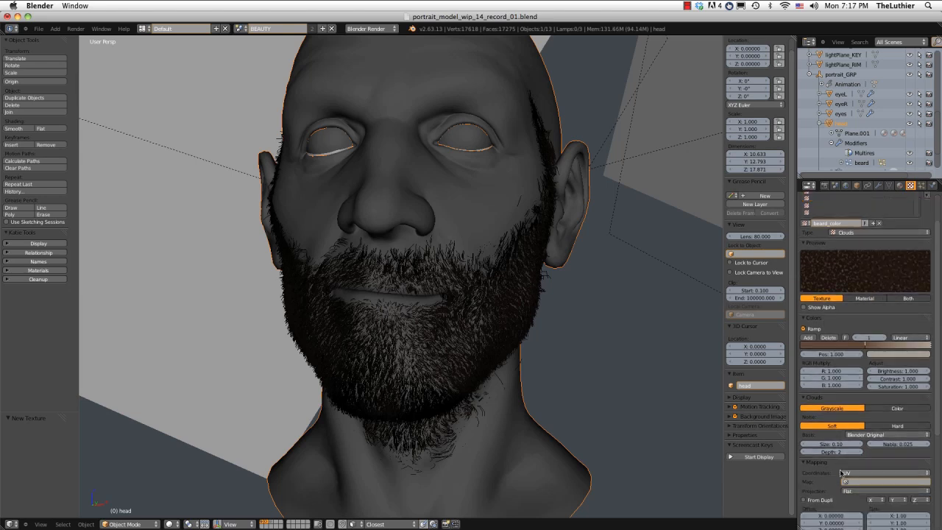
{"action": "left_click", "coordinate": [833, 444]}
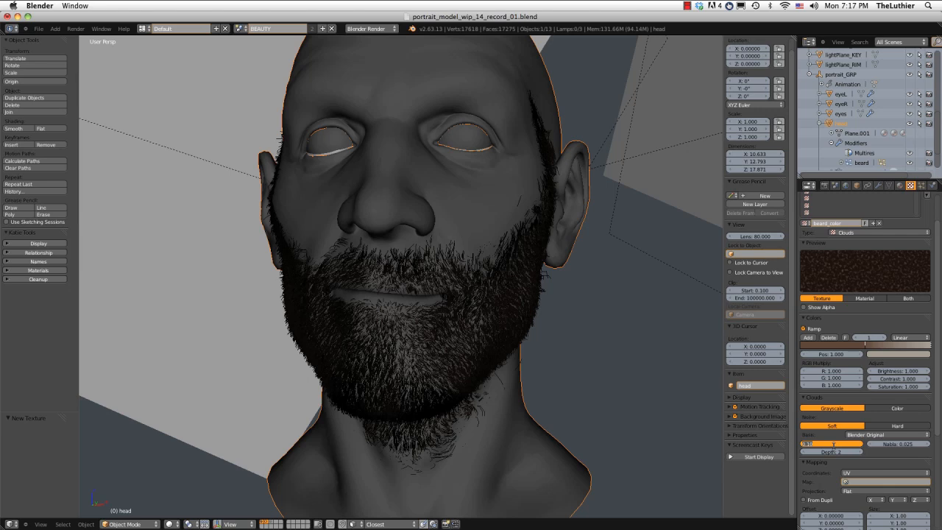
{"action": "key", "text": "BackSpace"}
{"action": "type", "text": ".01"}
{"action": "key", "text": "Return"}
Render the head and examine the finer color variation across the beard up close and from a distance.
{"action": "left_click", "coordinate": [75, 29]}
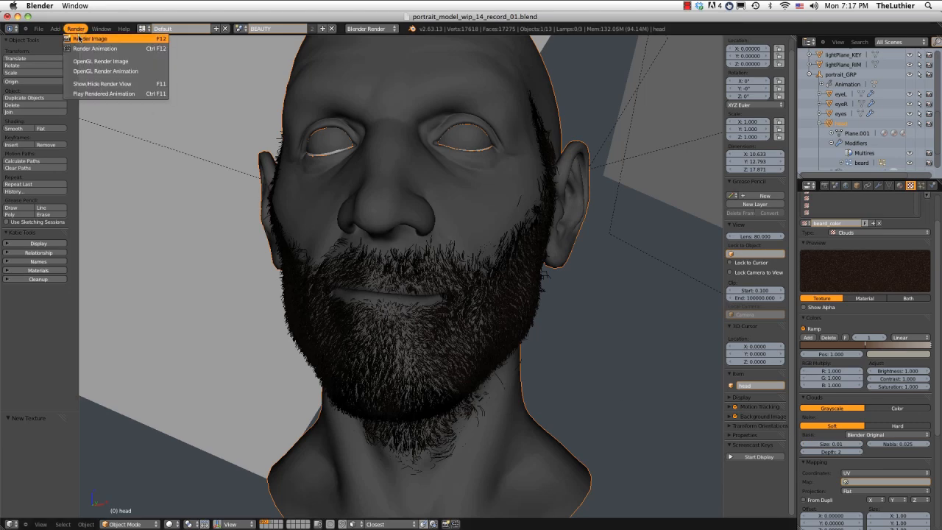
{"action": "left_click", "coordinate": [78, 38]}
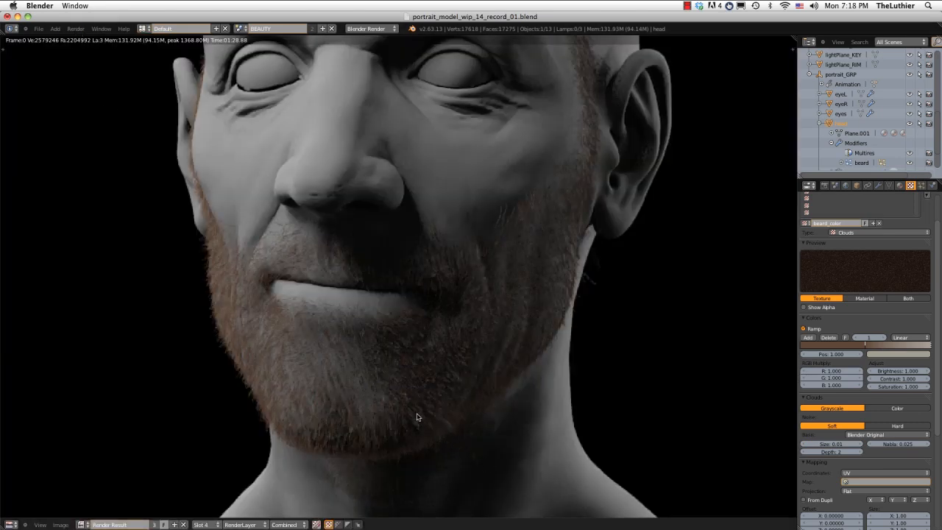
{"action": "scroll", "coordinate": [412, 412], "scroll_direction": "up", "scroll_amount": 6}
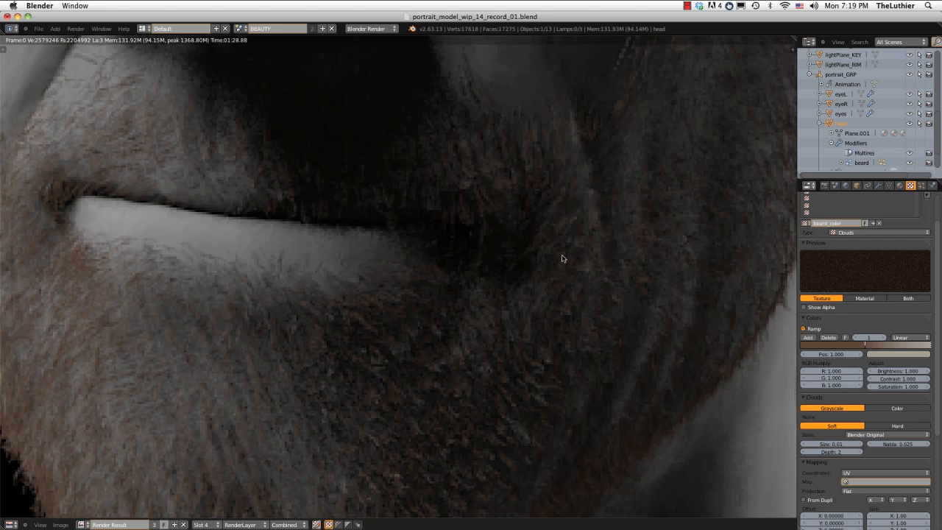
{"action": "scroll", "coordinate": [508, 212], "scroll_direction": "down", "scroll_amount": 4}
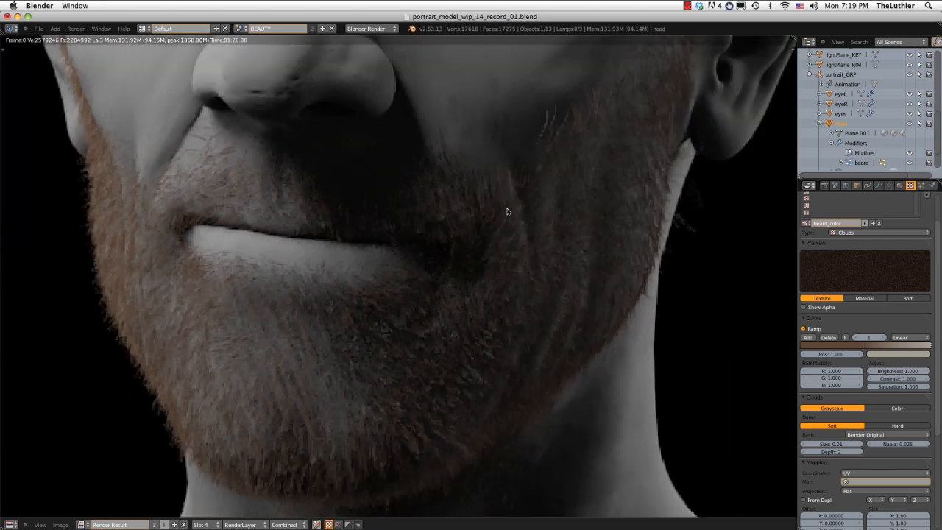
{"action": "scroll", "coordinate": [506, 213], "scroll_direction": "down", "scroll_amount": 4}
{"action": "middle_click_drag", "start_coordinate": [509, 219], "coordinate": [513, 237]}
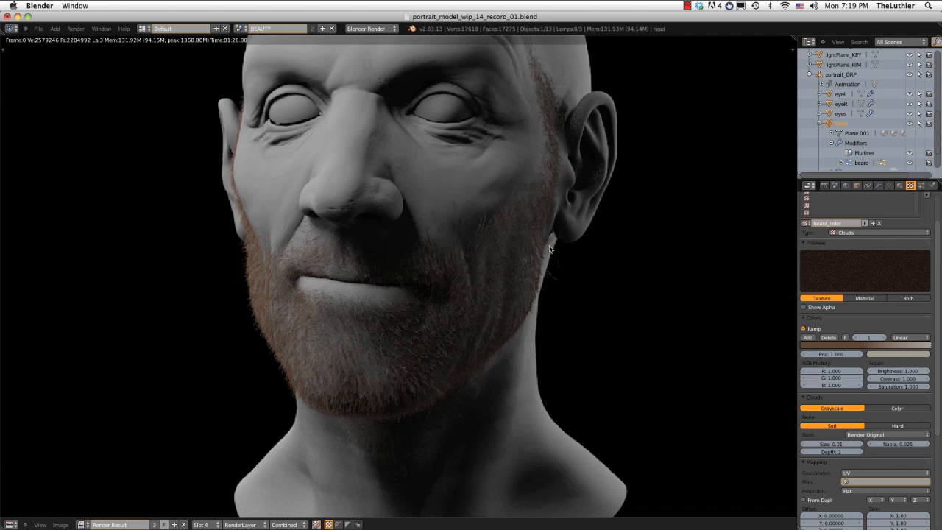
{"action": "scroll", "coordinate": [548, 248], "scroll_direction": "down", "scroll_amount": 3}
{"action": "scroll", "coordinate": [513, 249], "scroll_direction": "up", "scroll_amount": 3}
{"action": "scroll", "coordinate": [514, 252], "scroll_direction": "up", "scroll_amount": 2}
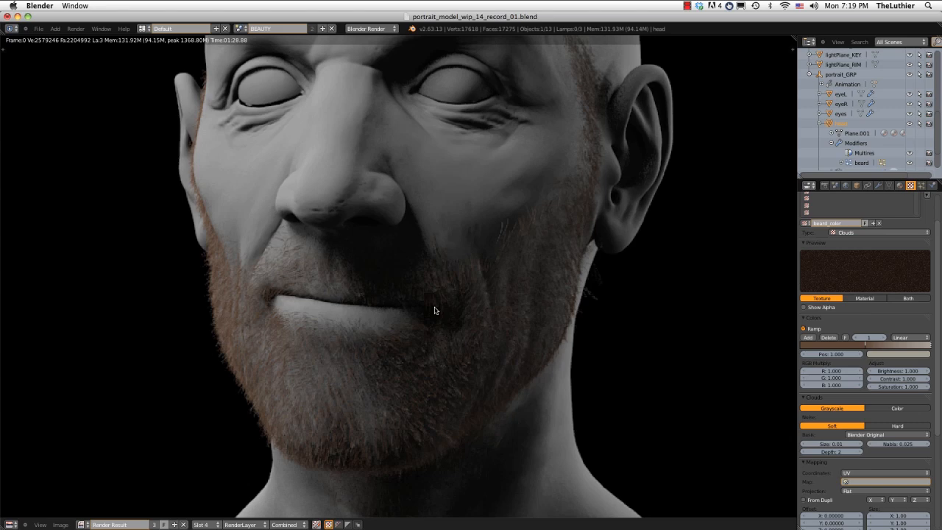
{"action": "key", "text": "Escape"}
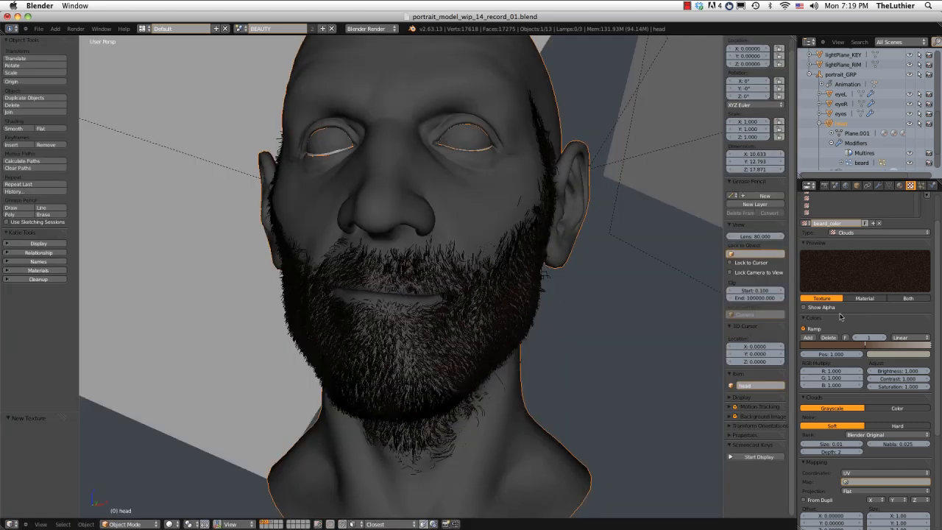
Set the saturation of the beard_color ramp's middle brown stop to 0.4 and darken it slightly.
{"action": "left_click", "coordinate": [866, 346]}
{"action": "left_click", "coordinate": [882, 354]}
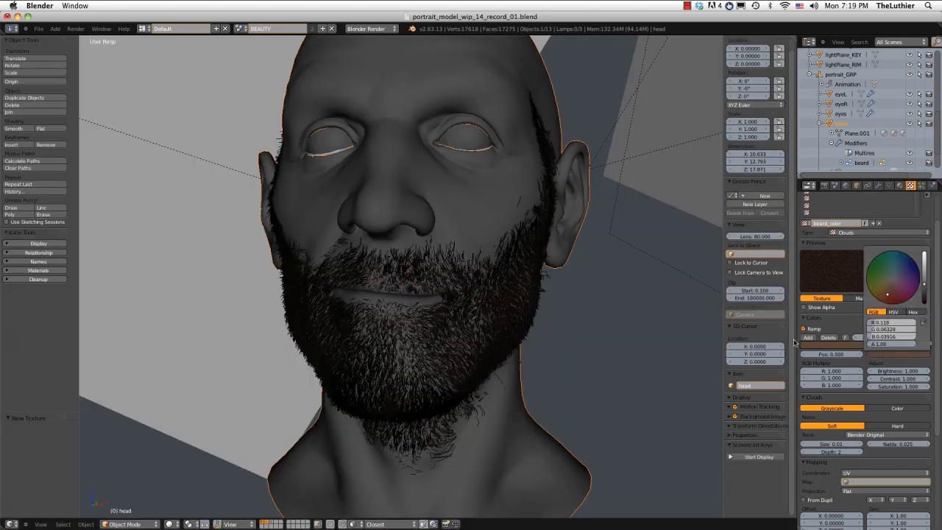
{"action": "left_click", "coordinate": [907, 355]}
{"action": "left_click", "coordinate": [892, 312]}
{"action": "left_click", "coordinate": [905, 331]}
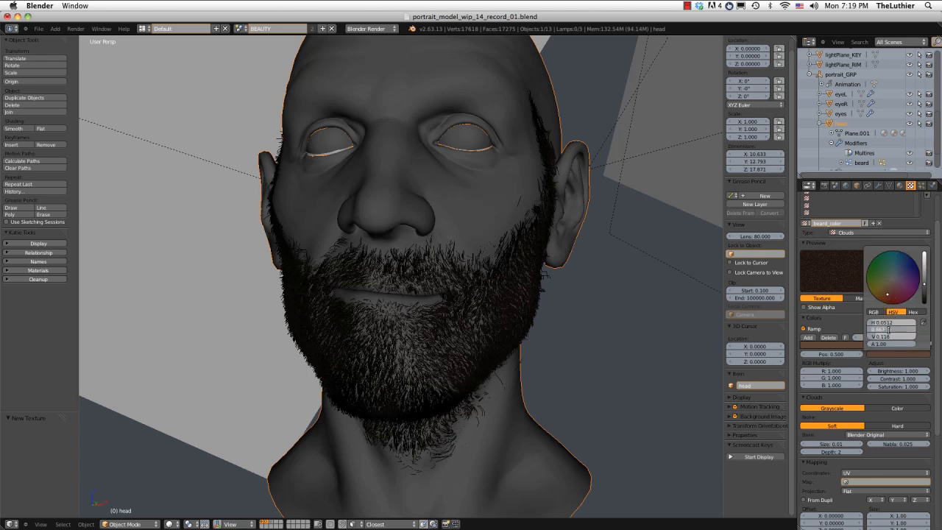
{"action": "type", "text": "0.3"}
{"action": "key", "text": "Return"}
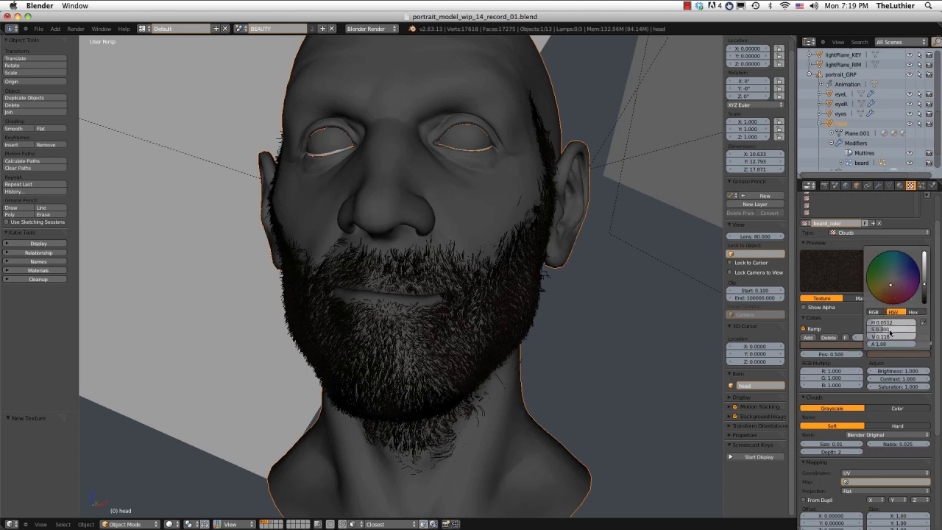
{"action": "left_click", "coordinate": [889, 332]}
{"action": "type", "text": "0.4"}
{"action": "key", "text": "Return"}
{"action": "left_click_drag", "start_coordinate": [926, 288], "coordinate": [925, 289]}
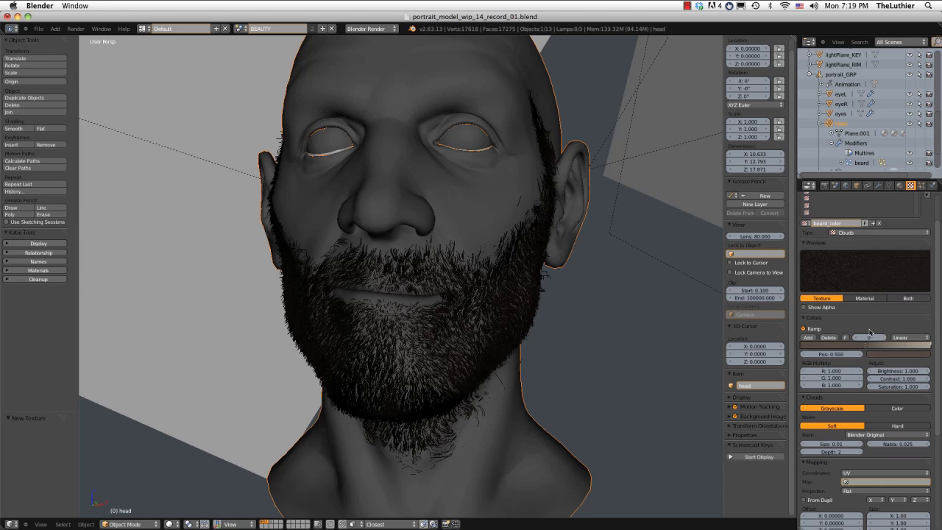
Add a color stop to the beard_color ramp at position 0.750 and darken its color.
{"action": "left_click", "coordinate": [809, 337]}
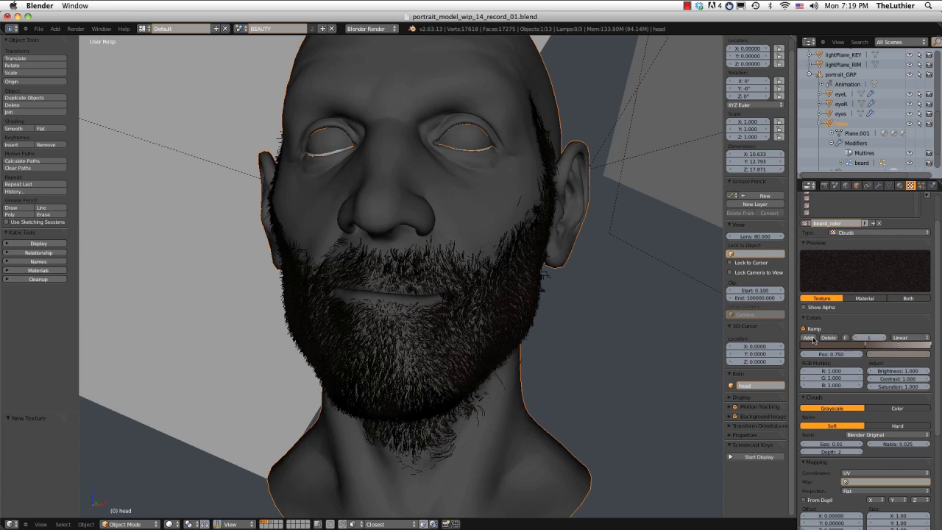
{"action": "left_click", "coordinate": [897, 354]}
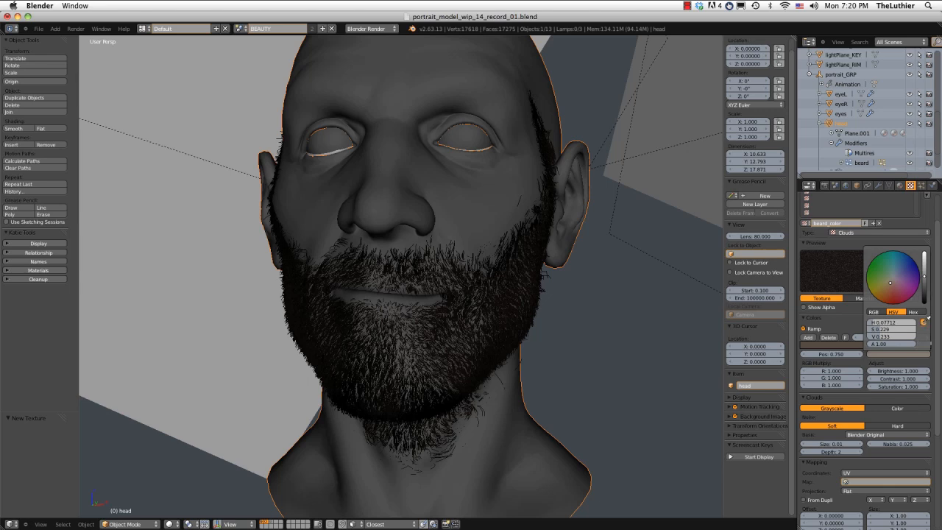
{"action": "left_click", "coordinate": [893, 353]}
{"action": "left_click_drag", "start_coordinate": [925, 289], "coordinate": [925, 296]}
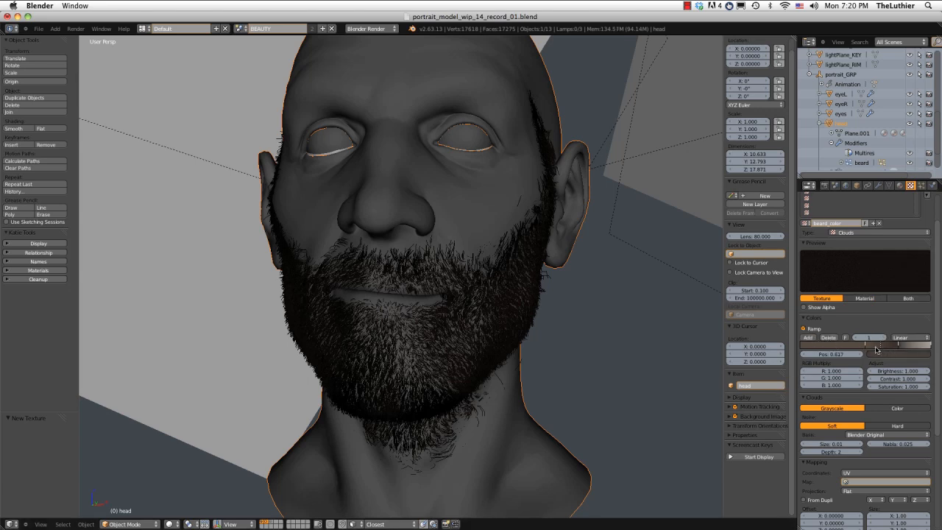
Move the ramp's brown stop to about 0.214 and darken it, then respace the stops with the light end stop at 0.807.
{"action": "left_click_drag", "start_coordinate": [866, 346], "coordinate": [828, 354]}
{"action": "left_click", "coordinate": [885, 354]}
{"action": "left_click", "coordinate": [880, 355]}
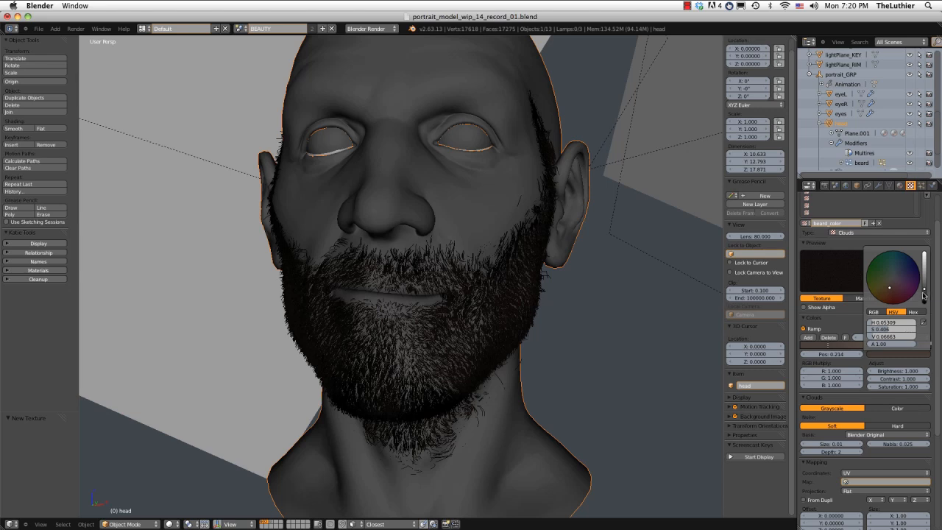
{"action": "left_click_drag", "start_coordinate": [924, 290], "coordinate": [926, 294]}
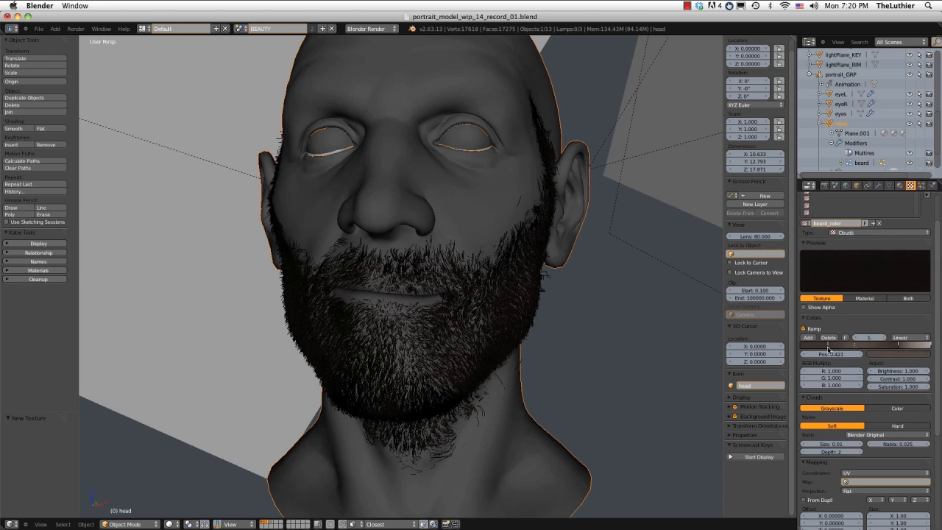
{"action": "left_click_drag", "start_coordinate": [825, 346], "coordinate": [905, 350]}
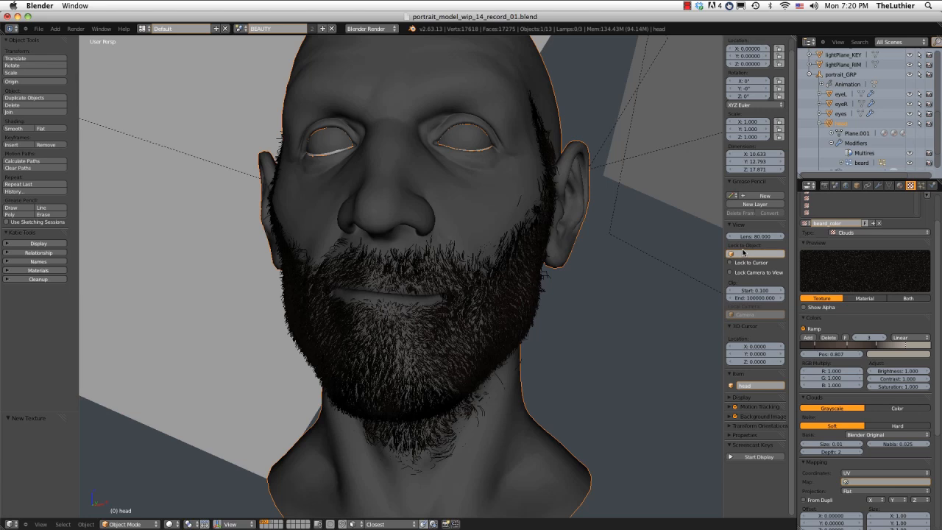
Review the strand_beard material, then render the head and check the overall color of the beard.
{"action": "left_click", "coordinate": [899, 185]}
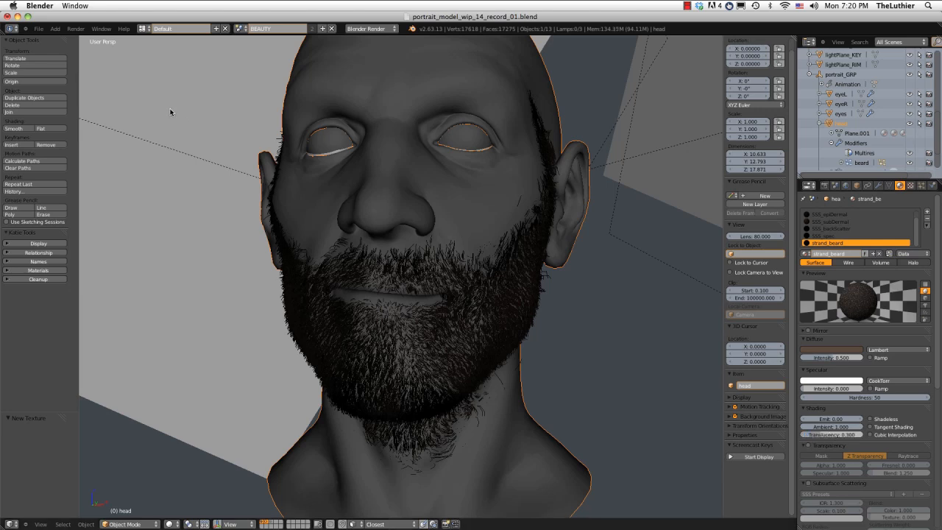
{"action": "left_click", "coordinate": [76, 28]}
{"action": "left_click", "coordinate": [90, 36]}
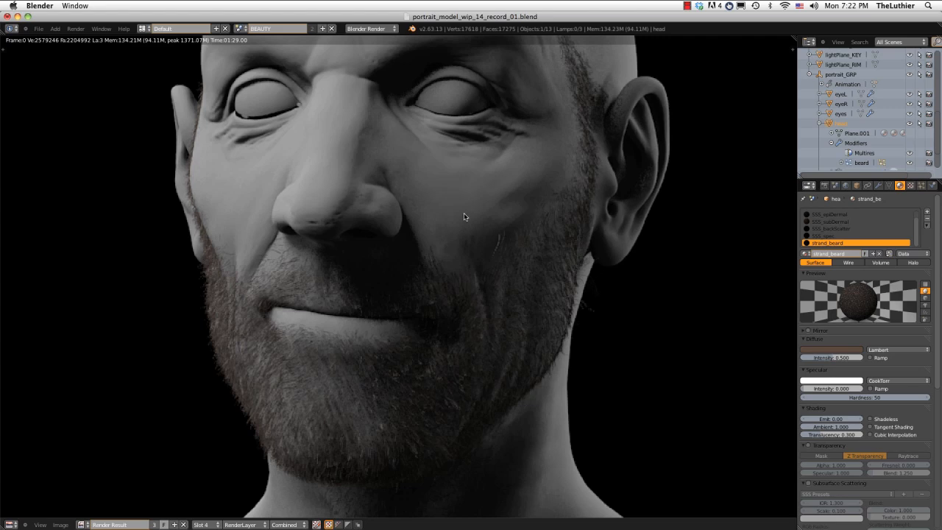
{"action": "key", "text": "Escape"}
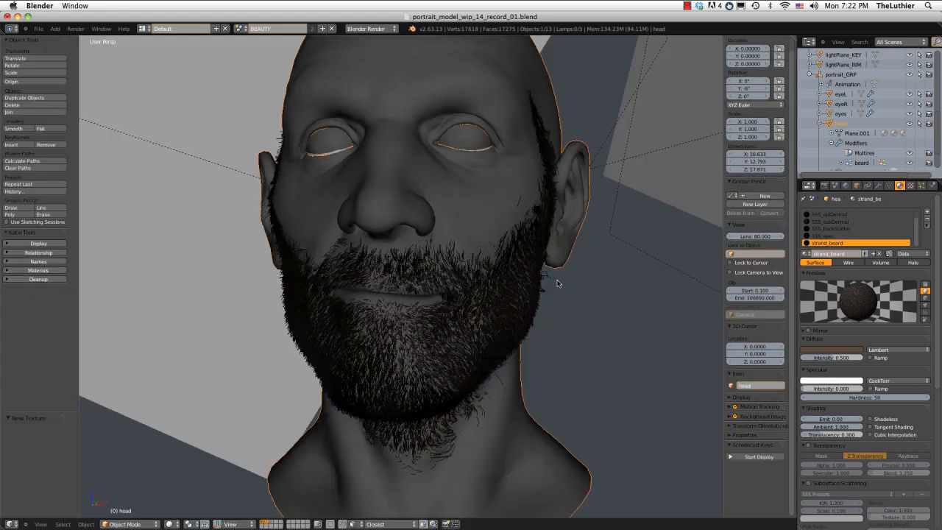
Shift the beard_color ramp's darker stops toward its start, with the first at about 0.028 and the second at 0.109.
{"action": "left_click", "coordinate": [910, 185]}
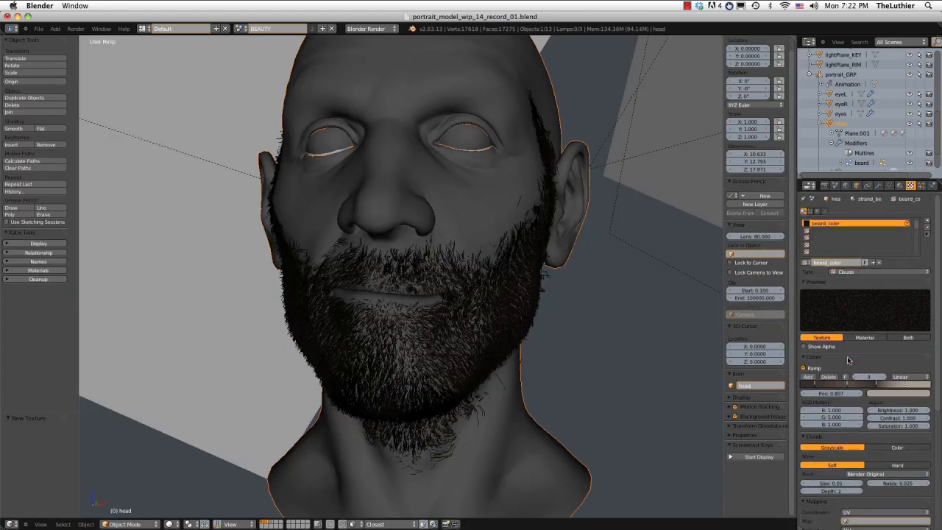
{"action": "left_click_drag", "start_coordinate": [847, 385], "coordinate": [803, 388]}
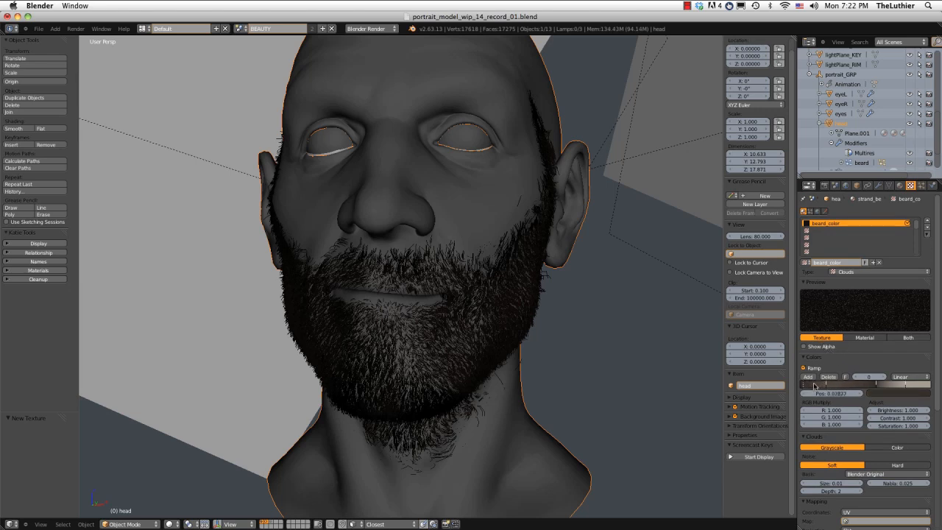
{"action": "left_click", "coordinate": [825, 385]}
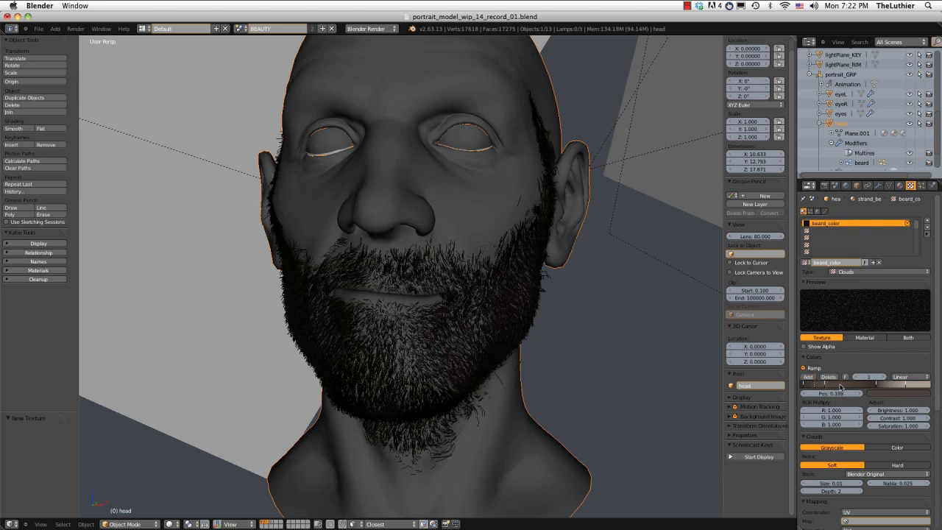
{"action": "mouse_move", "coordinate": [824, 384]}
{"action": "left_mouse_down"}
{"action": "mouse_move", "coordinate": [878, 386]}
{"action": "mouse_move", "coordinate": [834, 386]}
{"action": "left_mouse_up"}
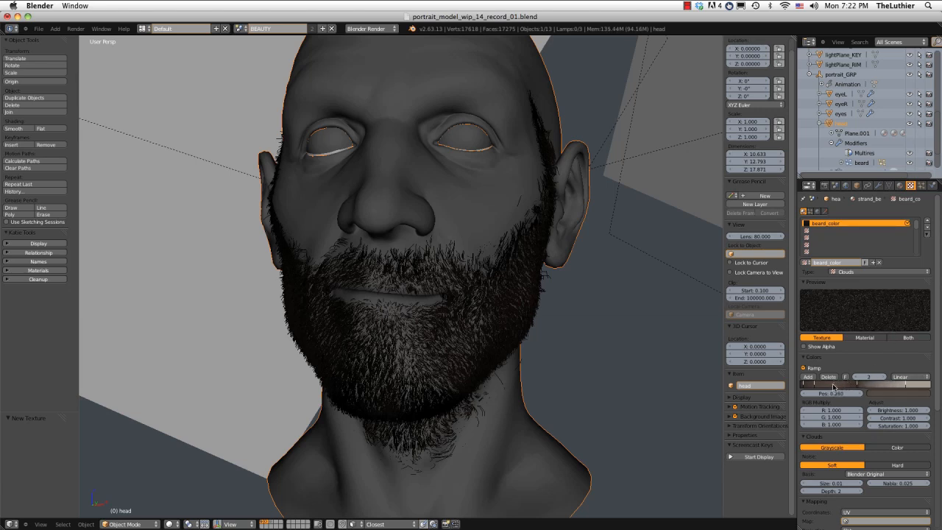
Brighten the darker stops of the beard_color ramp, including the brown stop at 0.109.
{"action": "left_click", "coordinate": [860, 385]}
{"action": "left_click", "coordinate": [897, 392]}
{"action": "left_click_drag", "start_coordinate": [925, 332], "coordinate": [925, 326]}
{"action": "left_click", "coordinate": [814, 384]}
{"action": "left_click", "coordinate": [905, 393]}
{"action": "left_click", "coordinate": [829, 284]}
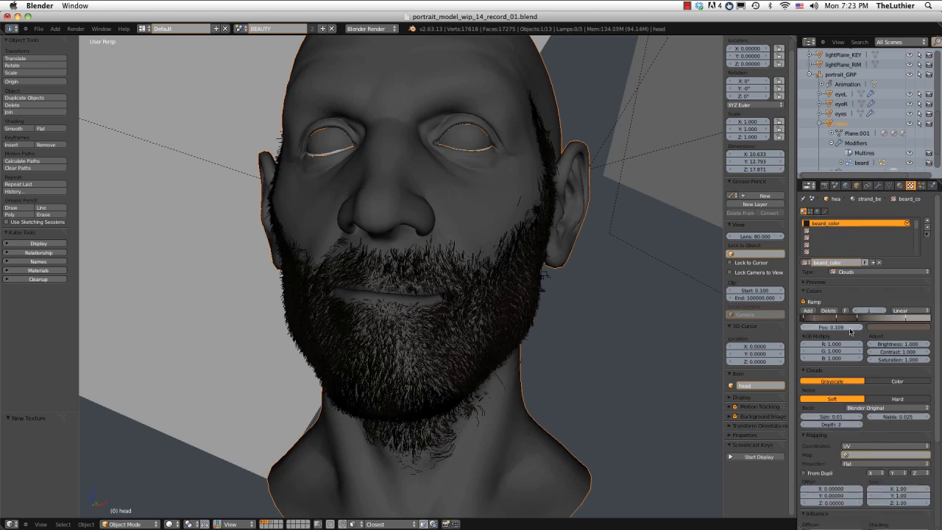
{"action": "left_click", "coordinate": [829, 285]}
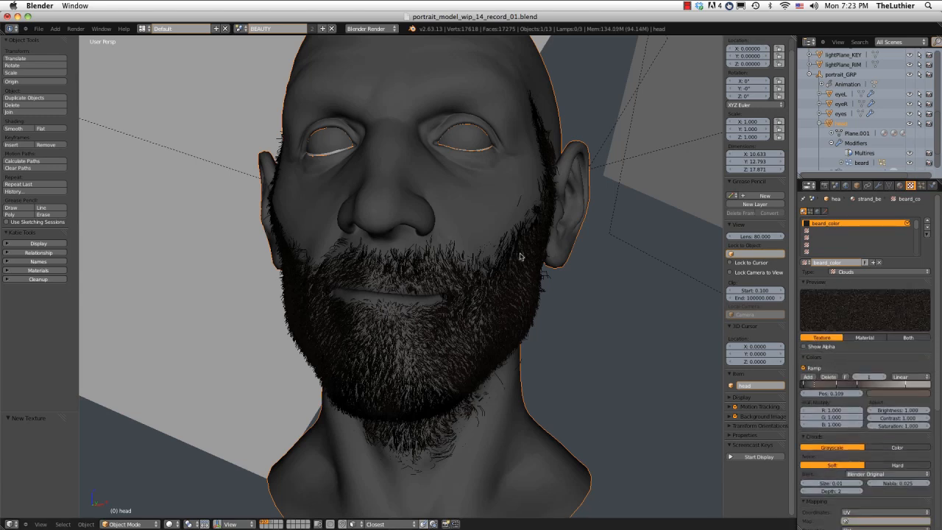
Render the head again and check how the brightened ramp colors look in the beard.
{"action": "left_click", "coordinate": [76, 28]}
{"action": "left_click", "coordinate": [77, 40]}
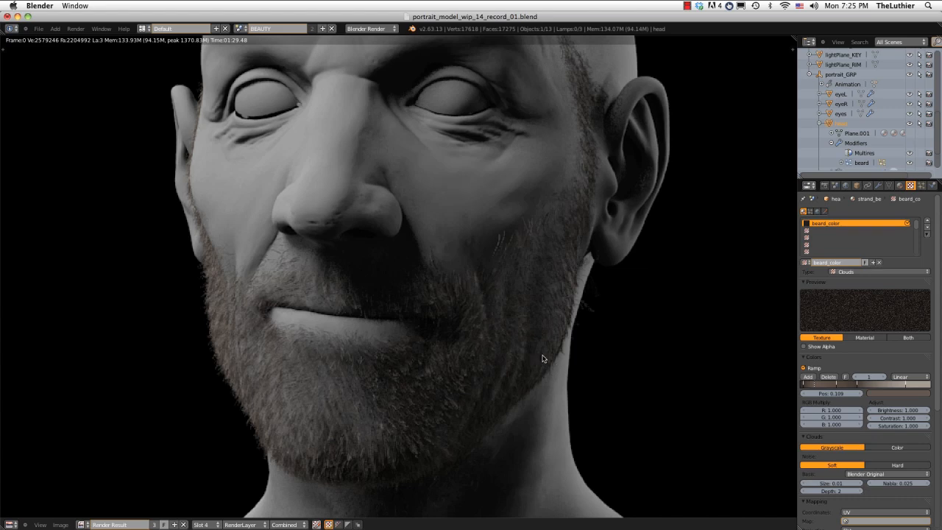
{"action": "key", "text": "Escape"}
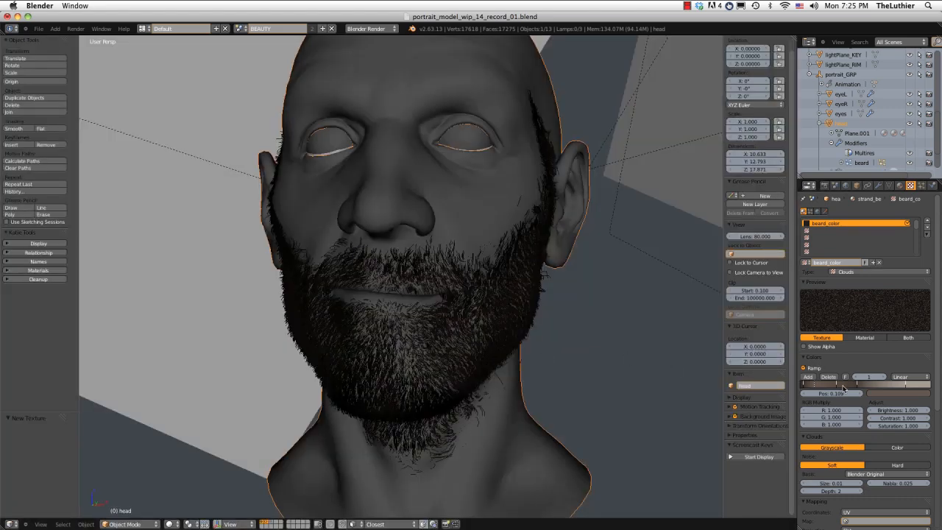
Compare the Soft and Hard noise types for the Clouds texture, then set the noise to Hard.
{"action": "left_click", "coordinate": [896, 466]}
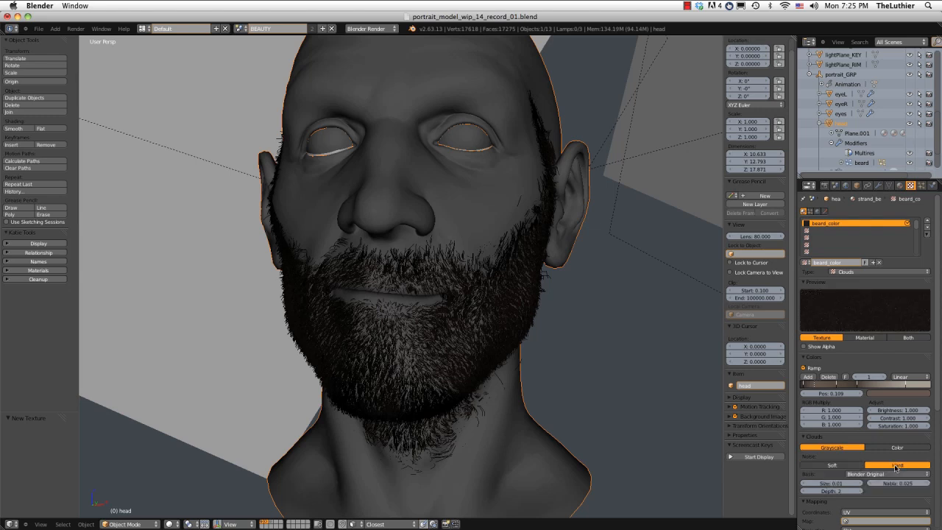
{"action": "left_click", "coordinate": [830, 466]}
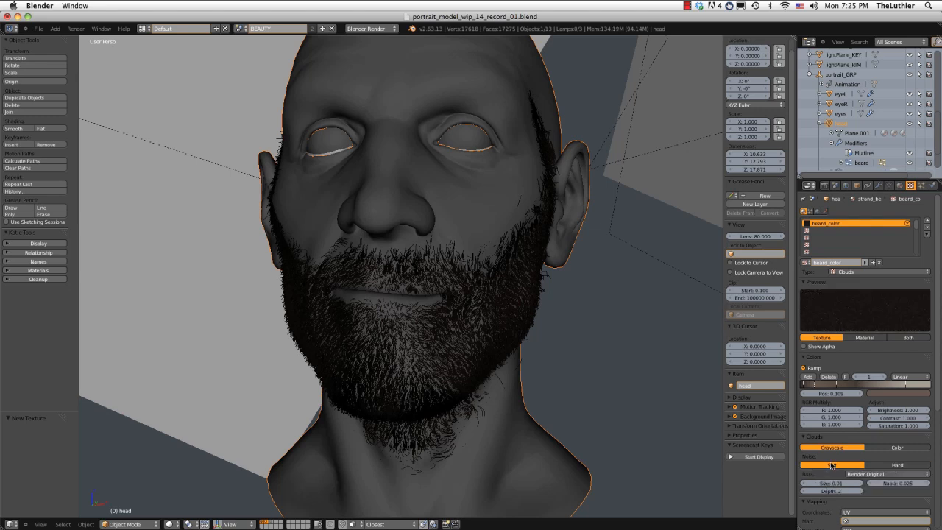
{"action": "left_click", "coordinate": [895, 466]}
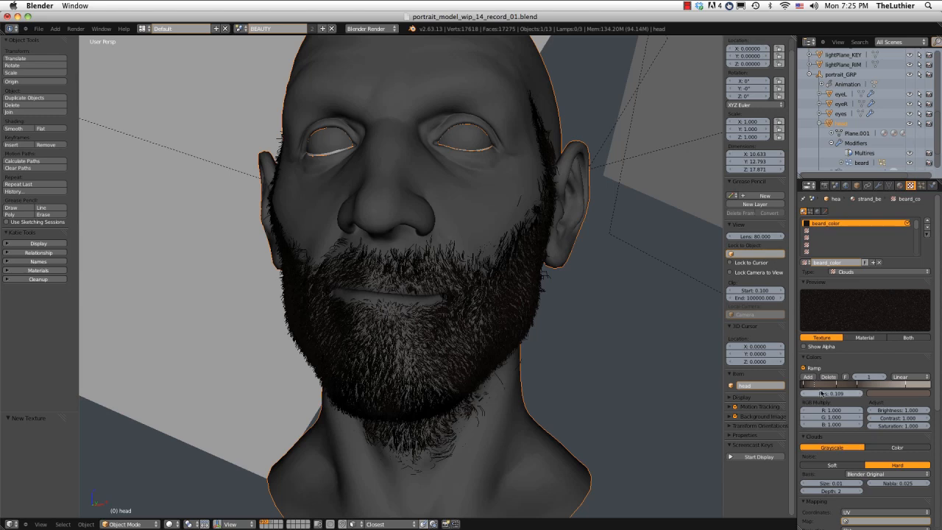
Set the saturation of the beard_color ramp stop at 0.109 to 1.
{"action": "left_click", "coordinate": [896, 393]}
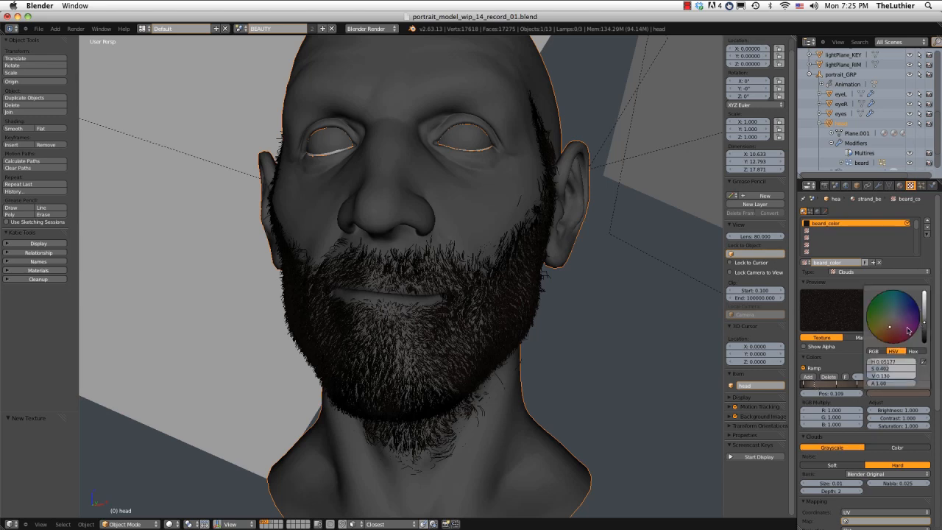
{"action": "left_click", "coordinate": [888, 369]}
{"action": "type", "text": "1"}
{"action": "key", "text": "Return"}
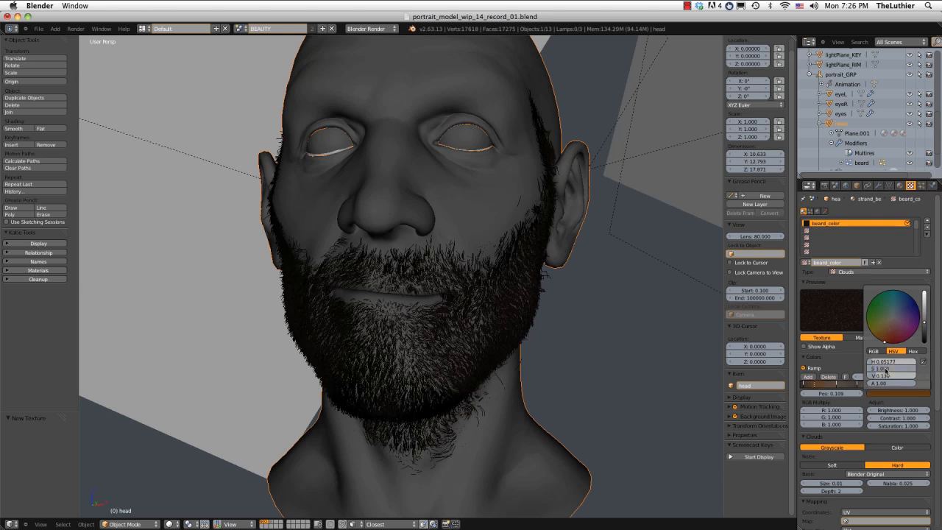
Set the saturation of the beard_color ramp stop at 0.109 to 0.5.
{"action": "left_click", "coordinate": [891, 368]}
{"action": "type", "text": ".5"}
{"action": "key", "text": "Return"}
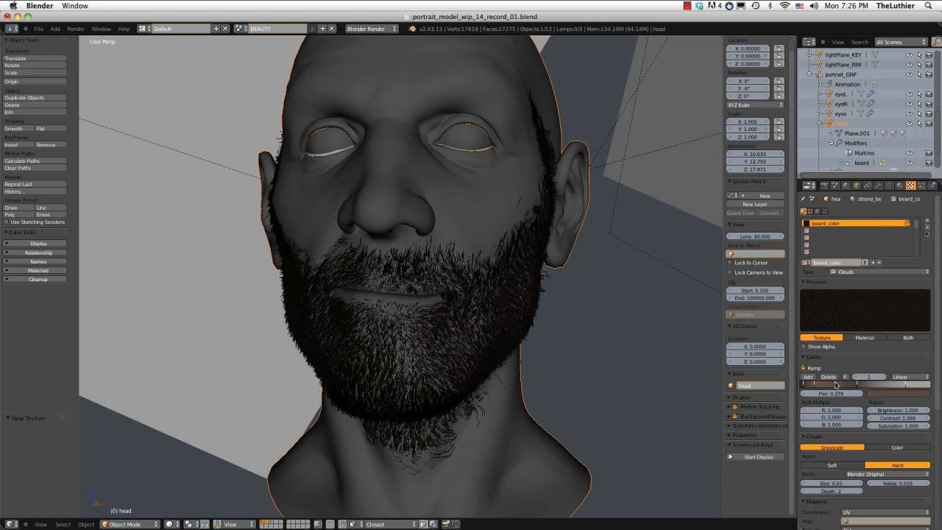
Try a saturation of 1 on the beard_color ramp stop at 0.279, then reduce it to a muted brown.
{"action": "left_click", "coordinate": [890, 394]}
{"action": "left_click", "coordinate": [886, 370]}
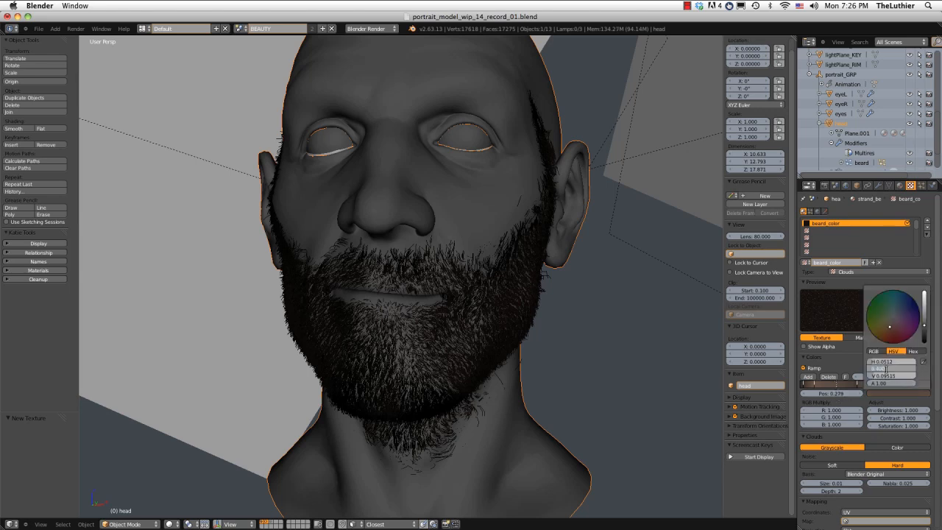
{"action": "type", "text": "1"}
{"action": "key", "text": "Return"}
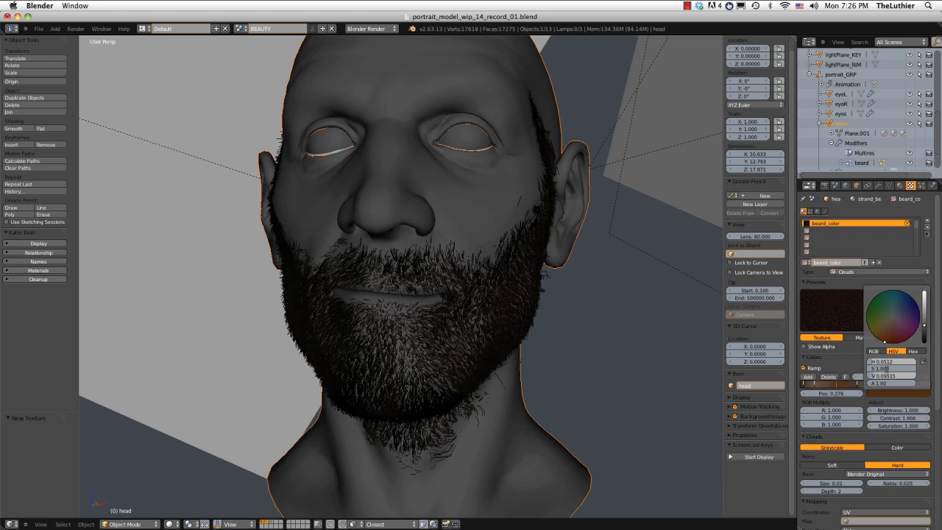
{"action": "left_click", "coordinate": [887, 369]}
{"action": "key", "text": "Return"}
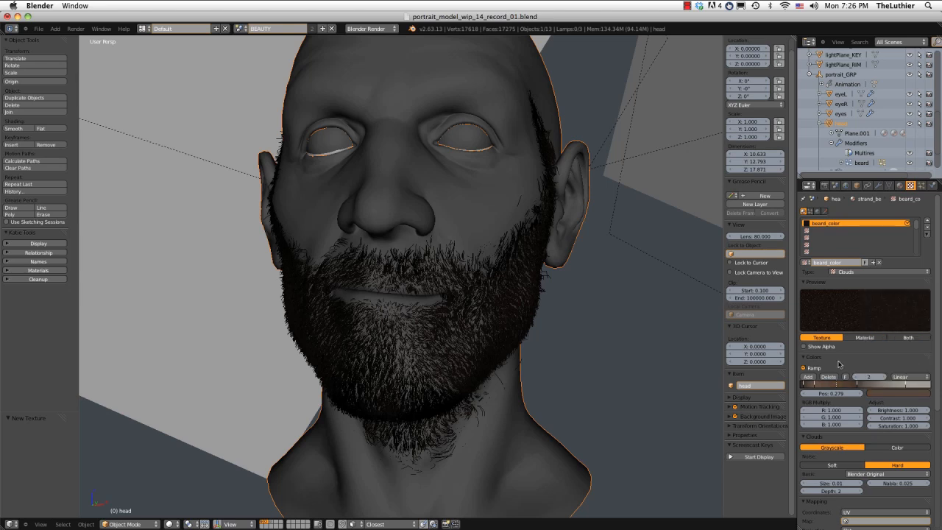
Render the grey head again and check the beard color with the adjusted ramp saturation, then close the render.
{"action": "left_click", "coordinate": [76, 28]}
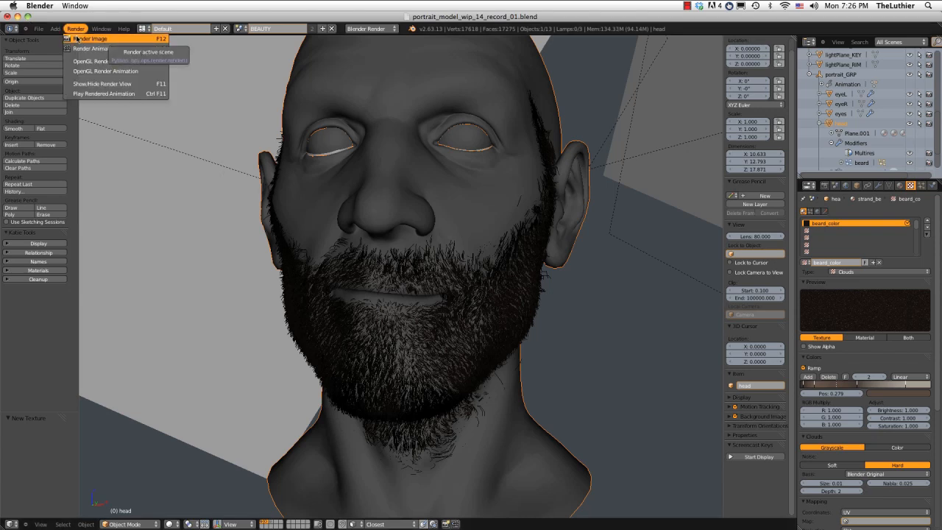
{"action": "left_click", "coordinate": [76, 38]}
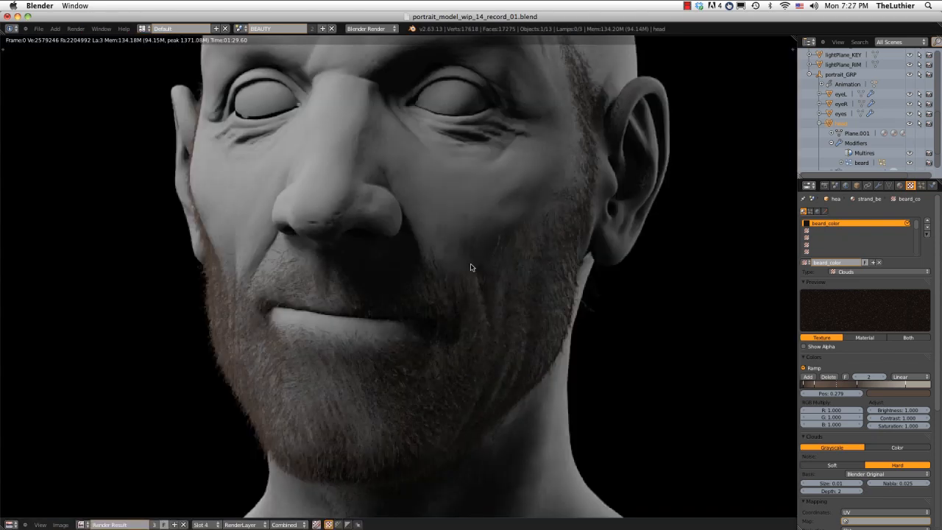
{"action": "scroll", "coordinate": [471, 267], "scroll_direction": "down", "scroll_amount": 2}
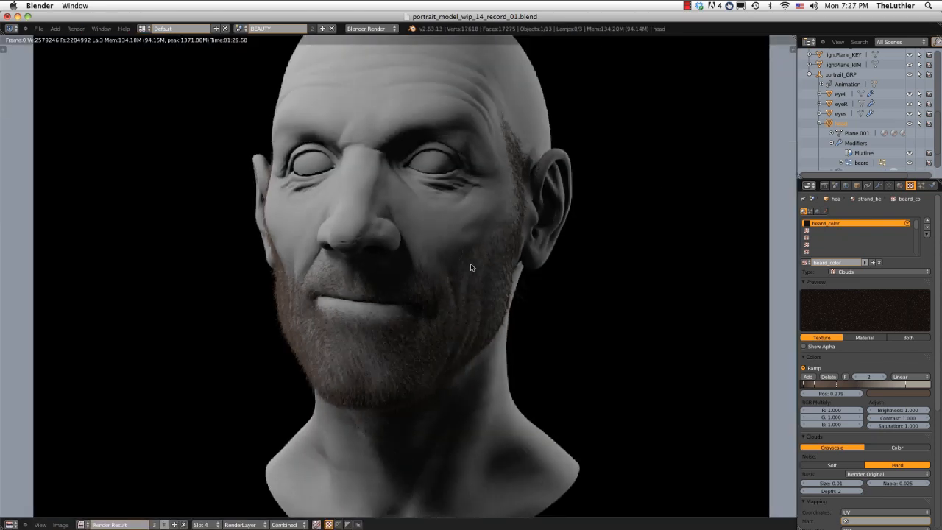
{"action": "scroll", "coordinate": [472, 267], "scroll_direction": "up", "scroll_amount": 2}
{"action": "scroll", "coordinate": [440, 227], "scroll_direction": "up", "scroll_amount": 1}
{"action": "scroll", "coordinate": [441, 227], "scroll_direction": "down", "scroll_amount": 3}
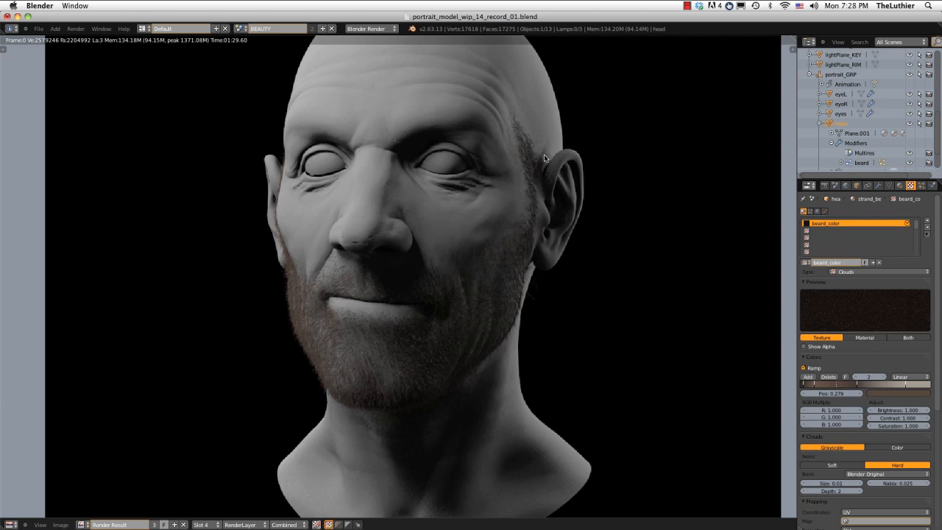
{"action": "key", "text": "Escape"}
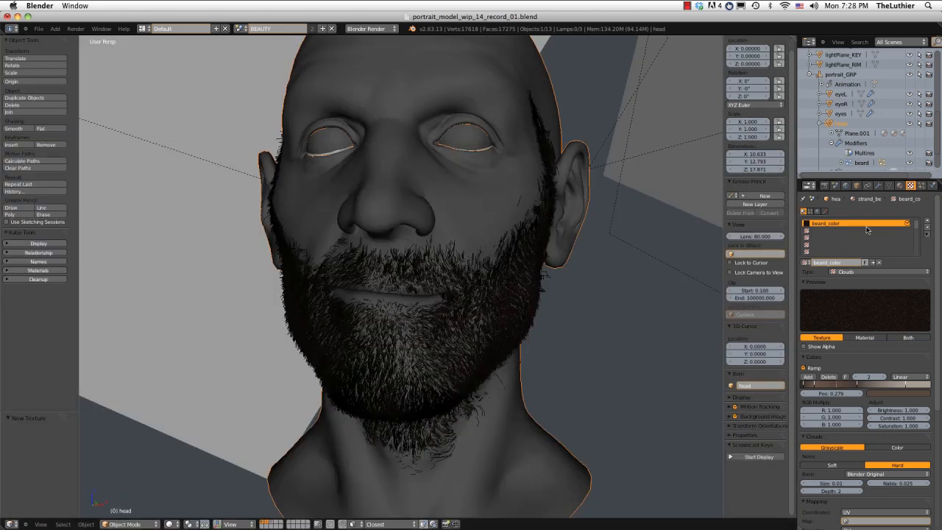
Replace the Grey material in the head's first material slot with the SSS_triLayer skin material.
{"action": "left_click", "coordinate": [899, 185]}
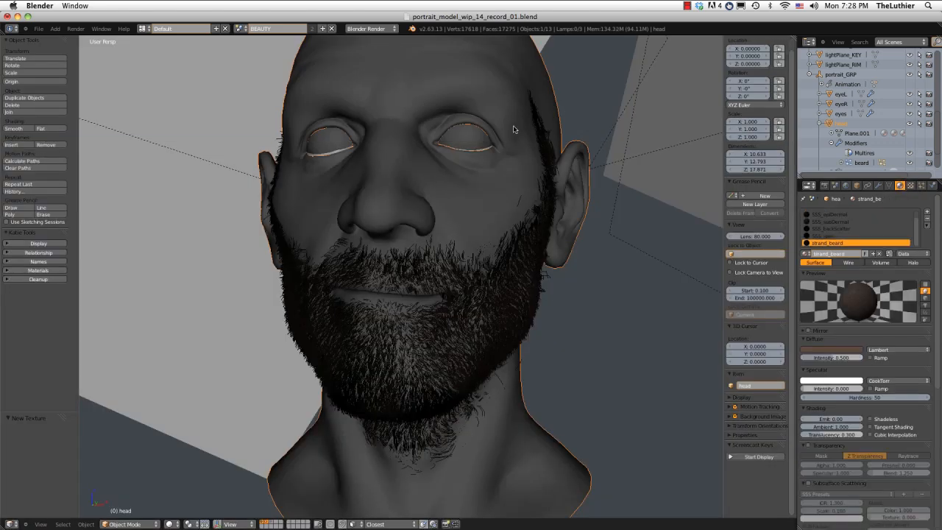
{"action": "scroll", "coordinate": [842, 235], "scroll_direction": "up", "scroll_amount": 1}
{"action": "left_click", "coordinate": [823, 215]}
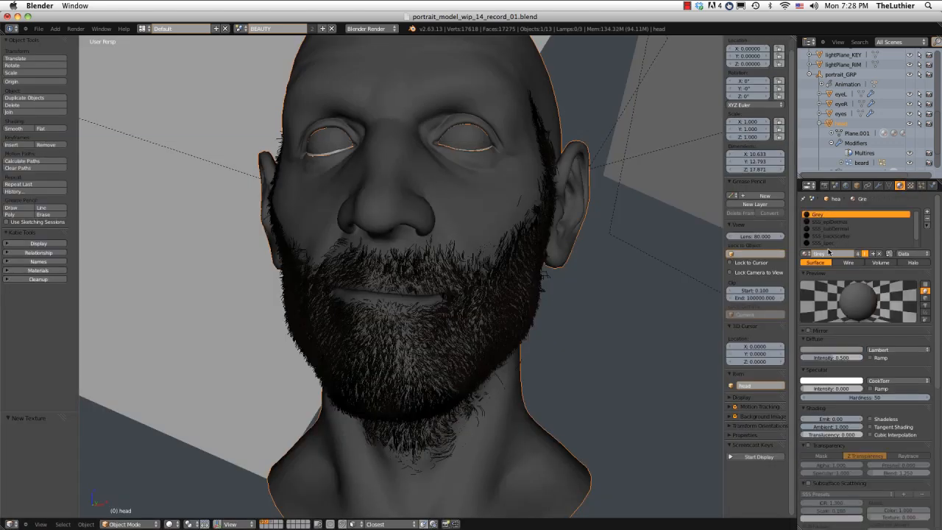
{"action": "left_click", "coordinate": [805, 254]}
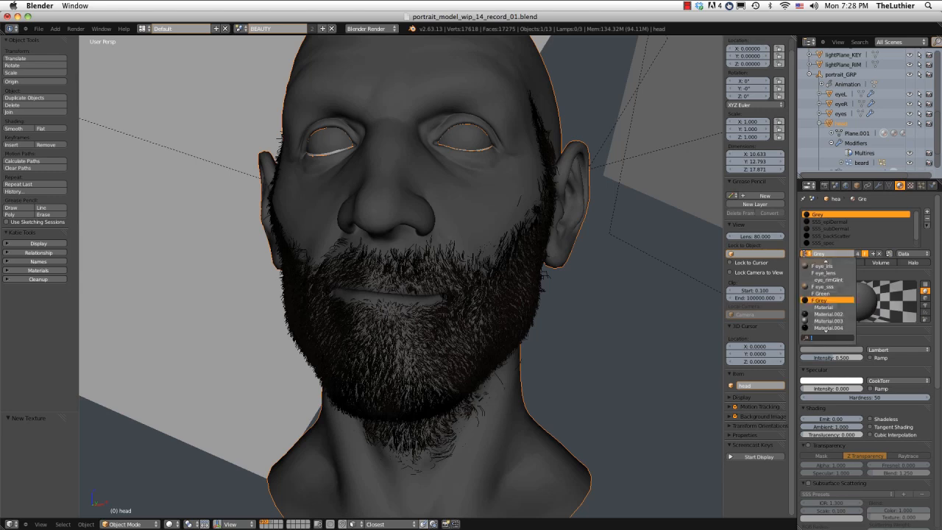
{"action": "type", "text": "tri"}
{"action": "key", "text": "Return"}
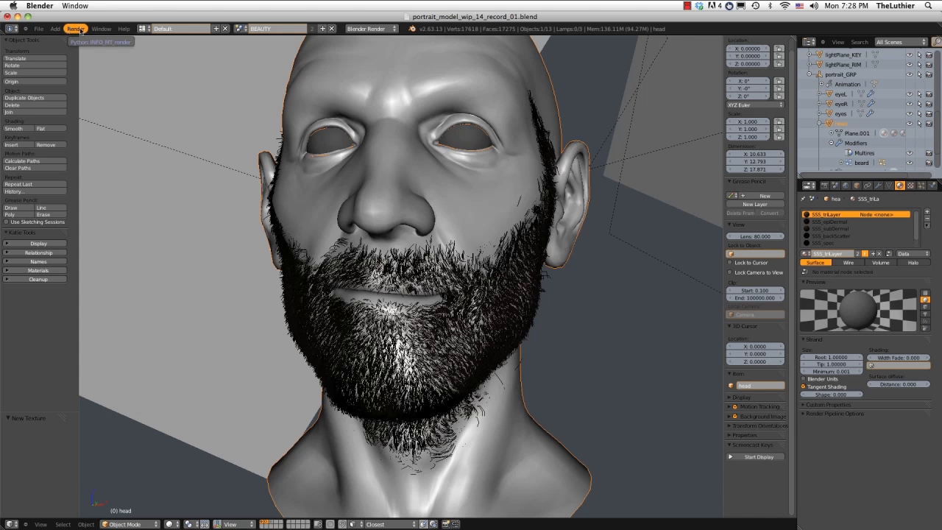
Render the head with the SSS_triLayer skin and examine how the beard blends into the cheeks, jaw, neck and painted hair.
{"action": "left_click", "coordinate": [74, 29]}
{"action": "left_click", "coordinate": [83, 36]}
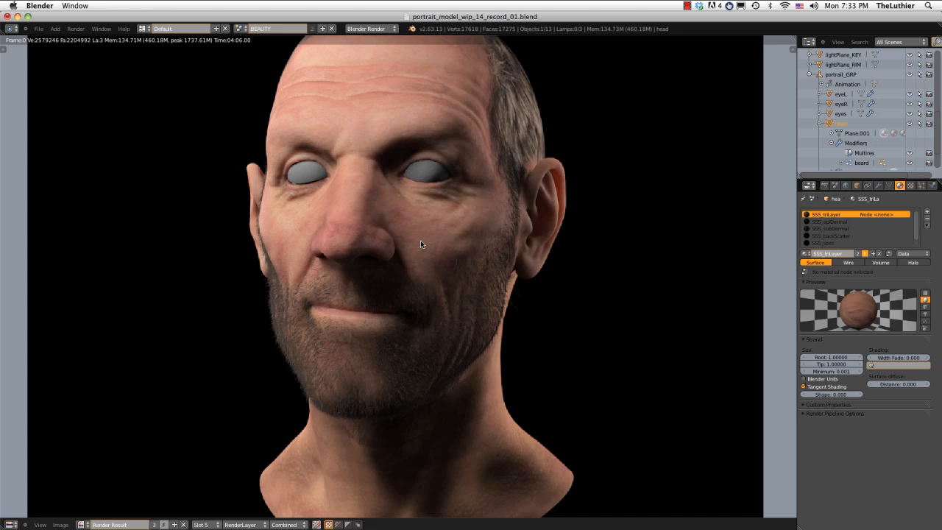
{"action": "scroll", "coordinate": [420, 244], "scroll_direction": "up", "scroll_amount": 3}
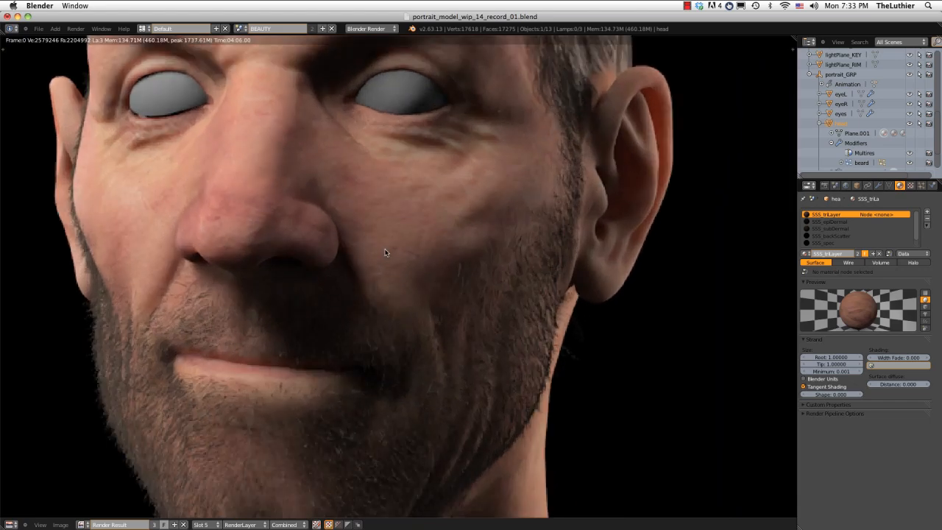
{"action": "middle_click_drag", "start_coordinate": [384, 252], "coordinate": [423, 203]}
{"action": "scroll", "coordinate": [415, 141], "scroll_direction": "down", "scroll_amount": 2}
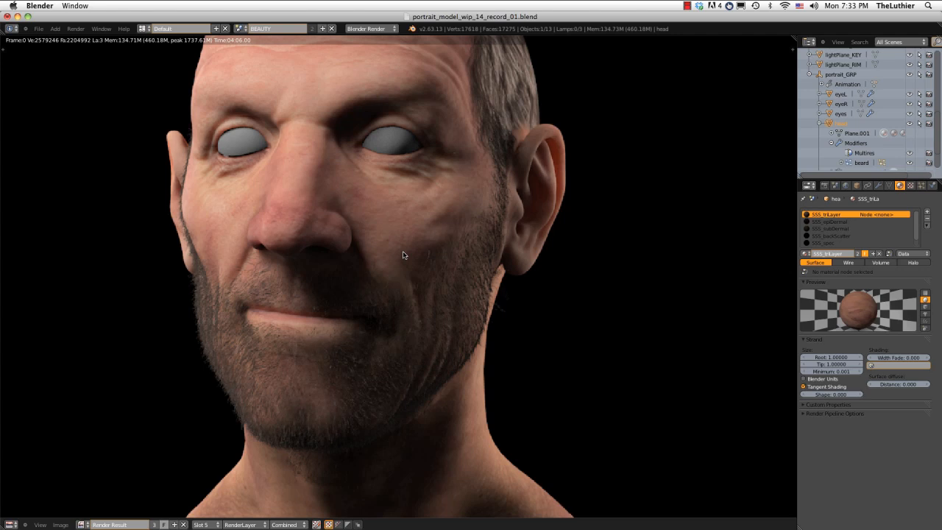
{"action": "middle_click_drag", "start_coordinate": [403, 252], "coordinate": [393, 318]}
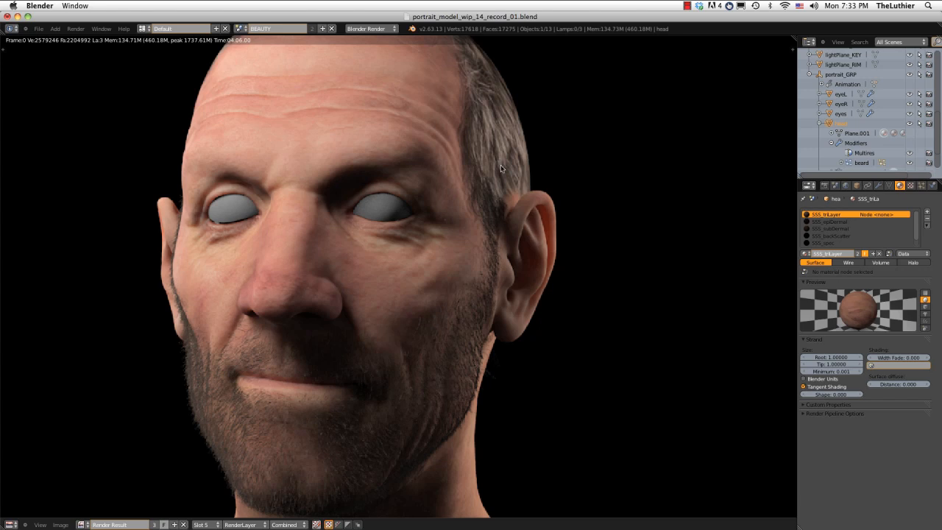
{"action": "middle_click_drag", "start_coordinate": [501, 167], "coordinate": [503, 199]}
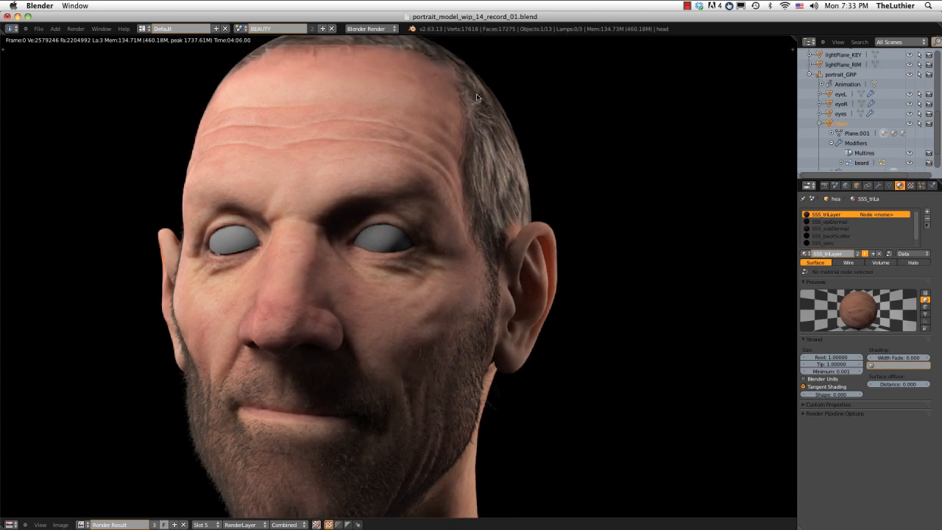
{"action": "middle_click_drag", "start_coordinate": [488, 159], "coordinate": [490, 102]}
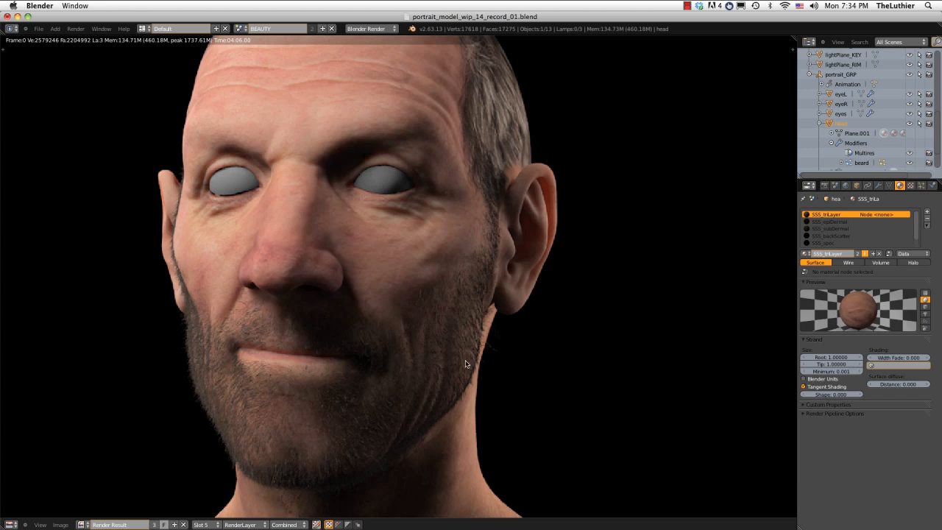
{"action": "middle_click_drag", "start_coordinate": [465, 363], "coordinate": [468, 294]}
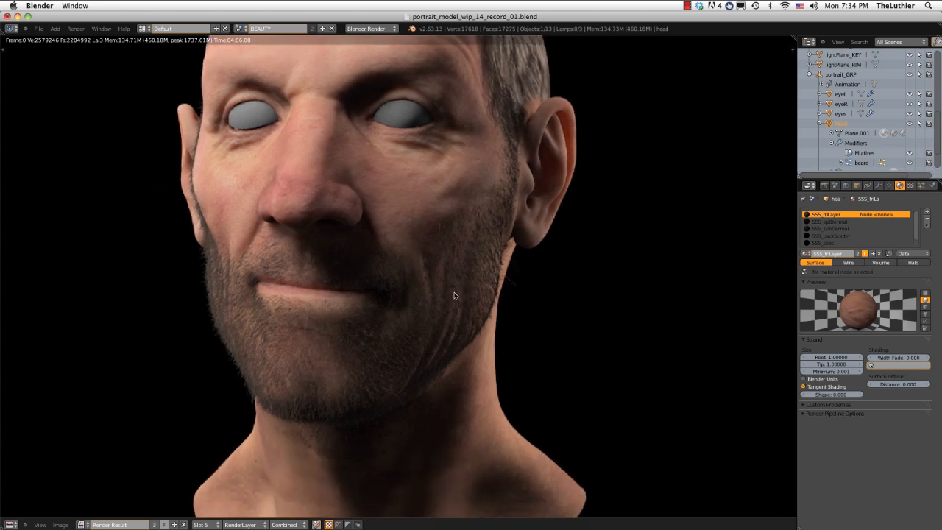
{"action": "middle_click_drag", "start_coordinate": [457, 296], "coordinate": [454, 319]}
{"action": "scroll", "coordinate": [454, 320], "scroll_direction": "up", "scroll_amount": 2}
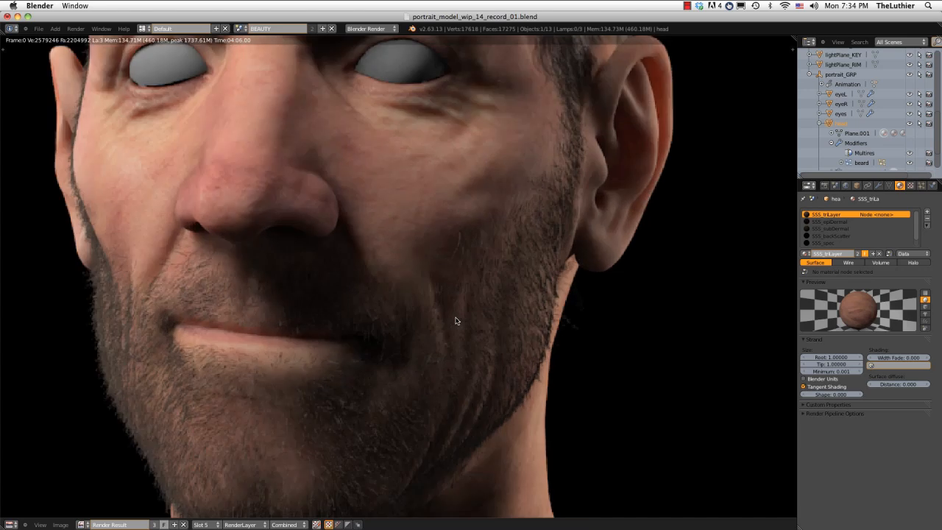
{"action": "scroll", "coordinate": [455, 320], "scroll_direction": "down", "scroll_amount": 2}
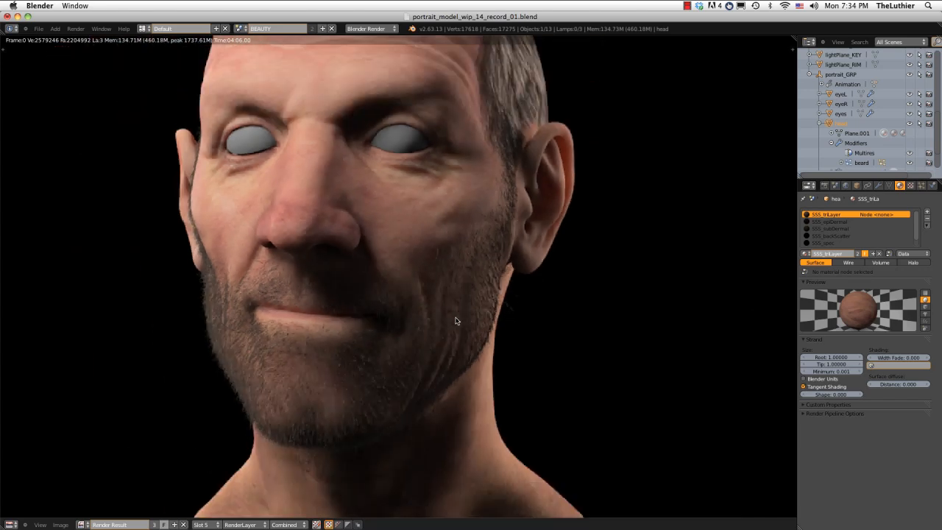
{"action": "middle_click_drag", "start_coordinate": [443, 278], "coordinate": [440, 292]}
{"action": "scroll", "coordinate": [440, 295], "scroll_direction": "down", "scroll_amount": 1}
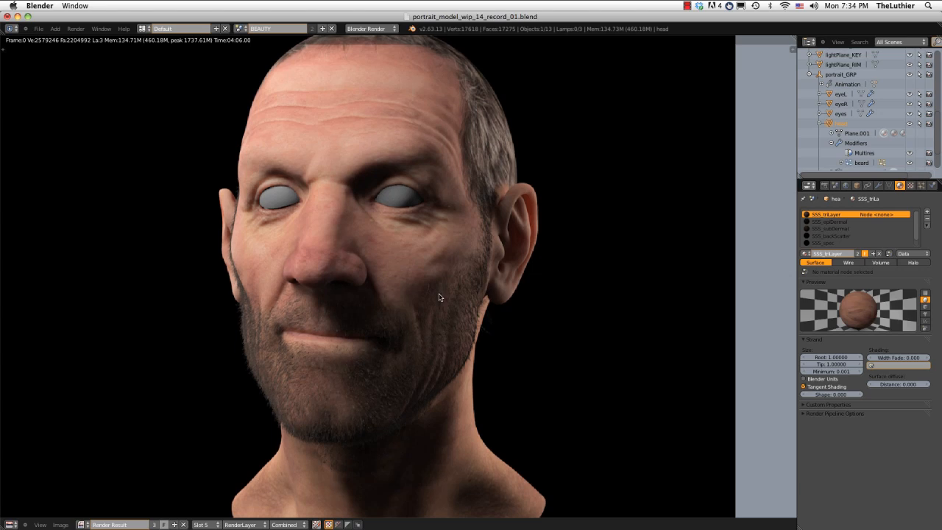
{"action": "middle_click_drag", "start_coordinate": [458, 315], "coordinate": [457, 271]}
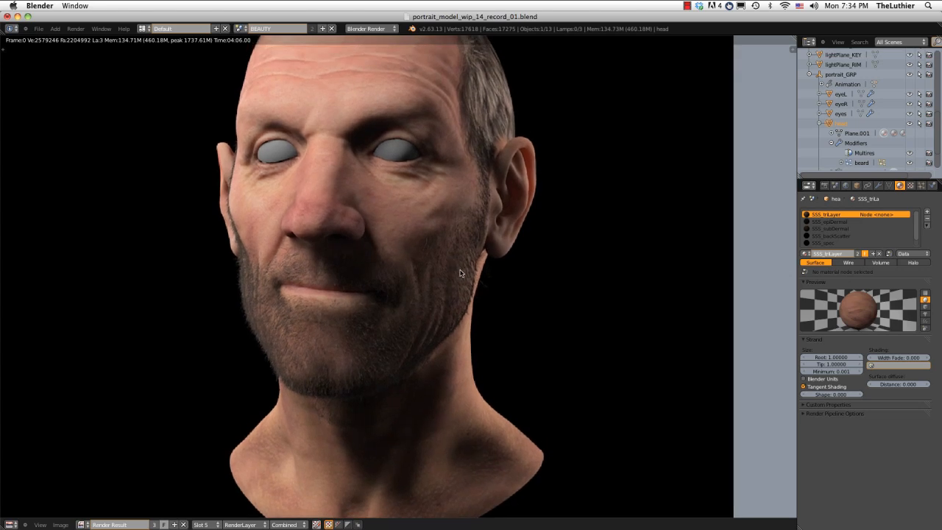
{"action": "mouse_move", "coordinate": [459, 273]}
{"action": "middle_mouse_down"}
{"action": "mouse_move", "coordinate": [457, 302]}
{"action": "mouse_move", "coordinate": [470, 264]}
{"action": "middle_mouse_up"}
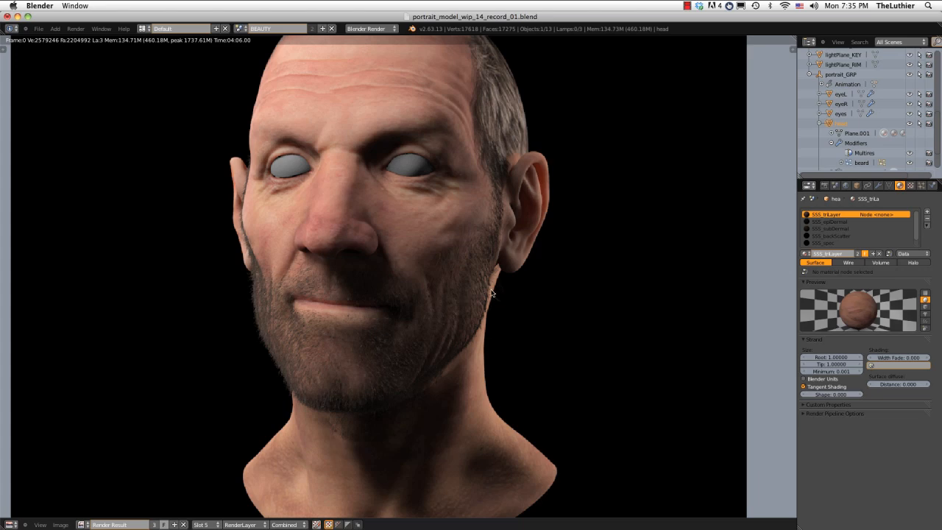
Close the render and set the clouds size of the strand_beard material's beard_color texture to 0.02.
{"action": "key", "text": "Escape"}
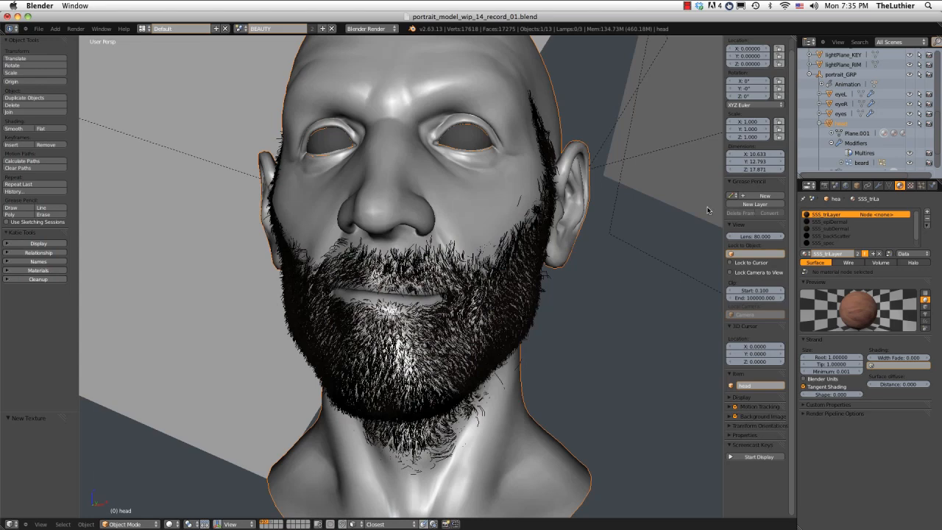
{"action": "middle_click_drag", "start_coordinate": [707, 211], "coordinate": [640, 221]}
{"action": "left_click", "coordinate": [910, 185]}
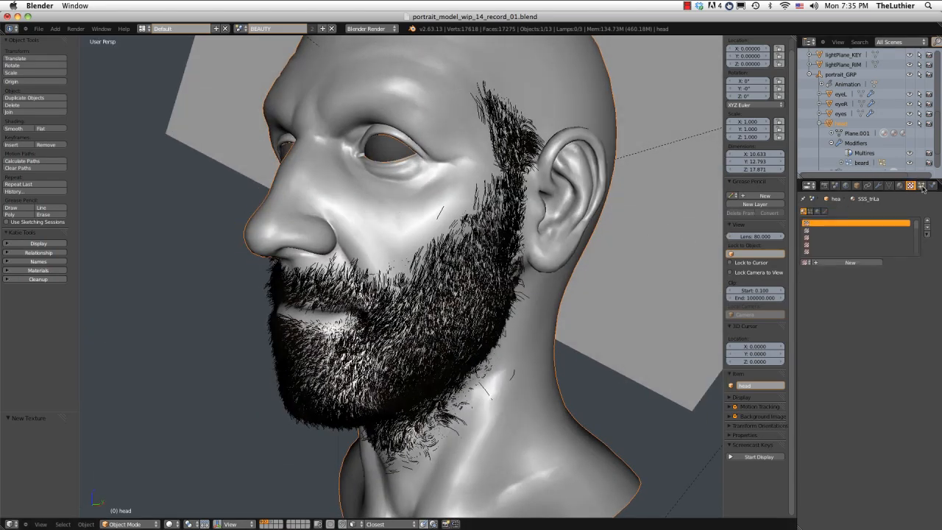
{"action": "left_click", "coordinate": [899, 186]}
{"action": "left_click", "coordinate": [827, 243]}
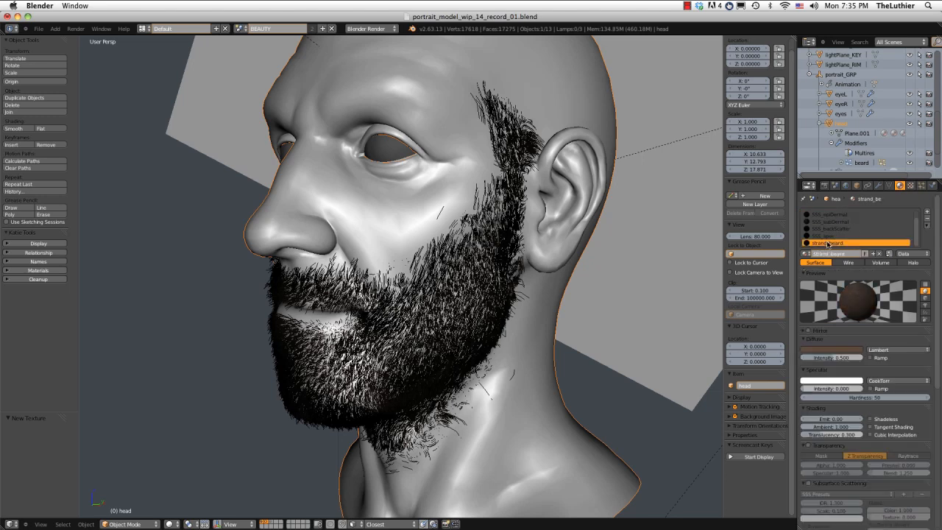
{"action": "left_click", "coordinate": [910, 185]}
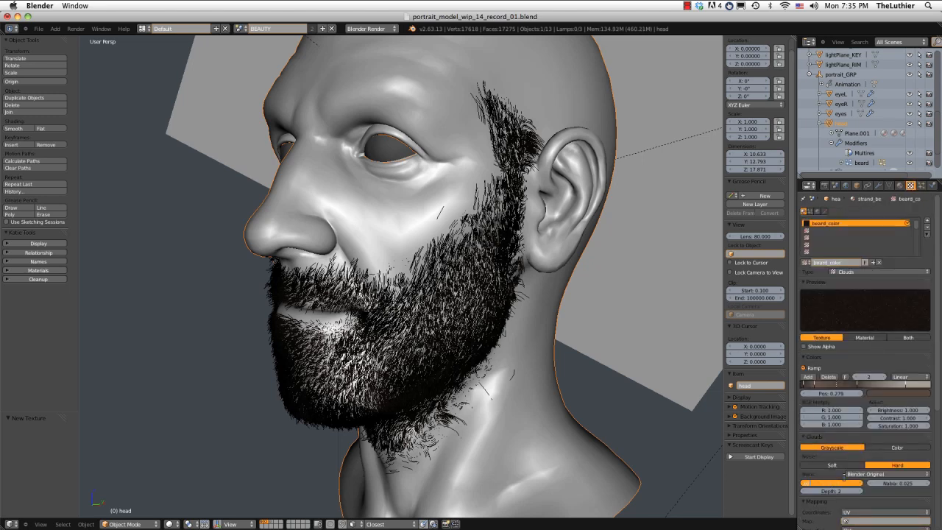
{"action": "key", "text": "Return"}
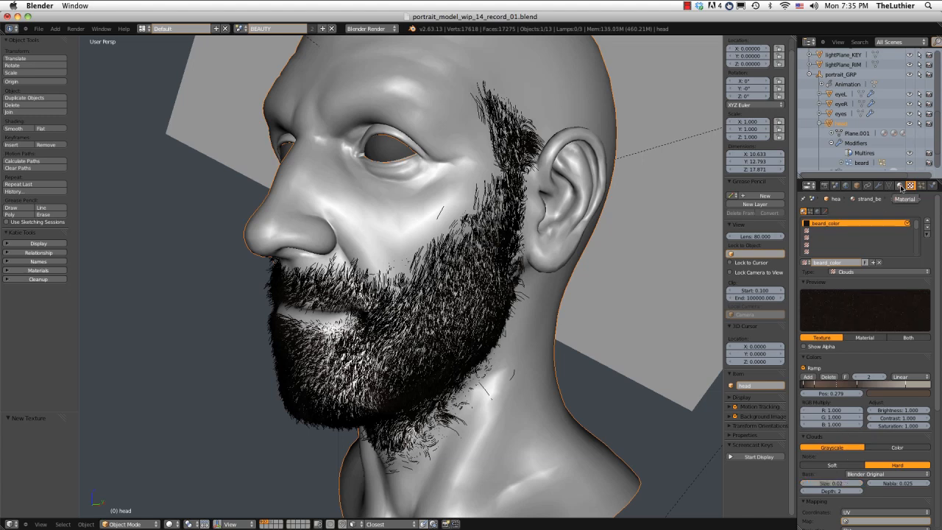
Set the strand_beard material's translucency to 0.4, render the head to check the beard, and close the render.
{"action": "left_click", "coordinate": [899, 185]}
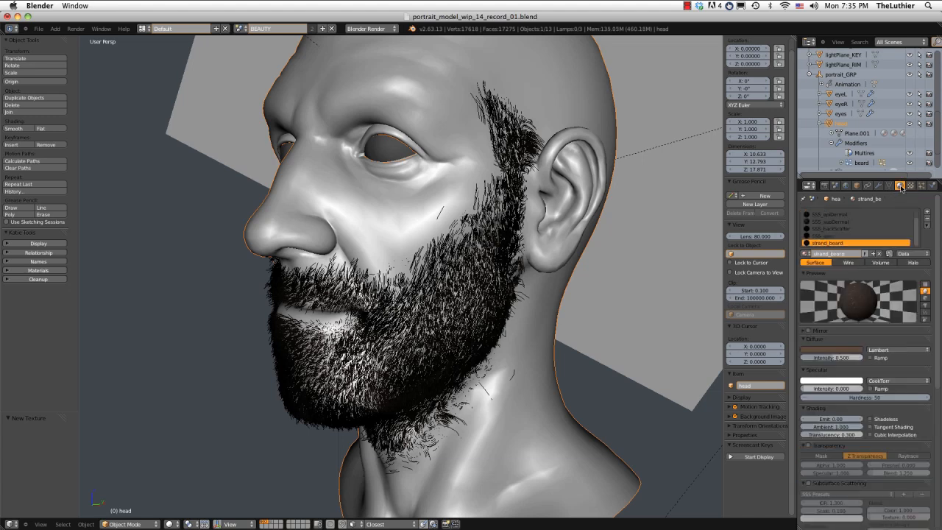
{"action": "left_click", "coordinate": [824, 435]}
{"action": "type", "text": "0.4"}
{"action": "key", "text": "Return"}
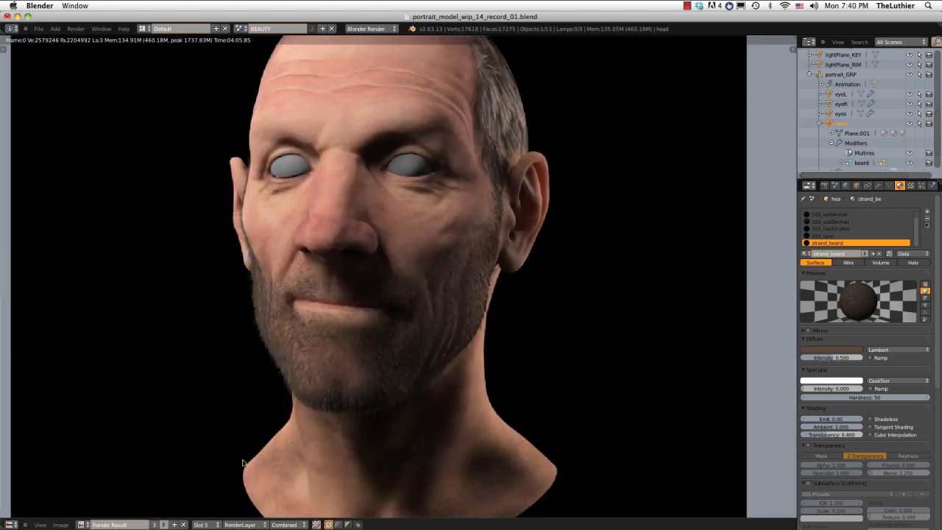
{"action": "left_click", "coordinate": [17, 524]}
{"action": "left_click", "coordinate": [22, 515]}
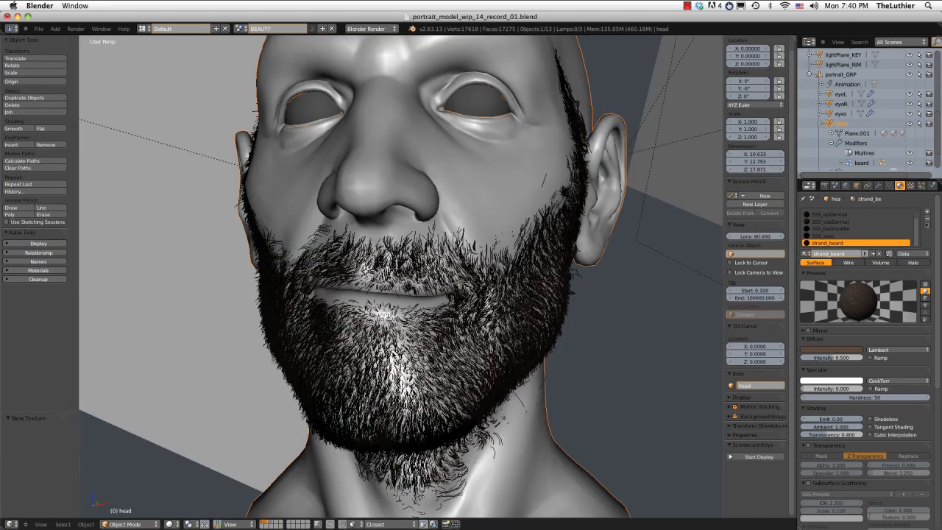
Recolor the beard_color ramp stop at 0.437 with saturation 0.5, then move it to 0.633 and shift the lighter stop toward the light end.
{"action": "middle_click_drag", "start_coordinate": [520, 260], "coordinate": [499, 256]}
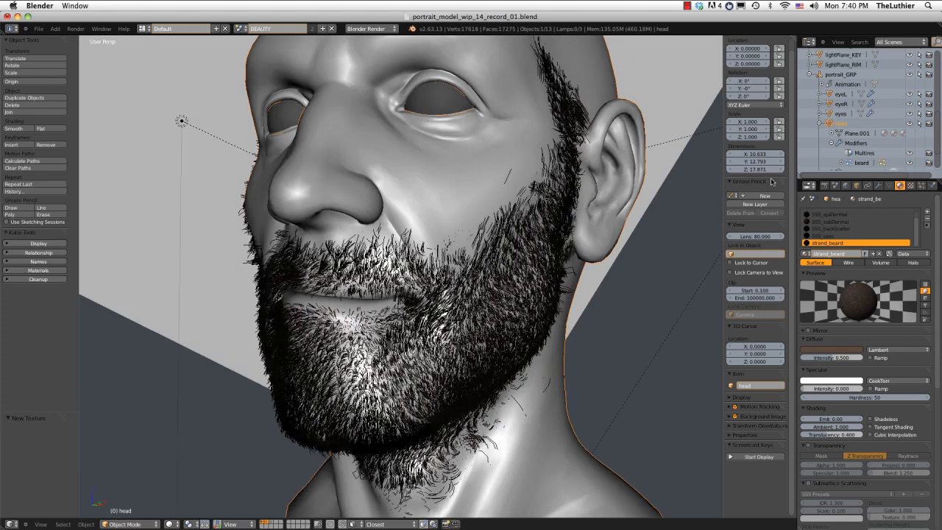
{"action": "left_click", "coordinate": [911, 185]}
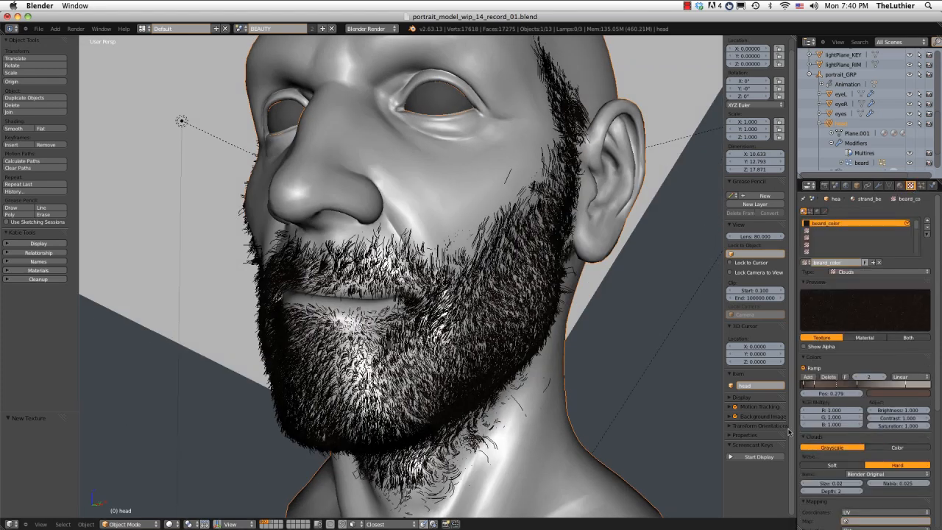
{"action": "left_click", "coordinate": [856, 383]}
{"action": "left_click", "coordinate": [902, 393]}
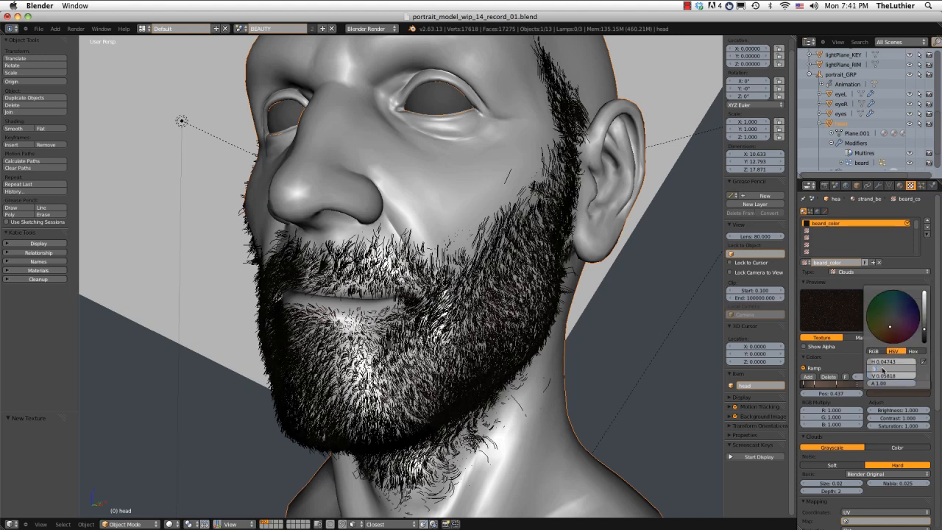
{"action": "type", "text": ".5"}
{"action": "key", "text": "Return"}
{"action": "left_click", "coordinate": [925, 328]}
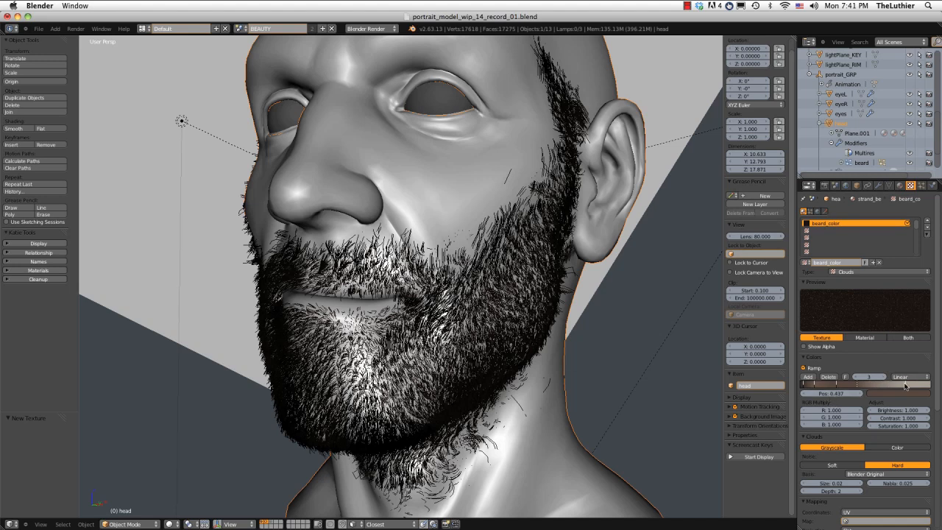
{"action": "left_click_drag", "start_coordinate": [905, 385], "coordinate": [917, 385]}
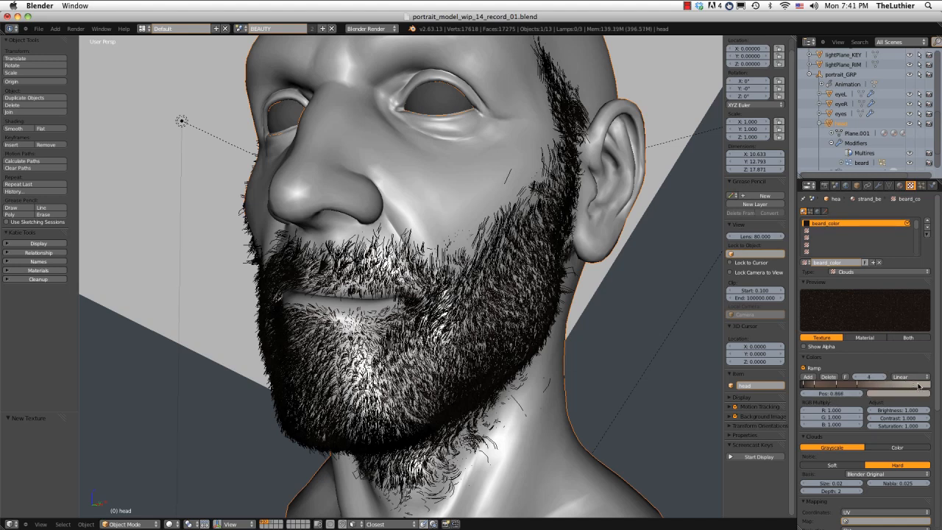
{"action": "left_click", "coordinate": [881, 385]}
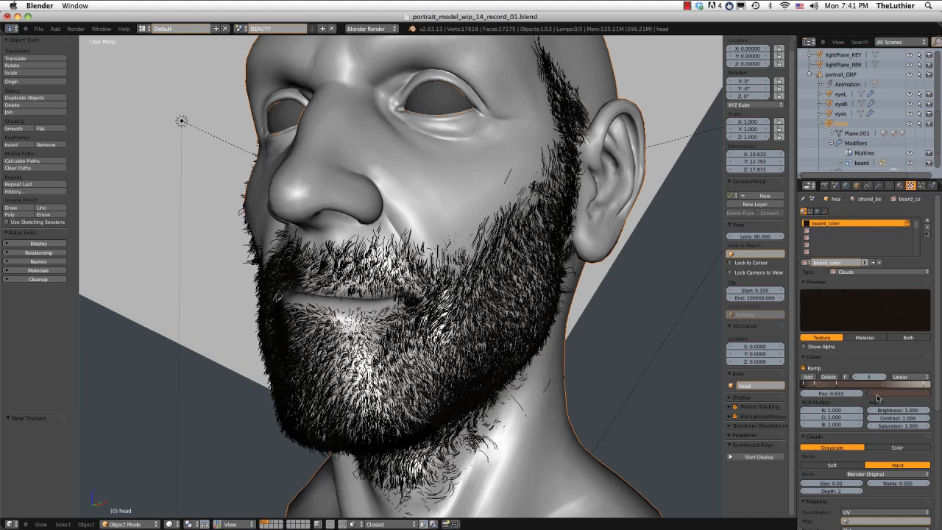
Set the beard_color clouds size to 0.04 and adjust the brown of the ramp stop at 0.285, keeping saturation at 0.5.
{"action": "left_click", "coordinate": [825, 483]}
{"action": "type", "text": "0.04"}
{"action": "key", "text": "Return"}
{"action": "left_click", "coordinate": [889, 393]}
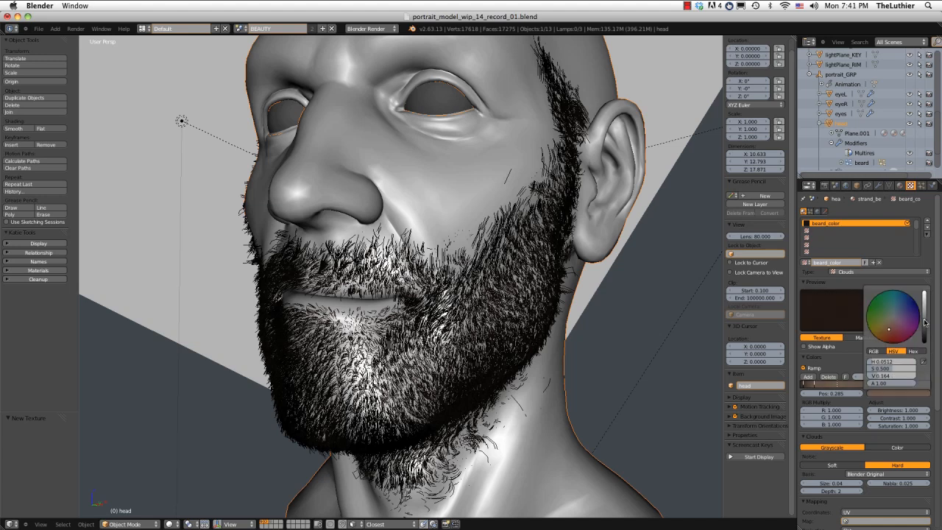
{"action": "left_click", "coordinate": [894, 392]}
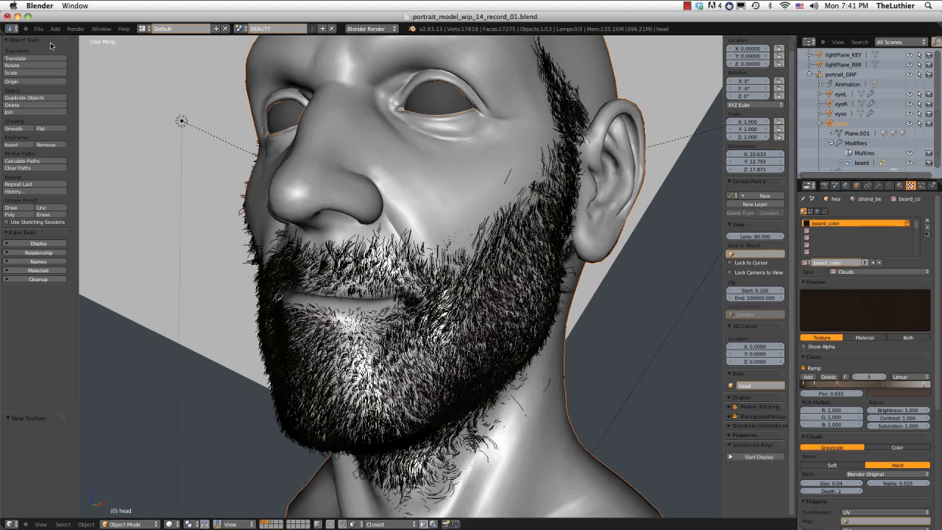
Render the head and examine the beard's color variation and density around the mouth, chin, jaw and neck, then close the render.
{"action": "left_click", "coordinate": [76, 28]}
{"action": "left_click", "coordinate": [81, 39]}
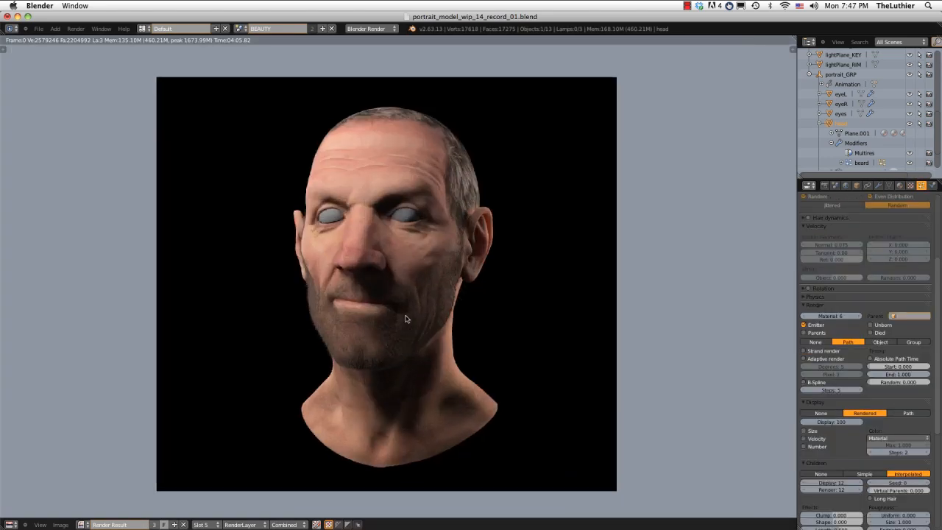
{"action": "scroll", "coordinate": [405, 316], "scroll_direction": "up", "scroll_amount": 2}
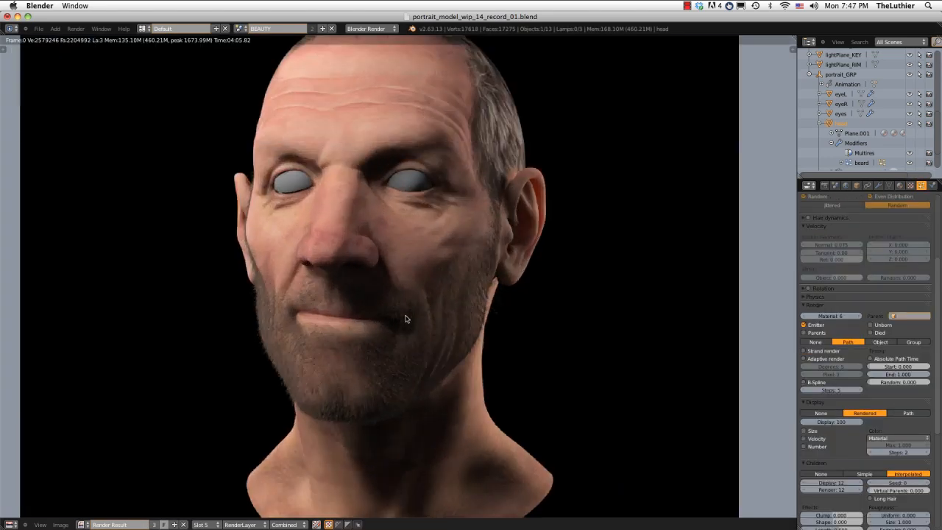
{"action": "scroll", "coordinate": [405, 318], "scroll_direction": "up", "scroll_amount": 2}
{"action": "middle_click_drag", "start_coordinate": [405, 318], "coordinate": [458, 236]}
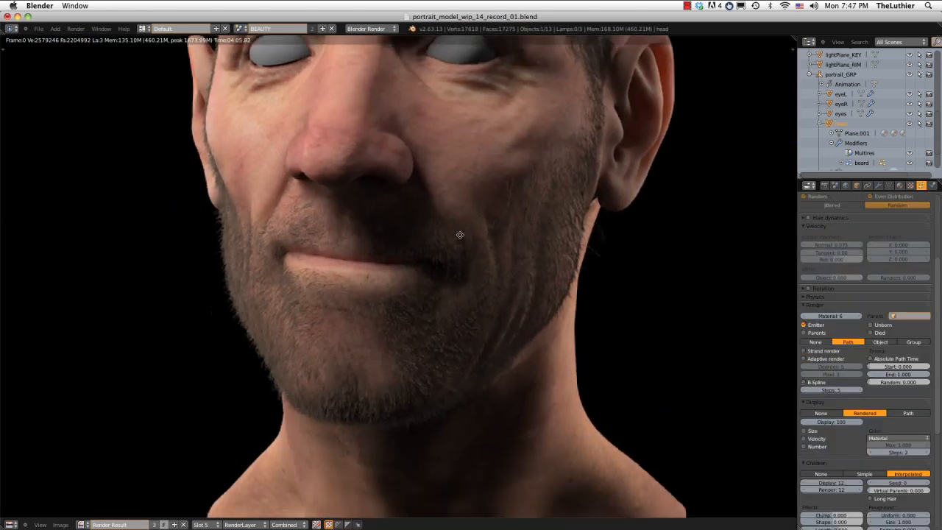
{"action": "scroll", "coordinate": [461, 236], "scroll_direction": "up", "scroll_amount": 2}
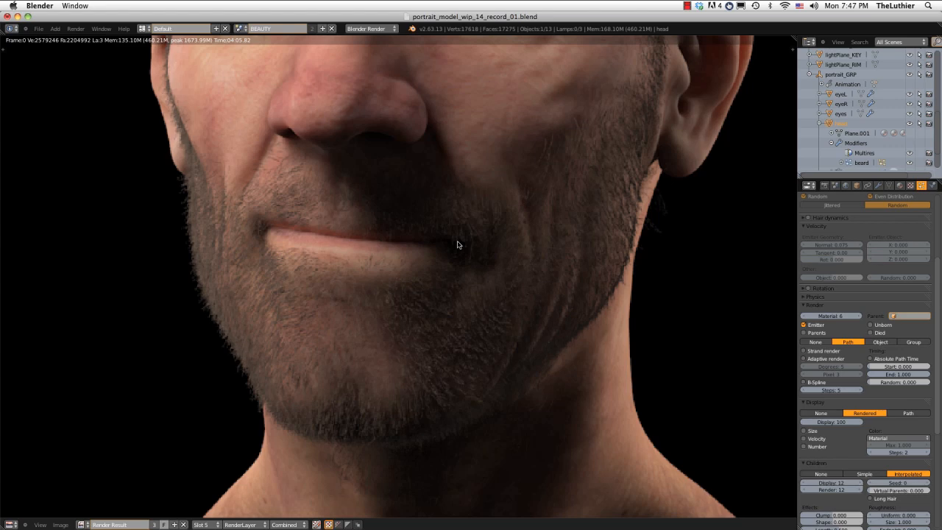
{"action": "scroll", "coordinate": [456, 244], "scroll_direction": "down", "scroll_amount": 2}
{"action": "middle_click_drag", "start_coordinate": [463, 252], "coordinate": [456, 294]}
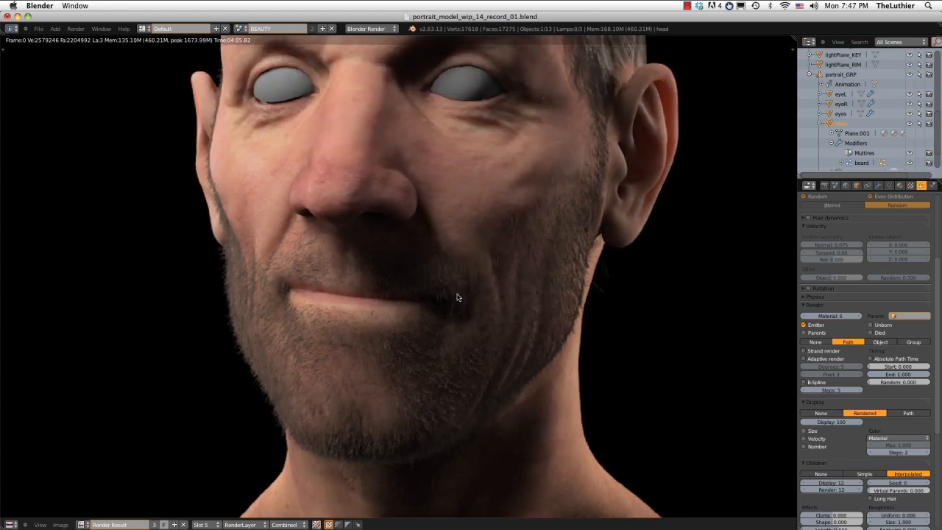
{"action": "scroll", "coordinate": [457, 296], "scroll_direction": "down", "scroll_amount": 1}
{"action": "scroll", "coordinate": [456, 302], "scroll_direction": "down", "scroll_amount": 1}
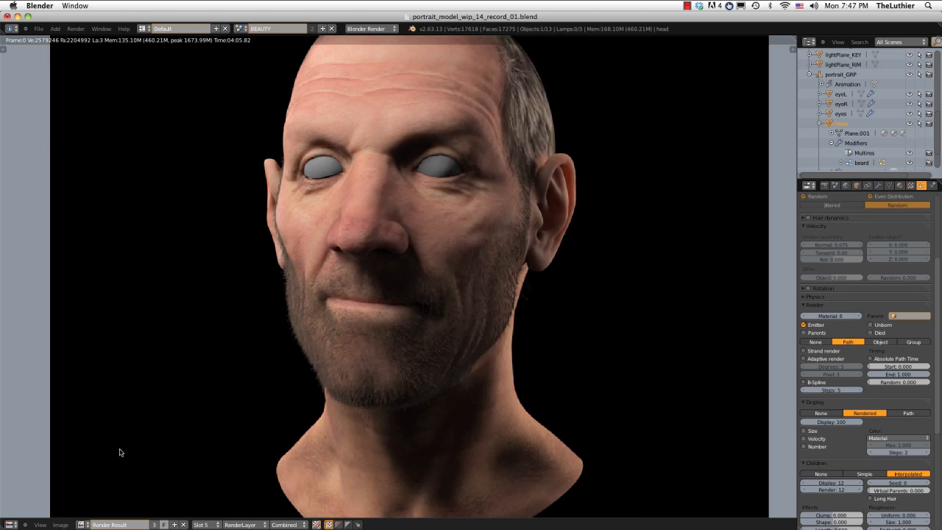
{"action": "left_click", "coordinate": [10, 524]}
{"action": "left_click", "coordinate": [24, 517]}
Enter weight painting on the head and use the Subtract brush to trim the beard's weights along the neck below the jaw.
{"action": "middle_click_drag", "start_coordinate": [353, 347], "coordinate": [547, 245]}
{"action": "scroll", "coordinate": [576, 306], "scroll_direction": "up", "scroll_amount": 3}
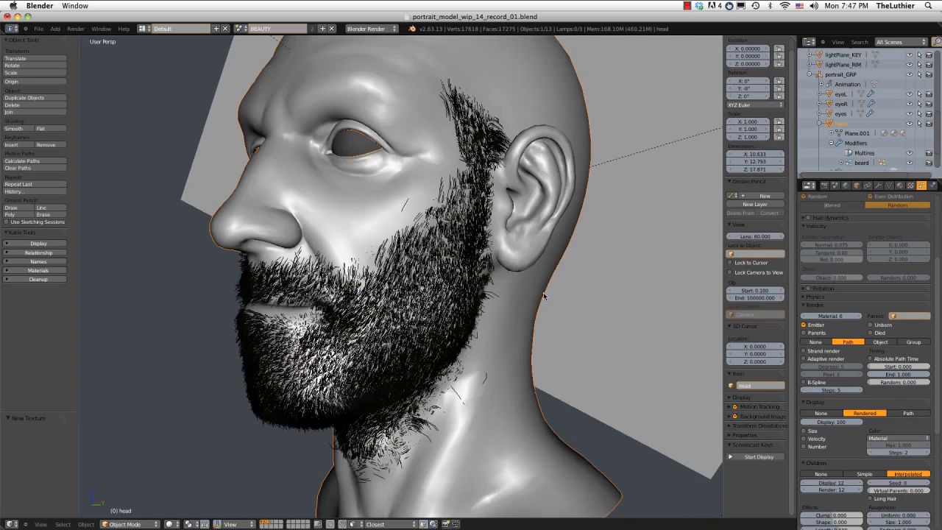
{"action": "middle_click_drag", "start_coordinate": [543, 293], "coordinate": [505, 265]}
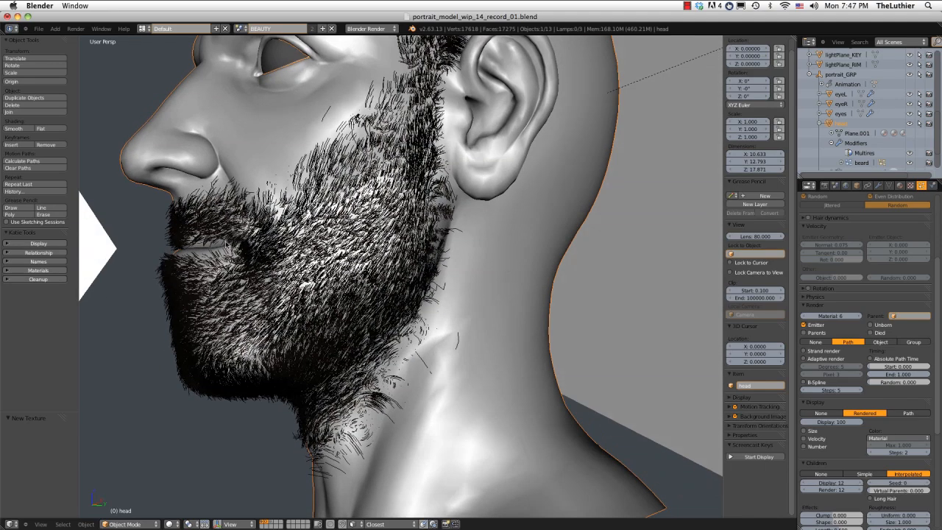
{"action": "key", "text": "ctrl+Tab"}
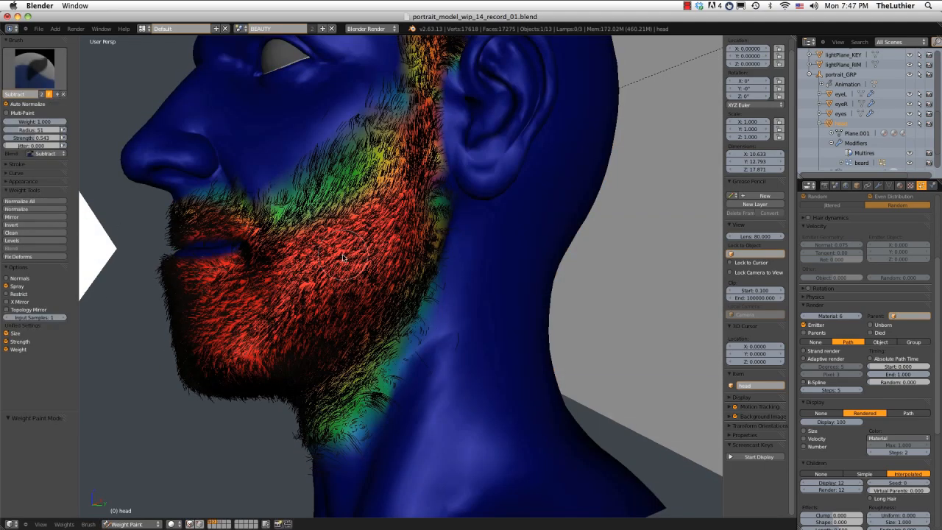
{"action": "scroll", "coordinate": [417, 252], "scroll_direction": "up", "scroll_amount": 1}
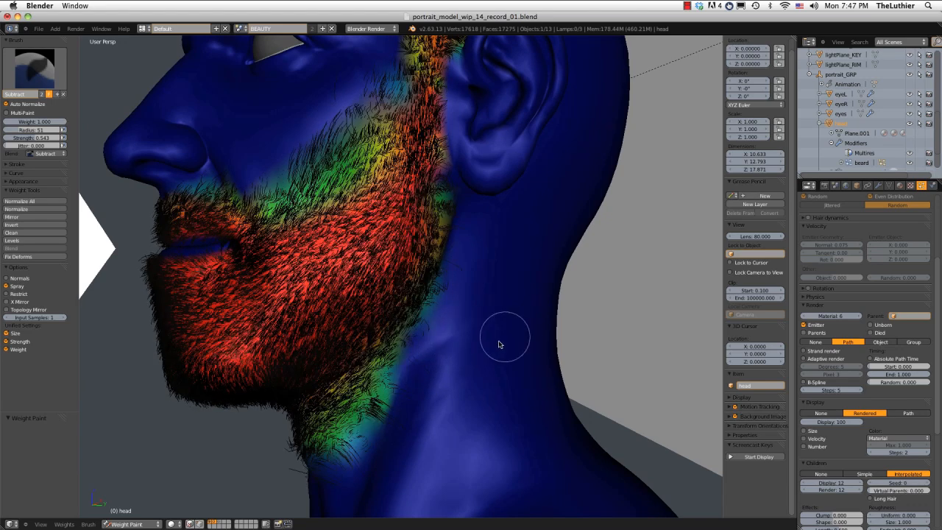
{"action": "mouse_move", "coordinate": [519, 326]}
{"action": "middle_mouse_down"}
{"action": "mouse_move", "coordinate": [511, 306]}
{"action": "mouse_move", "coordinate": [442, 310]}
{"action": "middle_mouse_up"}
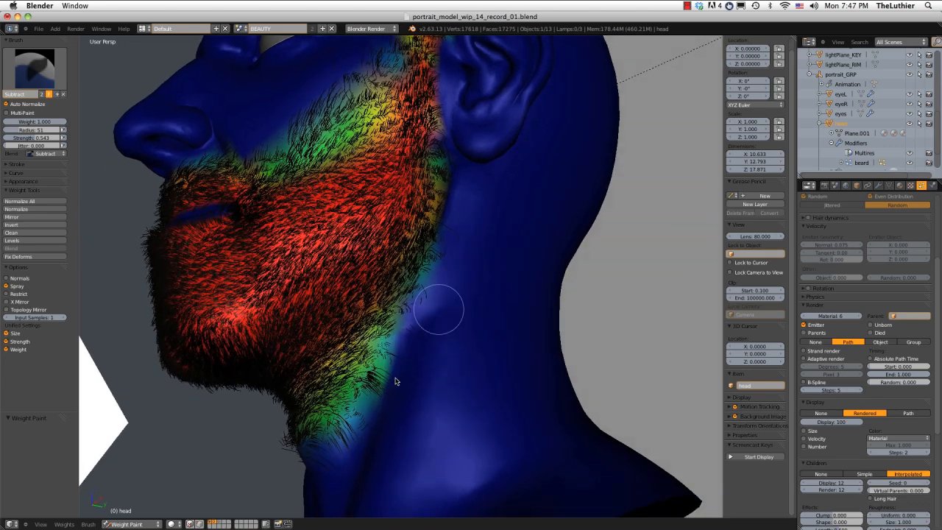
{"action": "mouse_move", "coordinate": [382, 400]}
{"action": "middle_mouse_down"}
{"action": "mouse_move", "coordinate": [397, 401]}
{"action": "mouse_move", "coordinate": [370, 416]}
{"action": "mouse_move", "coordinate": [424, 401]}
{"action": "mouse_move", "coordinate": [375, 375]}
{"action": "mouse_move", "coordinate": [431, 382]}
{"action": "middle_mouse_up"}
{"action": "left_click_drag", "start_coordinate": [411, 396], "coordinate": [340, 435]}
{"action": "left_click_drag", "start_coordinate": [448, 375], "coordinate": [352, 434]}
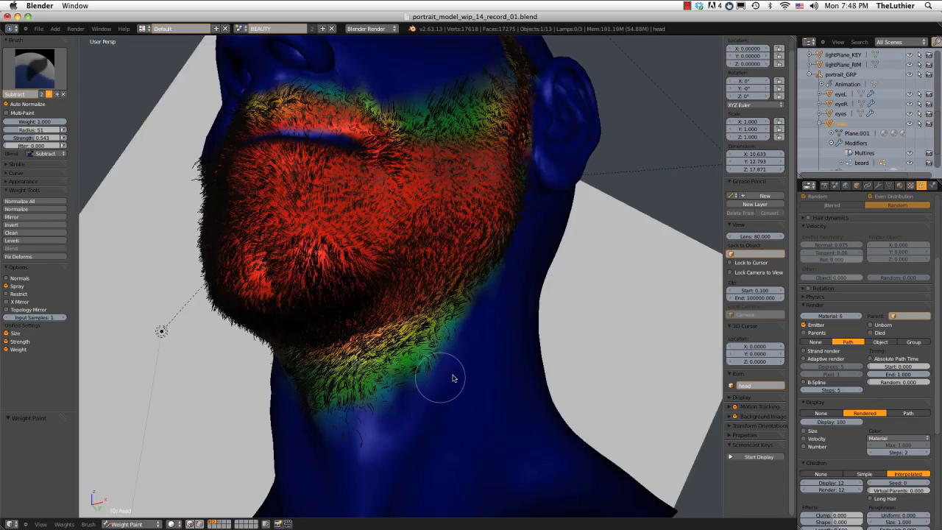
Raise the Subtract brush strength to about 0.869, clean up the beard's lower neck edge, and leave weight painting.
{"action": "key", "text": "shift+f"}
{"action": "left_click", "coordinate": [452, 368]}
{"action": "left_click_drag", "start_coordinate": [438, 381], "coordinate": [339, 449]}
{"action": "mouse_move", "coordinate": [340, 453]}
{"action": "middle_mouse_down"}
{"action": "mouse_move", "coordinate": [332, 446]}
{"action": "mouse_move", "coordinate": [420, 326]}
{"action": "mouse_move", "coordinate": [409, 254]}
{"action": "mouse_move", "coordinate": [398, 318]}
{"action": "mouse_move", "coordinate": [416, 231]}
{"action": "mouse_move", "coordinate": [373, 199]}
{"action": "mouse_move", "coordinate": [383, 248]}
{"action": "mouse_move", "coordinate": [396, 181]}
{"action": "mouse_move", "coordinate": [399, 199]}
{"action": "mouse_move", "coordinate": [534, 184]}
{"action": "mouse_move", "coordinate": [444, 197]}
{"action": "mouse_move", "coordinate": [361, 287]}
{"action": "mouse_move", "coordinate": [374, 424]}
{"action": "mouse_move", "coordinate": [370, 412]}
{"action": "mouse_move", "coordinate": [446, 375]}
{"action": "mouse_move", "coordinate": [432, 427]}
{"action": "mouse_move", "coordinate": [341, 416]}
{"action": "mouse_move", "coordinate": [363, 430]}
{"action": "mouse_move", "coordinate": [477, 414]}
{"action": "mouse_move", "coordinate": [562, 433]}
{"action": "mouse_move", "coordinate": [379, 435]}
{"action": "mouse_move", "coordinate": [321, 422]}
{"action": "mouse_move", "coordinate": [375, 404]}
{"action": "mouse_move", "coordinate": [385, 382]}
{"action": "mouse_move", "coordinate": [420, 378]}
{"action": "middle_mouse_up"}
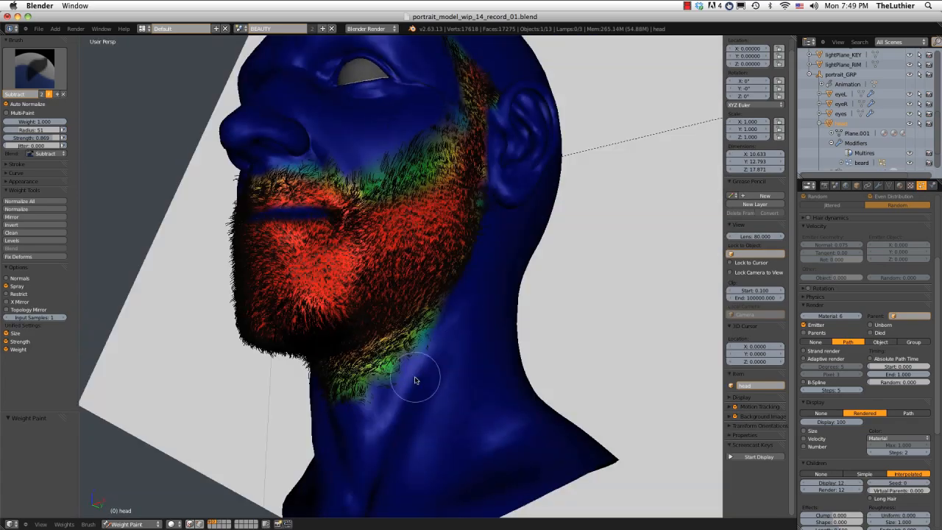
{"action": "mouse_move", "coordinate": [500, 278]}
{"action": "middle_mouse_down"}
{"action": "mouse_move", "coordinate": [495, 337]}
{"action": "mouse_move", "coordinate": [399, 115]}
{"action": "mouse_move", "coordinate": [390, 143]}
{"action": "mouse_move", "coordinate": [346, 157]}
{"action": "mouse_move", "coordinate": [506, 169]}
{"action": "middle_mouse_up"}
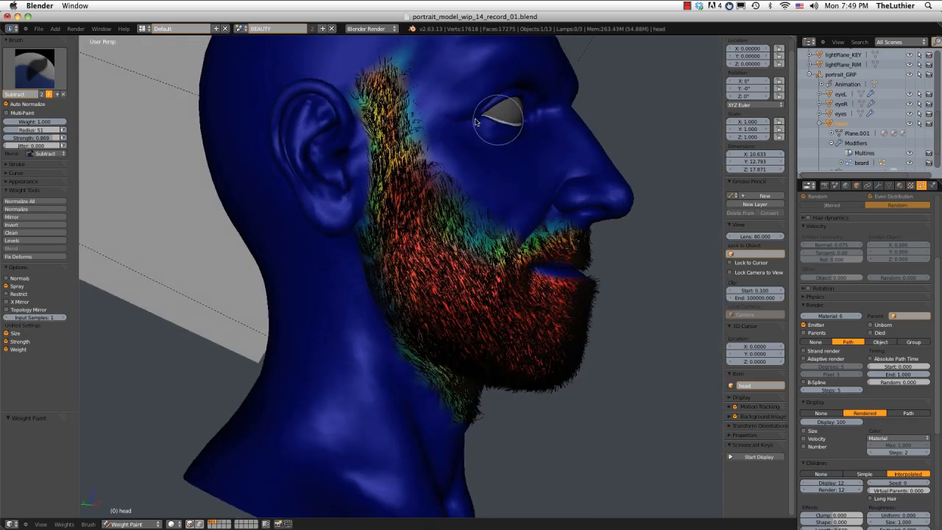
{"action": "mouse_move", "coordinate": [509, 279]}
{"action": "middle_mouse_down"}
{"action": "mouse_move", "coordinate": [447, 109]}
{"action": "mouse_move", "coordinate": [423, 122]}
{"action": "mouse_move", "coordinate": [437, 110]}
{"action": "mouse_move", "coordinate": [390, 114]}
{"action": "mouse_move", "coordinate": [452, 227]}
{"action": "mouse_move", "coordinate": [439, 237]}
{"action": "mouse_move", "coordinate": [543, 248]}
{"action": "mouse_move", "coordinate": [534, 231]}
{"action": "mouse_move", "coordinate": [547, 237]}
{"action": "mouse_move", "coordinate": [544, 259]}
{"action": "mouse_move", "coordinate": [591, 246]}
{"action": "mouse_move", "coordinate": [451, 254]}
{"action": "mouse_move", "coordinate": [534, 245]}
{"action": "mouse_move", "coordinate": [493, 253]}
{"action": "middle_mouse_up"}
{"action": "key", "text": "ctrl+Tab"}
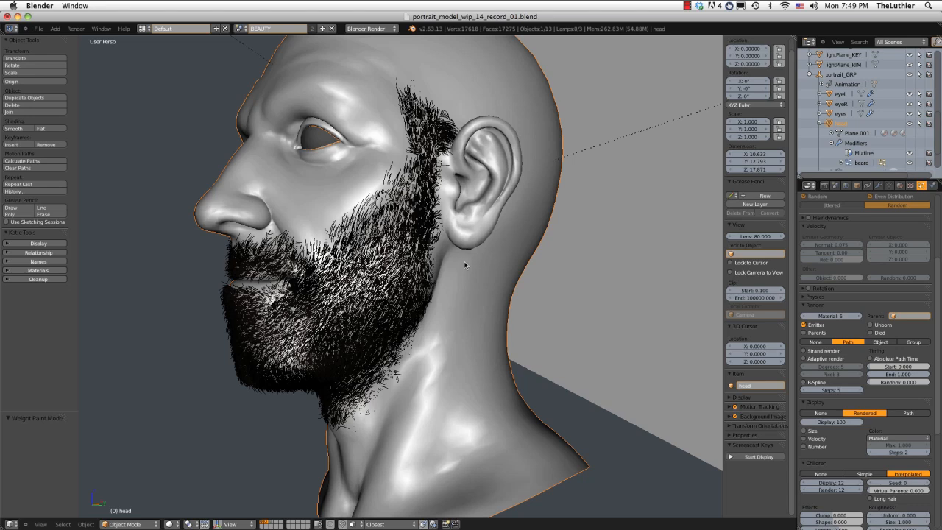
Inspect the beard from the front and subtract the weights behind the stray hairs at its lower edge on the neck.
{"action": "middle_click_drag", "start_coordinate": [442, 423], "coordinate": [495, 431]}
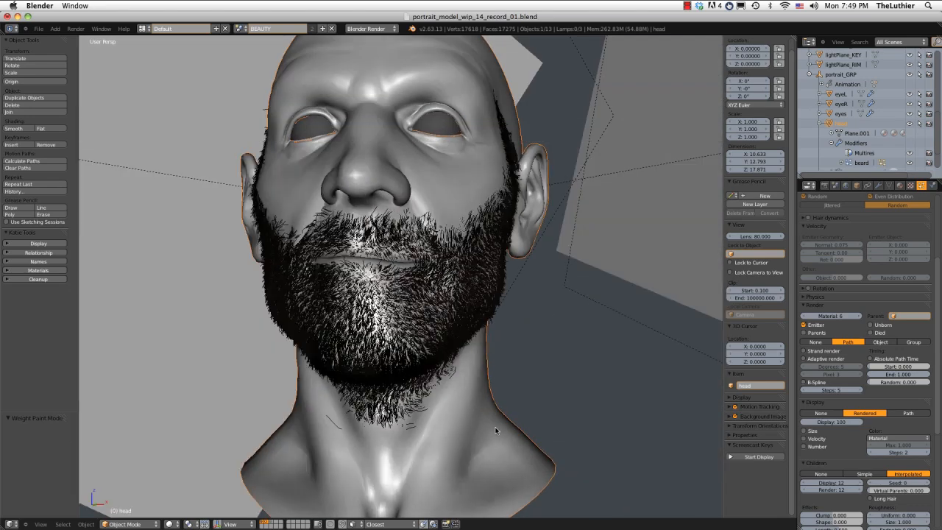
{"action": "middle_click_drag", "start_coordinate": [397, 427], "coordinate": [412, 425]}
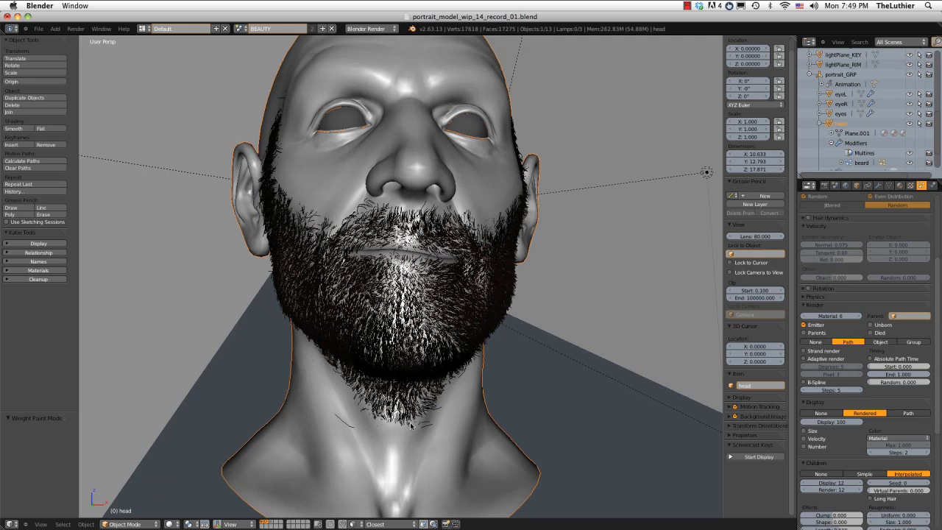
{"action": "key", "text": "ctrl+Tab"}
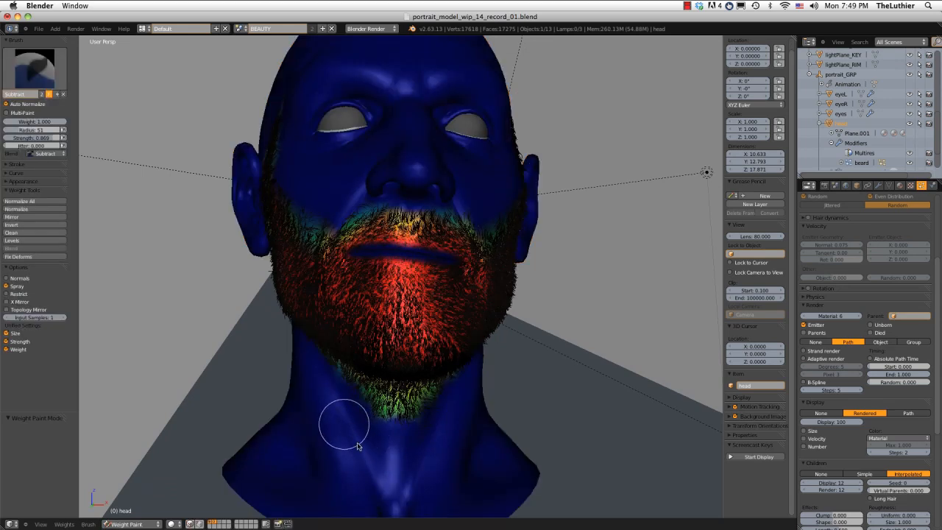
{"action": "left_click", "coordinate": [358, 446]}
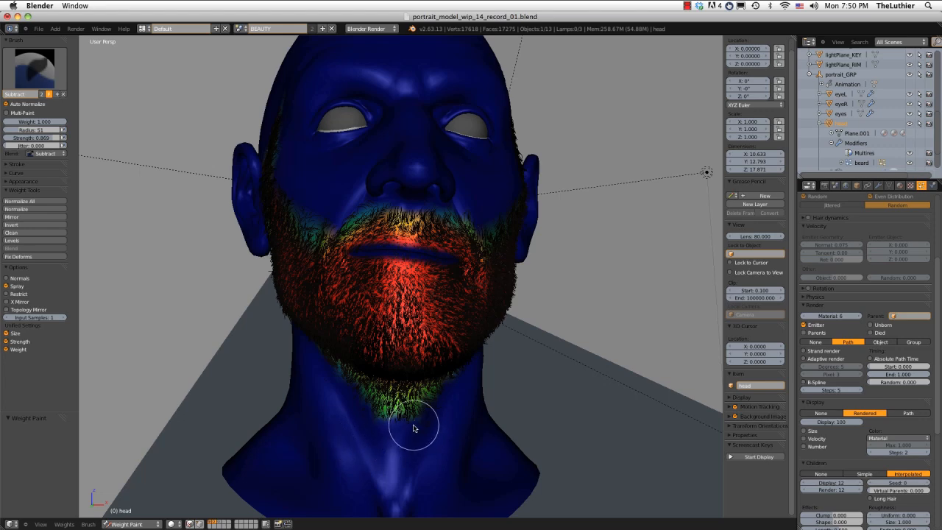
{"action": "middle_click_drag", "start_coordinate": [498, 319], "coordinate": [455, 329]}
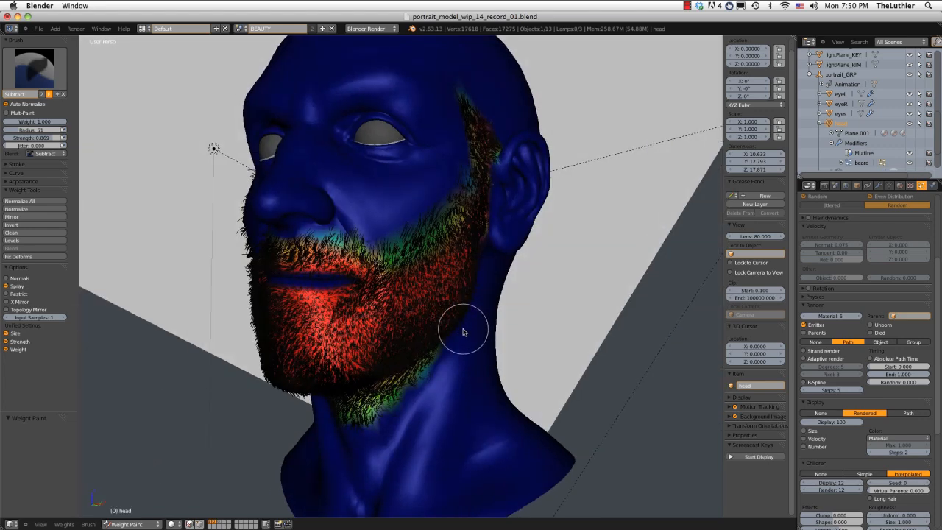
Leave weight painting and examine the trimmed beard from both sides and the front of the head.
{"action": "key", "text": "ctrl+Tab"}
{"action": "mouse_move", "coordinate": [462, 332]}
{"action": "middle_mouse_down"}
{"action": "mouse_move", "coordinate": [441, 326]}
{"action": "mouse_move", "coordinate": [603, 318]}
{"action": "middle_mouse_up"}
{"action": "scroll", "coordinate": [397, 289], "scroll_direction": "up", "scroll_amount": 3}
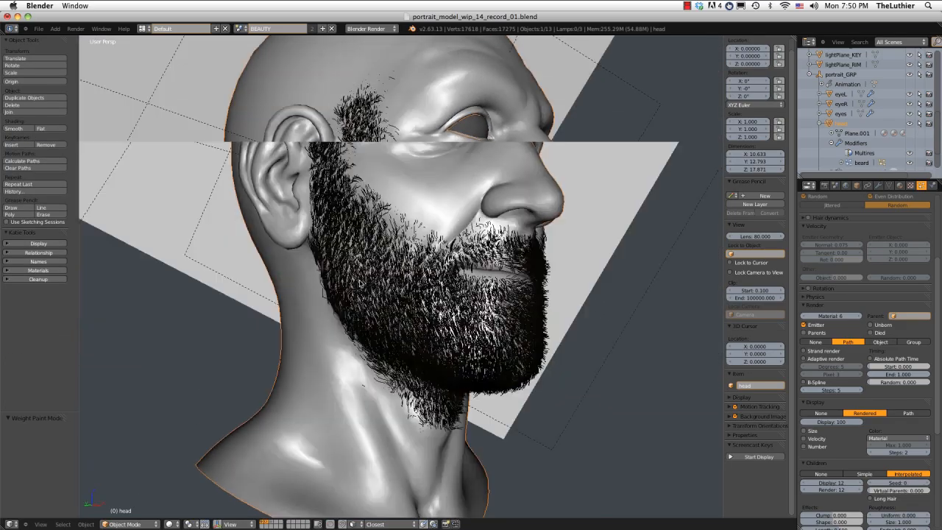
{"action": "middle_click_drag", "start_coordinate": [393, 287], "coordinate": [359, 282]}
{"action": "middle_click_drag", "start_coordinate": [436, 234], "coordinate": [399, 238]}
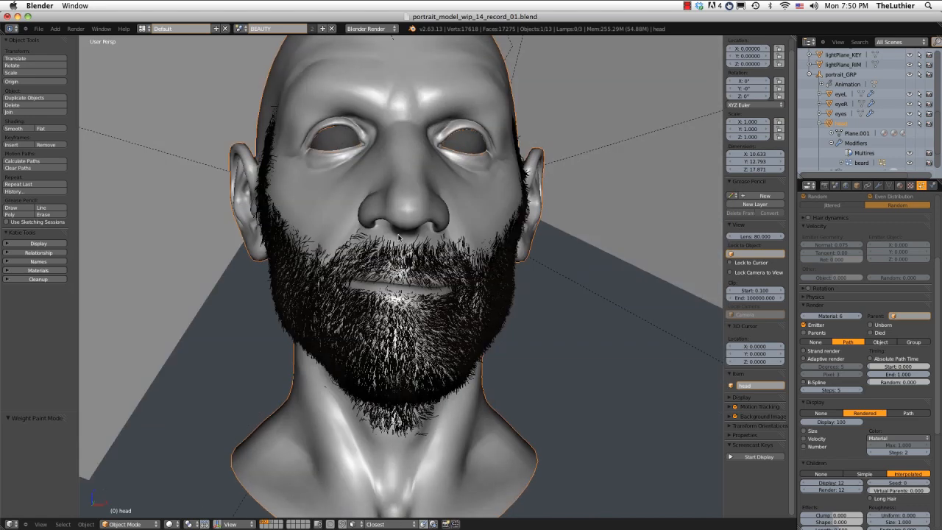
{"action": "middle_click_drag", "start_coordinate": [509, 225], "coordinate": [434, 231]}
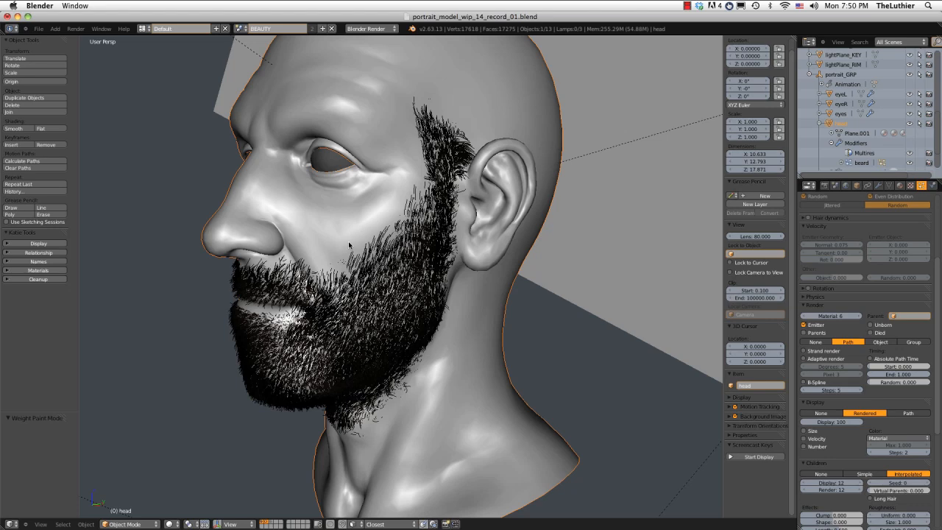
{"action": "middle_click_drag", "start_coordinate": [349, 245], "coordinate": [431, 256]}
{"action": "middle_click_drag", "start_coordinate": [417, 221], "coordinate": [428, 217]}
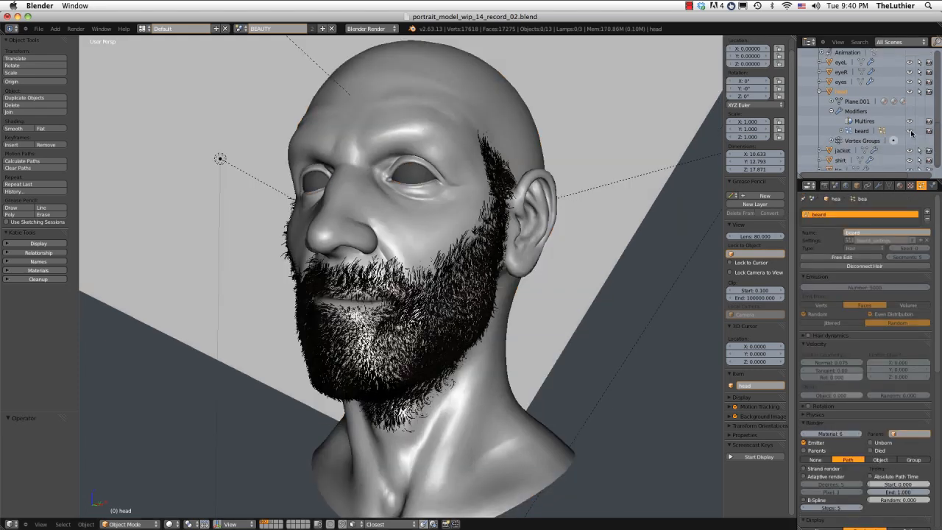
Hide the beard particle system in the 3D view so the bare head and brow area show.
{"action": "left_click", "coordinate": [909, 131]}
{"action": "mouse_move", "coordinate": [559, 164]}
{"action": "middle_mouse_down"}
{"action": "mouse_move", "coordinate": [539, 171]}
{"action": "mouse_move", "coordinate": [563, 169]}
{"action": "mouse_move", "coordinate": [560, 160]}
{"action": "middle_mouse_up"}
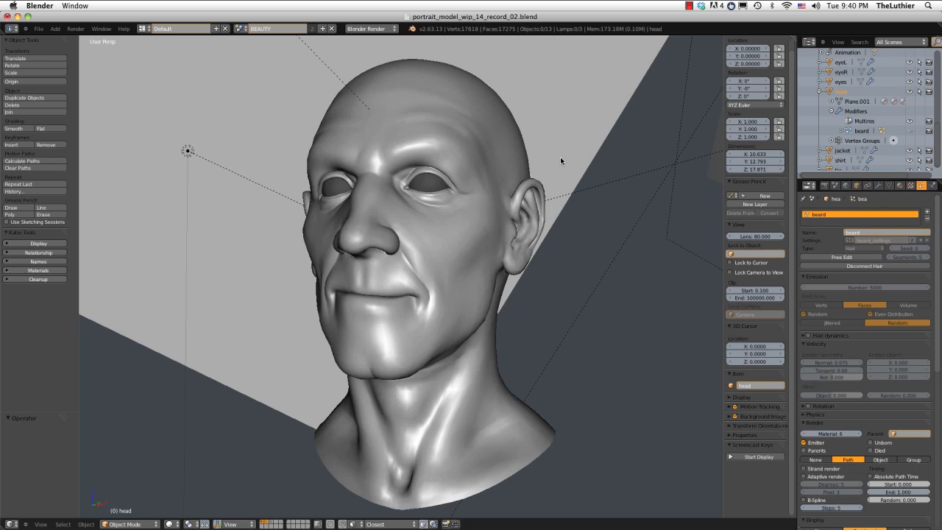
{"action": "scroll", "coordinate": [394, 147], "scroll_direction": "up", "scroll_amount": 5}
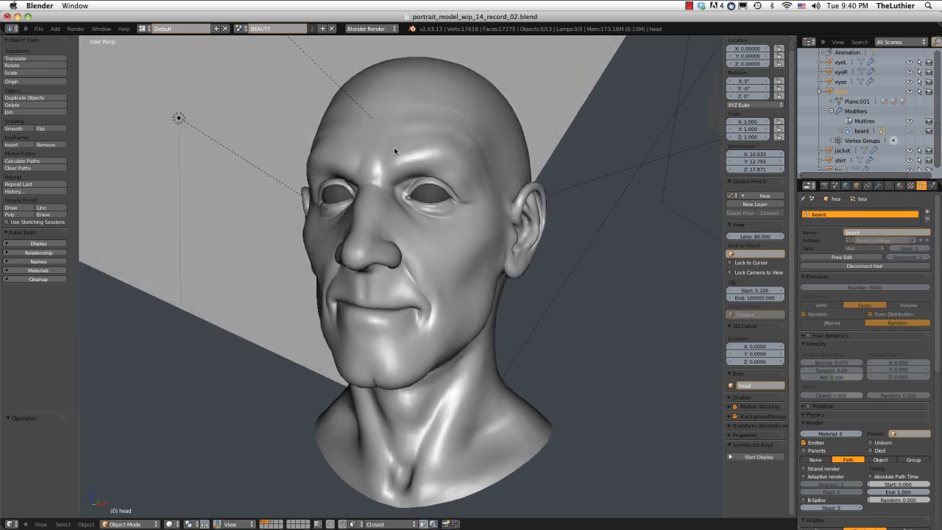
{"action": "middle_click_drag", "start_coordinate": [435, 174], "coordinate": [428, 194]}
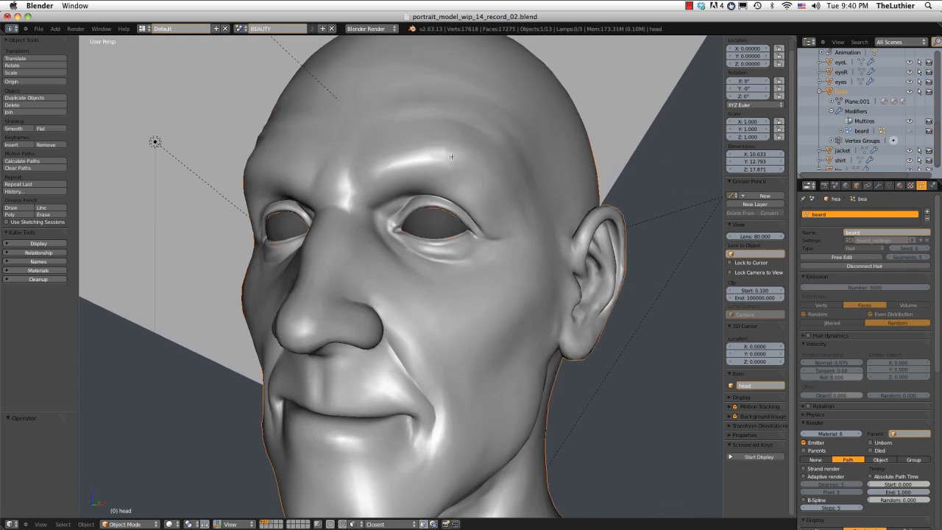
Check the mesh density along the left brow ridge by selecting its row of vertices in Edit Mode, and return to Object Mode.
{"action": "key", "text": "Tab"}
{"action": "scroll", "coordinate": [439, 163], "scroll_direction": "up", "scroll_amount": 1}
{"action": "scroll", "coordinate": [440, 163], "scroll_direction": "up", "scroll_amount": 1}
{"action": "right_click", "coordinate": [350, 114]}
{"action": "right_click", "coordinate": [390, 91], "text": "shift"}
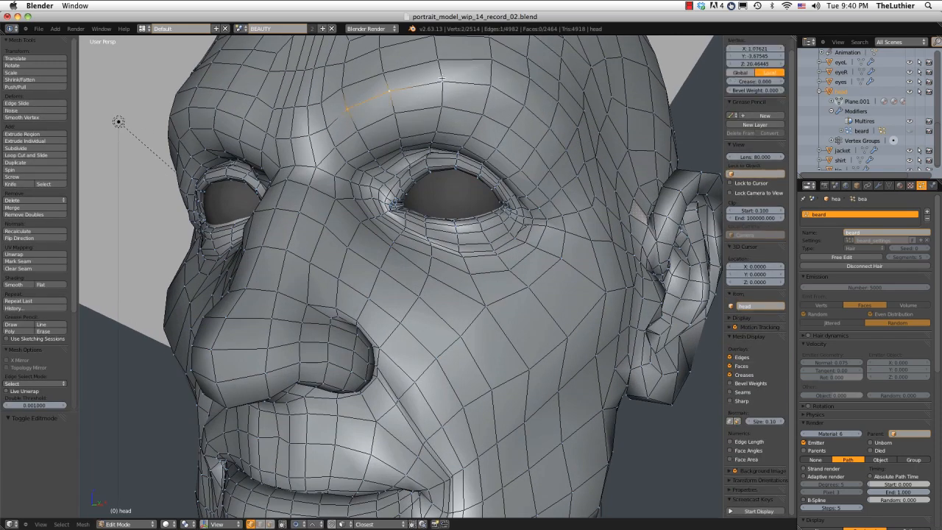
{"action": "right_click", "coordinate": [443, 79], "text": "shift"}
{"action": "right_click", "coordinate": [547, 123], "text": "ctrl"}
{"action": "scroll", "coordinate": [548, 122], "scroll_direction": "down", "scroll_amount": 3}
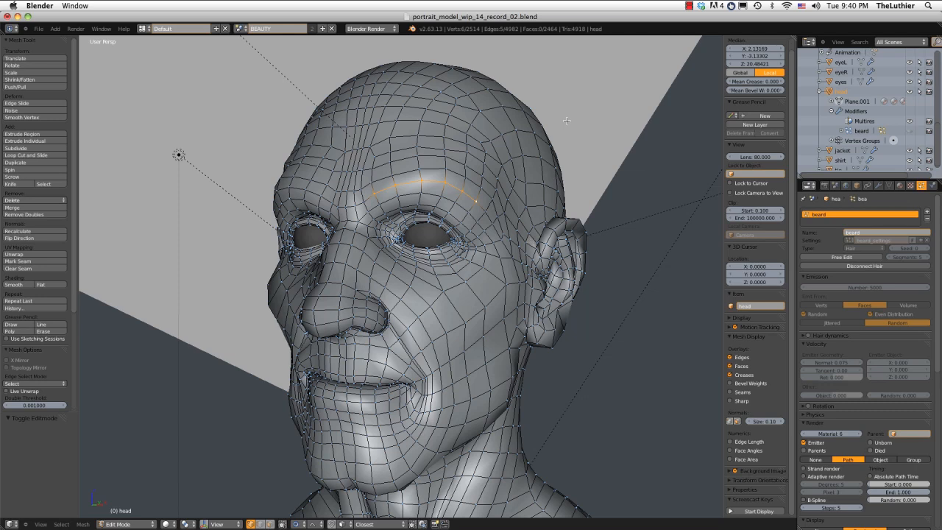
{"action": "middle_click_drag", "start_coordinate": [565, 120], "coordinate": [523, 160]}
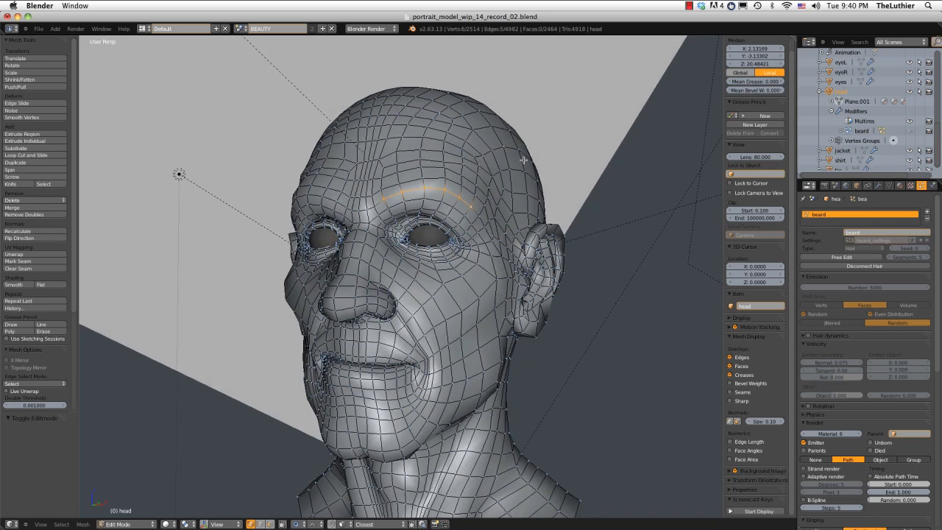
{"action": "key", "text": "Tab"}
{"action": "scroll", "coordinate": [523, 156], "scroll_direction": "down", "scroll_amount": 2}
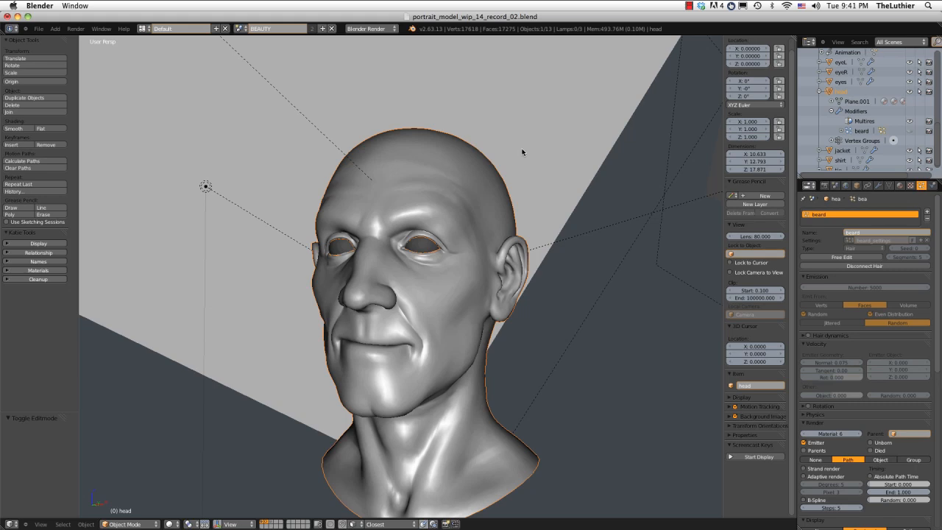
{"action": "middle_click_drag", "start_coordinate": [492, 190], "coordinate": [486, 215]}
{"action": "scroll", "coordinate": [485, 215], "scroll_direction": "up", "scroll_amount": 1}
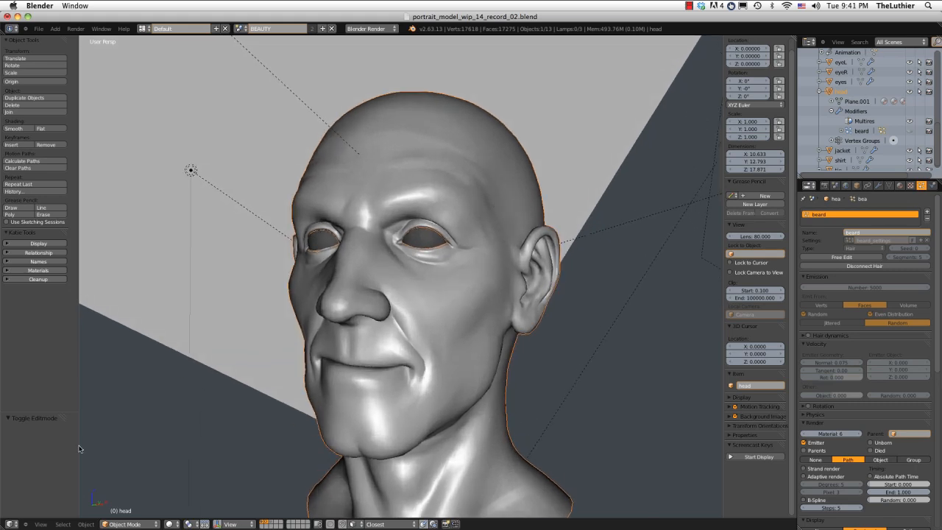
Split the 3D view, change the new area to a UV/Image Editor, and put the head in Edit Mode.
{"action": "left_click_drag", "start_coordinate": [3, 526], "coordinate": [289, 496]}
{"action": "left_click", "coordinate": [11, 523]}
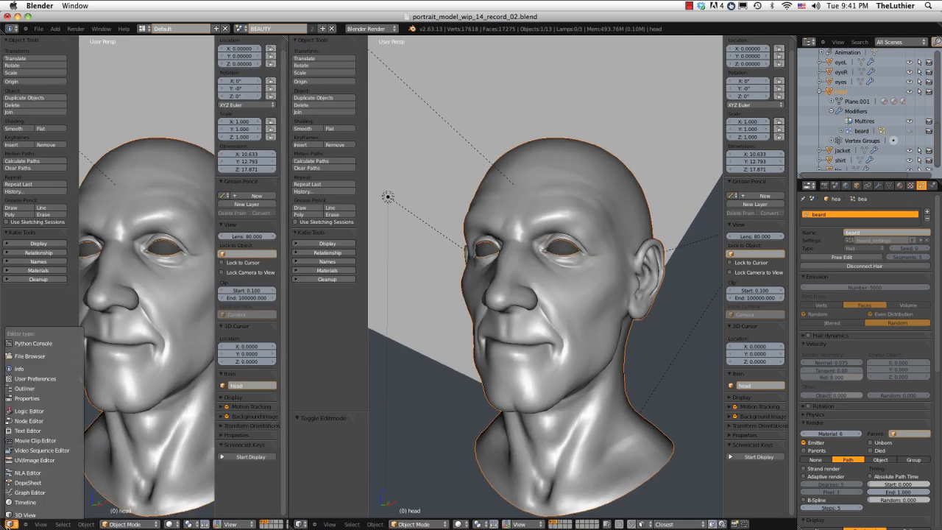
{"action": "left_click", "coordinate": [31, 459]}
{"action": "scroll", "coordinate": [541, 223], "scroll_direction": "up", "scroll_amount": 1}
{"action": "middle_click_drag", "start_coordinate": [546, 220], "coordinate": [561, 220]}
{"action": "key", "text": "Tab"}
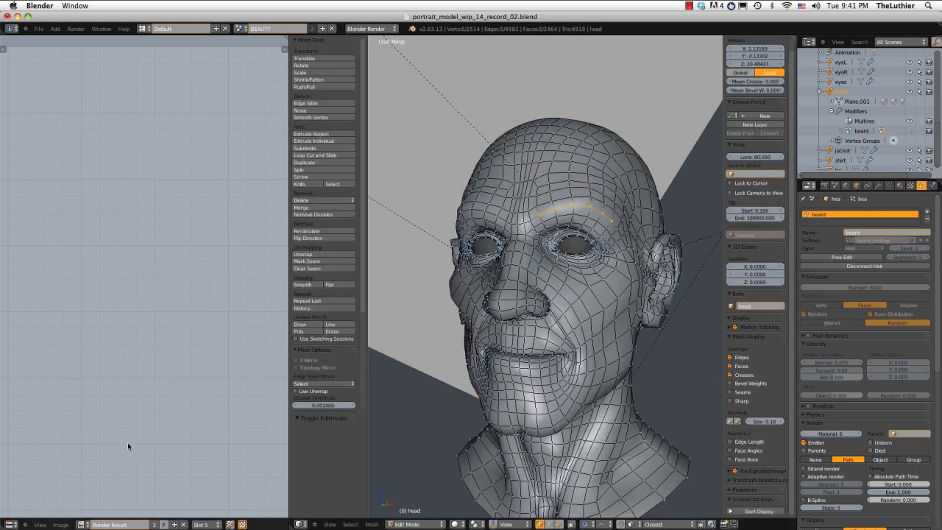
Create a new black image named brow_density with a width and height of 2048.
{"action": "left_click", "coordinate": [59, 523]}
{"action": "left_click", "coordinate": [69, 512]}
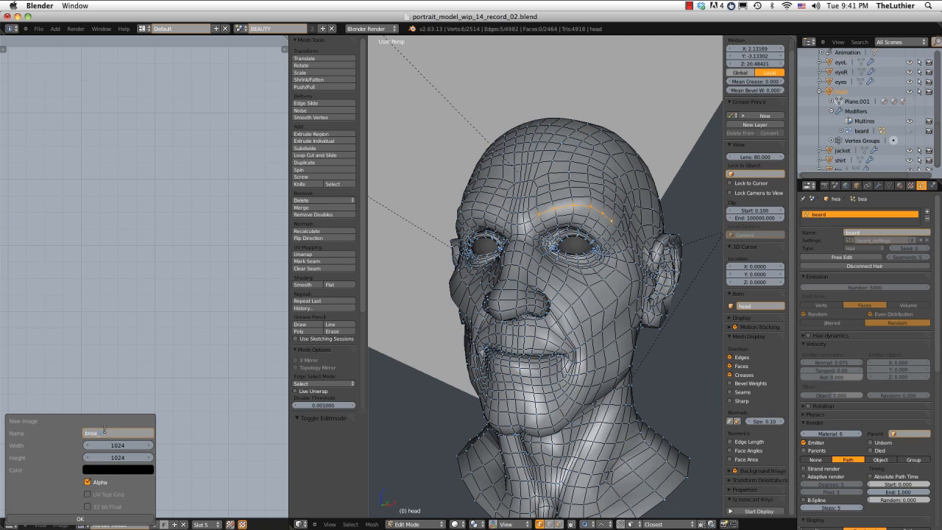
{"action": "left_click", "coordinate": [122, 445]}
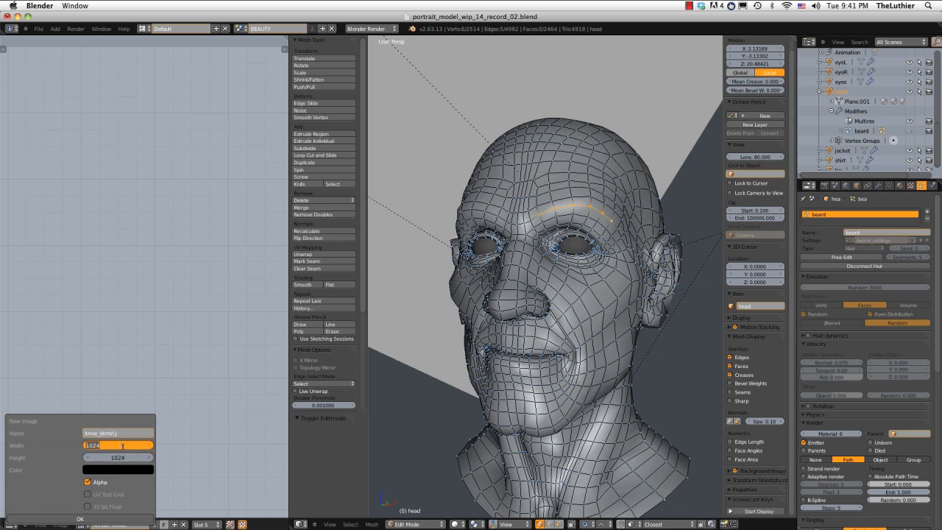
{"action": "type", "text": "2048"}
{"action": "key", "text": "Tab"}
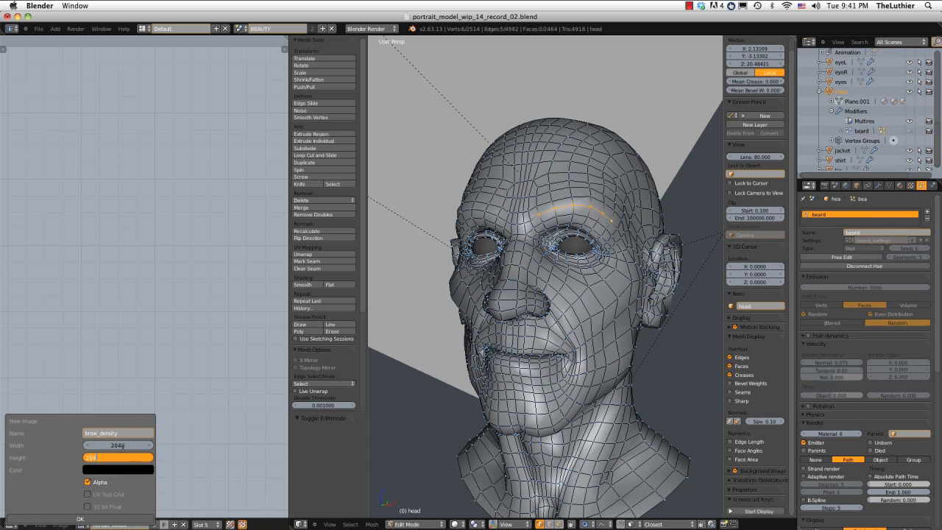
{"action": "type", "text": "2048"}
{"action": "key", "text": "Return"}
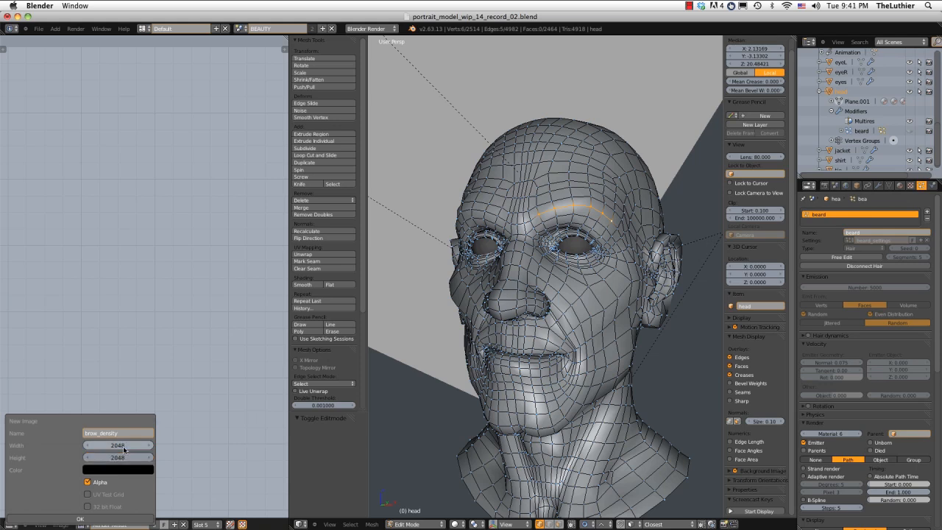
{"action": "left_click", "coordinate": [82, 519]}
Select the whole head mesh and assign the brow_density image to its UVs.
{"action": "key", "text": "a"}
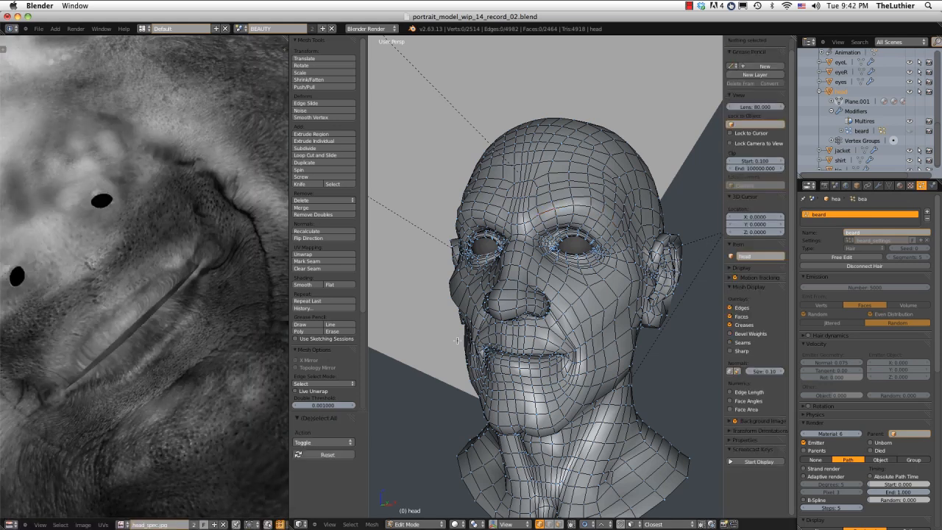
{"action": "key", "text": "a"}
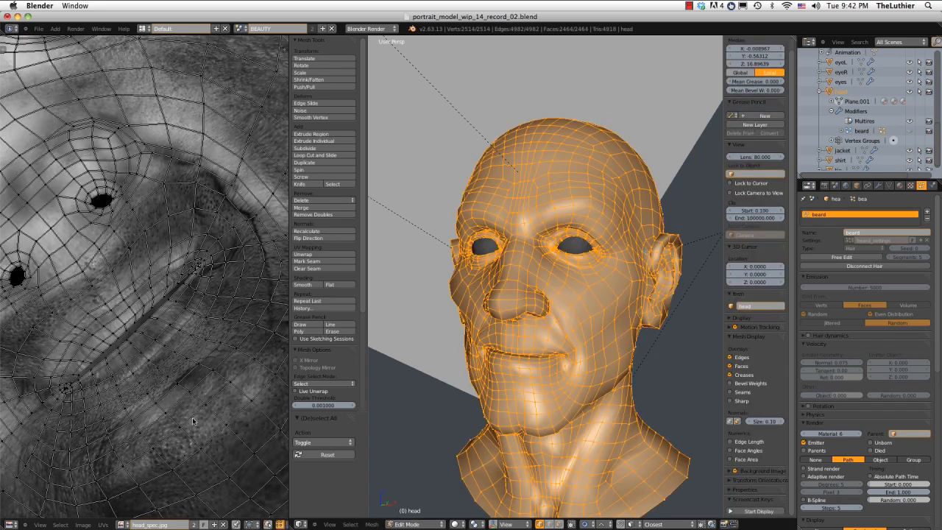
{"action": "left_click", "coordinate": [124, 523]}
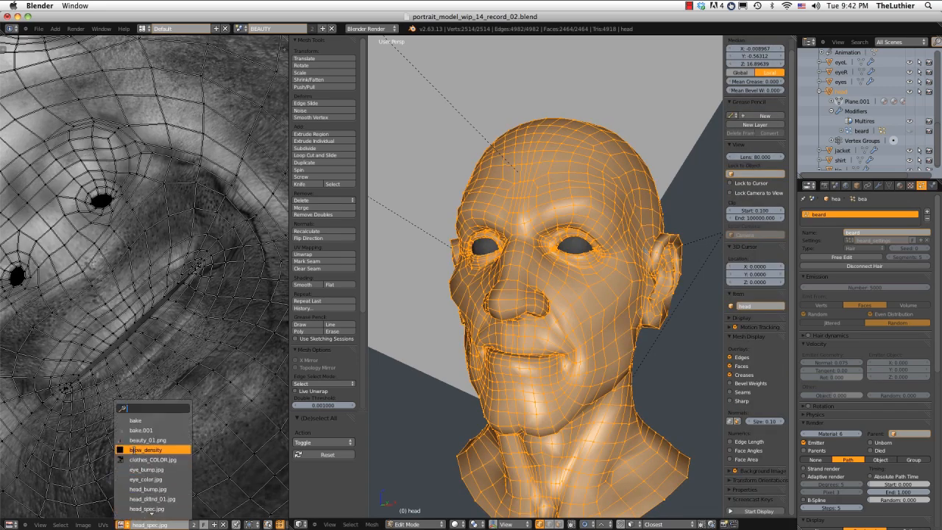
{"action": "left_click", "coordinate": [147, 448]}
{"action": "middle_click_drag", "start_coordinate": [151, 397], "coordinate": [162, 287]}
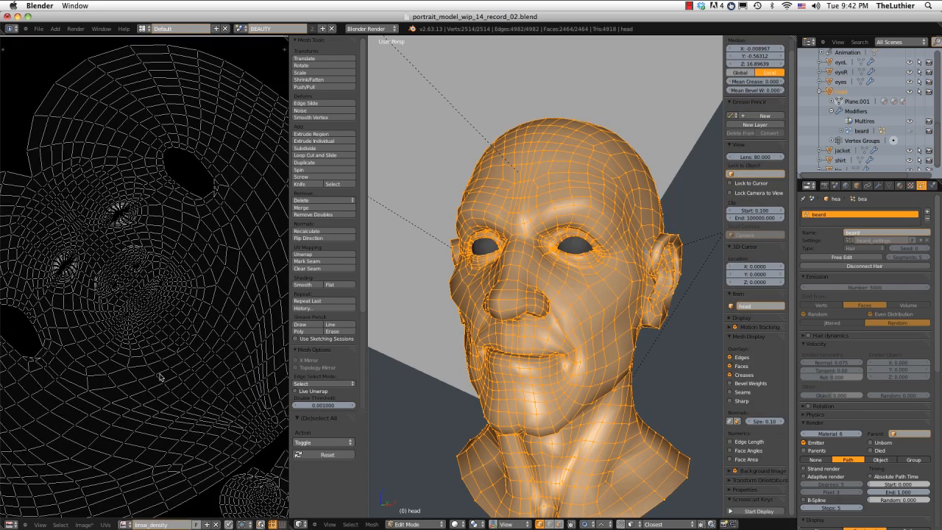
Narrow the image editor to enlarge the 3D view, and switch the head from Edit Mode to Texture Paint.
{"action": "left_click_drag", "start_coordinate": [289, 290], "coordinate": [56, 298]}
{"action": "middle_click_drag", "start_coordinate": [423, 247], "coordinate": [428, 268], "text": "ctrl"}
{"action": "key", "text": "Tab"}
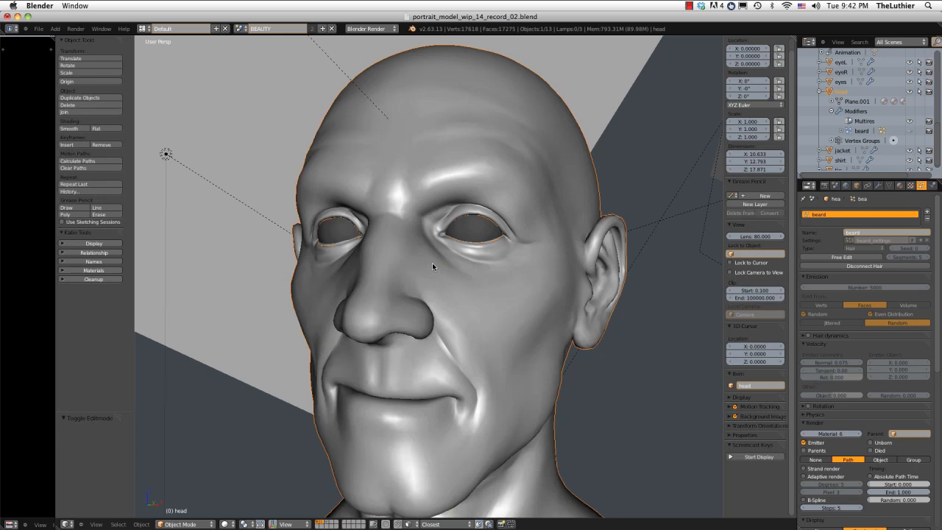
{"action": "left_click", "coordinate": [194, 524]}
{"action": "key", "text": "Return"}
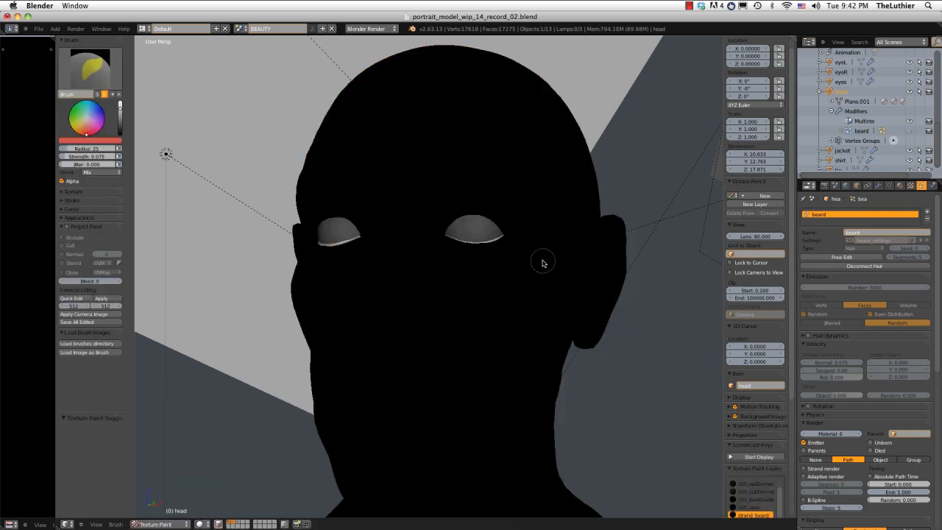
Turn on face selection masking to overlay the wireframe on the black head, framing the brow area.
{"action": "scroll", "coordinate": [515, 264], "scroll_direction": "up", "scroll_amount": 3}
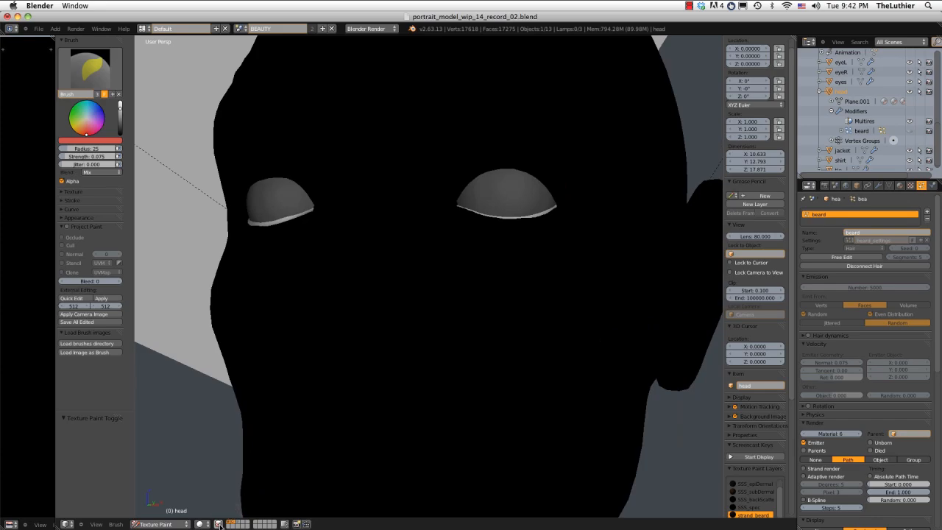
{"action": "left_click", "coordinate": [218, 524]}
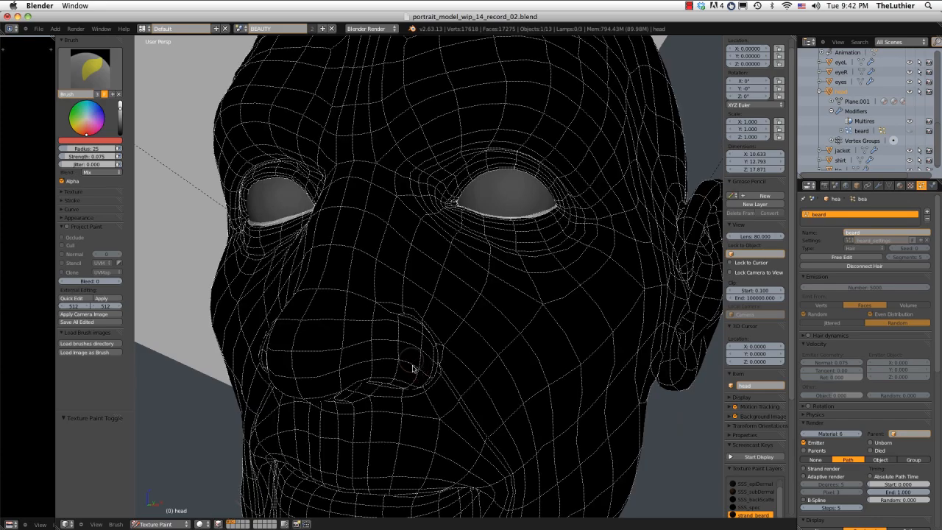
{"action": "mouse_move", "coordinate": [410, 361]}
{"action": "middle_mouse_down"}
{"action": "mouse_move", "coordinate": [476, 327]}
{"action": "mouse_move", "coordinate": [398, 269]}
{"action": "mouse_move", "coordinate": [423, 333]}
{"action": "mouse_move", "coordinate": [424, 237]}
{"action": "mouse_move", "coordinate": [418, 245]}
{"action": "mouse_move", "coordinate": [429, 248]}
{"action": "middle_mouse_up"}
{"action": "scroll", "coordinate": [476, 327], "scroll_direction": "down", "scroll_amount": 3}
{"action": "scroll", "coordinate": [398, 264], "scroll_direction": "up", "scroll_amount": 3}
{"action": "scroll", "coordinate": [424, 238], "scroll_direction": "up", "scroll_amount": 1}
{"action": "scroll", "coordinate": [424, 228], "scroll_direction": "down", "scroll_amount": 1}
{"action": "scroll", "coordinate": [428, 251], "scroll_direction": "up", "scroll_amount": 2}
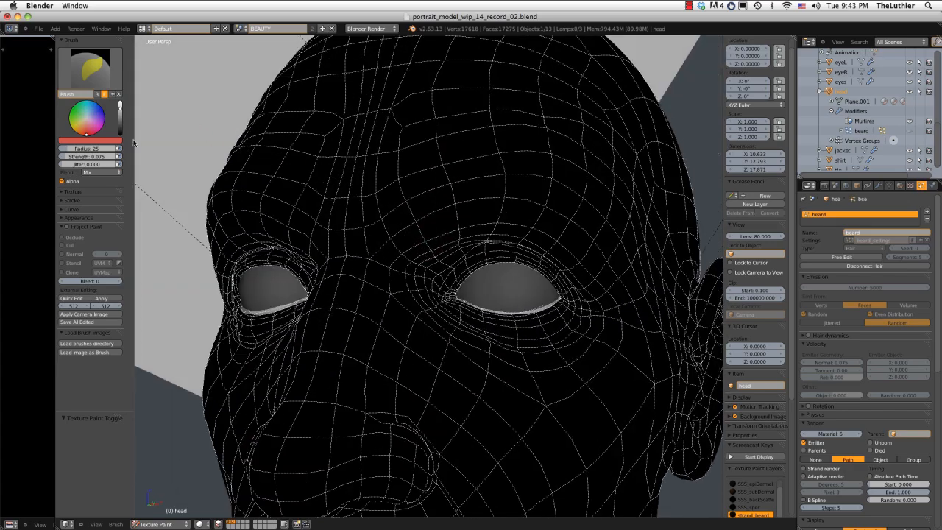
Set the paint brush color to pure white with full value and no saturation.
{"action": "left_click", "coordinate": [121, 105]}
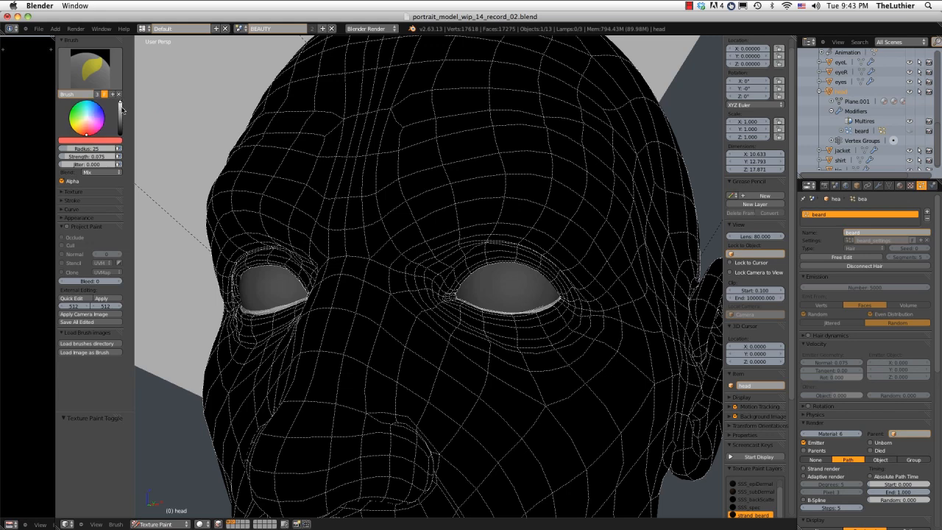
{"action": "left_click", "coordinate": [85, 140]}
{"action": "left_click", "coordinate": [87, 104]}
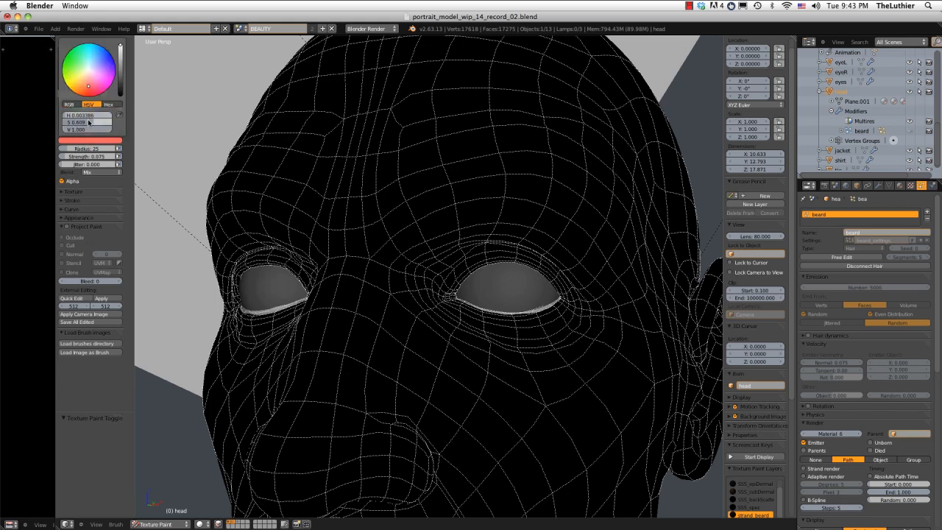
{"action": "mouse_move", "coordinate": [89, 122]}
{"action": "left_mouse_down"}
{"action": "mouse_move", "coordinate": [98, 124]}
{"action": "mouse_move", "coordinate": [30, 123]}
{"action": "left_mouse_up"}
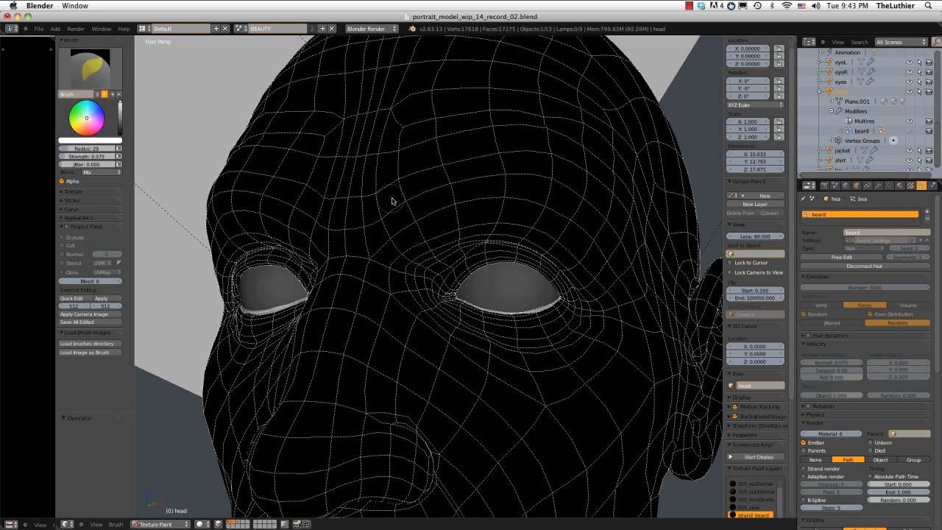
Paint a soft white eyebrow arch above the head's left eye, with the brush radius at 30.
{"action": "mouse_move", "coordinate": [380, 211]}
{"action": "left_mouse_down"}
{"action": "mouse_move", "coordinate": [571, 193]}
{"action": "mouse_move", "coordinate": [590, 210]}
{"action": "mouse_move", "coordinate": [446, 184]}
{"action": "mouse_move", "coordinate": [484, 180]}
{"action": "mouse_move", "coordinate": [581, 210]}
{"action": "left_mouse_up"}
{"action": "key", "text": "f"}
{"action": "left_click", "coordinate": [586, 175]}
{"action": "middle_click_drag", "start_coordinate": [581, 210], "coordinate": [507, 155]}
Switch the brush color to black and trim the outer part of the left eyebrow shape.
{"action": "left_click", "coordinate": [88, 73]}
{"action": "left_click_drag", "start_coordinate": [122, 103], "coordinate": [120, 137]}
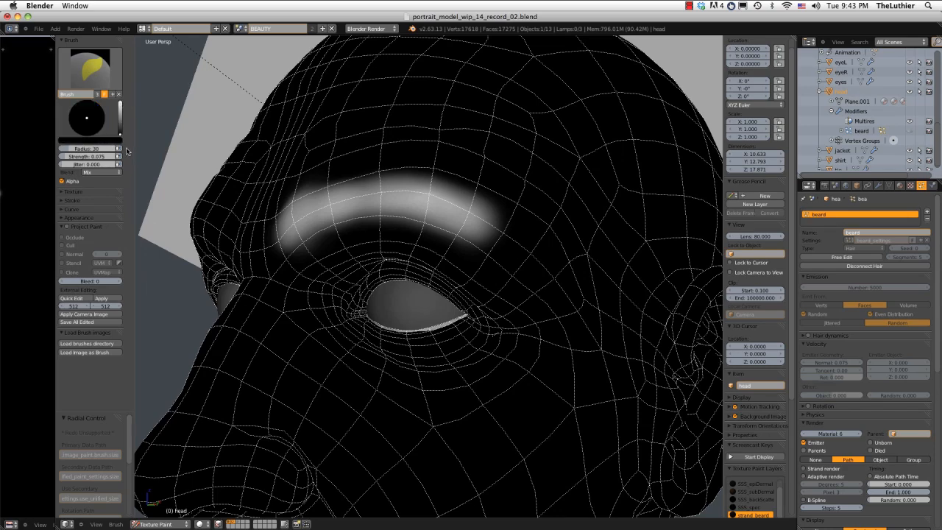
{"action": "left_click_drag", "start_coordinate": [441, 169], "coordinate": [509, 221]}
{"action": "left_click_drag", "start_coordinate": [444, 191], "coordinate": [510, 239]}
{"action": "middle_click_drag", "start_coordinate": [451, 228], "coordinate": [490, 184]}
{"action": "mouse_move", "coordinate": [489, 184]}
{"action": "middle_mouse_down", "text": "ctrl"}
{"action": "mouse_move", "coordinate": [492, 95]}
{"action": "mouse_move", "coordinate": [490, 140]}
{"action": "middle_mouse_up", "text": "ctrl"}
{"action": "middle_click_drag", "start_coordinate": [490, 140], "coordinate": [434, 111]}
Switch the brush back to white and build up the left eyebrow's arch with repeated strokes, undoing a misplaced one.
{"action": "left_click_drag", "start_coordinate": [119, 129], "coordinate": [120, 99]}
{"action": "middle_click_drag", "start_coordinate": [362, 176], "coordinate": [362, 194], "text": "ctrl"}
{"action": "mouse_move", "coordinate": [448, 212]}
{"action": "left_mouse_down"}
{"action": "mouse_move", "coordinate": [495, 248]}
{"action": "mouse_move", "coordinate": [513, 253]}
{"action": "mouse_move", "coordinate": [516, 244]}
{"action": "left_mouse_up"}
{"action": "key", "text": "ctrl+z"}
{"action": "mouse_move", "coordinate": [516, 244]}
{"action": "left_mouse_down"}
{"action": "mouse_move", "coordinate": [448, 210]}
{"action": "mouse_move", "coordinate": [343, 217]}
{"action": "mouse_move", "coordinate": [376, 219]}
{"action": "left_mouse_up"}
{"action": "middle_click_drag", "start_coordinate": [412, 202], "coordinate": [464, 198]}
{"action": "mouse_move", "coordinate": [384, 214]}
{"action": "left_mouse_down"}
{"action": "mouse_move", "coordinate": [400, 224]}
{"action": "mouse_move", "coordinate": [456, 200]}
{"action": "left_mouse_up"}
Return the brush to black and refine the lower edge and outer end of the left eyebrow.
{"action": "left_click_drag", "start_coordinate": [120, 104], "coordinate": [119, 138]}
{"action": "mouse_move", "coordinate": [363, 214]}
{"action": "left_mouse_down"}
{"action": "mouse_move", "coordinate": [434, 198]}
{"action": "mouse_move", "coordinate": [559, 197]}
{"action": "mouse_move", "coordinate": [532, 189]}
{"action": "mouse_move", "coordinate": [438, 253]}
{"action": "mouse_move", "coordinate": [553, 244]}
{"action": "left_mouse_up"}
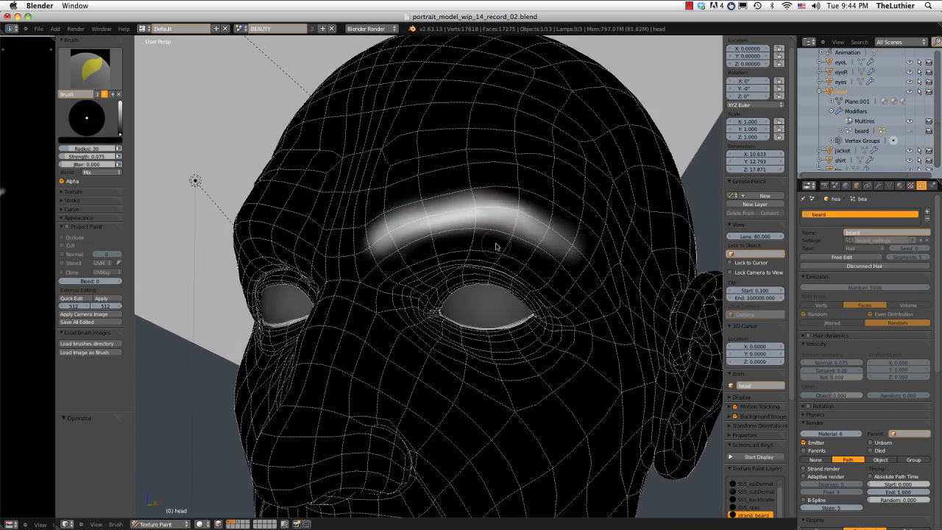
{"action": "mouse_move", "coordinate": [495, 246]}
{"action": "left_mouse_down"}
{"action": "mouse_move", "coordinate": [568, 262]}
{"action": "mouse_move", "coordinate": [567, 236]}
{"action": "left_mouse_up"}
{"action": "middle_click_drag", "start_coordinate": [578, 175], "coordinate": [511, 174]}
{"action": "mouse_move", "coordinate": [511, 174]}
{"action": "middle_mouse_down", "text": "ctrl"}
{"action": "mouse_move", "coordinate": [507, 108]}
{"action": "mouse_move", "coordinate": [471, 160]}
{"action": "middle_mouse_up", "text": "ctrl"}
{"action": "middle_click_drag", "start_coordinate": [471, 160], "coordinate": [559, 145]}
Set the brush to white and paint a matching eyebrow arch above the head's right eye.
{"action": "left_click_drag", "start_coordinate": [120, 135], "coordinate": [128, 93]}
{"action": "middle_click_drag", "start_coordinate": [544, 213], "coordinate": [533, 209]}
{"action": "mouse_move", "coordinate": [539, 206]}
{"action": "left_mouse_down"}
{"action": "mouse_move", "coordinate": [498, 196]}
{"action": "mouse_move", "coordinate": [324, 213]}
{"action": "mouse_move", "coordinate": [414, 169]}
{"action": "mouse_move", "coordinate": [486, 183]}
{"action": "mouse_move", "coordinate": [429, 172]}
{"action": "mouse_move", "coordinate": [366, 186]}
{"action": "left_mouse_up"}
Set the brush to black and trim the right eyebrow's upper and lower edges into a tapered shape.
{"action": "left_click_drag", "start_coordinate": [120, 114], "coordinate": [120, 137]}
{"action": "mouse_move", "coordinate": [328, 234]}
{"action": "left_mouse_down"}
{"action": "mouse_move", "coordinate": [424, 211]}
{"action": "mouse_move", "coordinate": [535, 228]}
{"action": "mouse_move", "coordinate": [563, 222]}
{"action": "left_mouse_up"}
{"action": "middle_click_drag", "start_coordinate": [565, 222], "coordinate": [599, 236]}
{"action": "left_click_drag", "start_coordinate": [460, 177], "coordinate": [348, 244]}
{"action": "left_click_drag", "start_coordinate": [489, 172], "coordinate": [351, 236]}
{"action": "mouse_move", "coordinate": [534, 190]}
{"action": "left_mouse_down"}
{"action": "mouse_move", "coordinate": [443, 191]}
{"action": "mouse_move", "coordinate": [388, 217]}
{"action": "left_mouse_up"}
{"action": "scroll", "coordinate": [553, 181], "scroll_direction": "down", "scroll_amount": 4}
{"action": "middle_click_drag", "start_coordinate": [618, 154], "coordinate": [492, 153]}
{"action": "scroll", "coordinate": [322, 235], "scroll_direction": "up", "scroll_amount": 1}
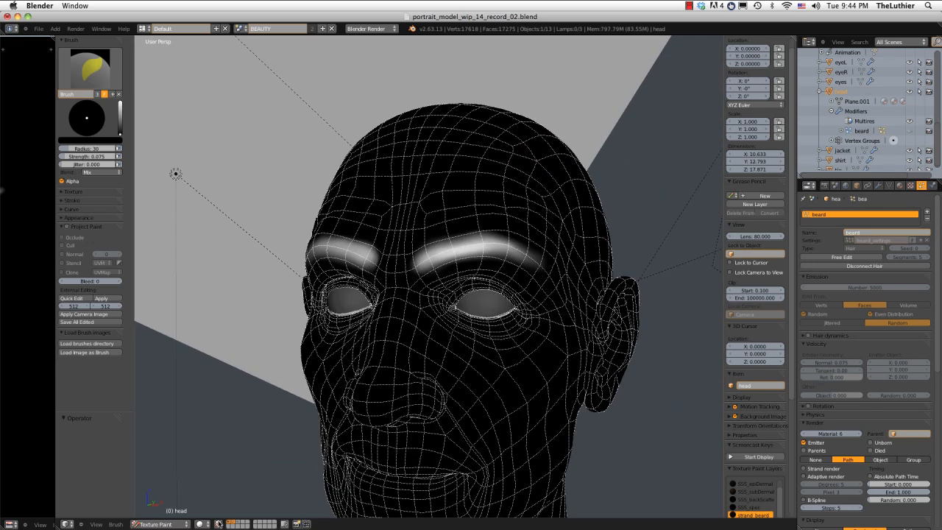
Turn off the face selection overlay and examine the shape and symmetry of both painted eyebrows from the front.
{"action": "left_click", "coordinate": [219, 523]}
{"action": "scroll", "coordinate": [442, 221], "scroll_direction": "down", "scroll_amount": 2}
{"action": "mouse_move", "coordinate": [442, 213]}
{"action": "middle_mouse_down"}
{"action": "mouse_move", "coordinate": [542, 204]}
{"action": "mouse_move", "coordinate": [456, 221]}
{"action": "middle_mouse_up"}
{"action": "scroll", "coordinate": [494, 245], "scroll_direction": "up", "scroll_amount": 3}
{"action": "mouse_move", "coordinate": [353, 269]}
{"action": "middle_mouse_down"}
{"action": "mouse_move", "coordinate": [368, 227]}
{"action": "mouse_move", "coordinate": [359, 240]}
{"action": "mouse_move", "coordinate": [416, 216]}
{"action": "mouse_move", "coordinate": [439, 223]}
{"action": "middle_mouse_up"}
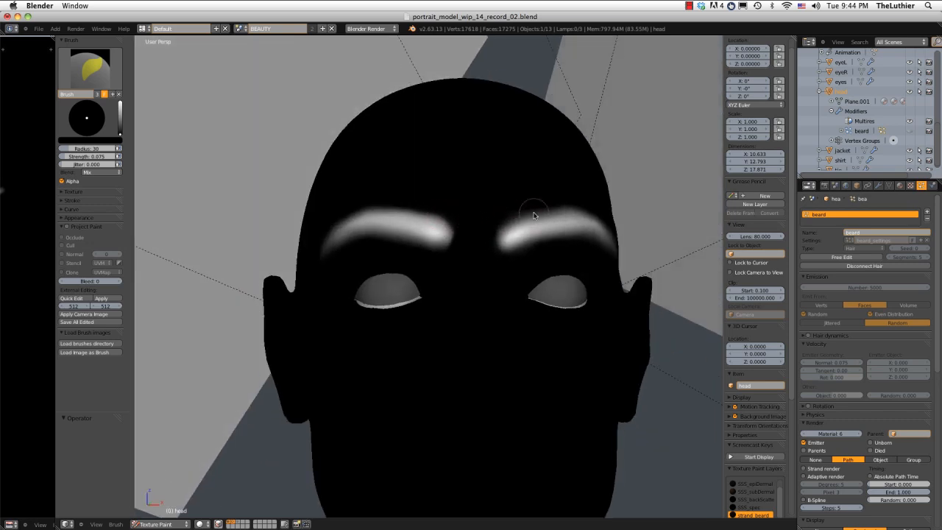
{"action": "scroll", "coordinate": [508, 221], "scroll_direction": "up", "scroll_amount": 2}
{"action": "mouse_move", "coordinate": [399, 185]}
{"action": "middle_mouse_down"}
{"action": "mouse_move", "coordinate": [395, 208]}
{"action": "mouse_move", "coordinate": [399, 172]}
{"action": "middle_mouse_up"}
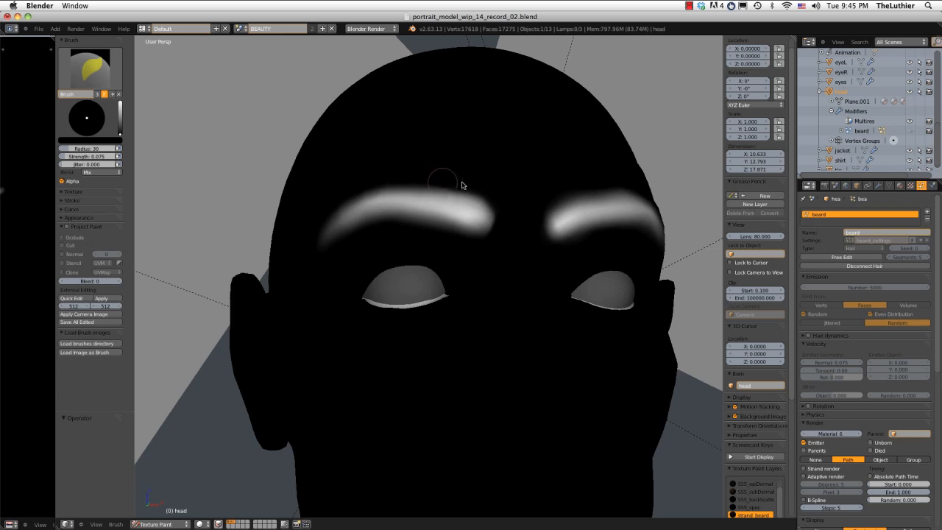
Inspect both painted eyebrows from several angles and distances to compare their arches and inner ends.
{"action": "mouse_move", "coordinate": [431, 186]}
{"action": "left_mouse_down"}
{"action": "mouse_move", "coordinate": [374, 181]}
{"action": "mouse_move", "coordinate": [476, 191]}
{"action": "left_mouse_up"}
{"action": "middle_click_drag", "start_coordinate": [488, 181], "coordinate": [515, 226]}
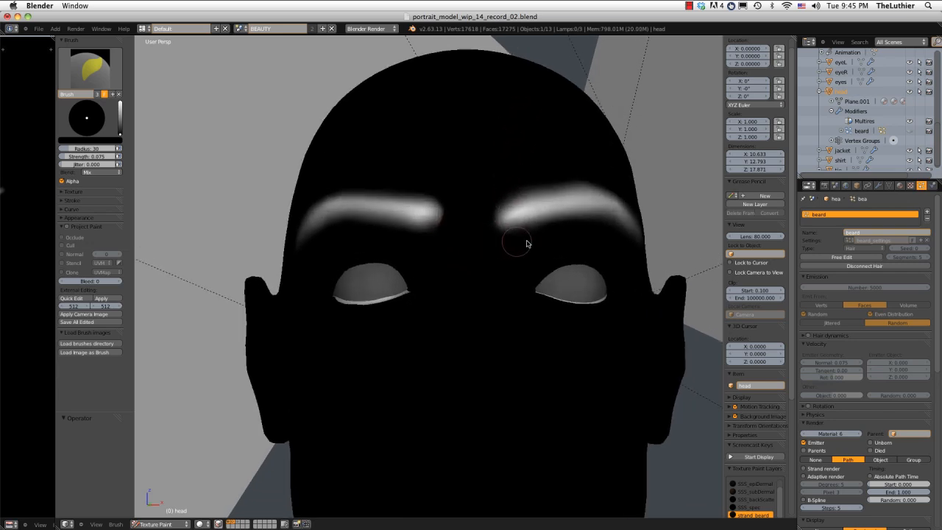
{"action": "scroll", "coordinate": [574, 195], "scroll_direction": "down", "scroll_amount": 2}
{"action": "scroll", "coordinate": [511, 194], "scroll_direction": "up", "scroll_amount": 2}
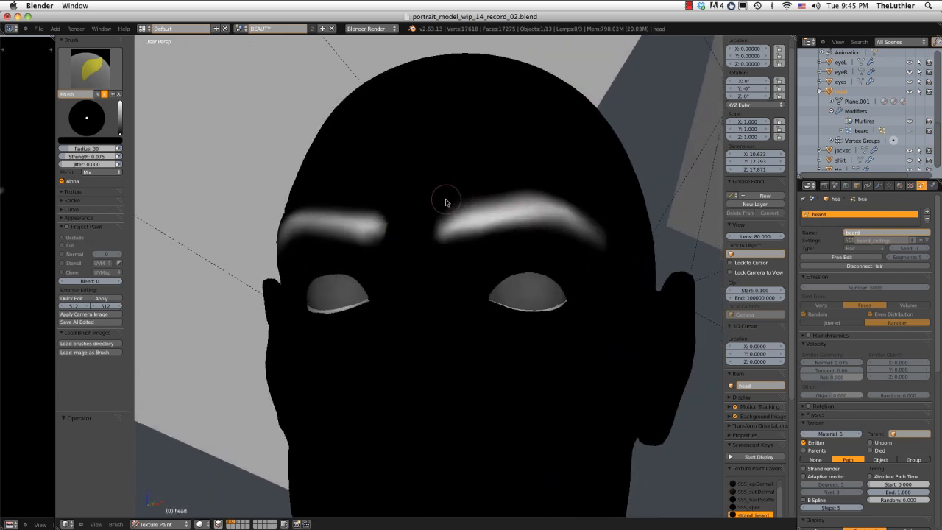
{"action": "scroll", "coordinate": [588, 173], "scroll_direction": "down", "scroll_amount": 2}
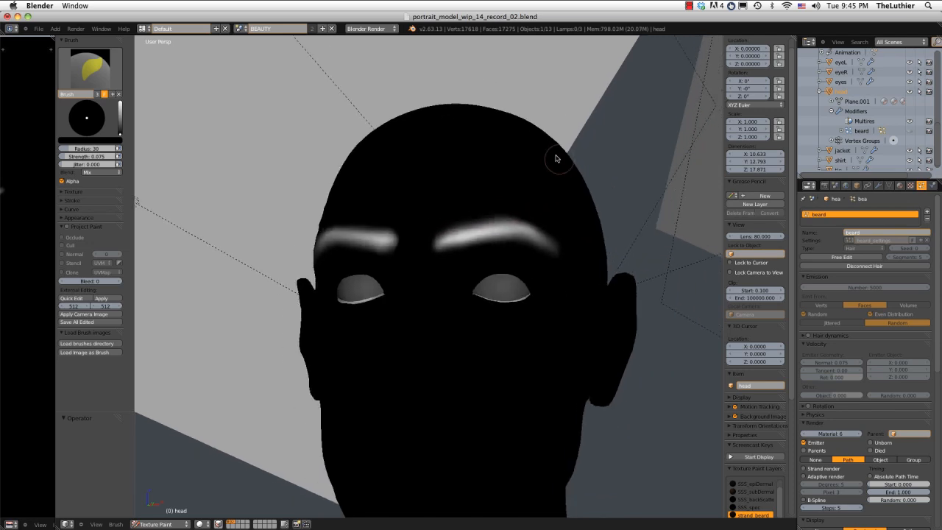
{"action": "middle_click_drag", "start_coordinate": [553, 158], "coordinate": [576, 157]}
{"action": "scroll", "coordinate": [577, 153], "scroll_direction": "down", "scroll_amount": 1}
{"action": "scroll", "coordinate": [563, 151], "scroll_direction": "up", "scroll_amount": 3}
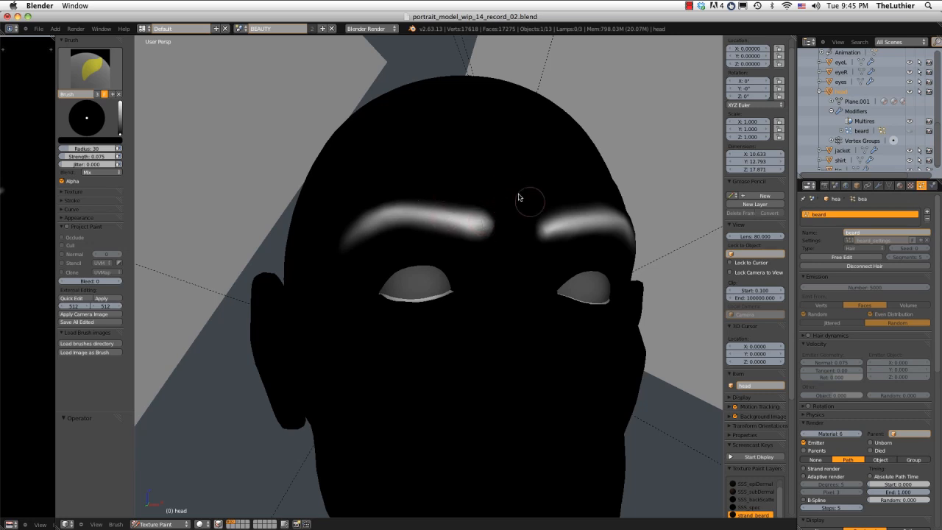
{"action": "middle_click_drag", "start_coordinate": [522, 199], "coordinate": [492, 227]}
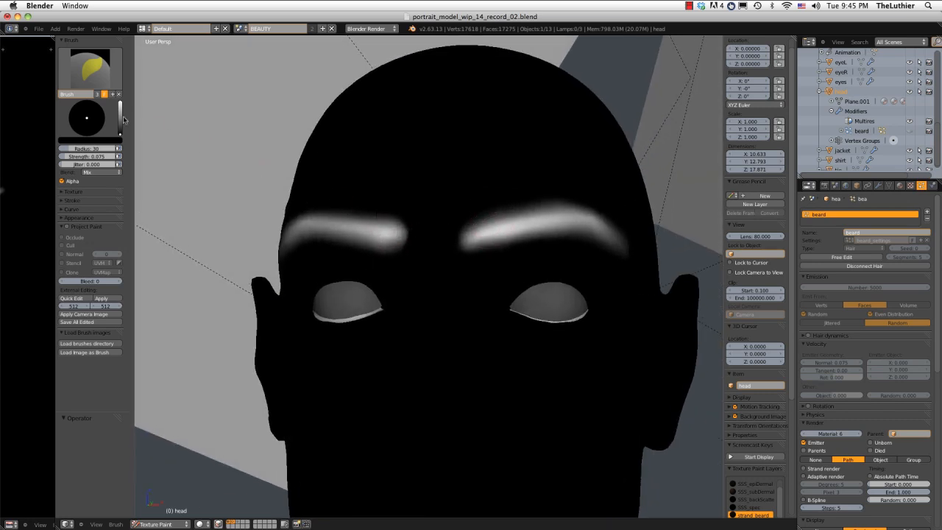
Set the paint brush to white and return the head from Texture Paint to Object Mode.
{"action": "left_click_drag", "start_coordinate": [123, 120], "coordinate": [122, 100]}
{"action": "mouse_move", "coordinate": [519, 252]}
{"action": "middle_mouse_down"}
{"action": "mouse_move", "coordinate": [543, 225]}
{"action": "mouse_move", "coordinate": [538, 214]}
{"action": "middle_mouse_up"}
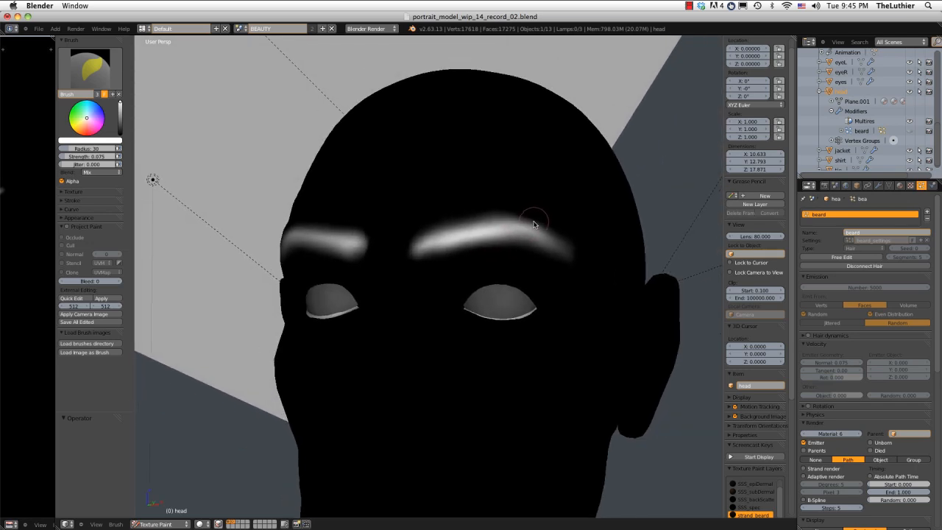
{"action": "left_click", "coordinate": [151, 525]}
{"action": "left_click", "coordinate": [155, 513]}
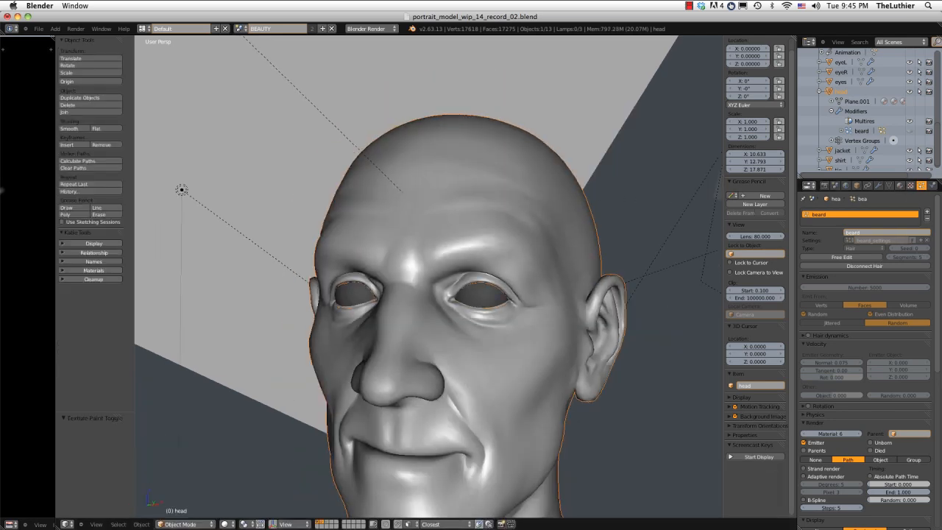
Add a second particle system to the head, name it brows, and name its settings brows_settings.
{"action": "left_click", "coordinate": [927, 211]}
{"action": "left_click", "coordinate": [886, 232]}
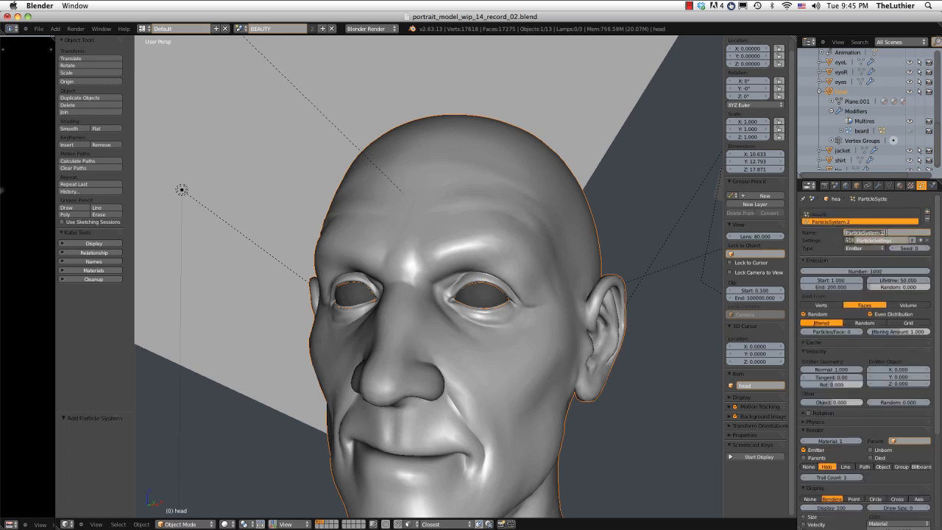
{"action": "type", "text": "h"}
{"action": "key", "text": "Return"}
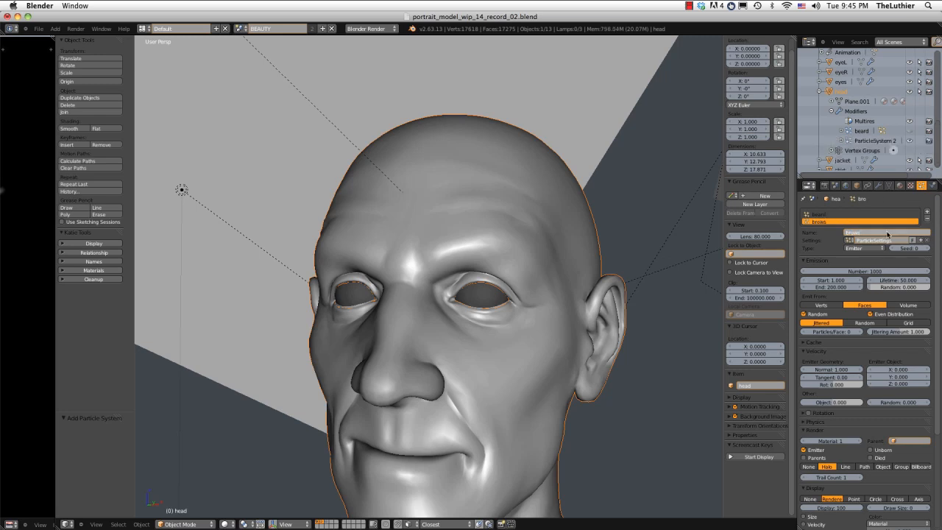
{"action": "left_click", "coordinate": [883, 239]}
{"action": "type", "text": "brows_s"}
Rename the new particle modifier to brows and set the brows particle system's type to Hair.
{"action": "left_click", "coordinate": [878, 184]}
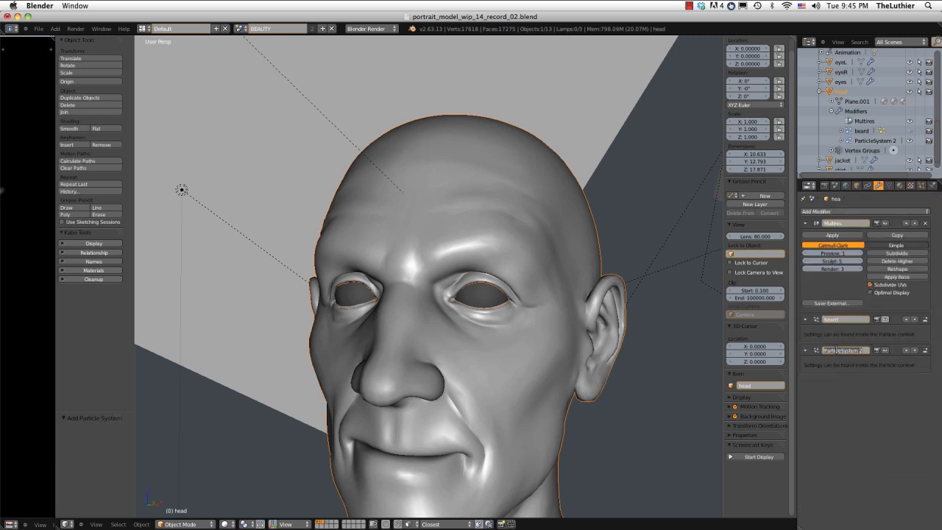
{"action": "left_click", "coordinate": [922, 186]}
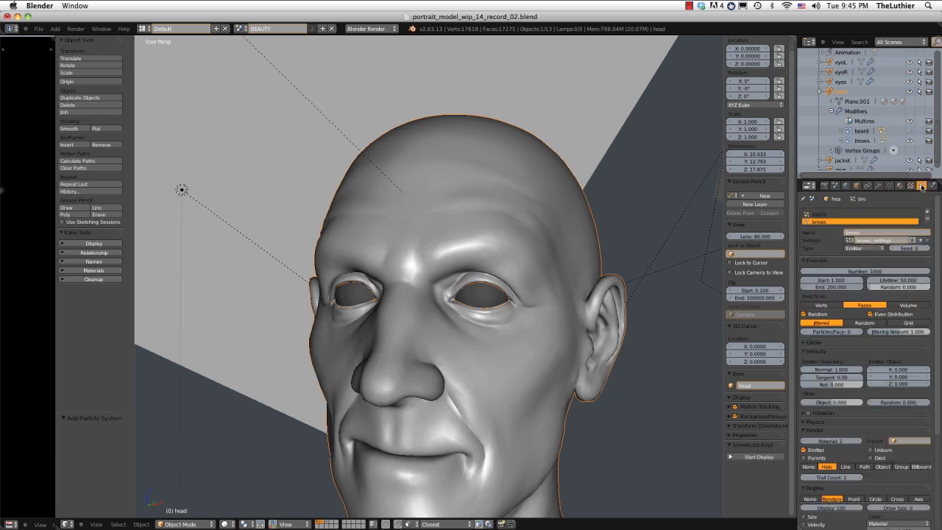
{"action": "left_click", "coordinate": [856, 248]}
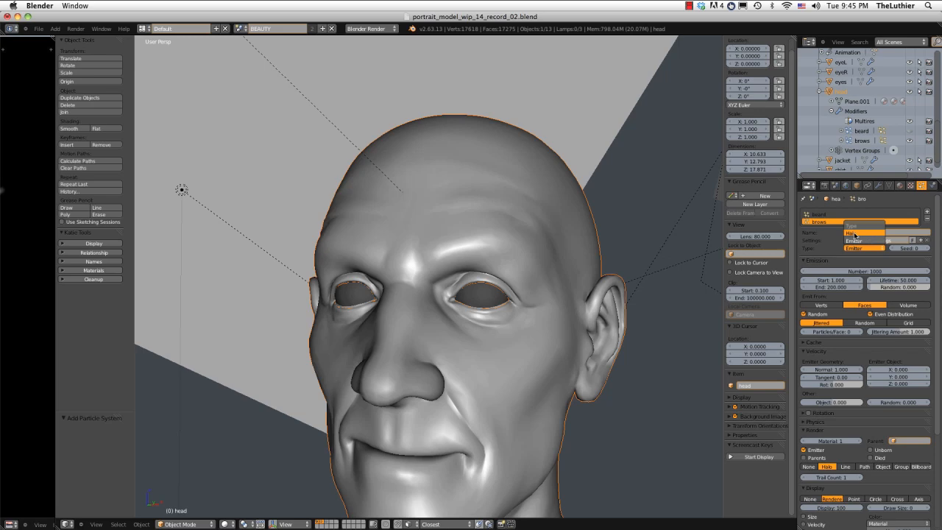
{"action": "left_click", "coordinate": [854, 233]}
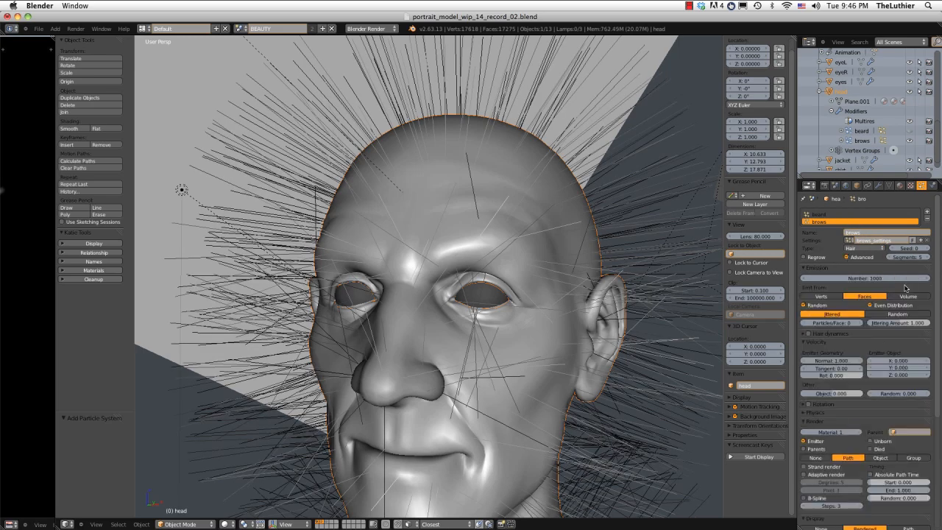
Create a texture named brow_density for the brows particle system and set its type to Image or Movie.
{"action": "scroll", "coordinate": [892, 314], "scroll_direction": "down", "scroll_amount": 2}
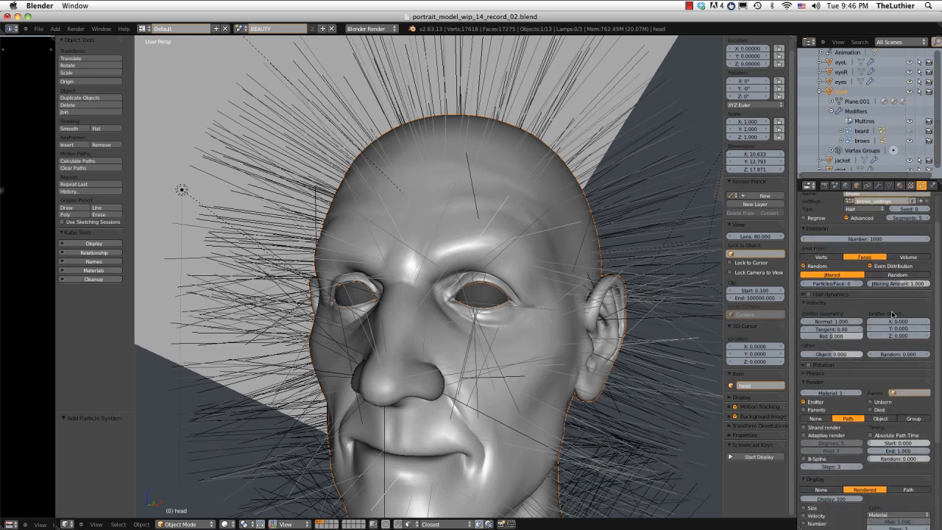
{"action": "scroll", "coordinate": [893, 314], "scroll_direction": "down", "scroll_amount": 1}
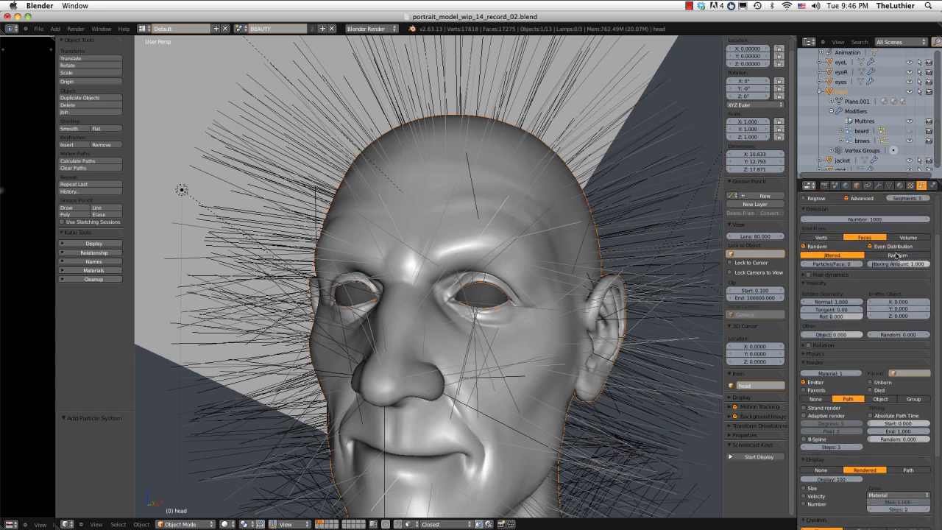
{"action": "left_click", "coordinate": [910, 185]}
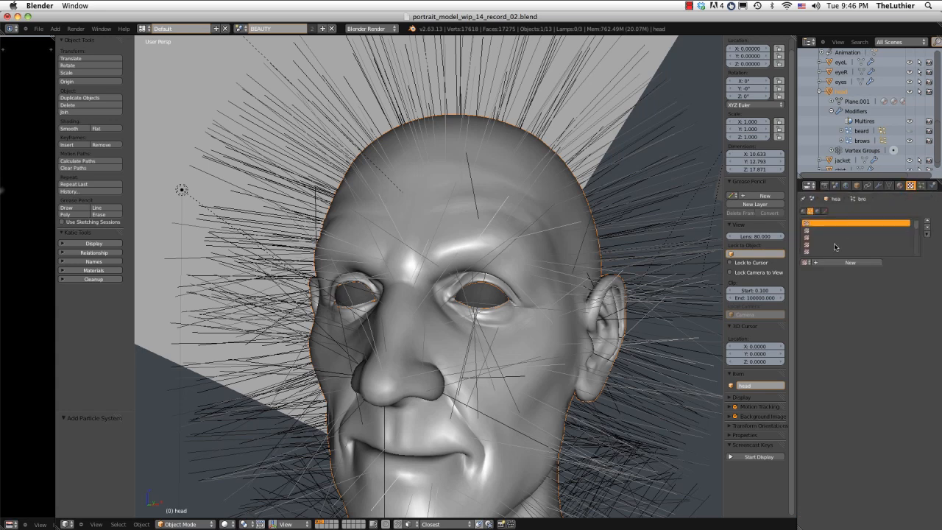
{"action": "left_click", "coordinate": [848, 263]}
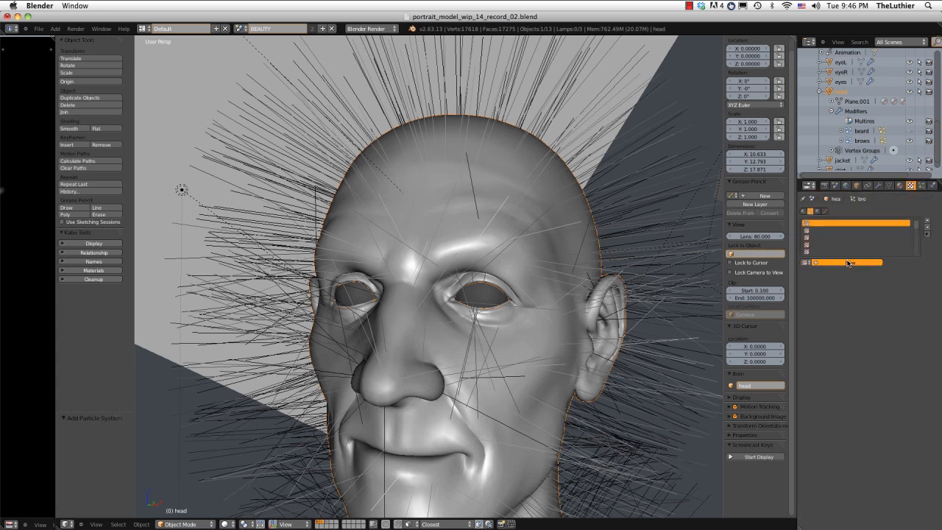
{"action": "type", "text": "brow_density"}
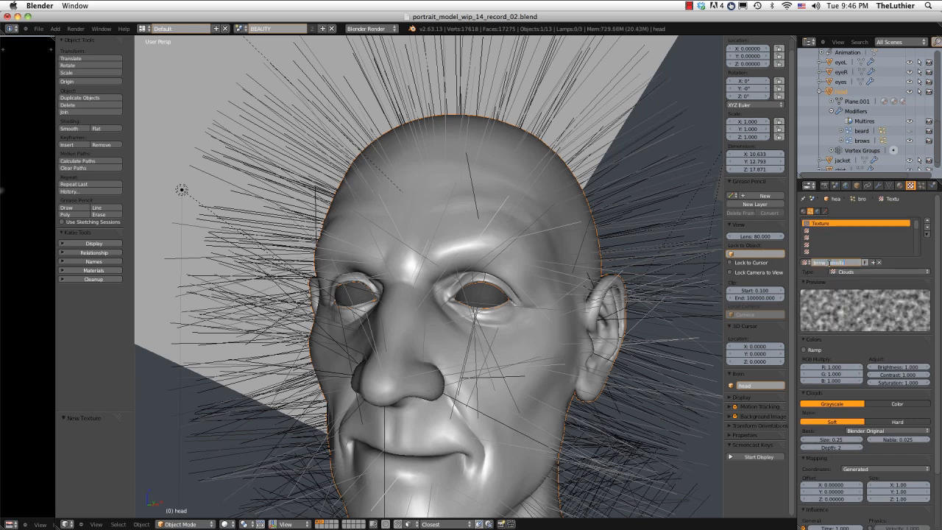
{"action": "key", "text": "Return"}
{"action": "left_click", "coordinate": [847, 271]}
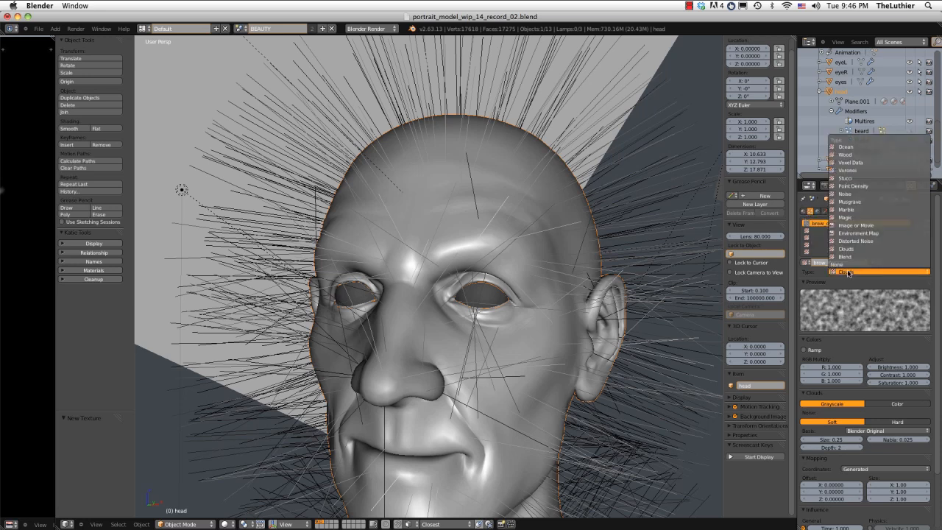
{"action": "left_click", "coordinate": [854, 225]}
Map the brow_density texture with UV coordinates and make it influence Density instead of Time.
{"action": "scroll", "coordinate": [867, 395], "scroll_direction": "down", "scroll_amount": 2}
{"action": "left_click", "coordinate": [865, 365]}
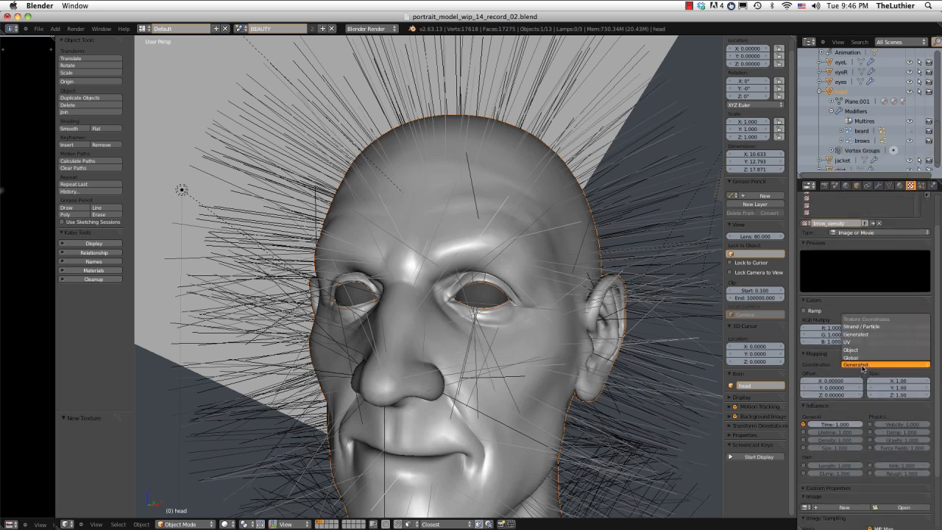
{"action": "left_click", "coordinate": [854, 342]}
{"action": "scroll", "coordinate": [813, 361], "scroll_direction": "down", "scroll_amount": 4}
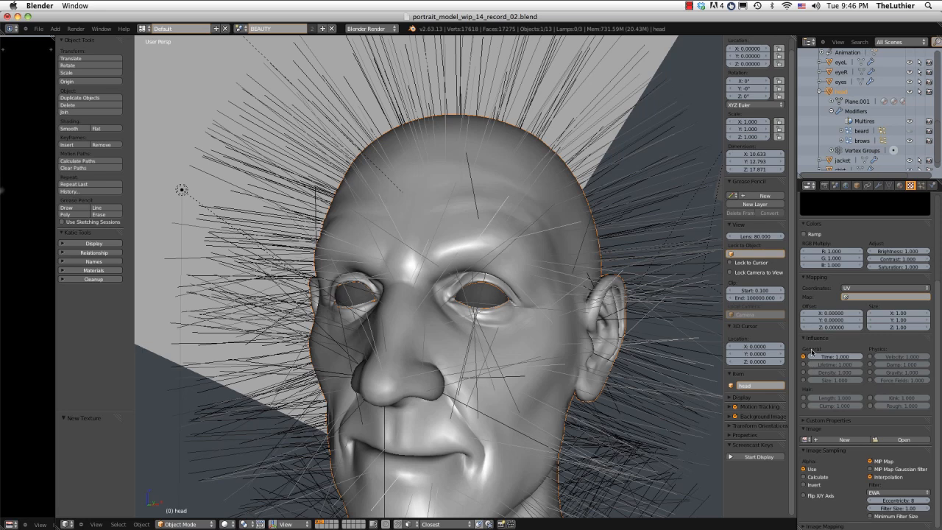
{"action": "left_click", "coordinate": [803, 357]}
{"action": "left_click", "coordinate": [804, 372]}
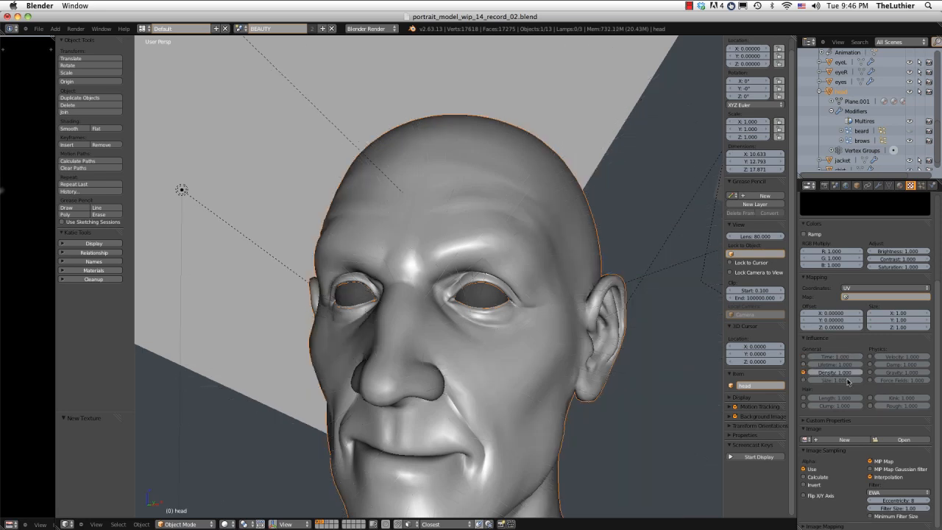
Assign the existing brow_density image to the texture and check the hair on the brow area.
{"action": "left_click", "coordinate": [875, 440]}
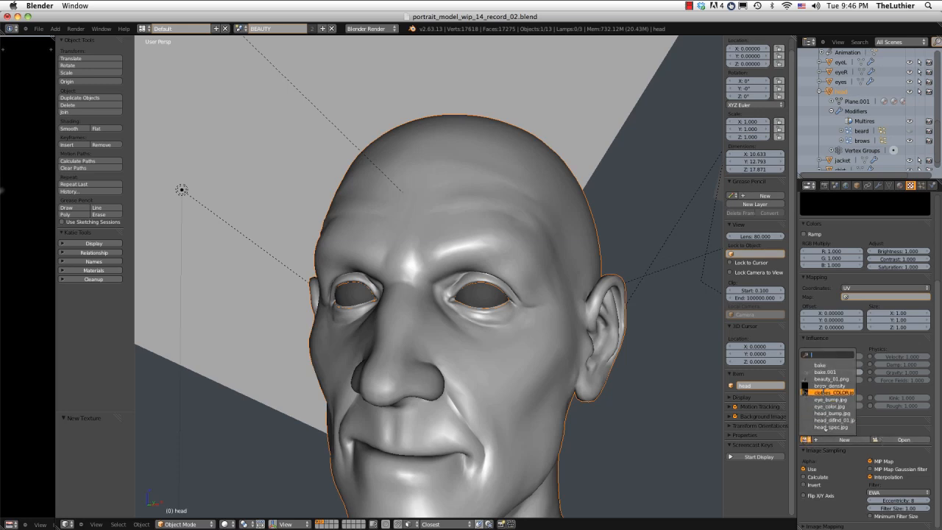
{"action": "left_click", "coordinate": [826, 387]}
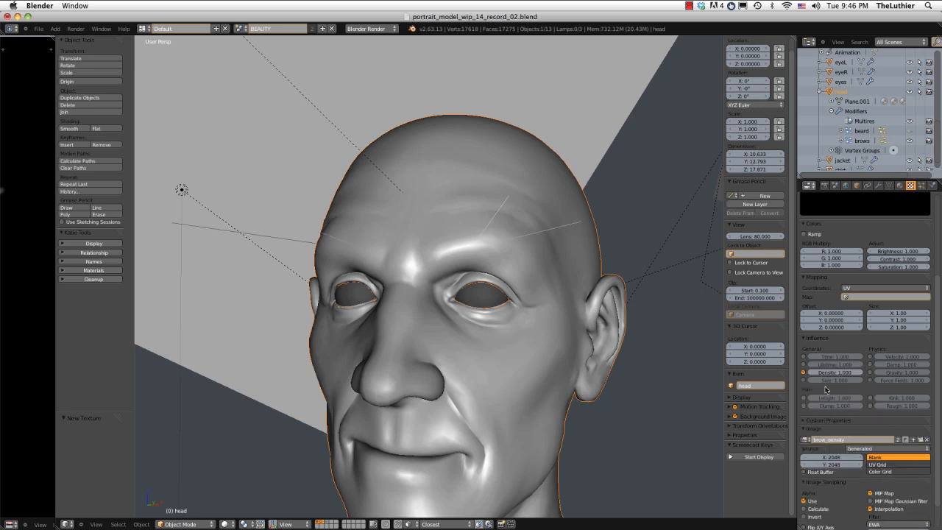
{"action": "middle_click_drag", "start_coordinate": [559, 257], "coordinate": [530, 265]}
Set the brows particle emission to Random distribution and check the hair placement from the front.
{"action": "left_click", "coordinate": [921, 185]}
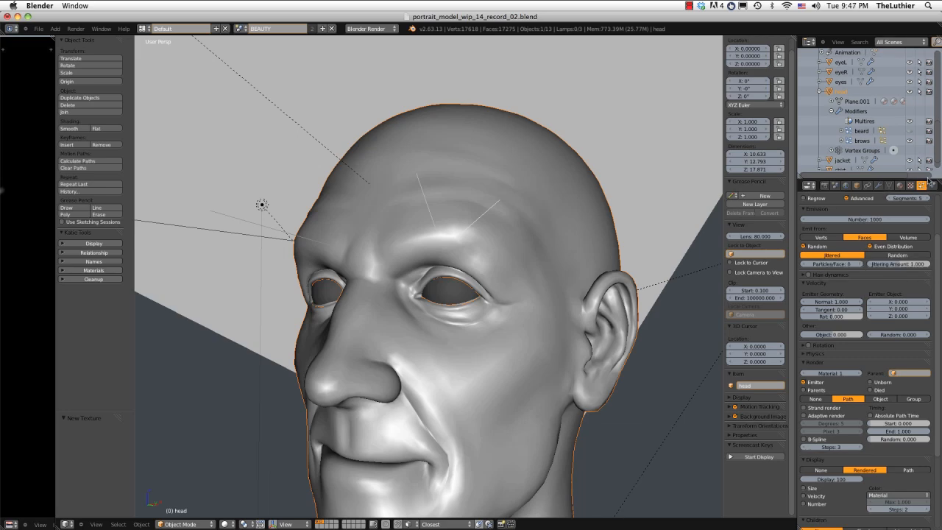
{"action": "left_click", "coordinate": [880, 255]}
{"action": "middle_click_drag", "start_coordinate": [560, 257], "coordinate": [608, 216]}
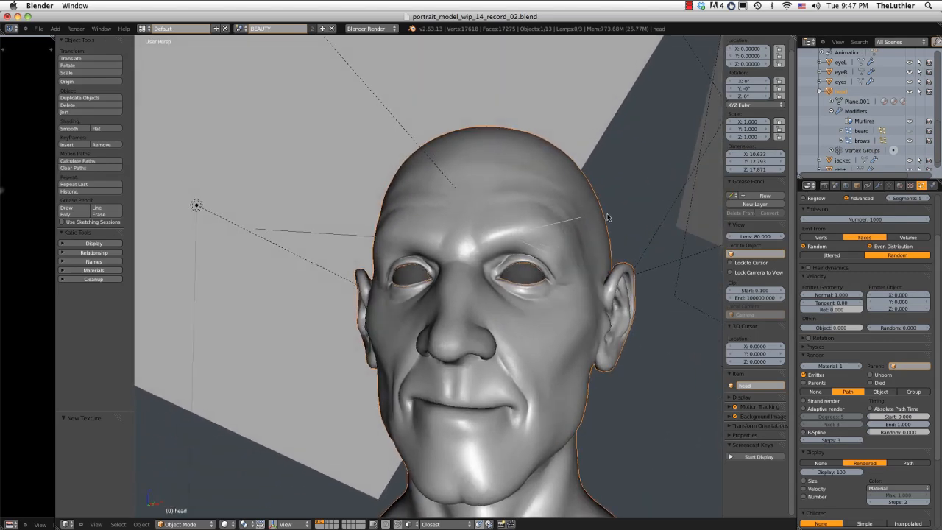
{"action": "middle_click_drag", "start_coordinate": [602, 213], "coordinate": [603, 218]}
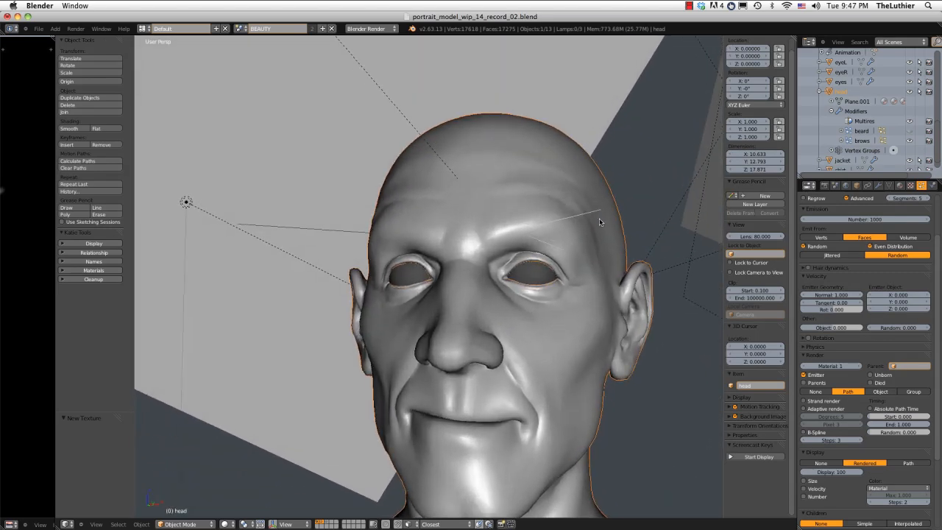
Try emission numbers of 500 and 10000 for the brows hair and check the brow coverage.
{"action": "scroll", "coordinate": [847, 266], "scroll_direction": "up", "scroll_amount": 2}
{"action": "left_click", "coordinate": [860, 260]}
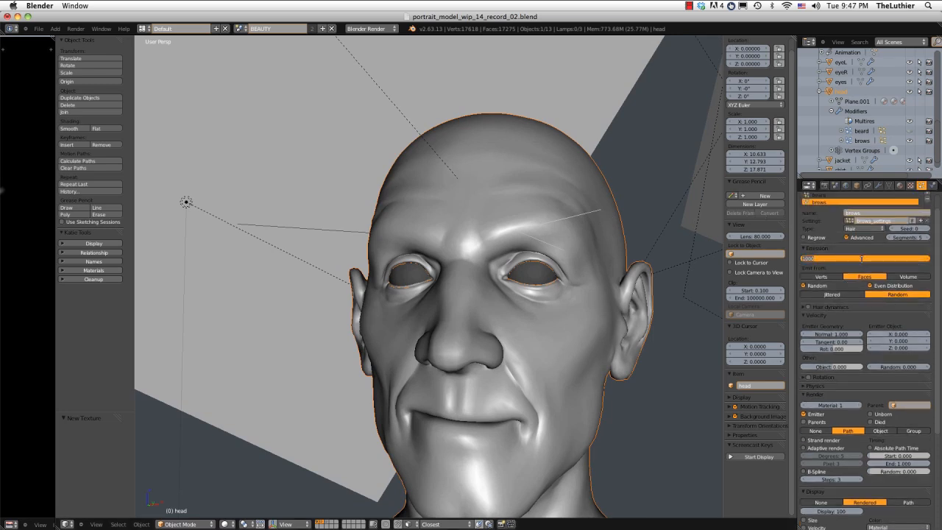
{"action": "type", "text": "500"}
{"action": "key", "text": "Return"}
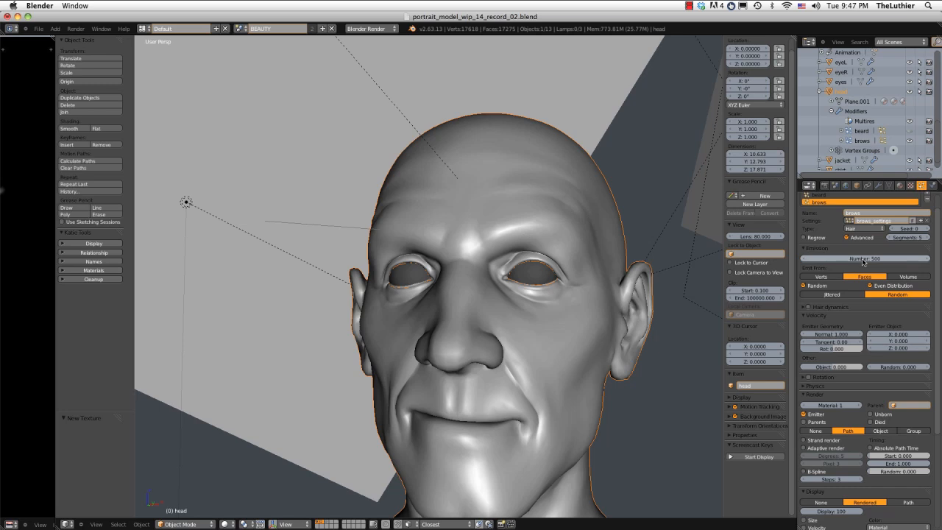
{"action": "left_click", "coordinate": [863, 261]}
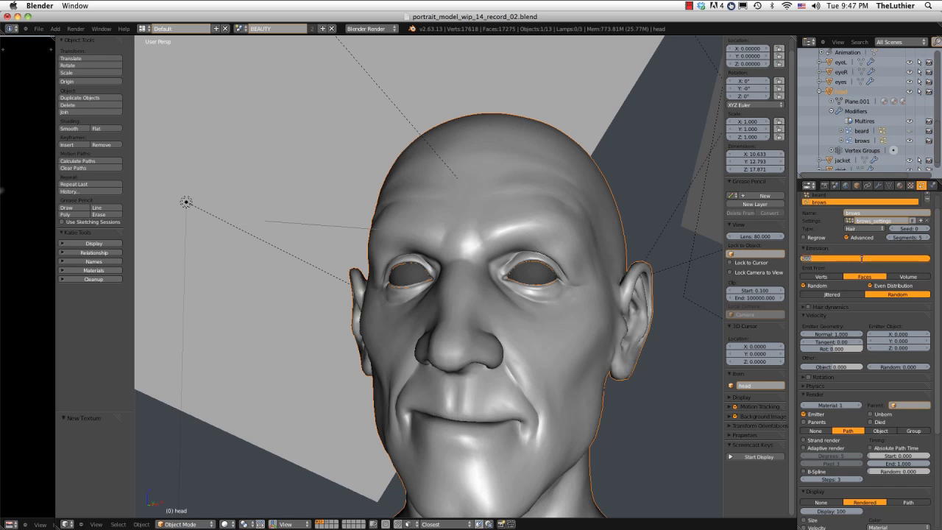
{"action": "type", "text": "10000"}
{"action": "key", "text": "Return"}
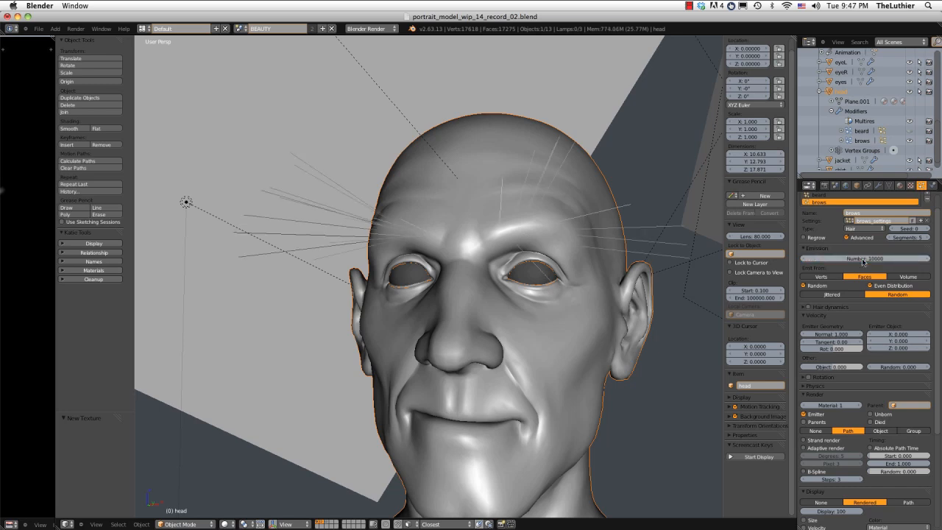
{"action": "middle_click_drag", "start_coordinate": [593, 243], "coordinate": [616, 248]}
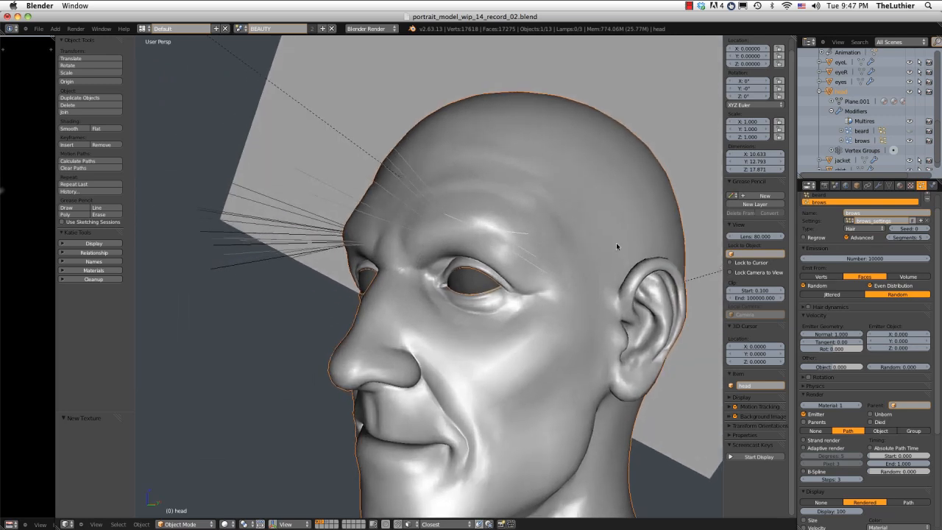
Try an emission number of 40000 for the brows hair and view the brows from below.
{"action": "left_click", "coordinate": [871, 258]}
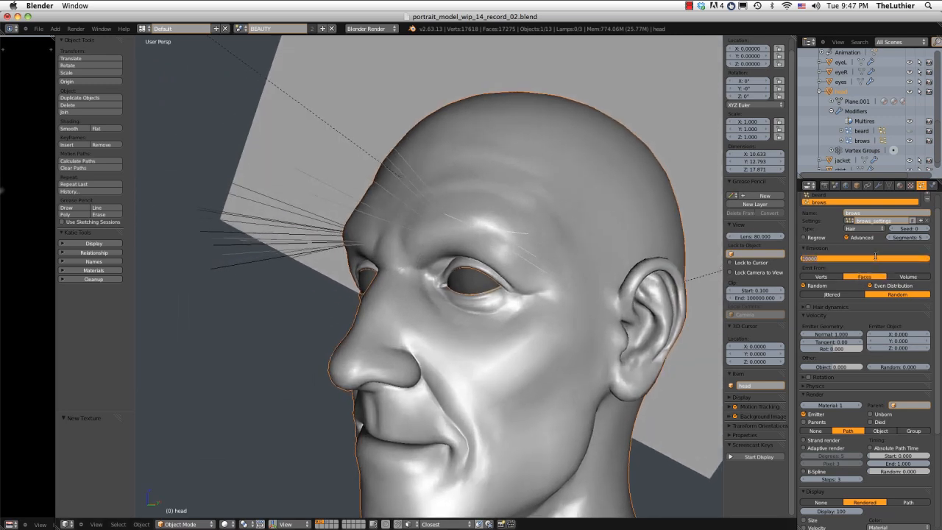
{"action": "type", "text": "300"}
{"action": "key", "text": "Return"}
{"action": "middle_click_drag", "start_coordinate": [516, 242], "coordinate": [538, 231]}
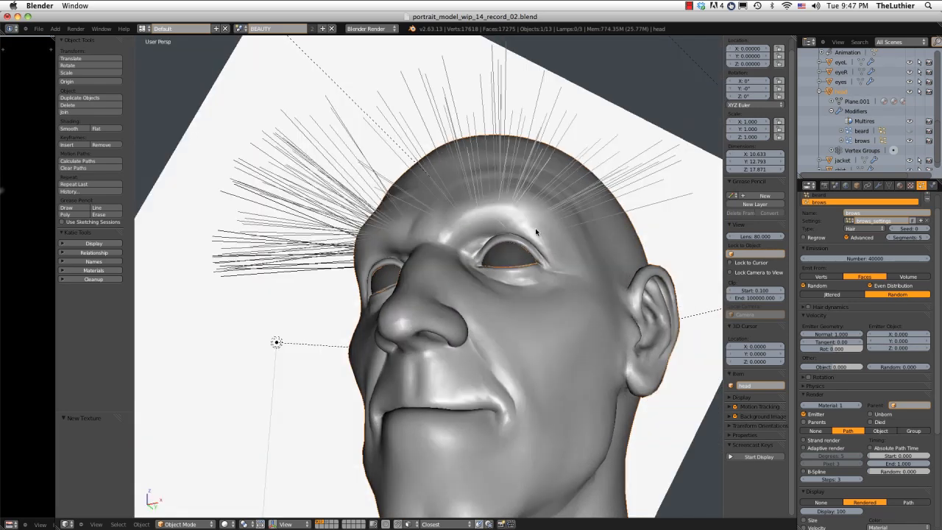
Set the brows hair emission number to 60000 and check the eyebrow density from the side.
{"action": "left_click", "coordinate": [864, 261]}
{"action": "key", "text": "BackSpace"}
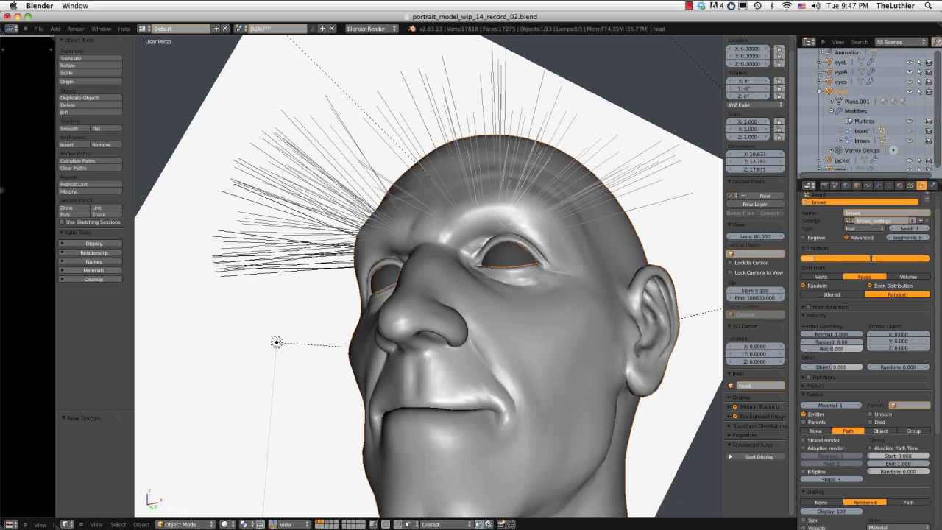
{"action": "type", "text": "60000"}
{"action": "key", "text": "Return"}
{"action": "middle_click_drag", "start_coordinate": [684, 273], "coordinate": [518, 210]}
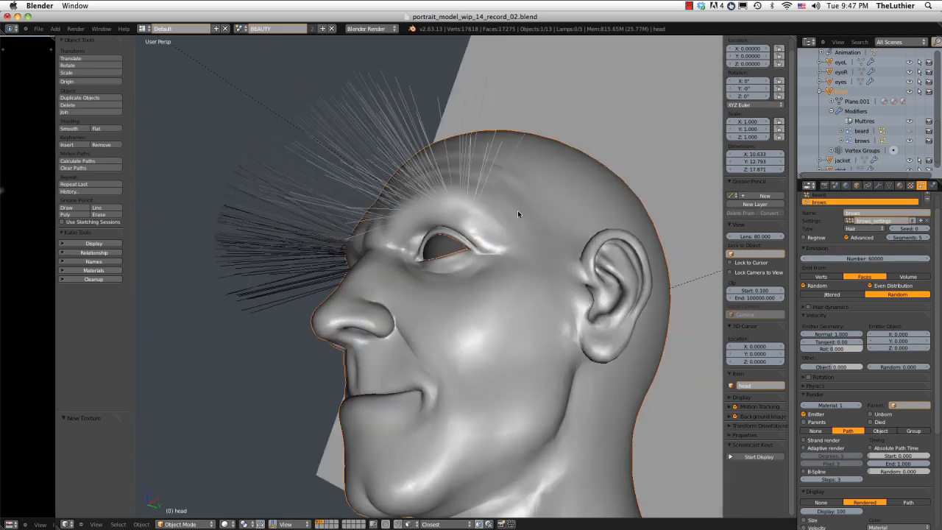
Try normal emission velocities of 0.1 and 0.15 for the brows hair and check the hair length from the front.
{"action": "left_click", "coordinate": [832, 334]}
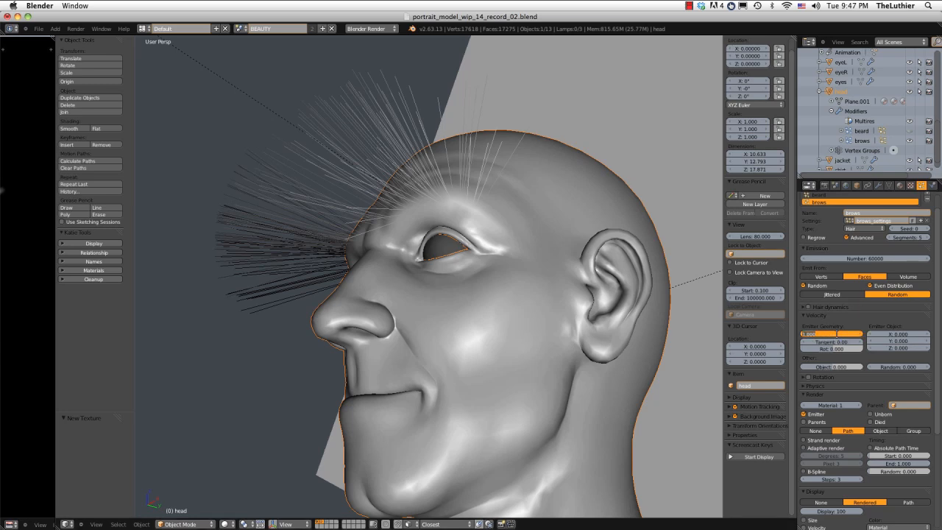
{"action": "type", "text": "0.1"}
{"action": "key", "text": "Return"}
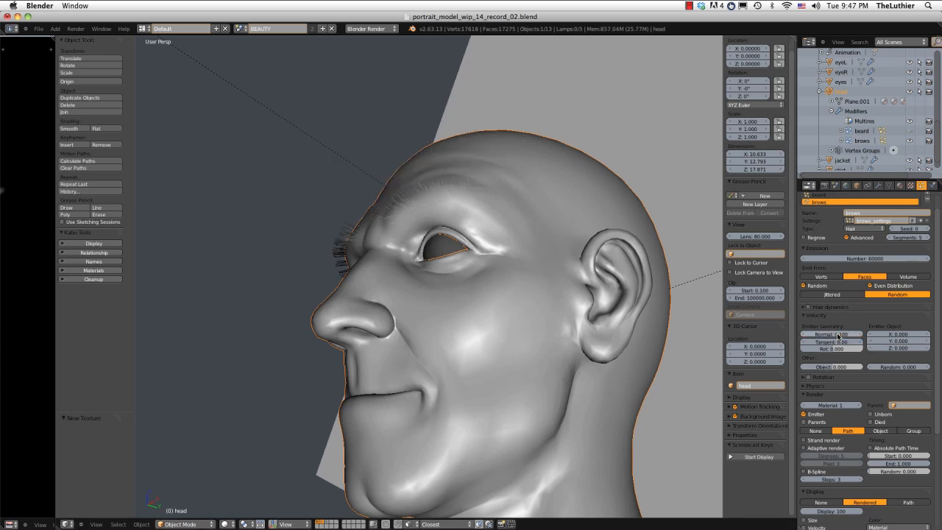
{"action": "mouse_move", "coordinate": [838, 335]}
{"action": "left_mouse_down"}
{"action": "mouse_move", "coordinate": [847, 336]}
{"action": "mouse_move", "coordinate": [831, 336]}
{"action": "left_mouse_up"}
{"action": "left_click", "coordinate": [830, 334]}
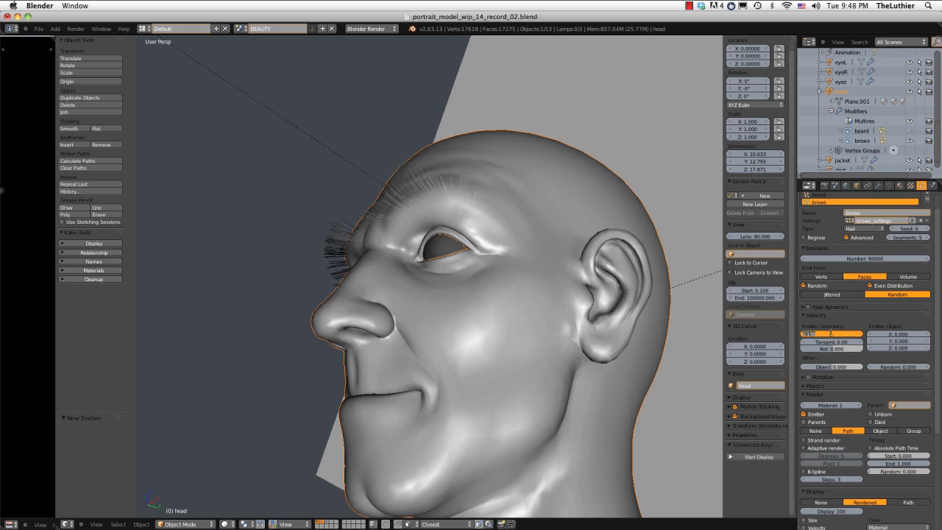
{"action": "type", "text": "0."}
{"action": "key", "text": "Return"}
{"action": "middle_click_drag", "start_coordinate": [511, 240], "coordinate": [560, 228]}
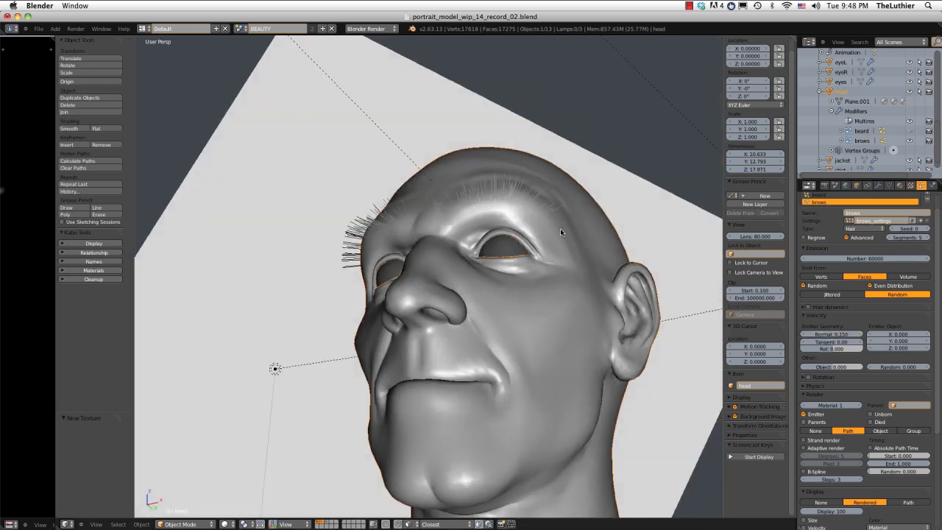
Set the brows hair's normal emission velocity to 0.17 and check the length from a higher viewpoint.
{"action": "left_click", "coordinate": [842, 333]}
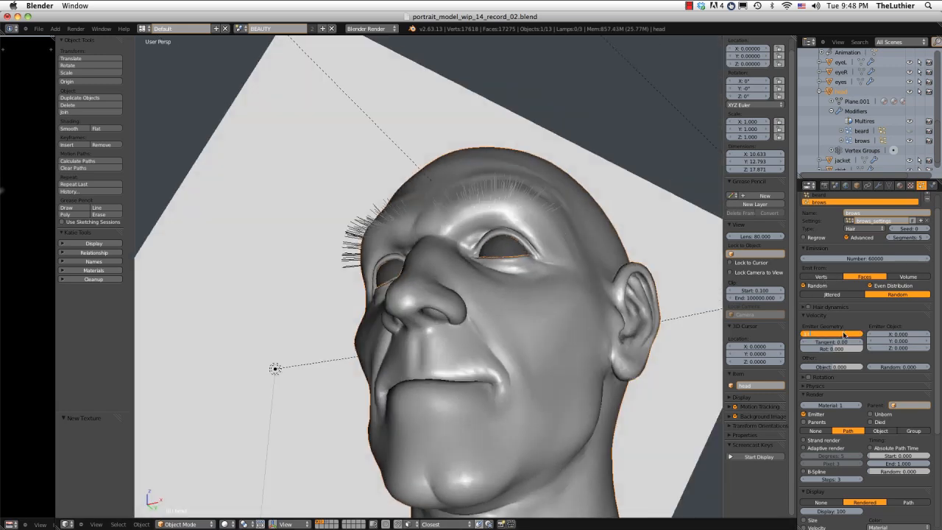
{"action": "type", "text": "0.17"}
{"action": "key", "text": "Return"}
{"action": "middle_click_drag", "start_coordinate": [580, 286], "coordinate": [727, 339]}
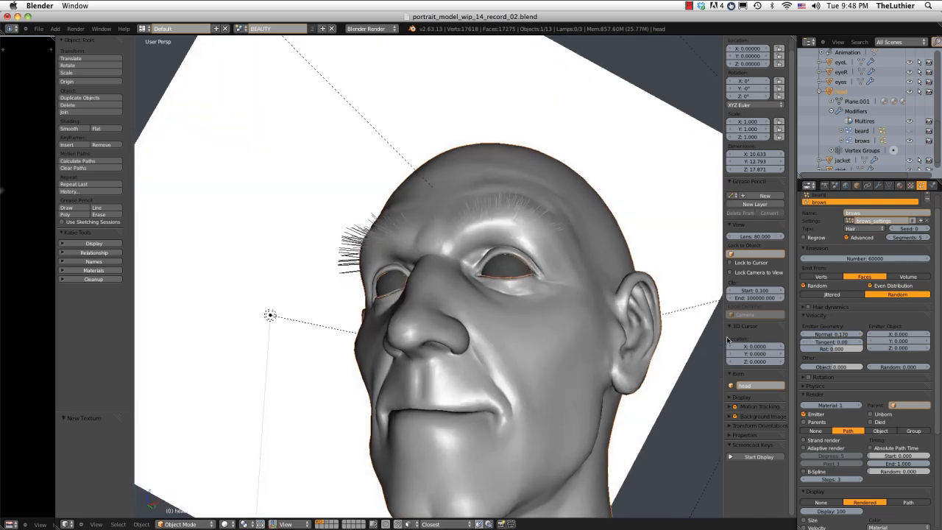
Assign material 6 to the brows hair rendering and check the eyebrows from the side and from below.
{"action": "left_click", "coordinate": [832, 405]}
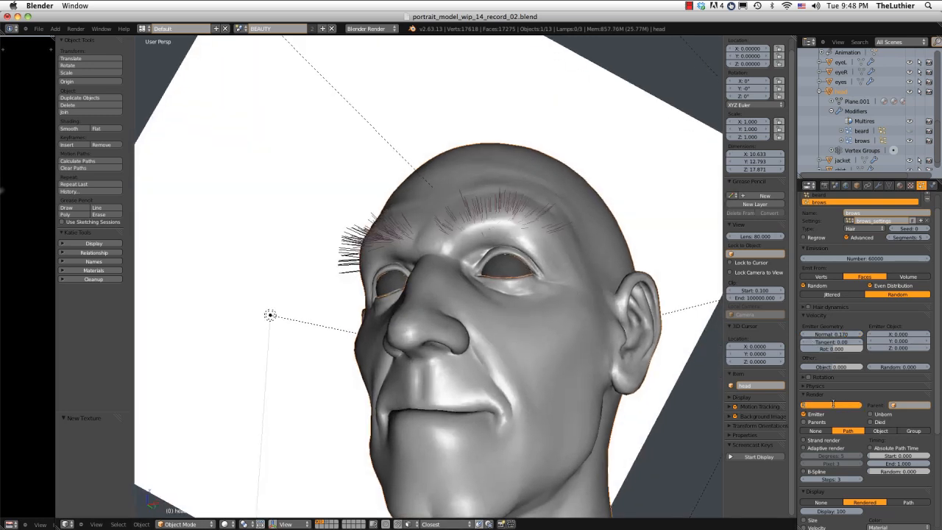
{"action": "type", "text": "6"}
{"action": "key", "text": "Return"}
{"action": "middle_click_drag", "start_coordinate": [486, 195], "coordinate": [449, 194]}
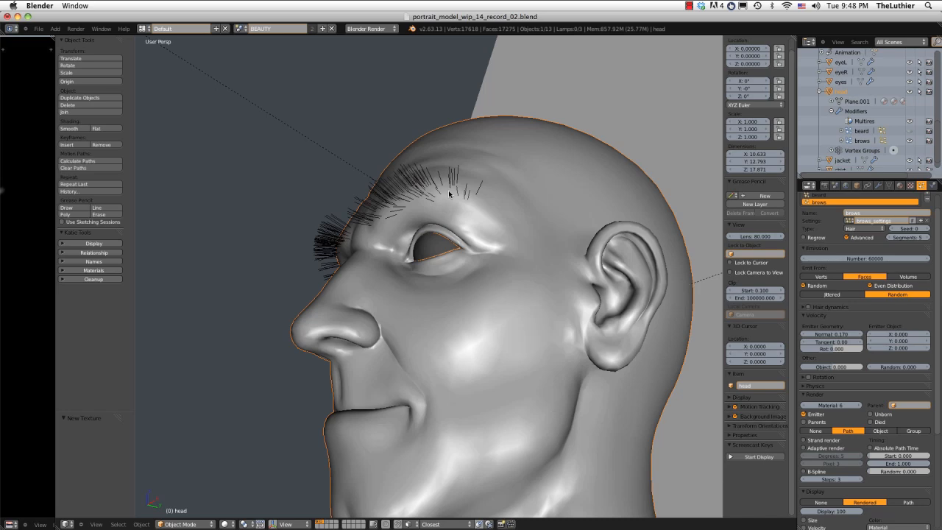
{"action": "middle_click_drag", "start_coordinate": [449, 193], "coordinate": [530, 193]}
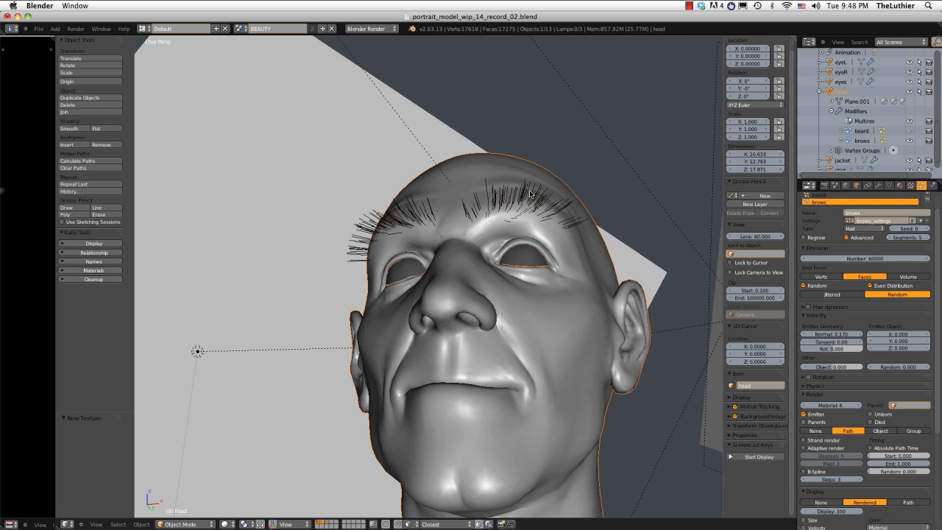
{"action": "middle_click_drag", "start_coordinate": [530, 193], "coordinate": [446, 182]}
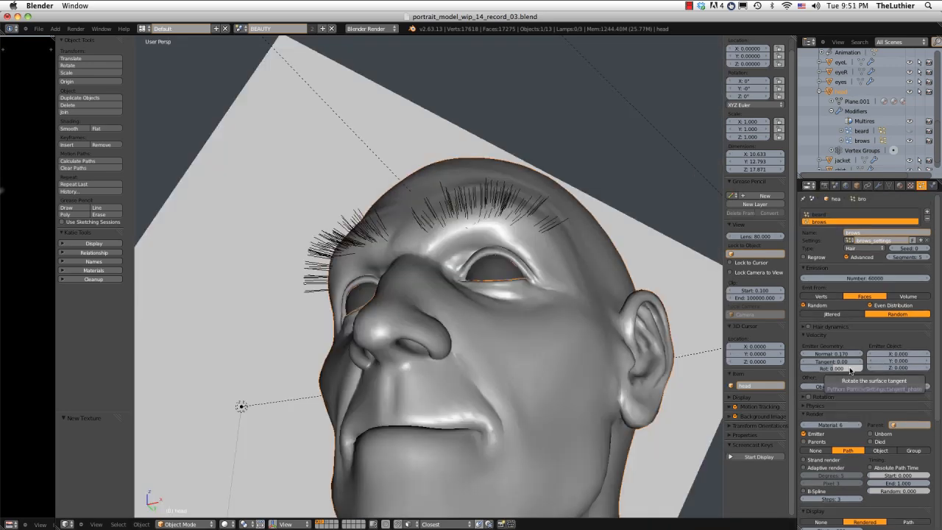
Compare the brows hair with interpolated children and with no children.
{"action": "scroll", "coordinate": [849, 370], "scroll_direction": "down", "scroll_amount": 5}
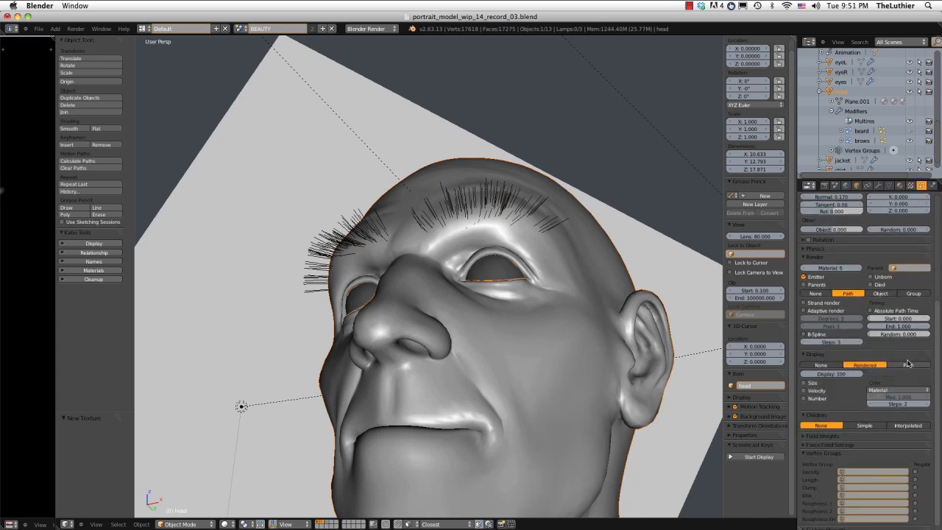
{"action": "left_click", "coordinate": [910, 424]}
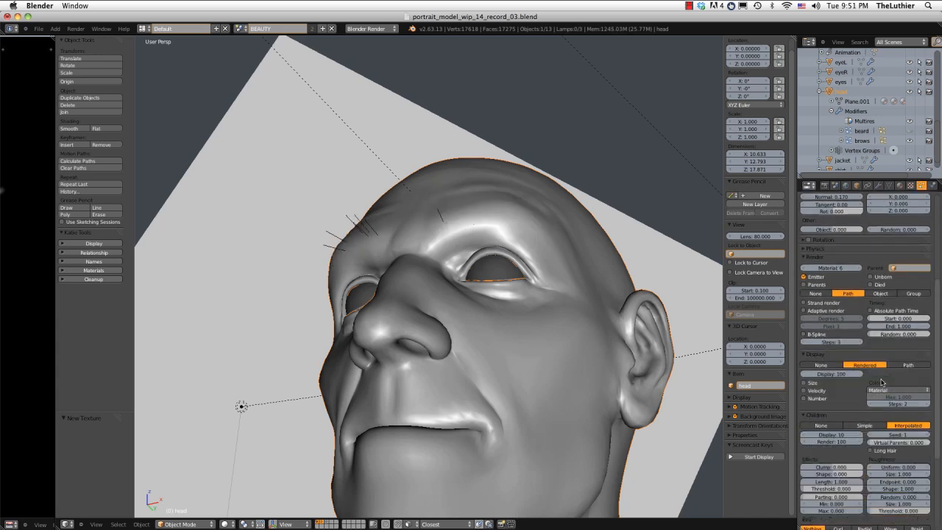
{"action": "left_click", "coordinate": [832, 424]}
{"action": "left_click", "coordinate": [904, 425]}
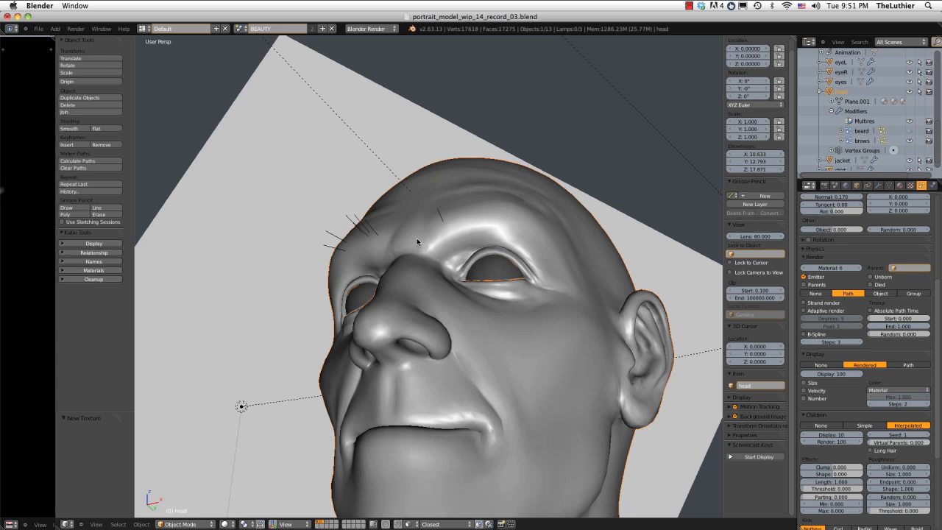
{"action": "left_click", "coordinate": [821, 425]}
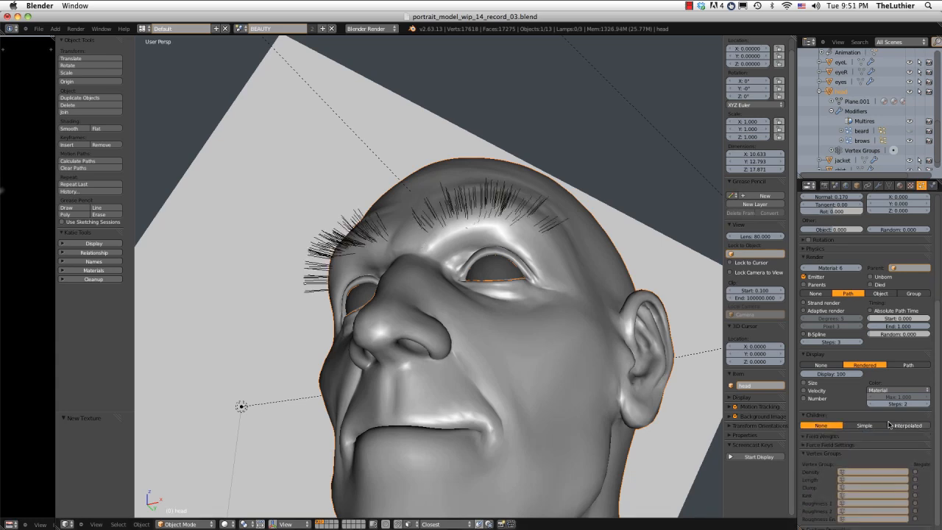
{"action": "left_click", "coordinate": [903, 424]}
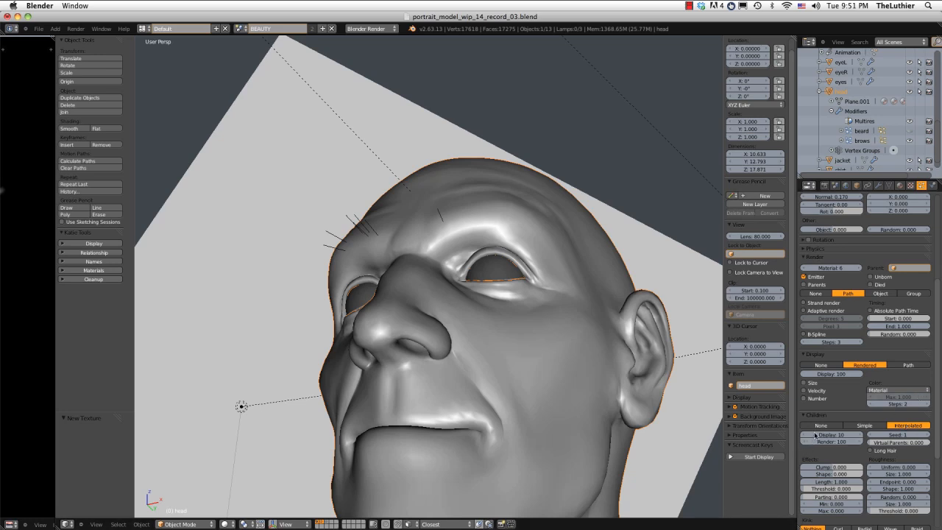
{"action": "left_click", "coordinate": [819, 426]}
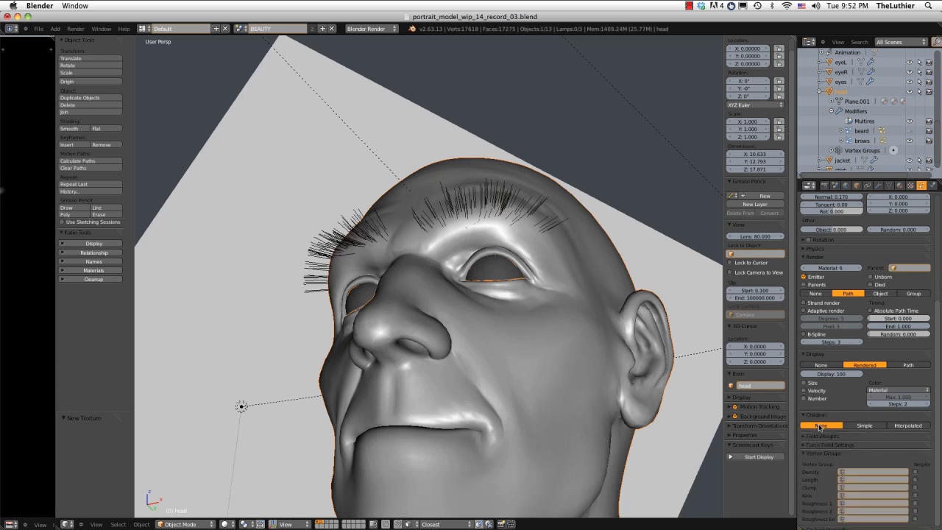
Enable interpolated children for the brows hair and set their display amount to 500.
{"action": "left_click", "coordinate": [901, 426]}
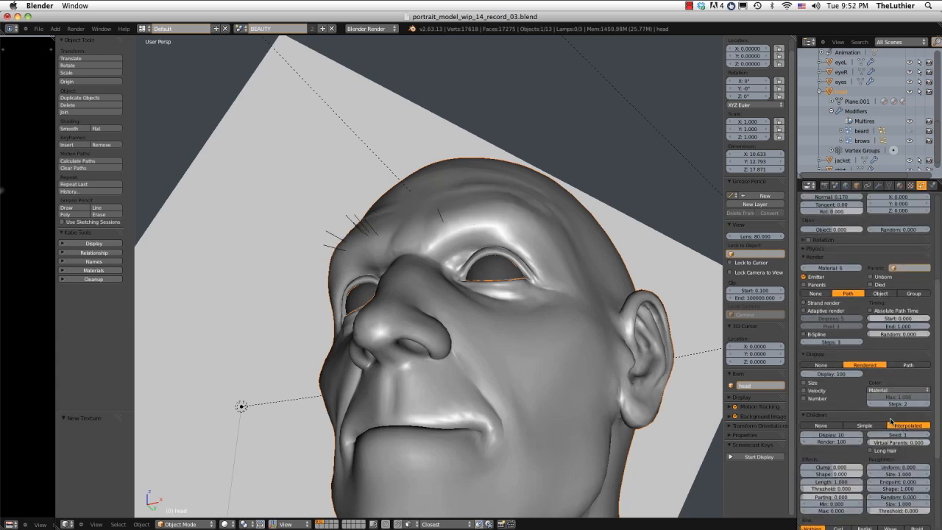
{"action": "left_click", "coordinate": [827, 434]}
{"action": "key", "text": "Return"}
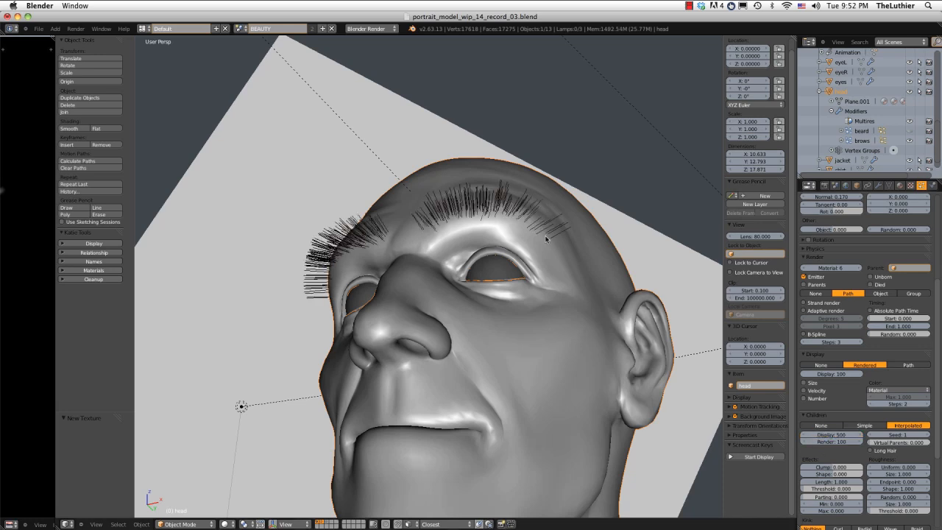
{"action": "mouse_move", "coordinate": [547, 236]}
{"action": "middle_mouse_down"}
{"action": "mouse_move", "coordinate": [546, 215]}
{"action": "mouse_move", "coordinate": [546, 234]}
{"action": "middle_mouse_up"}
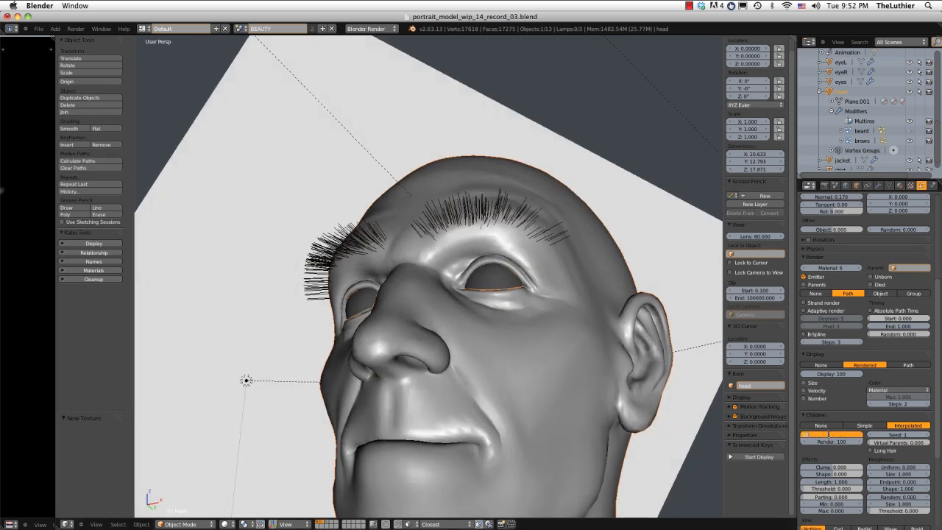
Set both the display and render amounts of the brows children to 1000 and inspect the fuller eyebrows.
{"action": "key", "text": "Return"}
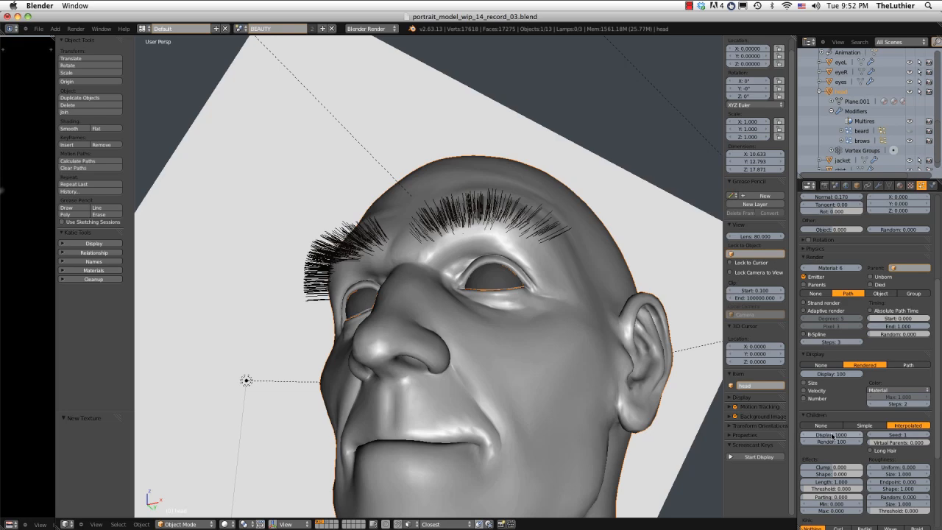
{"action": "middle_click_drag", "start_coordinate": [617, 304], "coordinate": [627, 323]}
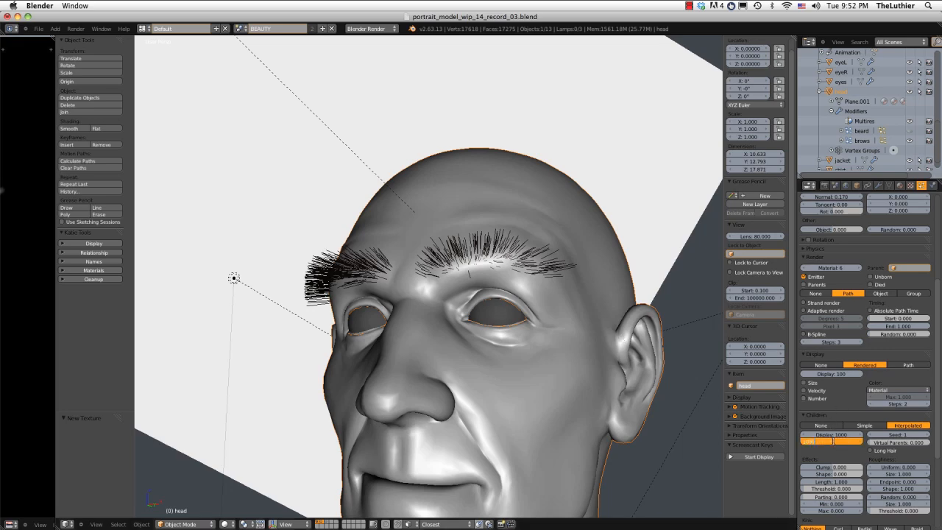
{"action": "mouse_move", "coordinate": [561, 236]}
{"action": "middle_mouse_down"}
{"action": "mouse_move", "coordinate": [554, 221]}
{"action": "mouse_move", "coordinate": [545, 240]}
{"action": "middle_mouse_up"}
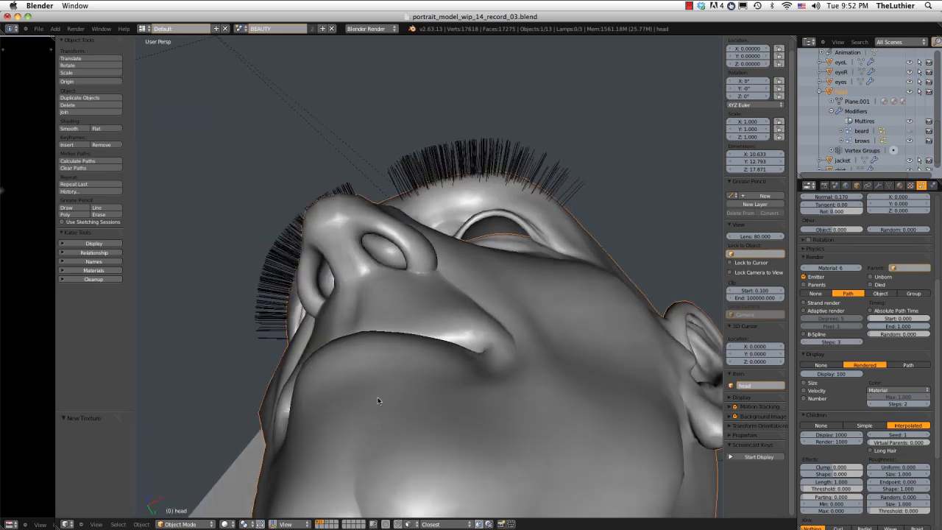
Switch the head to Particle Mode and choose the Comb brush with a radius of 68 for the brows.
{"action": "left_click", "coordinate": [179, 524]}
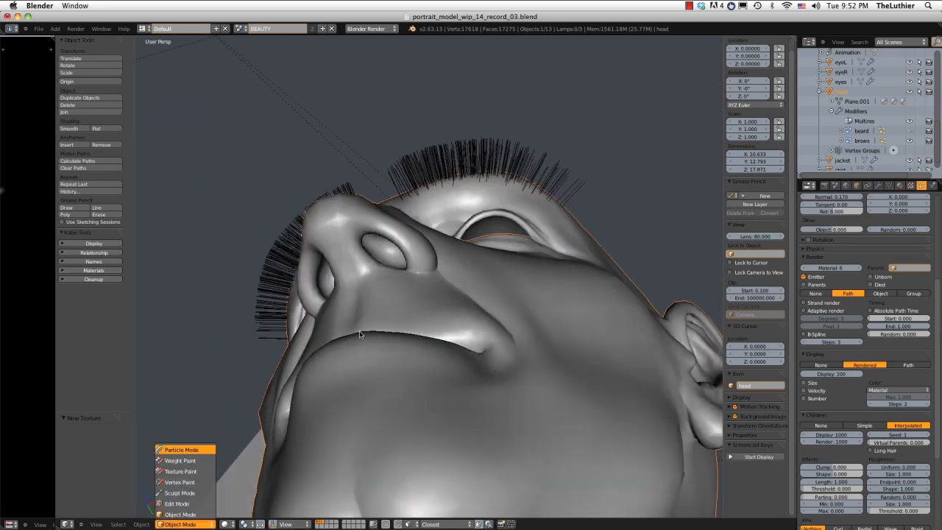
{"action": "left_click", "coordinate": [181, 450]}
{"action": "middle_click_drag", "start_coordinate": [498, 106], "coordinate": [503, 176]}
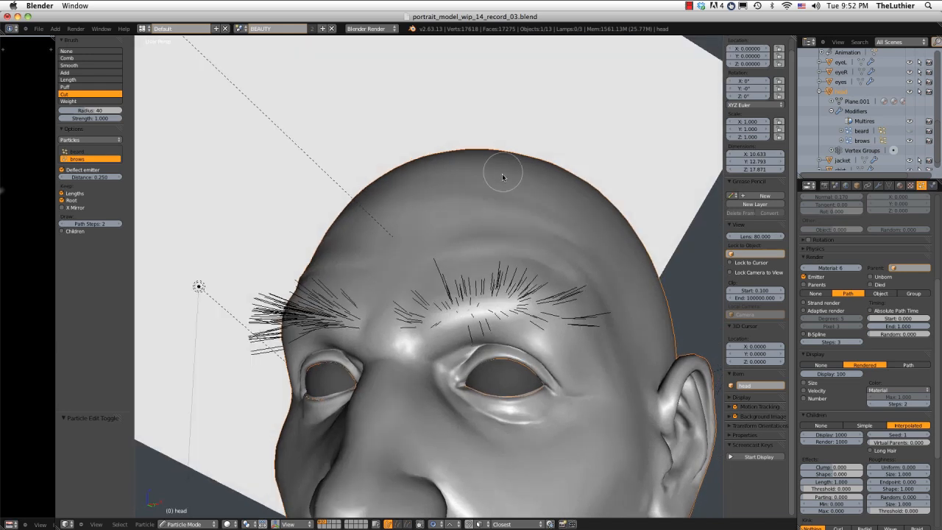
{"action": "left_click", "coordinate": [70, 58]}
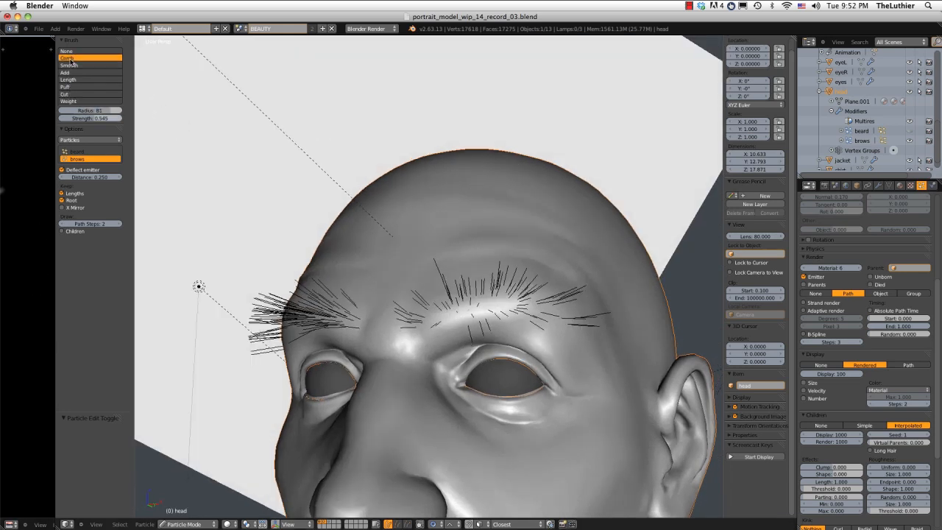
{"action": "key", "text": "f"}
{"action": "left_click", "coordinate": [485, 307]}
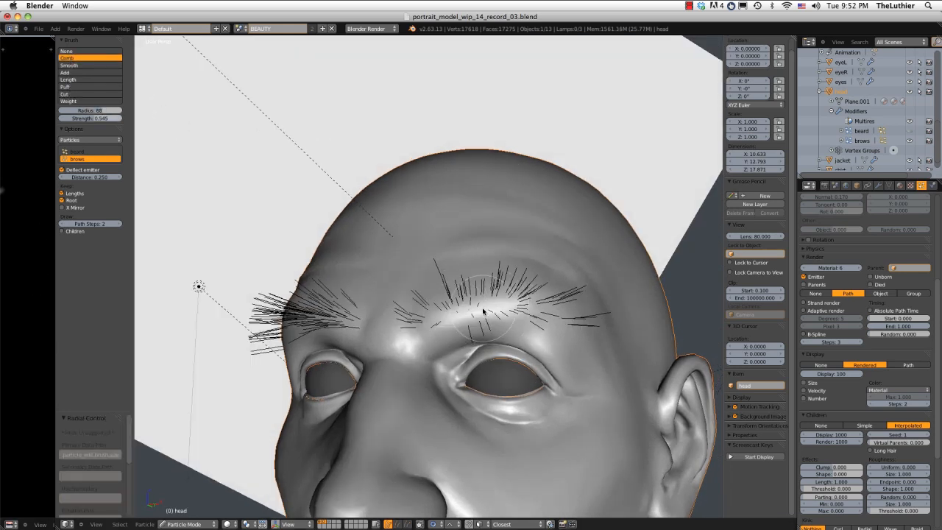
Comb the hairs above the model's left eye outward along the brow arch, reducing the brush radius to 60.
{"action": "left_click_drag", "start_coordinate": [401, 326], "coordinate": [543, 300]}
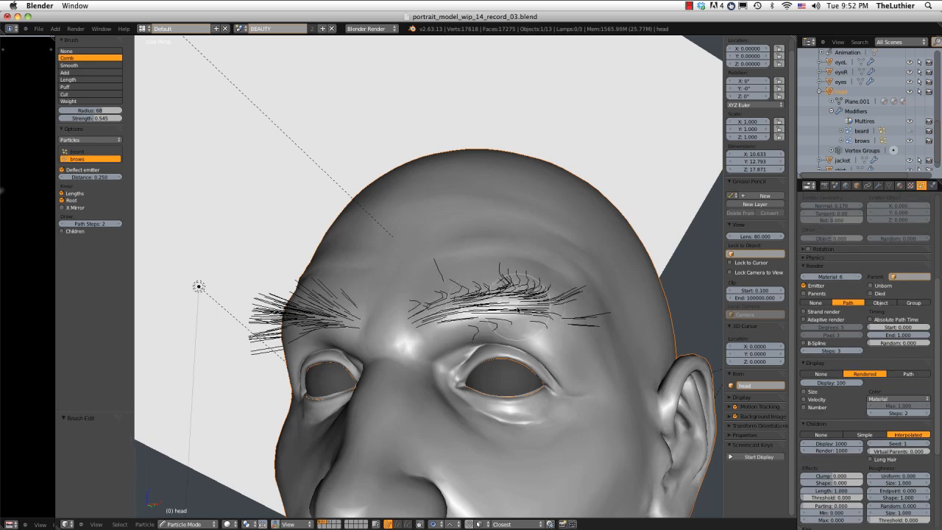
{"action": "mouse_move", "coordinate": [468, 312]}
{"action": "left_mouse_down"}
{"action": "mouse_move", "coordinate": [524, 291]}
{"action": "mouse_move", "coordinate": [607, 290]}
{"action": "mouse_move", "coordinate": [597, 336]}
{"action": "mouse_move", "coordinate": [609, 346]}
{"action": "left_mouse_up"}
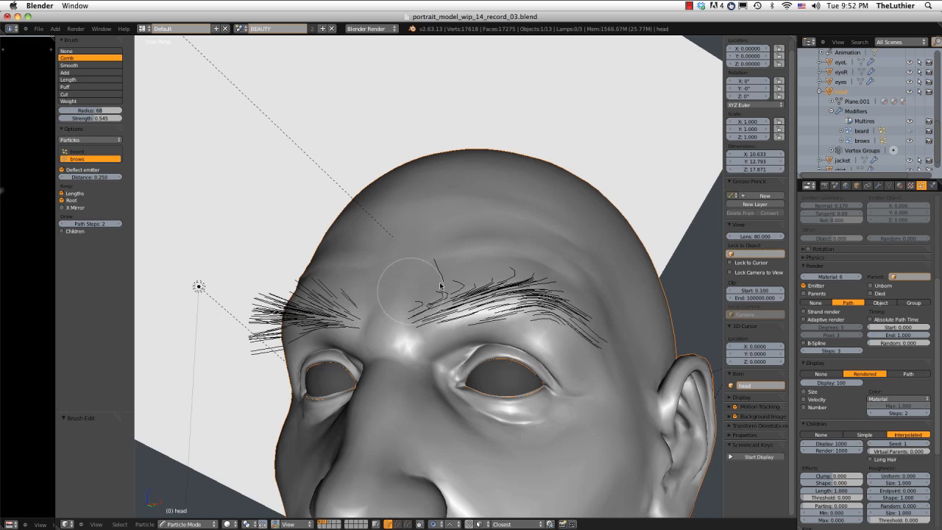
{"action": "left_click_drag", "start_coordinate": [411, 290], "coordinate": [536, 273]}
{"action": "left_click_drag", "start_coordinate": [443, 261], "coordinate": [543, 278]}
{"action": "mouse_move", "coordinate": [475, 255]}
{"action": "left_mouse_down"}
{"action": "mouse_move", "coordinate": [585, 322]}
{"action": "mouse_move", "coordinate": [613, 359]}
{"action": "left_mouse_up"}
{"action": "mouse_move", "coordinate": [586, 355]}
{"action": "middle_mouse_down"}
{"action": "mouse_move", "coordinate": [587, 281]}
{"action": "mouse_move", "coordinate": [543, 337]}
{"action": "mouse_move", "coordinate": [503, 340]}
{"action": "mouse_move", "coordinate": [525, 341]}
{"action": "mouse_move", "coordinate": [500, 281]}
{"action": "middle_mouse_up"}
{"action": "left_click", "coordinate": [496, 280]}
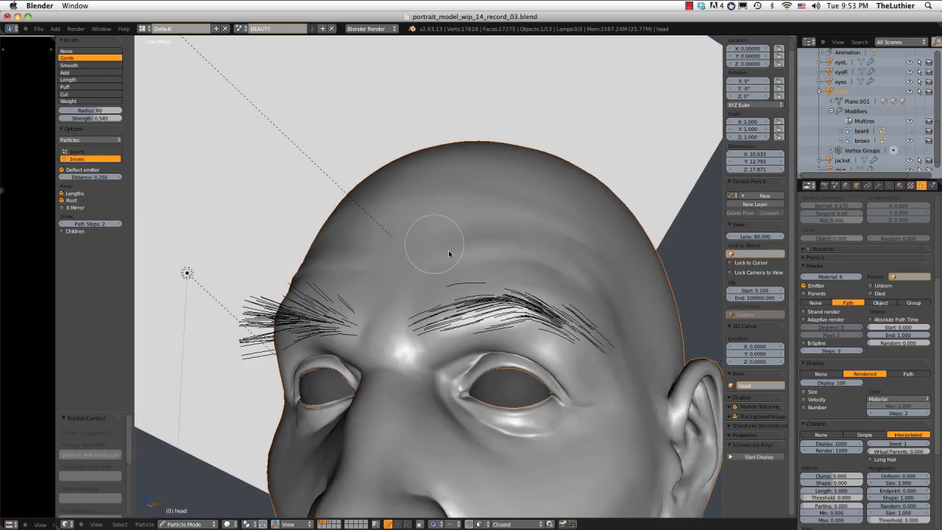
{"action": "middle_click_drag", "start_coordinate": [443, 250], "coordinate": [465, 265], "text": "ctrl"}
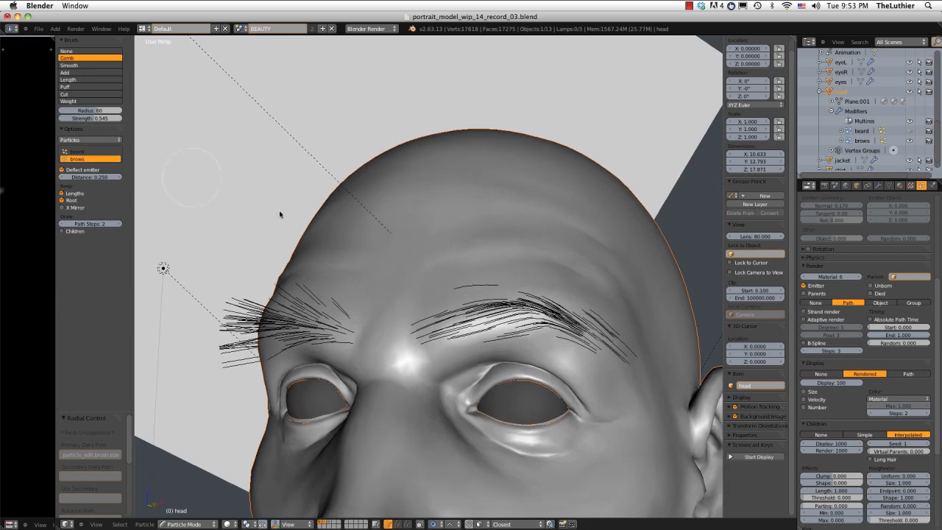
Cut away the stray hair above the model's left eyebrow in wireframe display, then return to solid shading.
{"action": "left_click", "coordinate": [74, 94]}
{"action": "key", "text": "z"}
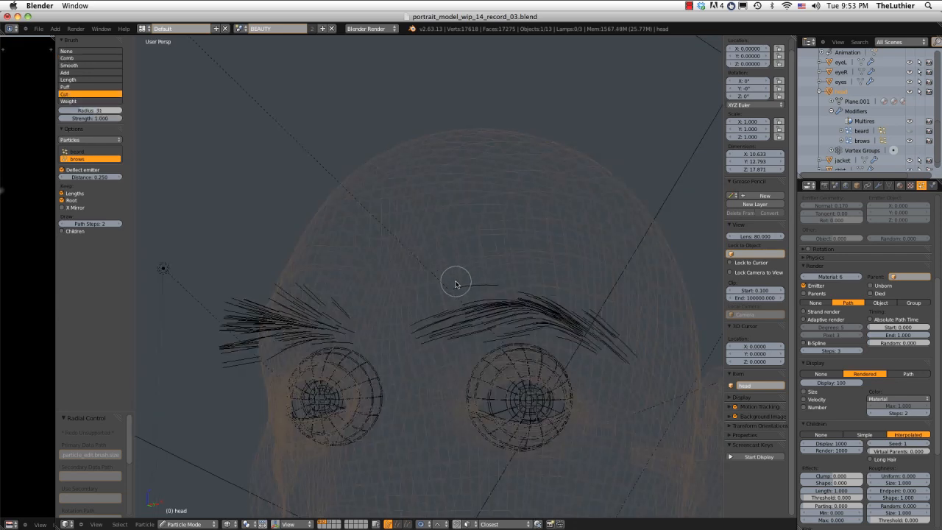
{"action": "left_click_drag", "start_coordinate": [458, 283], "coordinate": [489, 277]}
{"action": "key", "text": "z"}
{"action": "mouse_move", "coordinate": [497, 266]}
{"action": "middle_mouse_down"}
{"action": "mouse_move", "coordinate": [463, 140]}
{"action": "mouse_move", "coordinate": [461, 214]}
{"action": "mouse_move", "coordinate": [450, 231]}
{"action": "middle_mouse_up"}
Comb the model's left eyebrow further into shape and show the child hairs to check it from the side.
{"action": "left_click", "coordinate": [72, 58]}
{"action": "middle_click_drag", "start_coordinate": [484, 330], "coordinate": [457, 314], "text": "shift"}
{"action": "middle_click_drag", "start_coordinate": [456, 314], "coordinate": [459, 332], "text": "ctrl"}
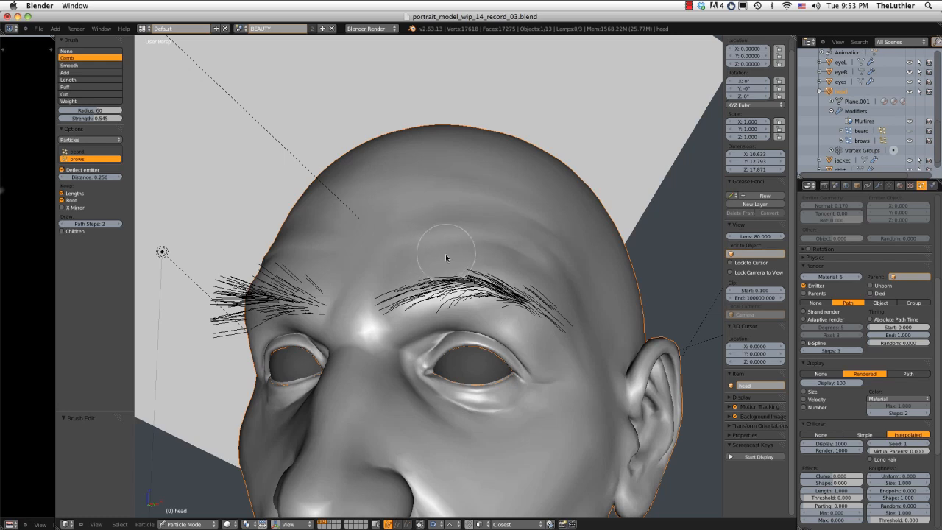
{"action": "mouse_move", "coordinate": [448, 265]}
{"action": "left_mouse_down"}
{"action": "mouse_move", "coordinate": [478, 248]}
{"action": "mouse_move", "coordinate": [482, 269]}
{"action": "mouse_move", "coordinate": [505, 257]}
{"action": "mouse_move", "coordinate": [520, 276]}
{"action": "mouse_move", "coordinate": [537, 273]}
{"action": "mouse_move", "coordinate": [556, 292]}
{"action": "left_mouse_up"}
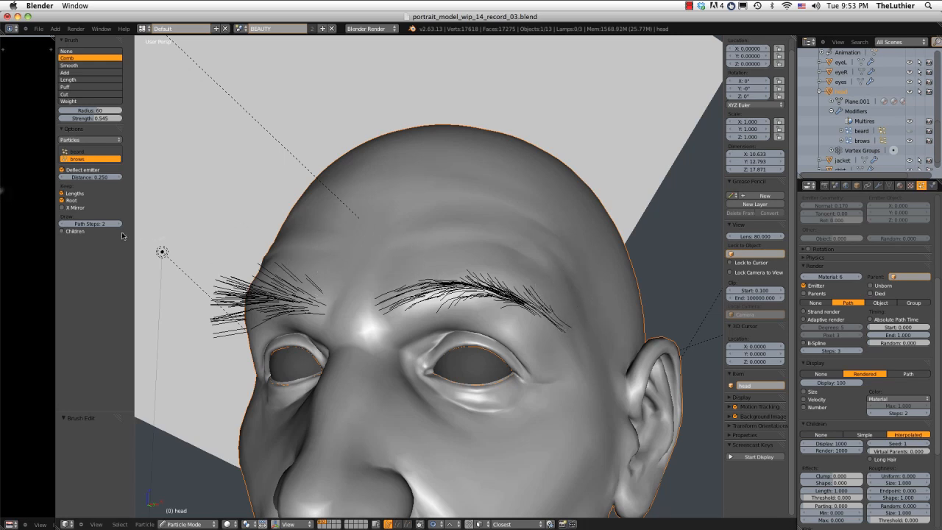
{"action": "left_click", "coordinate": [62, 231]}
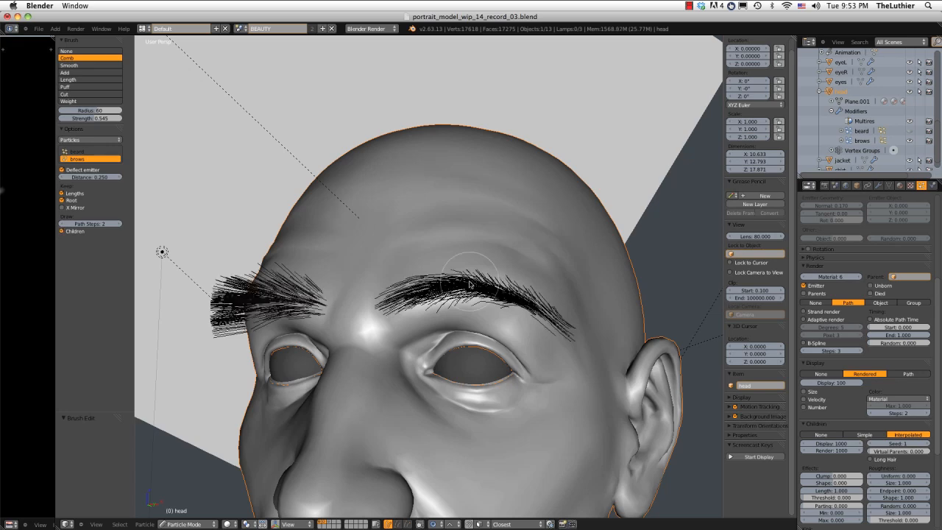
{"action": "middle_click_drag", "start_coordinate": [494, 247], "coordinate": [467, 251]}
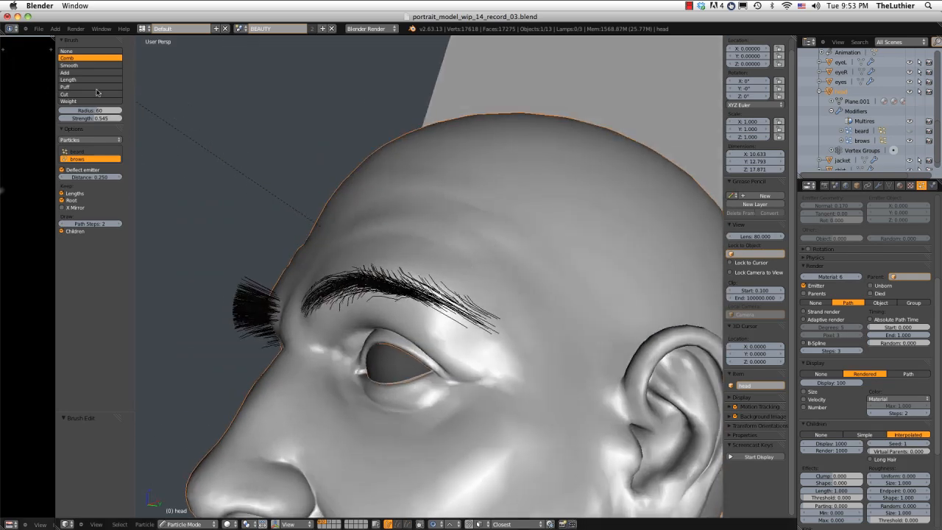
Puff the hairs of the model's left eyebrow away from the skin using the Puff brush with a radius of 77.
{"action": "middle_click_drag", "start_coordinate": [551, 340], "coordinate": [578, 336]}
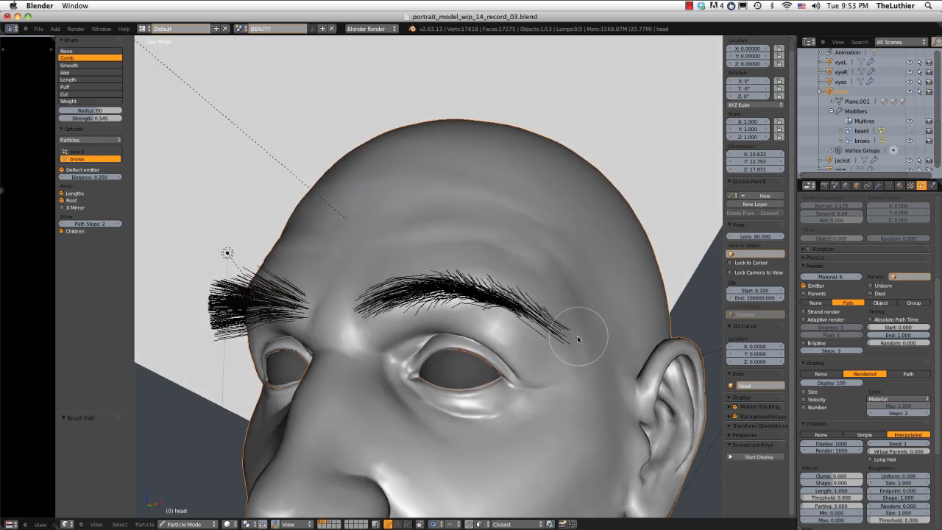
{"action": "left_click", "coordinate": [78, 87]}
{"action": "mouse_move", "coordinate": [471, 280]}
{"action": "middle_mouse_down"}
{"action": "mouse_move", "coordinate": [487, 309]}
{"action": "mouse_move", "coordinate": [479, 249]}
{"action": "mouse_move", "coordinate": [479, 321]}
{"action": "mouse_move", "coordinate": [427, 302]}
{"action": "middle_mouse_up"}
{"action": "key", "text": "f"}
{"action": "left_click", "coordinate": [475, 321]}
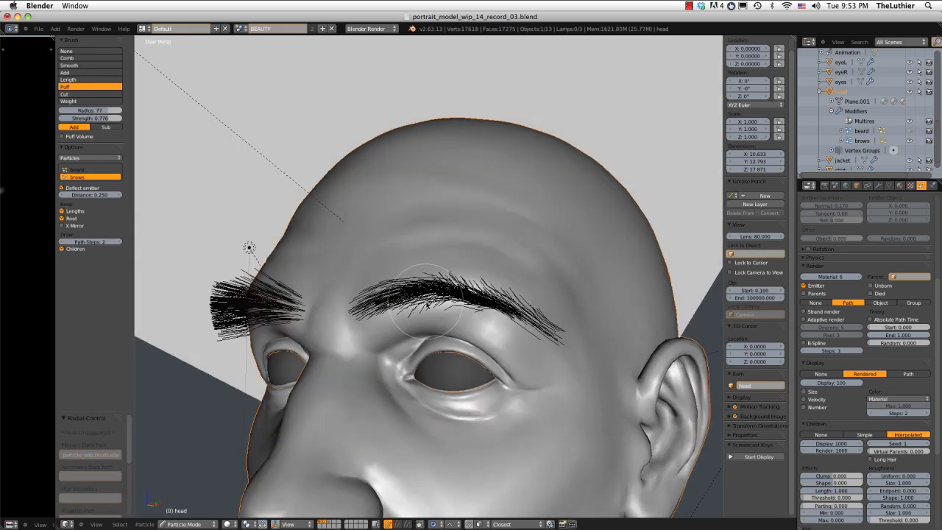
{"action": "mouse_move", "coordinate": [405, 289]}
{"action": "left_mouse_down"}
{"action": "mouse_move", "coordinate": [440, 288]}
{"action": "mouse_move", "coordinate": [489, 304]}
{"action": "left_mouse_up"}
{"action": "left_click_drag", "start_coordinate": [374, 292], "coordinate": [426, 292]}
{"action": "middle_click_drag", "start_coordinate": [413, 288], "coordinate": [404, 242]}
{"action": "mouse_move", "coordinate": [370, 179]}
{"action": "left_mouse_down"}
{"action": "mouse_move", "coordinate": [395, 196]}
{"action": "mouse_move", "coordinate": [430, 184]}
{"action": "mouse_move", "coordinate": [506, 207]}
{"action": "left_mouse_up"}
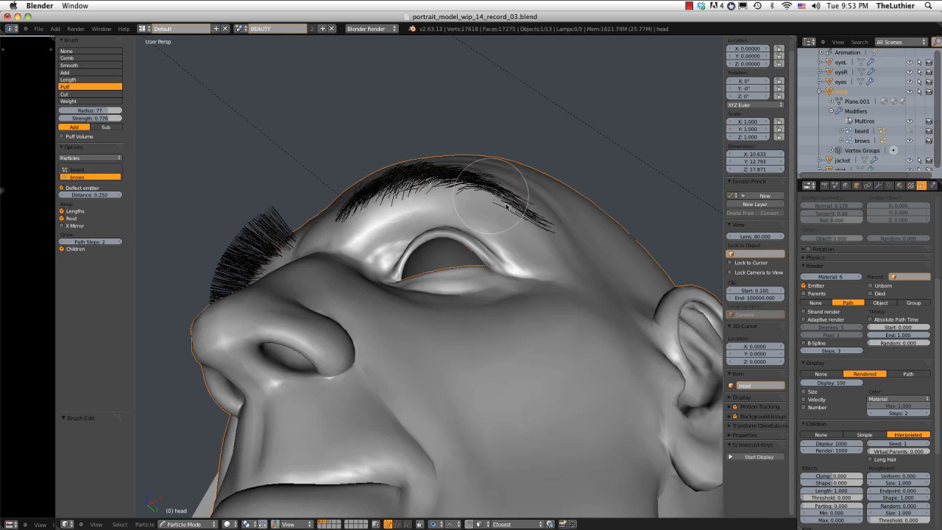
{"action": "mouse_move", "coordinate": [446, 152]}
{"action": "middle_mouse_down"}
{"action": "mouse_move", "coordinate": [463, 148]}
{"action": "mouse_move", "coordinate": [465, 166]}
{"action": "middle_mouse_up"}
{"action": "left_click_drag", "start_coordinate": [387, 151], "coordinate": [389, 162]}
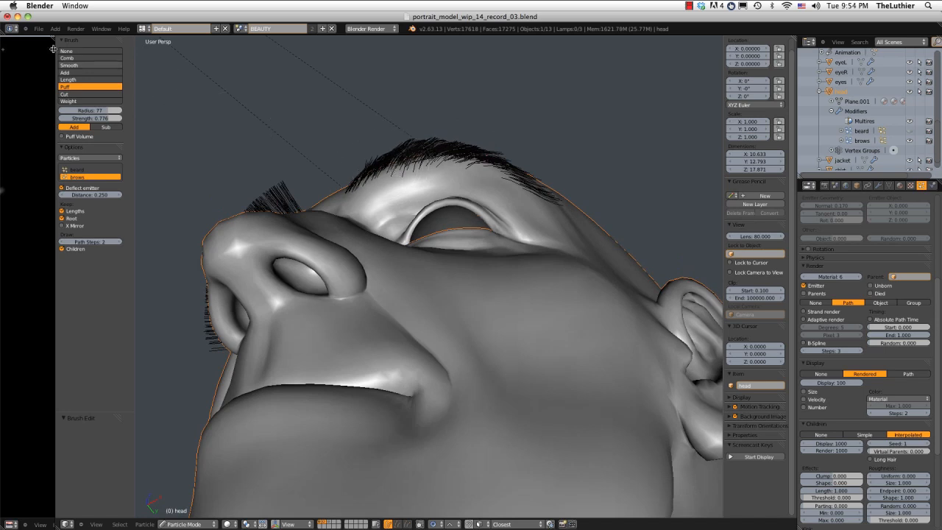
Trim the outer end of the model's left eyebrow with the Cut brush while the child hairs are hidden, and show them again.
{"action": "left_click", "coordinate": [62, 249]}
{"action": "left_click", "coordinate": [68, 94]}
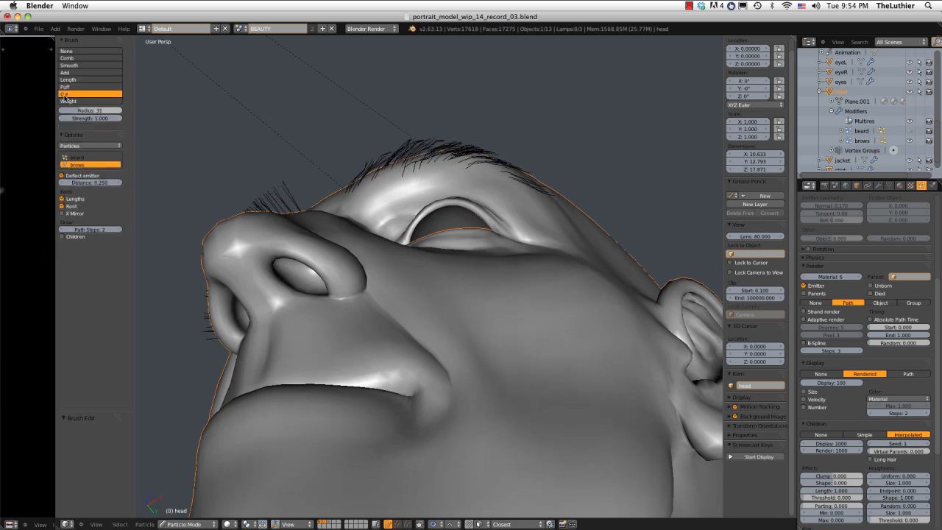
{"action": "middle_click_drag", "start_coordinate": [610, 202], "coordinate": [595, 192]}
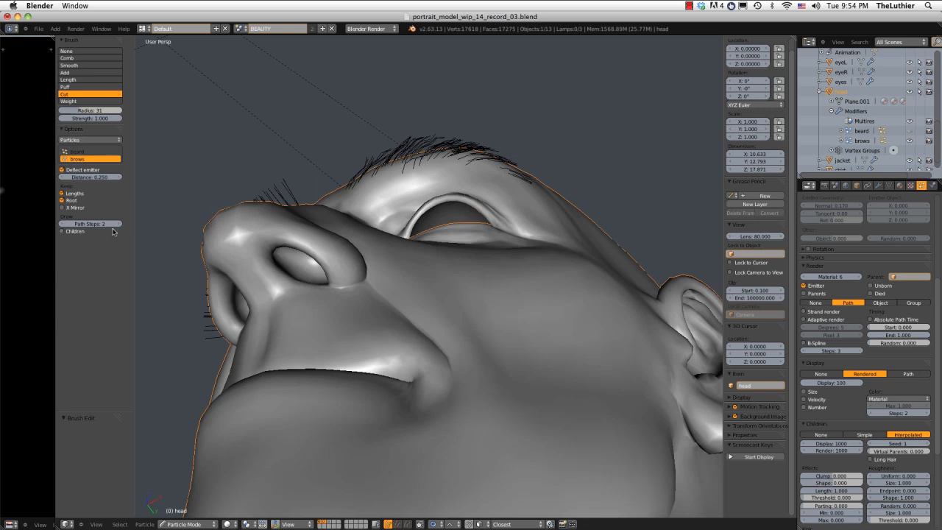
{"action": "left_click", "coordinate": [83, 234]}
{"action": "middle_click_drag", "start_coordinate": [557, 168], "coordinate": [548, 199]}
{"action": "mouse_move", "coordinate": [549, 191]}
{"action": "middle_mouse_down", "text": "ctrl"}
{"action": "mouse_move", "coordinate": [547, 149]}
{"action": "mouse_move", "coordinate": [540, 199]}
{"action": "middle_mouse_up", "text": "ctrl"}
{"action": "middle_click_drag", "start_coordinate": [348, 195], "coordinate": [424, 224]}
Comb the hairs of the model's right eyebrow outward along the brow arch.
{"action": "left_click", "coordinate": [84, 58]}
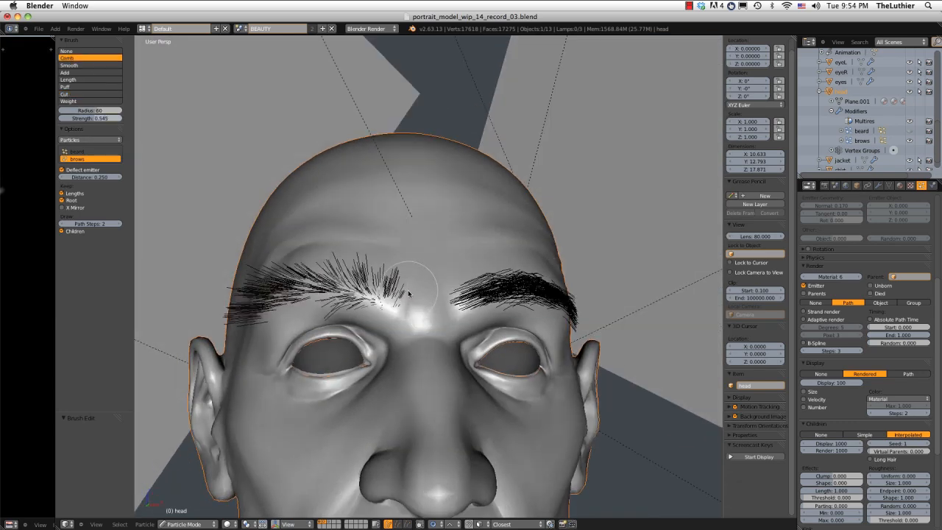
{"action": "left_click_drag", "start_coordinate": [409, 299], "coordinate": [263, 290]}
{"action": "left_click_drag", "start_coordinate": [370, 268], "coordinate": [328, 267]}
{"action": "middle_click_drag", "start_coordinate": [328, 268], "coordinate": [358, 237]}
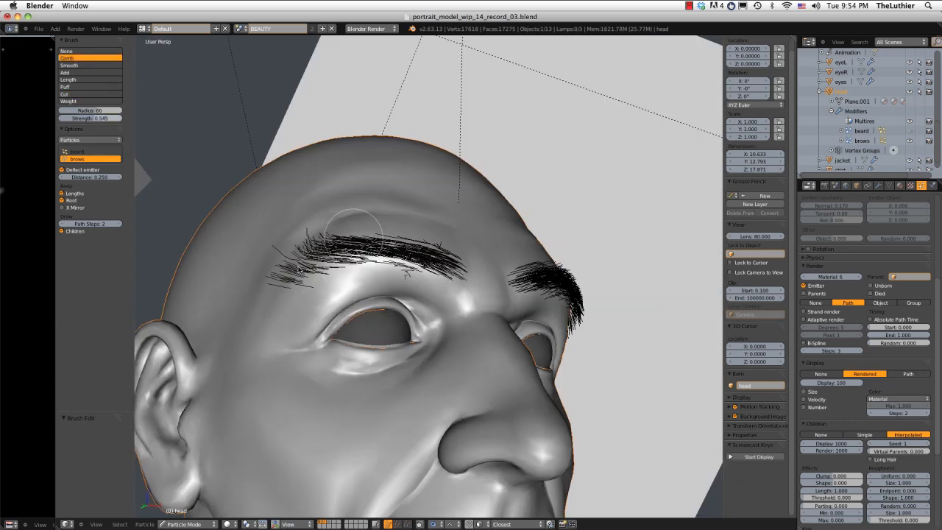
{"action": "left_click_drag", "start_coordinate": [357, 236], "coordinate": [281, 285]}
{"action": "middle_click_drag", "start_coordinate": [291, 258], "coordinate": [359, 231]}
{"action": "left_click_drag", "start_coordinate": [358, 240], "coordinate": [256, 337]}
{"action": "left_click_drag", "start_coordinate": [450, 288], "coordinate": [334, 297]}
{"action": "middle_click_drag", "start_coordinate": [467, 231], "coordinate": [408, 251]}
Set the Comb brush radius to 67 and refine the arch and outer end of the model's right eyebrow.
{"action": "key", "text": "f"}
{"action": "left_click", "coordinate": [412, 250]}
{"action": "left_click_drag", "start_coordinate": [380, 273], "coordinate": [333, 267]}
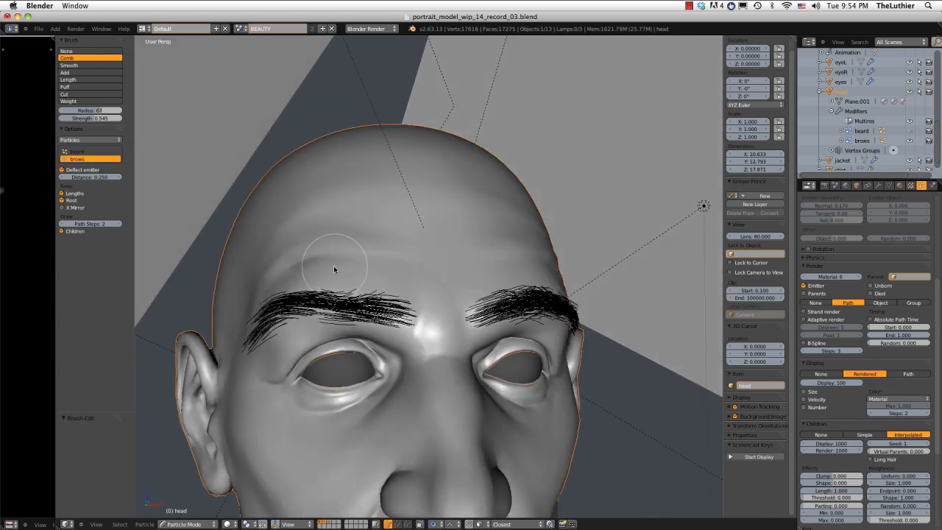
{"action": "middle_click_drag", "start_coordinate": [302, 259], "coordinate": [359, 233]}
{"action": "mouse_move", "coordinate": [359, 233]}
{"action": "left_mouse_down"}
{"action": "mouse_move", "coordinate": [331, 261]}
{"action": "mouse_move", "coordinate": [294, 273]}
{"action": "mouse_move", "coordinate": [301, 304]}
{"action": "left_mouse_up"}
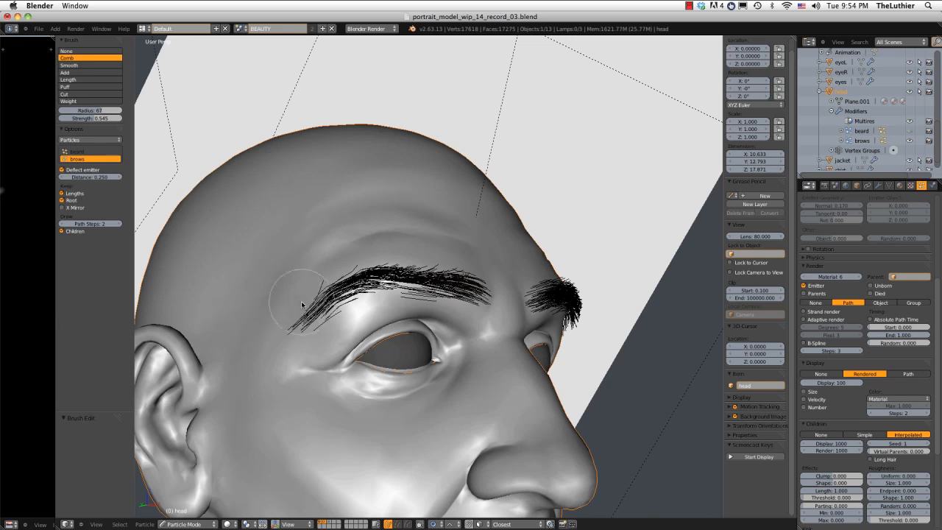
{"action": "mouse_move", "coordinate": [382, 311]}
{"action": "middle_mouse_down"}
{"action": "mouse_move", "coordinate": [384, 327]}
{"action": "mouse_move", "coordinate": [434, 335]}
{"action": "middle_mouse_up"}
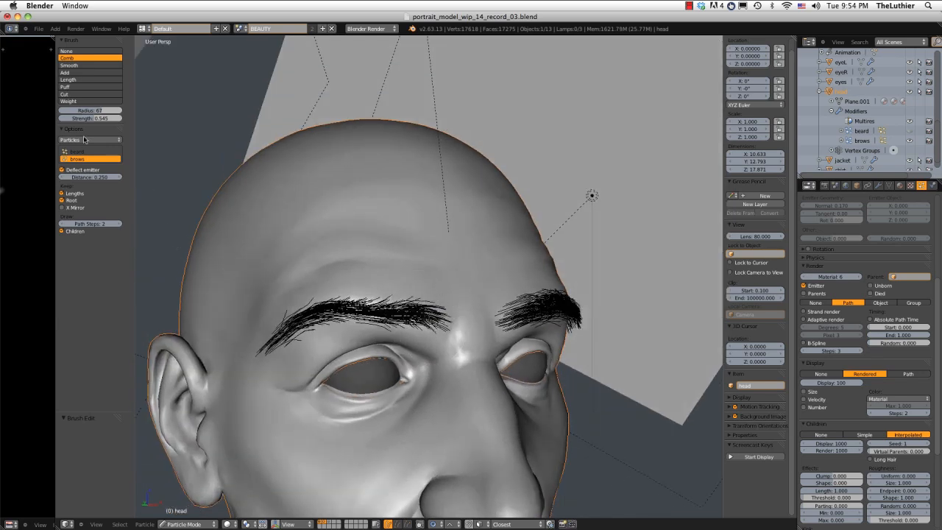
Puff the hairs of the model's right eyebrow away from the skin using the Puff brush with a radius of 58.
{"action": "left_click", "coordinate": [83, 87]}
{"action": "mouse_move", "coordinate": [382, 317]}
{"action": "middle_mouse_down"}
{"action": "mouse_move", "coordinate": [387, 203]}
{"action": "mouse_move", "coordinate": [368, 280]}
{"action": "mouse_move", "coordinate": [375, 217]}
{"action": "middle_mouse_up"}
{"action": "key", "text": "f"}
{"action": "left_click", "coordinate": [377, 263]}
{"action": "left_click_drag", "start_coordinate": [406, 153], "coordinate": [420, 172]}
{"action": "mouse_move", "coordinate": [337, 179]}
{"action": "left_mouse_down"}
{"action": "mouse_move", "coordinate": [311, 174]}
{"action": "mouse_move", "coordinate": [301, 184]}
{"action": "left_mouse_up"}
{"action": "mouse_move", "coordinate": [385, 147]}
{"action": "middle_mouse_down"}
{"action": "mouse_move", "coordinate": [388, 171]}
{"action": "mouse_move", "coordinate": [379, 95]}
{"action": "middle_mouse_up"}
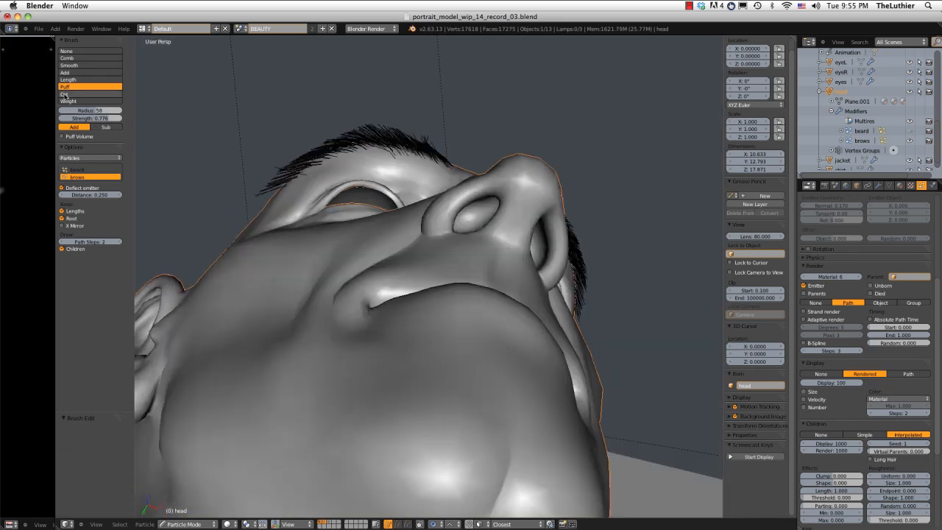
Trim the outer end of the model's right eyebrow with the Cut brush and turn the child hairs display back on.
{"action": "left_click", "coordinate": [64, 94]}
{"action": "middle_click_drag", "start_coordinate": [273, 162], "coordinate": [272, 231]}
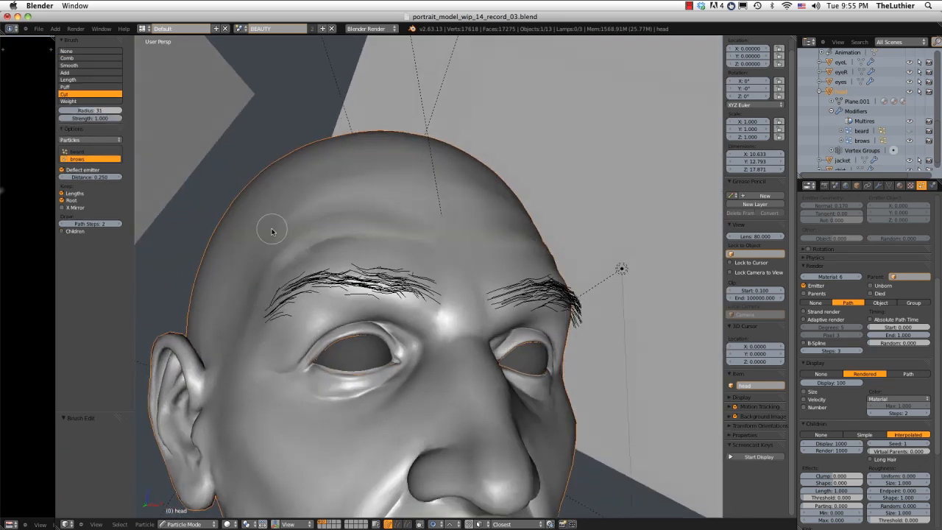
{"action": "left_click", "coordinate": [61, 231]}
{"action": "scroll", "coordinate": [500, 198], "scroll_direction": "down", "scroll_amount": 1}
{"action": "middle_click_drag", "start_coordinate": [500, 199], "coordinate": [447, 197]}
{"action": "scroll", "coordinate": [441, 197], "scroll_direction": "up", "scroll_amount": 1}
Smooth the direction of the model's right eyebrow hairs with the Comb brush and check both brows on the whole face.
{"action": "left_click", "coordinate": [90, 57]}
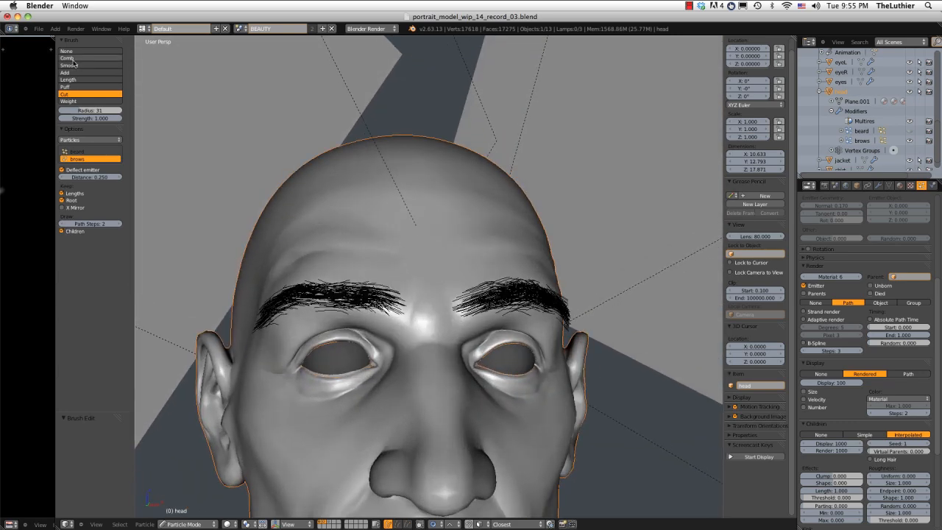
{"action": "middle_click_drag", "start_coordinate": [294, 309], "coordinate": [335, 318]}
{"action": "middle_click_drag", "start_coordinate": [348, 251], "coordinate": [231, 263]}
{"action": "left_click_drag", "start_coordinate": [255, 265], "coordinate": [279, 298]}
{"action": "left_click_drag", "start_coordinate": [270, 249], "coordinate": [273, 256]}
{"action": "middle_click_drag", "start_coordinate": [348, 262], "coordinate": [387, 207]}
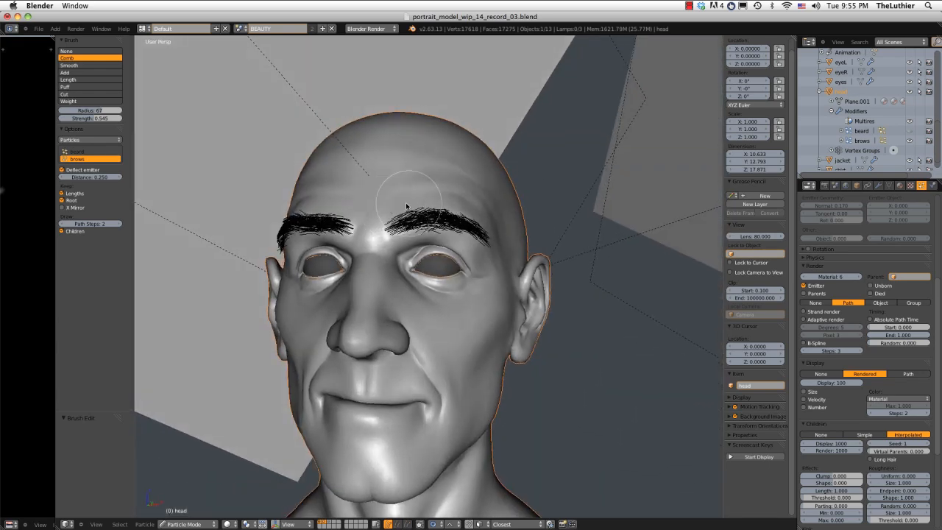
Switch to the camera view, set a render border around the eyes and brows, and render that region.
{"action": "key", "text": "KP_0"}
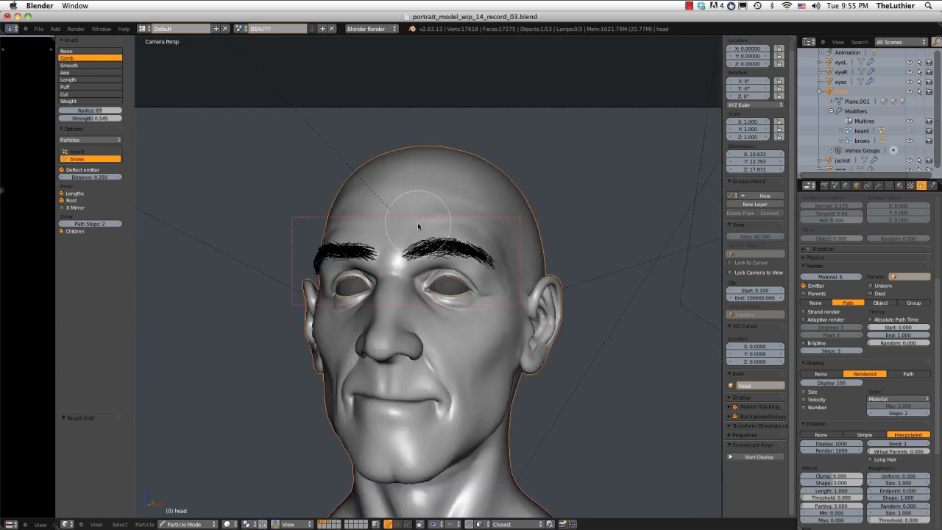
{"action": "middle_click_drag", "start_coordinate": [418, 224], "coordinate": [400, 206], "text": "shift"}
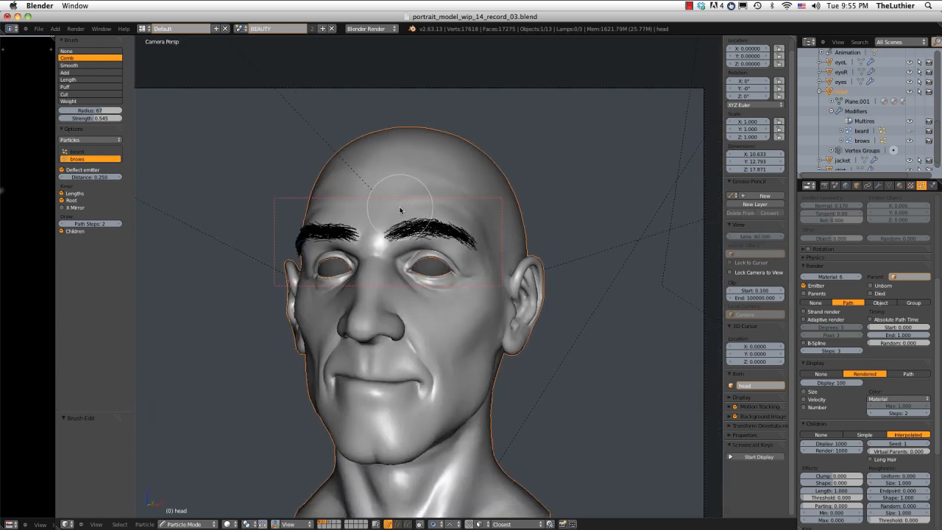
{"action": "key", "text": "b"}
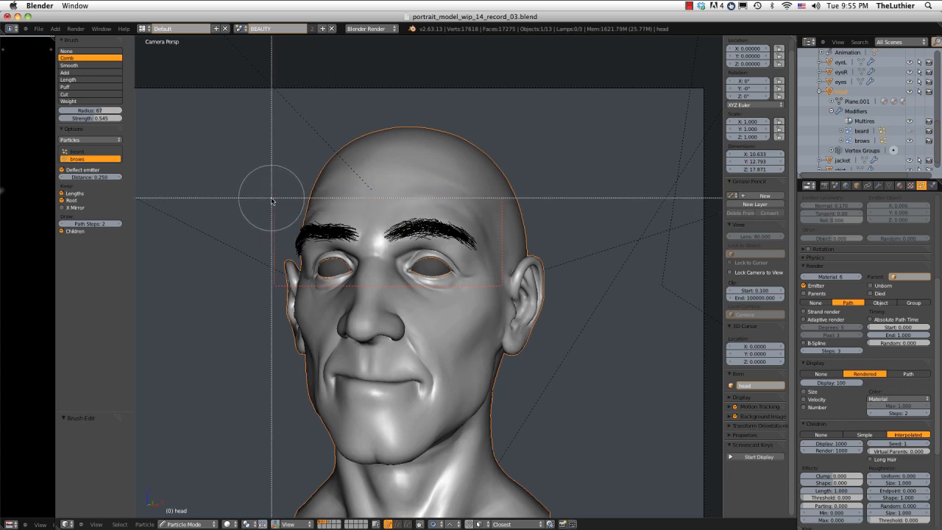
{"action": "left_click_drag", "start_coordinate": [267, 189], "coordinate": [511, 293]}
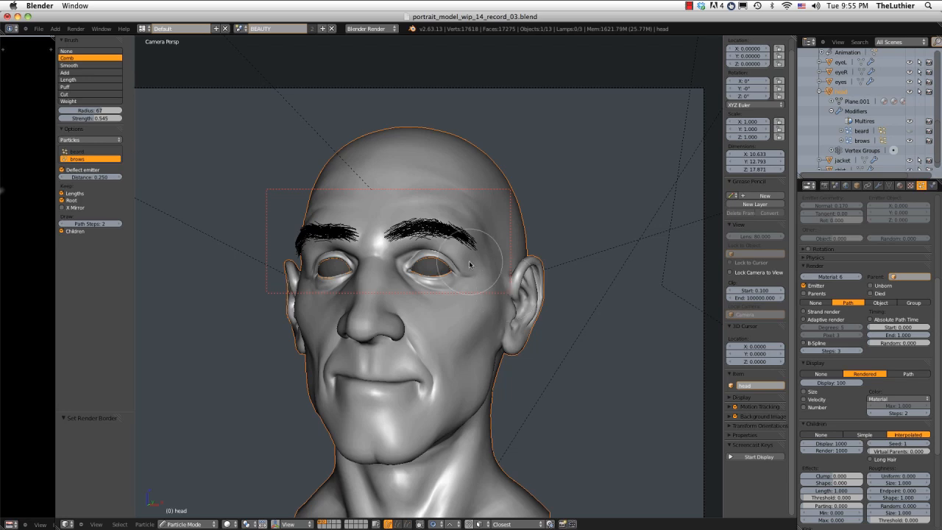
{"action": "left_click", "coordinate": [77, 29]}
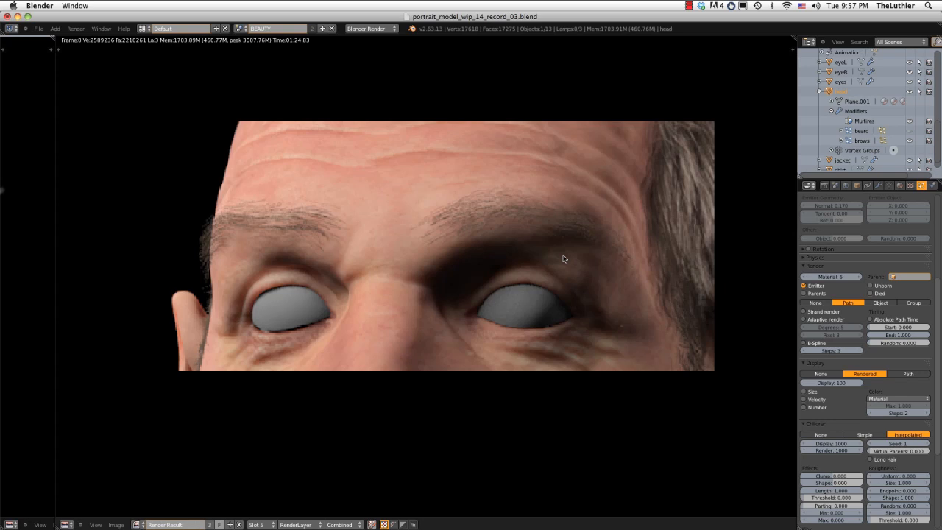
Set the brows' children to 4000 for both display and render, and render the region again.
{"action": "middle_click_drag", "start_coordinate": [563, 258], "coordinate": [555, 248]}
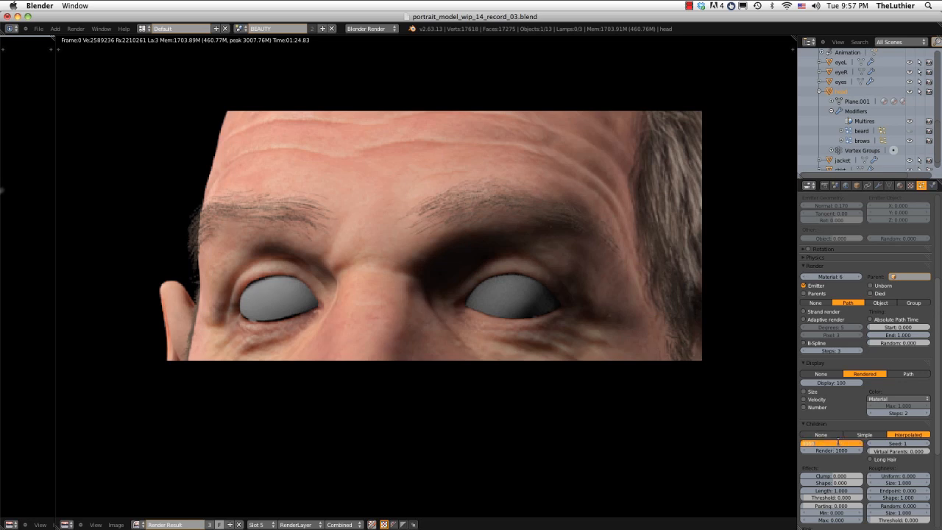
{"action": "key", "text": "Tab"}
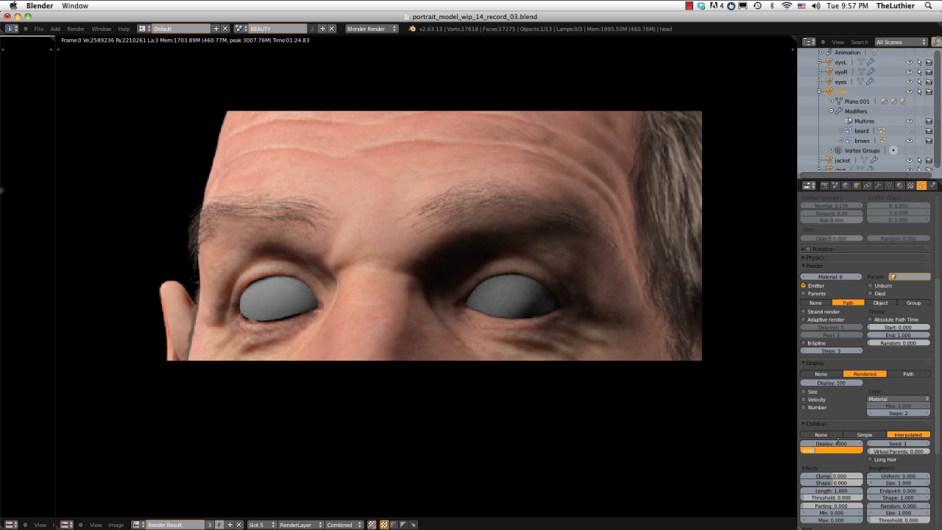
{"action": "key", "text": "Return"}
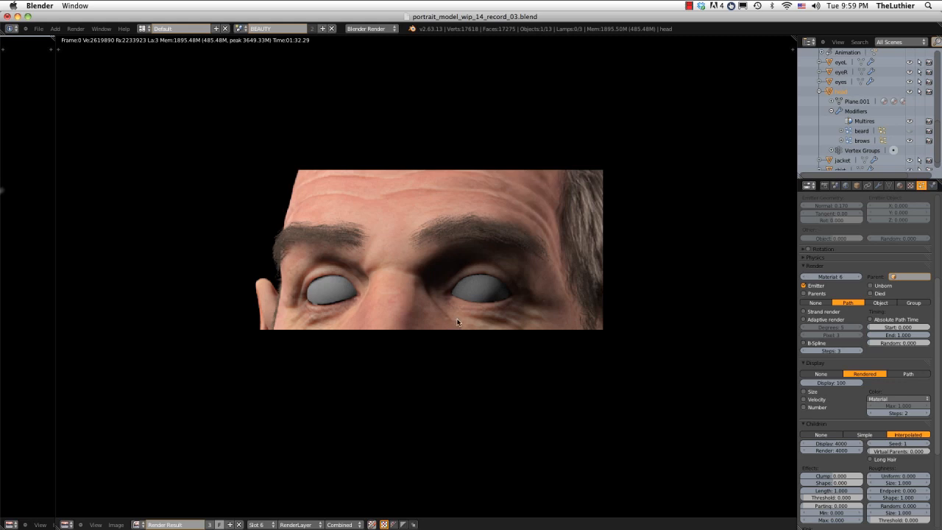
Close the render result and switch the head from Particle Mode to Object Mode for a closer look at the brows.
{"action": "key", "text": "Escape"}
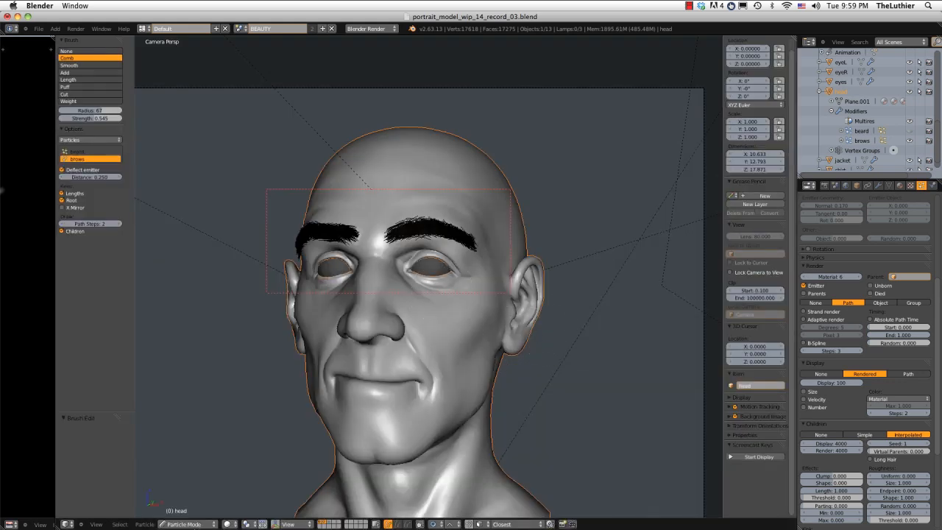
{"action": "left_click", "coordinate": [192, 524]}
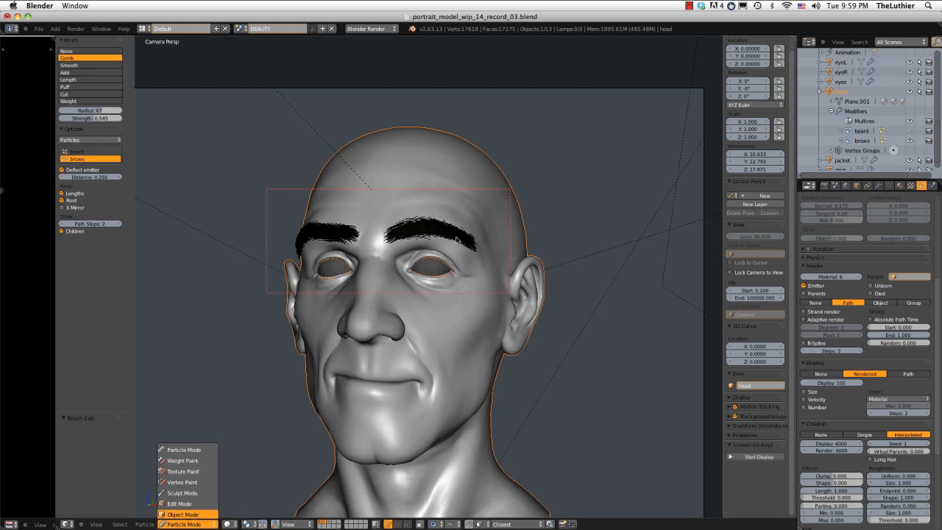
{"action": "middle_click_drag", "start_coordinate": [393, 267], "coordinate": [393, 337], "text": "ctrl"}
{"action": "middle_click_drag", "start_coordinate": [366, 251], "coordinate": [384, 280], "text": "shift"}
{"action": "middle_click_drag", "start_coordinate": [385, 313], "coordinate": [393, 392], "text": "ctrl"}
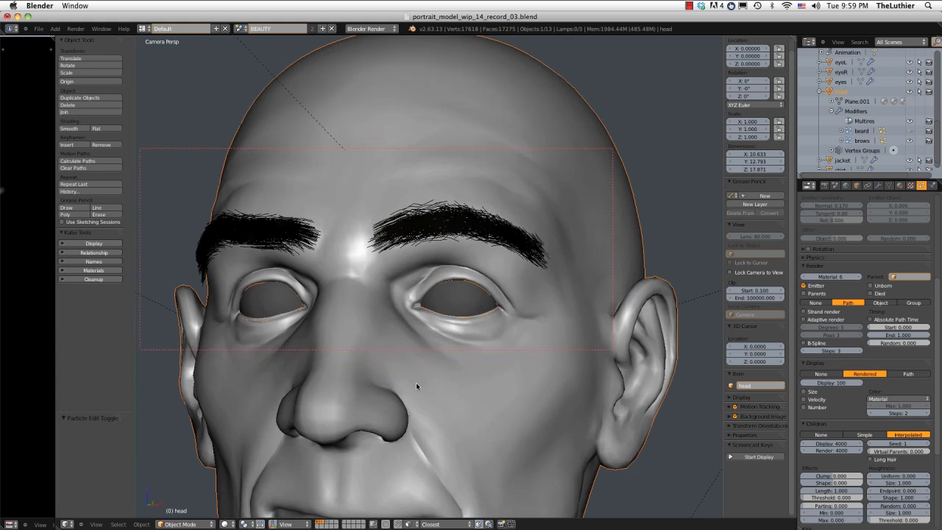
{"action": "scroll", "coordinate": [845, 465], "scroll_direction": "down", "scroll_amount": 2}
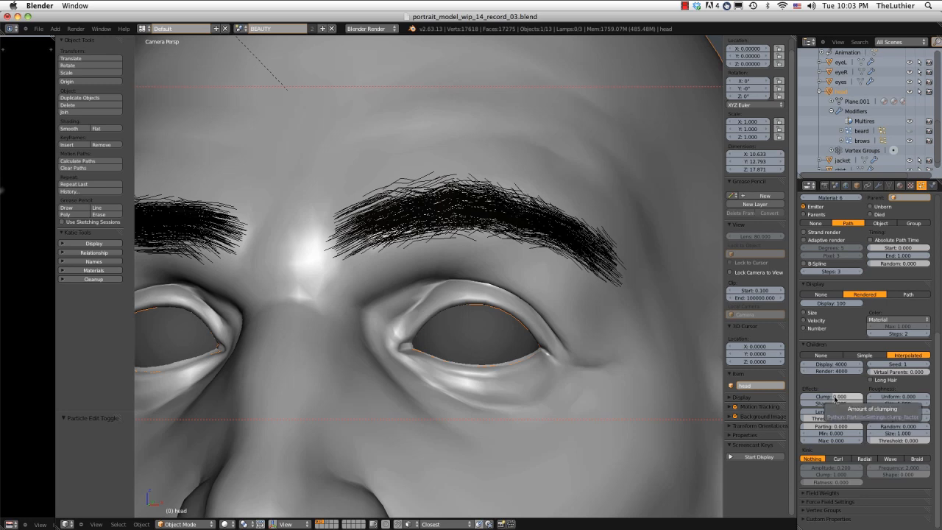
Set the Clump of the brows' child hairs to 0.5.
{"action": "left_click", "coordinate": [834, 398]}
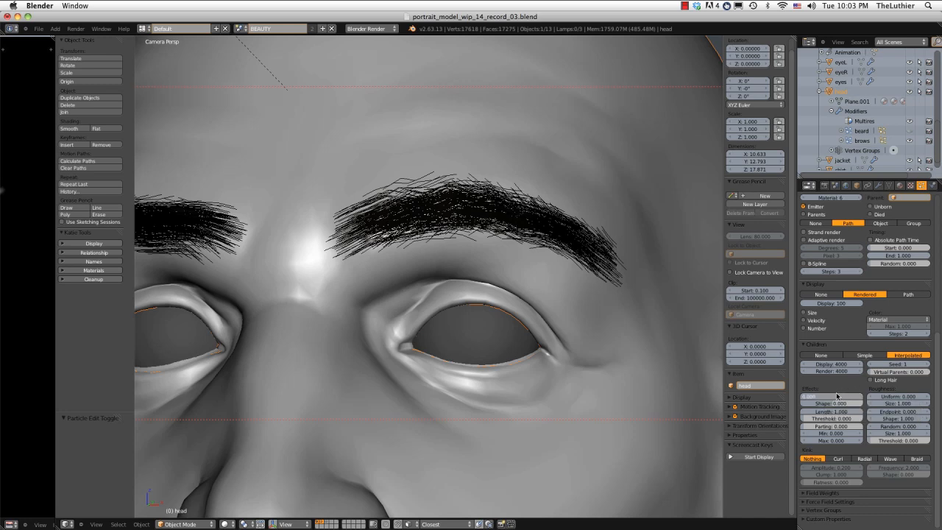
{"action": "key", "text": "Return"}
{"action": "left_click", "coordinate": [834, 397]}
{"action": "type", "text": "5"}
{"action": "key", "text": "Return"}
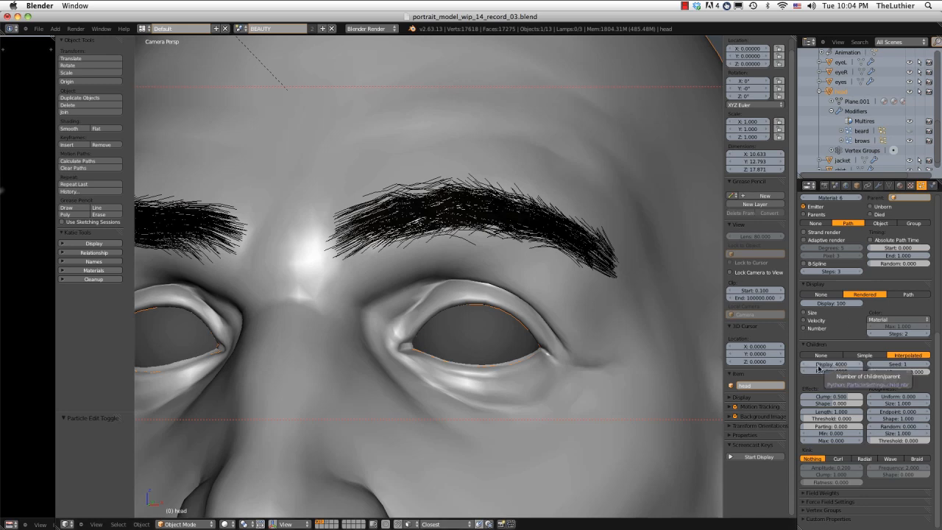
Set the clump Shape of the brows' child hairs to 0.3.
{"action": "scroll", "coordinate": [837, 386], "scroll_direction": "up", "scroll_amount": 5}
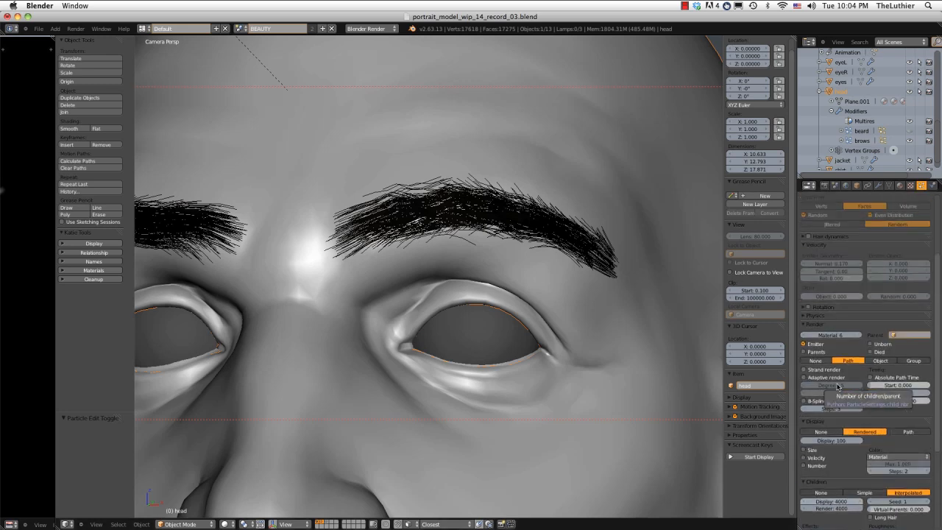
{"action": "scroll", "coordinate": [836, 386], "scroll_direction": "up", "scroll_amount": 4}
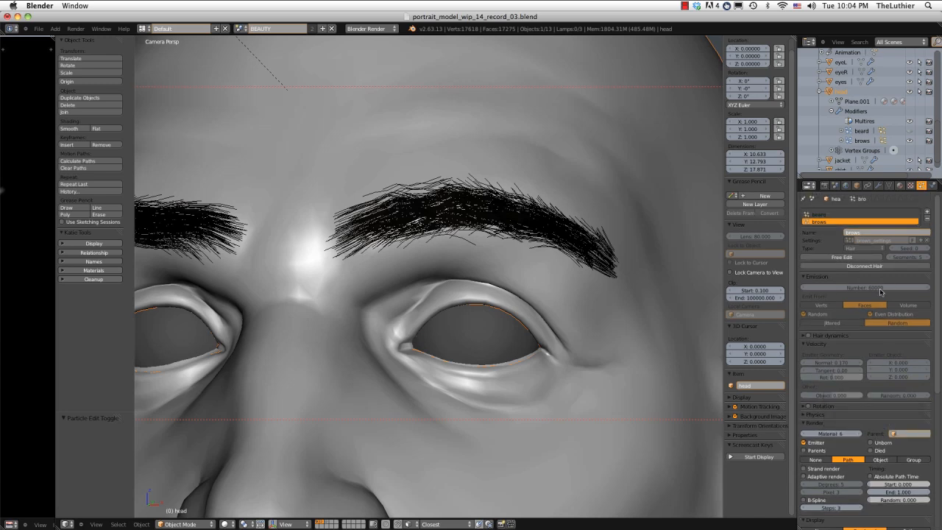
{"action": "scroll", "coordinate": [880, 292], "scroll_direction": "down", "scroll_amount": 7}
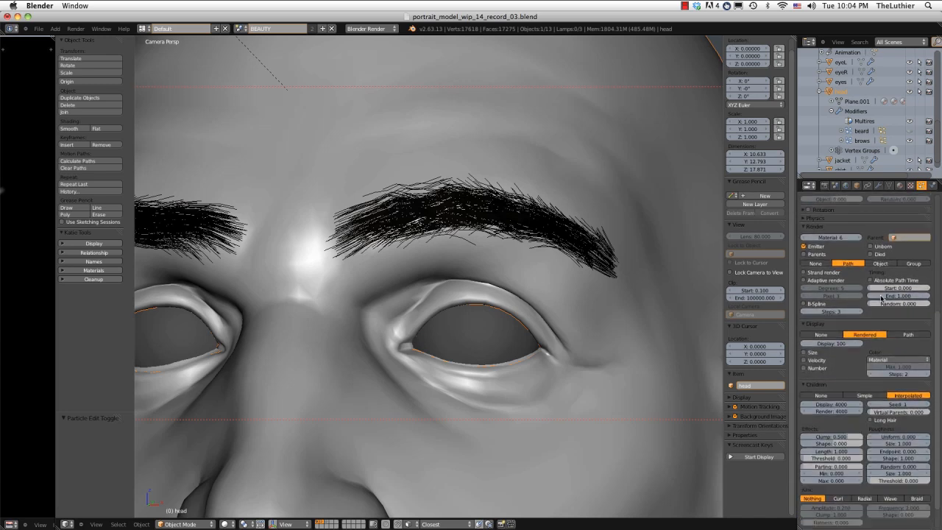
{"action": "scroll", "coordinate": [881, 297], "scroll_direction": "down", "scroll_amount": 1}
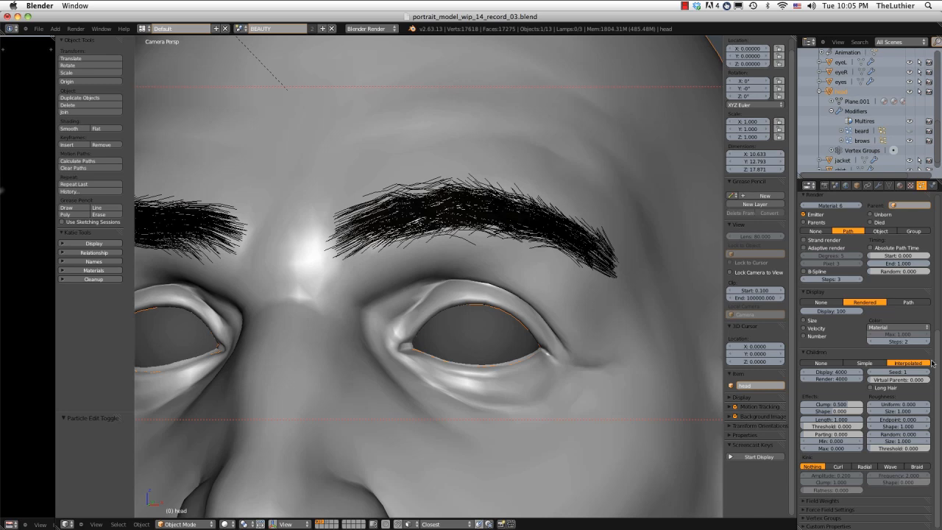
{"action": "left_click", "coordinate": [839, 412]}
{"action": "key", "text": "Return"}
{"action": "left_click", "coordinate": [828, 411]}
{"action": "key", "text": "Return"}
{"action": "left_click", "coordinate": [831, 411]}
{"action": "key", "text": "Return"}
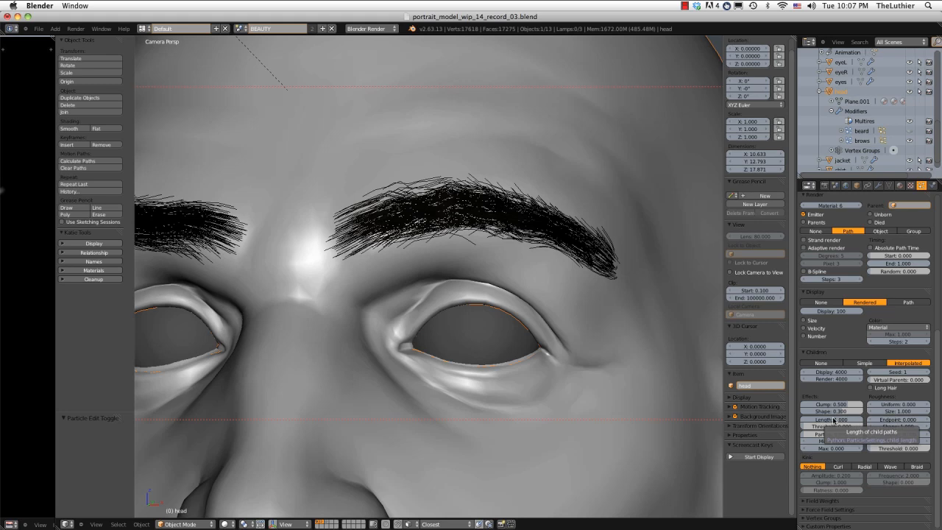
Set the Length of the brows' child hairs to 0.4 with a Threshold of 0.6.
{"action": "left_click", "coordinate": [834, 420]}
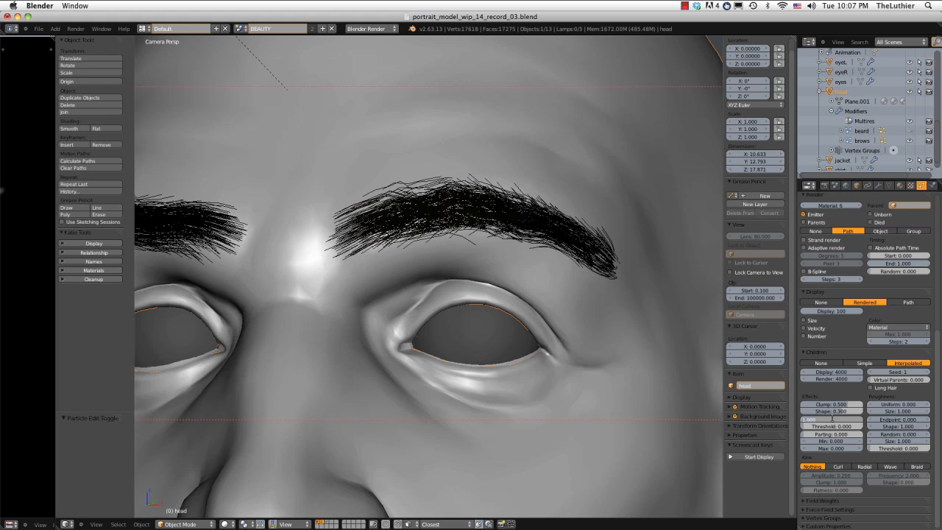
{"action": "key", "text": "BackSpace"}
{"action": "type", "text": "0.4"}
{"action": "key", "text": "Return"}
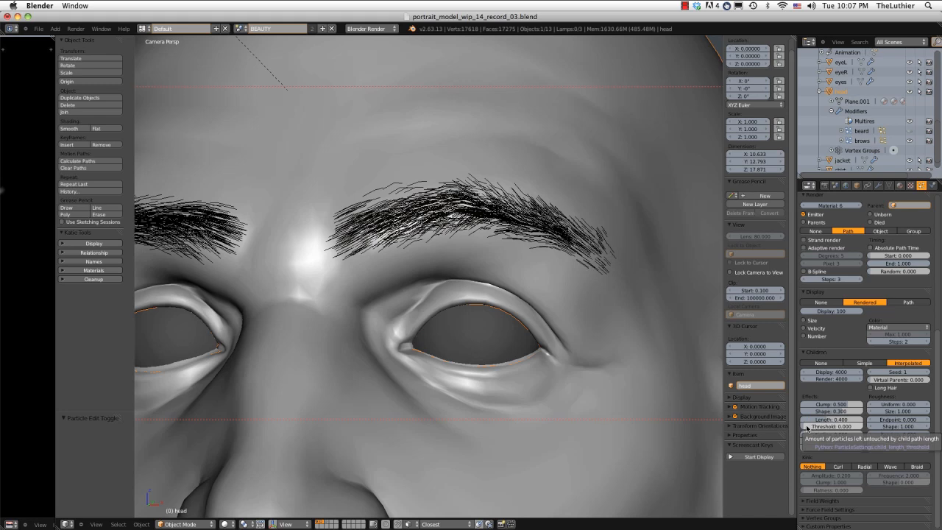
{"action": "left_click", "coordinate": [844, 428]}
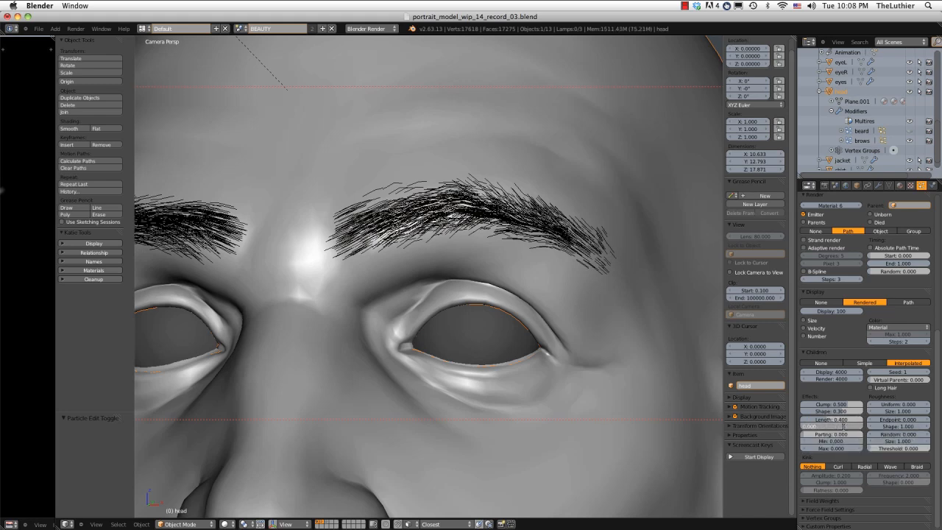
{"action": "key", "text": "BackSpace"}
{"action": "key", "text": "Return"}
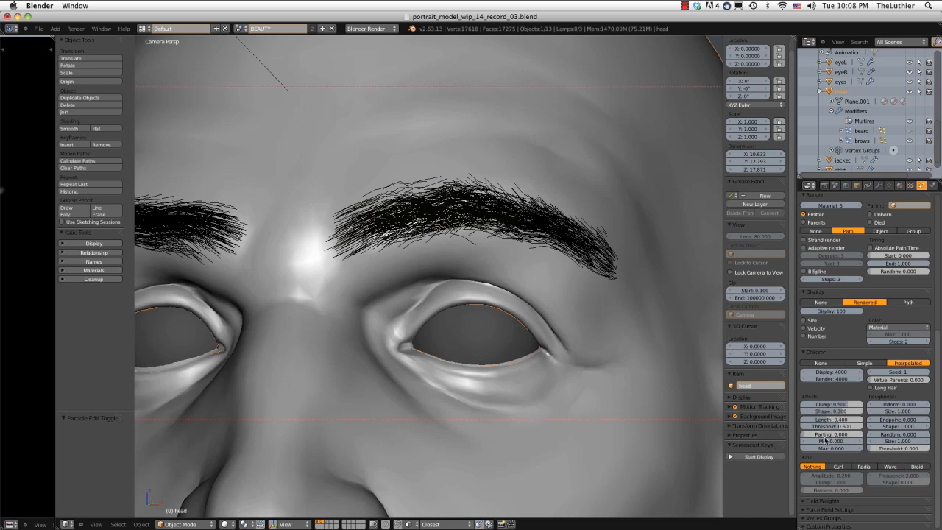
Set the Uniform roughness of the brows' children to 0.1 with a Size of 5.
{"action": "left_click", "coordinate": [895, 404]}
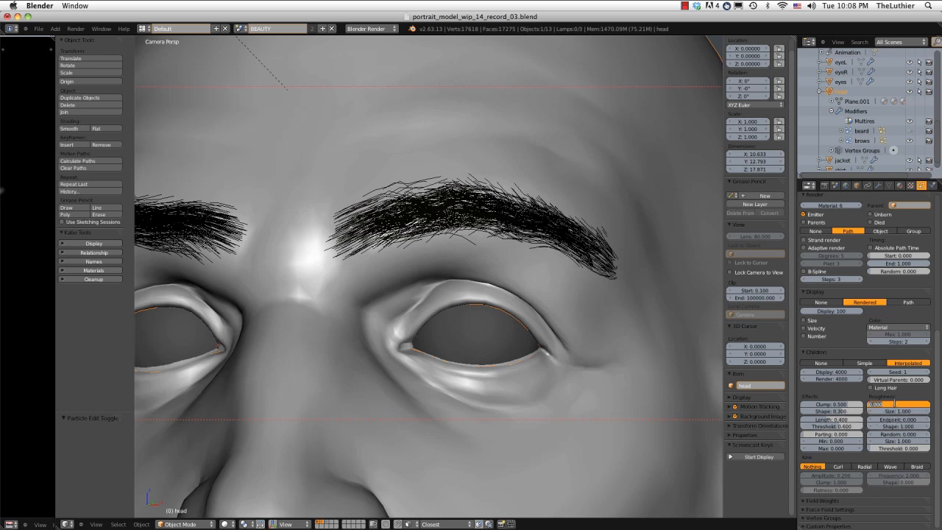
{"action": "key", "text": "BackSpace"}
{"action": "type", "text": "0.1"}
{"action": "key", "text": "Return"}
{"action": "left_click", "coordinate": [892, 410]}
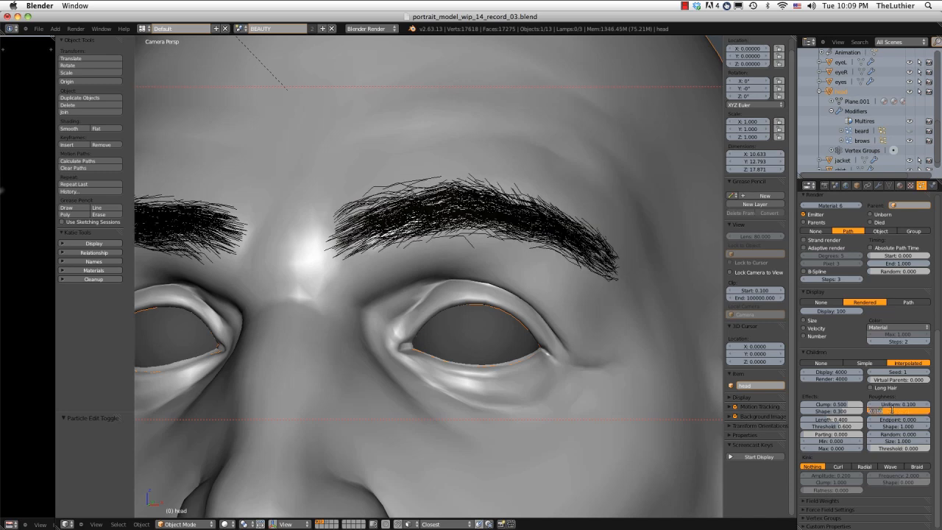
{"action": "key", "text": "BackSpace"}
{"action": "type", "text": "5"}
{"action": "key", "text": "Return"}
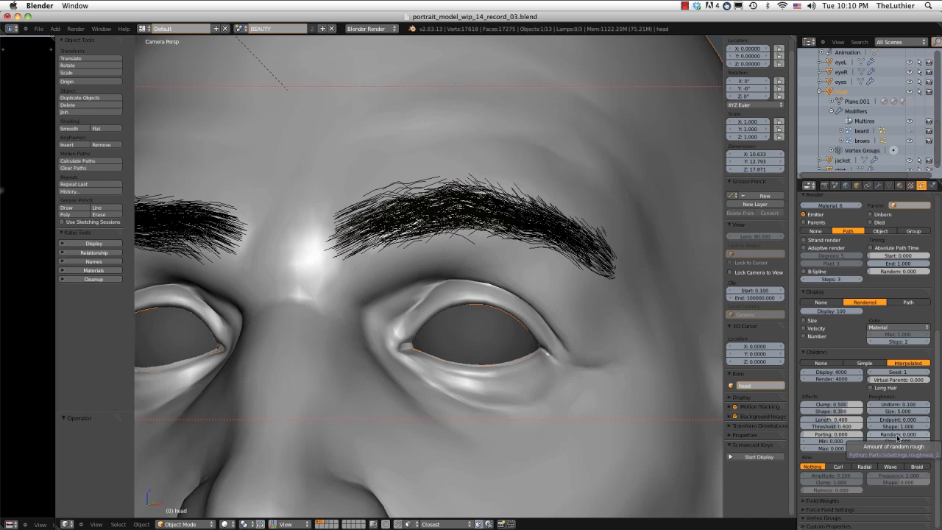
Set the Random roughness of the brows' children to 0.84.
{"action": "left_click", "coordinate": [896, 435]}
{"action": "key", "text": "BackSpace"}
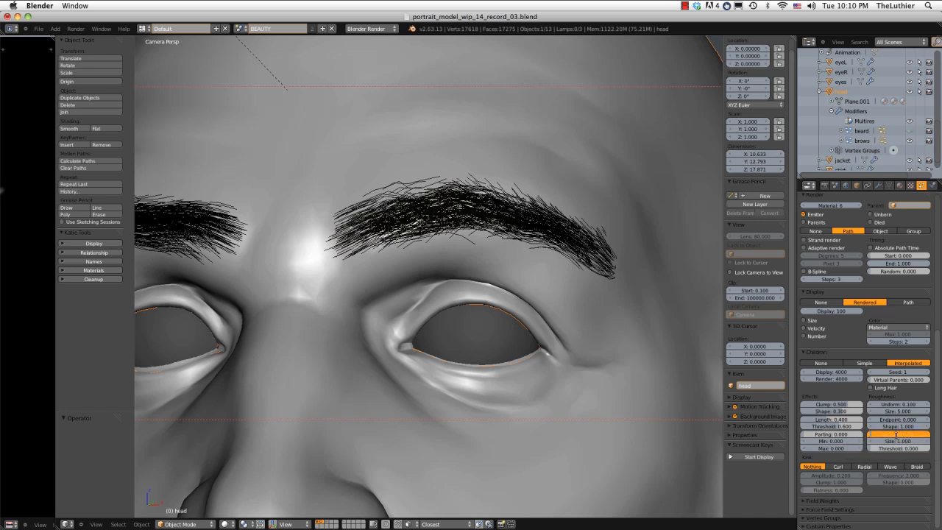
{"action": "type", "text": "5"}
{"action": "key", "text": "Return"}
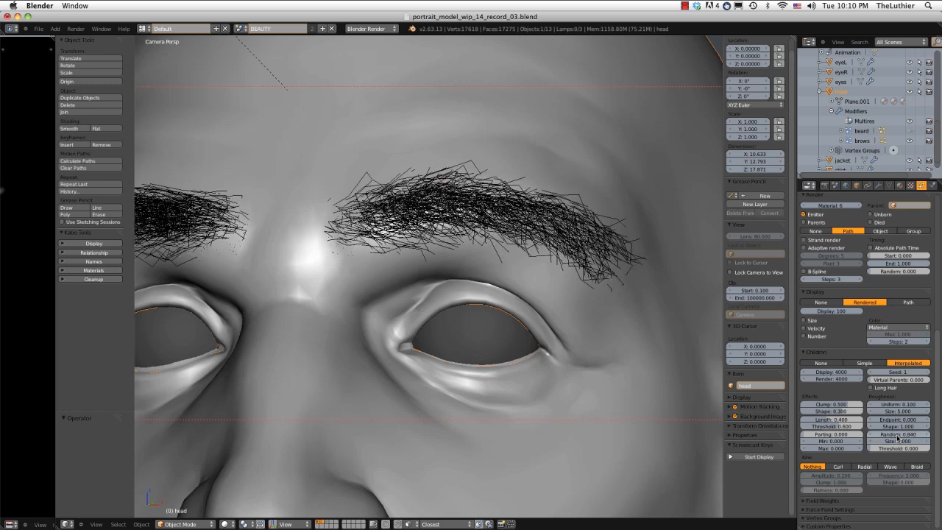
Set the Size of the brows' random roughness to 2.6 and its Threshold to 0.3.
{"action": "left_click_drag", "start_coordinate": [897, 440], "coordinate": [904, 442]}
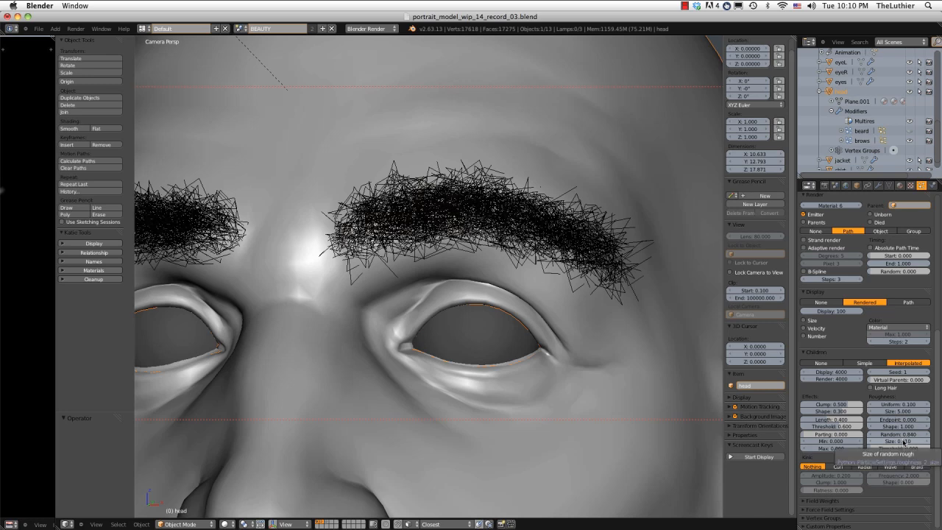
{"action": "left_click", "coordinate": [904, 442]}
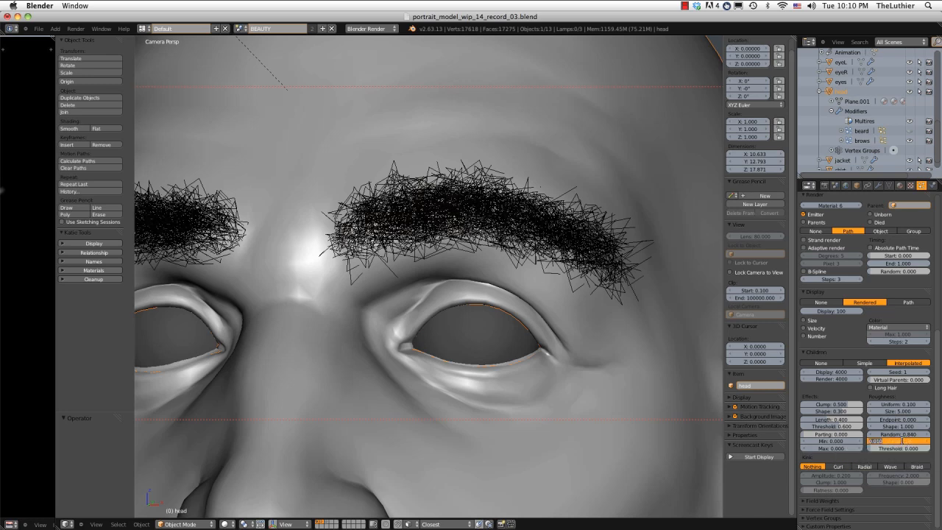
{"action": "key", "text": "BackSpace"}
{"action": "type", "text": "2.6"}
{"action": "key", "text": "Return"}
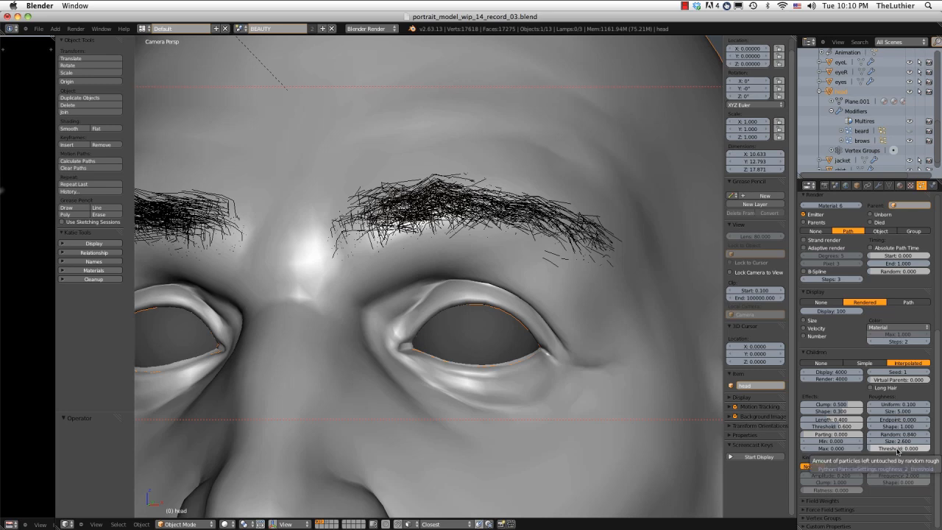
{"action": "left_click", "coordinate": [897, 448]}
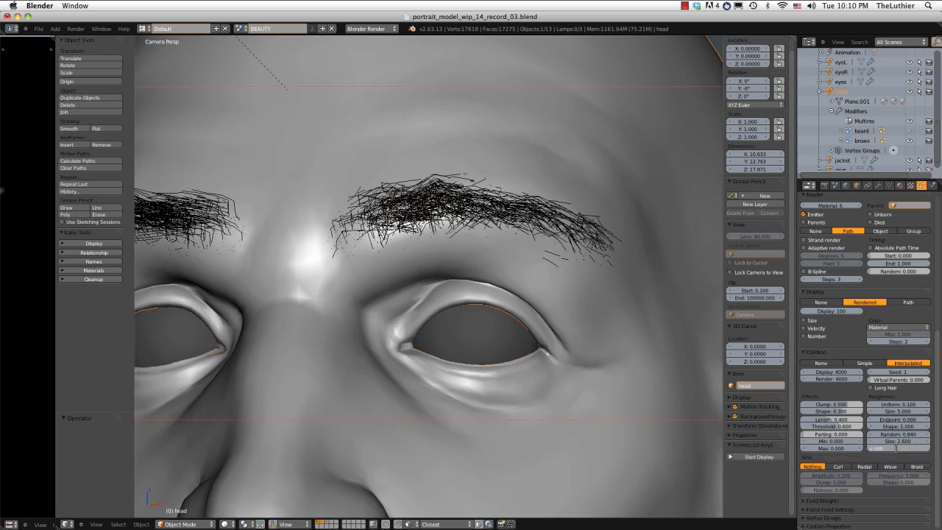
{"action": "key", "text": "BackSpace"}
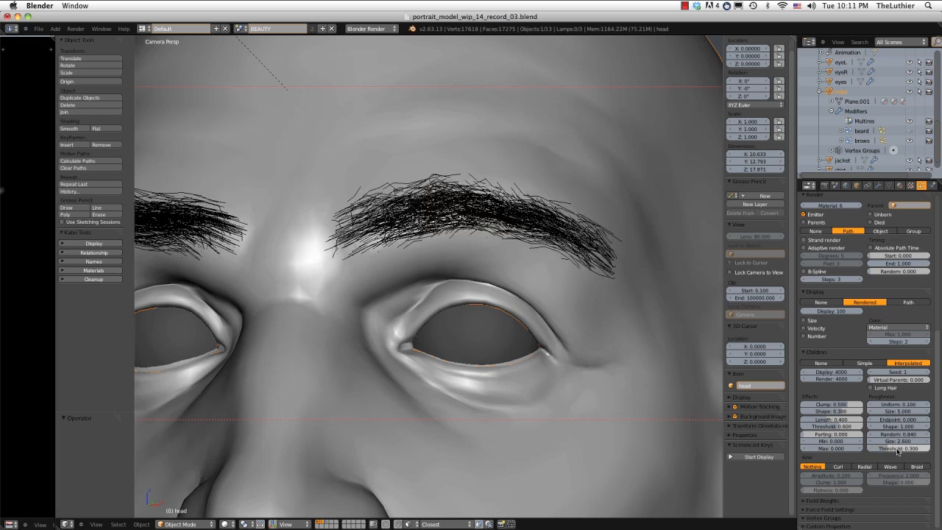
Inspect the roughened brows from several angles around the head and render the brow region.
{"action": "scroll", "coordinate": [549, 236], "scroll_direction": "down", "scroll_amount": 3}
{"action": "middle_click_drag", "start_coordinate": [547, 242], "coordinate": [520, 299]}
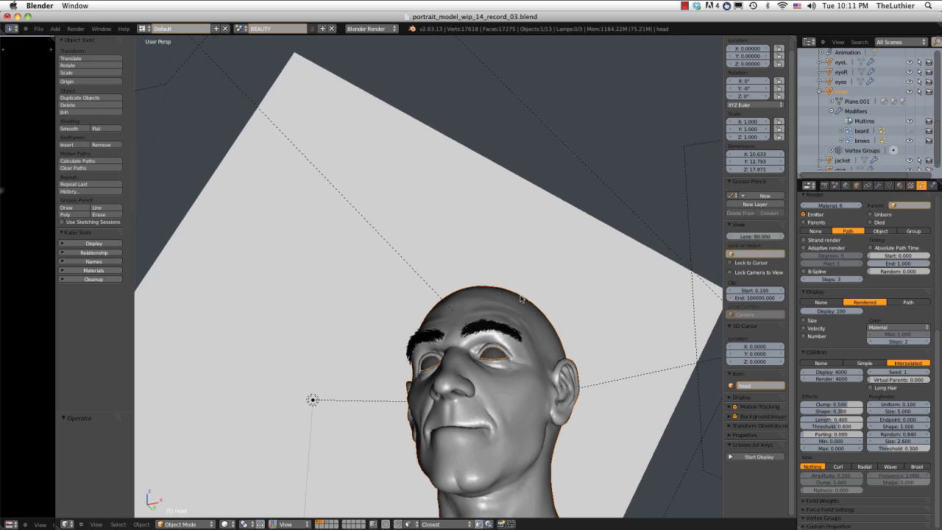
{"action": "key", "text": "KP_Decimal"}
{"action": "scroll", "coordinate": [474, 157], "scroll_direction": "up", "scroll_amount": 1}
{"action": "middle_click_drag", "start_coordinate": [472, 156], "coordinate": [561, 247], "text": "shift"}
{"action": "scroll", "coordinate": [628, 286], "scroll_direction": "up", "scroll_amount": 4}
{"action": "scroll", "coordinate": [524, 276], "scroll_direction": "down", "scroll_amount": 2}
{"action": "scroll", "coordinate": [543, 206], "scroll_direction": "down", "scroll_amount": 2}
{"action": "middle_click_drag", "start_coordinate": [543, 207], "coordinate": [557, 233]}
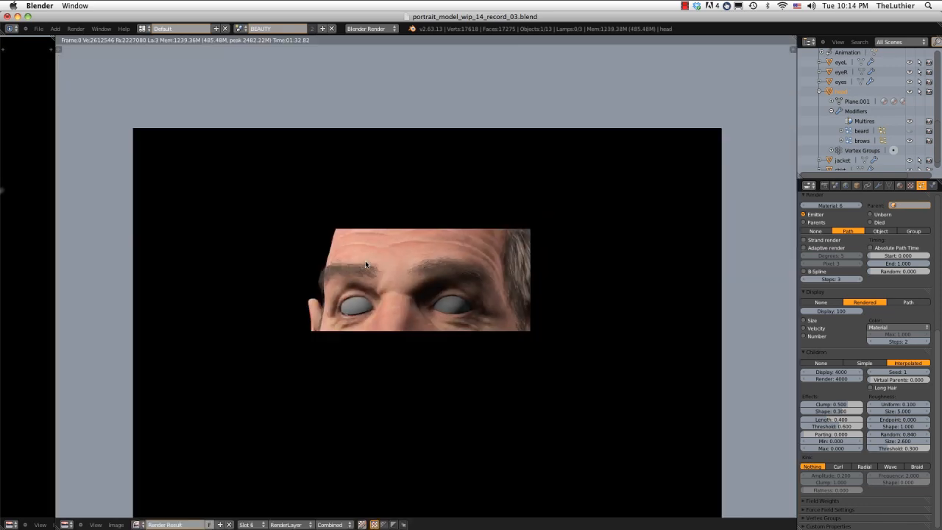
Examine the hair density and roughness of both brows in the render result, up close and at a distance.
{"action": "scroll", "coordinate": [365, 261], "scroll_direction": "up", "scroll_amount": 4}
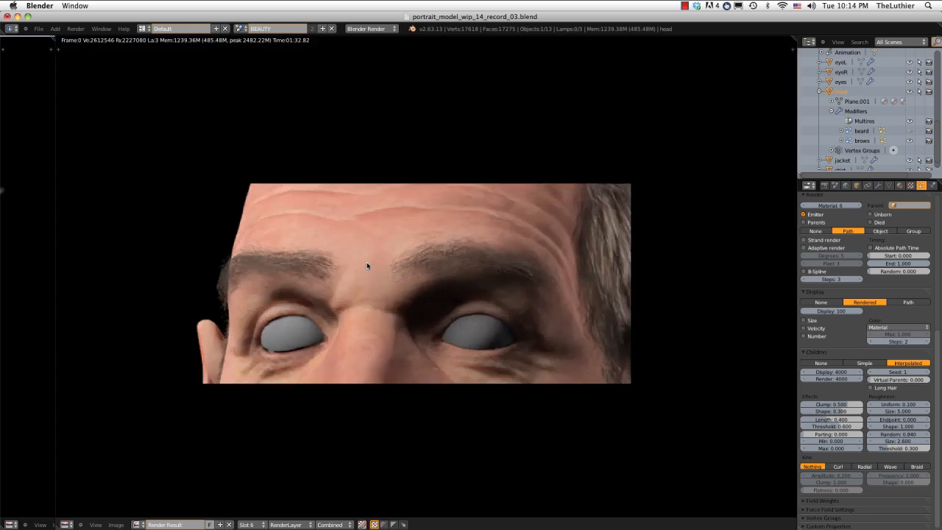
{"action": "middle_click_drag", "start_coordinate": [367, 263], "coordinate": [368, 272]}
{"action": "scroll", "coordinate": [369, 272], "scroll_direction": "down", "scroll_amount": 2}
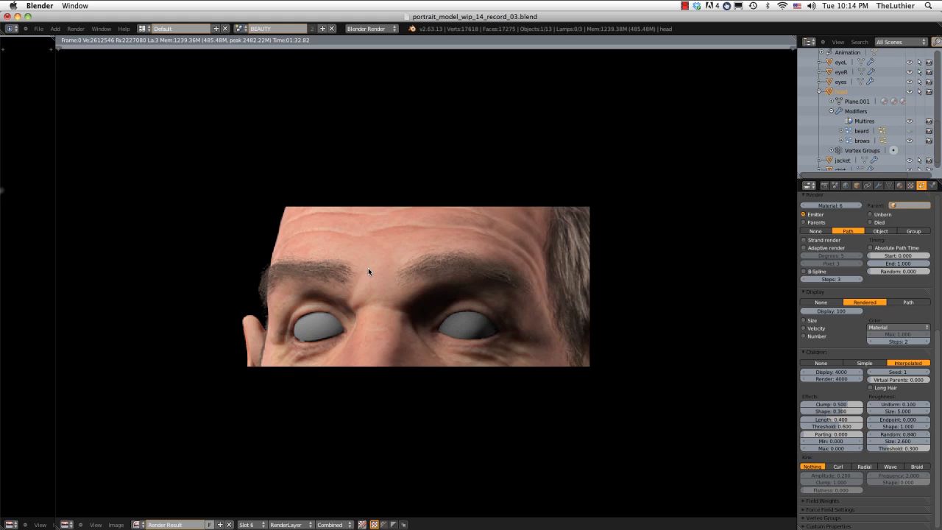
{"action": "scroll", "coordinate": [381, 274], "scroll_direction": "down", "scroll_amount": 2}
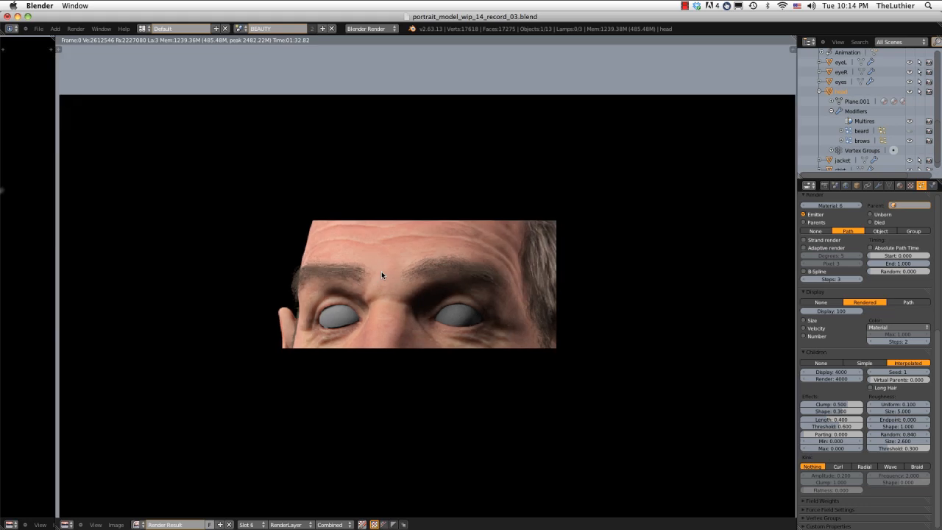
{"action": "scroll", "coordinate": [381, 274], "scroll_direction": "down", "scroll_amount": 1}
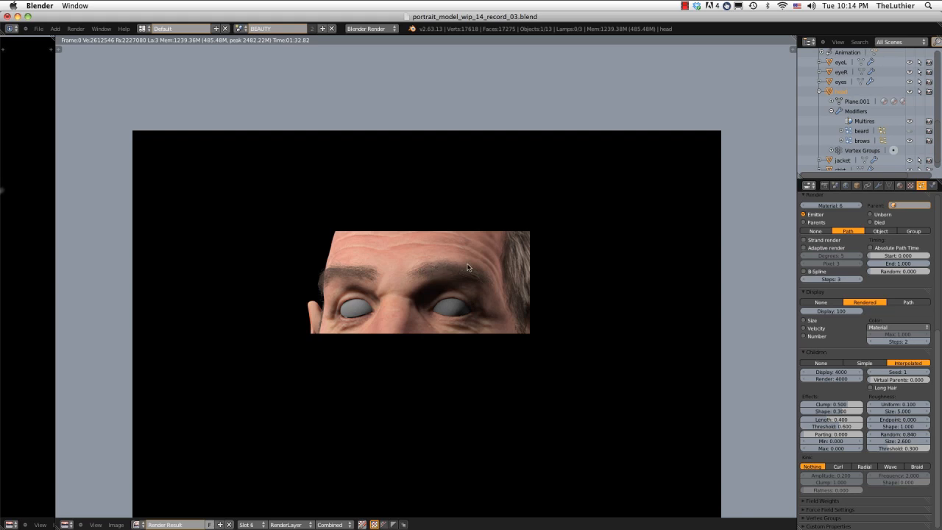
{"action": "scroll", "coordinate": [466, 267], "scroll_direction": "up", "scroll_amount": 4}
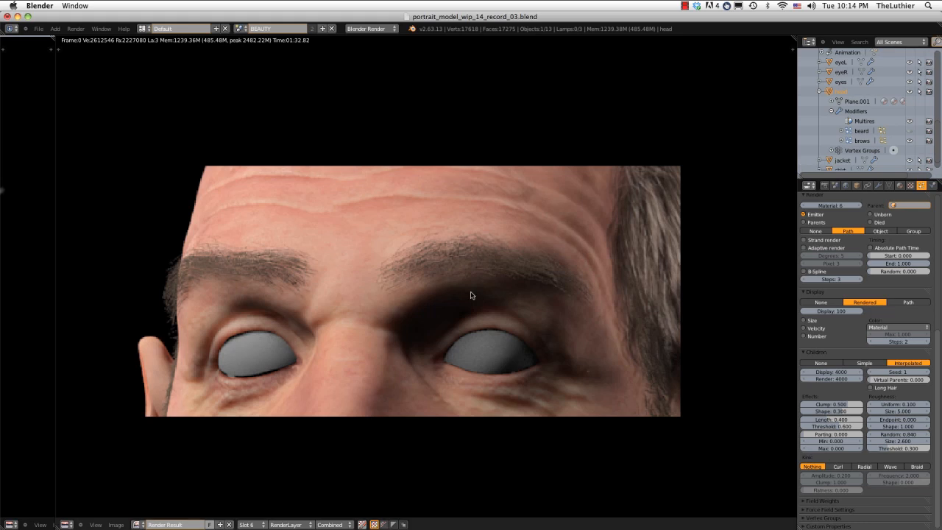
Render the brow region into render Slot 7 at 200% resolution.
{"action": "left_click", "coordinate": [249, 523]}
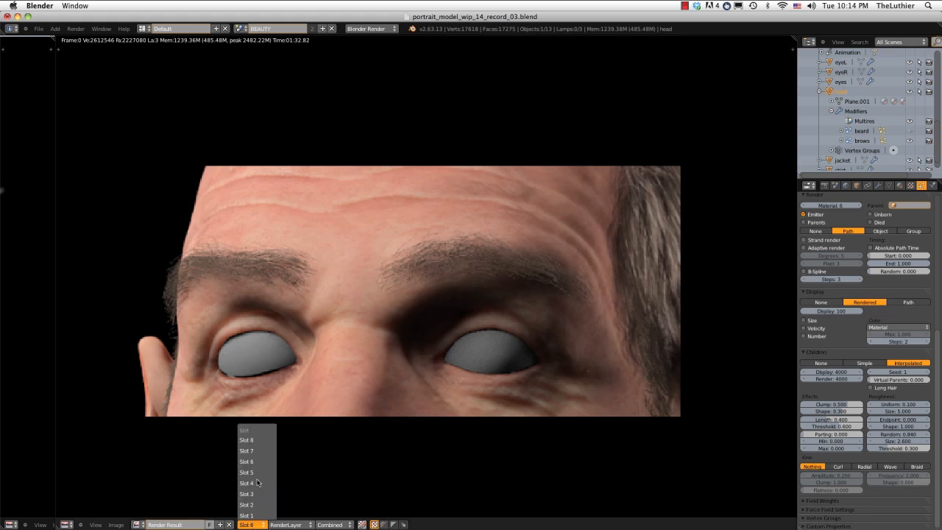
{"action": "left_click", "coordinate": [249, 450]}
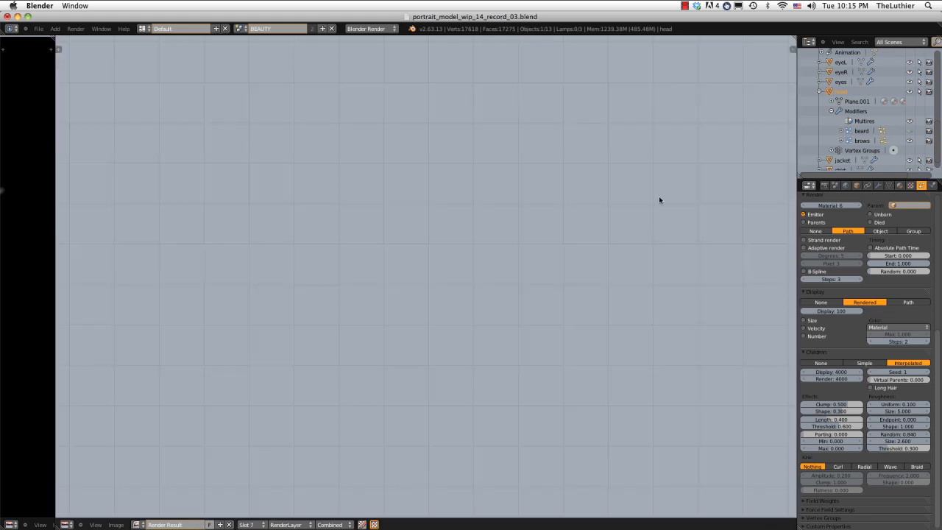
{"action": "left_click", "coordinate": [824, 185]}
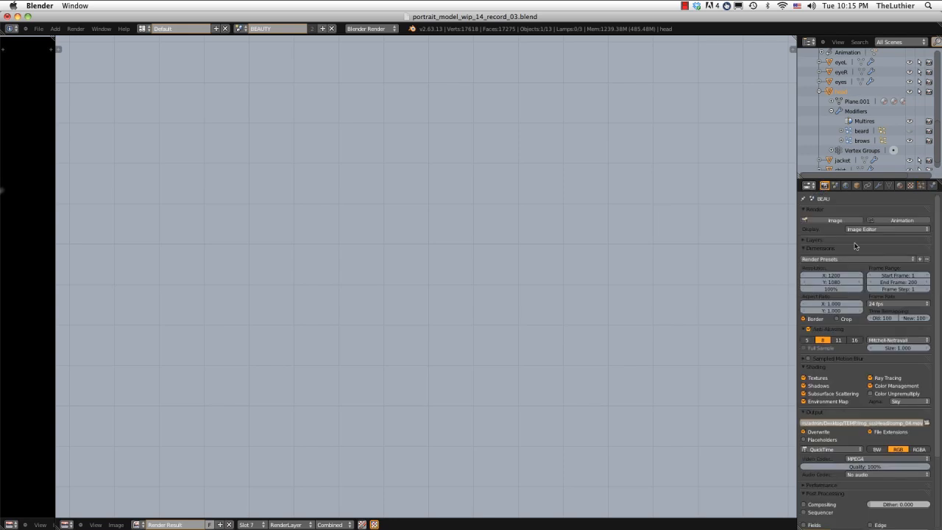
{"action": "left_click", "coordinate": [830, 288]}
{"action": "type", "text": "0"}
{"action": "key", "text": "Return"}
{"action": "left_click", "coordinate": [75, 28]}
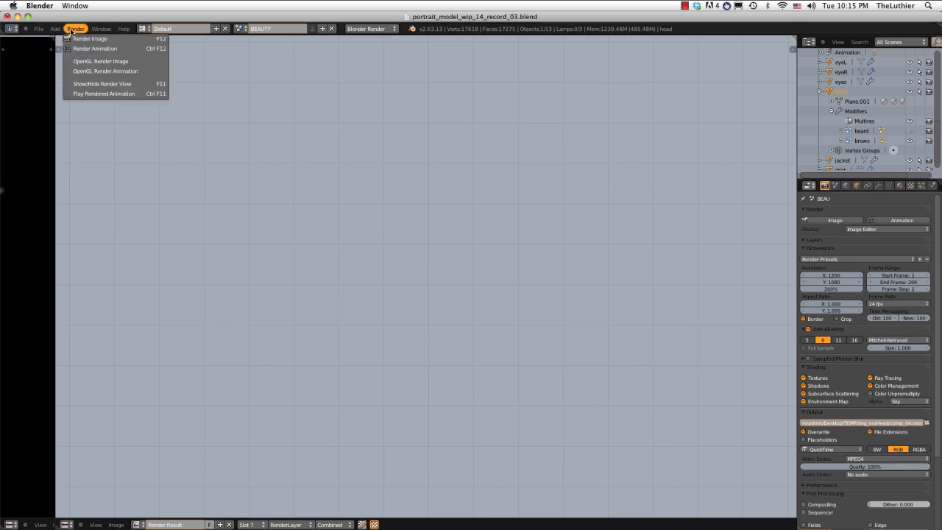
{"action": "left_click", "coordinate": [85, 36]}
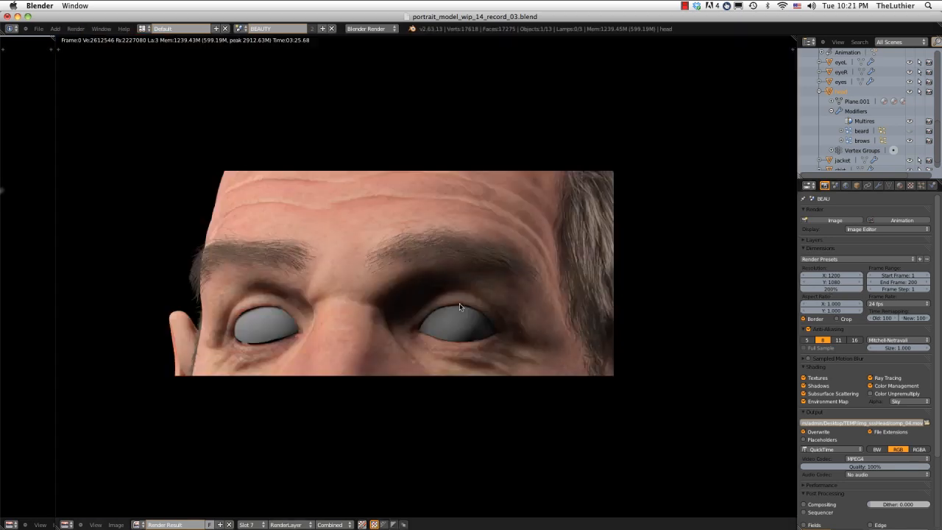
Examine the individual brow hairs in the high-resolution render and close the render result.
{"action": "scroll", "coordinate": [459, 303], "scroll_direction": "down", "scroll_amount": 1}
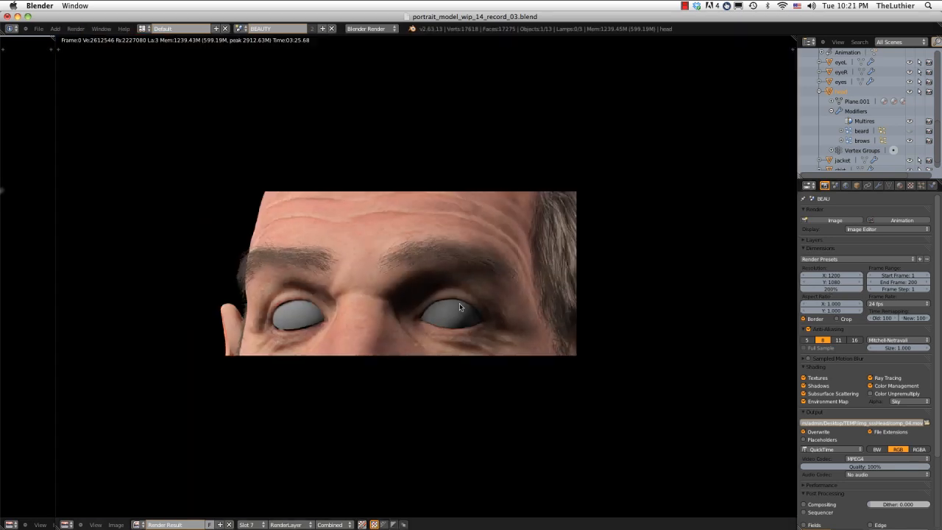
{"action": "scroll", "coordinate": [459, 303], "scroll_direction": "up", "scroll_amount": 1}
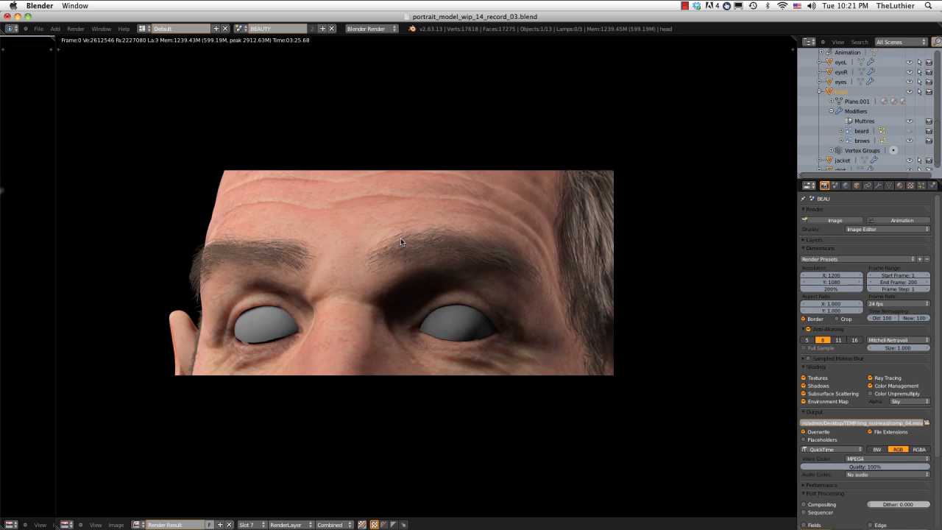
{"action": "scroll", "coordinate": [400, 238], "scroll_direction": "up", "scroll_amount": 2}
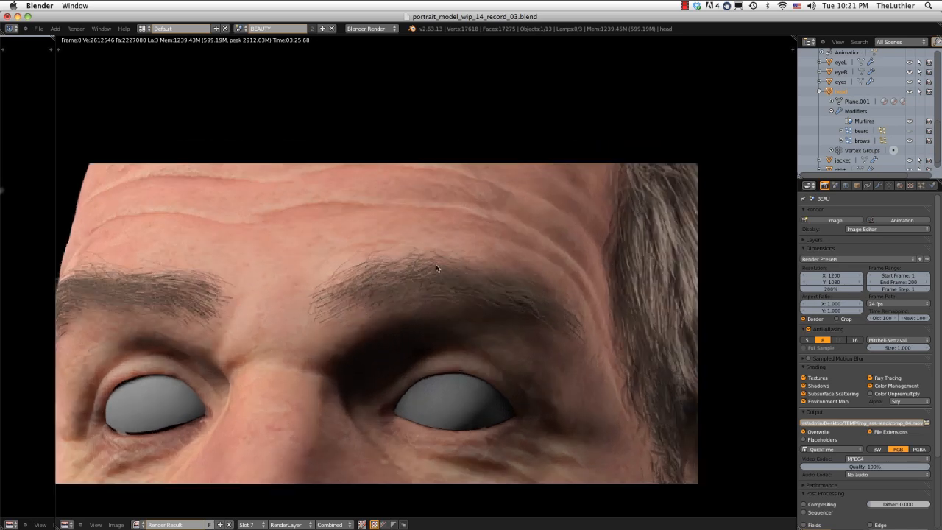
{"action": "middle_click_drag", "start_coordinate": [436, 264], "coordinate": [387, 262]}
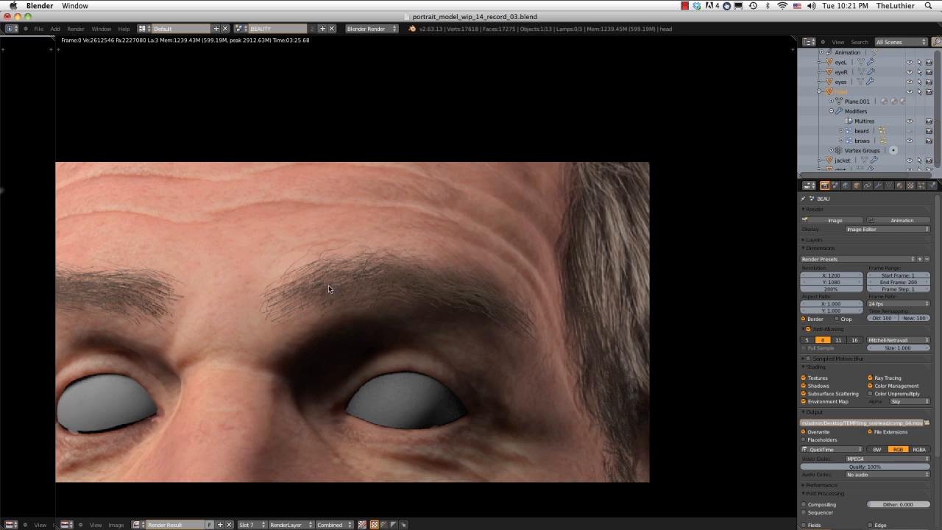
{"action": "scroll", "coordinate": [330, 285], "scroll_direction": "down", "scroll_amount": 1}
{"action": "middle_click_drag", "start_coordinate": [330, 285], "coordinate": [356, 276]}
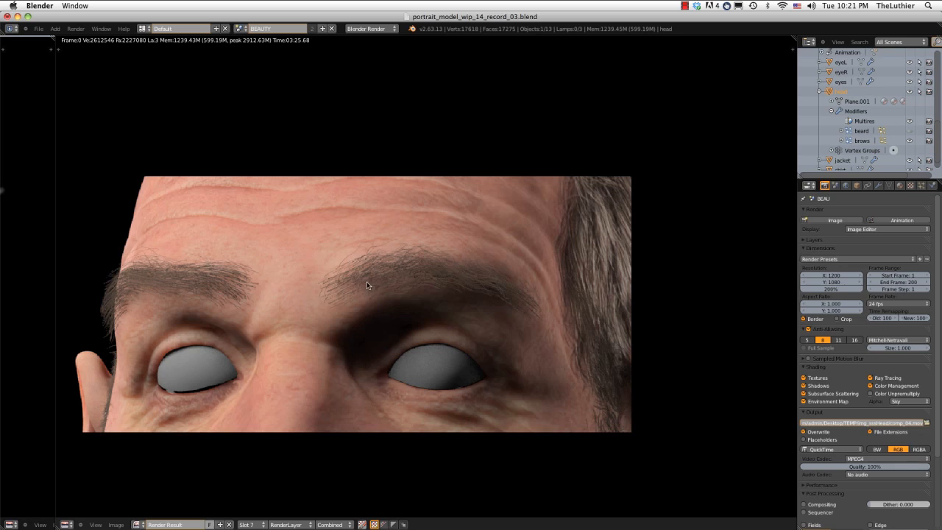
{"action": "key", "text": "Escape"}
Set the strand size of the strand_beard material to 0.008 at the root and 0.002 at the tip.
{"action": "left_click", "coordinate": [899, 186]}
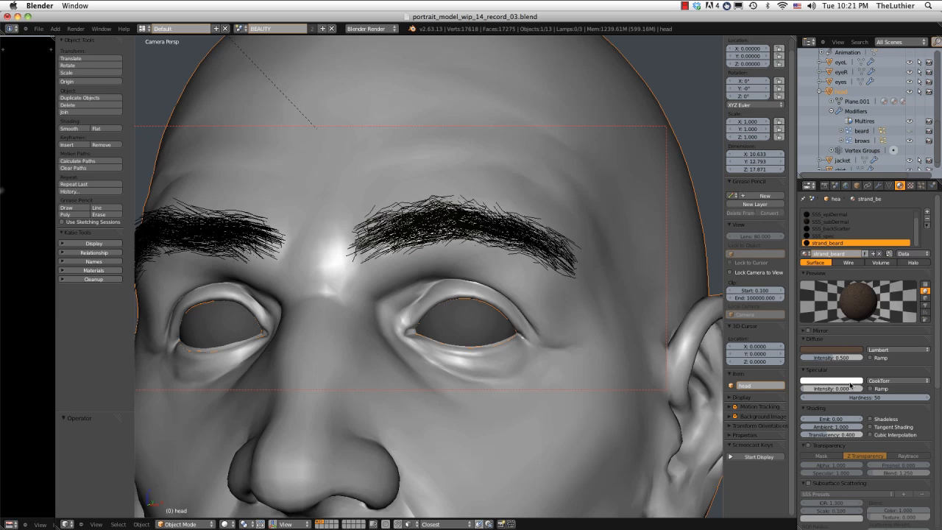
{"action": "scroll", "coordinate": [851, 387], "scroll_direction": "down", "scroll_amount": 5}
{"action": "scroll", "coordinate": [855, 405], "scroll_direction": "down", "scroll_amount": 2}
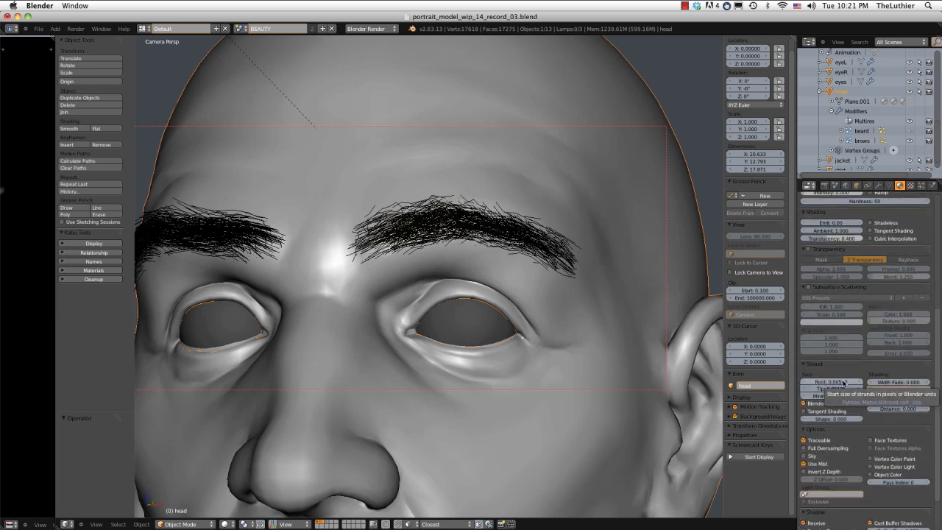
{"action": "left_click", "coordinate": [850, 381]}
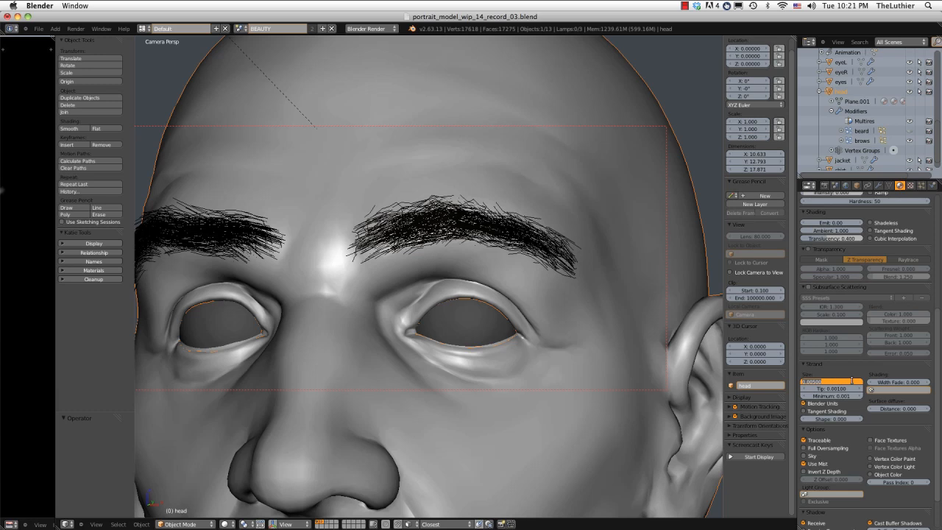
{"action": "key", "text": "BackSpace"}
{"action": "type", "text": "0.008"}
{"action": "key", "text": "Tab"}
{"action": "key", "text": "BackSpace"}
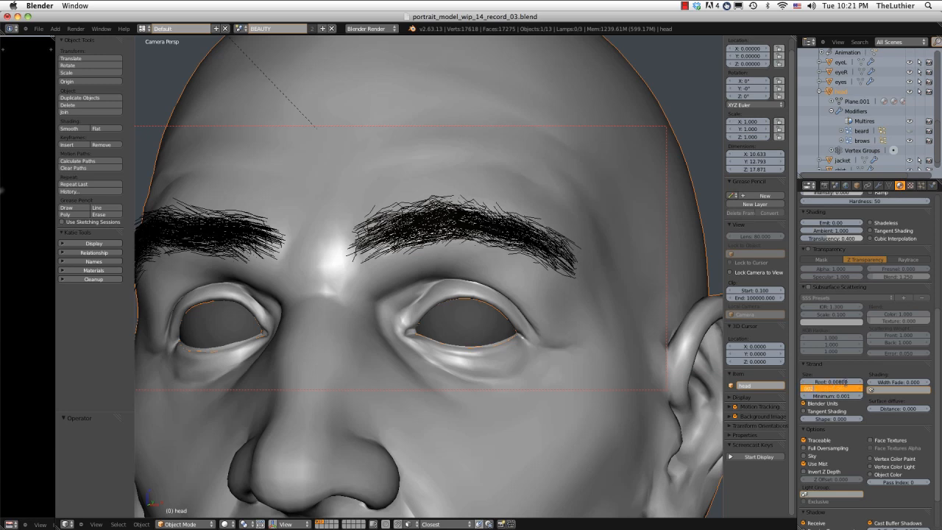
{"action": "type", "text": "0.002"}
{"action": "key", "text": "Return"}
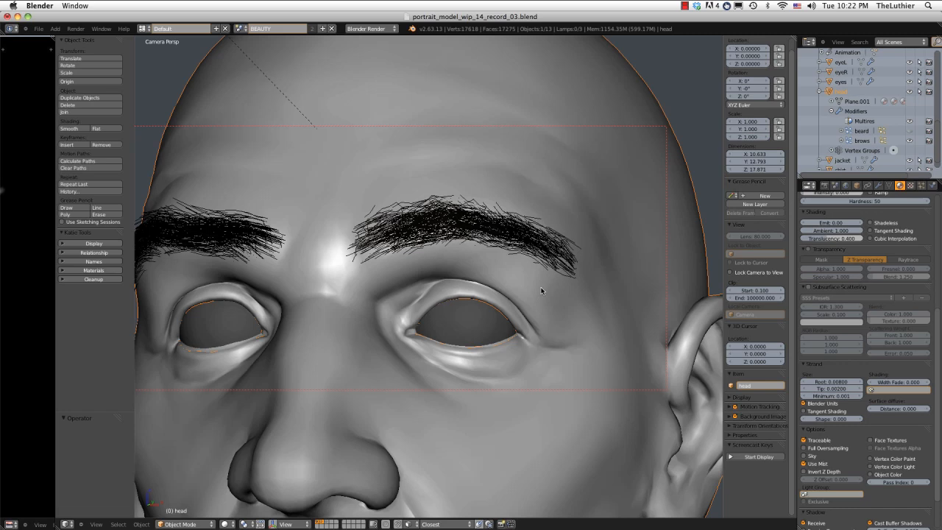
{"action": "scroll", "coordinate": [541, 291], "scroll_direction": "down", "scroll_amount": 8}
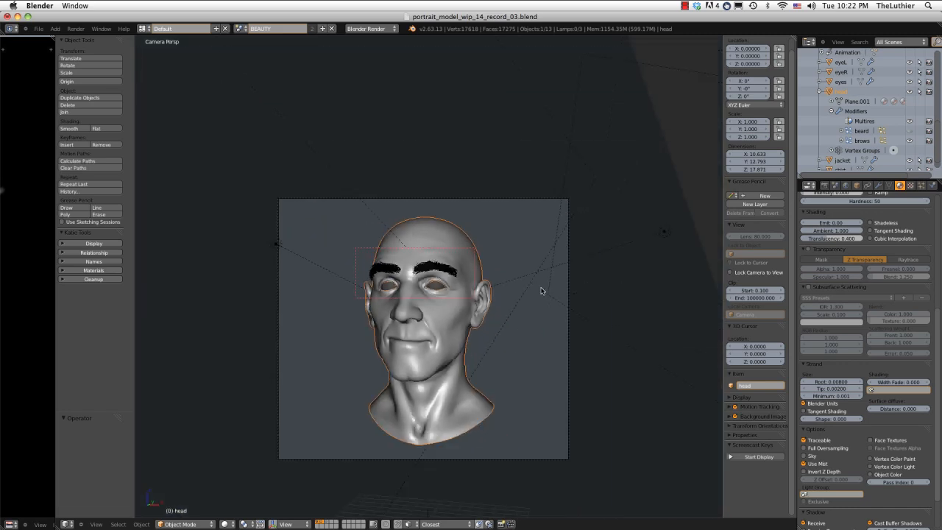
Clear the render border around the brows, check the render resolution percentage, and render the full camera view of the head into Slot 7.
{"action": "key", "text": "ctrl+b"}
{"action": "left_click_drag", "start_coordinate": [189, 194], "coordinate": [625, 451]}
{"action": "scroll", "coordinate": [472, 259], "scroll_direction": "up", "scroll_amount": 3}
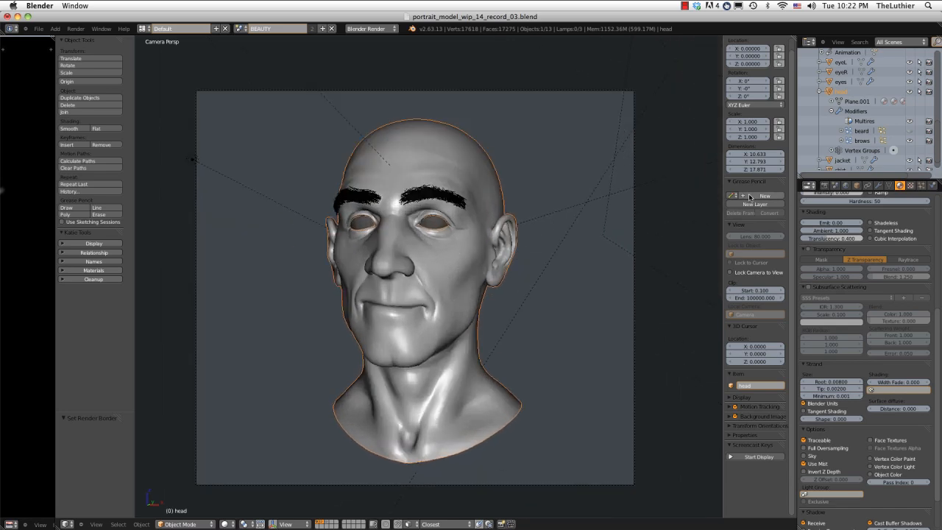
{"action": "left_click", "coordinate": [824, 186]}
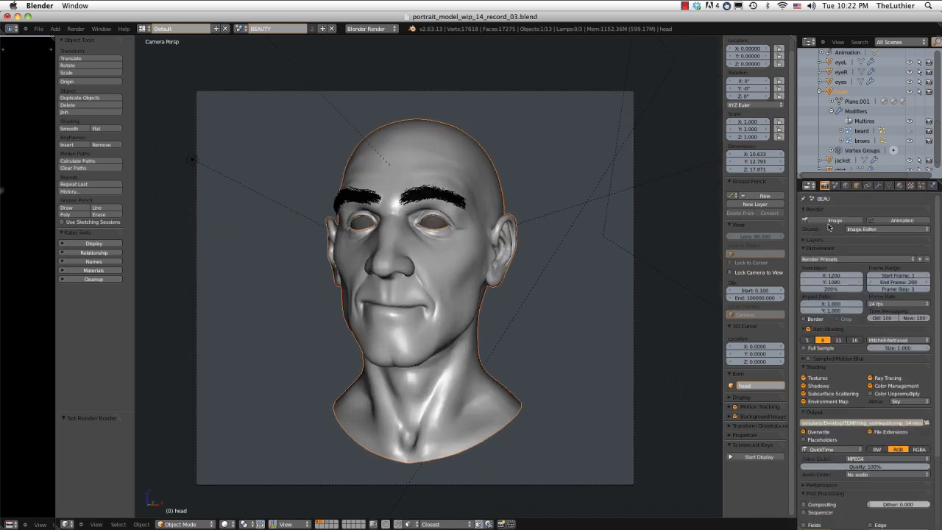
{"action": "left_click", "coordinate": [830, 289]}
{"action": "key", "text": "Return"}
{"action": "left_click", "coordinate": [90, 28]}
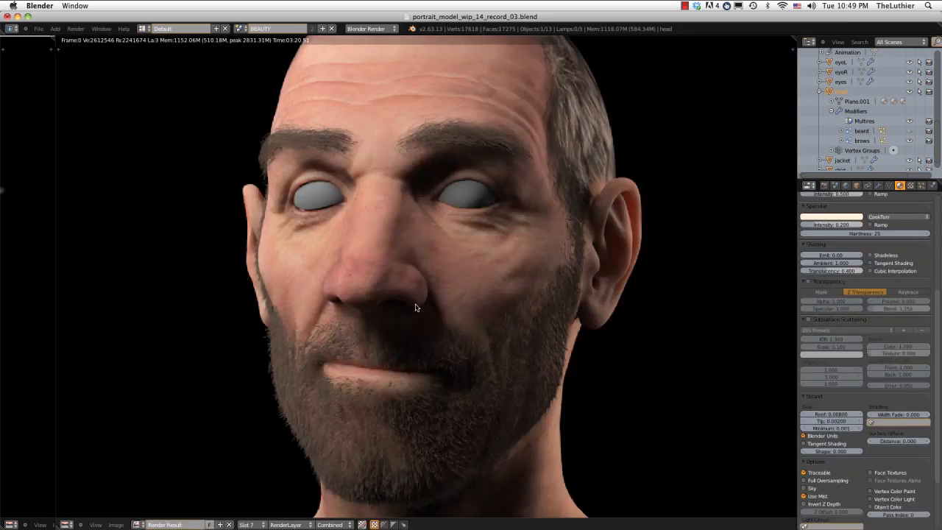
Compare the beard and brow hair in the Slot 7 render with the other stored render, switching repeatedly between the two slots.
{"action": "mouse_move", "coordinate": [415, 305]}
{"action": "middle_mouse_down"}
{"action": "mouse_move", "coordinate": [412, 295]}
{"action": "mouse_move", "coordinate": [408, 306]}
{"action": "middle_mouse_up"}
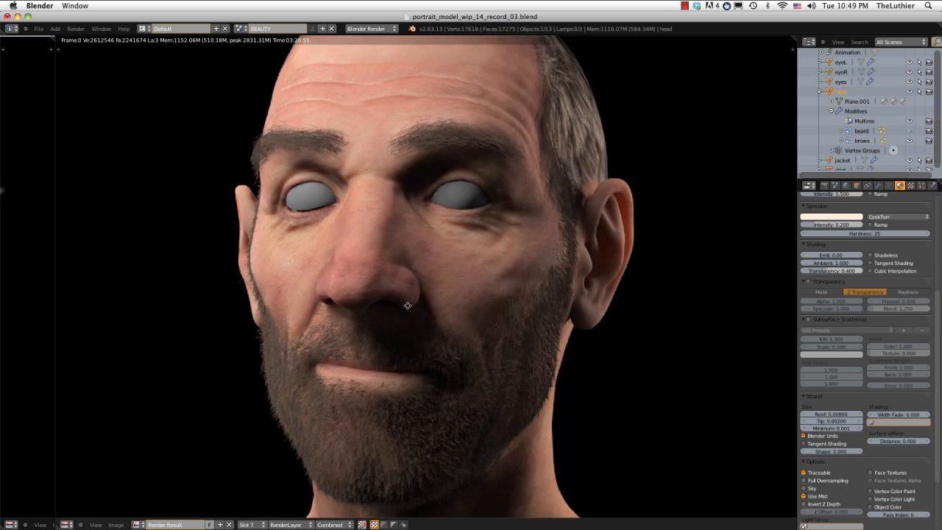
{"action": "key", "text": "j"}
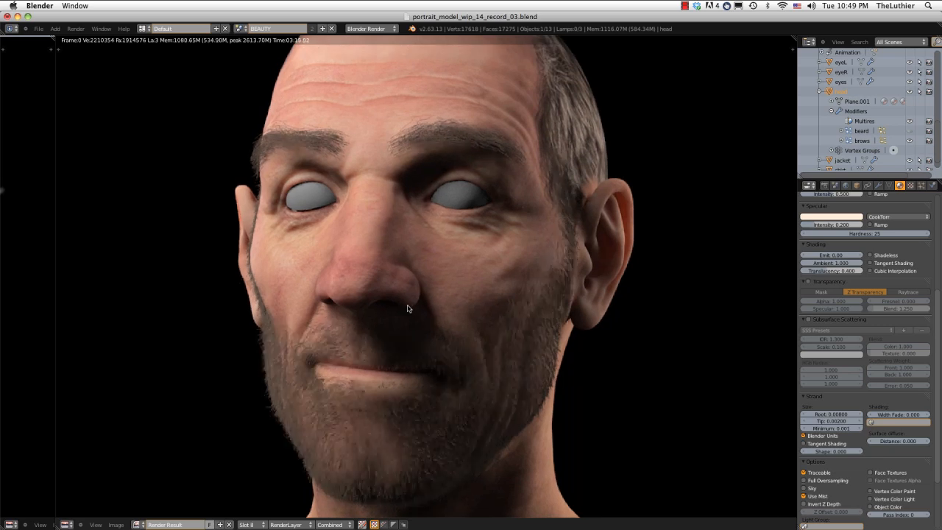
{"action": "key", "text": "j"}
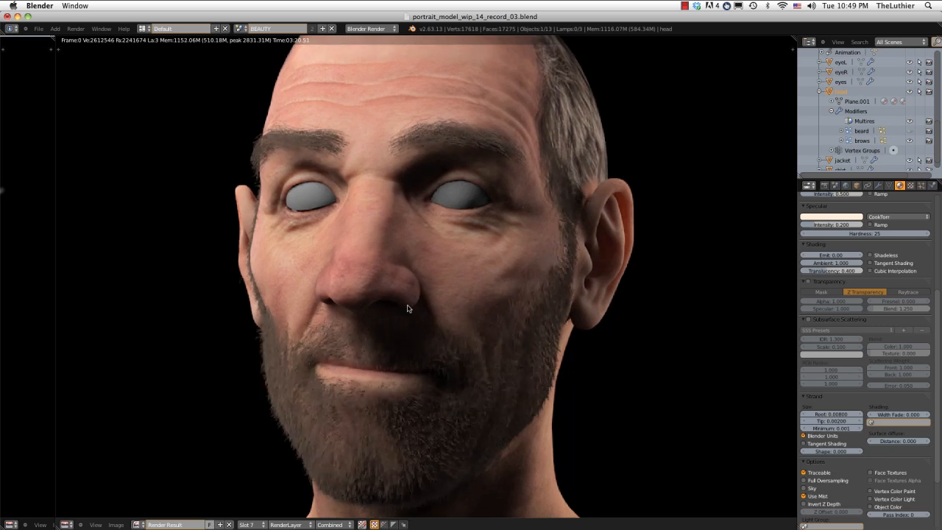
{"action": "key", "text": "j"}
{"action": "key", "text": "j"}
{"action": "key", "text": "j"}
{"action": "key", "text": "j"}
{"action": "key", "text": "j"}
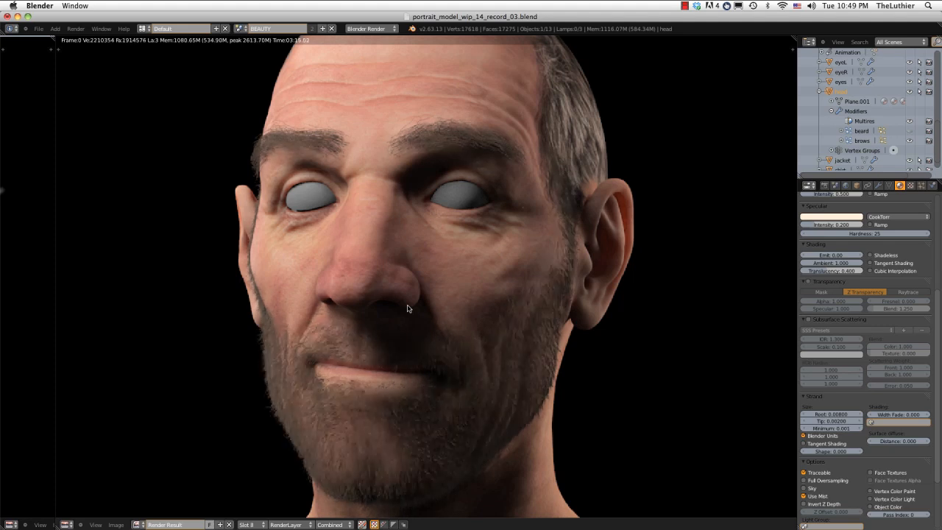
{"action": "key", "text": "j"}
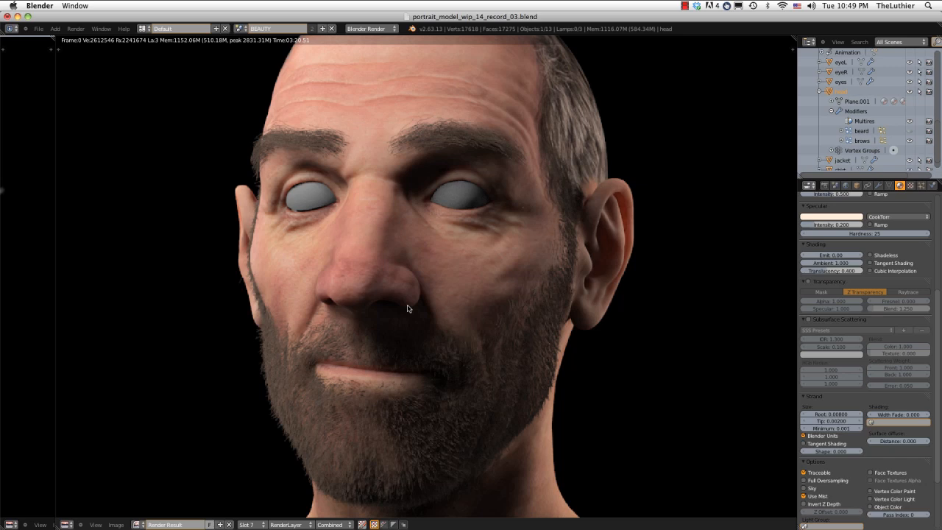
Compare the beard and brows between the Slot 7 and Slot 6 renders, and return to the 3D view.
{"action": "key", "text": "alt+j"}
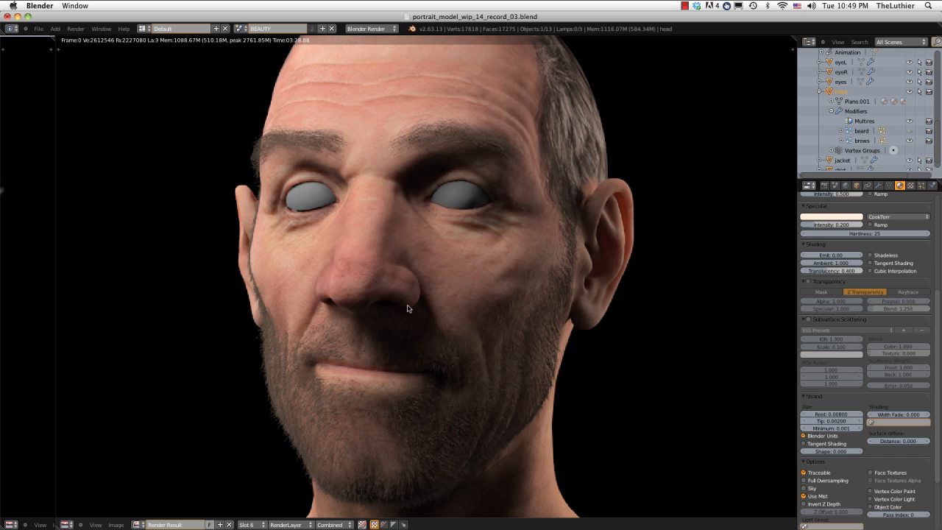
{"action": "key", "text": "j"}
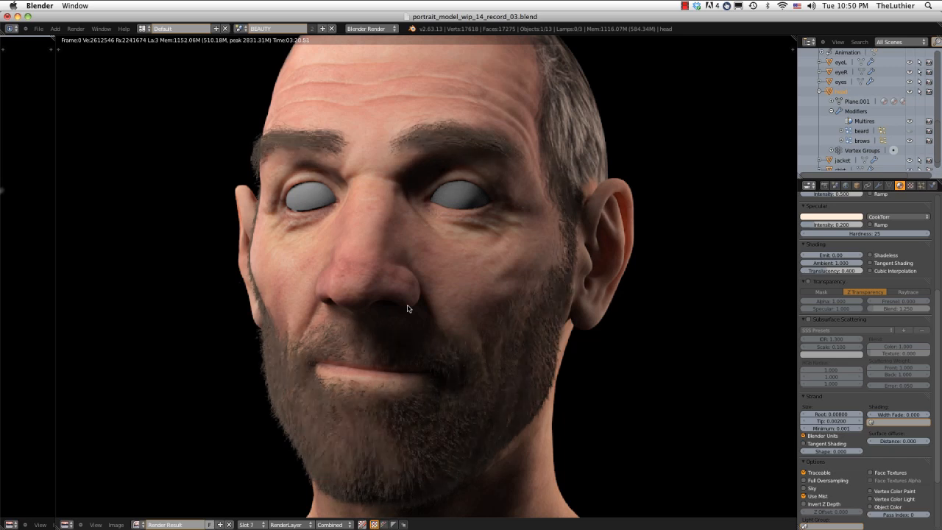
{"action": "key", "text": "j"}
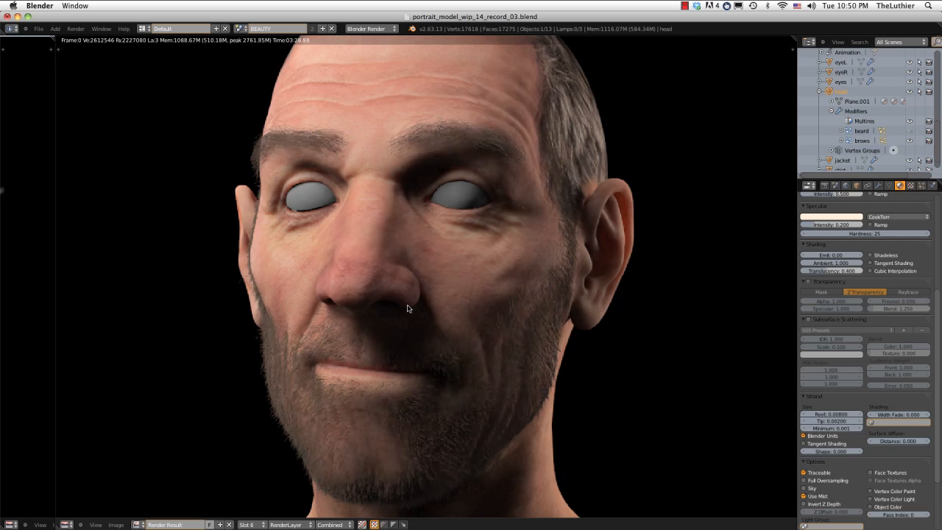
{"action": "key", "text": "Escape"}
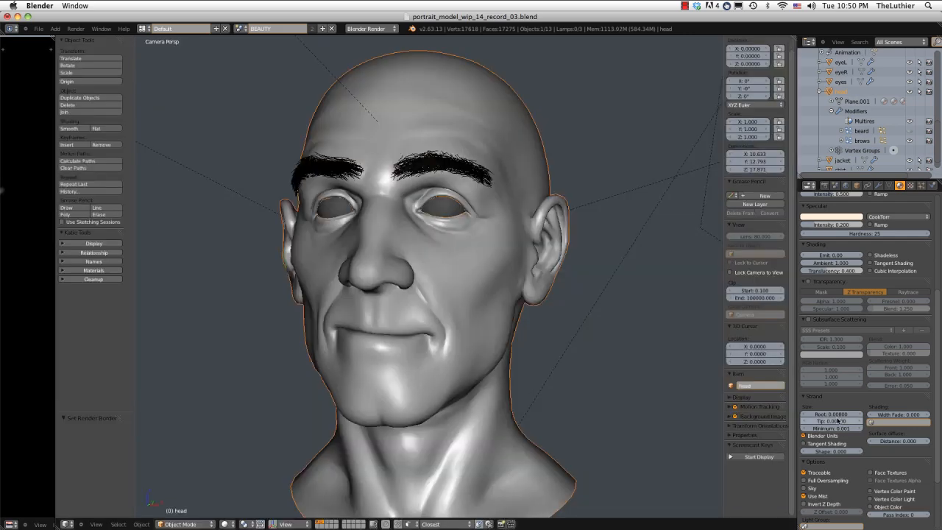
Set the root strand size of the strand_beard material to 0.0065.
{"action": "left_click", "coordinate": [834, 414]}
{"action": "type", "text": "1"}
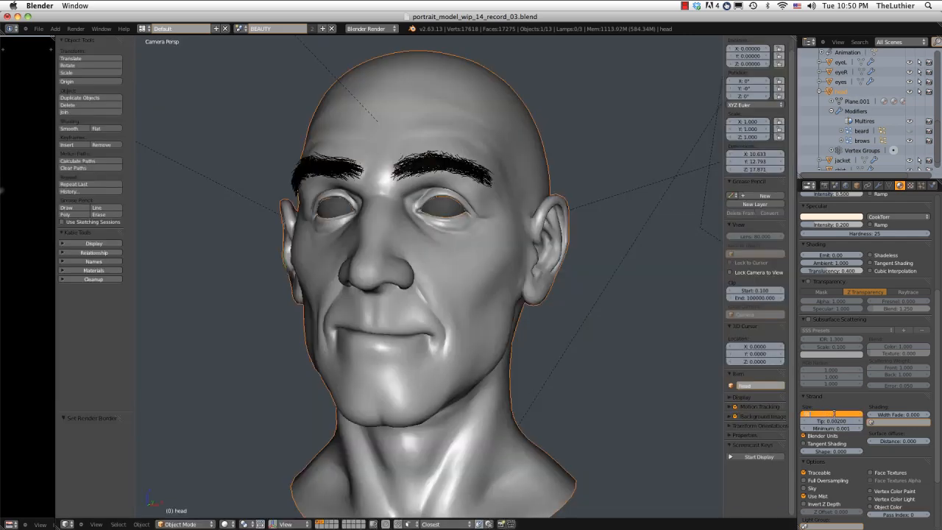
{"action": "type", "text": "0065"}
{"action": "key", "text": "Return"}
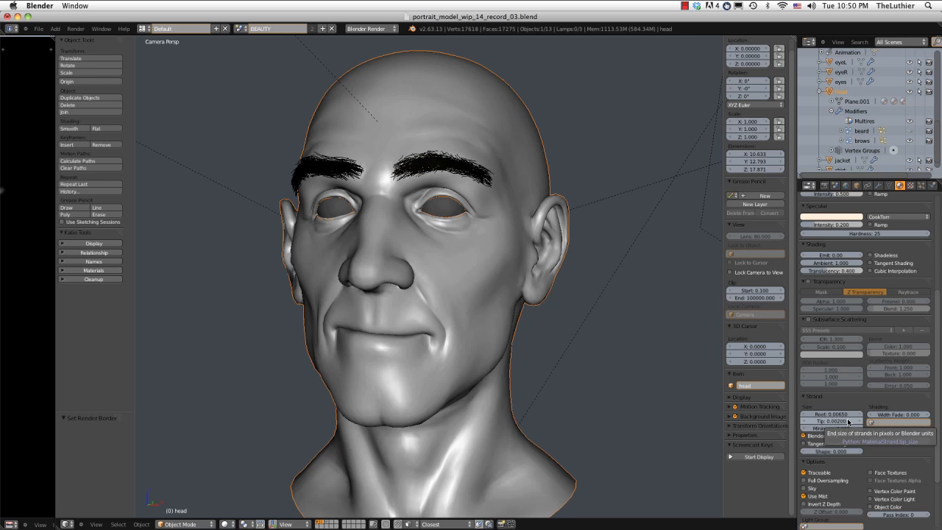
Set the beard particle system's displayed interpolated children to 10 and adjust its rendered children count.
{"action": "left_click", "coordinate": [920, 186]}
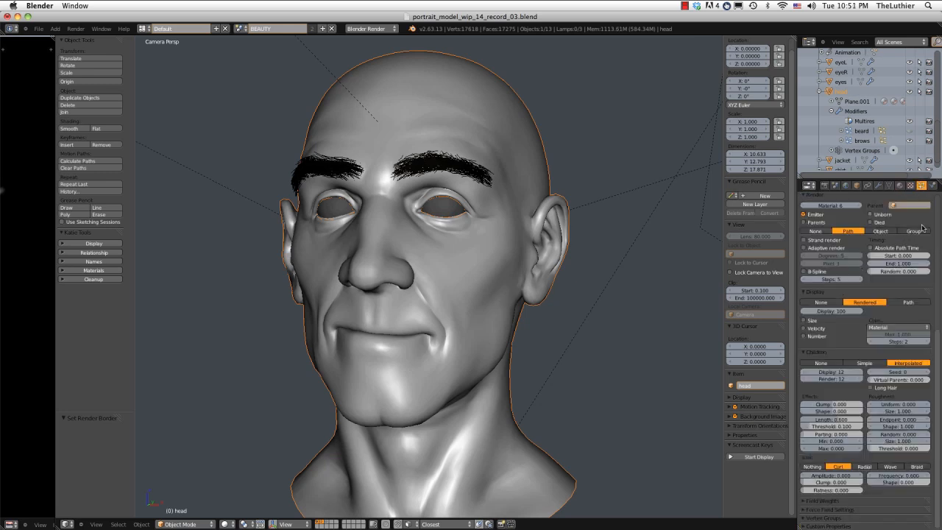
{"action": "scroll", "coordinate": [936, 331], "scroll_direction": "up", "scroll_amount": 8}
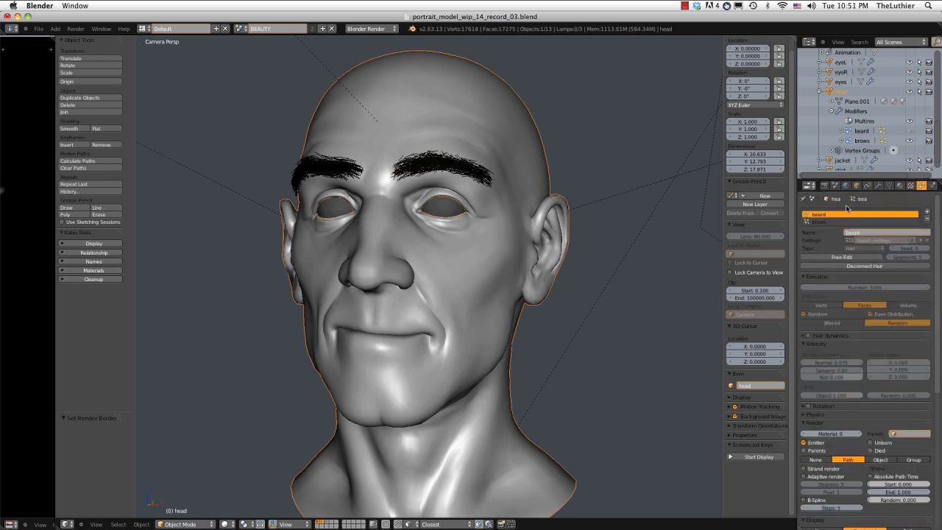
{"action": "scroll", "coordinate": [832, 331], "scroll_direction": "down", "scroll_amount": 8}
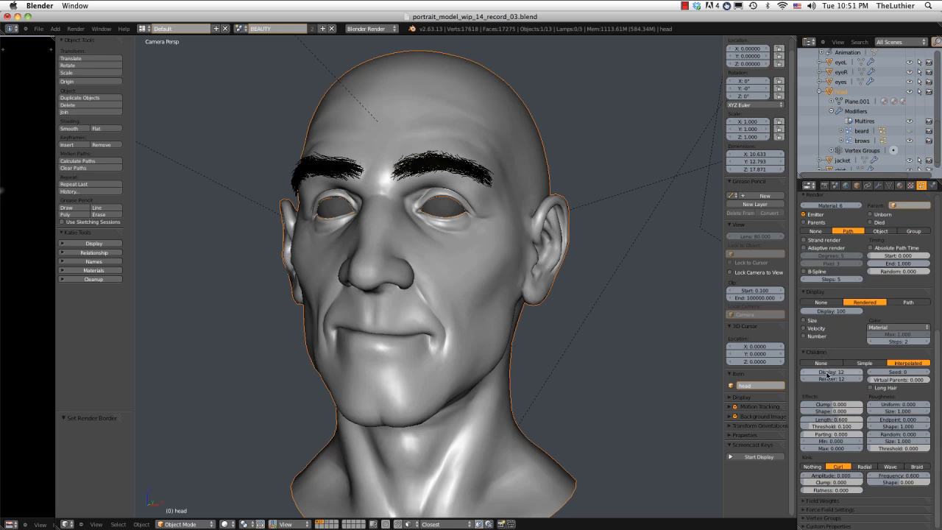
{"action": "left_click", "coordinate": [827, 373]}
{"action": "type", "text": "10"}
{"action": "key", "text": "Tab"}
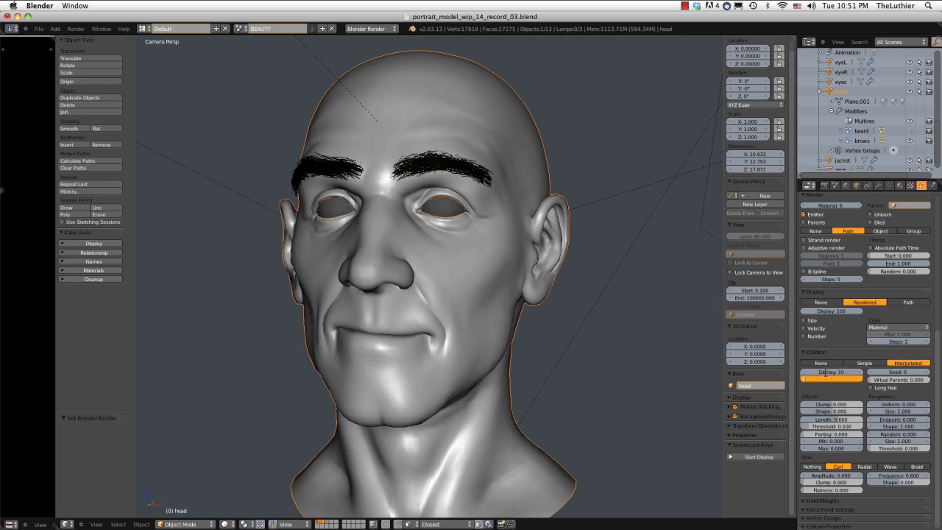
{"action": "key", "text": "Return"}
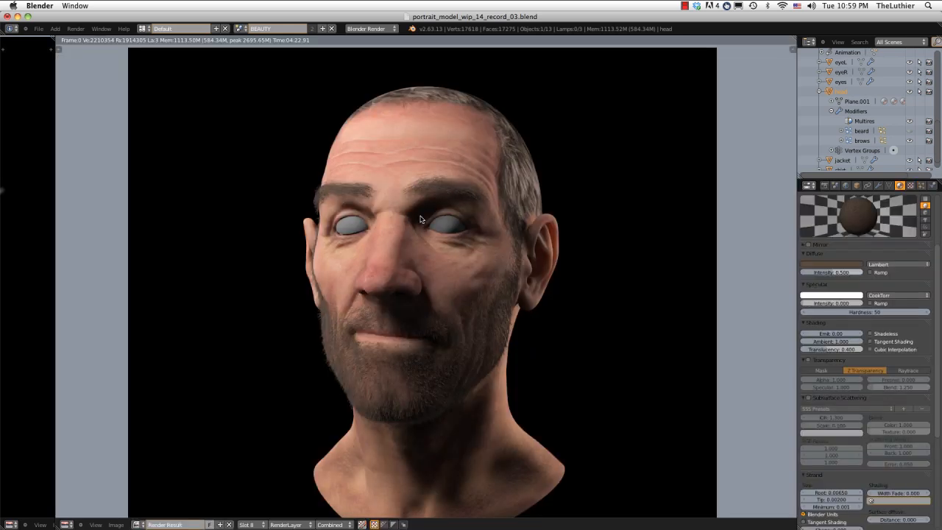
Compare the Slot 8 render of the head with the stored Slot 7 and Slot 6 renders.
{"action": "key", "text": "alt+j"}
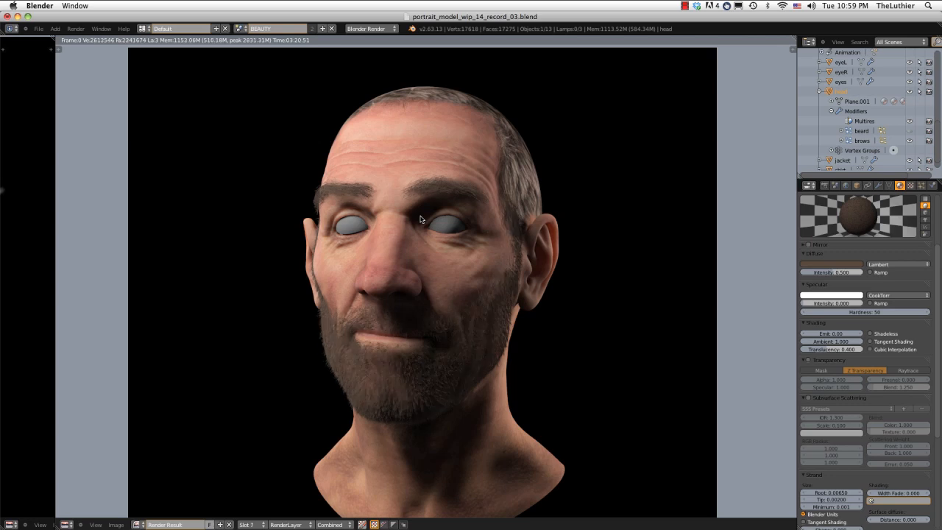
{"action": "key", "text": "alt+j"}
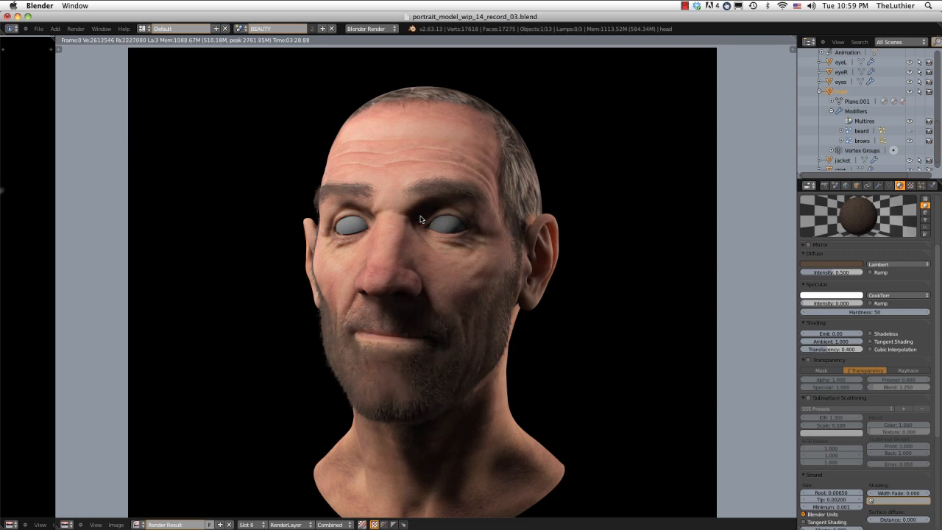
{"action": "key", "text": "j"}
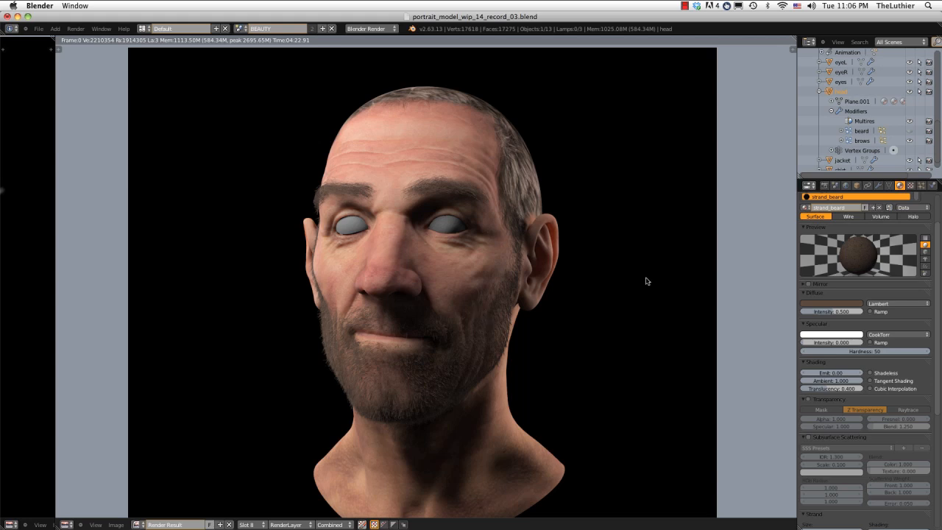
Choose Slot 1 for the render result and tint the strand_beard specular color pale warm, with hue about 0.092 and saturation about 0.25.
{"action": "left_click", "coordinate": [246, 524]}
{"action": "left_click", "coordinate": [251, 511]}
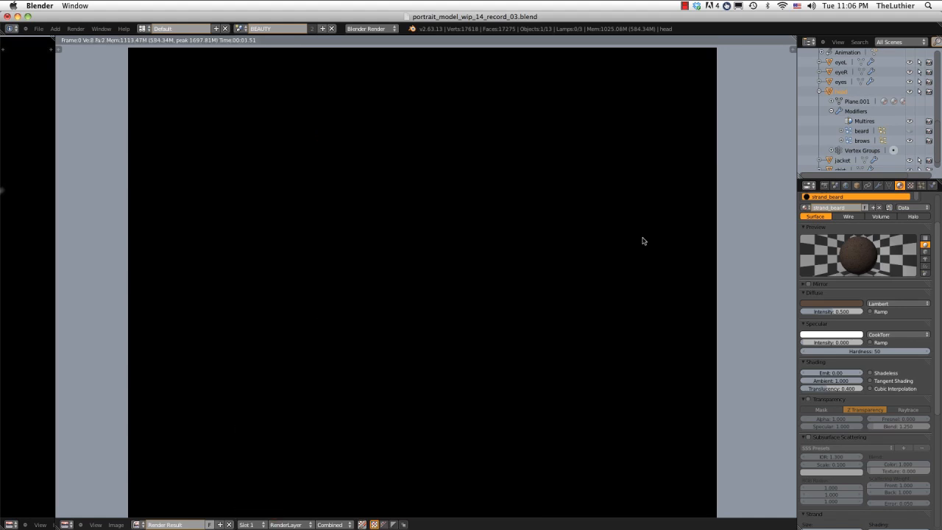
{"action": "left_click", "coordinate": [828, 335]}
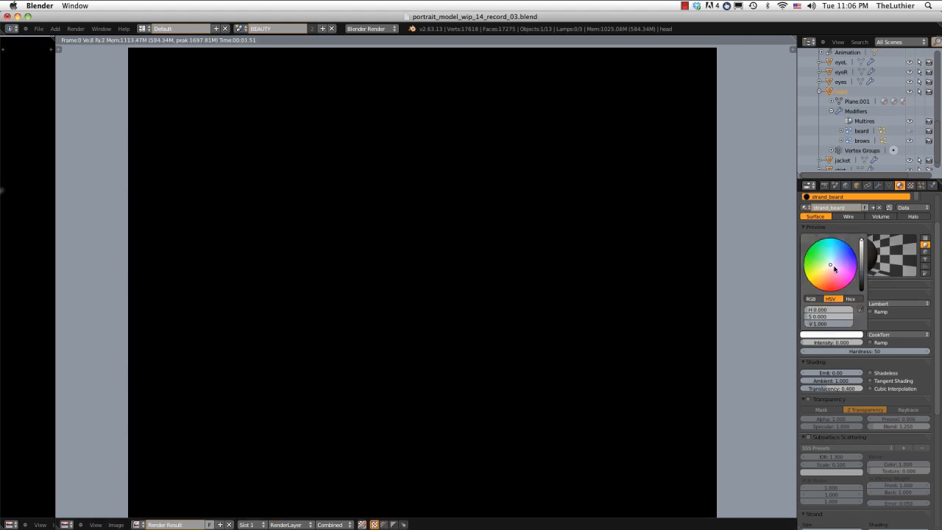
{"action": "left_click_drag", "start_coordinate": [831, 267], "coordinate": [827, 272]}
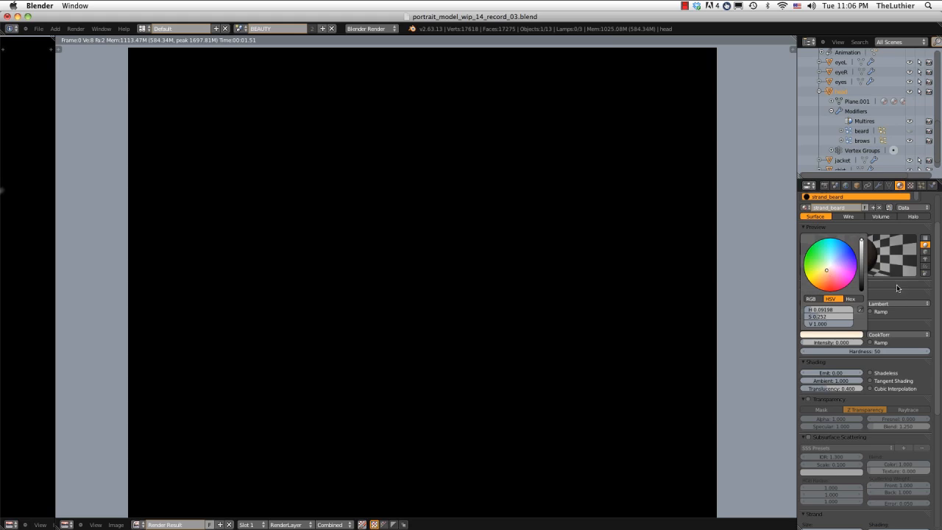
Try a specular intensity of 0.5 on the strand_beard material.
{"action": "left_click", "coordinate": [834, 341]}
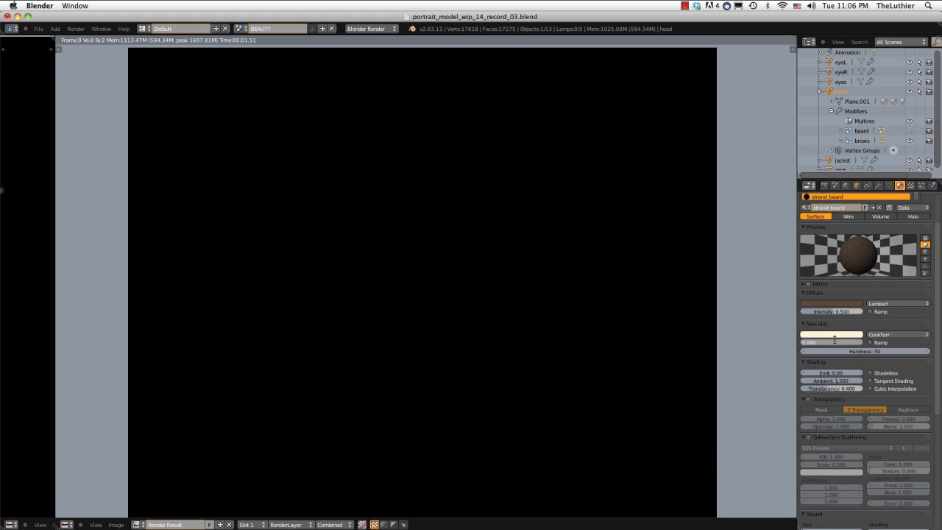
{"action": "type", "text": ".5"}
{"action": "key", "text": "Return"}
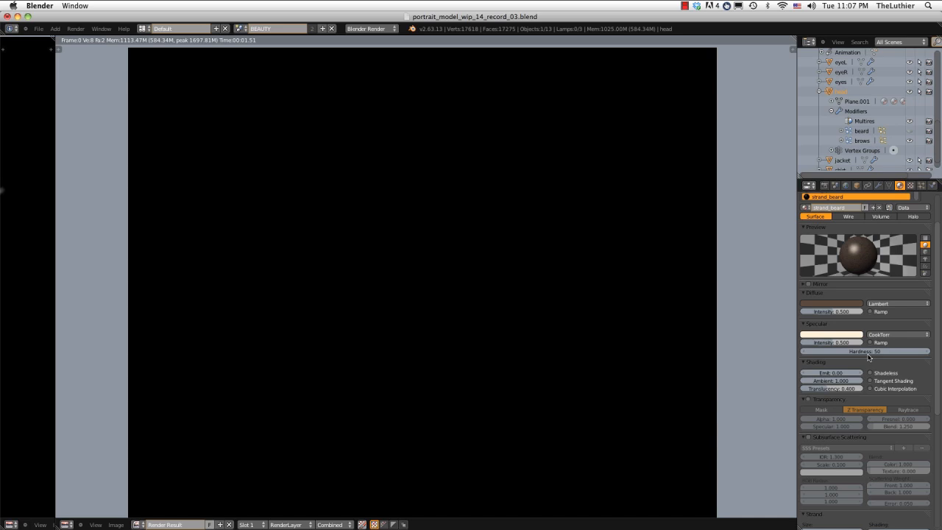
Set the strand_beard material's specular intensity to 0.3 and render the head into Slot 1.
{"action": "left_click", "coordinate": [833, 342]}
{"action": "key", "text": "BackSpace"}
{"action": "type", "text": ".3"}
{"action": "key", "text": "Return"}
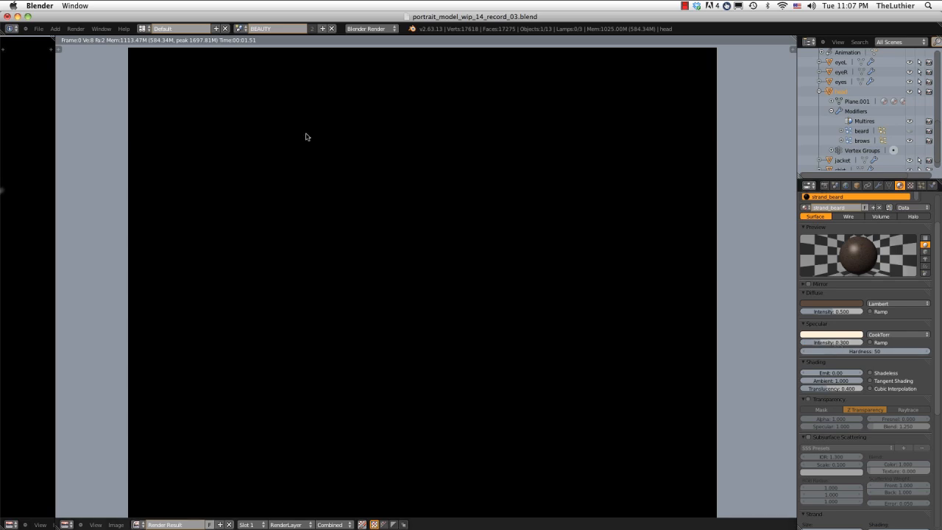
{"action": "left_click", "coordinate": [76, 28]}
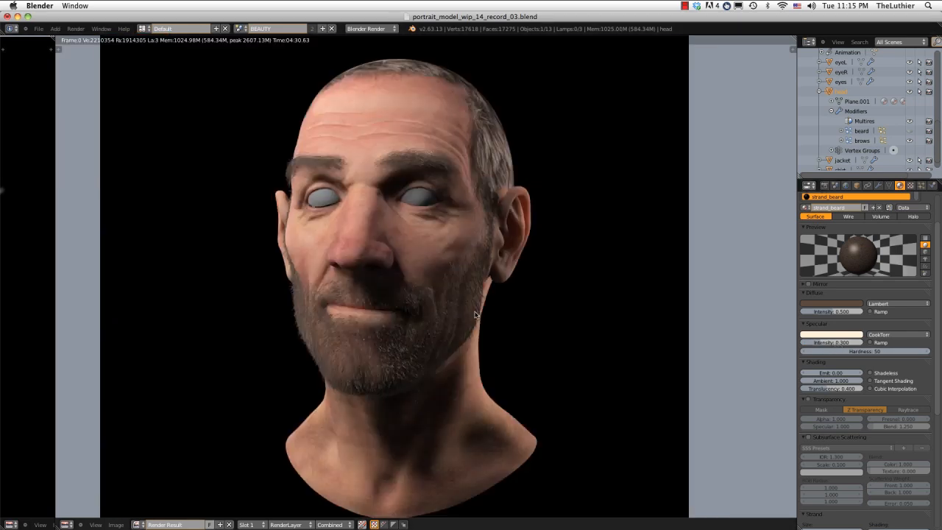
Compare the Slot 1 render with Slot 8 and examine the specular highlights on the beard hairs up close.
{"action": "key", "text": "j"}
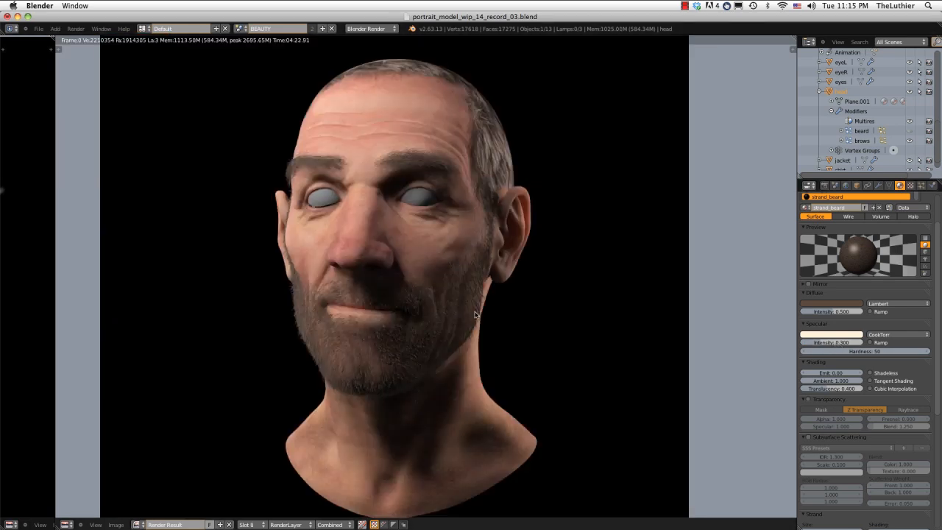
{"action": "key", "text": "j"}
{"action": "key", "text": "j"}
{"action": "key", "text": "j"}
{"action": "scroll", "coordinate": [475, 314], "scroll_direction": "up", "scroll_amount": 3}
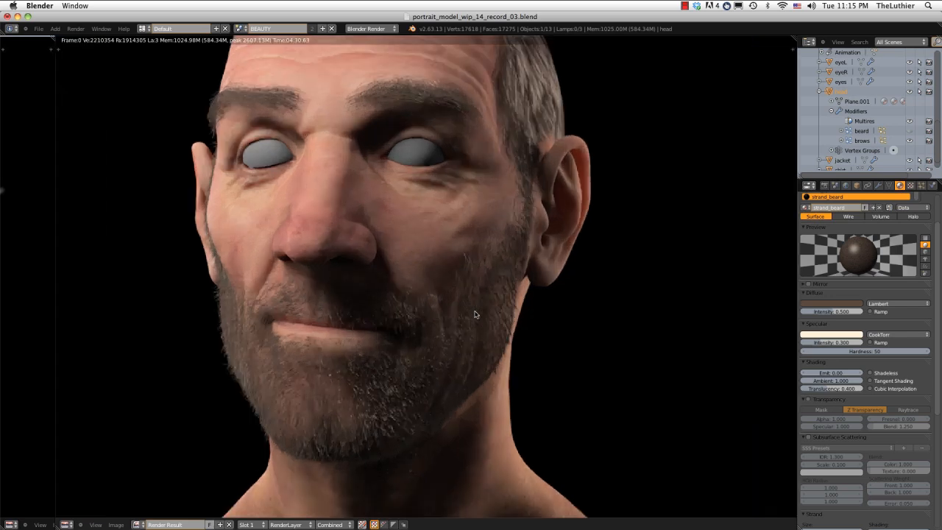
{"action": "scroll", "coordinate": [474, 314], "scroll_direction": "down", "scroll_amount": 1}
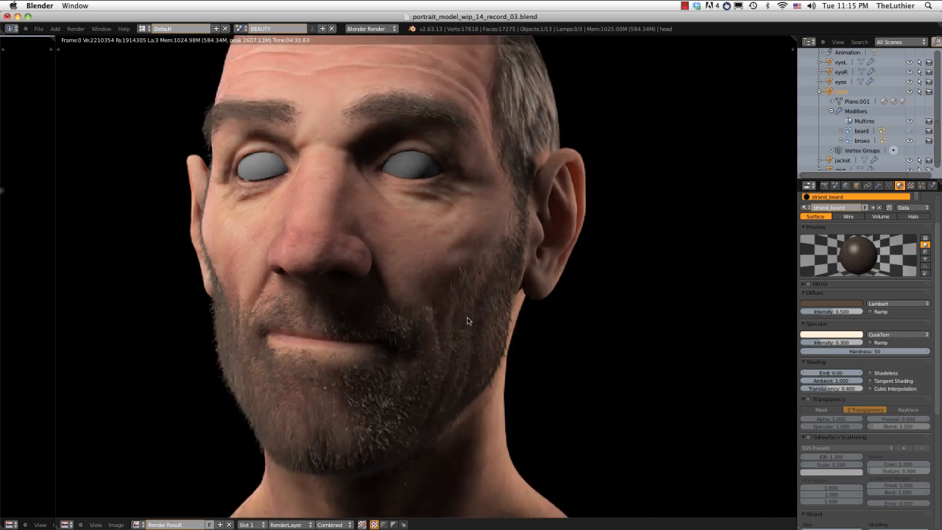
{"action": "middle_click_drag", "start_coordinate": [466, 320], "coordinate": [469, 330]}
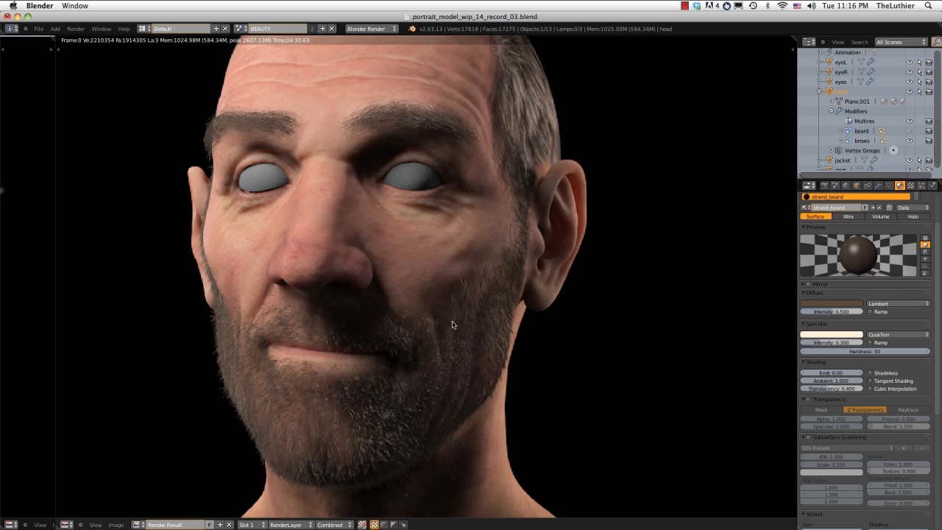
{"action": "scroll", "coordinate": [454, 314], "scroll_direction": "up", "scroll_amount": 2}
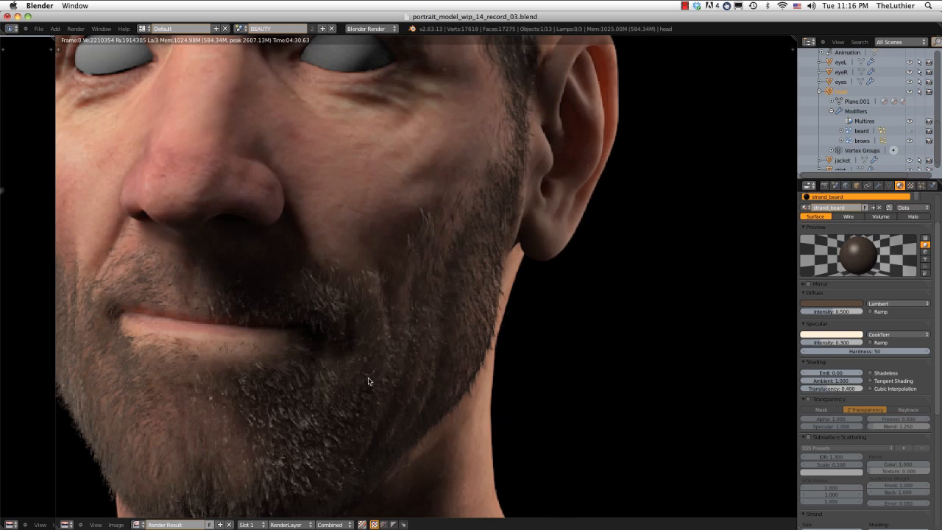
{"action": "scroll", "coordinate": [415, 329], "scroll_direction": "down", "scroll_amount": 5}
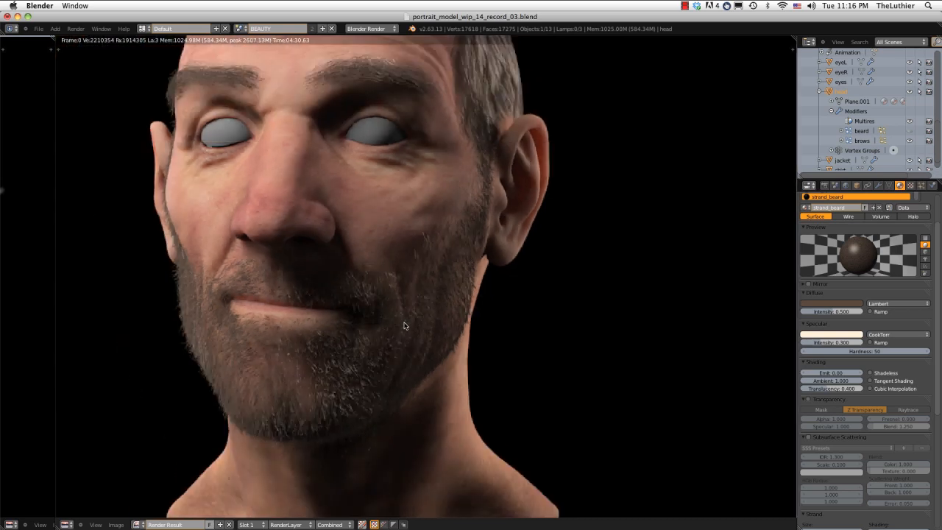
{"action": "scroll", "coordinate": [405, 335], "scroll_direction": "up", "scroll_amount": 3}
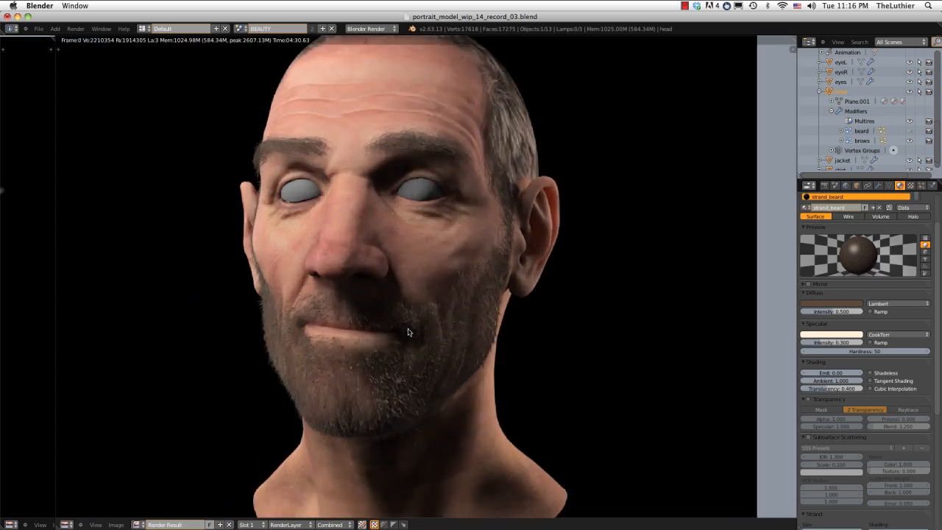
{"action": "scroll", "coordinate": [409, 324], "scroll_direction": "down", "scroll_amount": 1}
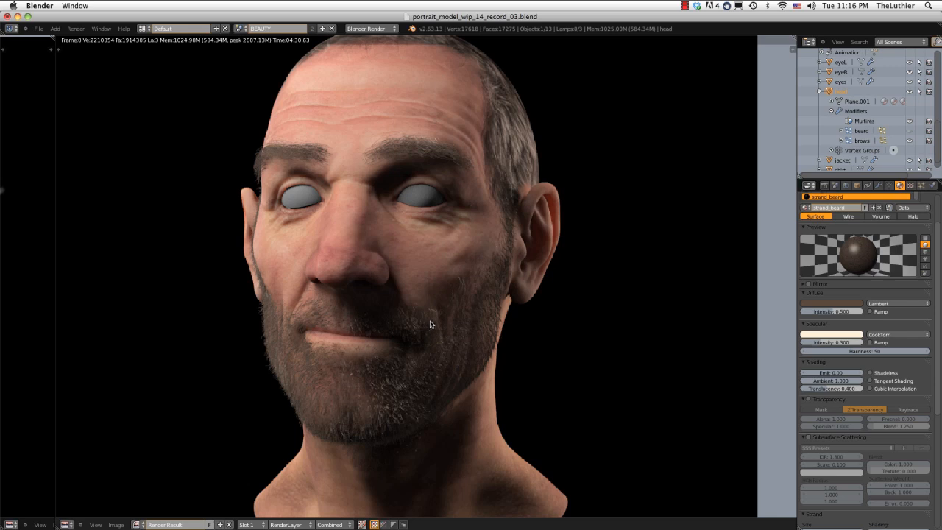
Set the strand_beard material's specular hardness to 25 and render the head into Slot 2.
{"action": "left_click", "coordinate": [873, 351]}
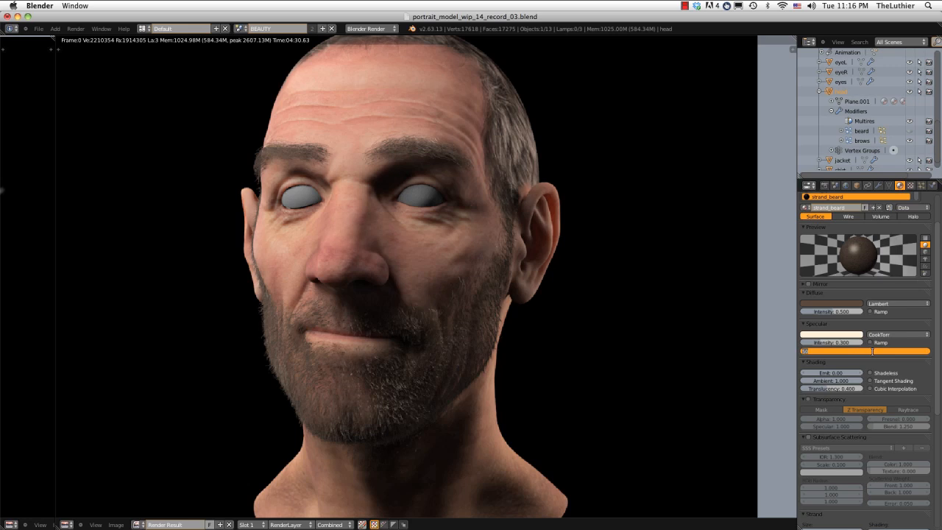
{"action": "type", "text": "25"}
{"action": "key", "text": "Return"}
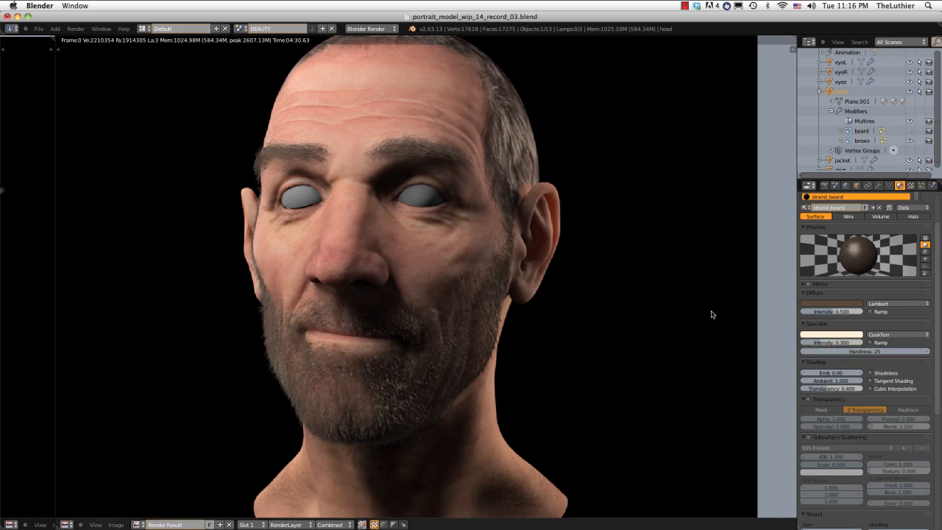
{"action": "left_click", "coordinate": [247, 525]}
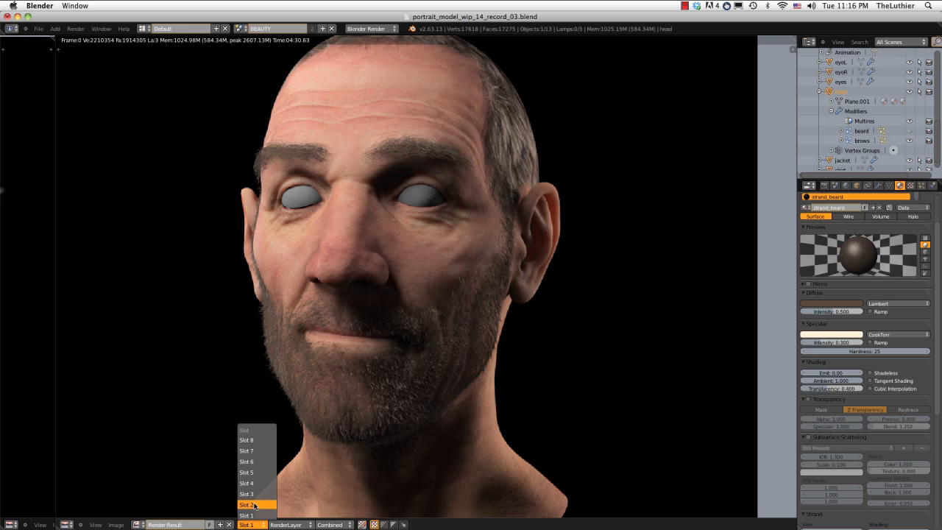
{"action": "left_click", "coordinate": [247, 505]}
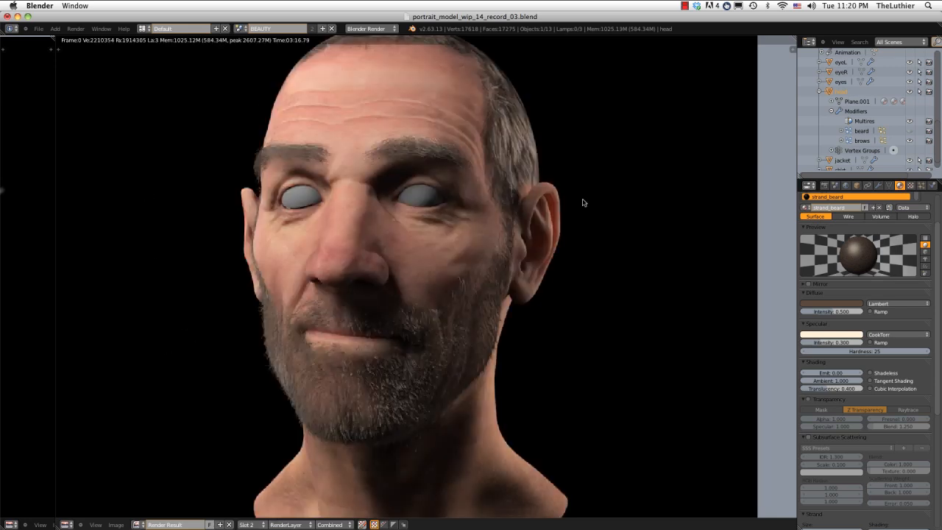
Compare the beard highlights between the Slot 2 and Slot 1 renders.
{"action": "key", "text": "j"}
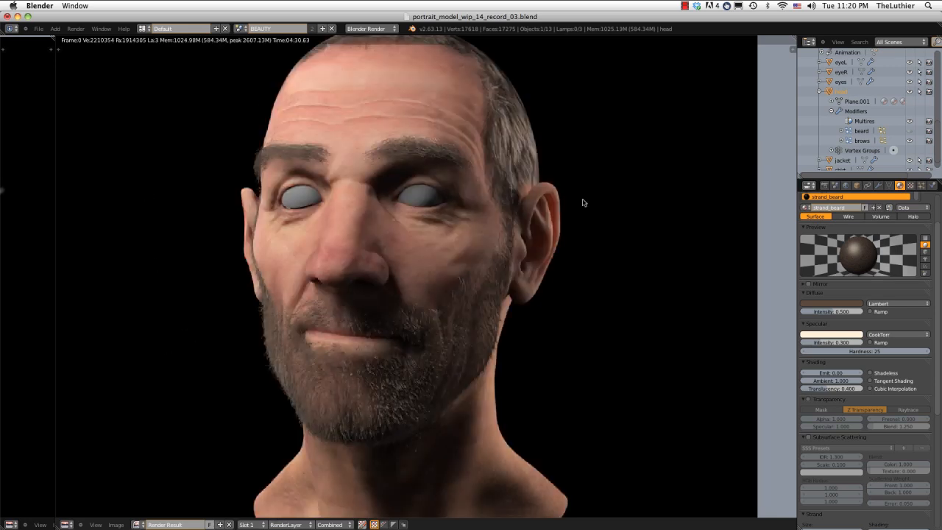
{"action": "key", "text": "j"}
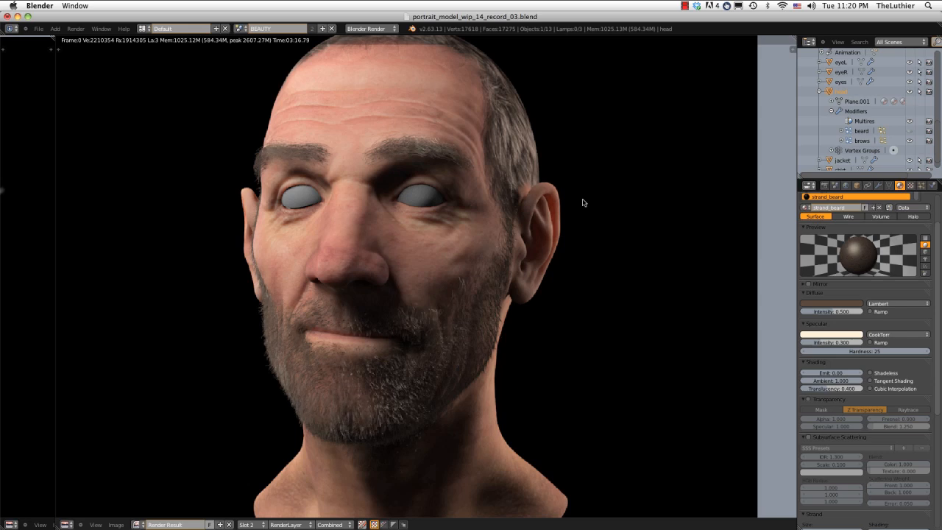
Flip repeatedly between the Slot 1 and Slot 2 renders to judge how the changed specular hardness affects the beard.
{"action": "key", "text": "j"}
{"action": "key", "text": "j"}
{"action": "key", "text": "j"}
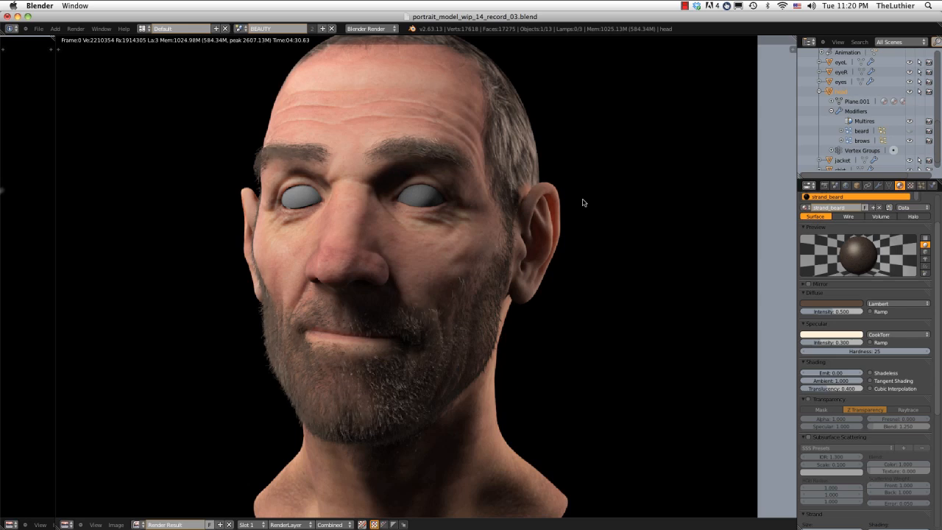
{"action": "key", "text": "j"}
{"action": "key", "text": "j"}
{"action": "key", "text": "j"}
{"action": "key", "text": "j"}
{"action": "key", "text": "j"}
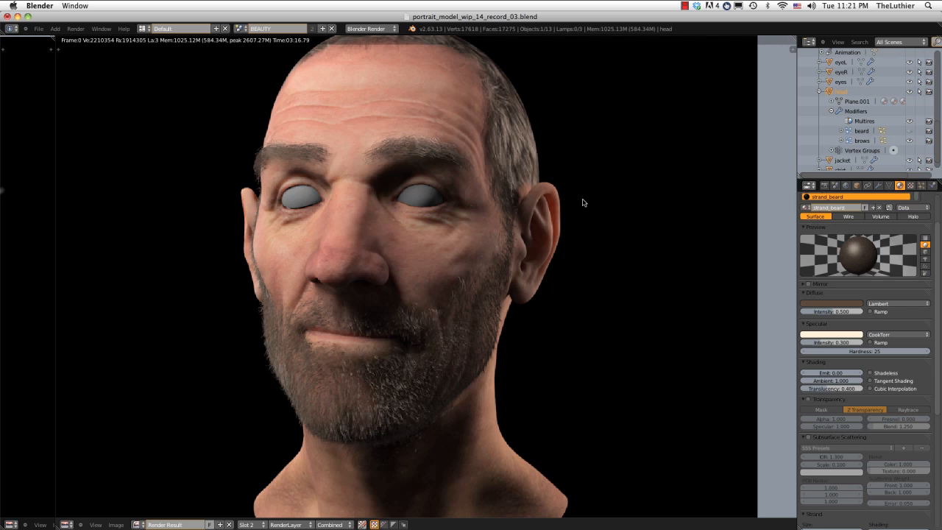
Set the strand_beard material's specular hardness to 40 and intensity to 0.1, and render the head into Slot 3.
{"action": "left_click", "coordinate": [846, 351]}
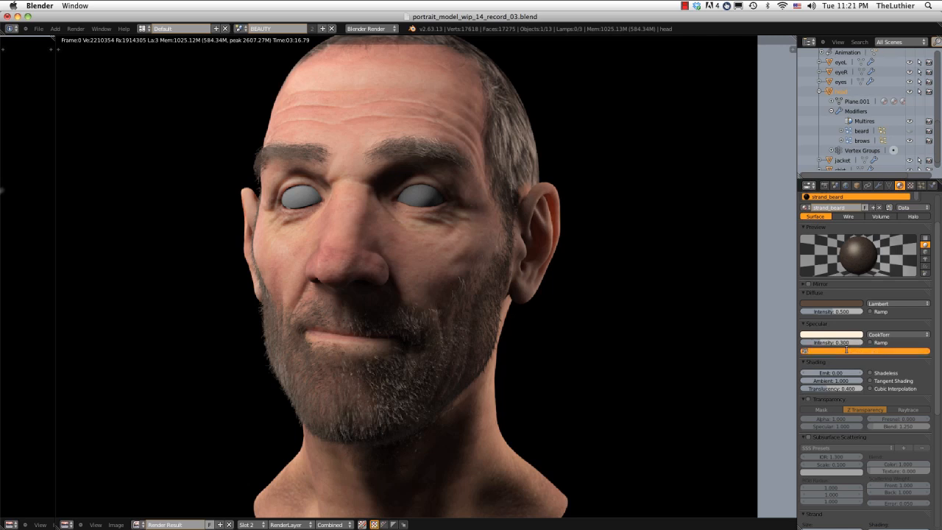
{"action": "type", "text": "40"}
{"action": "key", "text": "Return"}
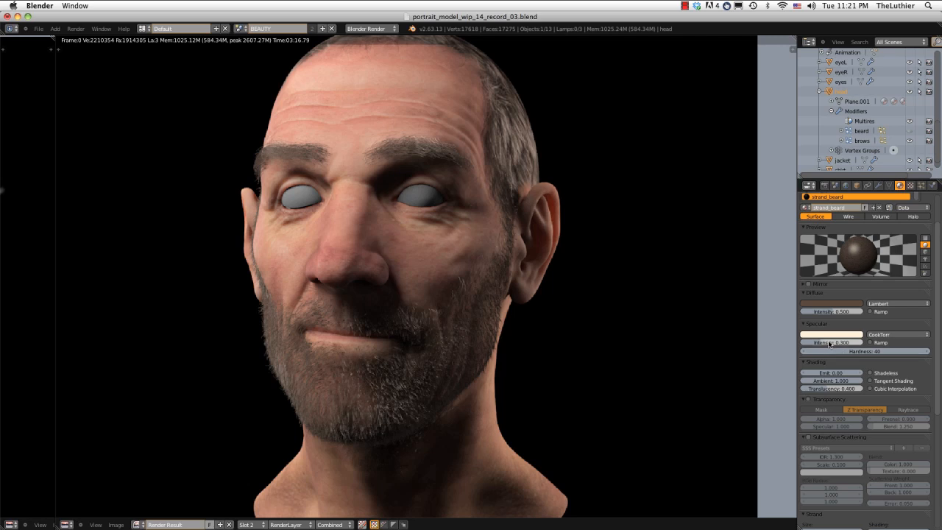
{"action": "left_click", "coordinate": [827, 343]}
{"action": "type", "text": ".1"}
{"action": "key", "text": "Return"}
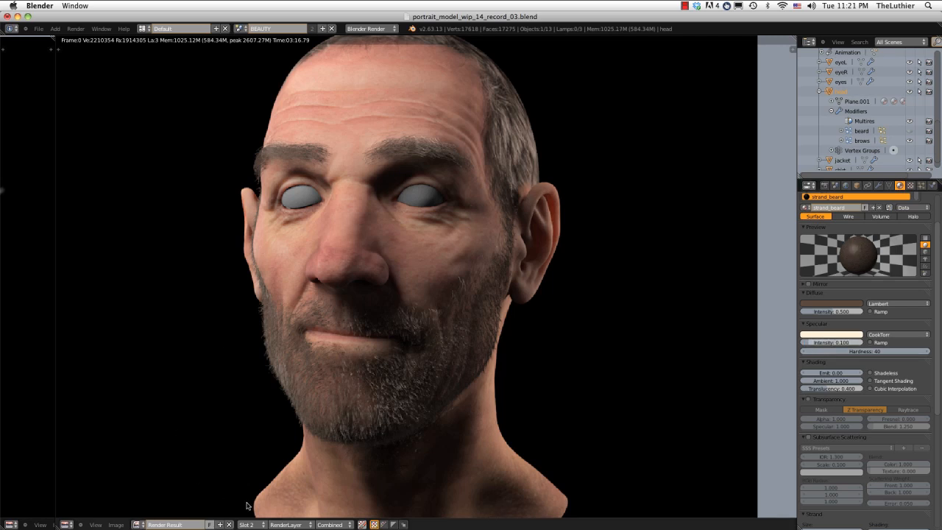
{"action": "left_click", "coordinate": [248, 524]}
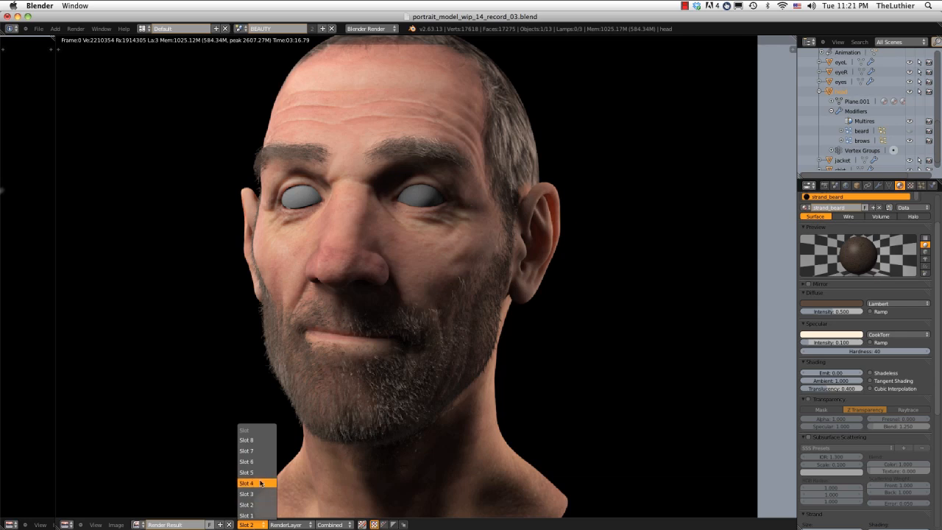
{"action": "left_click", "coordinate": [261, 494]}
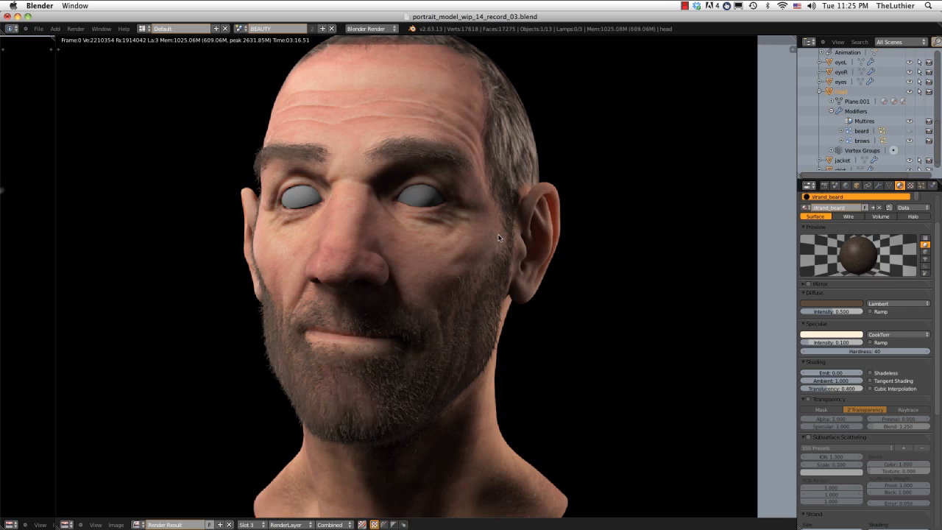
Compare the beard shading between the Slot 3 and Slot 2 renders.
{"action": "key", "text": "j"}
{"action": "key", "text": "j"}
{"action": "key", "text": "j"}
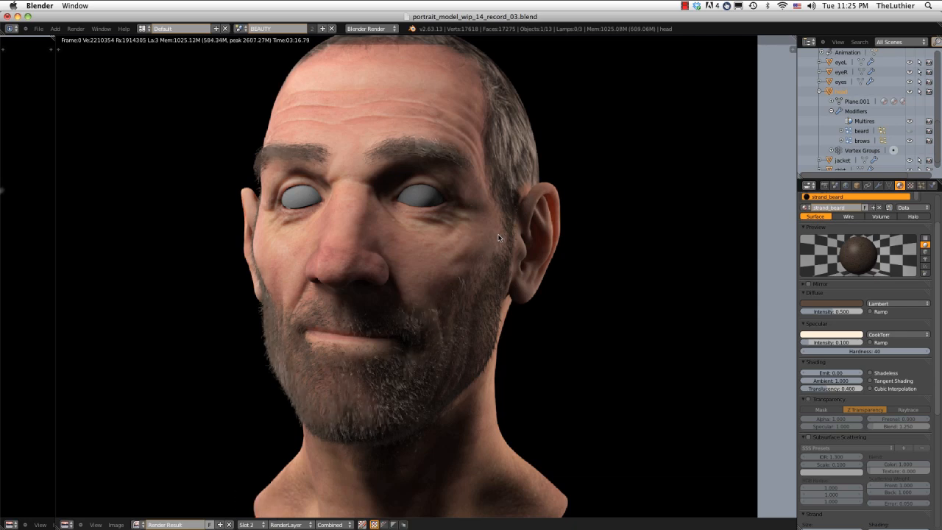
{"action": "key", "text": "j"}
{"action": "key", "text": "j"}
{"action": "key", "text": "j"}
{"action": "key", "text": "j"}
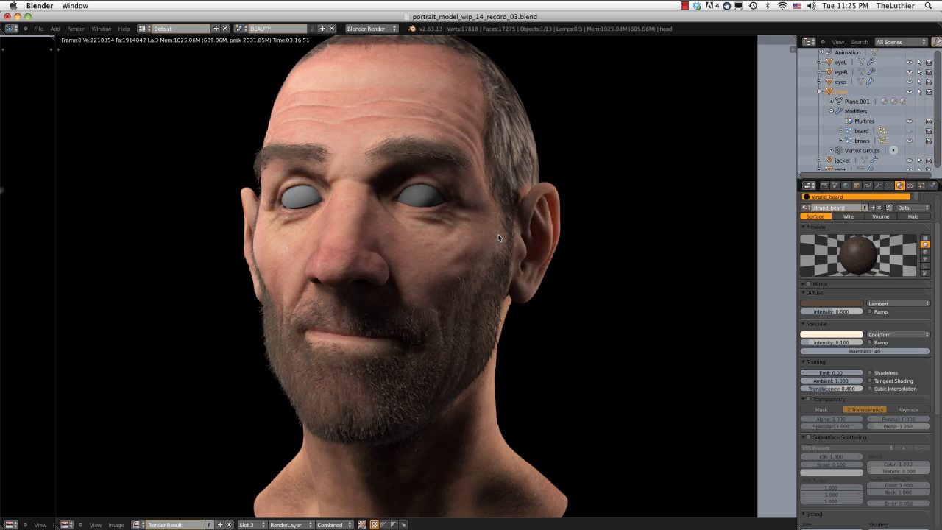
{"action": "key", "text": "j"}
{"action": "key", "text": "j"}
{"action": "key", "text": "j"}
{"action": "key", "text": "j"}
{"action": "key", "text": "j"}
{"action": "key", "text": "j"}
{"action": "key", "text": "j"}
Compare the Slot 3 render with the earlier beard renders in Slot 1 and Slot 8.
{"action": "left_click", "coordinate": [248, 524]}
{"action": "left_click", "coordinate": [255, 514]}
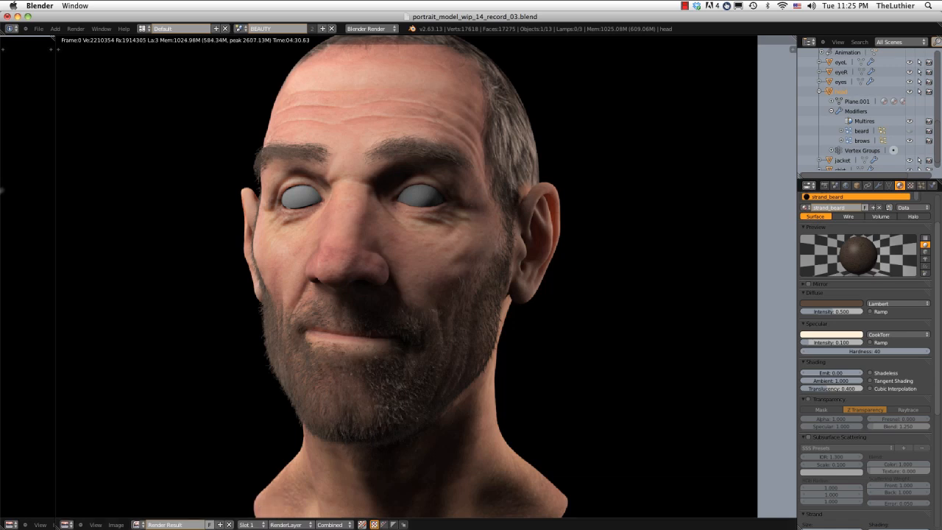
{"action": "left_click", "coordinate": [249, 524]}
{"action": "left_click", "coordinate": [255, 439]}
{"action": "left_click", "coordinate": [248, 524]}
{"action": "left_click", "coordinate": [254, 493]}
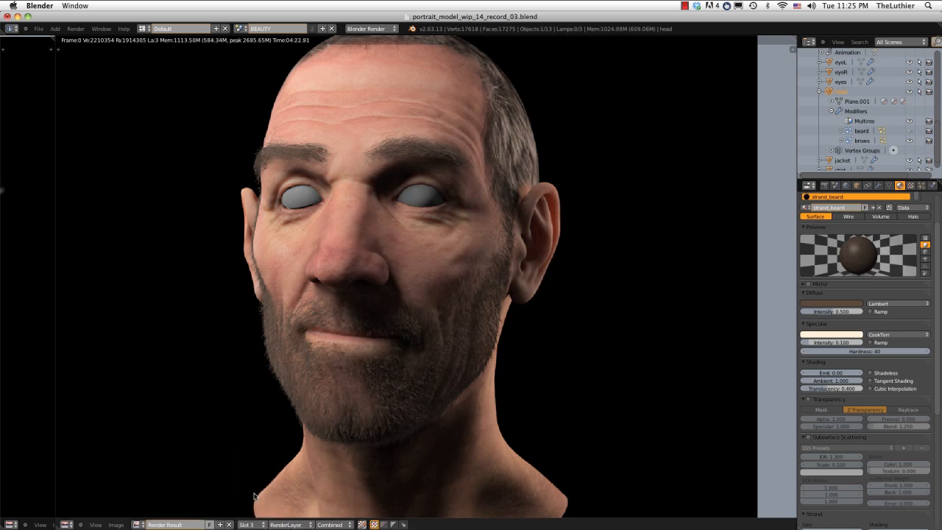
{"action": "left_click", "coordinate": [249, 524]}
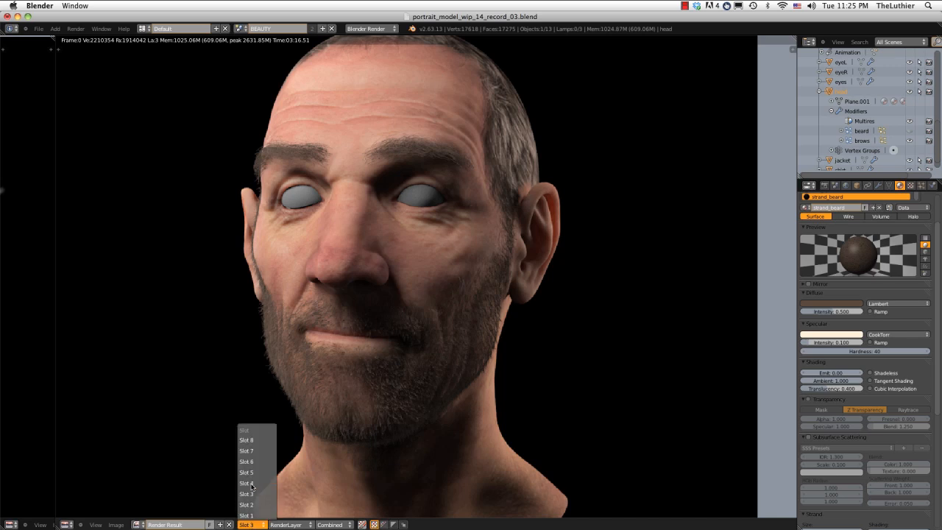
{"action": "left_click", "coordinate": [256, 439]}
{"action": "left_click", "coordinate": [251, 523]}
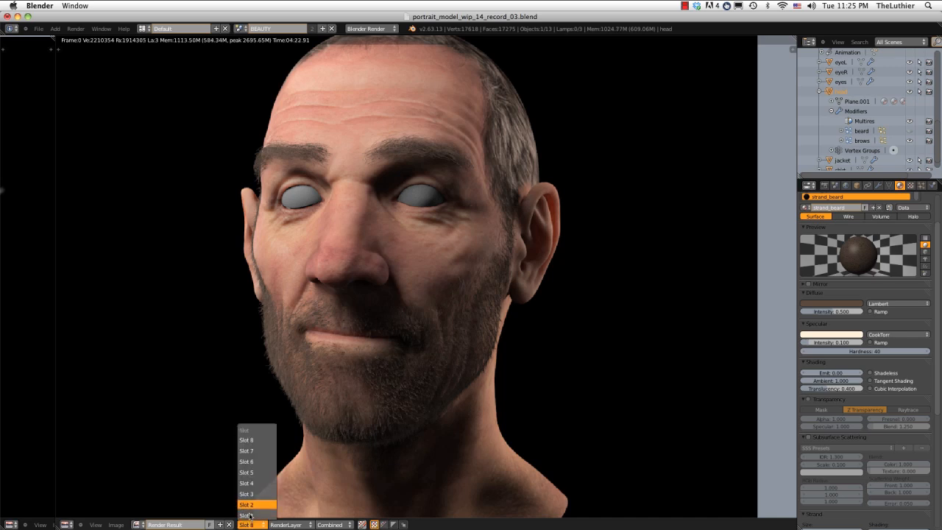
{"action": "left_click", "coordinate": [253, 494]}
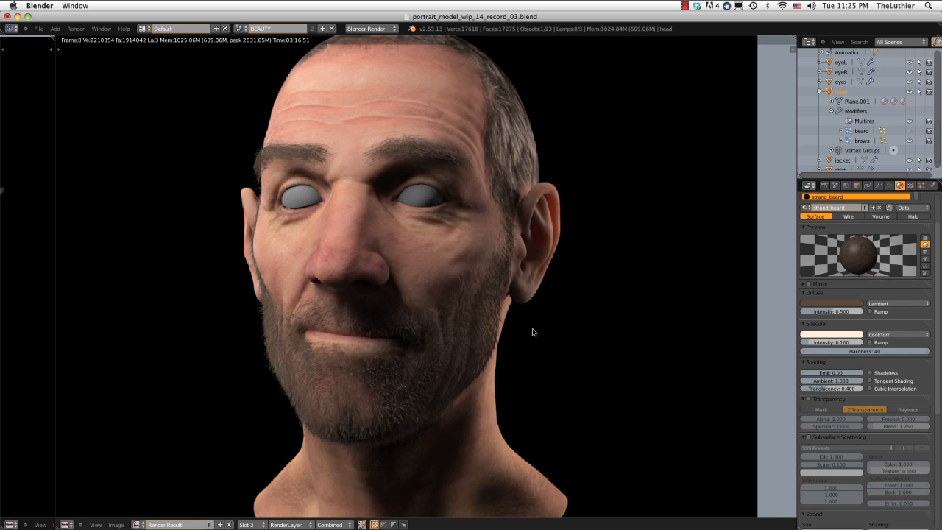
{"action": "mouse_move", "coordinate": [532, 330]}
{"action": "middle_mouse_down"}
{"action": "mouse_move", "coordinate": [525, 320]}
{"action": "mouse_move", "coordinate": [537, 277]}
{"action": "mouse_move", "coordinate": [520, 320]}
{"action": "middle_mouse_up"}
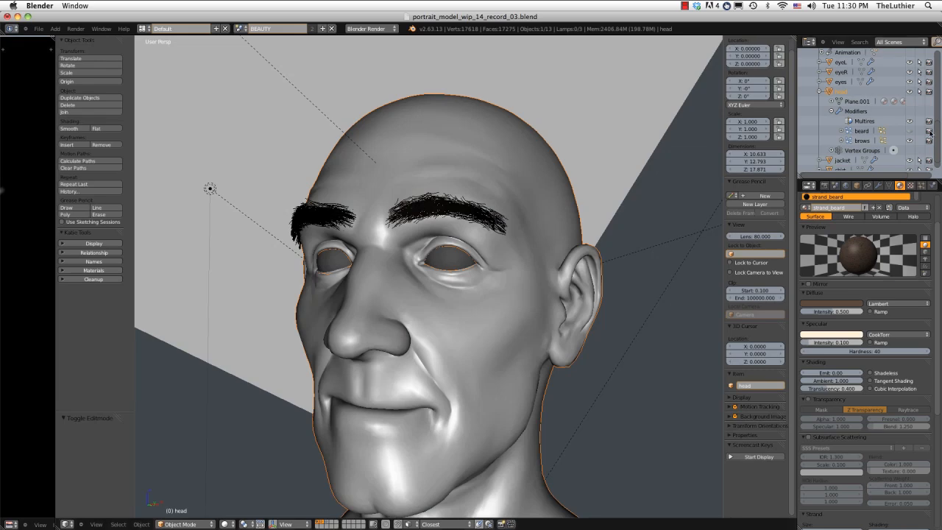
Hide the brow hair and select the eyelid rim edge loop around the head's left eye, leaving out the inner-corner vertices.
{"action": "scroll", "coordinate": [487, 221], "scroll_direction": "up", "scroll_amount": 2}
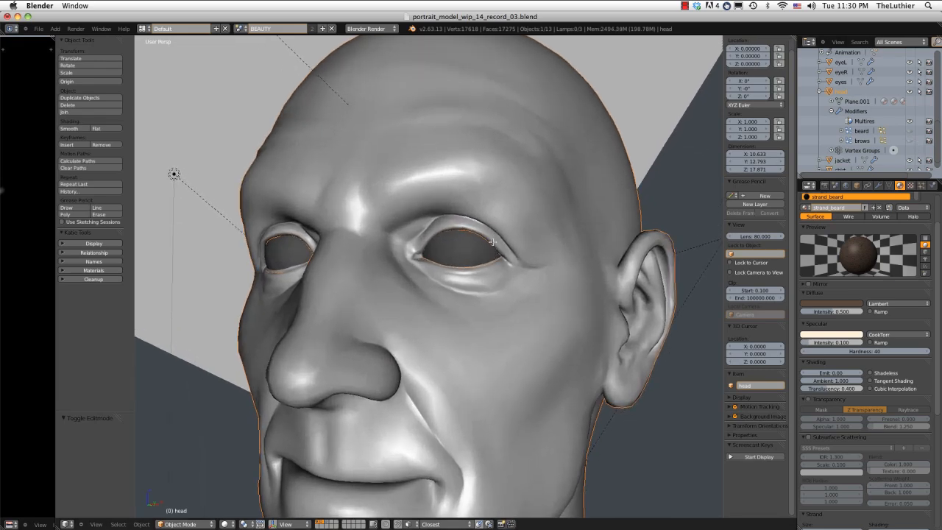
{"action": "key", "text": "Tab"}
{"action": "scroll", "coordinate": [490, 243], "scroll_direction": "up", "scroll_amount": 2}
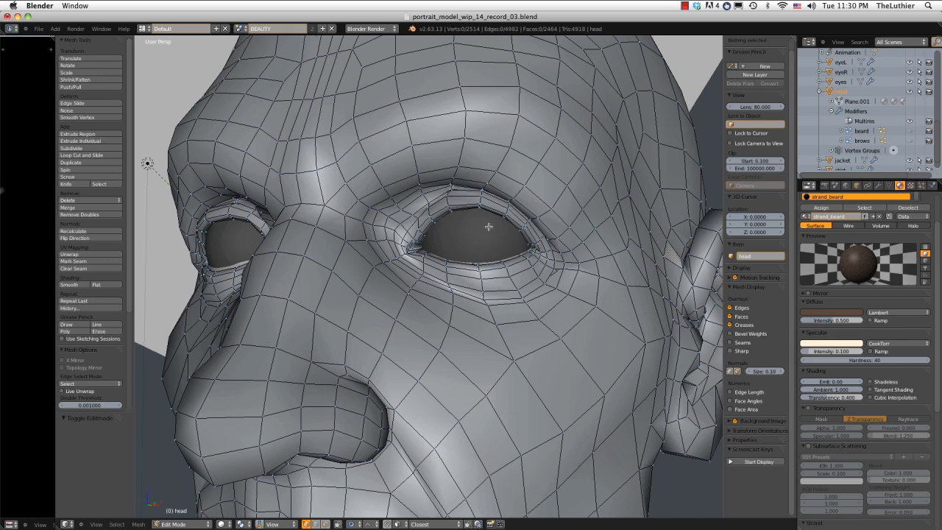
{"action": "scroll", "coordinate": [488, 225], "scroll_direction": "up", "scroll_amount": 3}
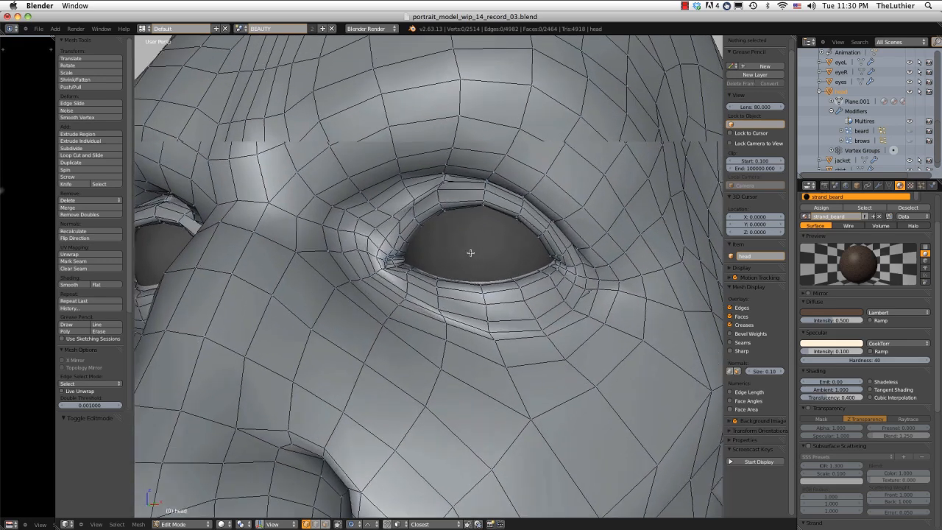
{"action": "middle_click_drag", "start_coordinate": [470, 252], "coordinate": [470, 259]}
{"action": "right_click", "coordinate": [462, 197], "text": "alt"}
{"action": "middle_click_drag", "start_coordinate": [444, 210], "coordinate": [416, 223]}
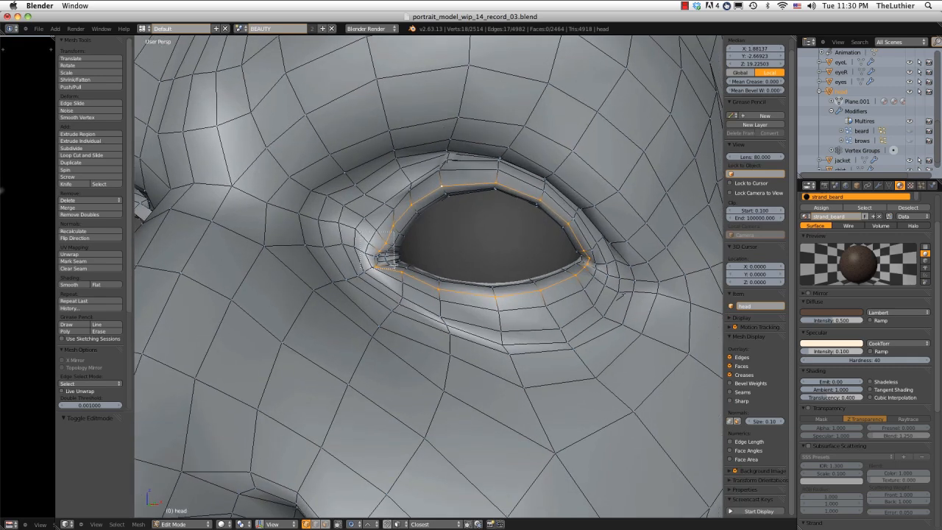
{"action": "middle_click_drag", "start_coordinate": [395, 264], "coordinate": [395, 276]}
{"action": "scroll", "coordinate": [476, 248], "scroll_direction": "down", "scroll_amount": 6}
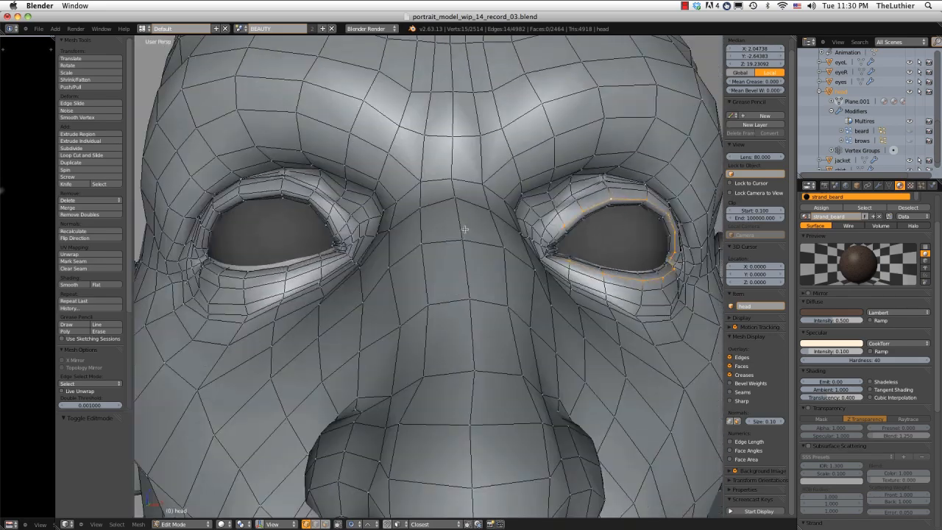
Add the matching eyelid rim loop around the head's right eye to the selection, leaving out its inner-corner vertices.
{"action": "middle_click_drag", "start_coordinate": [464, 229], "coordinate": [487, 222]}
{"action": "right_click", "coordinate": [379, 189], "text": "alt+shift"}
{"action": "scroll", "coordinate": [401, 199], "scroll_direction": "up", "scroll_amount": 1}
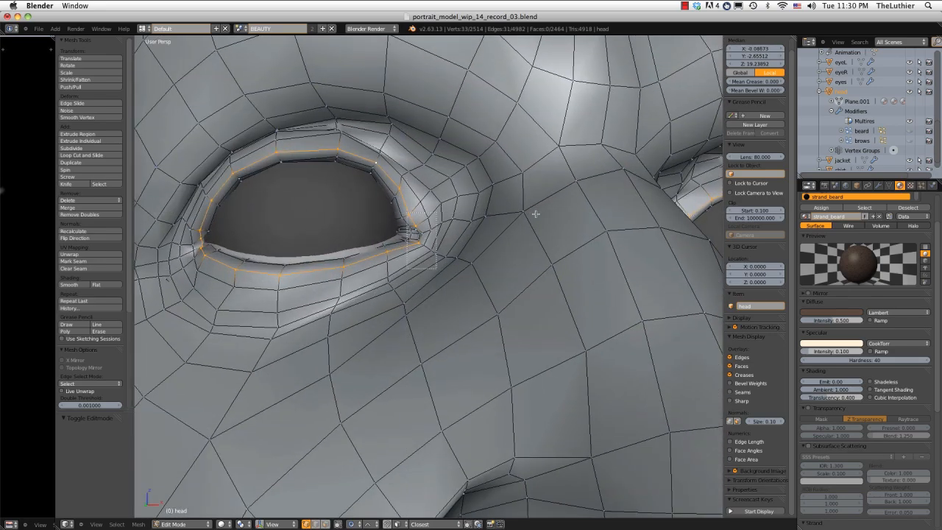
{"action": "scroll", "coordinate": [535, 213], "scroll_direction": "down", "scroll_amount": 6}
{"action": "middle_click_drag", "start_coordinate": [704, 191], "coordinate": [624, 191]}
Create a vertex group named lashes_density, assign the selected eyelid vertices at weight 1.000, and return to Object Mode.
{"action": "left_click", "coordinate": [888, 186]}
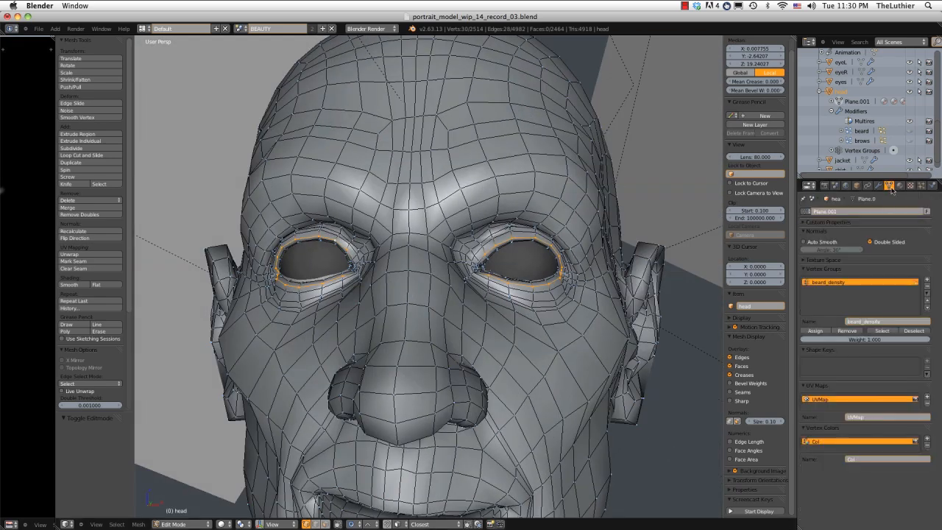
{"action": "left_click", "coordinate": [927, 280]}
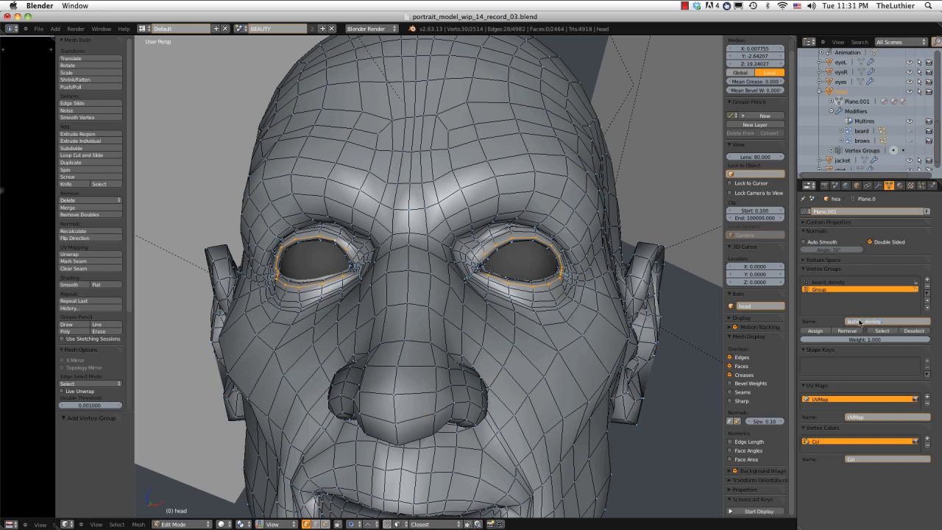
{"action": "left_click", "coordinate": [815, 331]}
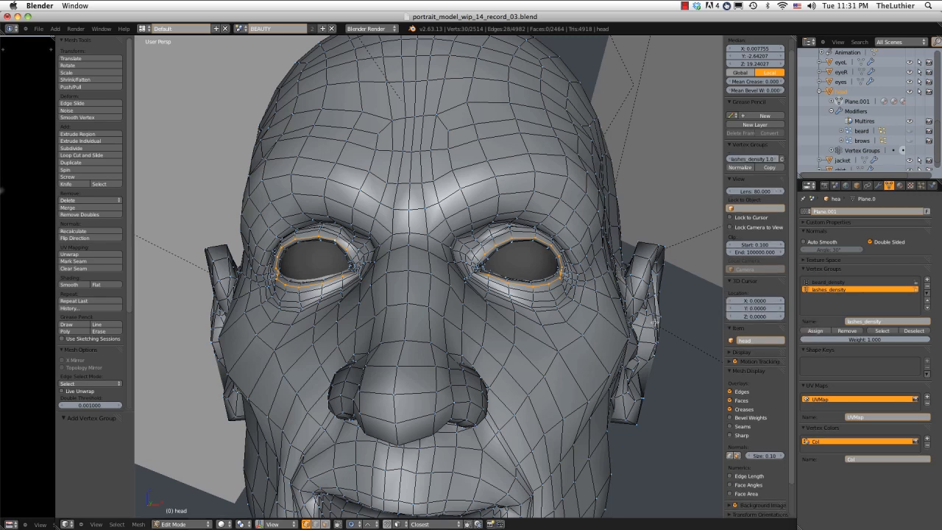
{"action": "middle_click_drag", "start_coordinate": [613, 278], "coordinate": [498, 261]}
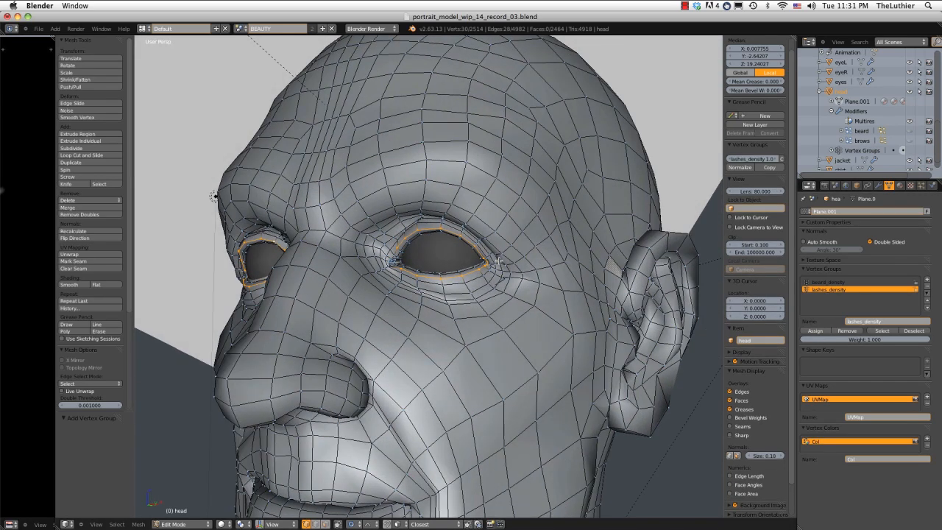
{"action": "key", "text": "Tab"}
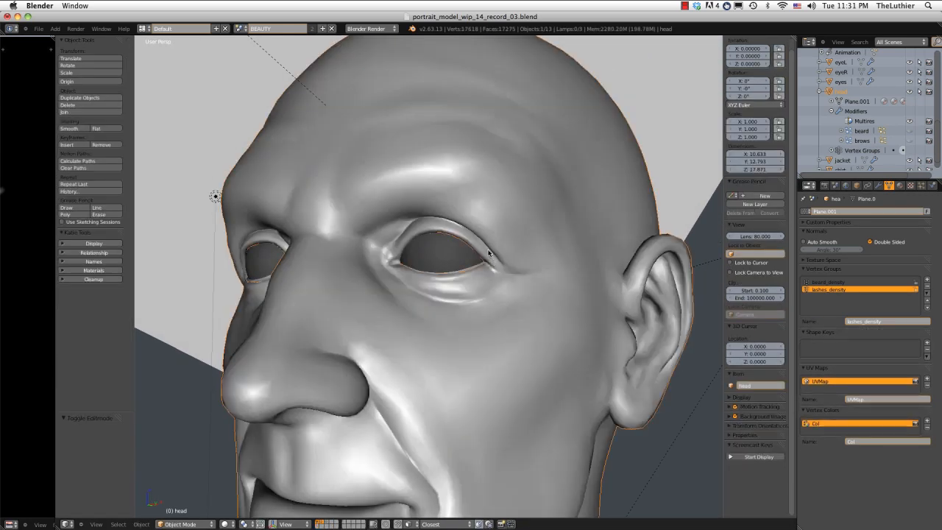
Inspect the lashes_density weights around both eyes in Weight Paint mode.
{"action": "key", "text": "ctrl+Tab"}
{"action": "middle_click_drag", "start_coordinate": [485, 247], "coordinate": [522, 254]}
{"action": "scroll", "coordinate": [504, 253], "scroll_direction": "up", "scroll_amount": 2}
{"action": "scroll", "coordinate": [522, 254], "scroll_direction": "down", "scroll_amount": 5}
{"action": "middle_click_drag", "start_coordinate": [618, 225], "coordinate": [499, 241]}
{"action": "key", "text": "ctrl+Tab"}
Add a new particle system to the head named lashes, with its settings named lashes_settings.
{"action": "left_click", "coordinate": [922, 186]}
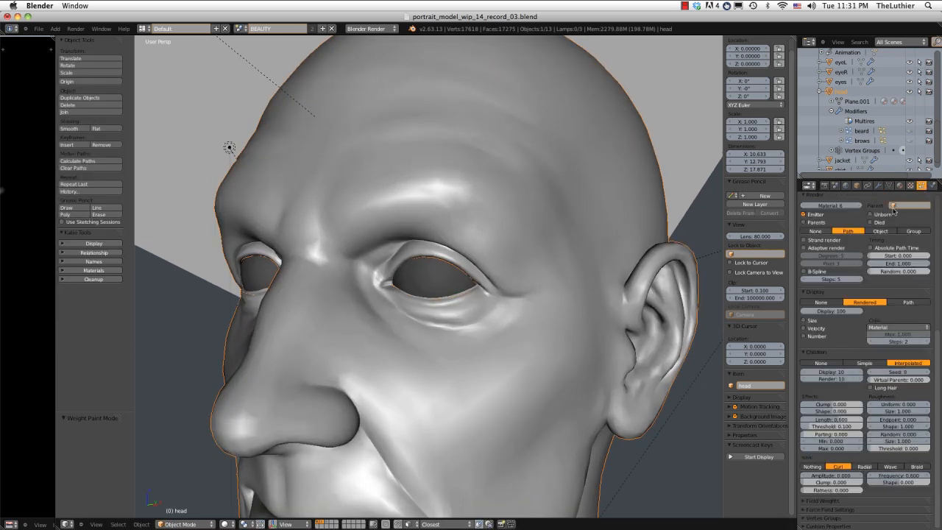
{"action": "scroll", "coordinate": [893, 212], "scroll_direction": "up", "scroll_amount": 4}
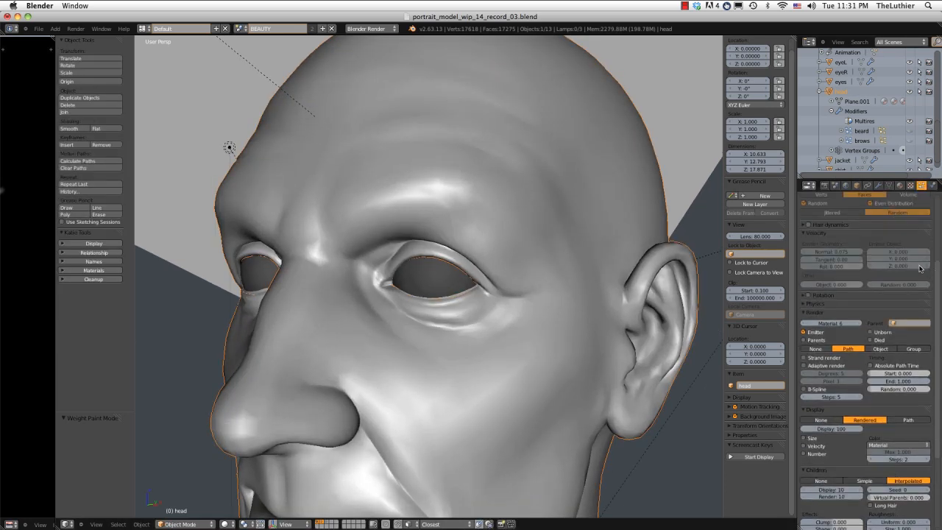
{"action": "scroll", "coordinate": [919, 269], "scroll_direction": "up", "scroll_amount": 4}
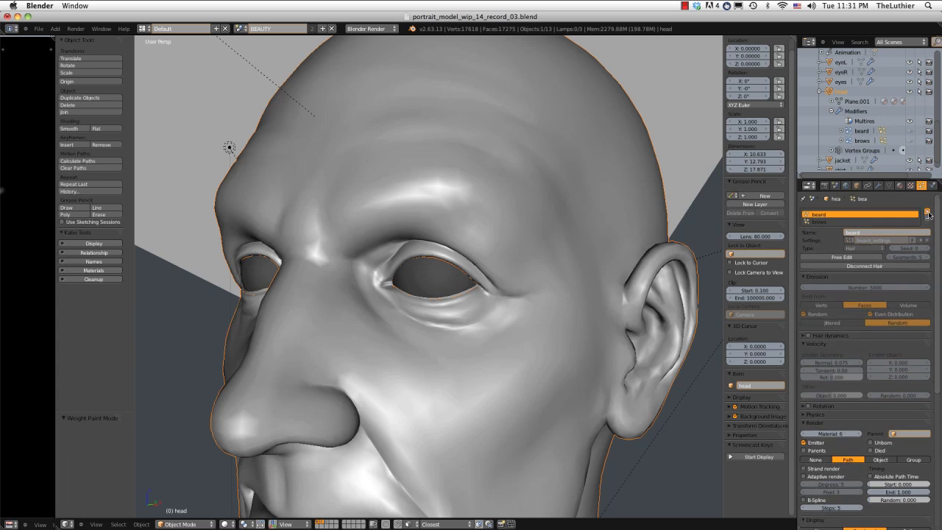
{"action": "left_click", "coordinate": [928, 213]}
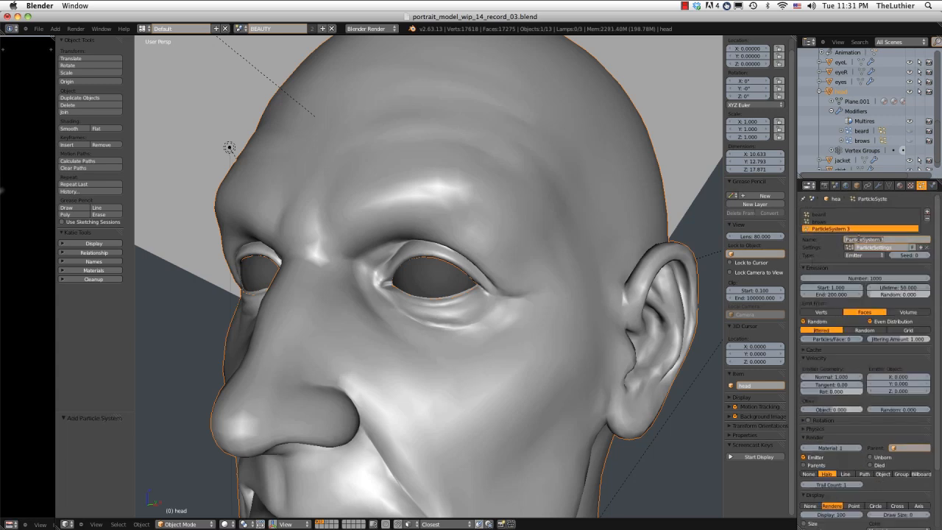
{"action": "left_click", "coordinate": [859, 239]}
{"action": "type", "text": "lashes"}
{"action": "key", "text": "Return"}
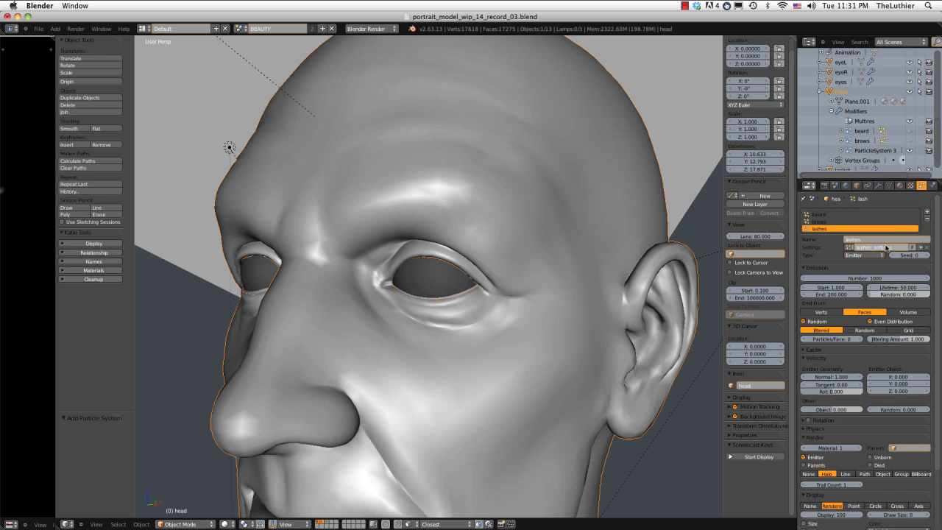
{"action": "left_click", "coordinate": [878, 185]}
{"action": "left_click", "coordinate": [920, 185]}
Change the lashes particle system's type to Hair and enable its Advanced settings.
{"action": "left_click", "coordinate": [867, 254]}
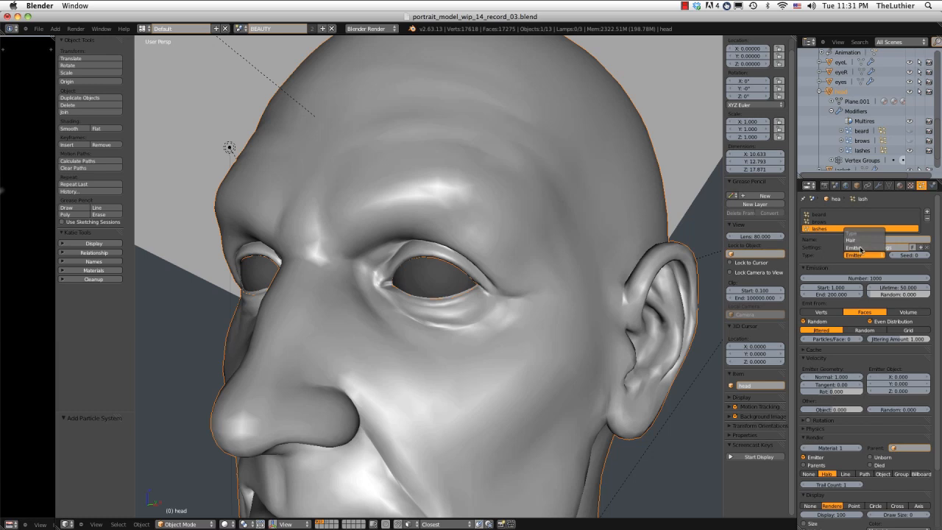
{"action": "left_click", "coordinate": [854, 240]}
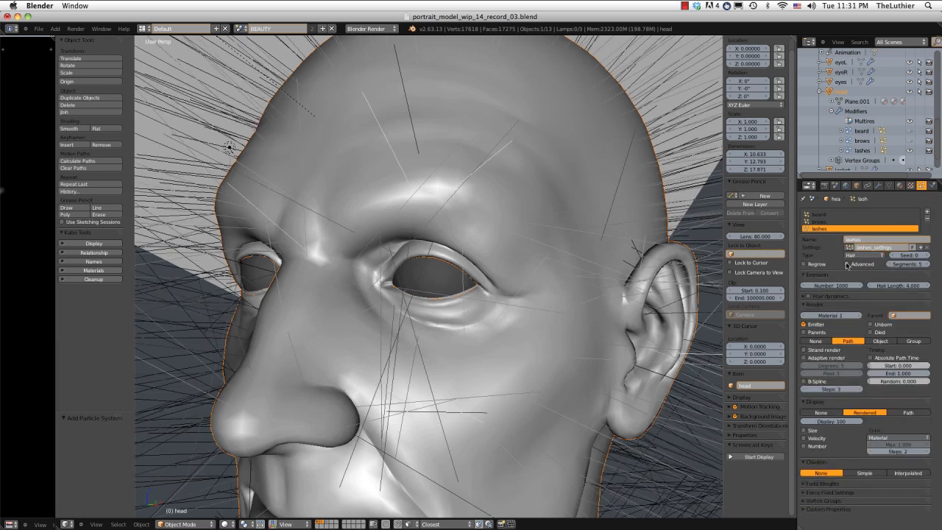
{"action": "left_click", "coordinate": [847, 264]}
Assign the lashes_density vertex group as the density group of the lashes particle system.
{"action": "scroll", "coordinate": [870, 302], "scroll_direction": "down", "scroll_amount": 5}
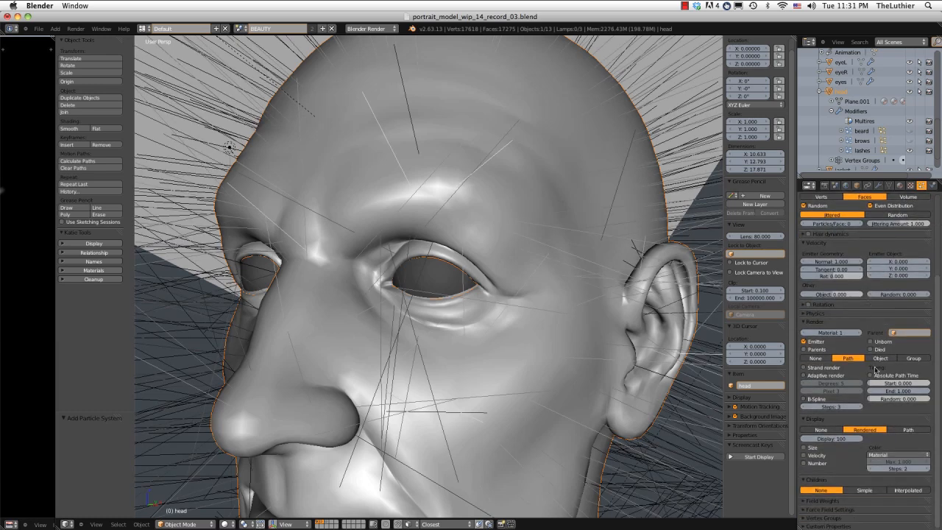
{"action": "left_click", "coordinate": [831, 518]}
{"action": "scroll", "coordinate": [861, 497], "scroll_direction": "down", "scroll_amount": 3}
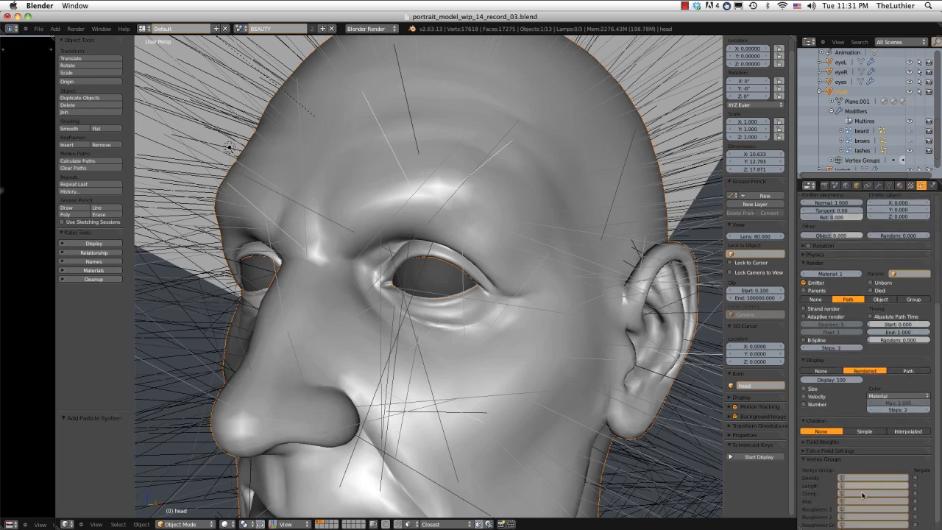
{"action": "left_click", "coordinate": [863, 476]}
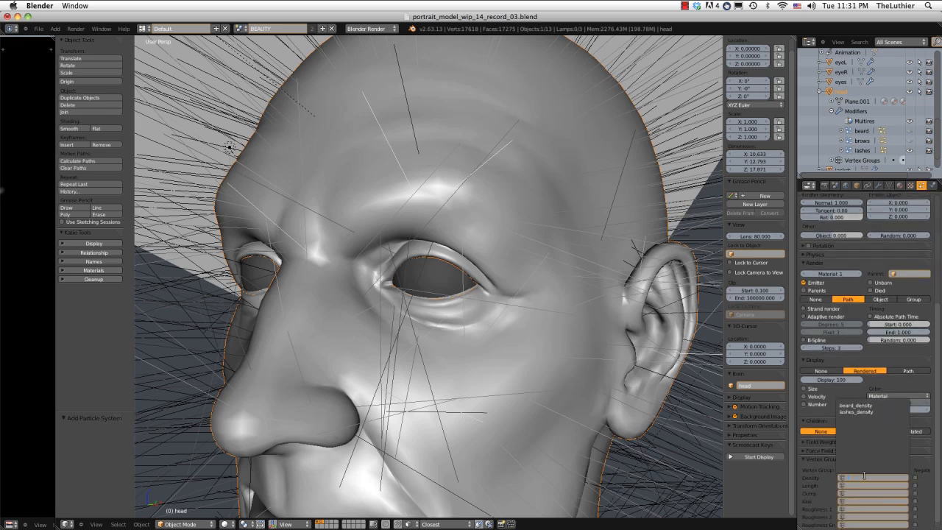
{"action": "left_click", "coordinate": [865, 411]}
{"action": "scroll", "coordinate": [868, 321], "scroll_direction": "up", "scroll_amount": 6}
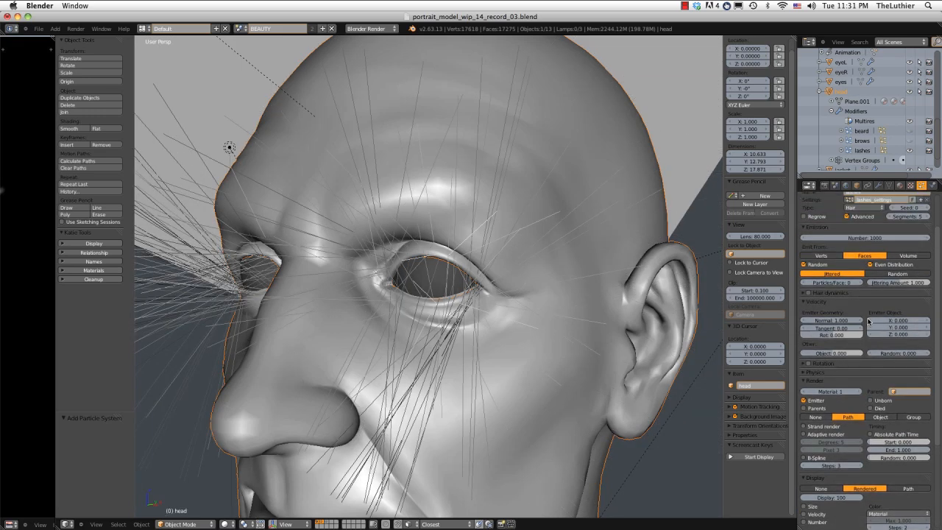
Distribute the lash hairs randomly over the faces and set their normal emission velocity to 0.100.
{"action": "left_click", "coordinate": [890, 275]}
{"action": "middle_click_drag", "start_coordinate": [464, 193], "coordinate": [488, 223]}
{"action": "scroll", "coordinate": [505, 204], "scroll_direction": "up", "scroll_amount": 2}
{"action": "scroll", "coordinate": [507, 204], "scroll_direction": "up", "scroll_amount": 2}
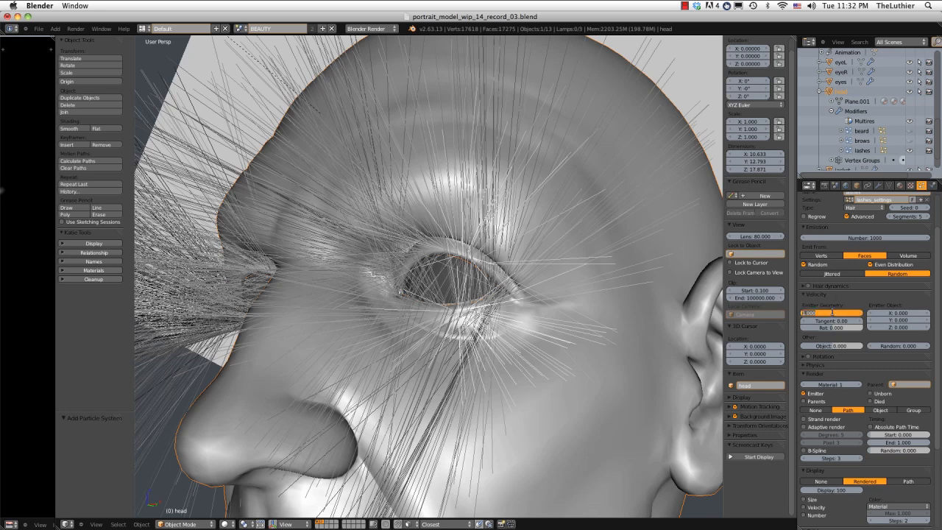
{"action": "key", "text": "Return"}
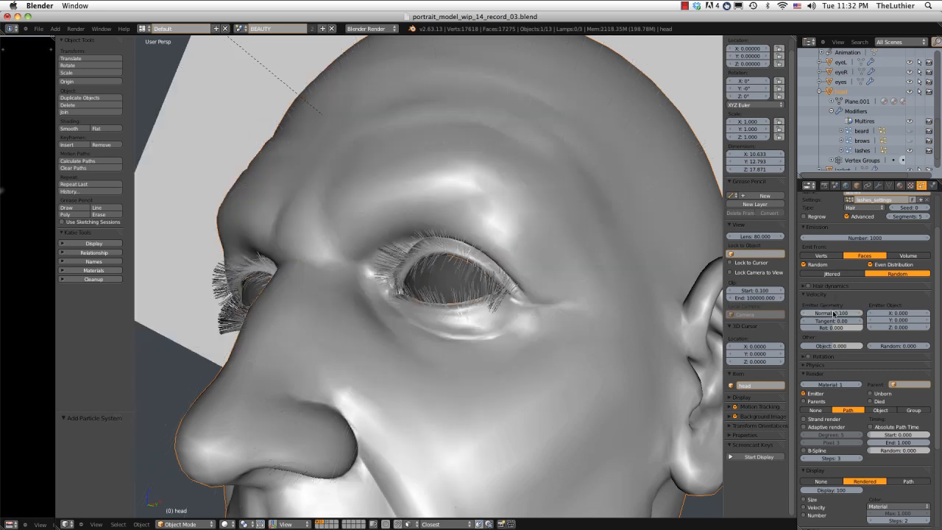
Examine the lashes' length, direction and placement around both eyelids from several angles, including the side.
{"action": "middle_click_drag", "start_coordinate": [459, 324], "coordinate": [587, 216]}
{"action": "scroll", "coordinate": [431, 324], "scroll_direction": "up", "scroll_amount": 2}
{"action": "scroll", "coordinate": [431, 325], "scroll_direction": "down", "scroll_amount": 4}
{"action": "scroll", "coordinate": [479, 309], "scroll_direction": "up", "scroll_amount": 2}
{"action": "scroll", "coordinate": [439, 302], "scroll_direction": "up", "scroll_amount": 1}
{"action": "scroll", "coordinate": [439, 302], "scroll_direction": "down", "scroll_amount": 1}
{"action": "scroll", "coordinate": [574, 233], "scroll_direction": "up", "scroll_amount": 3}
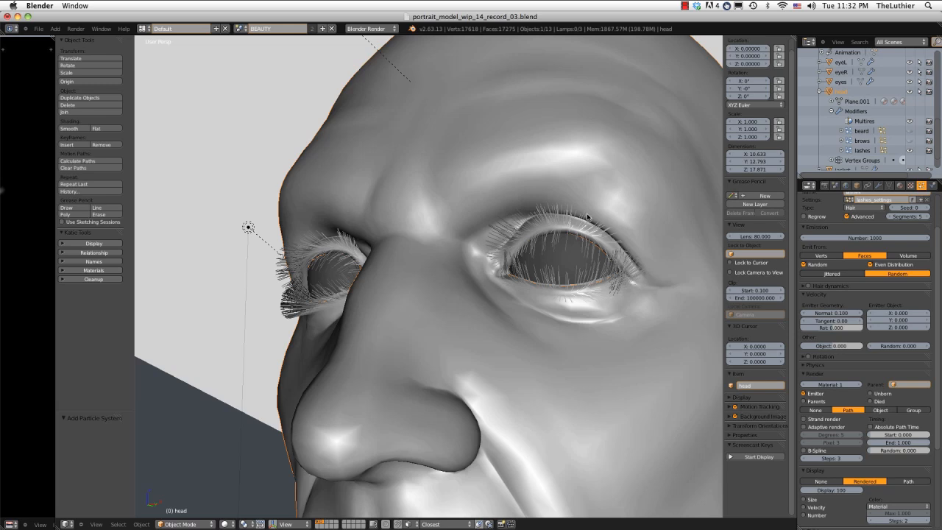
{"action": "scroll", "coordinate": [899, 429], "scroll_direction": "down", "scroll_amount": 2}
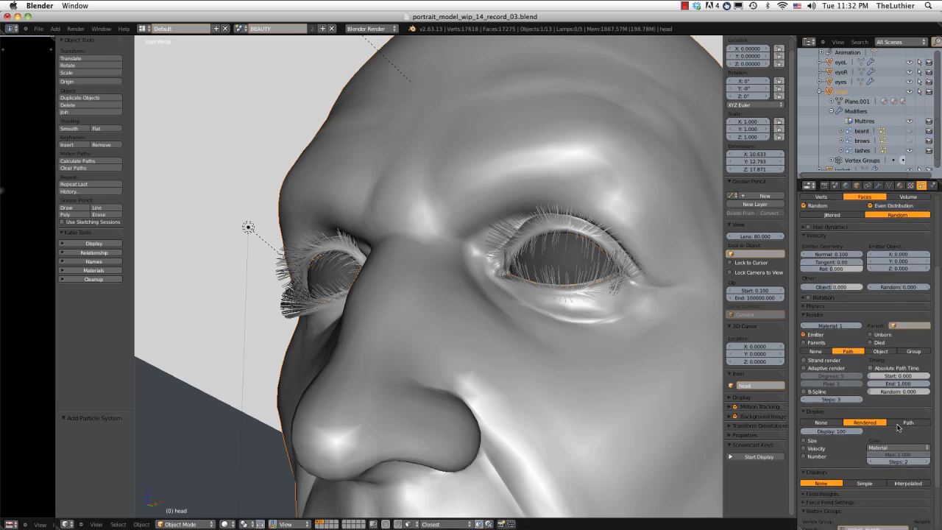
{"action": "scroll", "coordinate": [608, 294], "scroll_direction": "up", "scroll_amount": 2}
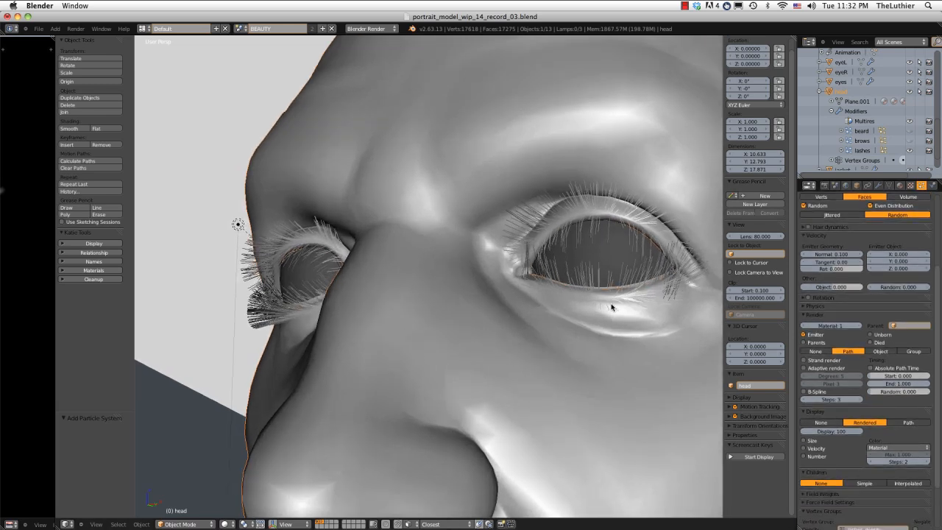
{"action": "middle_click_drag", "start_coordinate": [612, 306], "coordinate": [509, 366], "text": "shift"}
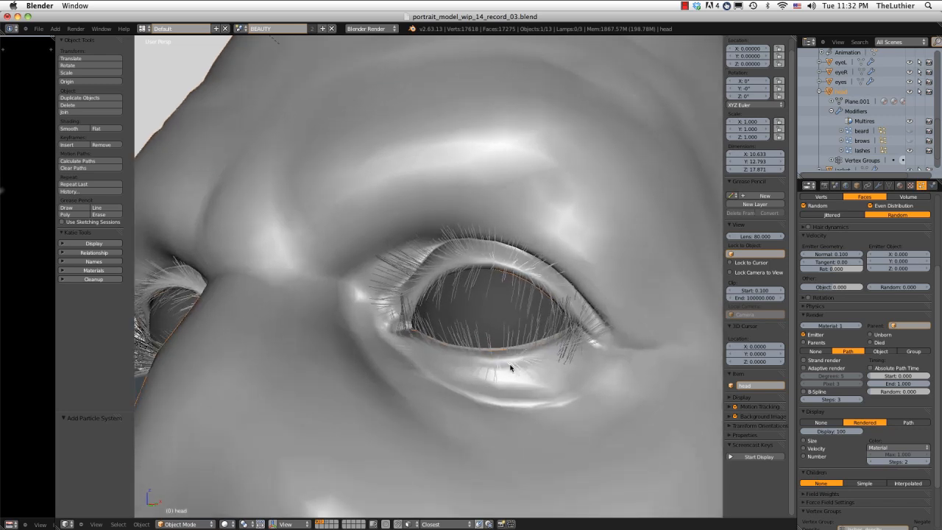
{"action": "middle_click_drag", "start_coordinate": [510, 366], "coordinate": [484, 315]}
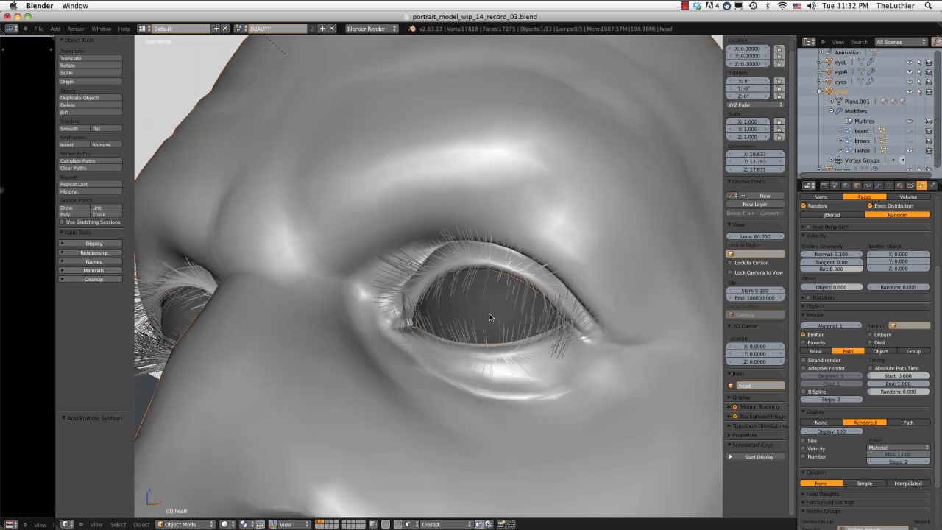
{"action": "middle_click_drag", "start_coordinate": [490, 317], "coordinate": [546, 278]}
{"action": "scroll", "coordinate": [864, 353], "scroll_direction": "up", "scroll_amount": 4}
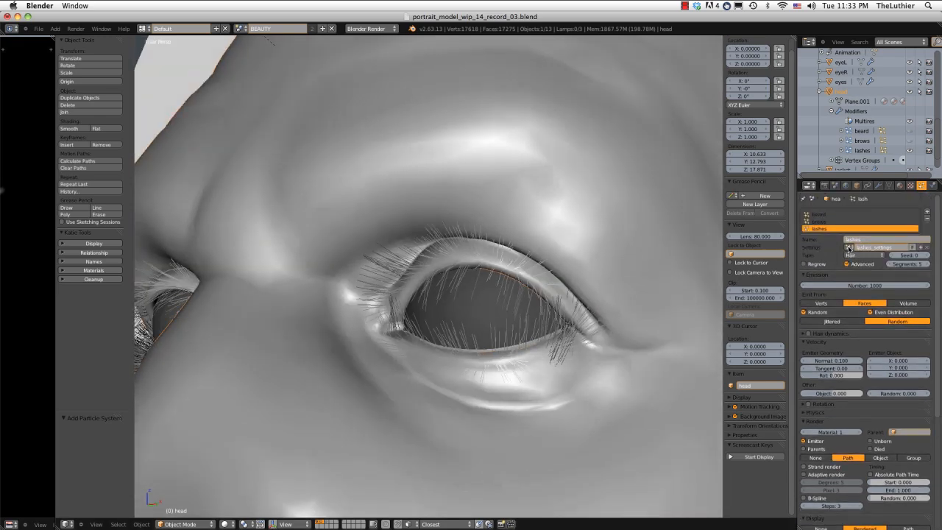
{"action": "middle_click_drag", "start_coordinate": [620, 282], "coordinate": [597, 243]}
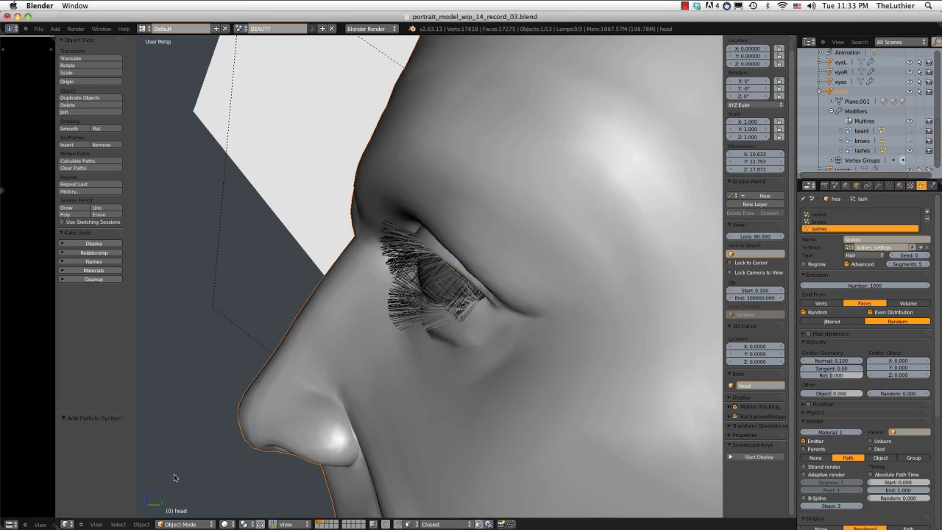
Enter Particle Mode for the lashes system and turn off the display of children.
{"action": "left_click", "coordinate": [184, 524]}
{"action": "left_click", "coordinate": [188, 448]}
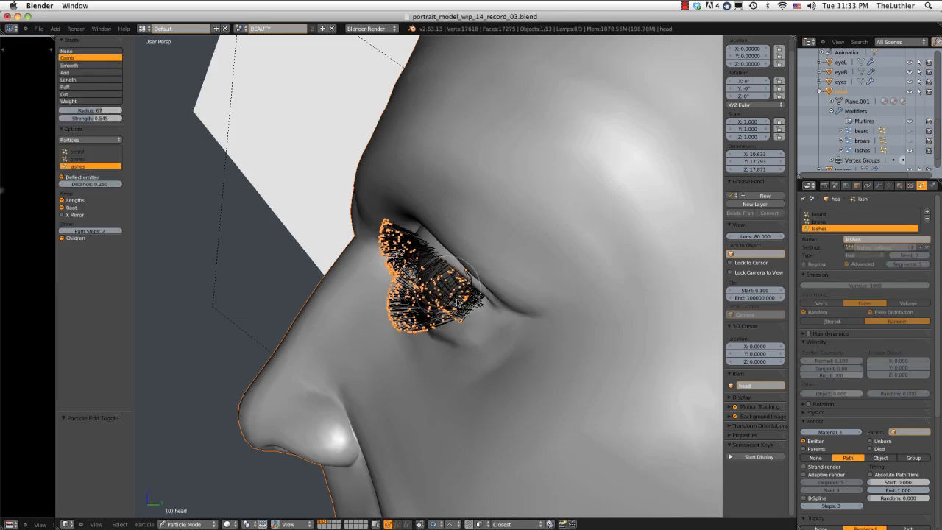
{"action": "middle_click_drag", "start_coordinate": [397, 309], "coordinate": [427, 280]}
{"action": "left_click", "coordinate": [62, 237]}
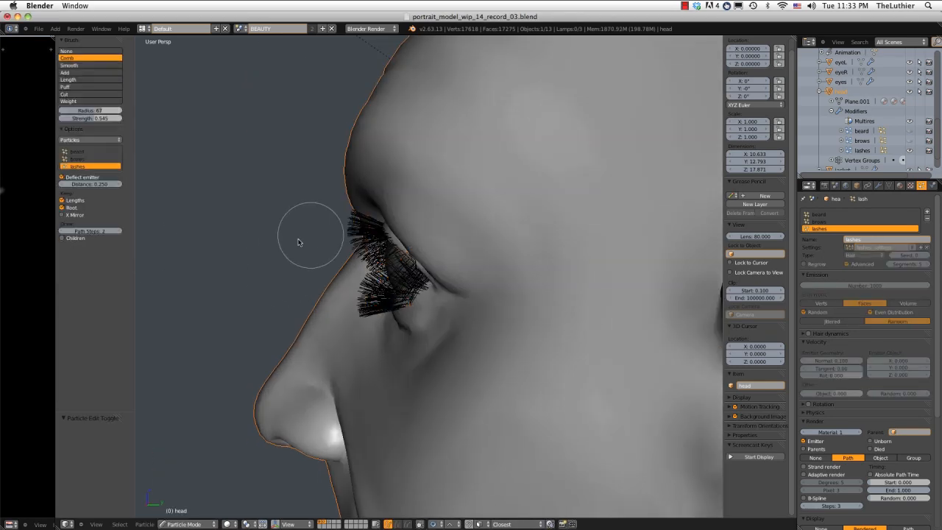
Comb the lashes straight forward in side view with the Comb brush enlarged to a radius of 100.
{"action": "scroll", "coordinate": [311, 234], "scroll_direction": "down", "scroll_amount": 1}
{"action": "middle_click_drag", "start_coordinate": [333, 226], "coordinate": [336, 204]}
{"action": "key", "text": "f"}
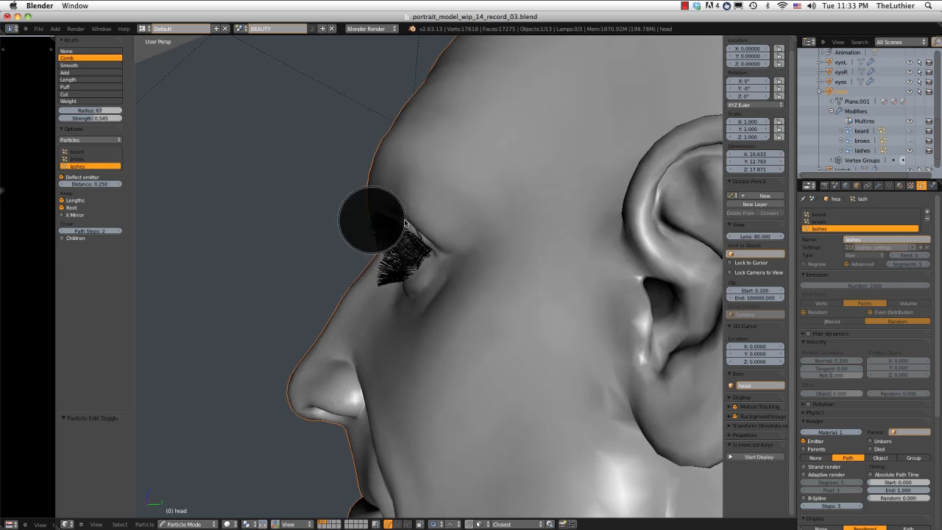
{"action": "left_click", "coordinate": [416, 222]}
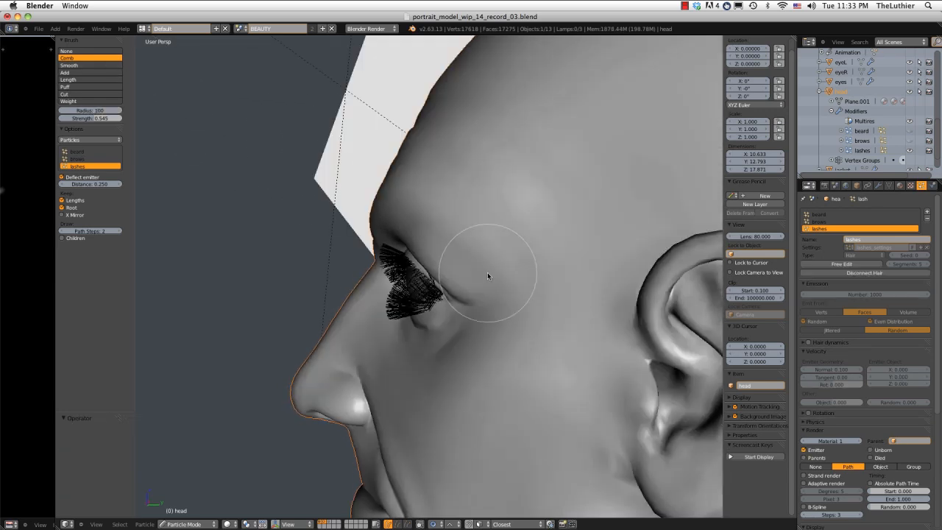
{"action": "left_click_drag", "start_coordinate": [471, 275], "coordinate": [331, 294]}
{"action": "middle_click_drag", "start_coordinate": [434, 275], "coordinate": [402, 271]}
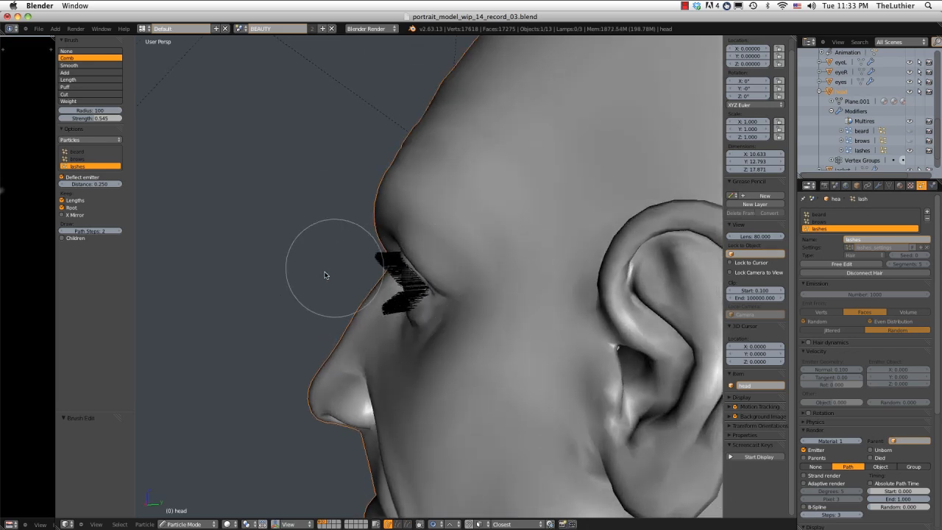
Comb the left eye's lashes outward in wireframe along the lid curve, reducing the brush radius for the finer strokes.
{"action": "mouse_move", "coordinate": [326, 273]}
{"action": "middle_mouse_down"}
{"action": "mouse_move", "coordinate": [410, 286]}
{"action": "mouse_move", "coordinate": [406, 323]}
{"action": "mouse_move", "coordinate": [399, 294]}
{"action": "mouse_move", "coordinate": [409, 309]}
{"action": "mouse_move", "coordinate": [410, 274]}
{"action": "mouse_move", "coordinate": [425, 299]}
{"action": "middle_mouse_up"}
{"action": "key", "text": "z"}
{"action": "left_click_drag", "start_coordinate": [427, 286], "coordinate": [372, 339]}
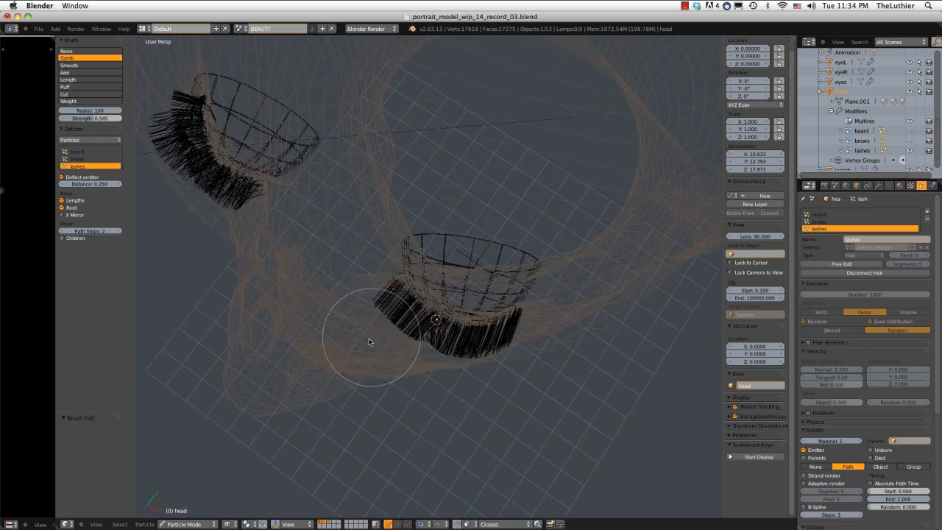
{"action": "mouse_move", "coordinate": [473, 284]}
{"action": "left_mouse_down"}
{"action": "mouse_move", "coordinate": [451, 313]}
{"action": "mouse_move", "coordinate": [431, 384]}
{"action": "left_mouse_up"}
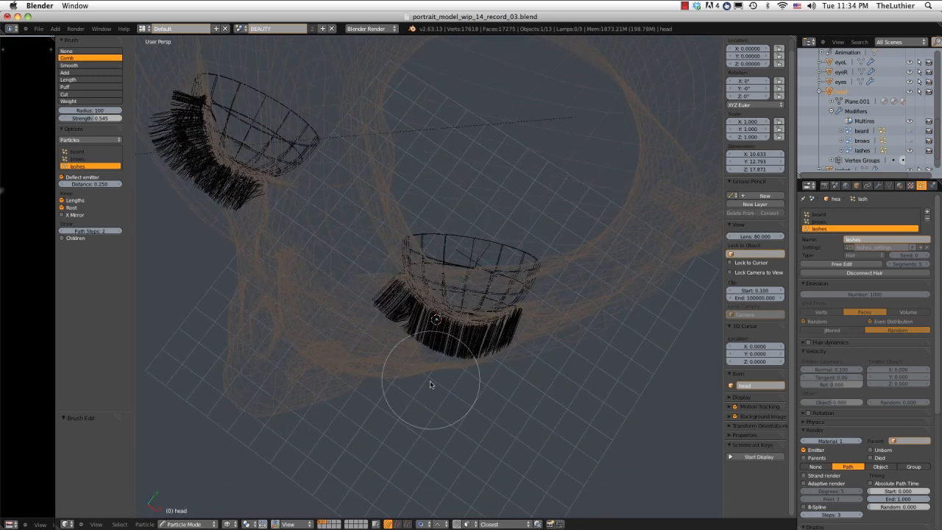
{"action": "left_click_drag", "start_coordinate": [524, 297], "coordinate": [534, 367]}
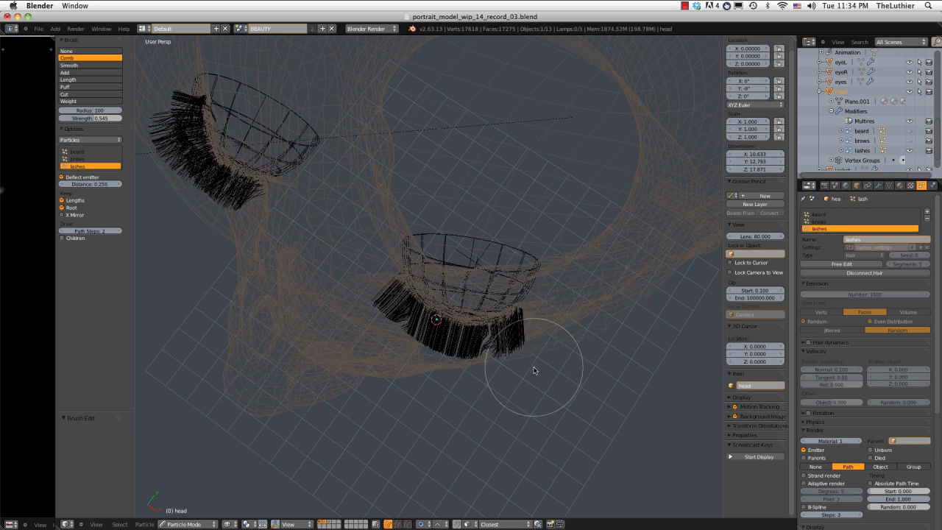
{"action": "key", "text": "f"}
{"action": "left_click", "coordinate": [500, 340]}
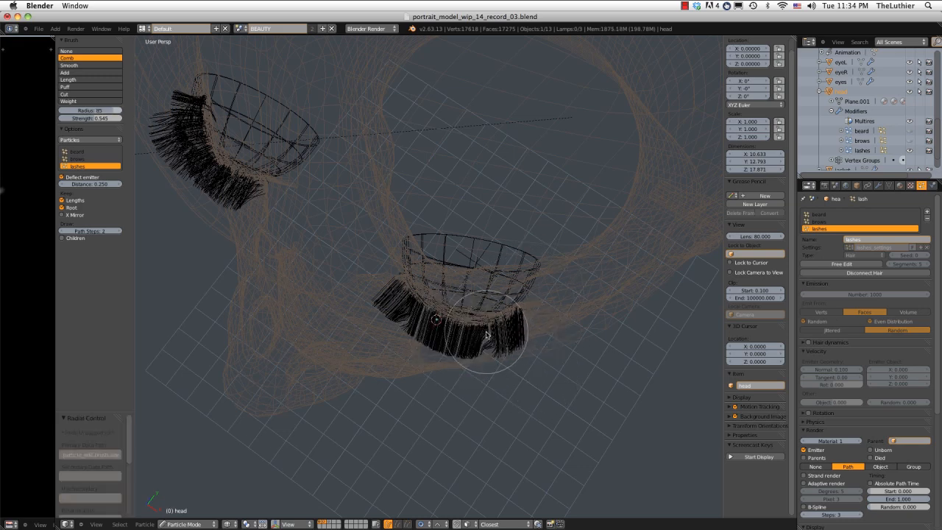
{"action": "key", "text": "f"}
{"action": "left_click", "coordinate": [484, 340]}
{"action": "mouse_move", "coordinate": [483, 372]}
{"action": "left_mouse_down"}
{"action": "mouse_move", "coordinate": [452, 339]}
{"action": "mouse_move", "coordinate": [445, 360]}
{"action": "left_mouse_up"}
{"action": "mouse_move", "coordinate": [415, 318]}
{"action": "left_mouse_down"}
{"action": "mouse_move", "coordinate": [391, 339]}
{"action": "mouse_move", "coordinate": [411, 354]}
{"action": "left_mouse_up"}
Trim the left eye's upper lashes from the inner corner to the middle of the lid with the Cut brush at radius 31.
{"action": "mouse_move", "coordinate": [486, 247]}
{"action": "middle_mouse_down"}
{"action": "mouse_move", "coordinate": [498, 188]}
{"action": "mouse_move", "coordinate": [479, 156]}
{"action": "mouse_move", "coordinate": [484, 180]}
{"action": "mouse_move", "coordinate": [542, 157]}
{"action": "mouse_move", "coordinate": [522, 191]}
{"action": "middle_mouse_up"}
{"action": "key", "text": "z"}
{"action": "scroll", "coordinate": [515, 172], "scroll_direction": "down", "scroll_amount": 1}
{"action": "scroll", "coordinate": [521, 191], "scroll_direction": "up", "scroll_amount": 1}
{"action": "middle_click_drag", "start_coordinate": [460, 215], "coordinate": [435, 232]}
{"action": "left_click", "coordinate": [64, 95]}
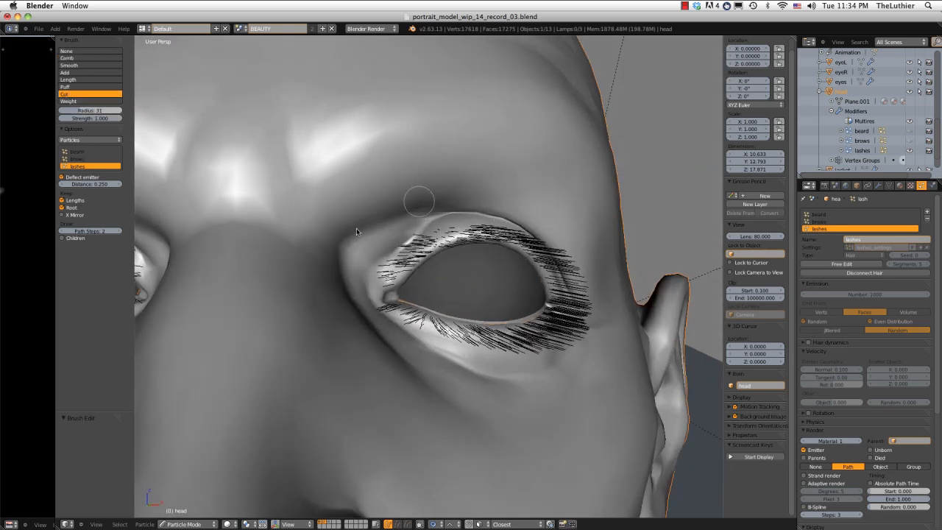
{"action": "key", "text": "z"}
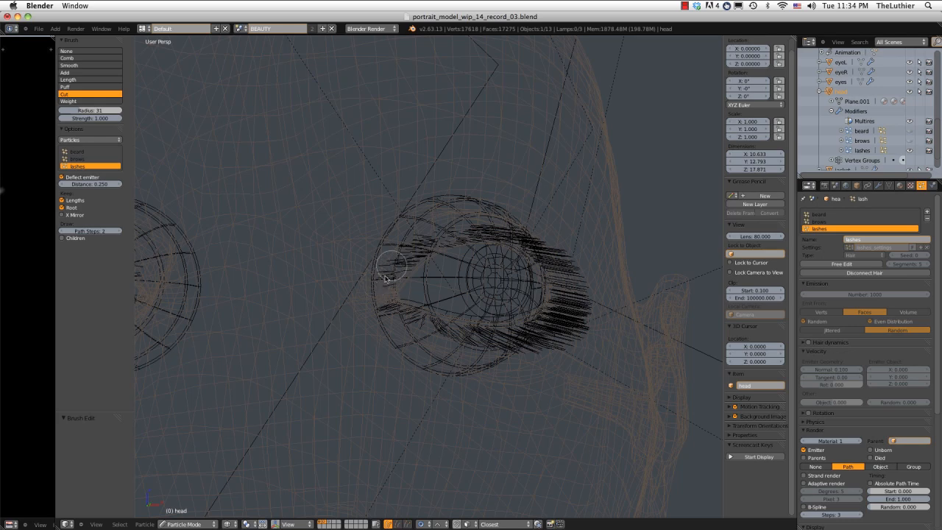
{"action": "key", "text": "z"}
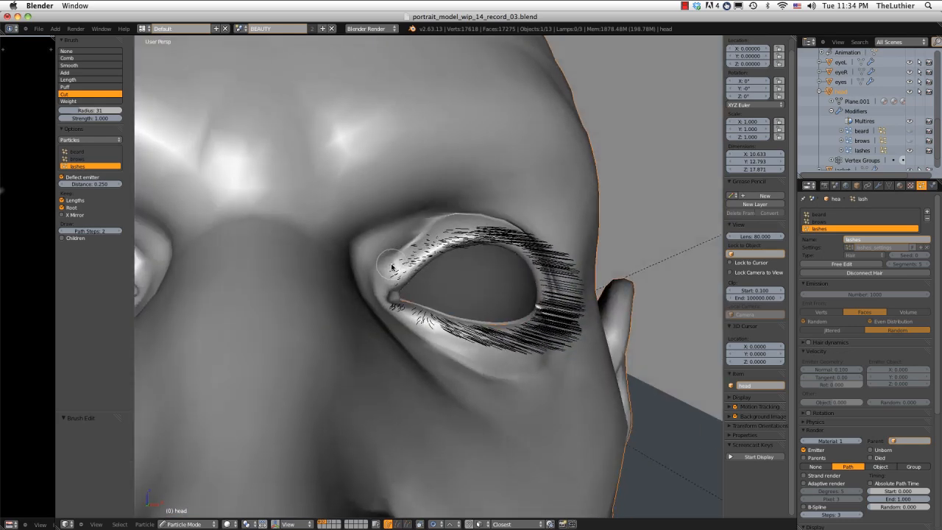
{"action": "key", "text": "z"}
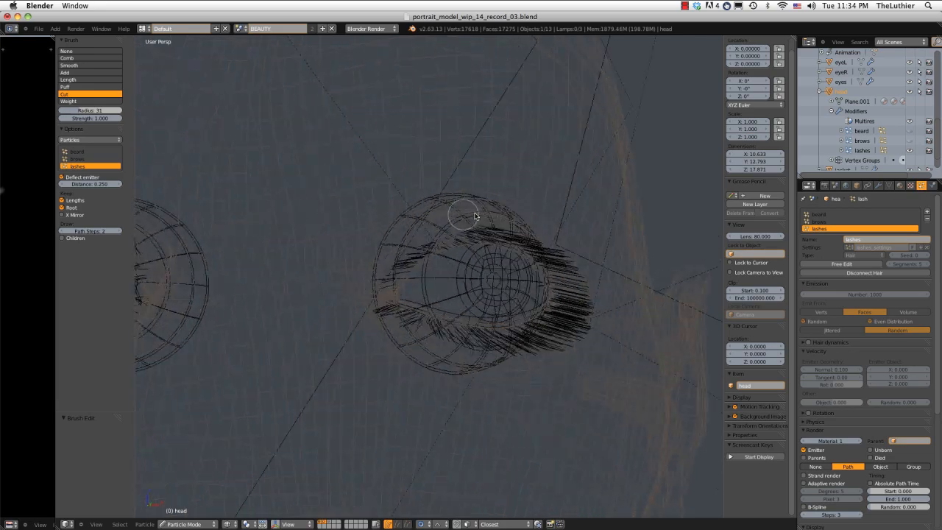
{"action": "key", "text": "z"}
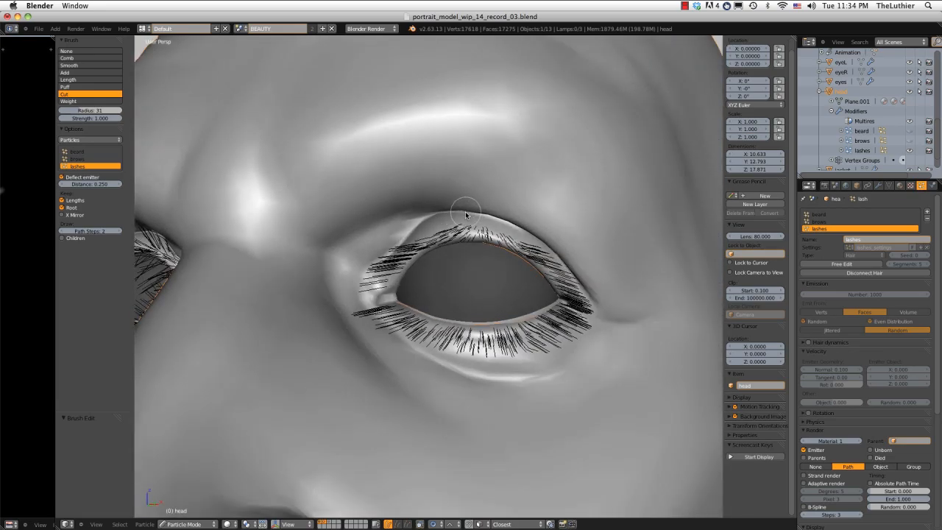
{"action": "key", "text": "z"}
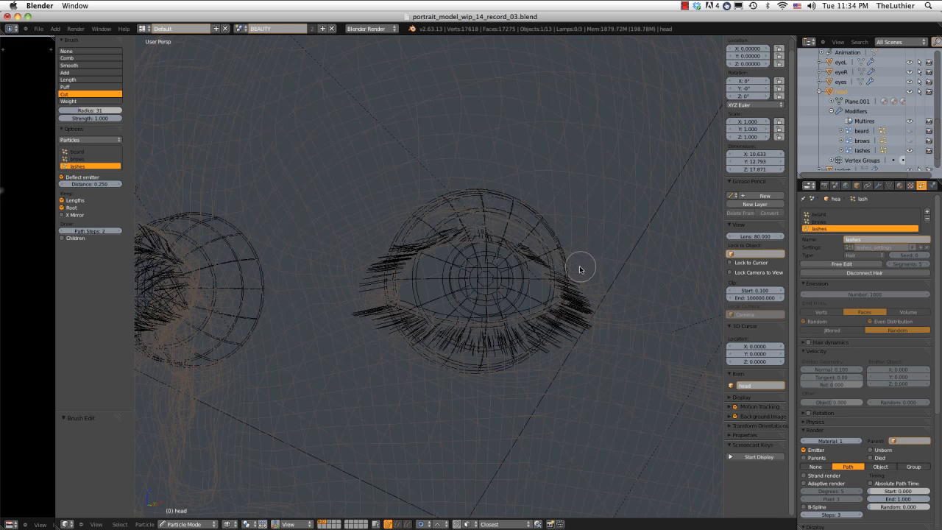
Trim the overlong lashes on the outer part of the left eye's upper lid and along its lower lid.
{"action": "key", "text": "z"}
{"action": "middle_click_drag", "start_coordinate": [568, 247], "coordinate": [529, 240]}
{"action": "key", "text": "z"}
{"action": "key", "text": "z"}
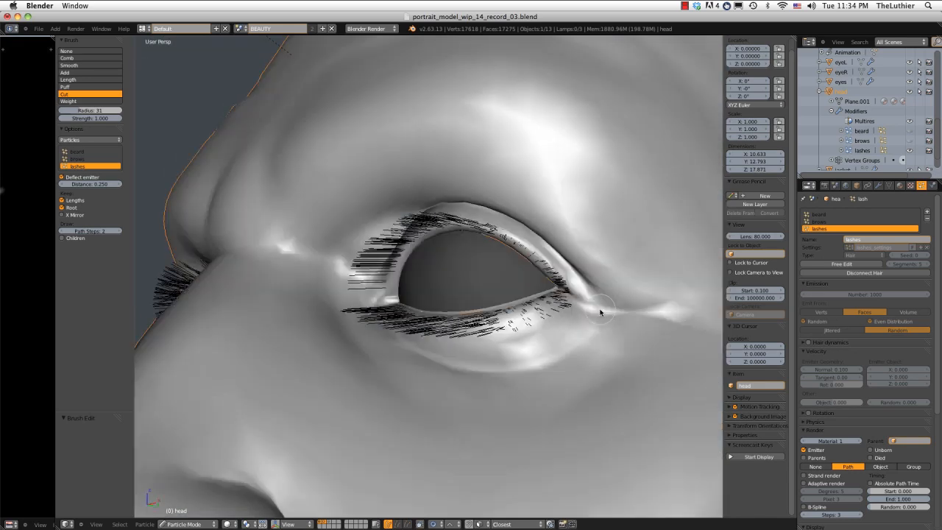
{"action": "key", "text": "z"}
{"action": "middle_click_drag", "start_coordinate": [488, 336], "coordinate": [521, 319]}
Trim the lashes on the inner half of the left eye's lower lid and around its inner corner.
{"action": "key", "text": "z"}
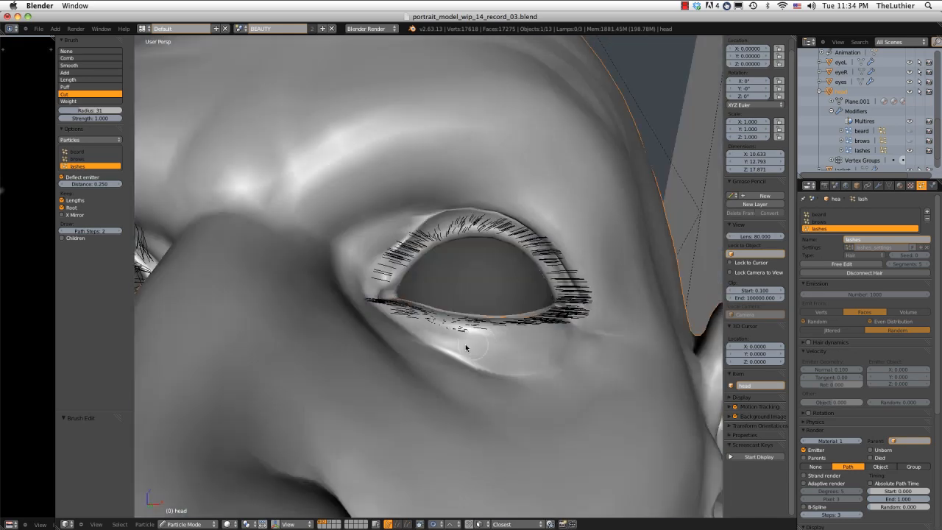
{"action": "key", "text": "z"}
{"action": "middle_click_drag", "start_coordinate": [420, 333], "coordinate": [434, 324]}
{"action": "key", "text": "z"}
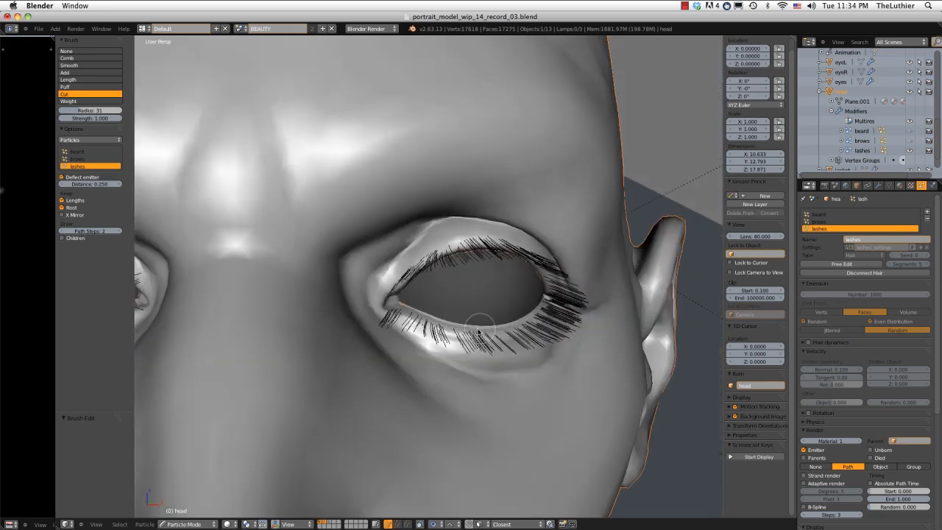
{"action": "key", "text": "z"}
{"action": "middle_click_drag", "start_coordinate": [385, 308], "coordinate": [390, 319]}
{"action": "key", "text": "z"}
{"action": "key", "text": "z"}
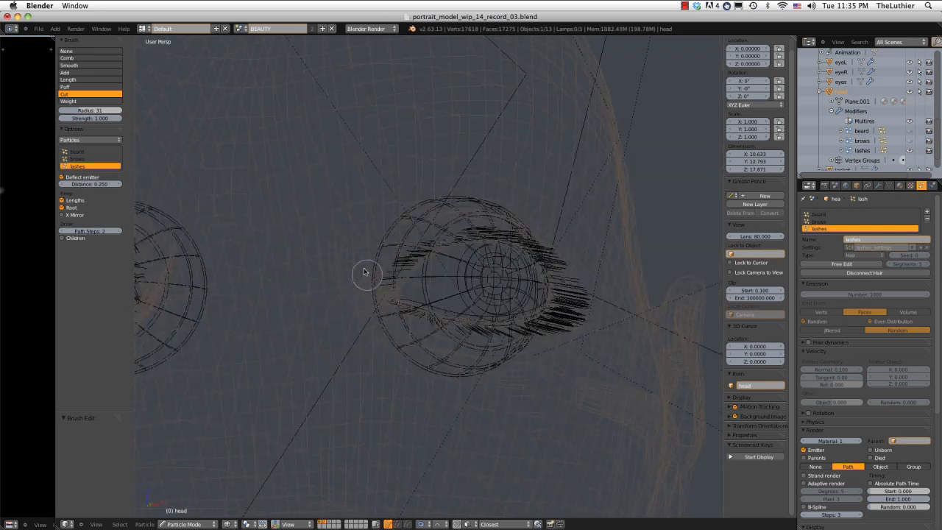
{"action": "key", "text": "z"}
{"action": "mouse_move", "coordinate": [508, 269]}
{"action": "middle_mouse_down"}
{"action": "mouse_move", "coordinate": [431, 202]}
{"action": "mouse_move", "coordinate": [507, 203]}
{"action": "mouse_move", "coordinate": [471, 241]}
{"action": "mouse_move", "coordinate": [446, 248]}
{"action": "mouse_move", "coordinate": [451, 254]}
{"action": "mouse_move", "coordinate": [444, 228]}
{"action": "mouse_move", "coordinate": [434, 231]}
{"action": "middle_mouse_up"}
{"action": "scroll", "coordinate": [449, 225], "scroll_direction": "down", "scroll_amount": 3}
{"action": "scroll", "coordinate": [499, 232], "scroll_direction": "up", "scroll_amount": 3}
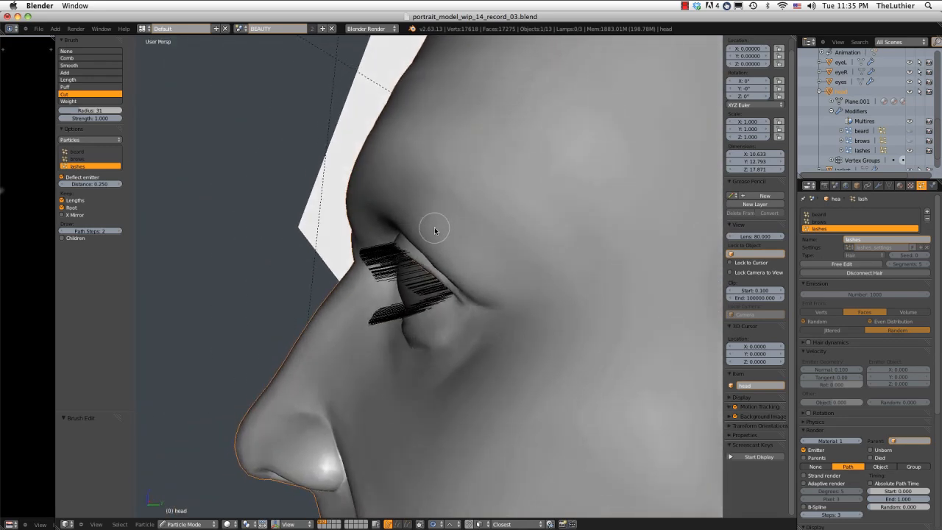
Comb the left eye's lower lashes downward from the side with the Comb brush at radius 70.
{"action": "left_click", "coordinate": [75, 58]}
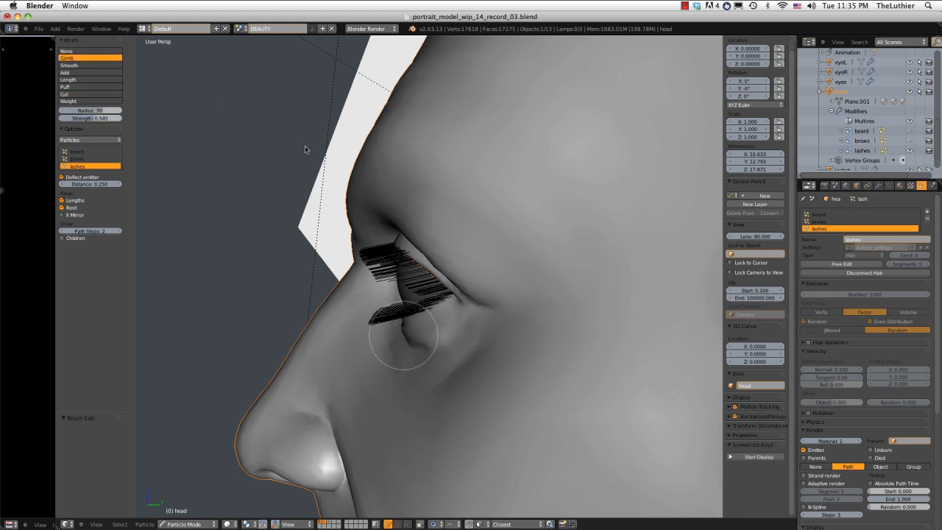
{"action": "middle_click_drag", "start_coordinate": [399, 346], "coordinate": [345, 331]}
{"action": "left_click_drag", "start_coordinate": [347, 320], "coordinate": [341, 337]}
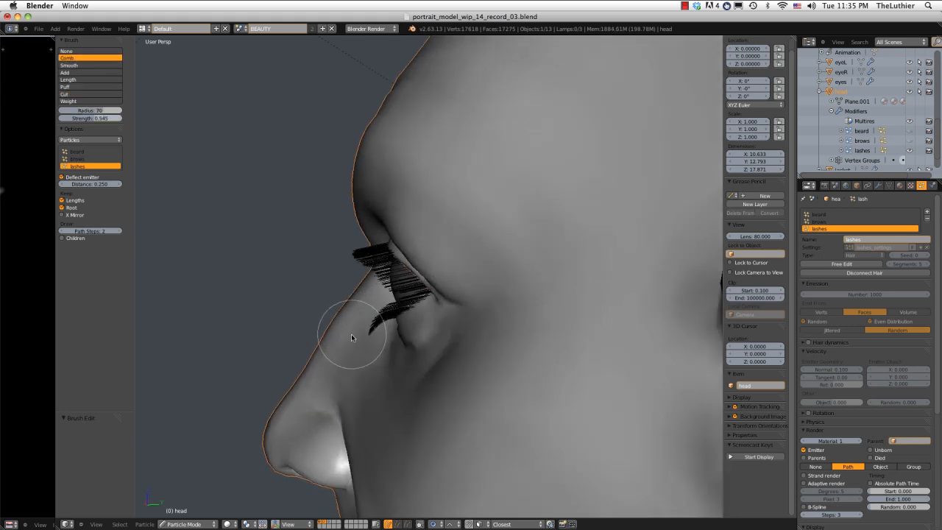
{"action": "middle_click_drag", "start_coordinate": [346, 332], "coordinate": [325, 332]}
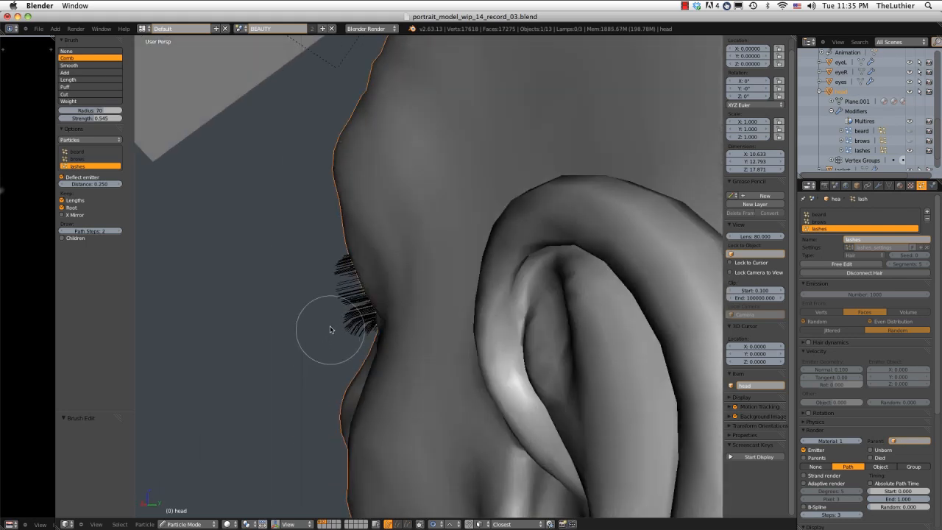
{"action": "left_click_drag", "start_coordinate": [330, 320], "coordinate": [329, 326]}
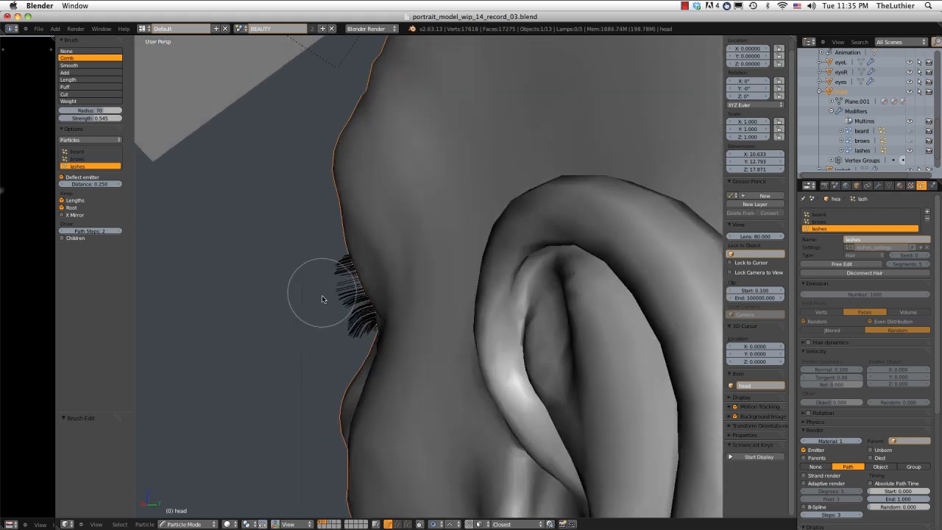
Comb the upper lashes upward from several side angles, reducing the Comb brush radius to 46.
{"action": "mouse_move", "coordinate": [322, 279]}
{"action": "middle_mouse_down"}
{"action": "mouse_move", "coordinate": [359, 282]}
{"action": "mouse_move", "coordinate": [352, 267]}
{"action": "mouse_move", "coordinate": [368, 267]}
{"action": "mouse_move", "coordinate": [363, 284]}
{"action": "mouse_move", "coordinate": [473, 263]}
{"action": "mouse_move", "coordinate": [484, 223]}
{"action": "mouse_move", "coordinate": [462, 222]}
{"action": "mouse_move", "coordinate": [458, 283]}
{"action": "mouse_move", "coordinate": [472, 192]}
{"action": "mouse_move", "coordinate": [409, 175]}
{"action": "middle_mouse_up"}
{"action": "scroll", "coordinate": [462, 222], "scroll_direction": "up", "scroll_amount": 2}
{"action": "scroll", "coordinate": [458, 280], "scroll_direction": "down", "scroll_amount": 5}
{"action": "scroll", "coordinate": [427, 211], "scroll_direction": "up", "scroll_amount": 4}
{"action": "middle_click_drag", "start_coordinate": [427, 211], "coordinate": [511, 169]}
{"action": "scroll", "coordinate": [395, 205], "scroll_direction": "down", "scroll_amount": 3}
{"action": "scroll", "coordinate": [511, 169], "scroll_direction": "up", "scroll_amount": 4}
{"action": "mouse_move", "coordinate": [504, 217]}
{"action": "middle_mouse_down"}
{"action": "mouse_move", "coordinate": [548, 244]}
{"action": "mouse_move", "coordinate": [504, 253]}
{"action": "mouse_move", "coordinate": [507, 206]}
{"action": "mouse_move", "coordinate": [466, 204]}
{"action": "mouse_move", "coordinate": [509, 206]}
{"action": "mouse_move", "coordinate": [338, 216]}
{"action": "mouse_move", "coordinate": [445, 214]}
{"action": "mouse_move", "coordinate": [419, 228]}
{"action": "mouse_move", "coordinate": [517, 182]}
{"action": "mouse_move", "coordinate": [522, 210]}
{"action": "middle_mouse_up"}
{"action": "middle_click_drag", "start_coordinate": [521, 333], "coordinate": [511, 281]}
Trim the right eye's upper lashes near the inner corner and the strays at the outer corner with the Cut brush at radius 31.
{"action": "key", "text": "z"}
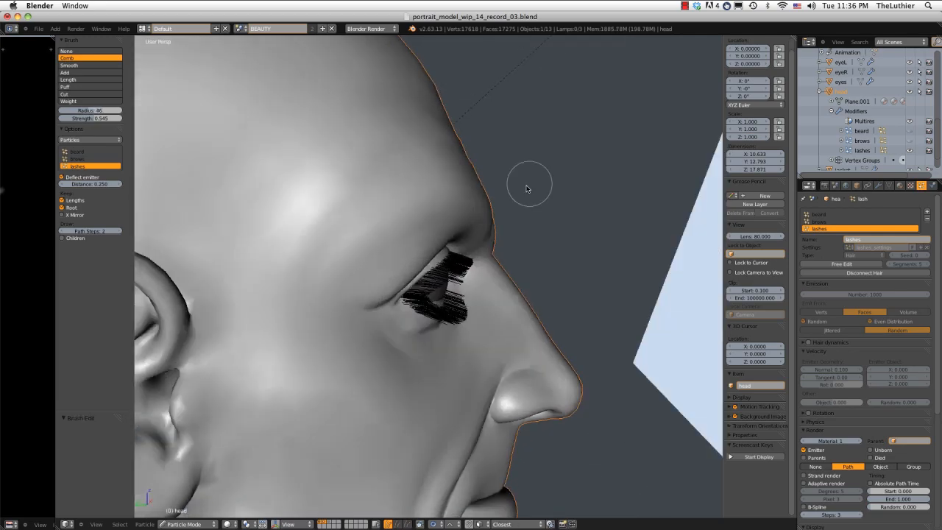
{"action": "left_click", "coordinate": [68, 94]}
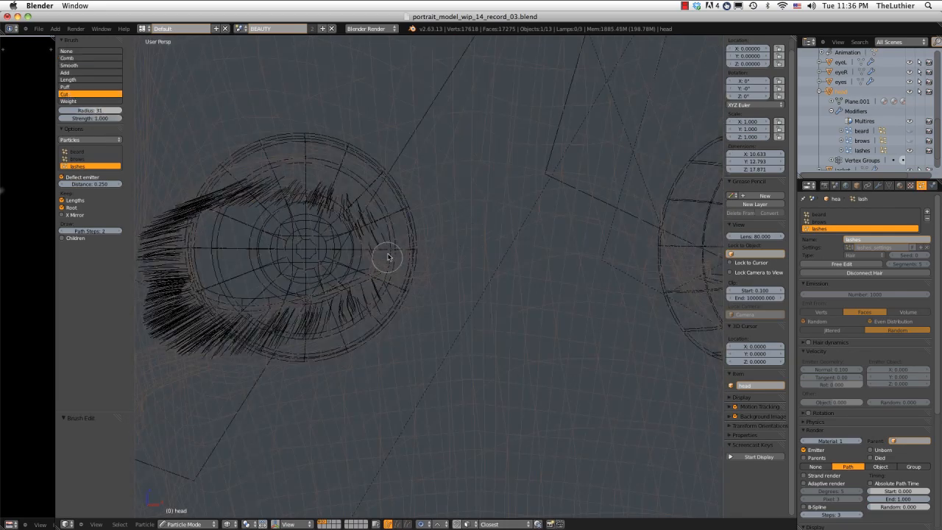
{"action": "mouse_move", "coordinate": [378, 210]}
{"action": "left_mouse_down"}
{"action": "mouse_move", "coordinate": [319, 179]}
{"action": "mouse_move", "coordinate": [278, 177]}
{"action": "left_mouse_up"}
{"action": "left_click_drag", "start_coordinate": [399, 238], "coordinate": [332, 184]}
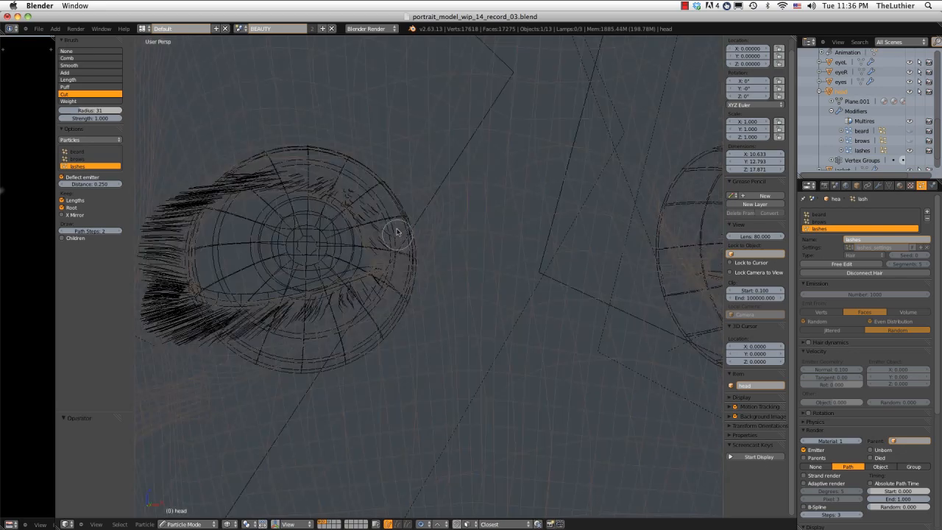
{"action": "left_click_drag", "start_coordinate": [395, 227], "coordinate": [338, 176]}
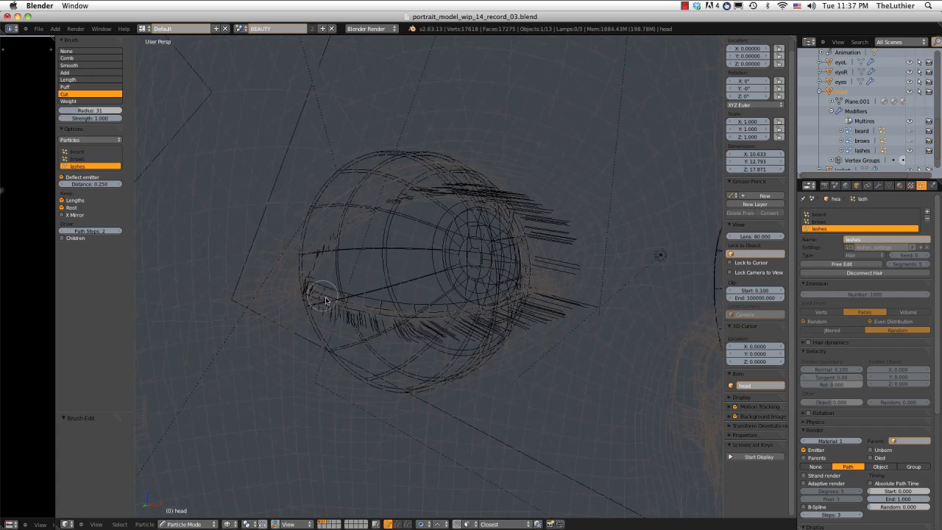
{"action": "left_click", "coordinate": [306, 291]}
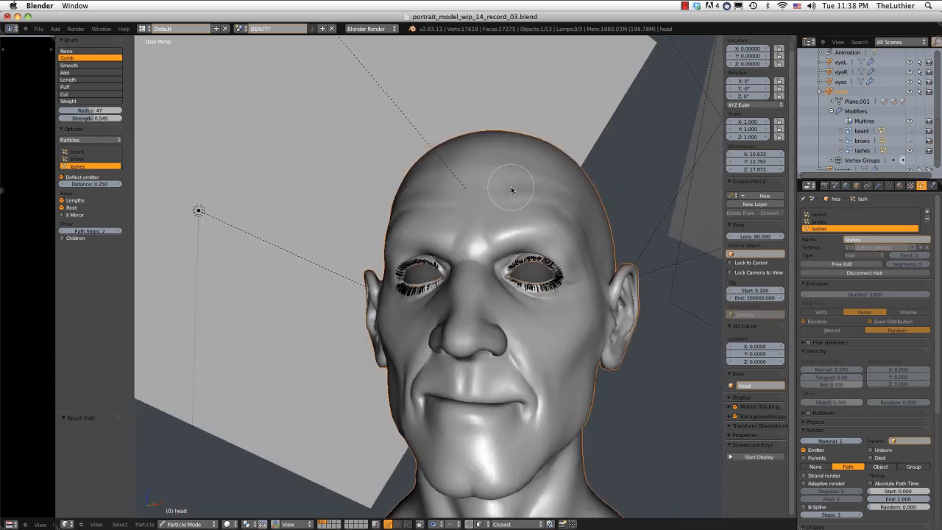
Set the render material index of the lashes particle system to 6.
{"action": "middle_click_drag", "start_coordinate": [510, 188], "coordinate": [460, 174]}
{"action": "scroll", "coordinate": [451, 165], "scroll_direction": "up", "scroll_amount": 1}
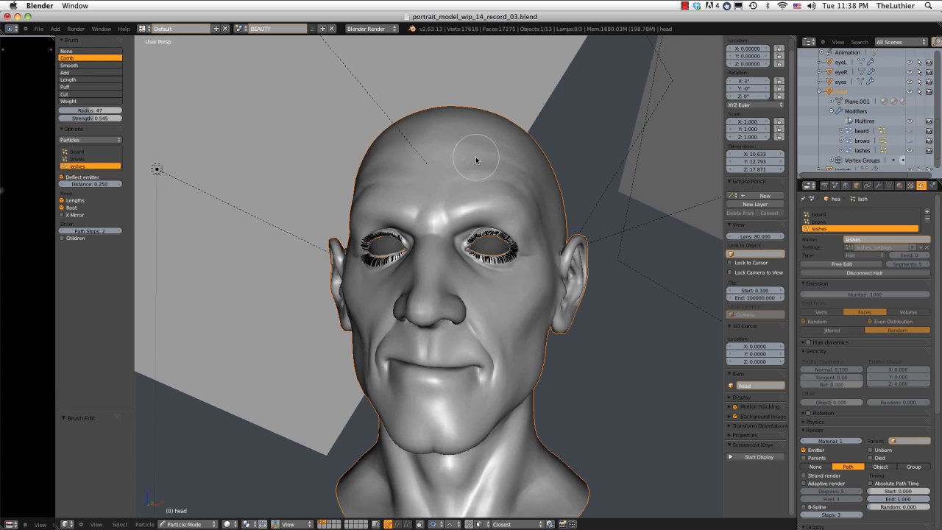
{"action": "middle_click_drag", "start_coordinate": [475, 156], "coordinate": [530, 184]}
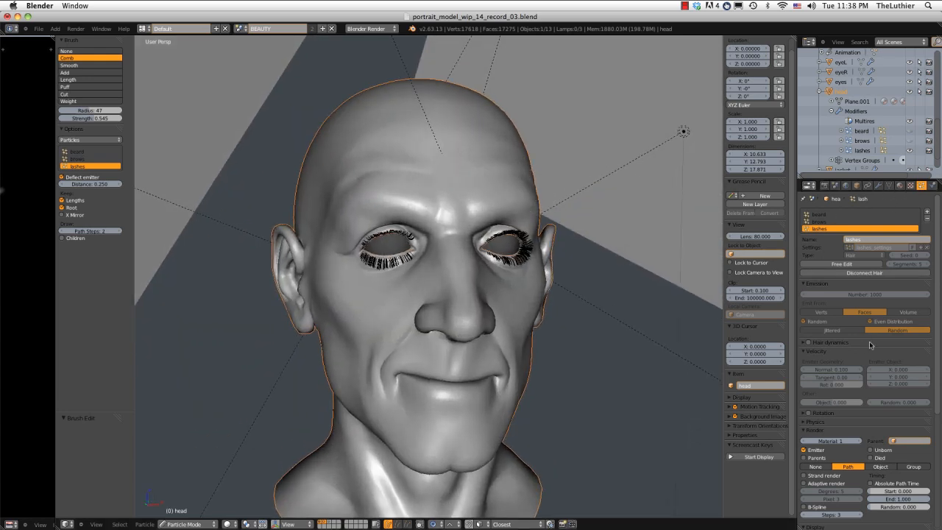
{"action": "scroll", "coordinate": [870, 346], "scroll_direction": "down", "scroll_amount": 2}
{"action": "left_click", "coordinate": [830, 401]}
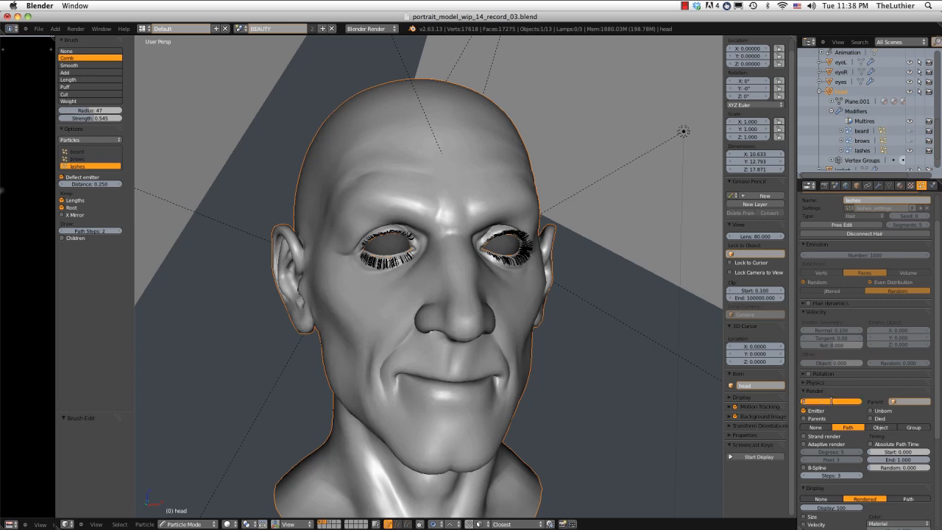
{"action": "type", "text": "6"}
{"action": "key", "text": "Return"}
Return the head to Object Mode and set a render border around both eyes in the camera view.
{"action": "middle_click_drag", "start_coordinate": [531, 270], "coordinate": [453, 257]}
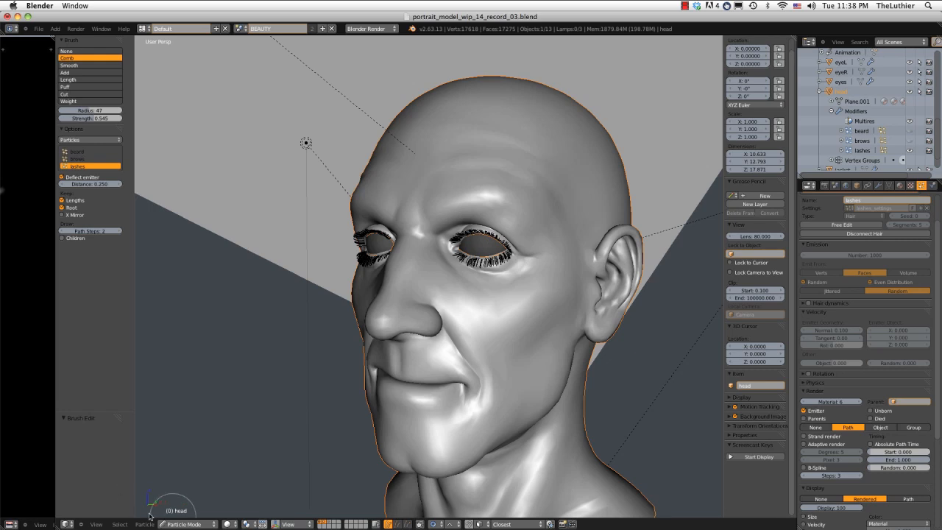
{"action": "left_click", "coordinate": [194, 520]}
{"action": "left_click", "coordinate": [188, 449]}
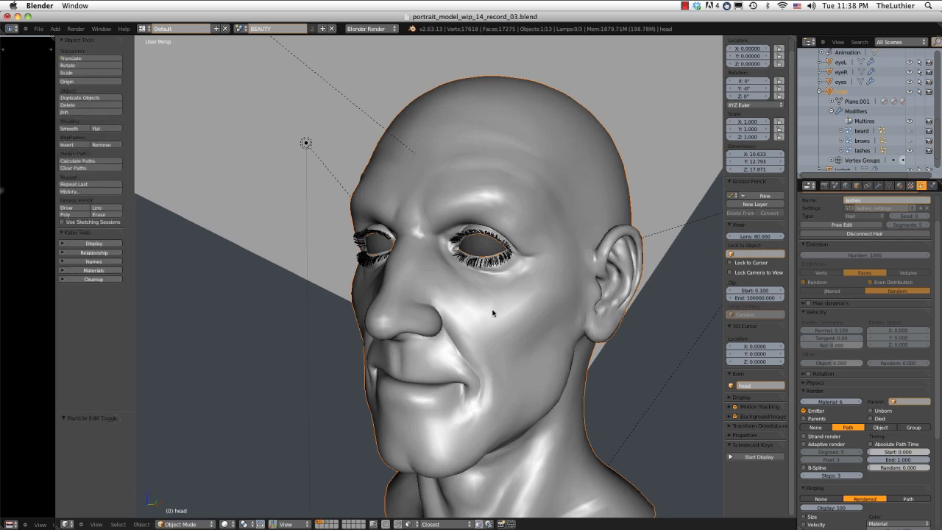
{"action": "middle_click_drag", "start_coordinate": [492, 312], "coordinate": [523, 290]}
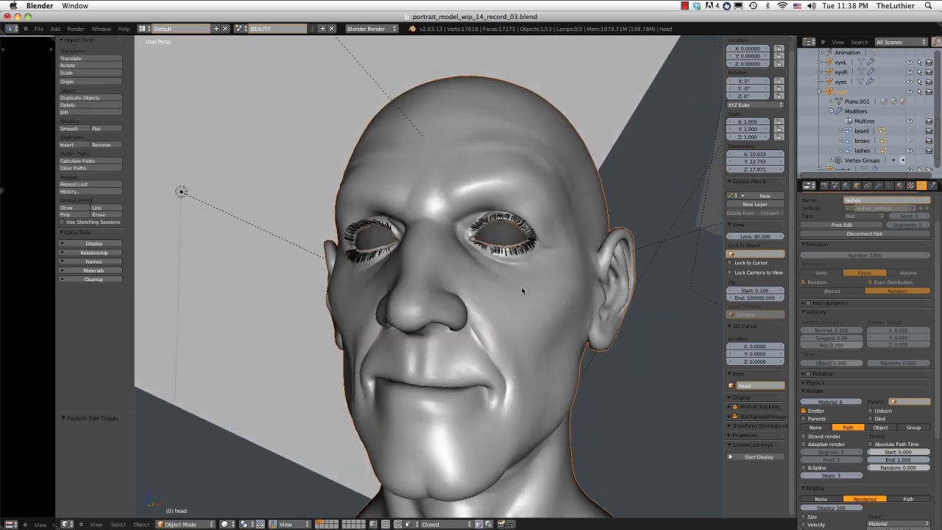
{"action": "key", "text": "KP_0"}
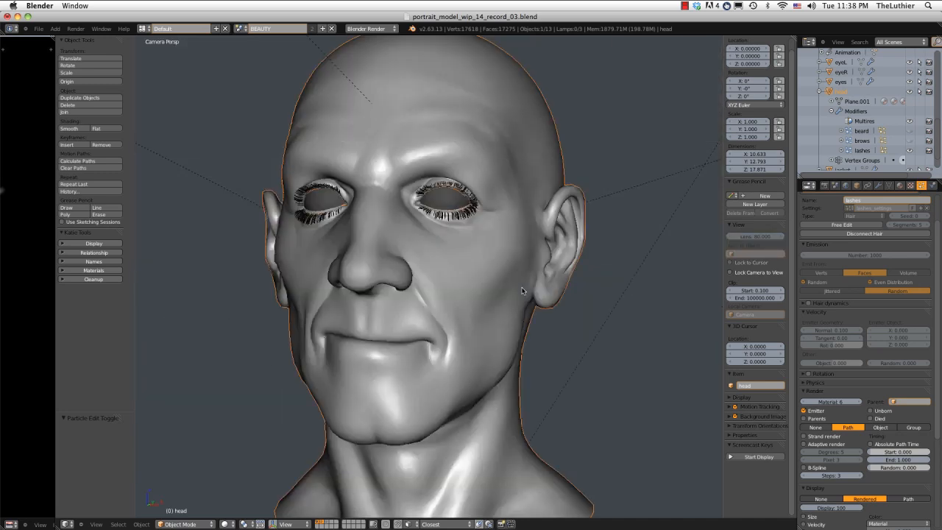
{"action": "middle_click_drag", "start_coordinate": [424, 235], "coordinate": [461, 218], "text": "shift"}
{"action": "key", "text": "shift+b"}
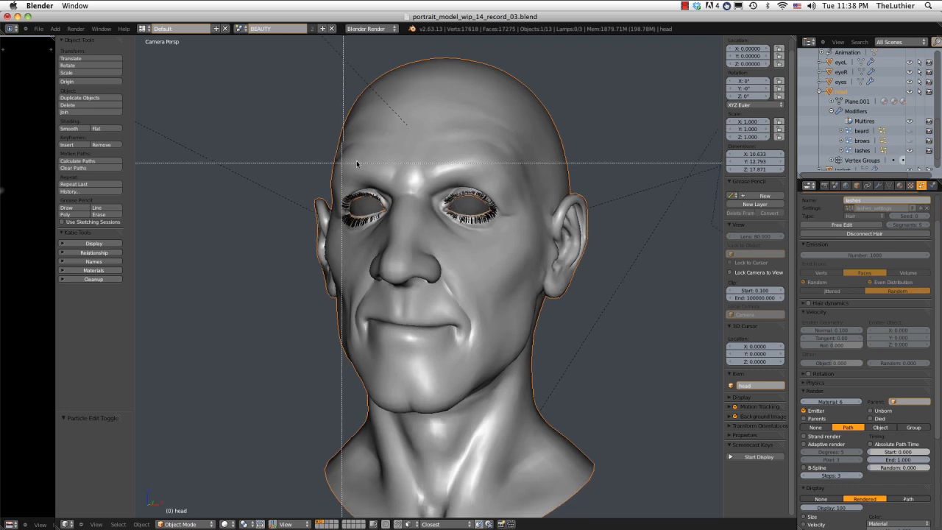
{"action": "left_click_drag", "start_coordinate": [323, 163], "coordinate": [518, 243]}
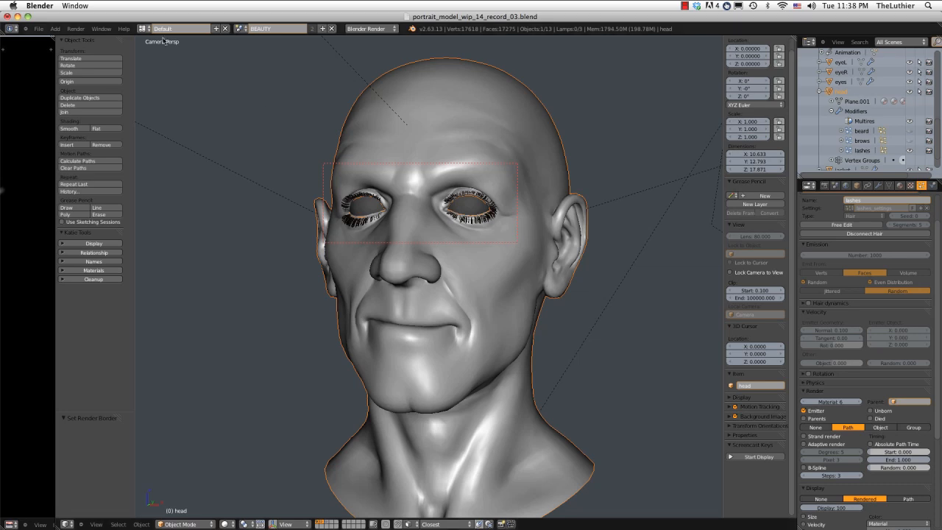
Render the bordered eye region and examine the lashes up close.
{"action": "left_click", "coordinate": [76, 29]}
{"action": "left_click", "coordinate": [92, 37]}
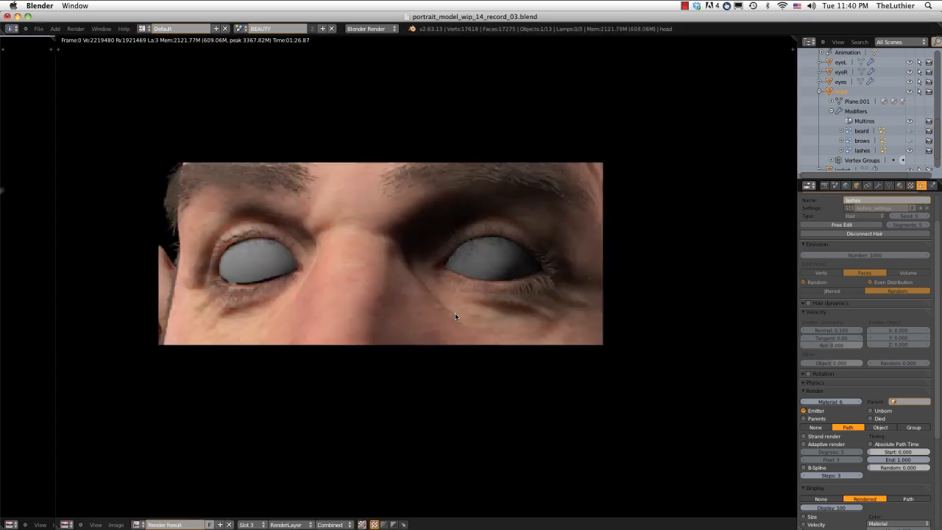
{"action": "middle_click_drag", "start_coordinate": [410, 266], "coordinate": [422, 287]}
{"action": "scroll", "coordinate": [387, 280], "scroll_direction": "up", "scroll_amount": 1}
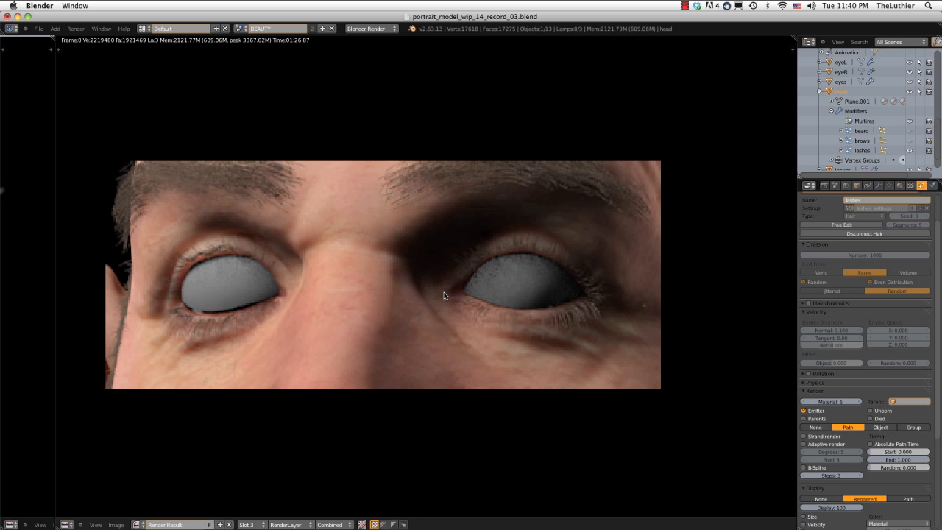
{"action": "key", "text": "Escape"}
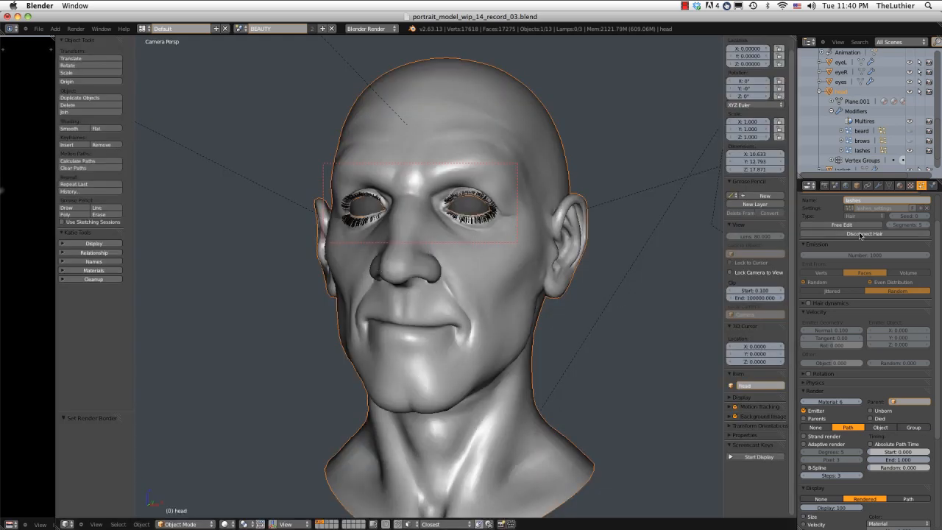
Add a new material slot to the head and assign the existing strand_beard material to it.
{"action": "left_click", "coordinate": [900, 186]}
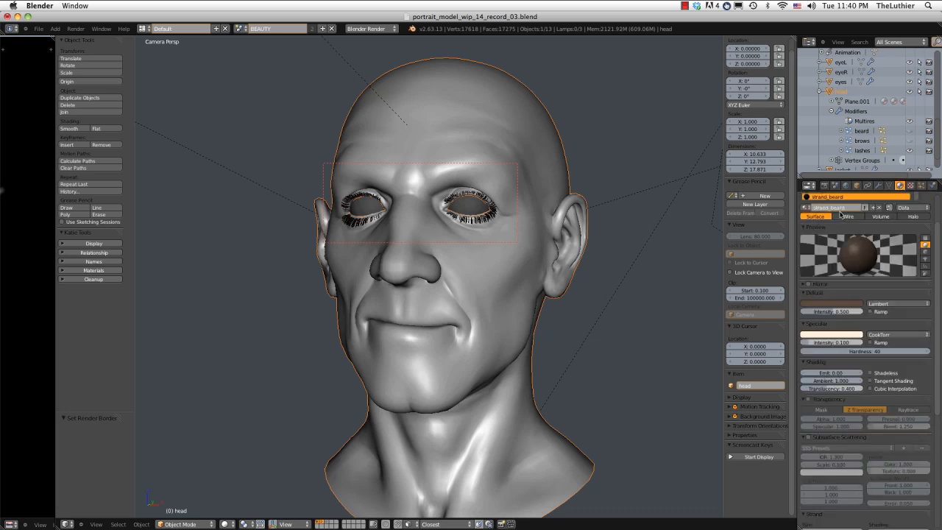
{"action": "scroll", "coordinate": [840, 215], "scroll_direction": "up", "scroll_amount": 2}
{"action": "scroll", "coordinate": [868, 236], "scroll_direction": "down", "scroll_amount": 1}
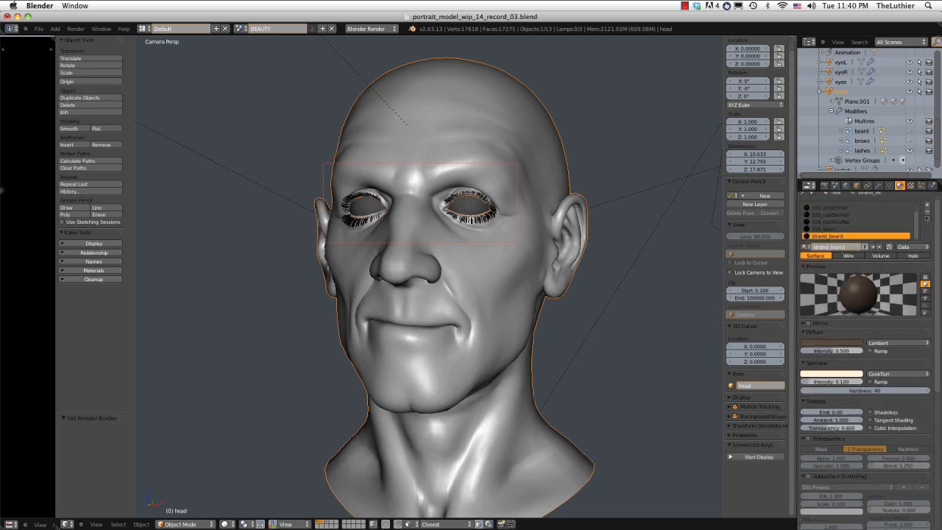
{"action": "left_click", "coordinate": [925, 204]}
{"action": "left_click", "coordinate": [805, 247]}
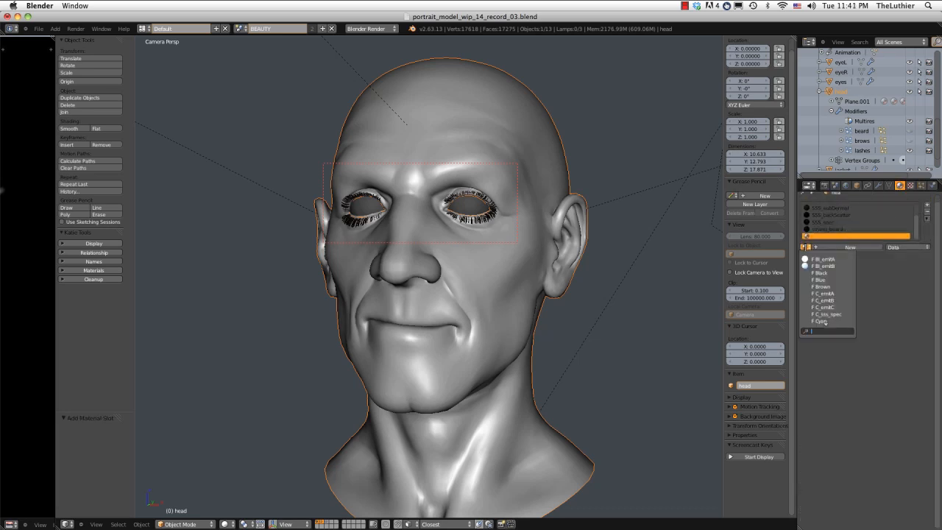
{"action": "type", "text": "st"}
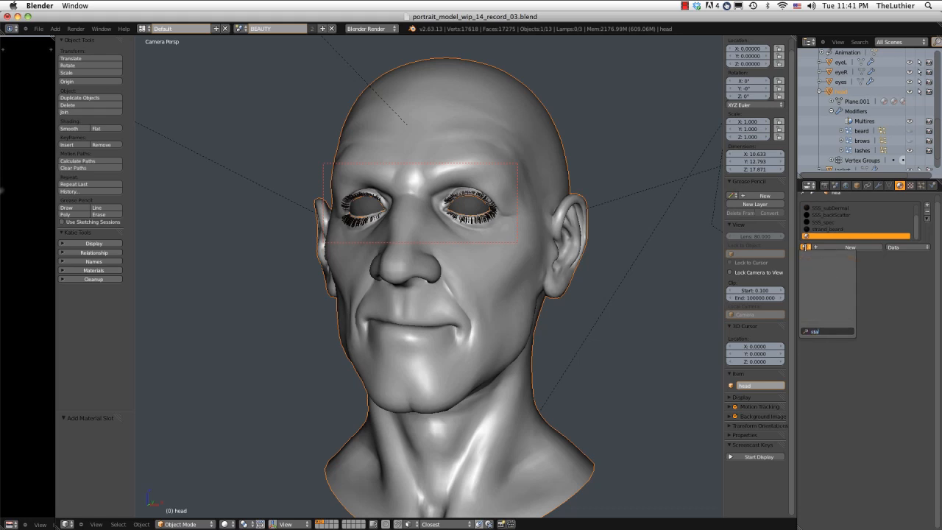
{"action": "type", "text": "r"}
{"action": "key", "text": "Return"}
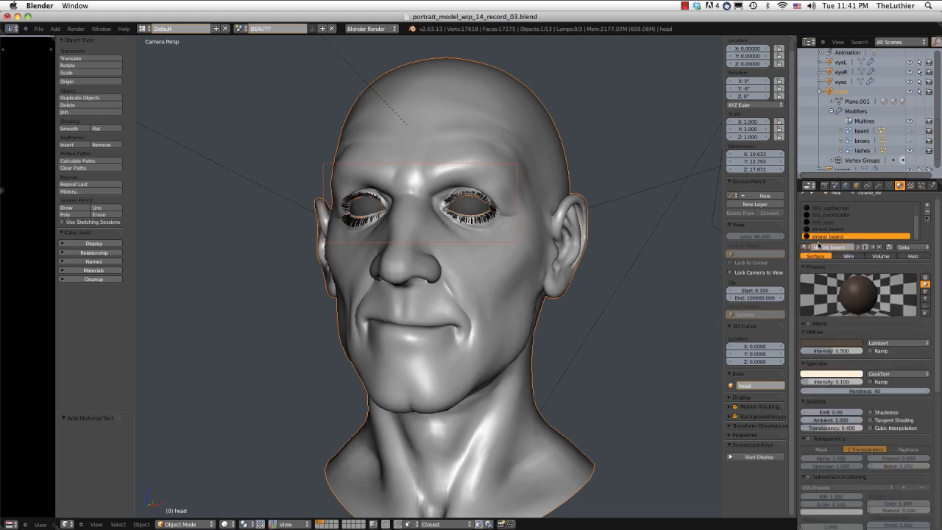
Make the new slot's strand_beard material an independent copy and rename it strand_lashes.
{"action": "left_click", "coordinate": [858, 247]}
{"action": "left_click", "coordinate": [834, 247]}
{"action": "type", "text": "strand_"}
Darken the strand_lashes diffuse color to an HSV value of about 0.03 and set the specular hardness to 100.
{"action": "scroll", "coordinate": [938, 275], "scroll_direction": "down", "scroll_amount": 2}
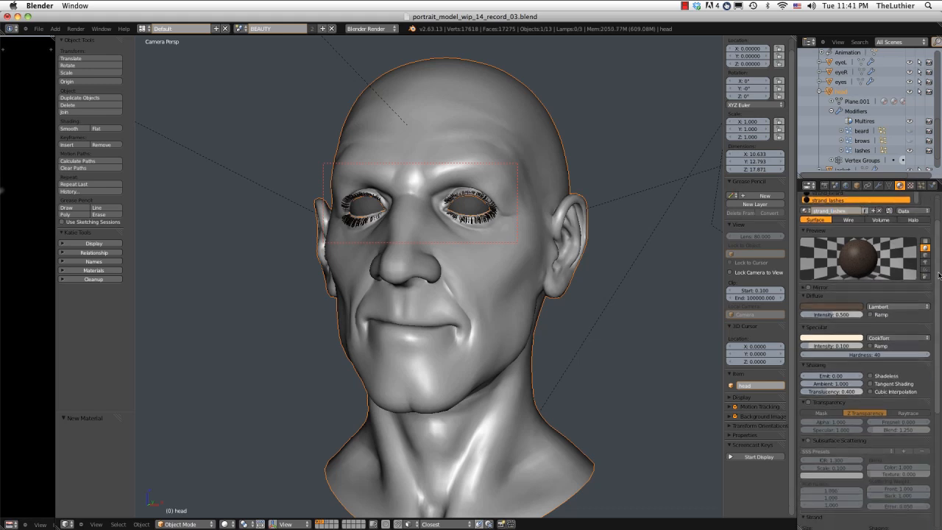
{"action": "left_click", "coordinate": [840, 307]}
{"action": "left_click_drag", "start_coordinate": [862, 248], "coordinate": [862, 255]}
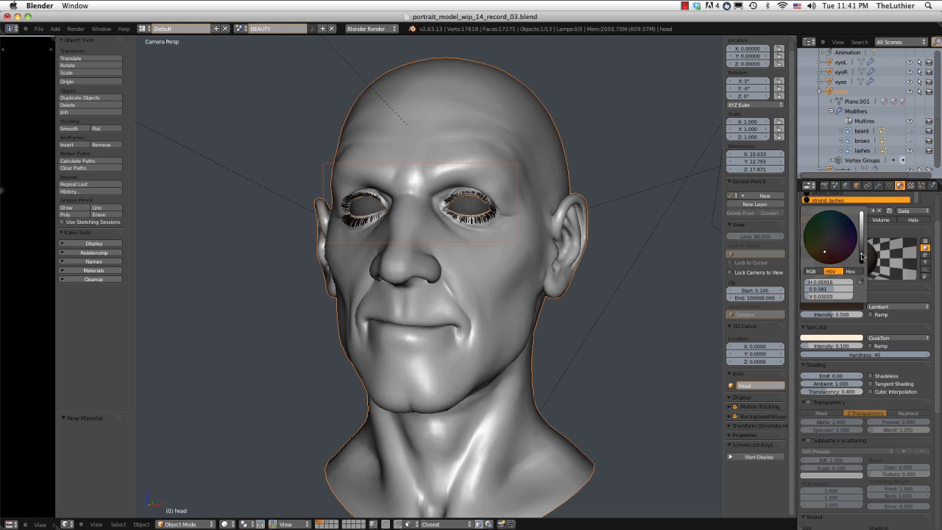
{"action": "scroll", "coordinate": [833, 277], "scroll_direction": "down", "scroll_amount": 3}
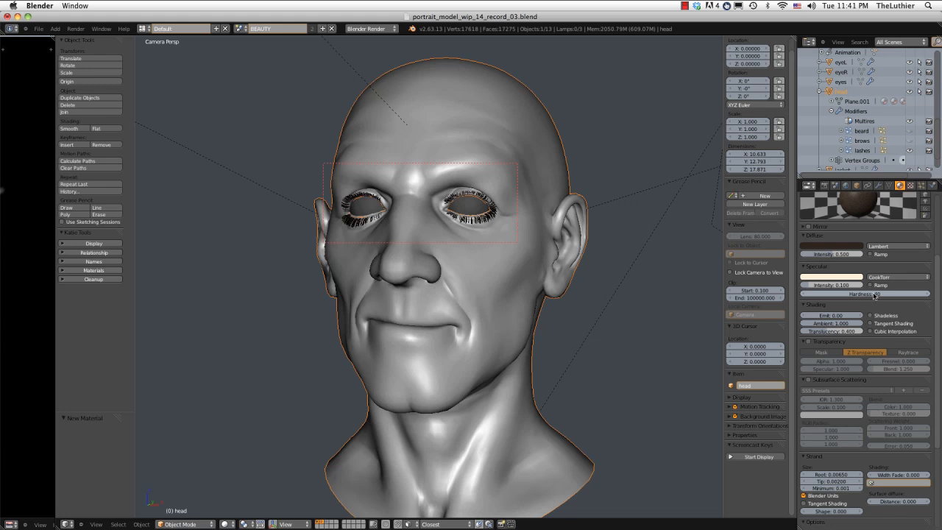
{"action": "left_click", "coordinate": [874, 294]}
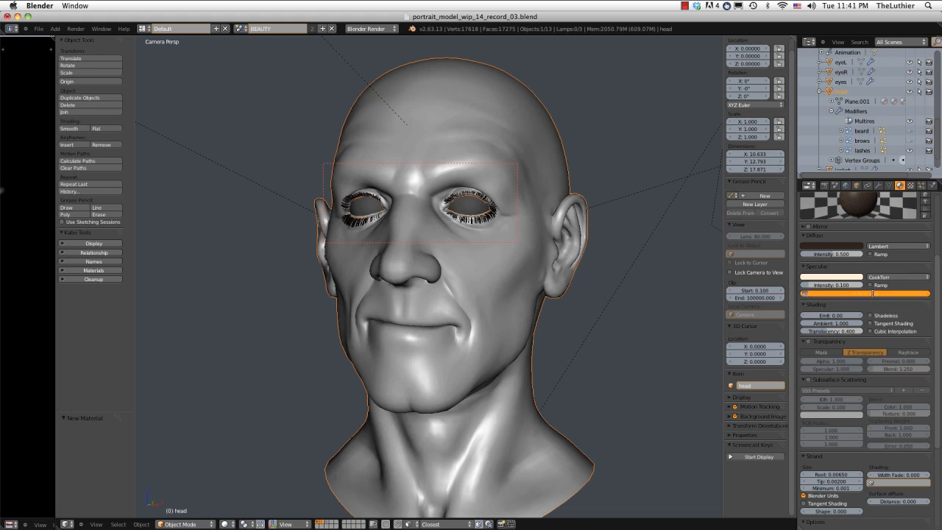
{"action": "key", "text": "Return"}
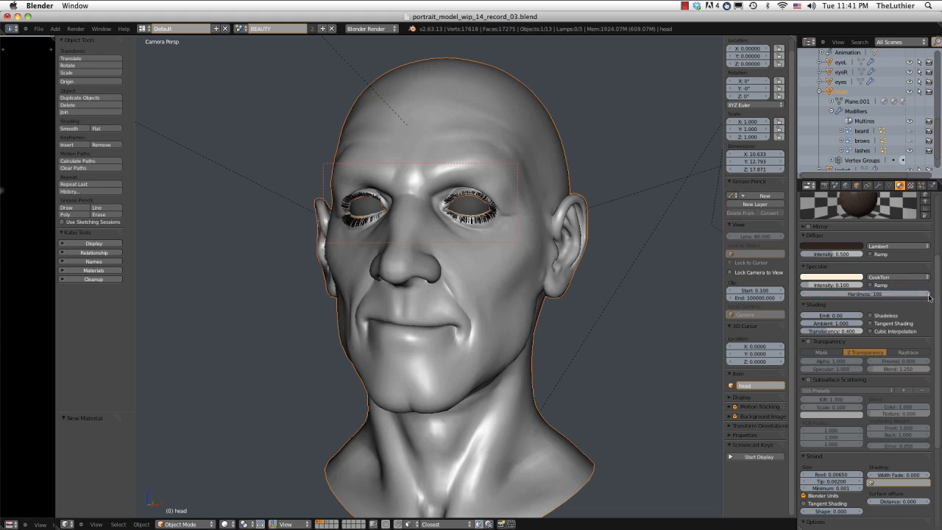
Set the strand root size of the strand_lashes material to 0.008.
{"action": "left_click_drag", "start_coordinate": [935, 294], "coordinate": [936, 359]}
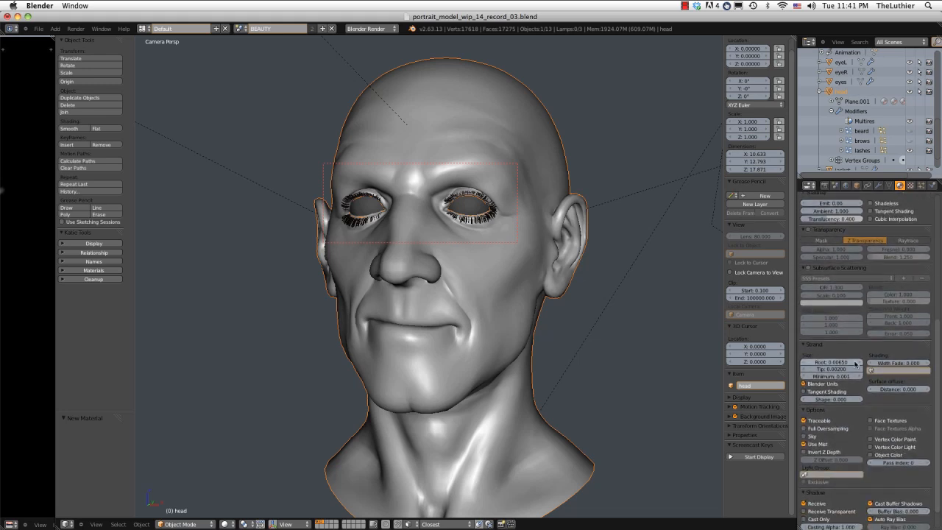
{"action": "left_click", "coordinate": [834, 362]}
{"action": "key", "text": "BackSpace"}
{"action": "type", "text": "0.008"}
{"action": "key", "text": "Return"}
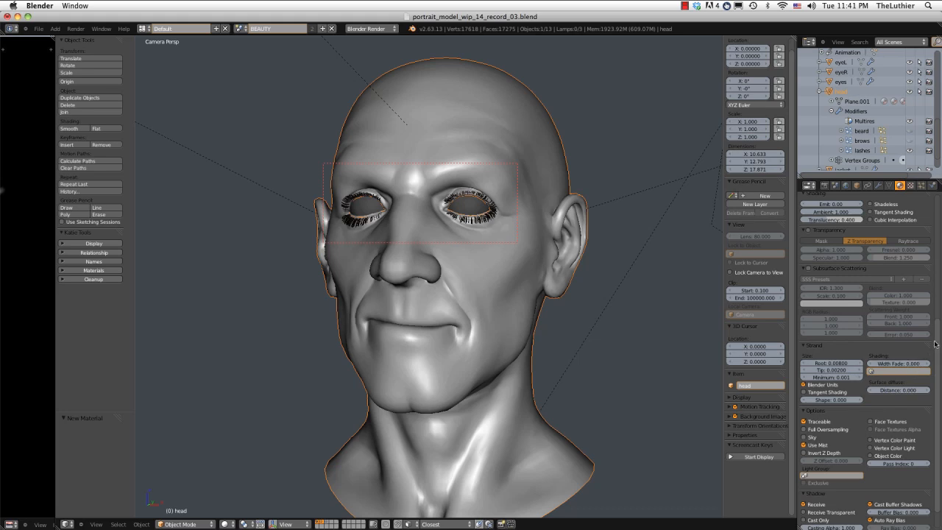
Add a new texture in the second texture slot of the strand_lashes material.
{"action": "left_click_drag", "start_coordinate": [936, 344], "coordinate": [934, 230]}
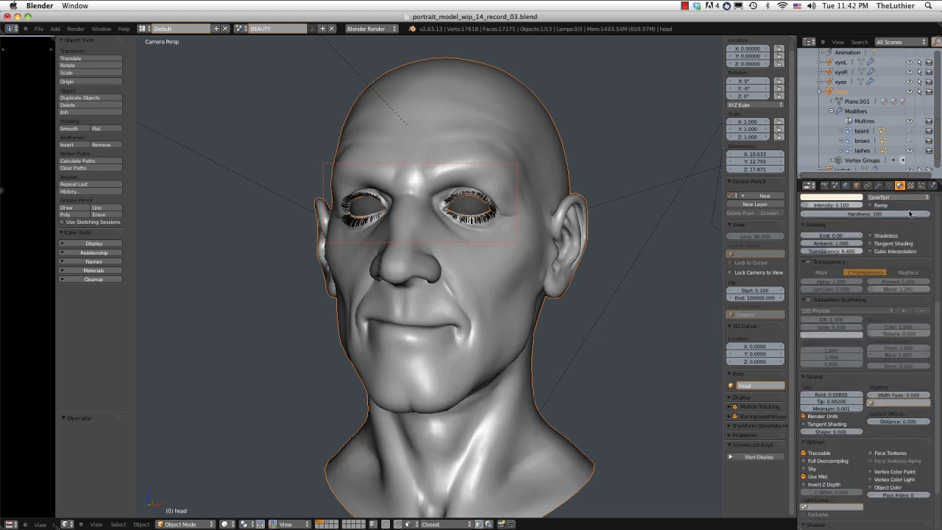
{"action": "left_click", "coordinate": [911, 186]}
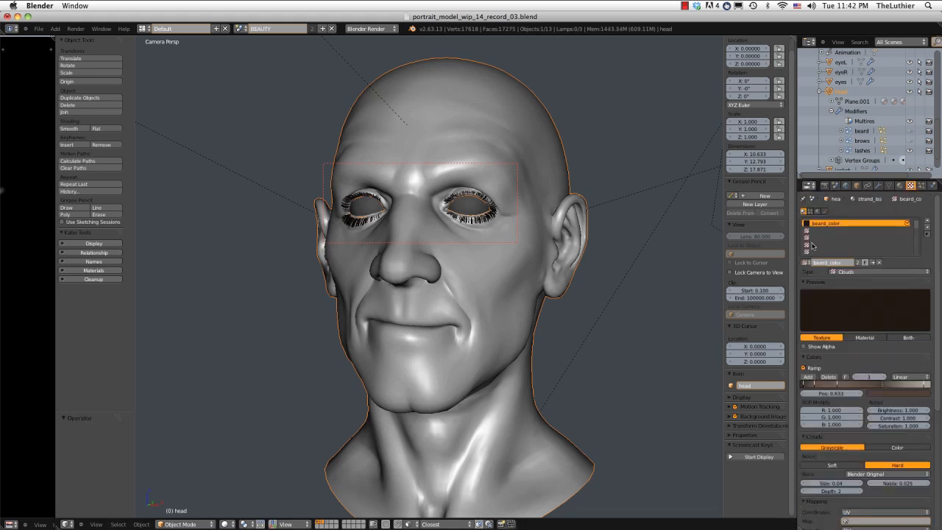
{"action": "left_click", "coordinate": [846, 230]}
{"action": "left_click", "coordinate": [852, 262]}
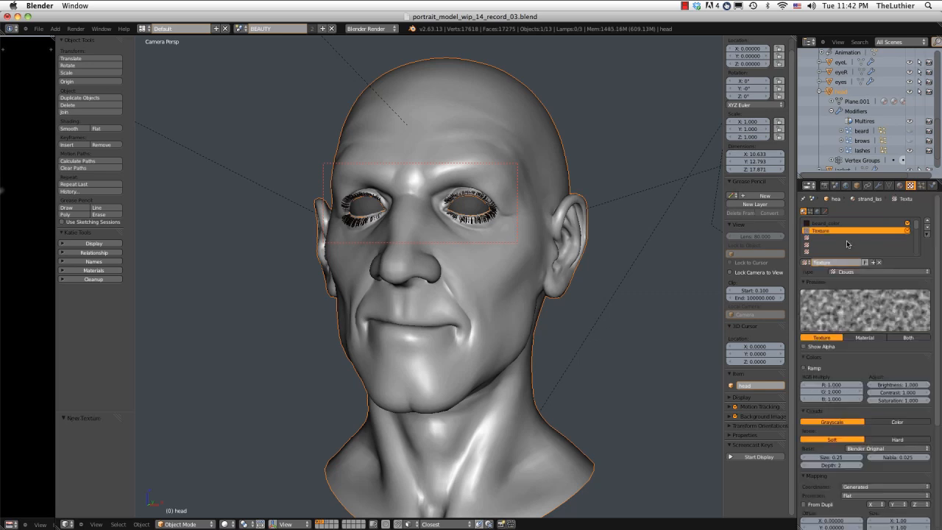
Rename the new texture strand_tipFade and change its type to Blend.
{"action": "left_click", "coordinate": [834, 262]}
{"action": "type", "text": "sk"}
{"action": "left_click", "coordinate": [856, 272]}
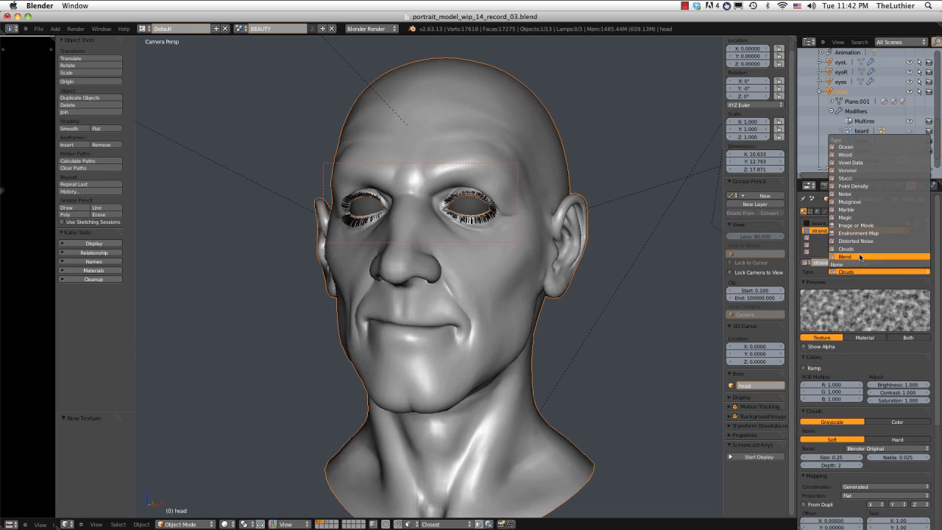
{"action": "left_click", "coordinate": [859, 256]}
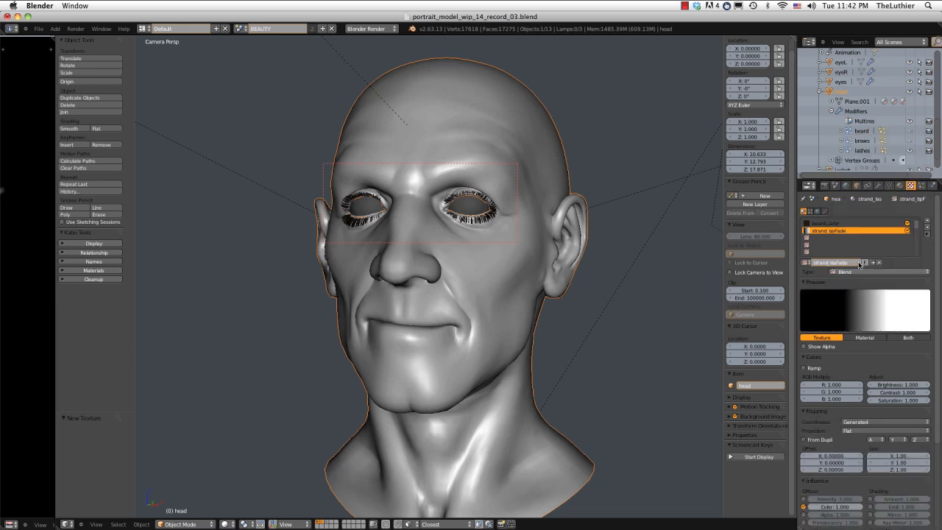
Enable the color ramp on strand_tipFade and flip it so it runs from opaque white to transparent black.
{"action": "left_click", "coordinate": [805, 369]}
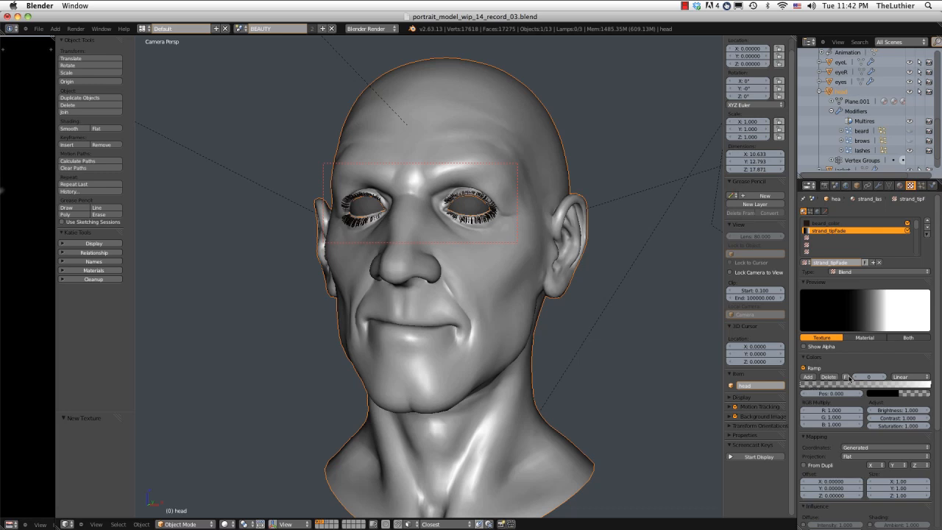
{"action": "left_click", "coordinate": [847, 376]}
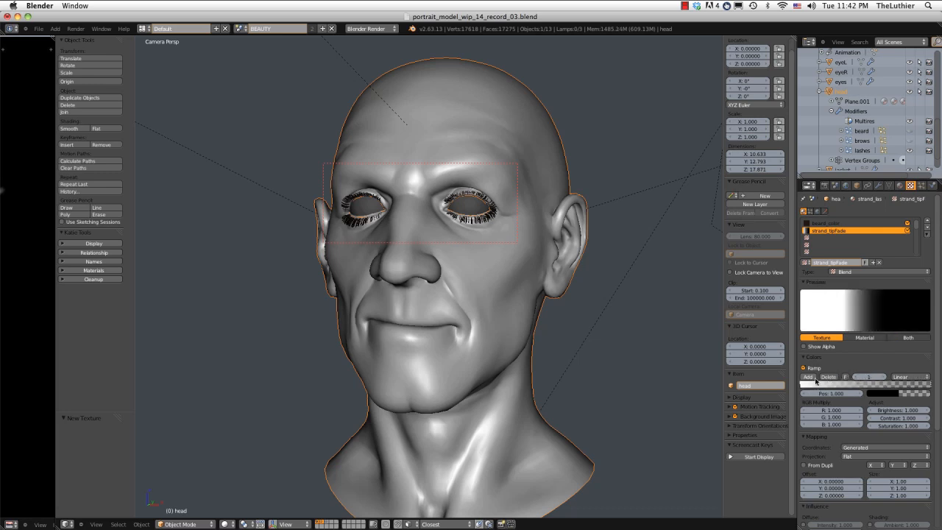
{"action": "left_click", "coordinate": [801, 386]}
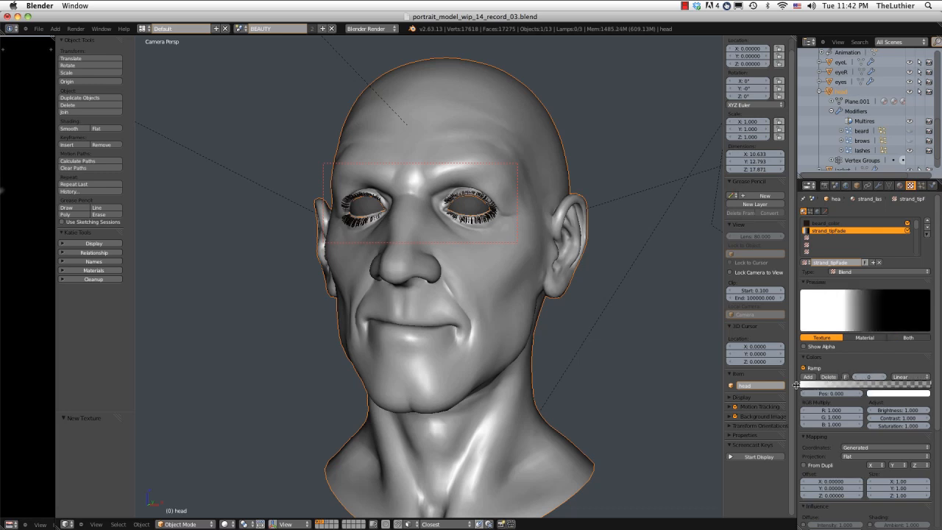
{"action": "left_click", "coordinate": [915, 394]}
Add a middle ramp stop in opaque white at position 0.514 and set the ramp interpolation to B-Spline.
{"action": "left_click", "coordinate": [813, 377]}
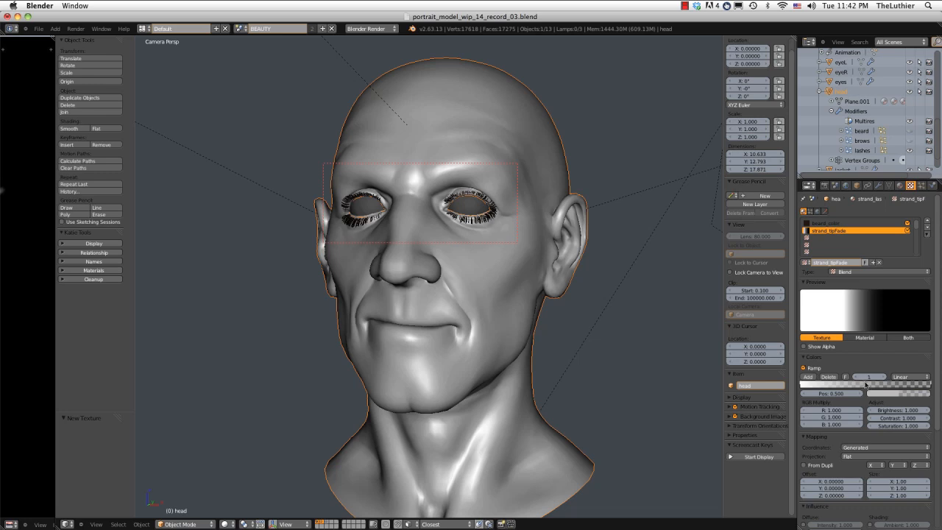
{"action": "left_click", "coordinate": [906, 393]}
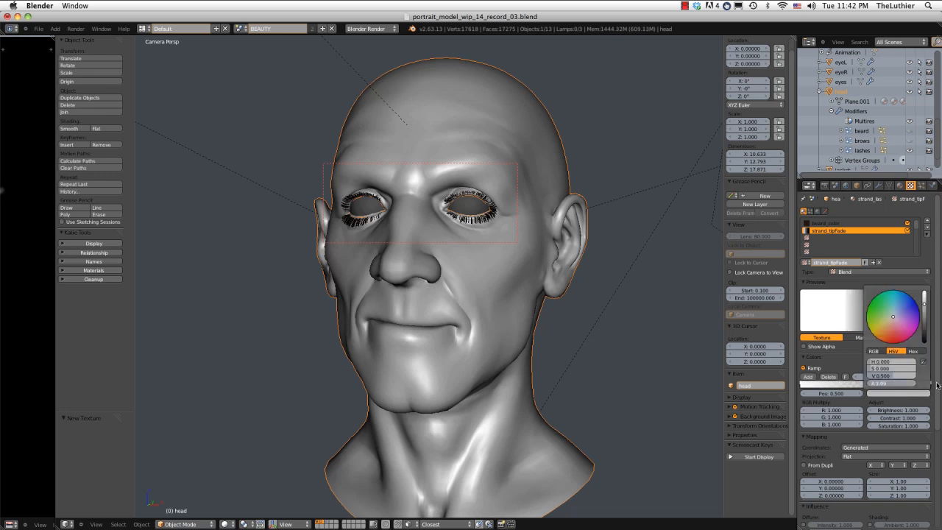
{"action": "left_click_drag", "start_coordinate": [925, 306], "coordinate": [924, 290]}
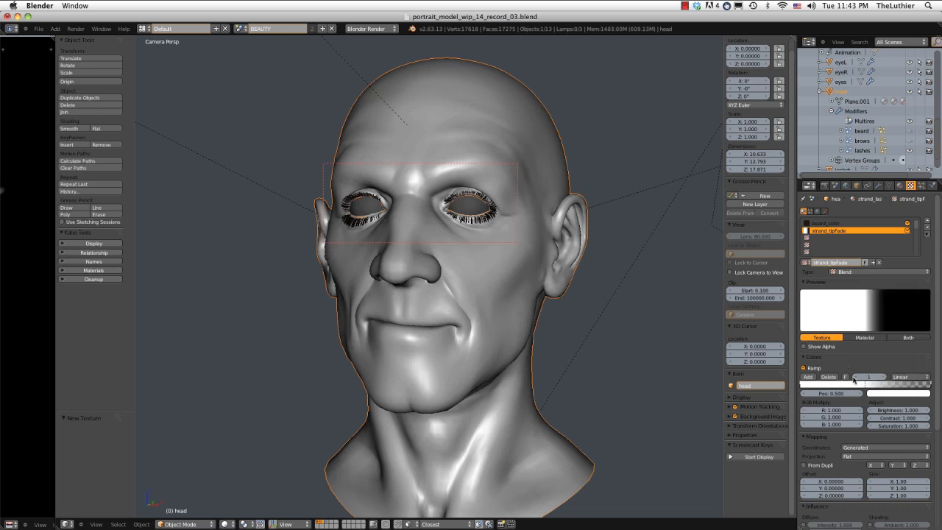
{"action": "mouse_move", "coordinate": [863, 383]}
{"action": "left_mouse_down"}
{"action": "mouse_move", "coordinate": [888, 384]}
{"action": "mouse_move", "coordinate": [873, 385]}
{"action": "left_mouse_up"}
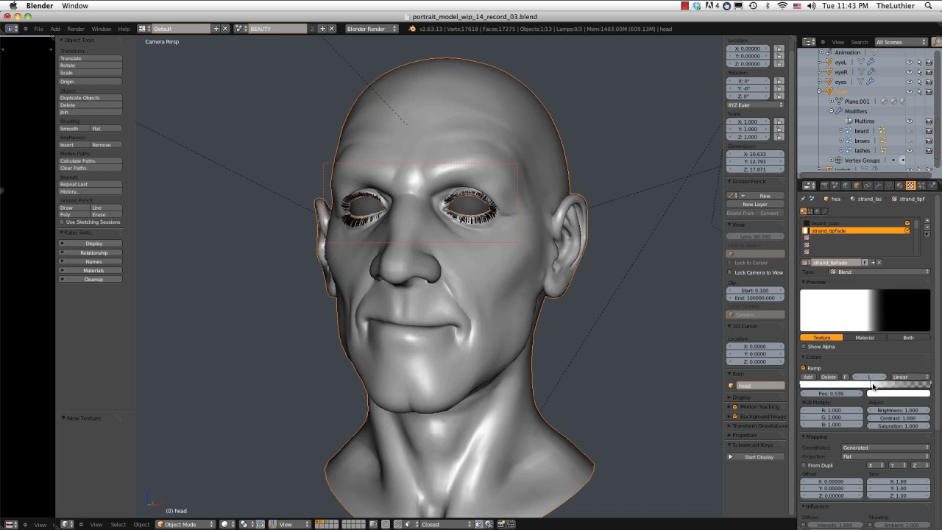
{"action": "left_click", "coordinate": [910, 377]}
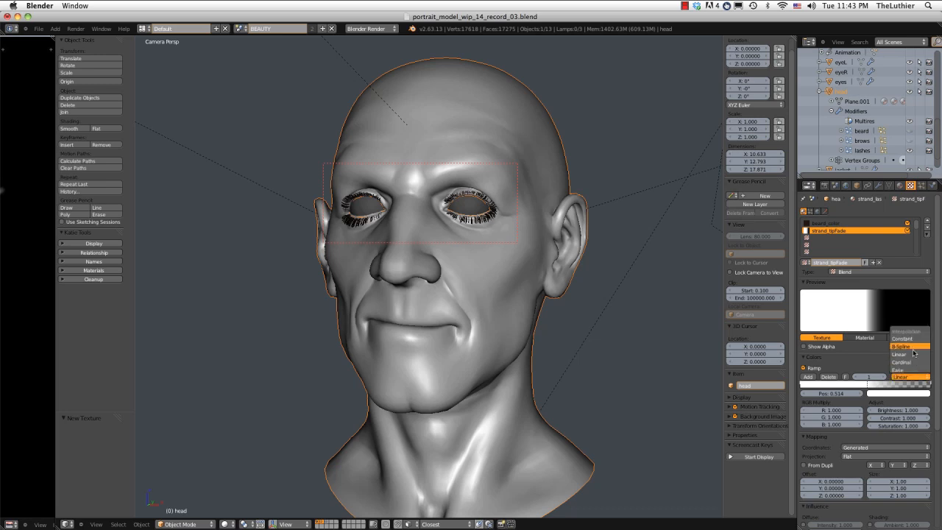
{"action": "left_click", "coordinate": [912, 346]}
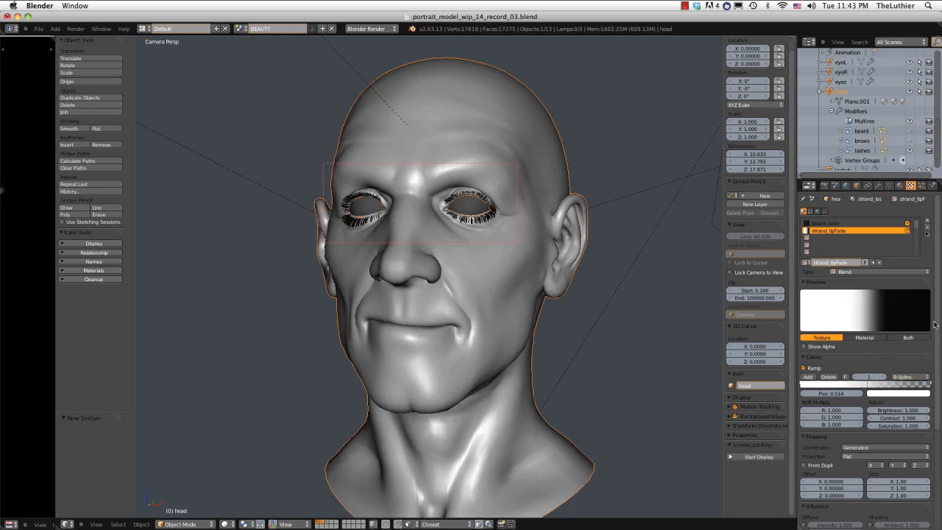
Map strand_tipFade with Strand / Particle coordinates and make it influence alpha instead of diffuse color.
{"action": "scroll", "coordinate": [934, 324], "scroll_direction": "down", "scroll_amount": 5}
{"action": "left_click", "coordinate": [866, 343]}
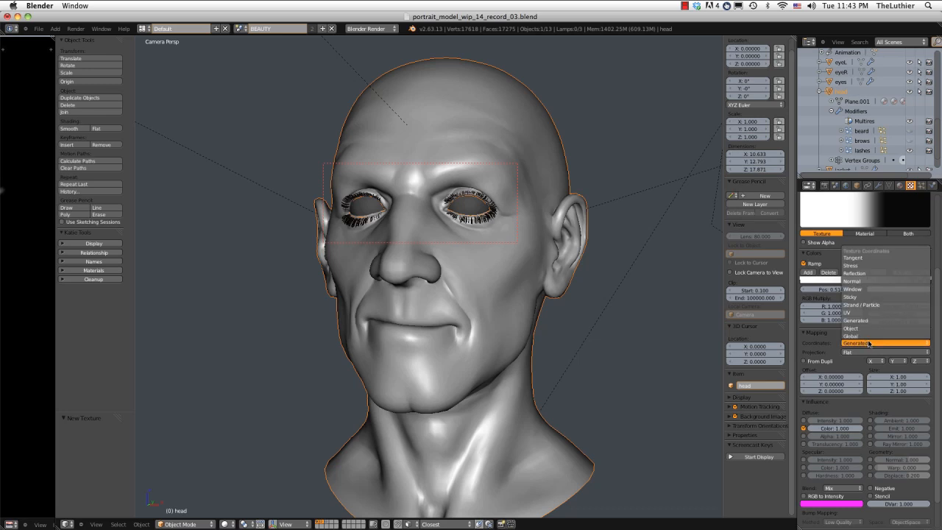
{"action": "left_click", "coordinate": [869, 305]}
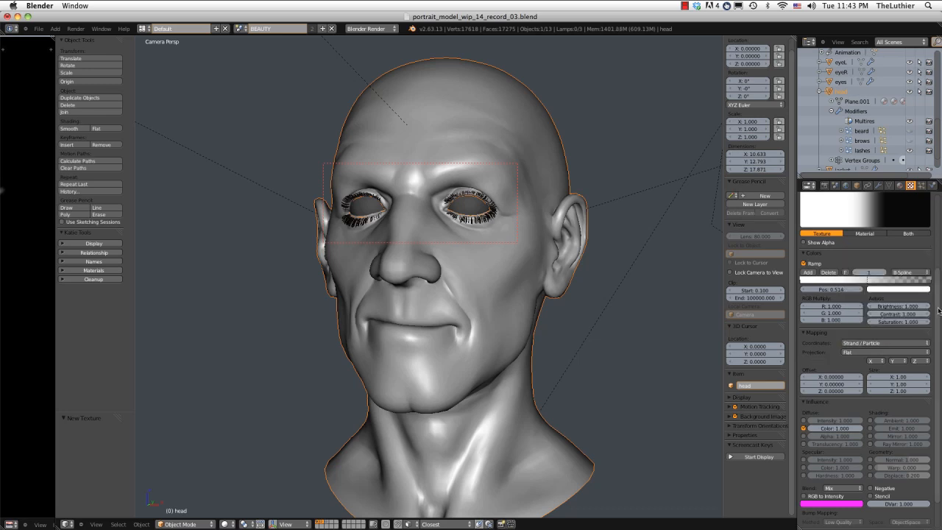
{"action": "scroll", "coordinate": [939, 284], "scroll_direction": "up", "scroll_amount": 2}
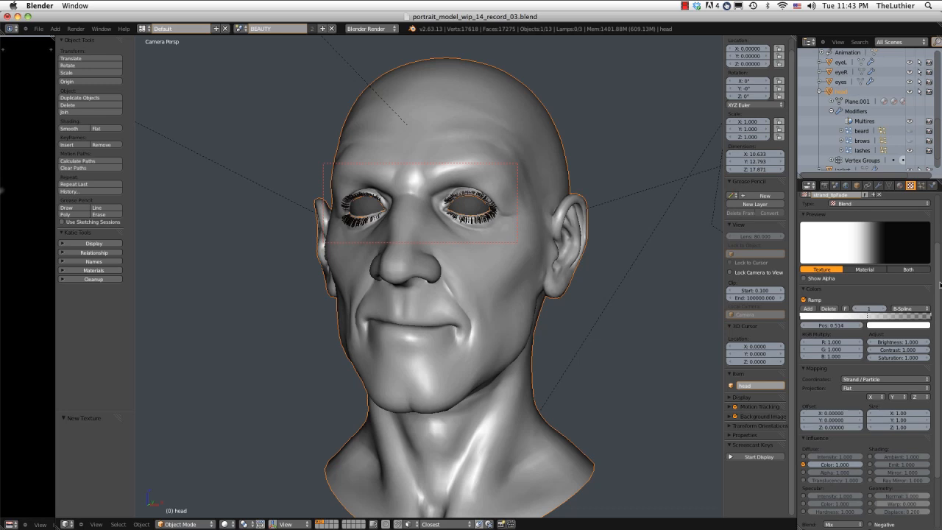
{"action": "scroll", "coordinate": [875, 360], "scroll_direction": "down", "scroll_amount": 4}
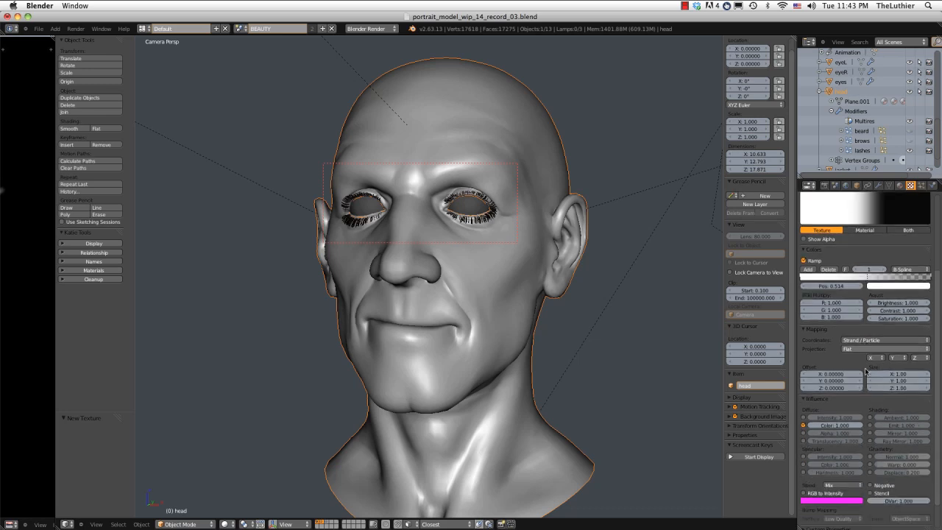
{"action": "left_click", "coordinate": [803, 391]}
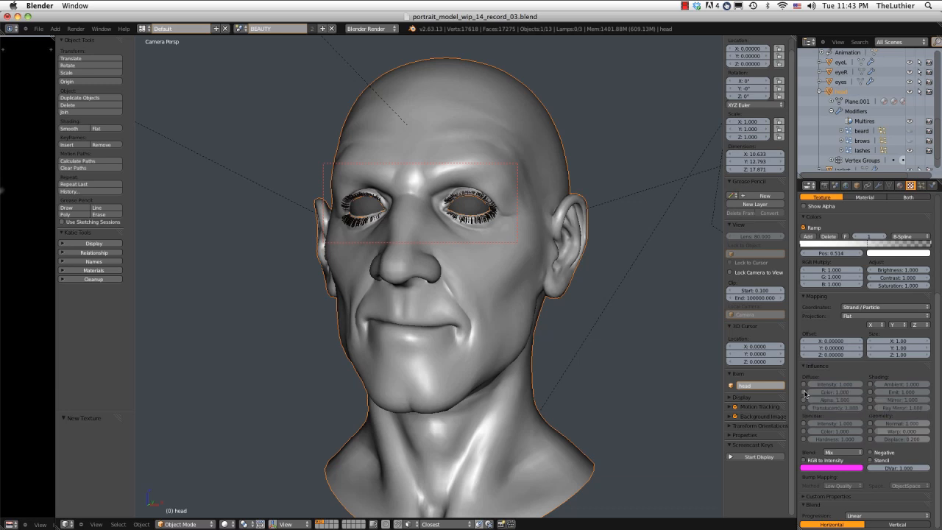
{"action": "left_click", "coordinate": [803, 400]}
Remove the beard_color texture from the first texture slot of the strand_lashes material.
{"action": "scroll", "coordinate": [869, 341], "scroll_direction": "up", "scroll_amount": 5}
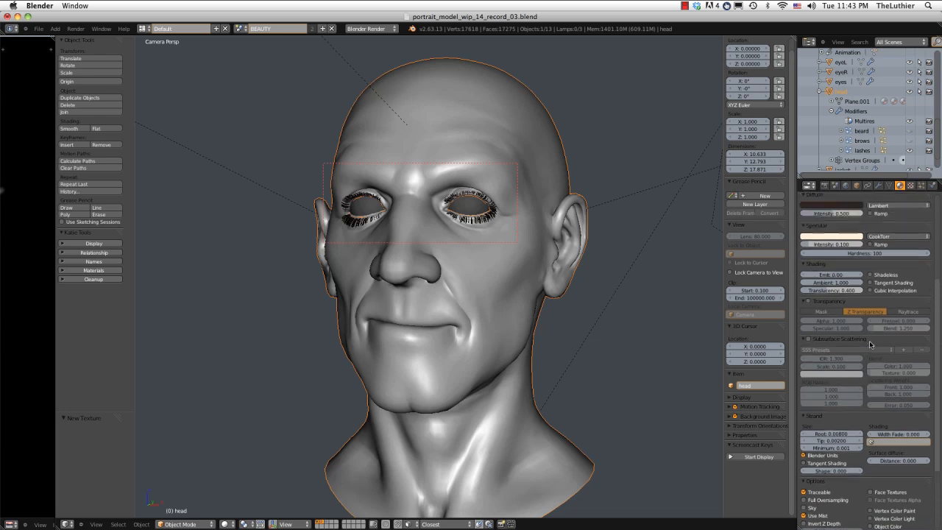
{"action": "scroll", "coordinate": [869, 341], "scroll_direction": "up", "scroll_amount": 3}
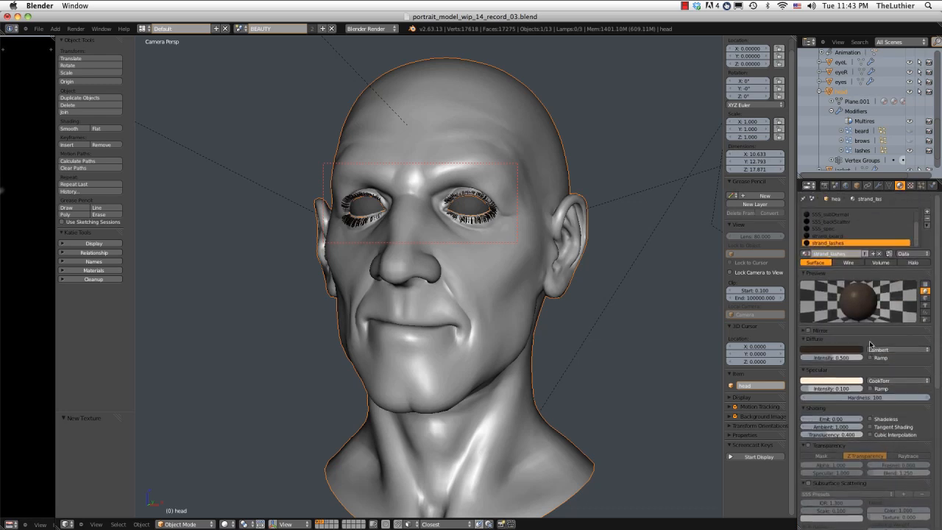
{"action": "scroll", "coordinate": [859, 395], "scroll_direction": "down", "scroll_amount": 2}
{"action": "scroll", "coordinate": [860, 396], "scroll_direction": "down", "scroll_amount": 1}
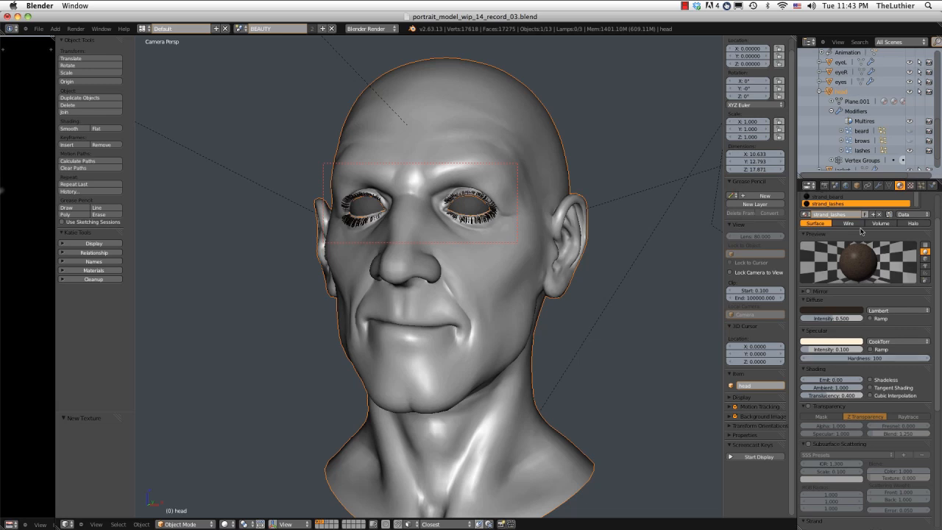
{"action": "left_click", "coordinate": [910, 185]}
{"action": "scroll", "coordinate": [866, 248], "scroll_direction": "up", "scroll_amount": 3}
{"action": "scroll", "coordinate": [865, 247], "scroll_direction": "up", "scroll_amount": 3}
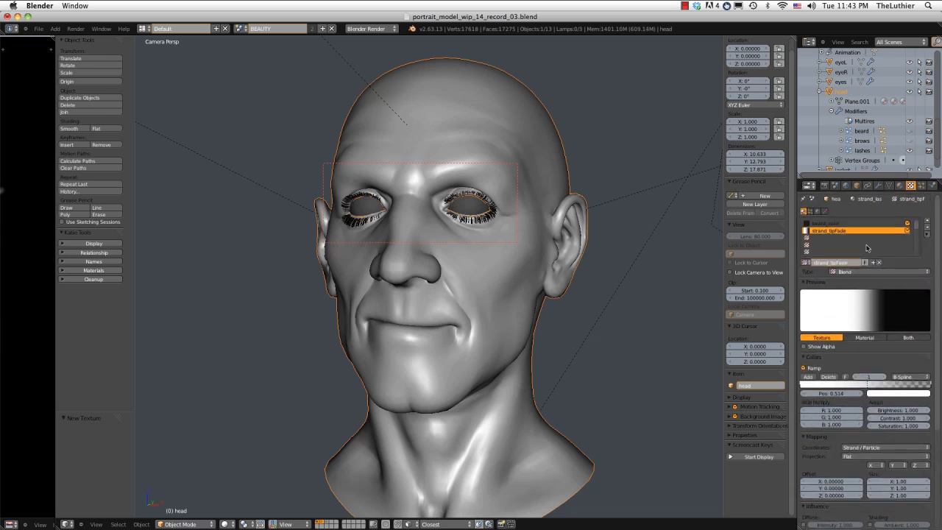
{"action": "left_click", "coordinate": [846, 223]}
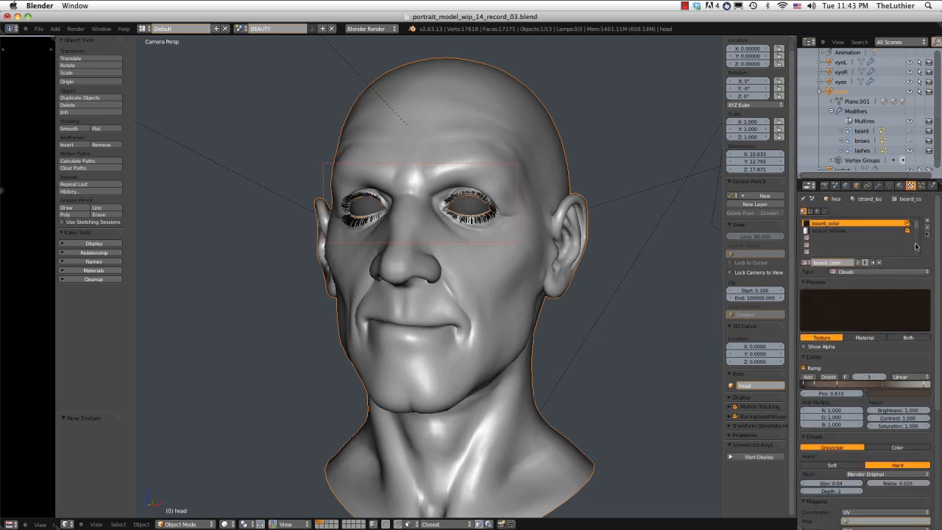
{"action": "left_click", "coordinate": [879, 262]}
Enable Z Transparency on the strand_lashes material and set its alpha to 0.
{"action": "left_click", "coordinate": [898, 185]}
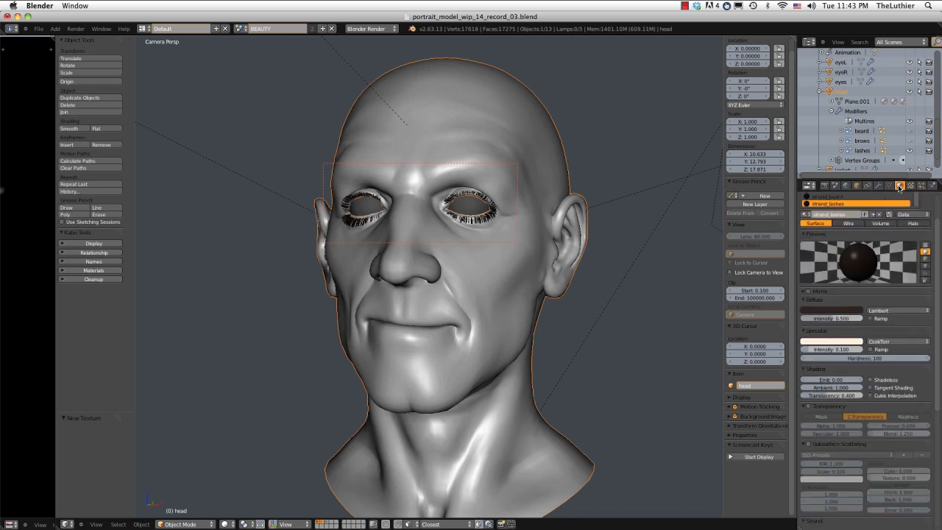
{"action": "left_click_drag", "start_coordinate": [938, 239], "coordinate": [938, 279]}
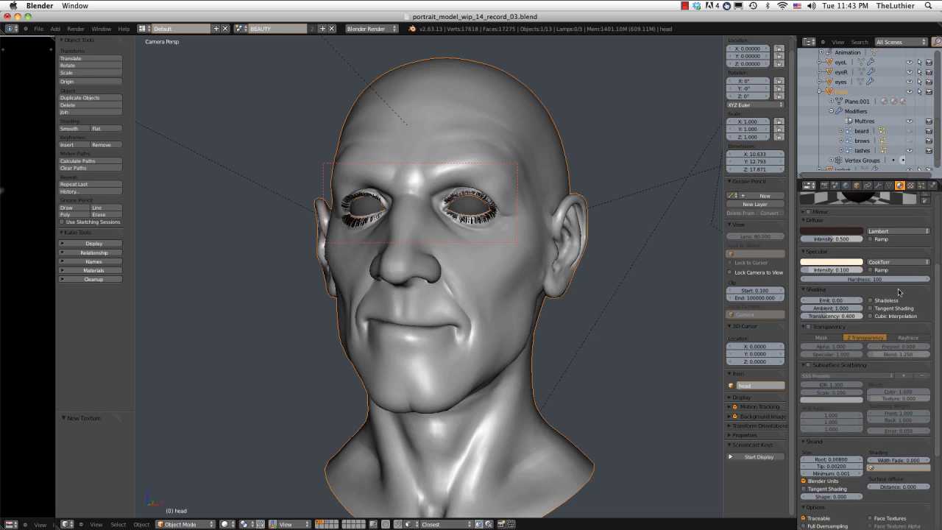
{"action": "left_click", "coordinate": [829, 328]}
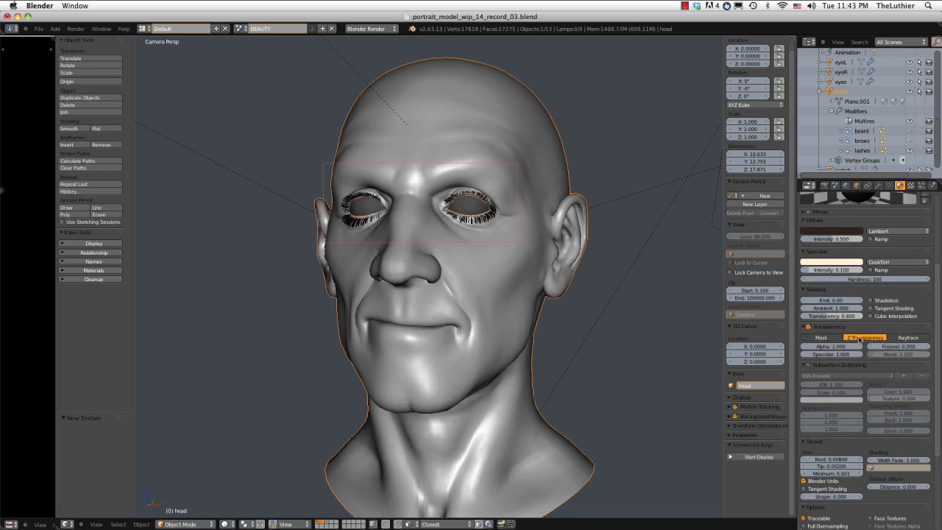
{"action": "left_click_drag", "start_coordinate": [861, 346], "coordinate": [763, 345]}
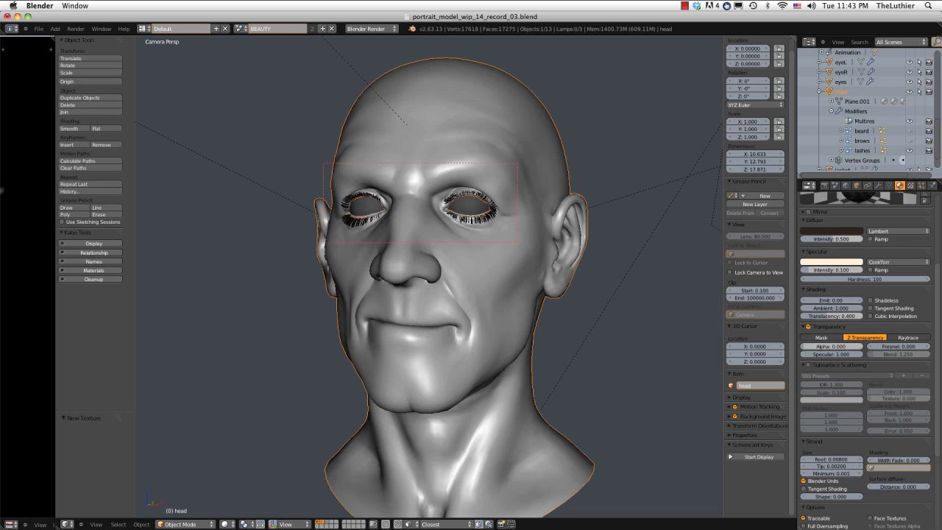
{"action": "left_click_drag", "start_coordinate": [936, 287], "coordinate": [939, 192]}
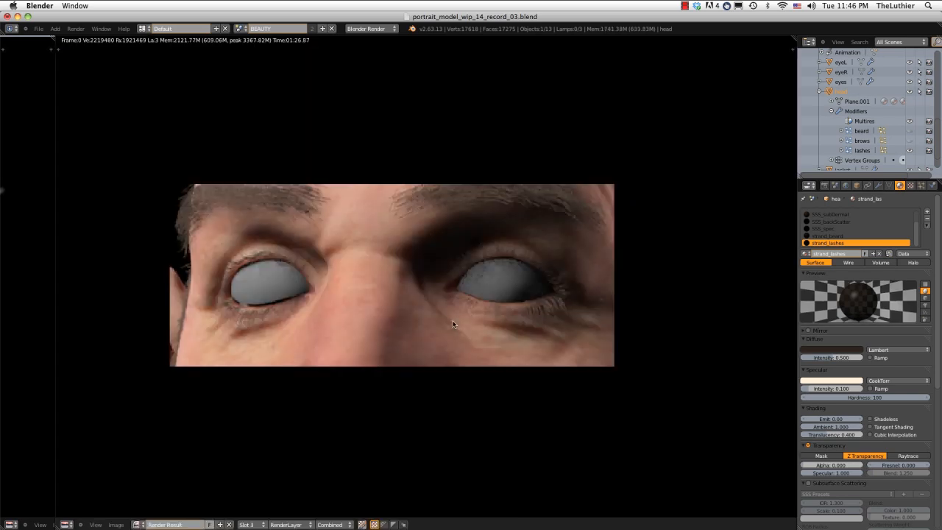
Set the render material index of the lashes particle system to 7.
{"action": "key", "text": "j"}
{"action": "left_click", "coordinate": [920, 185]}
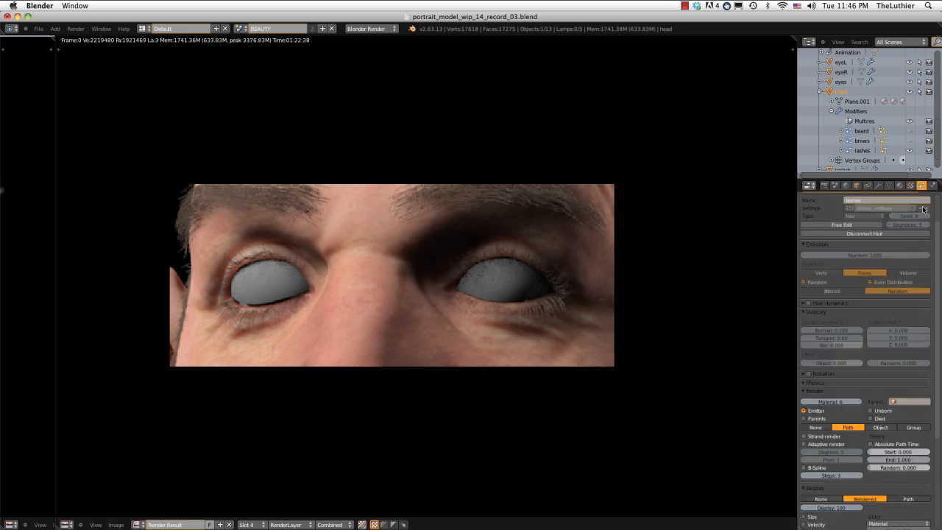
{"action": "scroll", "coordinate": [936, 239], "scroll_direction": "down", "scroll_amount": 3}
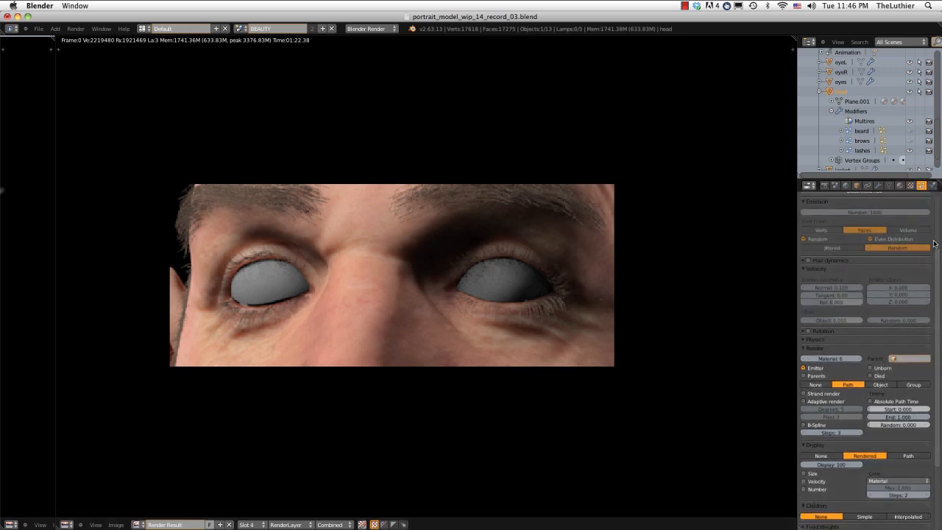
{"action": "left_click", "coordinate": [837, 358]}
{"action": "type", "text": "7"}
{"action": "key", "text": "Return"}
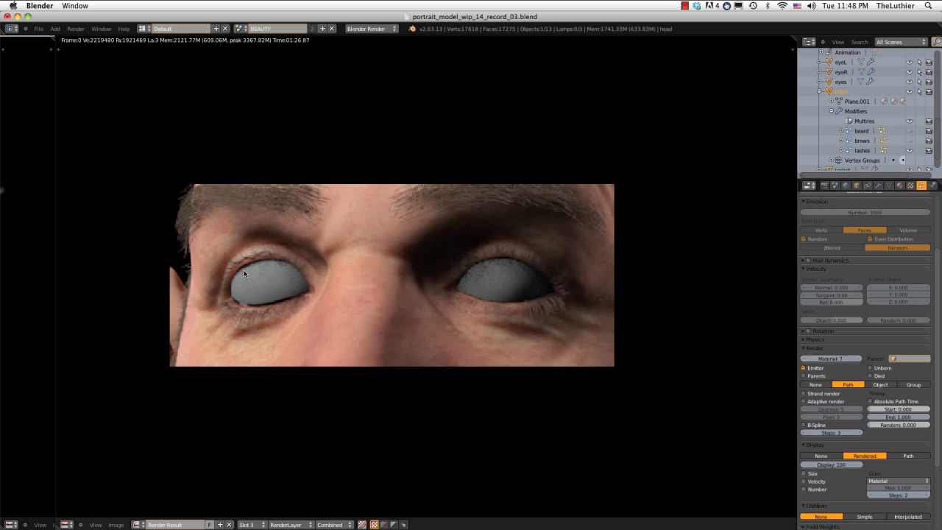
Compare the eyelash renders stored in the different render slots.
{"action": "key", "text": "j"}
{"action": "key", "text": "j"}
{"action": "key", "text": "j"}
{"action": "key", "text": "j"}
{"action": "key", "text": "j"}
{"action": "scroll", "coordinate": [246, 247], "scroll_direction": "down", "scroll_amount": 3}
{"action": "scroll", "coordinate": [248, 256], "scroll_direction": "up", "scroll_amount": 2}
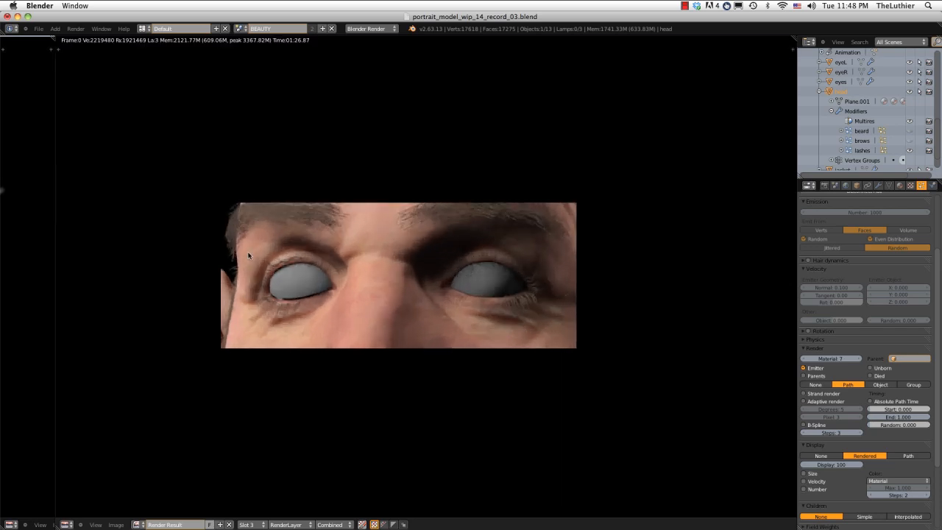
Lighten the strand_lashes diffuse color to an HSV value of about 0.06 and compare the render slots.
{"action": "left_click", "coordinate": [899, 185]}
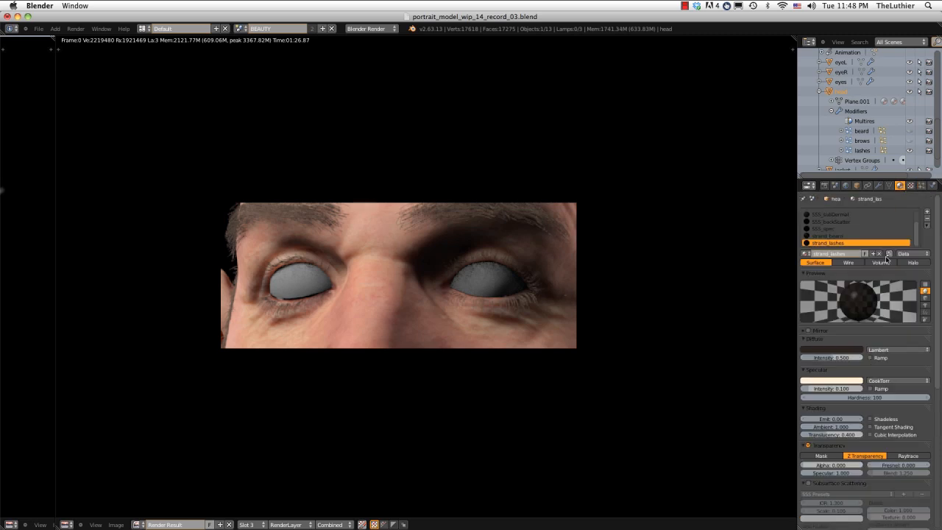
{"action": "left_click", "coordinate": [829, 349]}
{"action": "left_click", "coordinate": [829, 350]}
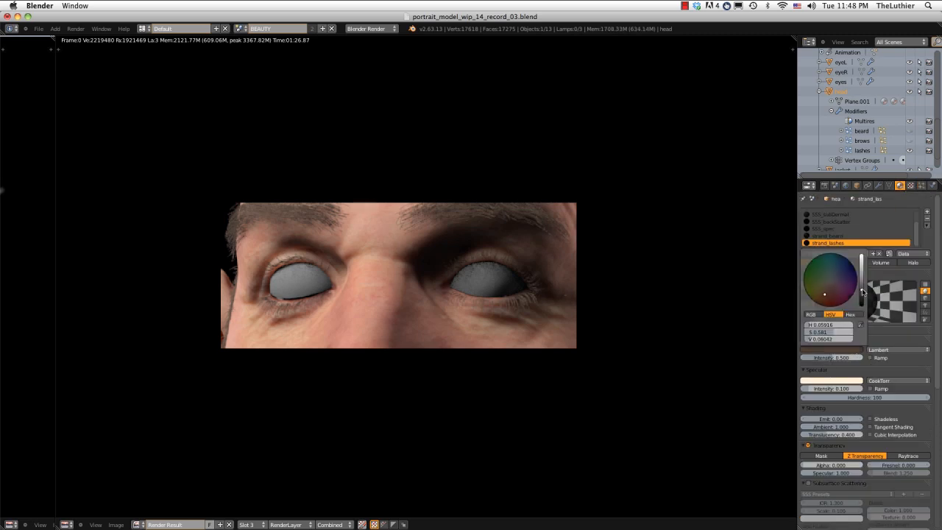
{"action": "left_click_drag", "start_coordinate": [863, 291], "coordinate": [862, 292]}
{"action": "key", "text": "j"}
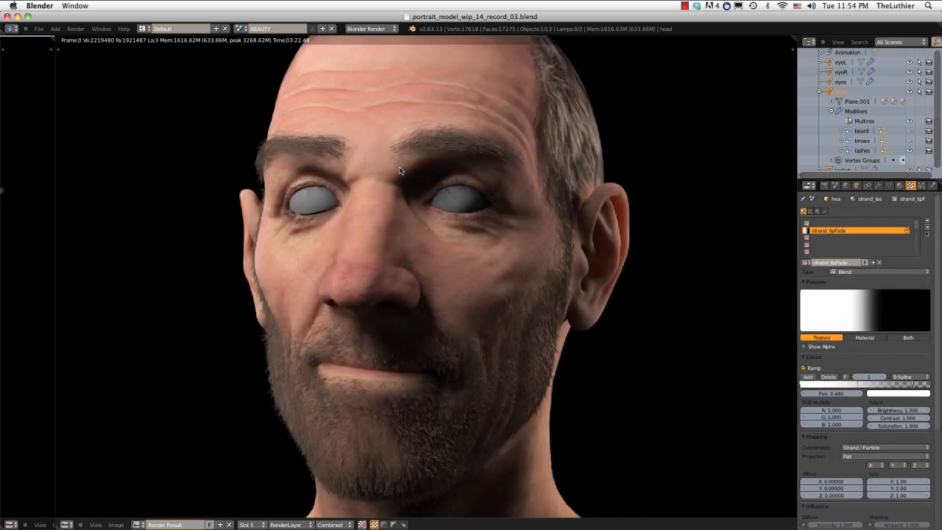
Examine the full head render up close and from afar, checking the eyelashes, brows and beard.
{"action": "scroll", "coordinate": [410, 235], "scroll_direction": "up", "scroll_amount": 4}
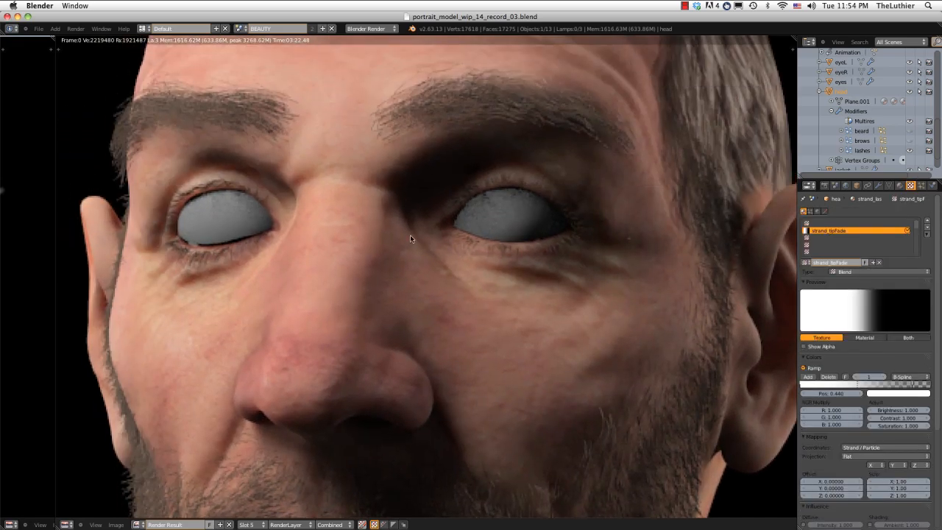
{"action": "middle_click_drag", "start_coordinate": [410, 236], "coordinate": [417, 245]}
{"action": "middle_click_drag", "start_coordinate": [381, 169], "coordinate": [356, 62]}
{"action": "scroll", "coordinate": [404, 151], "scroll_direction": "down", "scroll_amount": 2}
{"action": "scroll", "coordinate": [384, 92], "scroll_direction": "down", "scroll_amount": 1}
{"action": "middle_click_drag", "start_coordinate": [384, 91], "coordinate": [393, 114]}
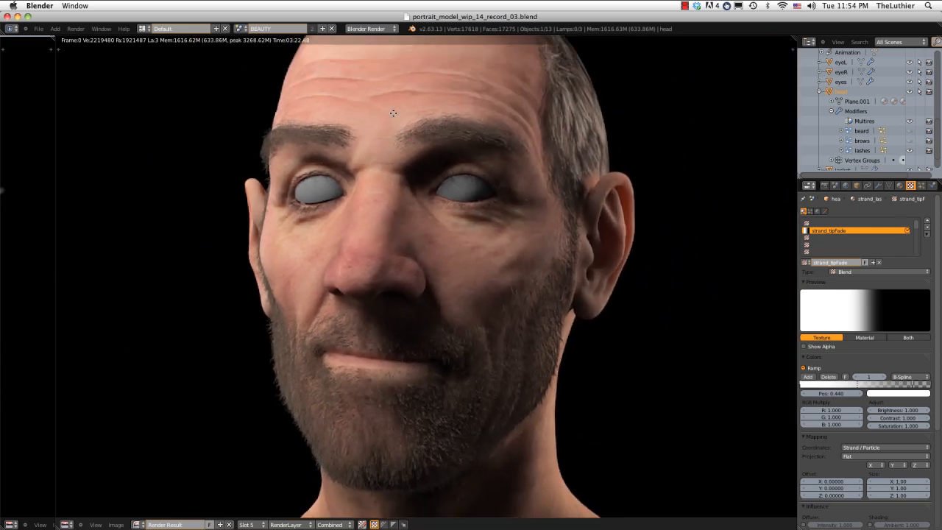
{"action": "scroll", "coordinate": [393, 112], "scroll_direction": "up", "scroll_amount": 4}
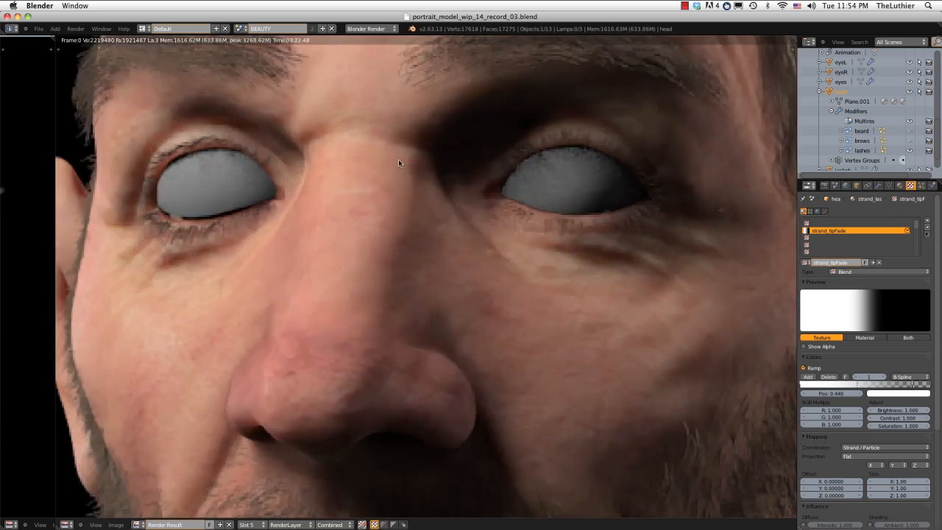
{"action": "scroll", "coordinate": [398, 159], "scroll_direction": "down", "scroll_amount": 3}
{"action": "scroll", "coordinate": [398, 159], "scroll_direction": "up", "scroll_amount": 1}
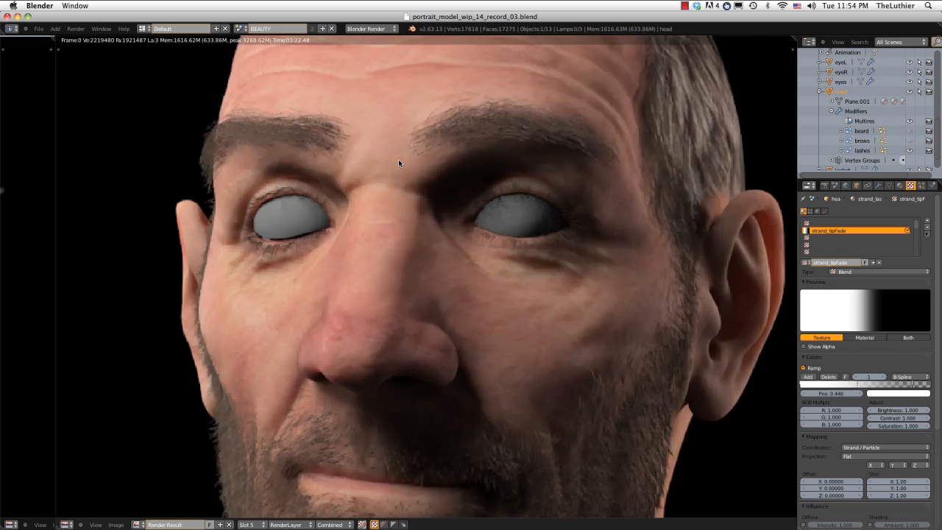
{"action": "scroll", "coordinate": [398, 159], "scroll_direction": "down", "scroll_amount": 2}
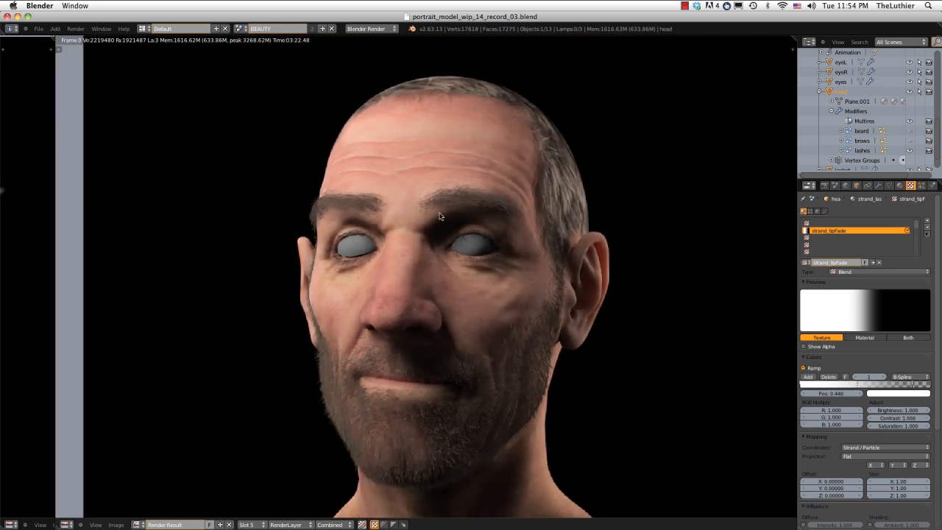